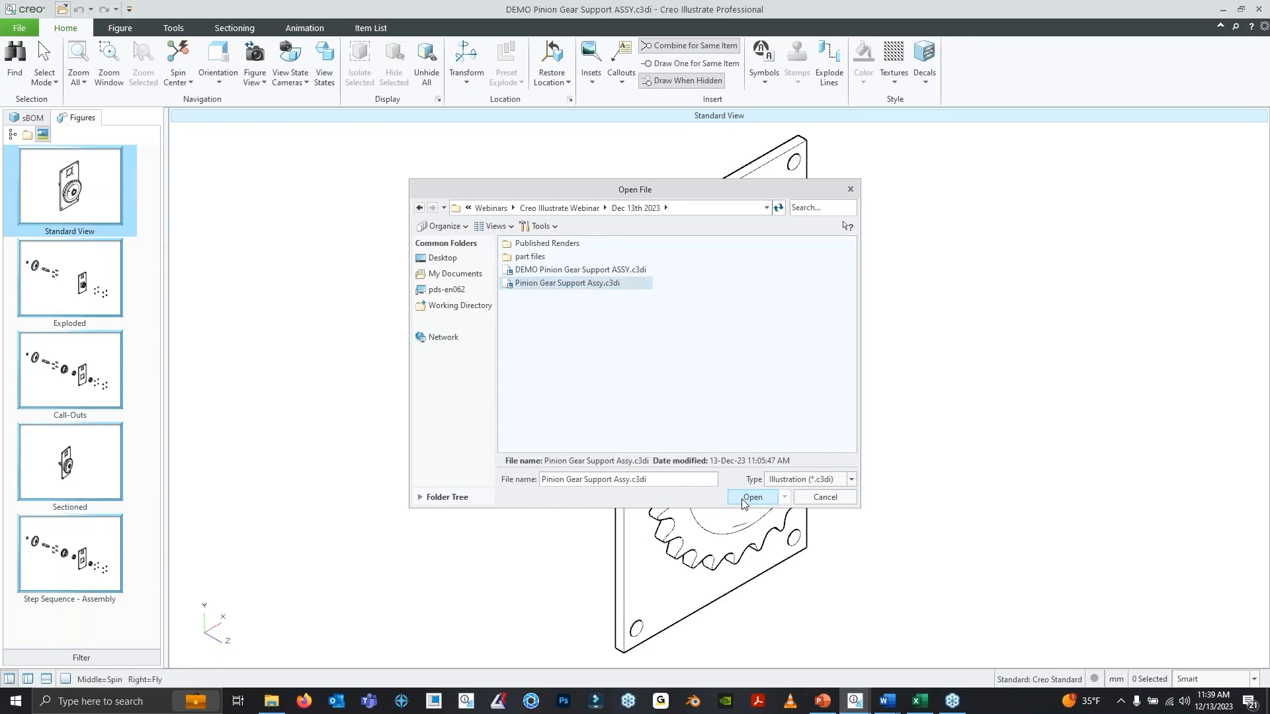
Browse the figures of the Pinion Gear Support Assy file and compare the Standard View, Assembled and Exploded figures
{"action": "left_click", "coordinate": [74, 121]}
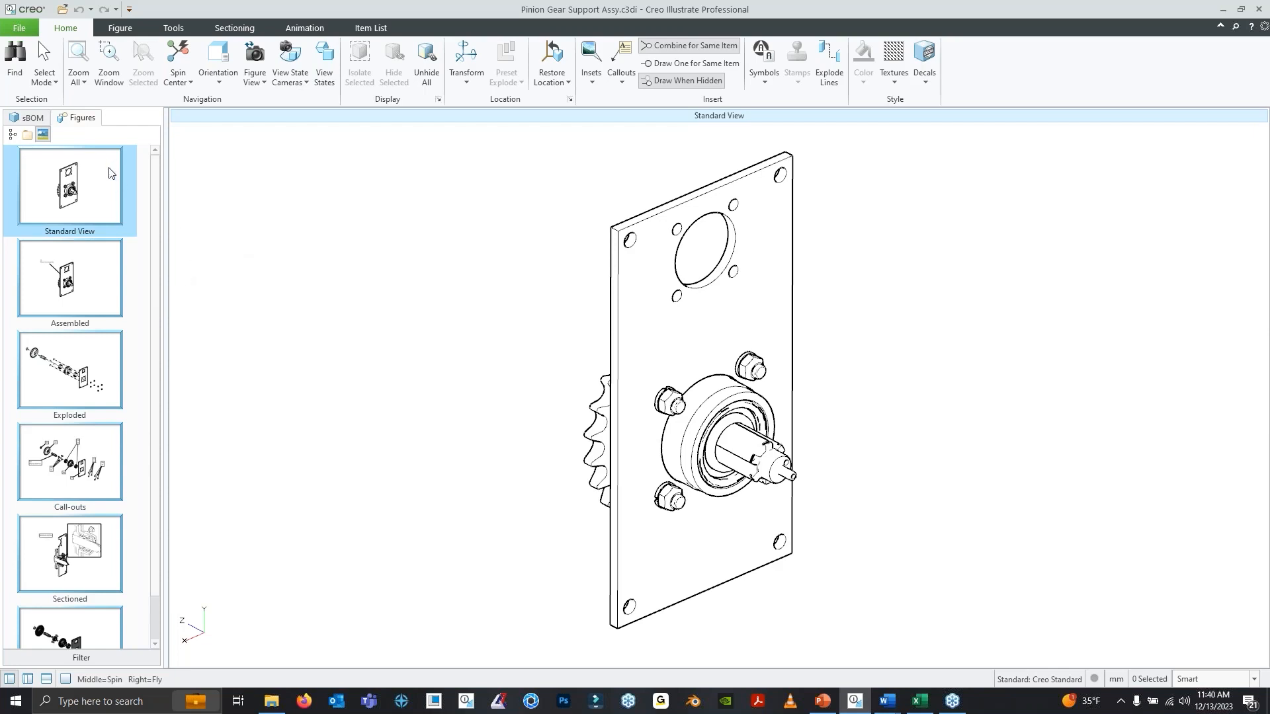
{"action": "scroll", "coordinate": [126, 238], "scroll_direction": "down", "scroll_amount": 1}
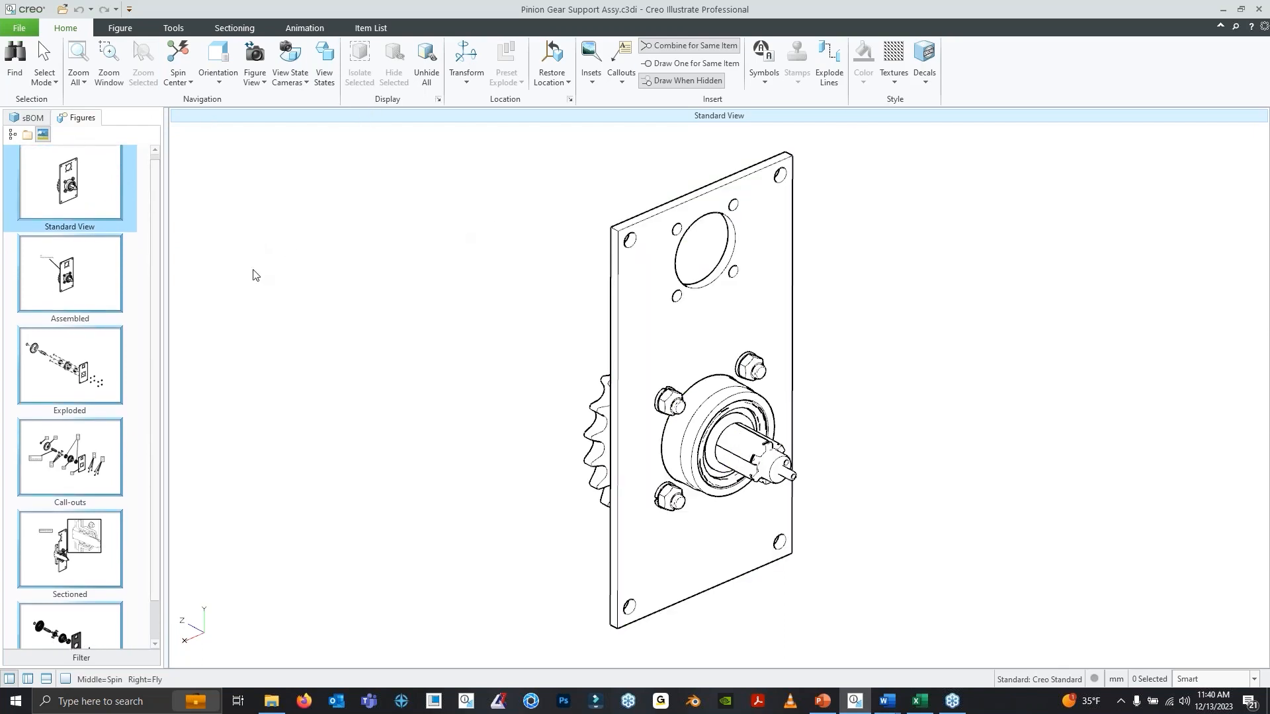
{"action": "scroll", "coordinate": [157, 256], "scroll_direction": "down", "scroll_amount": 1}
{"action": "scroll", "coordinate": [157, 256], "scroll_direction": "up", "scroll_amount": 1}
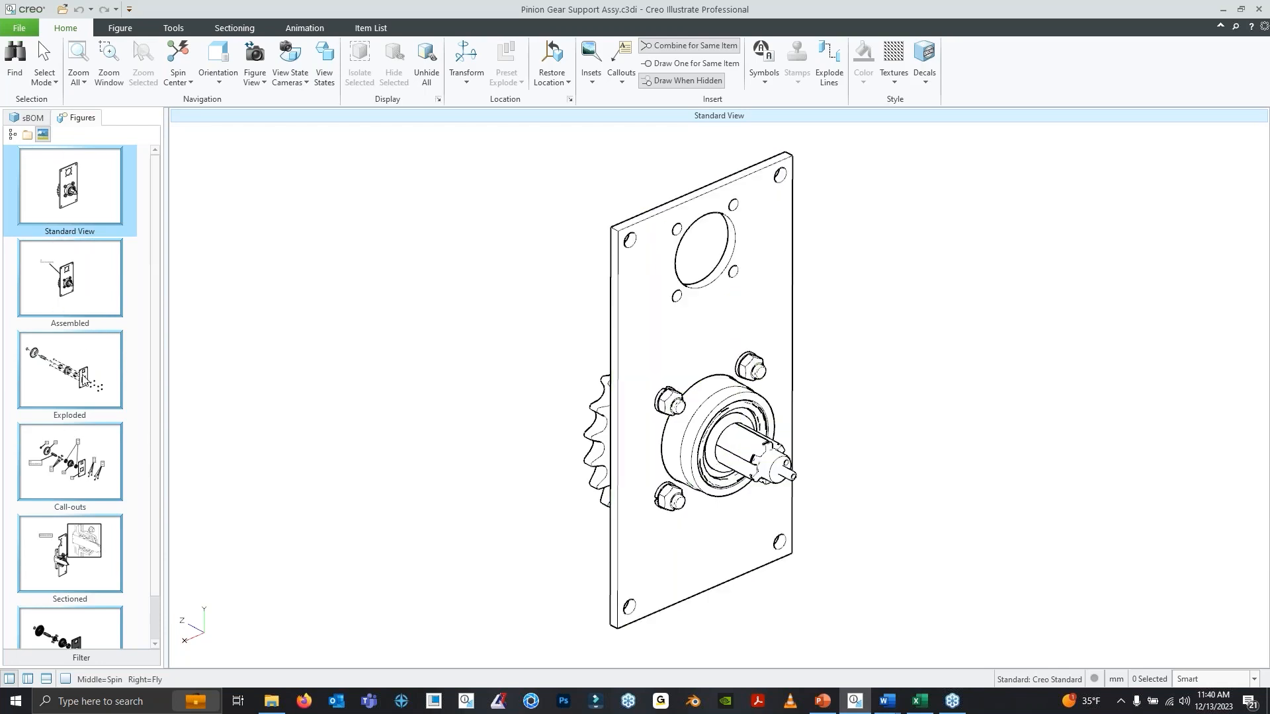
{"action": "left_click", "coordinate": [70, 291]}
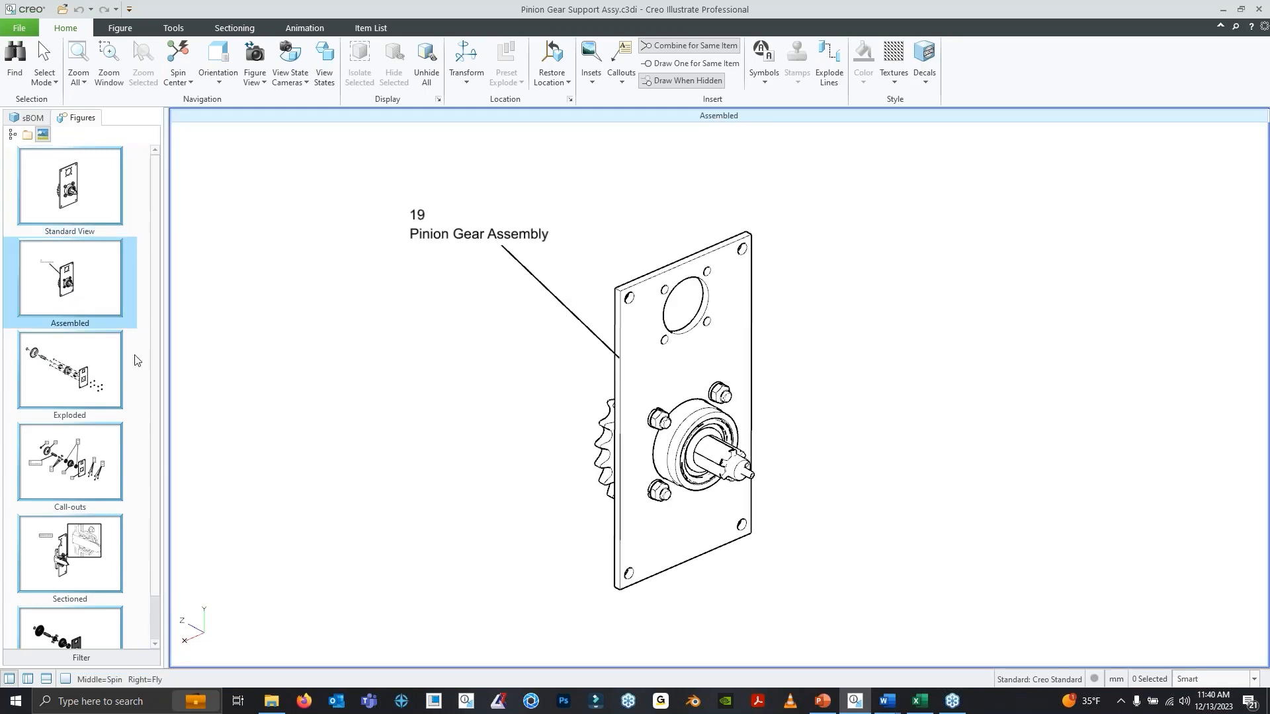
{"action": "left_click", "coordinate": [104, 365]}
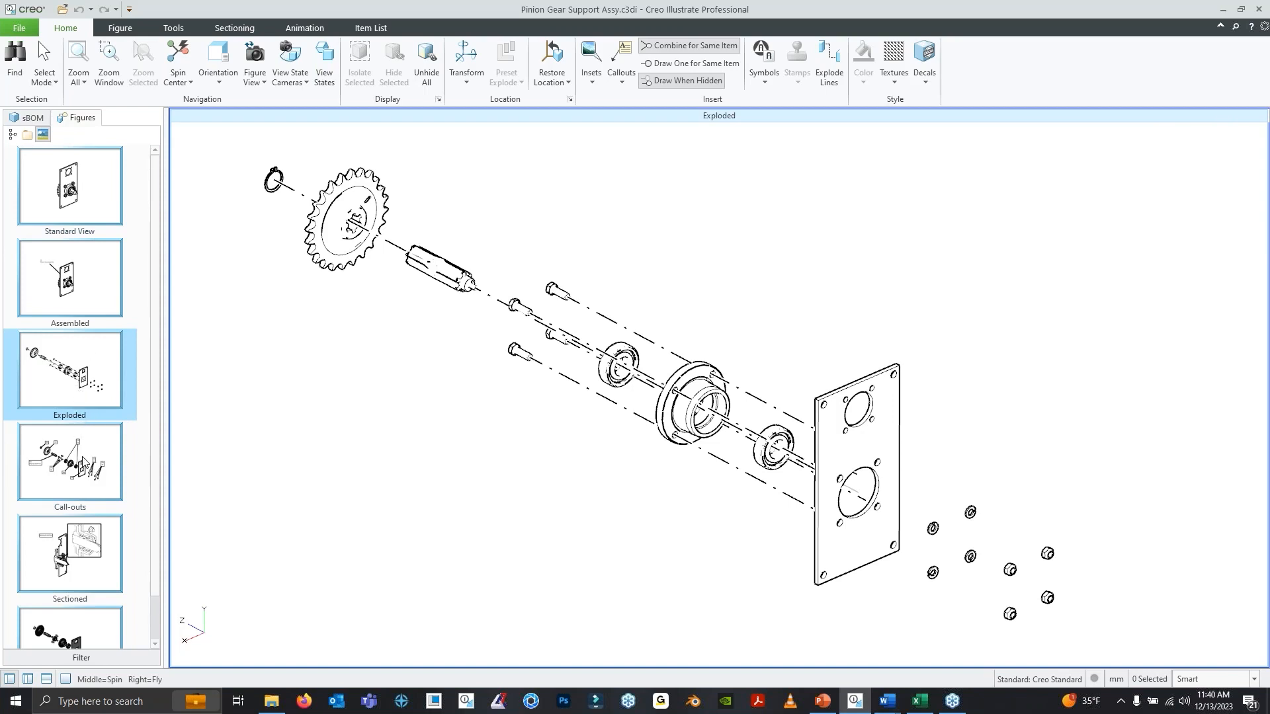
{"action": "left_click", "coordinate": [85, 299]}
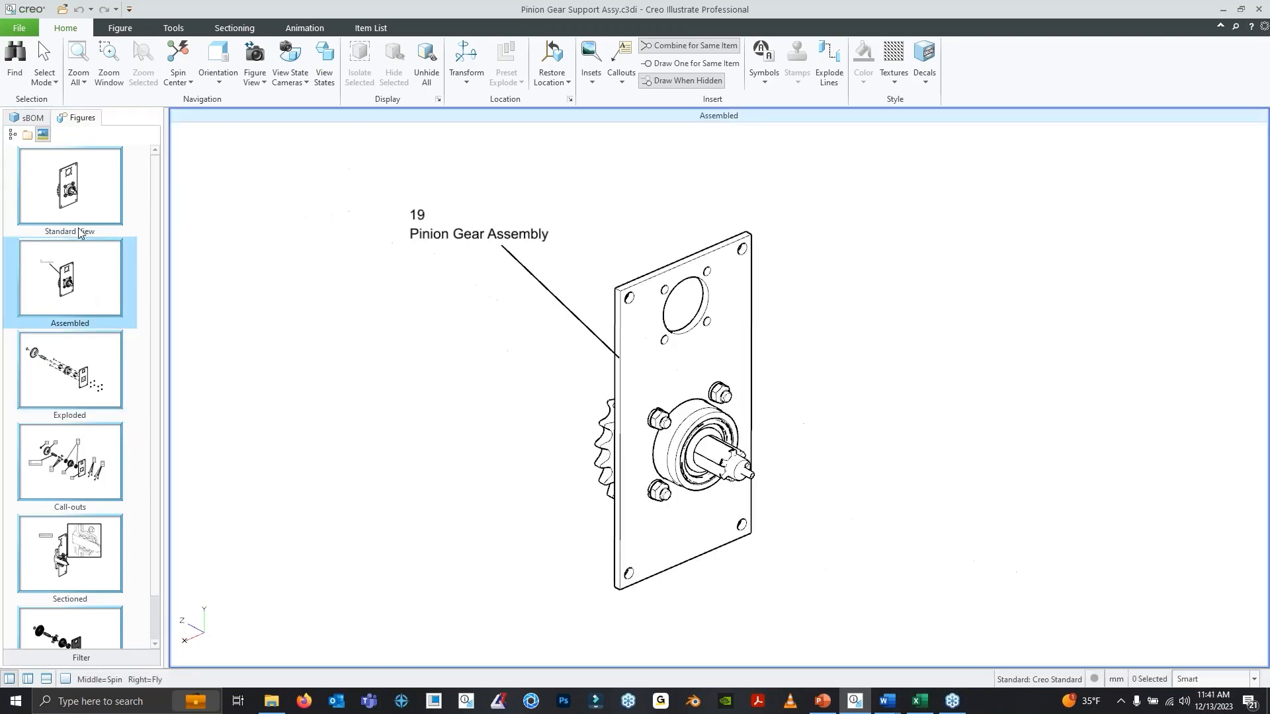
{"action": "left_click", "coordinate": [79, 230]}
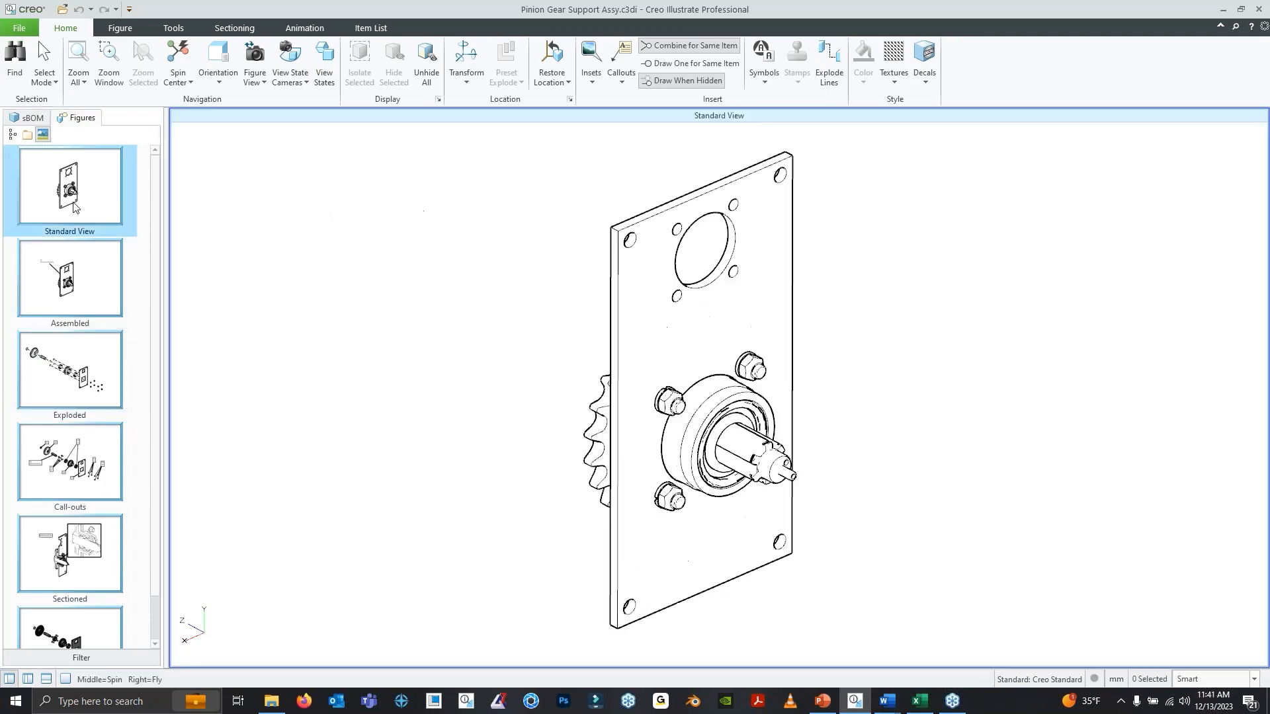
{"action": "left_click", "coordinate": [86, 301]}
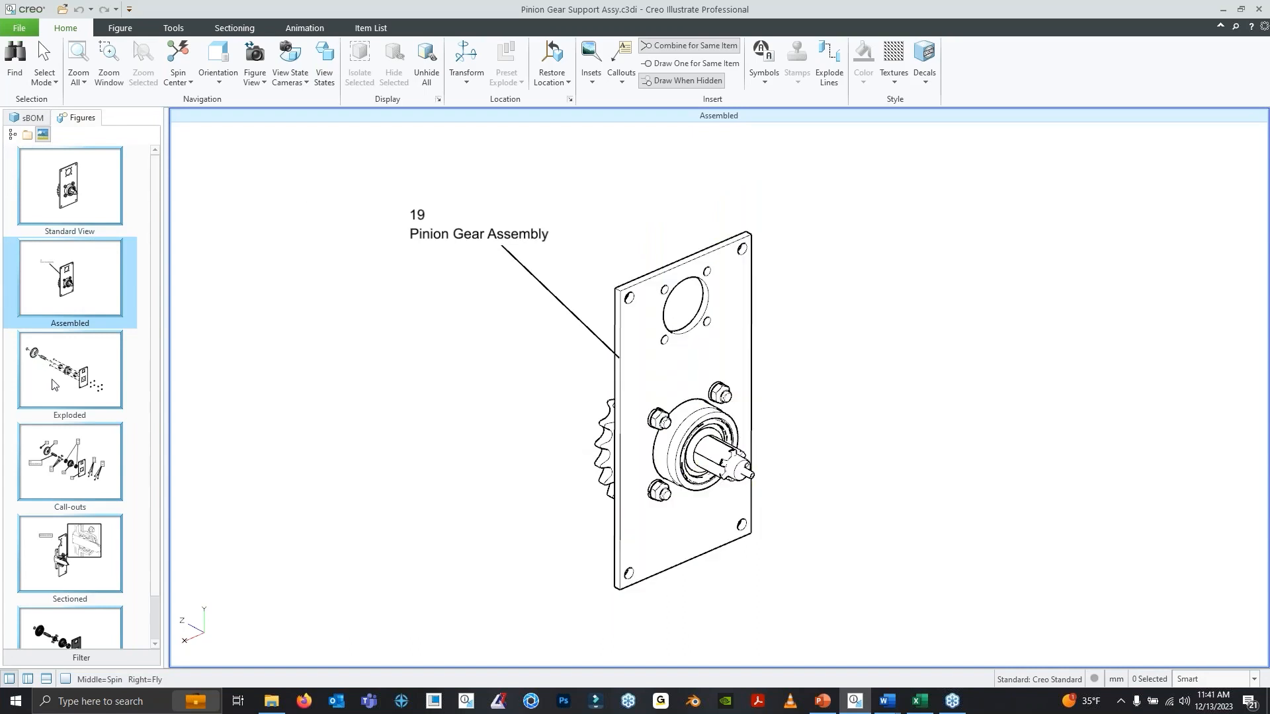
{"action": "left_click", "coordinate": [68, 367]}
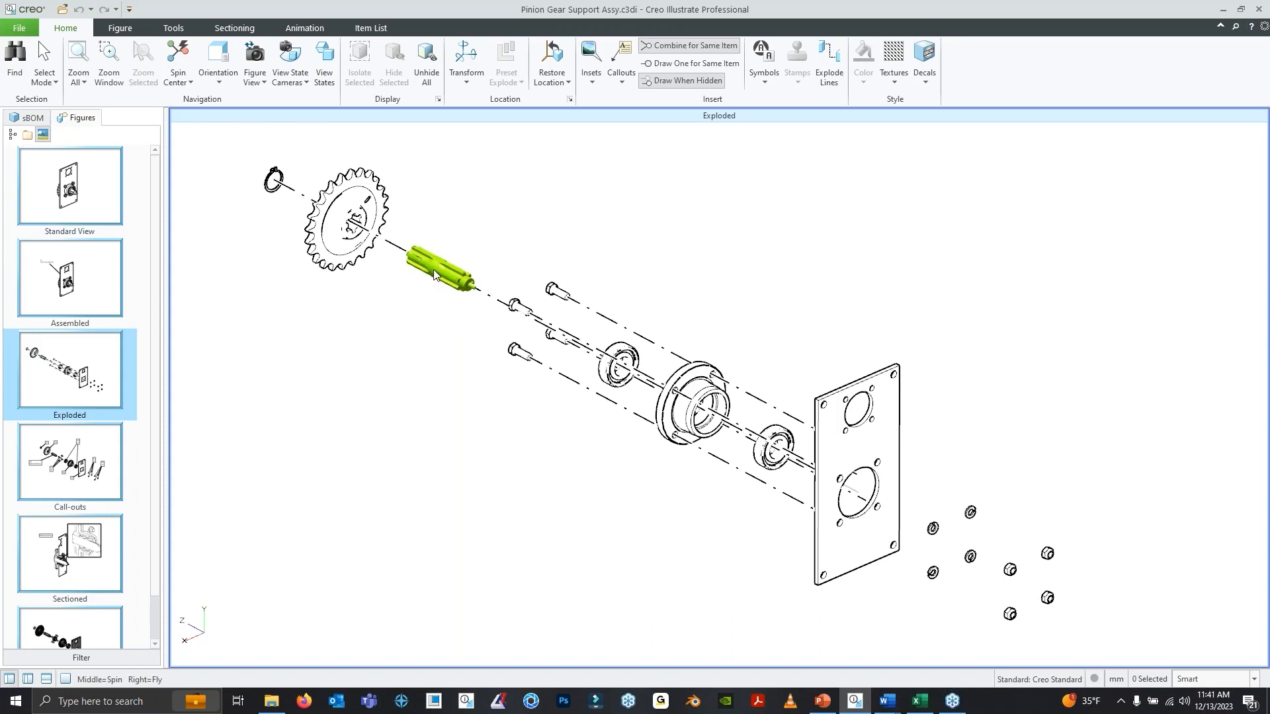
View the Call-outs, Sectioned and Assembly Steps figures one after another
{"action": "left_click", "coordinate": [83, 454]}
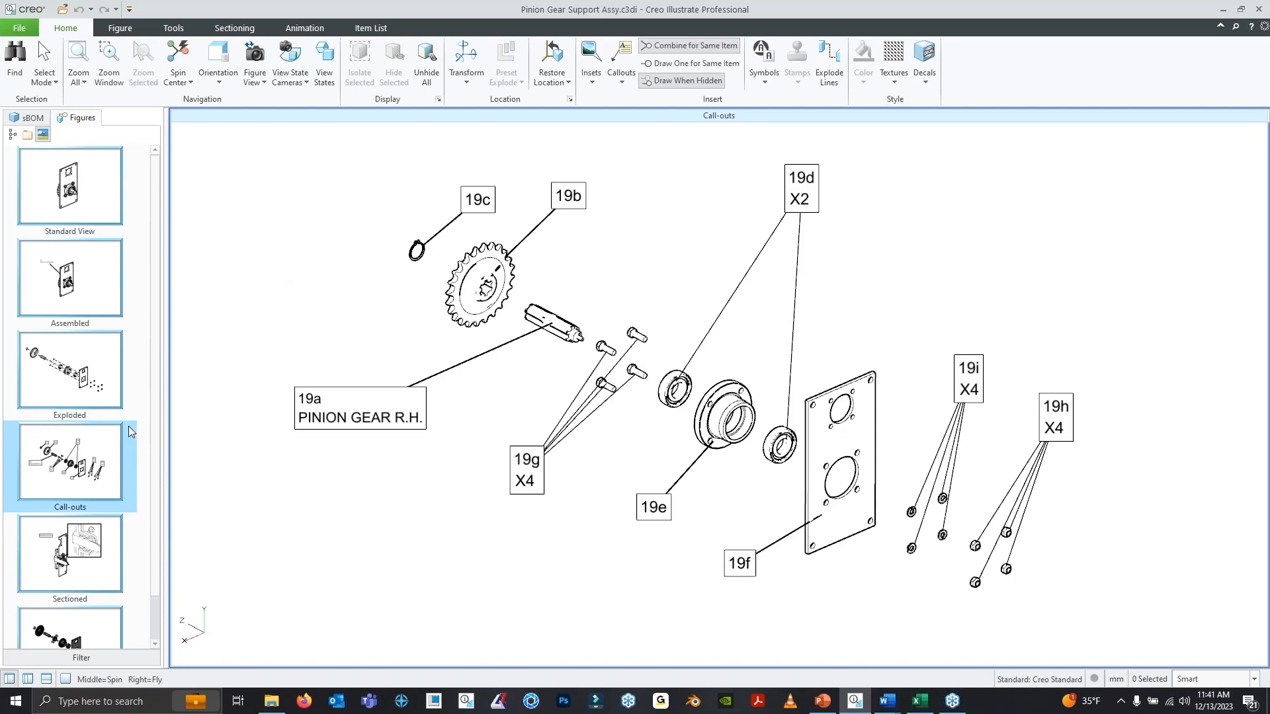
{"action": "left_click", "coordinate": [80, 560]}
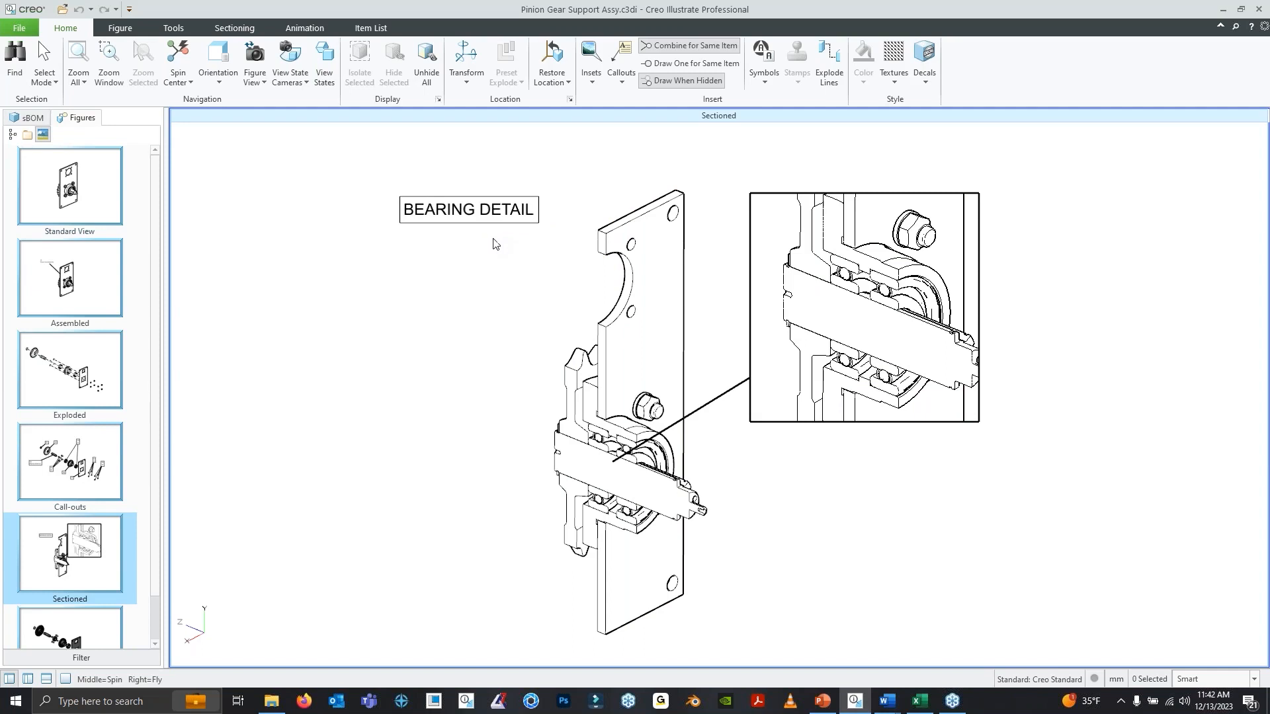
{"action": "scroll", "coordinate": [151, 422], "scroll_direction": "down", "scroll_amount": 1}
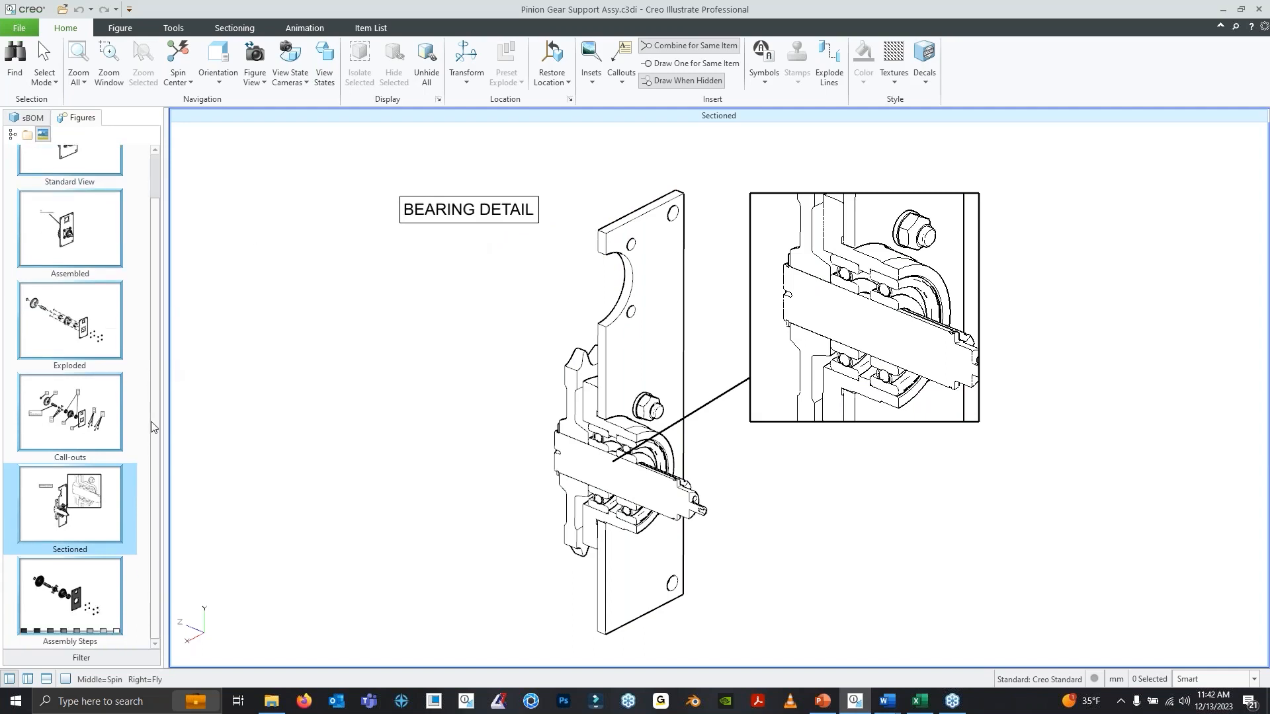
{"action": "left_click", "coordinate": [70, 595]}
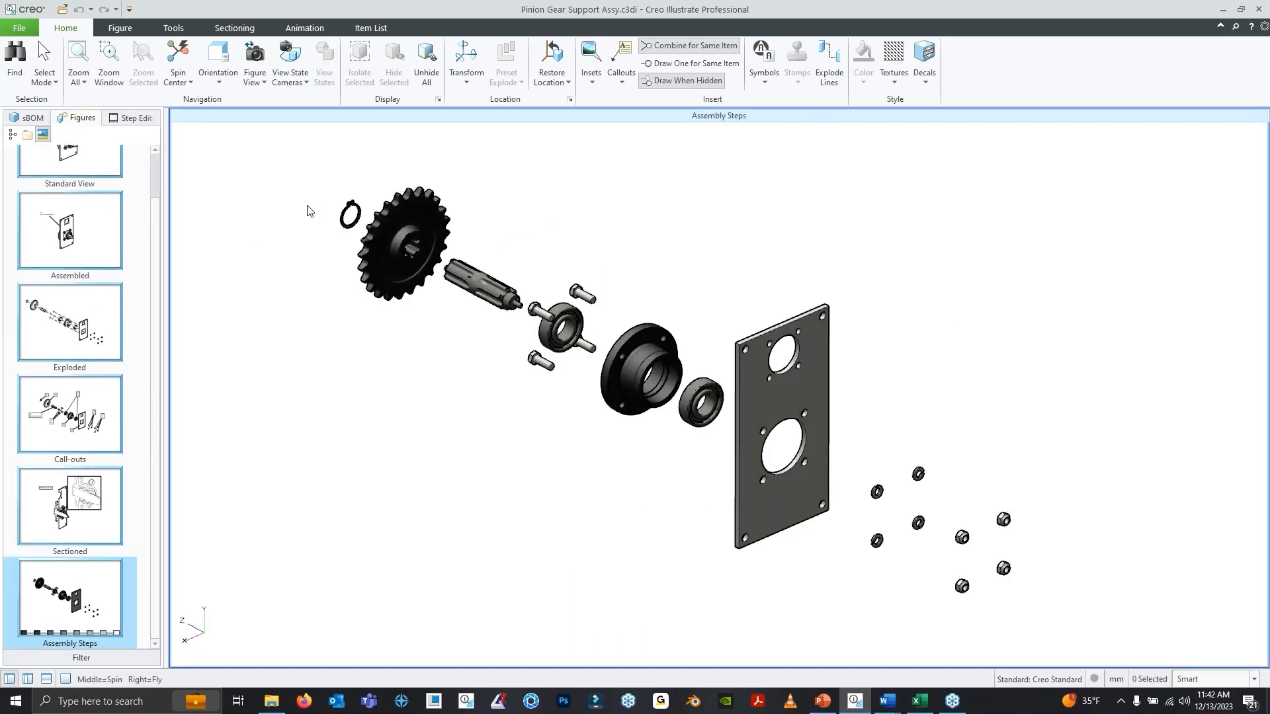
Glance at the Assembly Steps figure's step list, then revisit the Sectioned figure and return to the Assembly Steps figure
{"action": "left_click", "coordinate": [140, 120]}
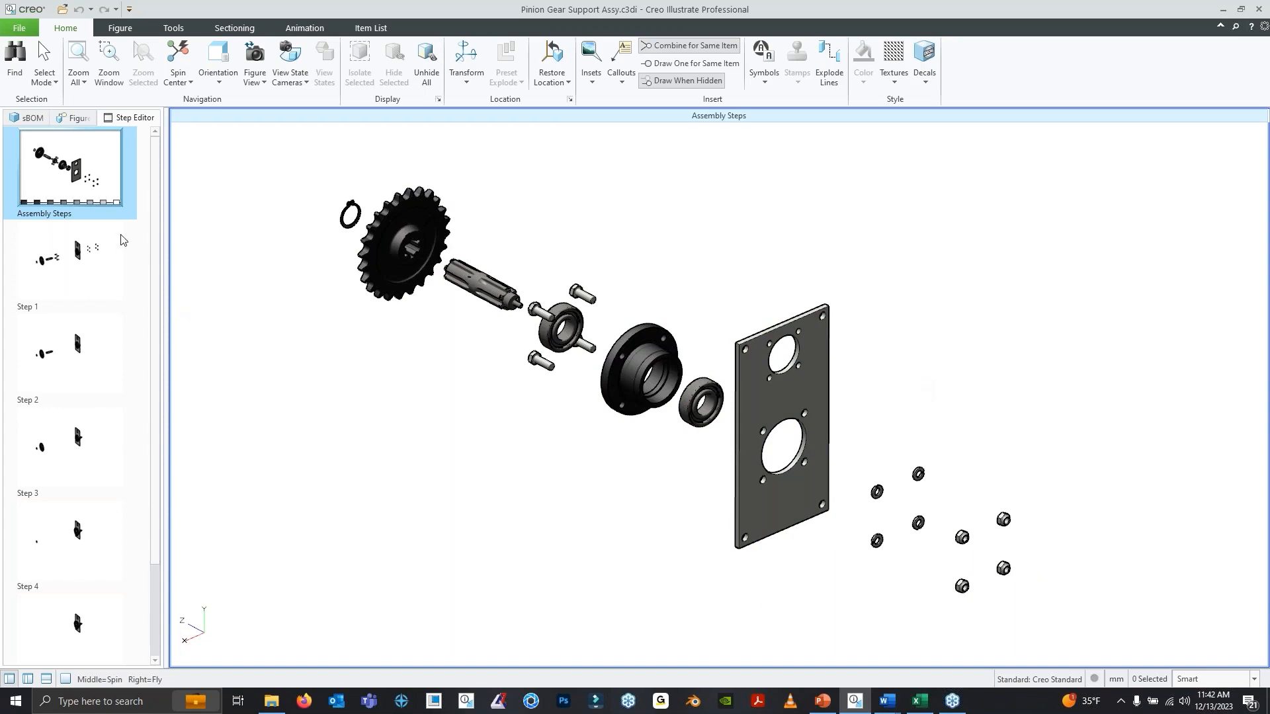
{"action": "left_click", "coordinate": [80, 118]}
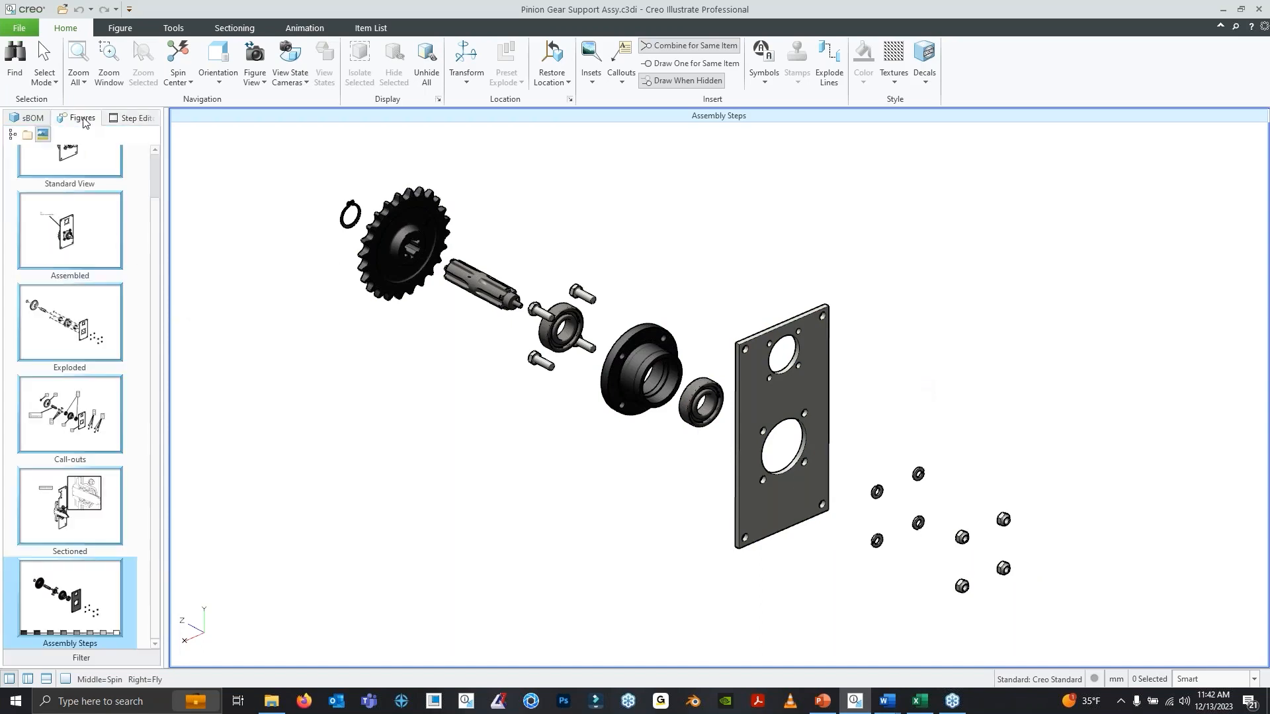
{"action": "left_click", "coordinate": [75, 511]}
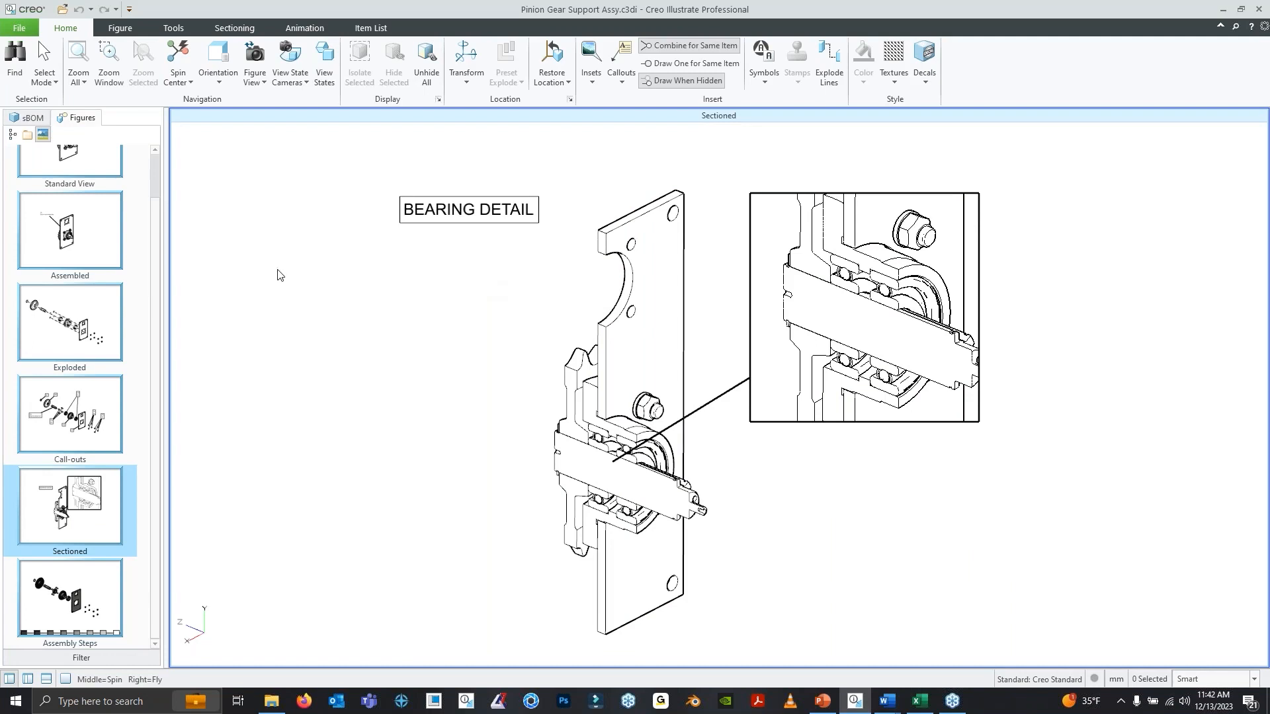
{"action": "left_click", "coordinate": [84, 584]}
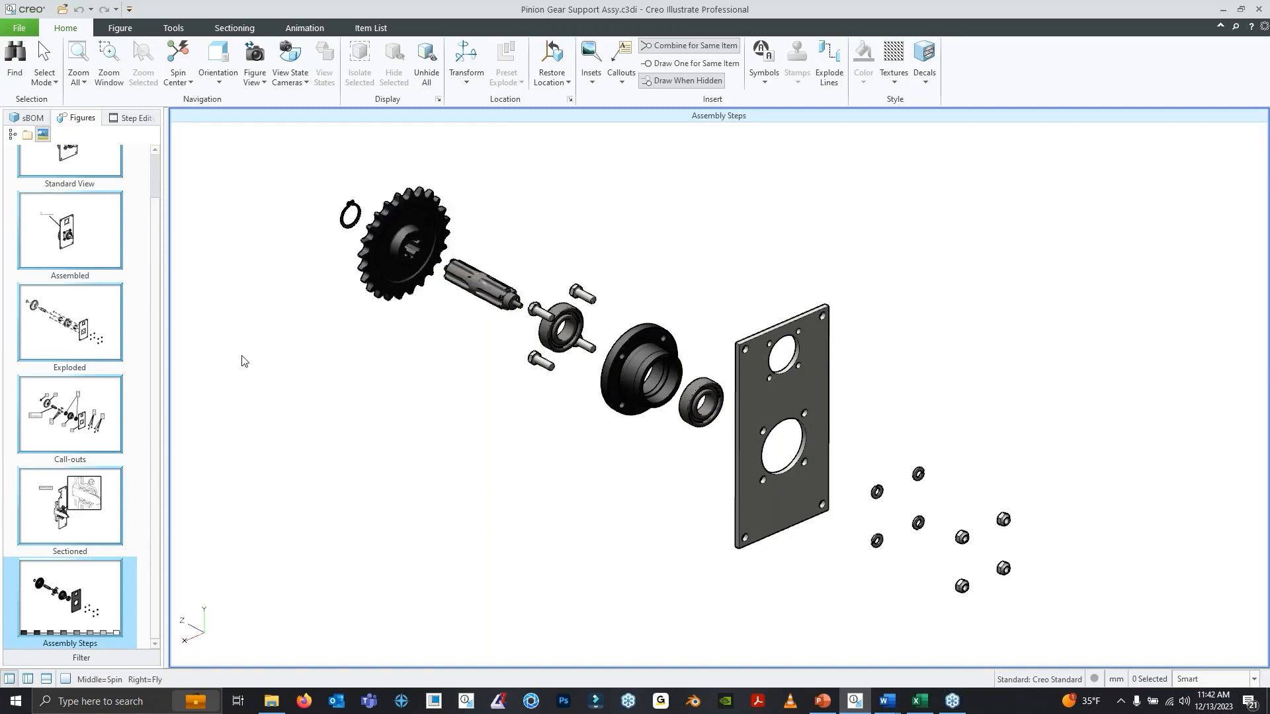
Open the Assembly Steps sequence in the Step Editor and view Step 1 through Step 5 in order
{"action": "left_click", "coordinate": [129, 119]}
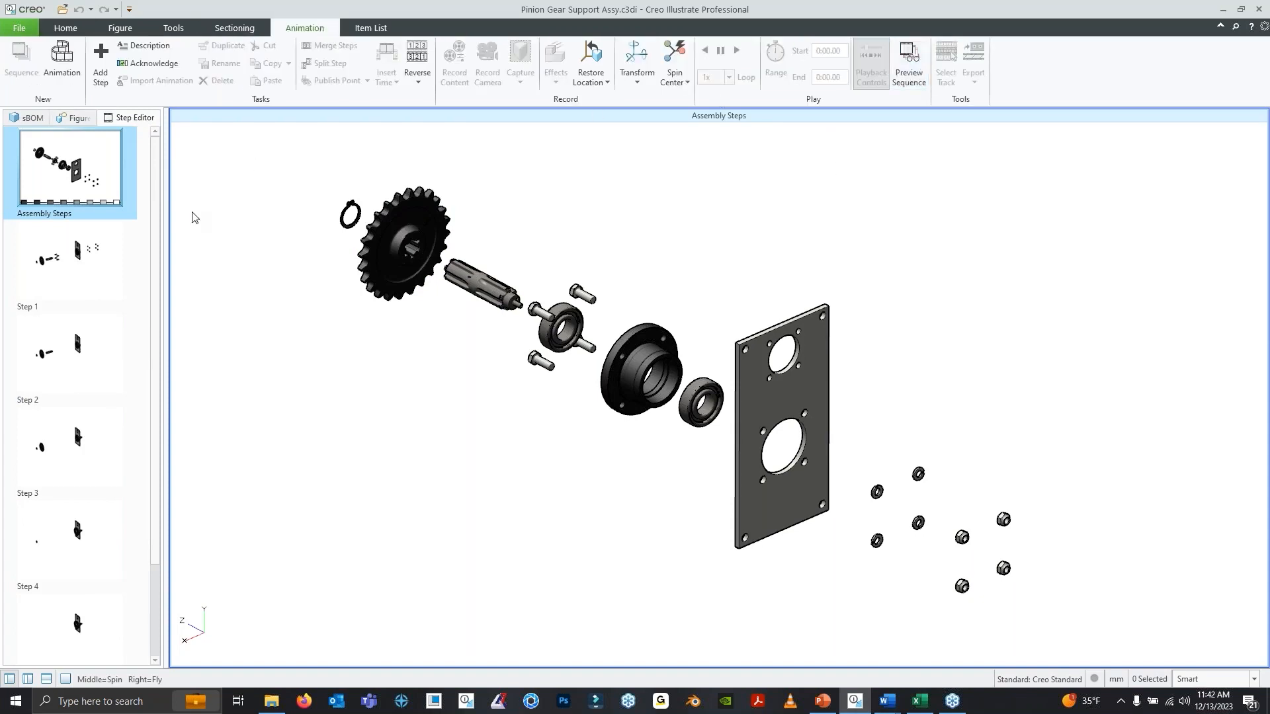
{"action": "left_click", "coordinate": [98, 259]}
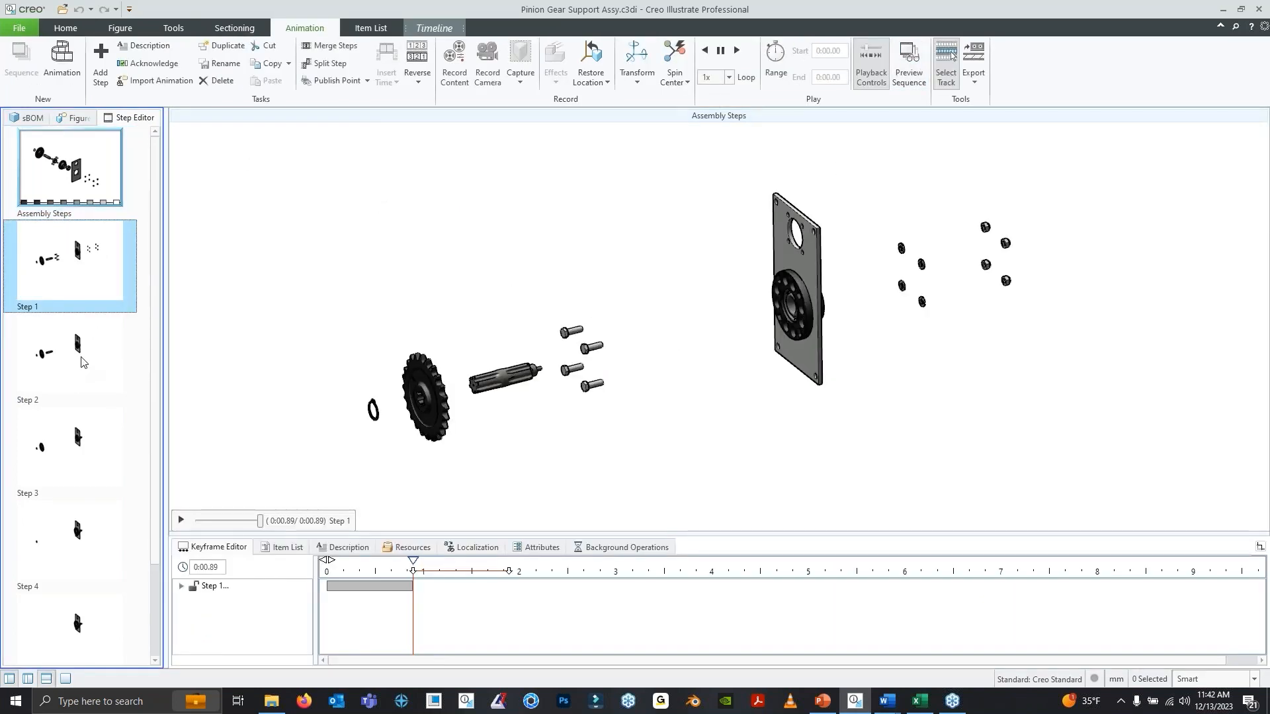
{"action": "left_click", "coordinate": [79, 358]}
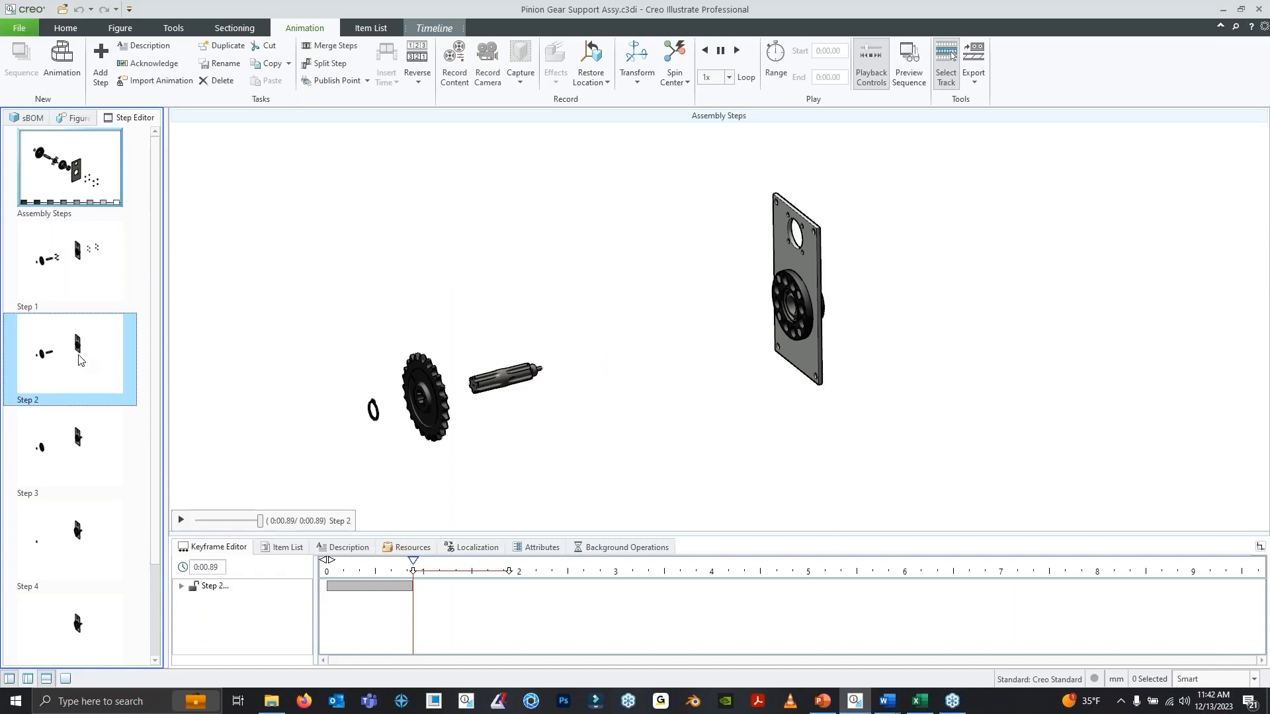
{"action": "left_click", "coordinate": [66, 442]}
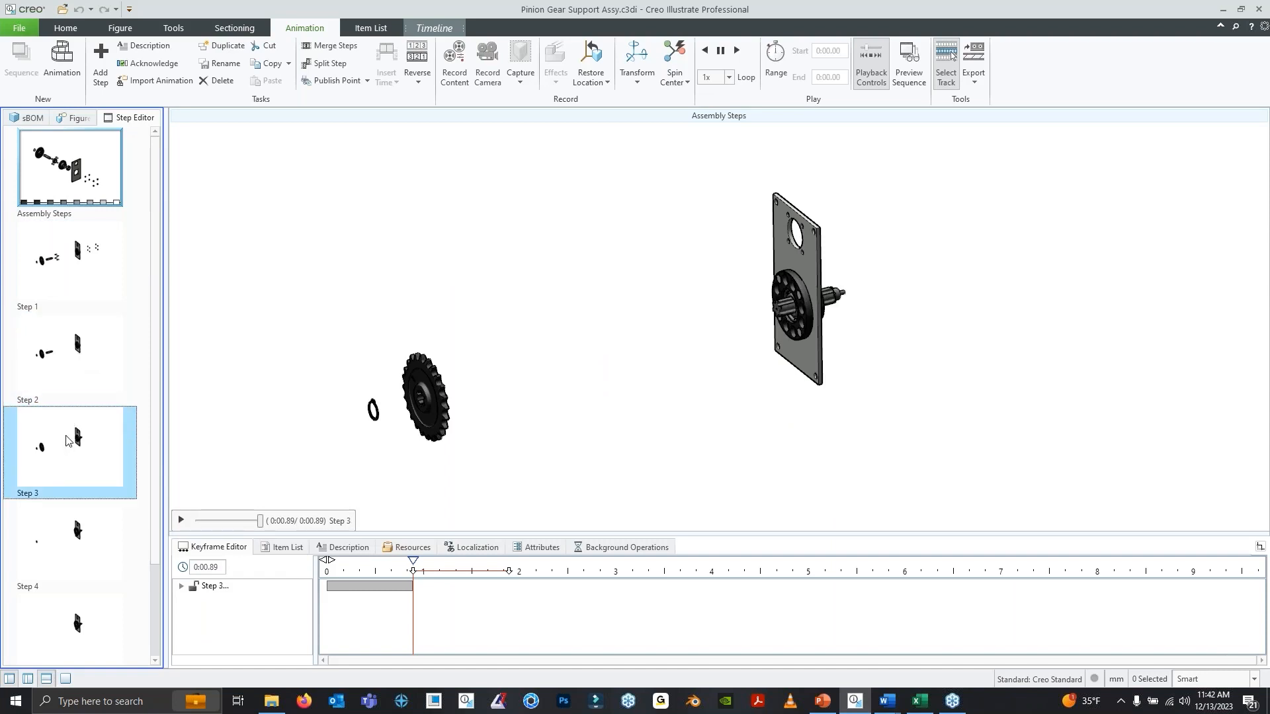
{"action": "left_click", "coordinate": [72, 537]}
{"action": "left_click", "coordinate": [66, 621]}
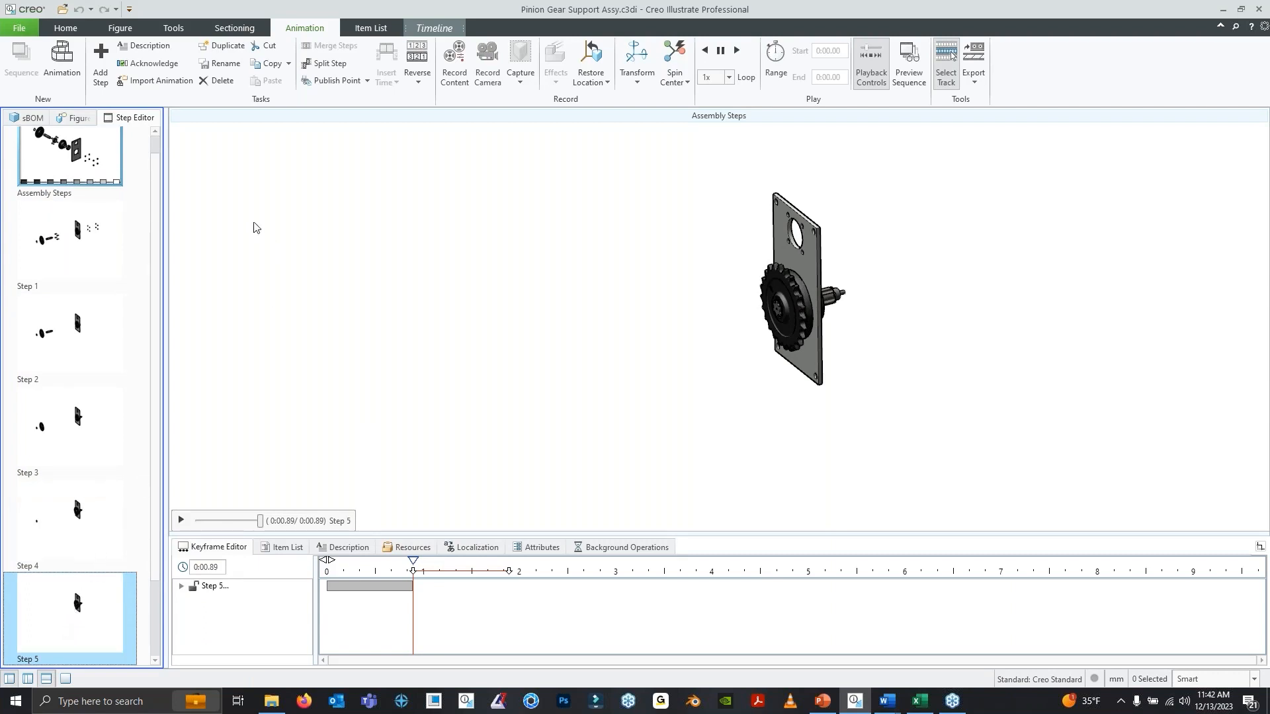
Show the step descriptions and read through those of all five assembly steps, ending on Step 1
{"action": "left_click", "coordinate": [356, 549]}
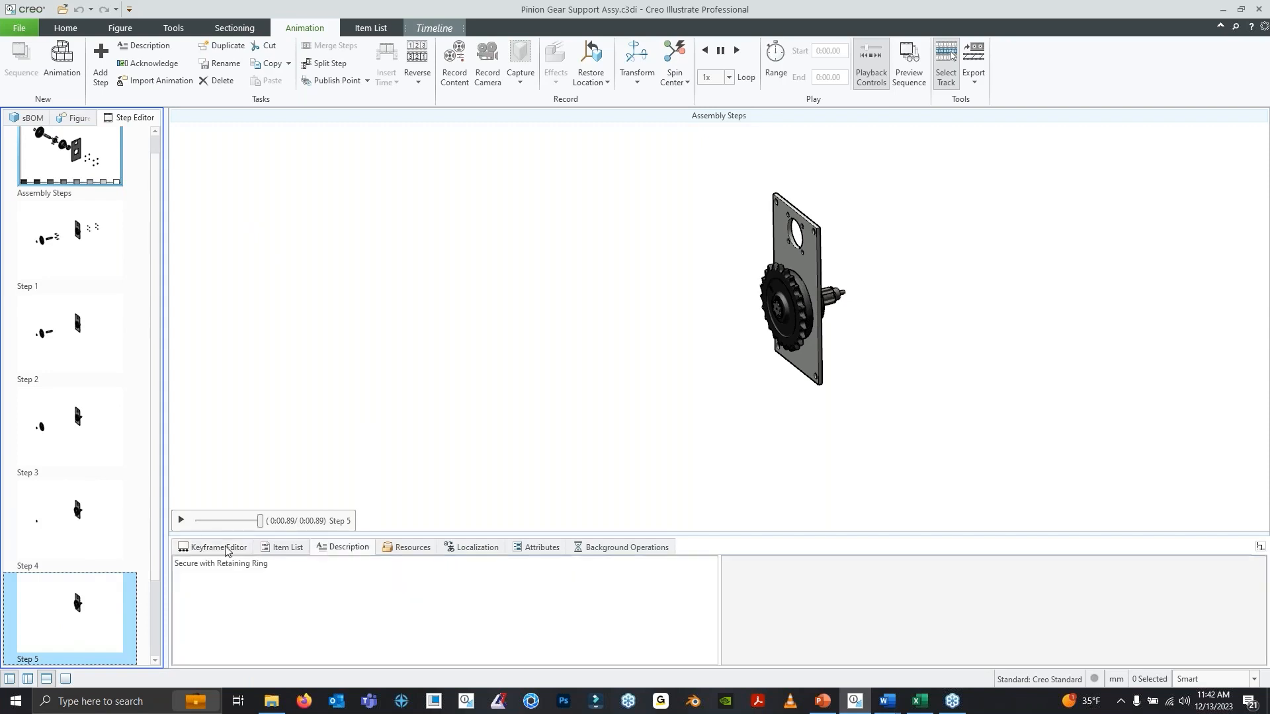
{"action": "left_click", "coordinate": [99, 529]}
{"action": "left_click", "coordinate": [83, 229]}
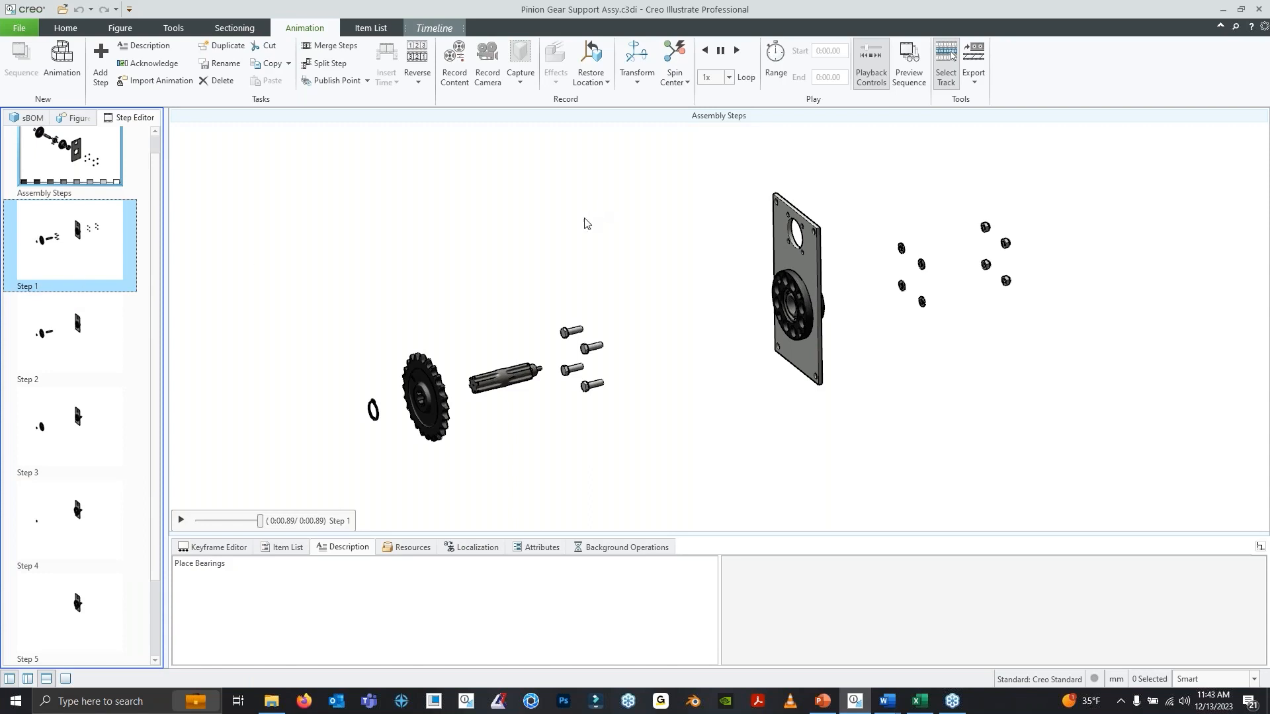
{"action": "left_click", "coordinate": [81, 332]}
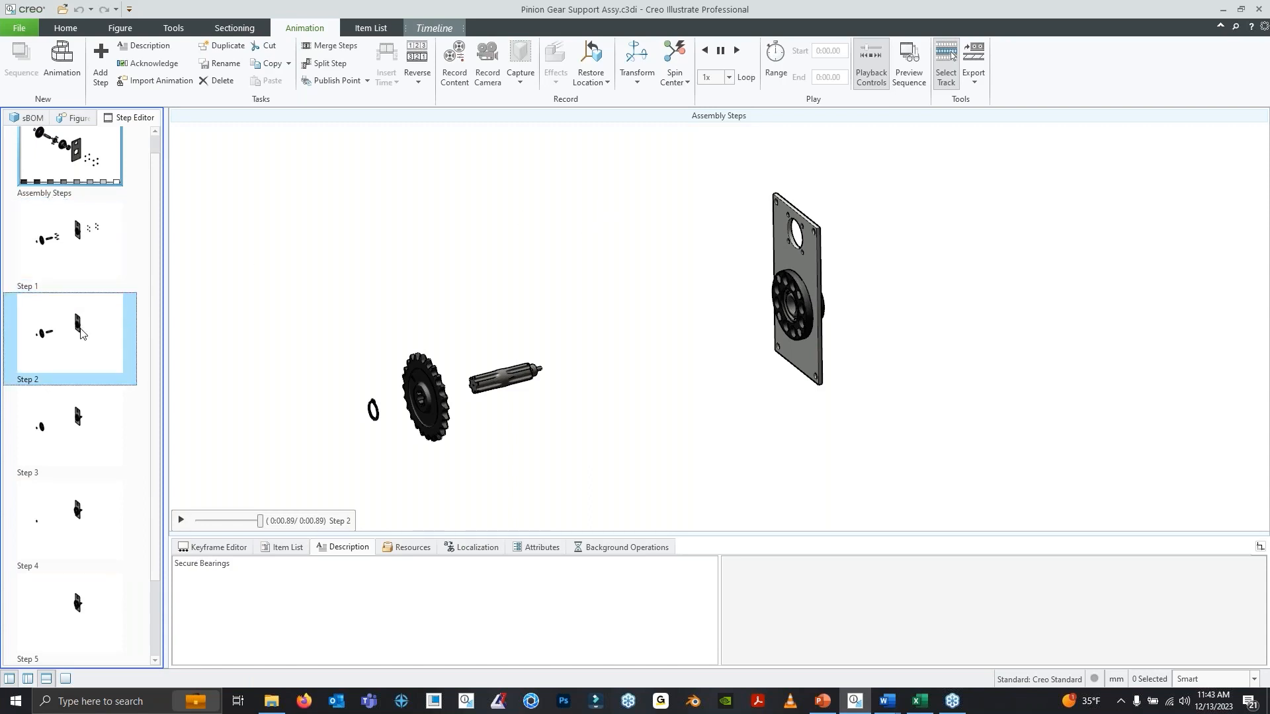
{"action": "left_click", "coordinate": [90, 435]}
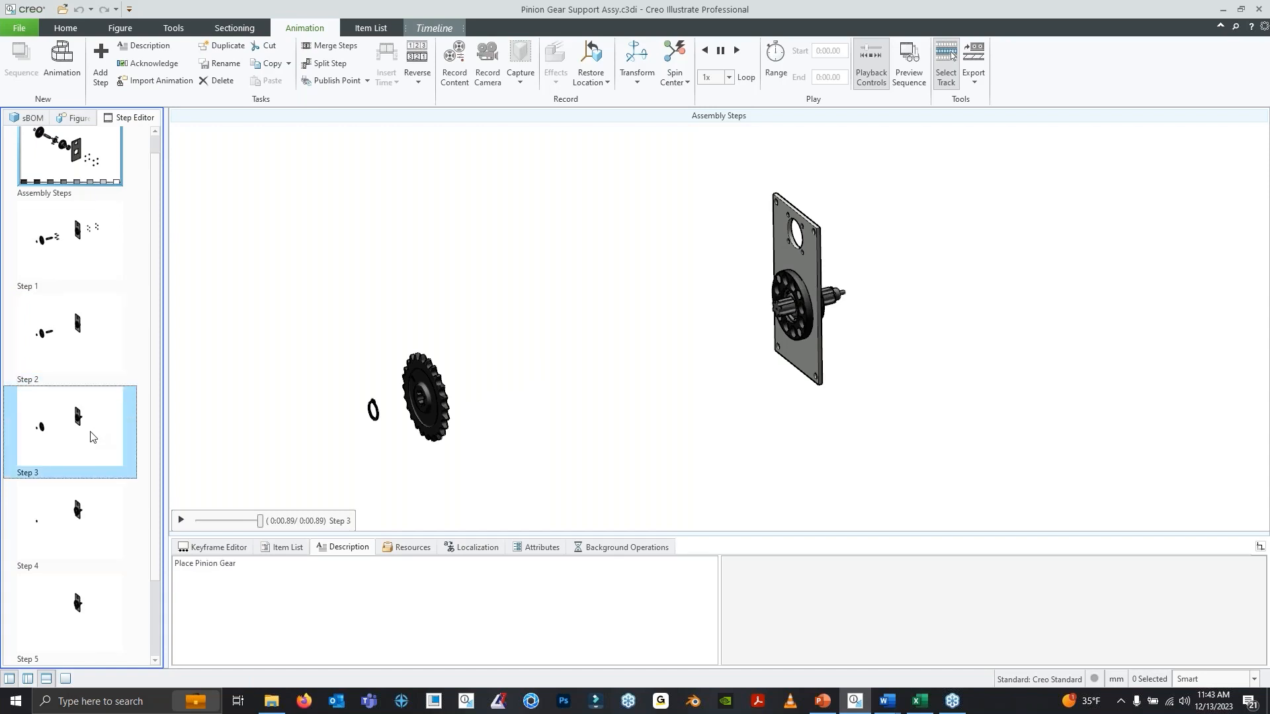
{"action": "left_click", "coordinate": [90, 509]}
{"action": "left_click", "coordinate": [86, 602]}
{"action": "left_click", "coordinate": [80, 251]}
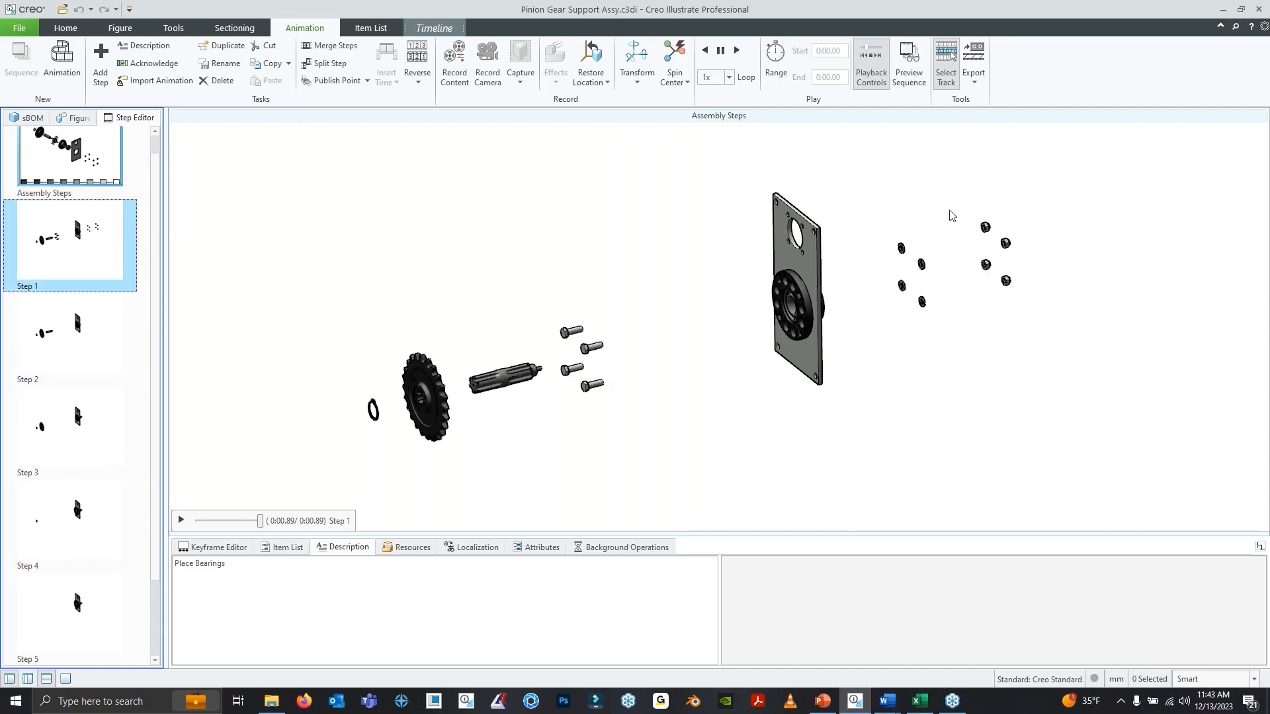
Preview the assembly sequence with the lower pane hidden, play Steps 1 through 5 one by one, and close the preview
{"action": "left_click", "coordinate": [908, 76]}
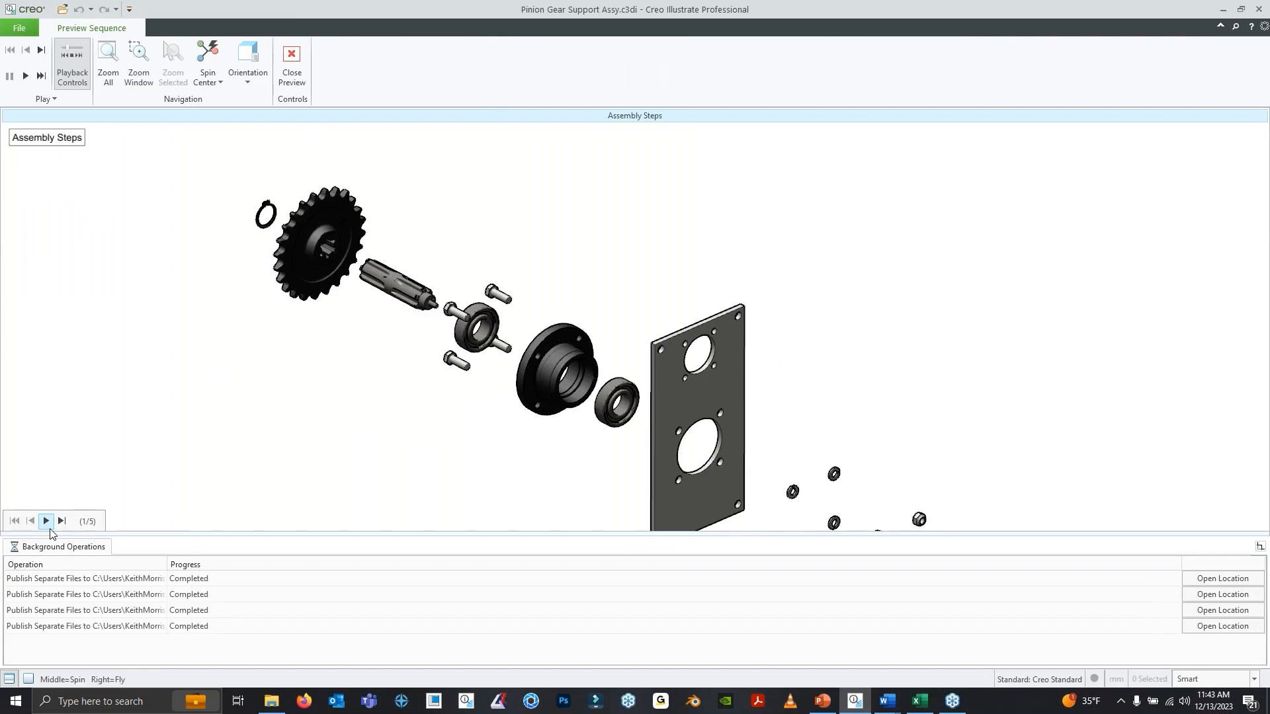
{"action": "left_click", "coordinate": [15, 681]}
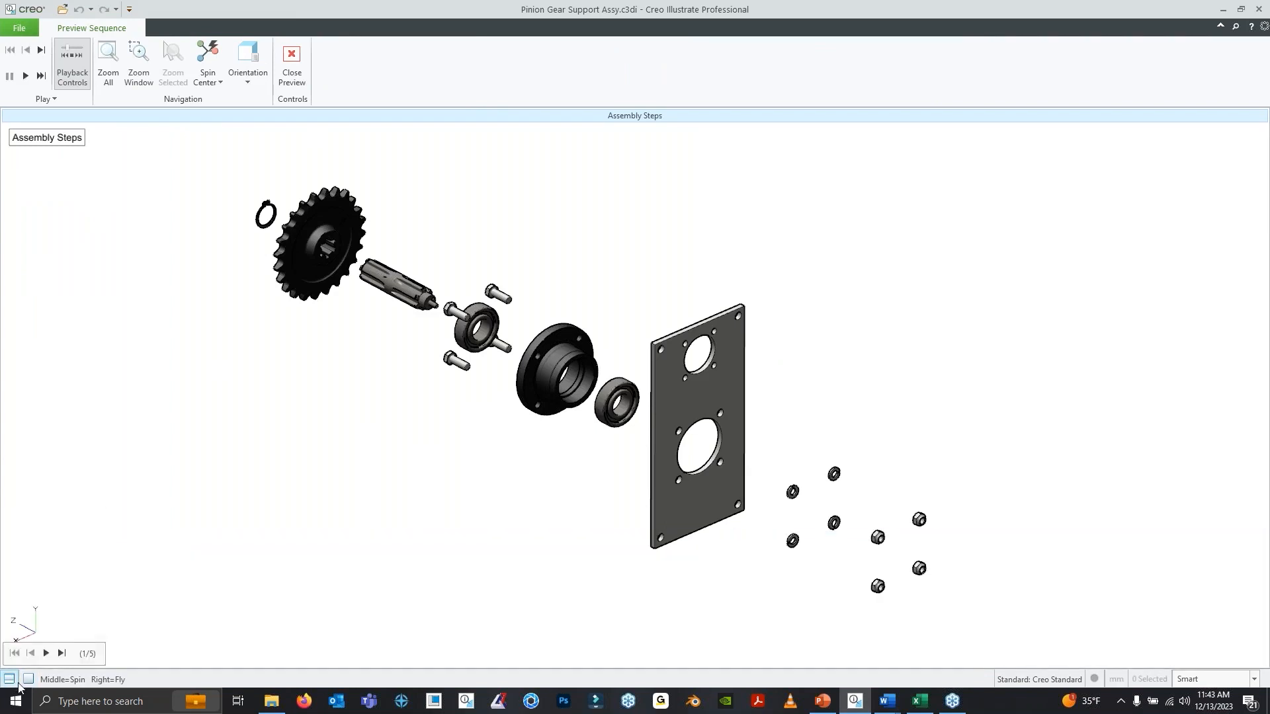
{"action": "left_click", "coordinate": [46, 653]}
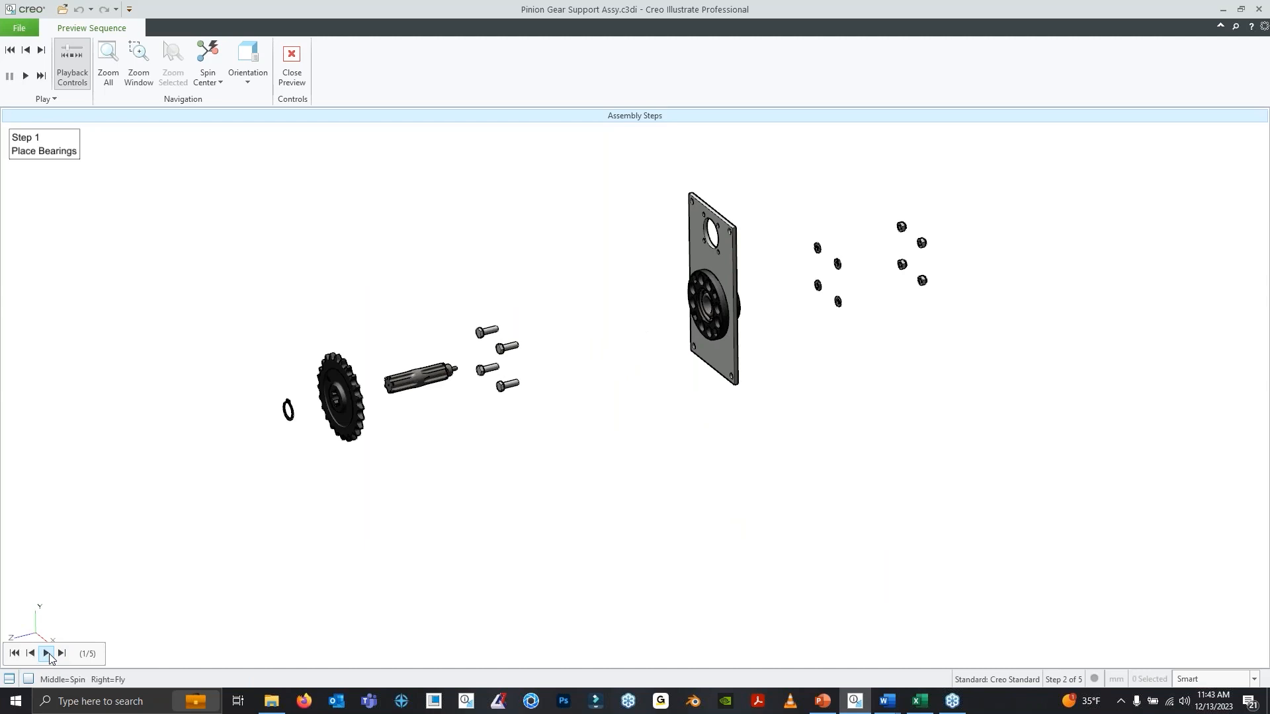
{"action": "left_click", "coordinate": [47, 653]}
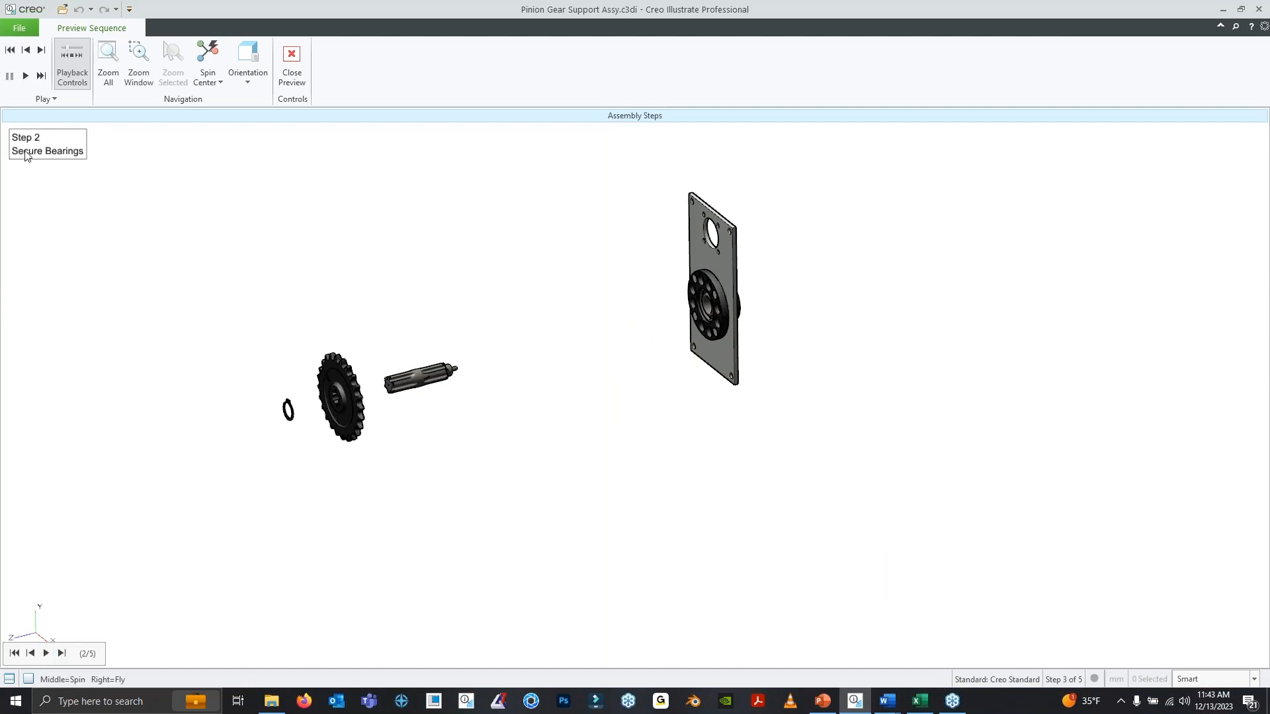
{"action": "left_click", "coordinate": [48, 656]}
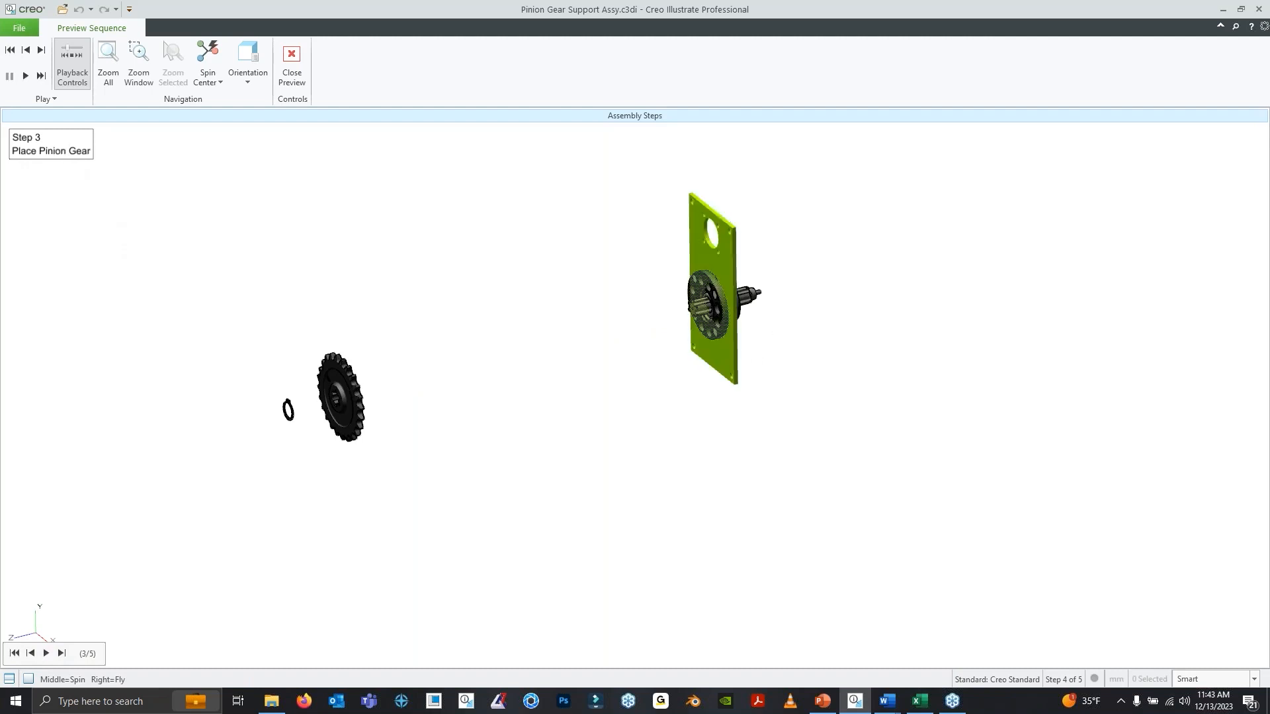
{"action": "left_click", "coordinate": [46, 653]}
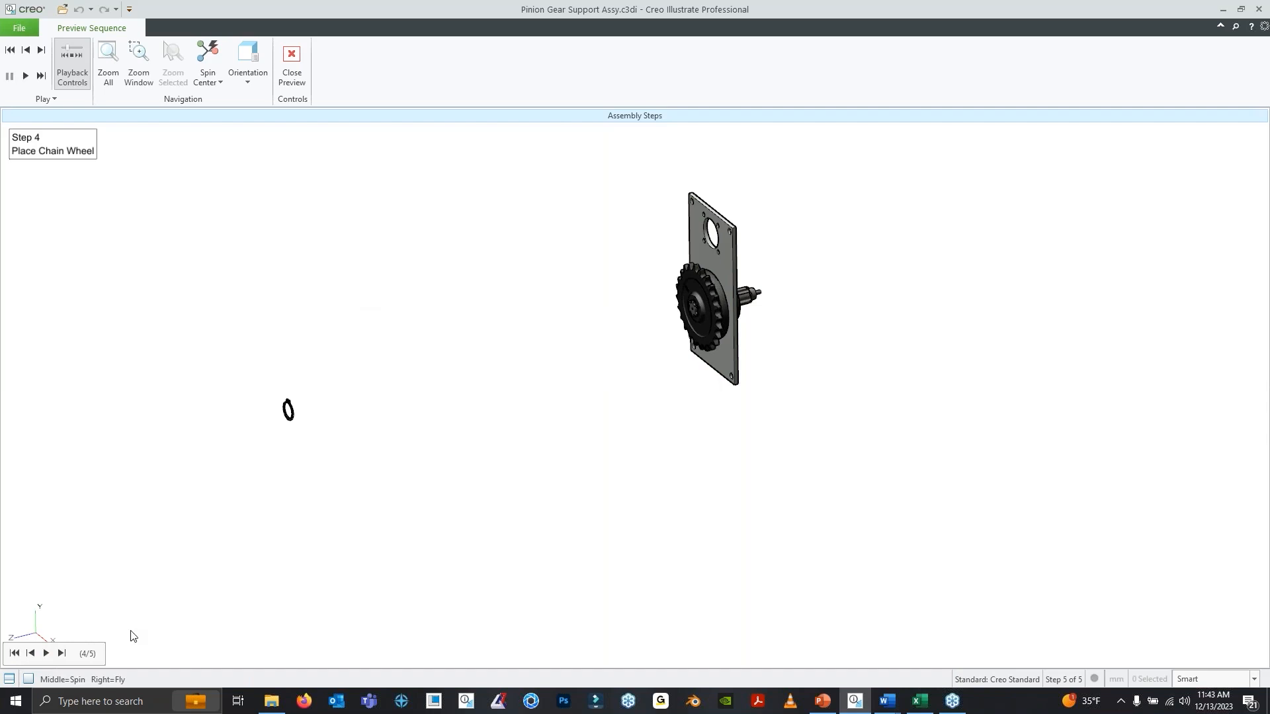
{"action": "left_click", "coordinate": [48, 654]}
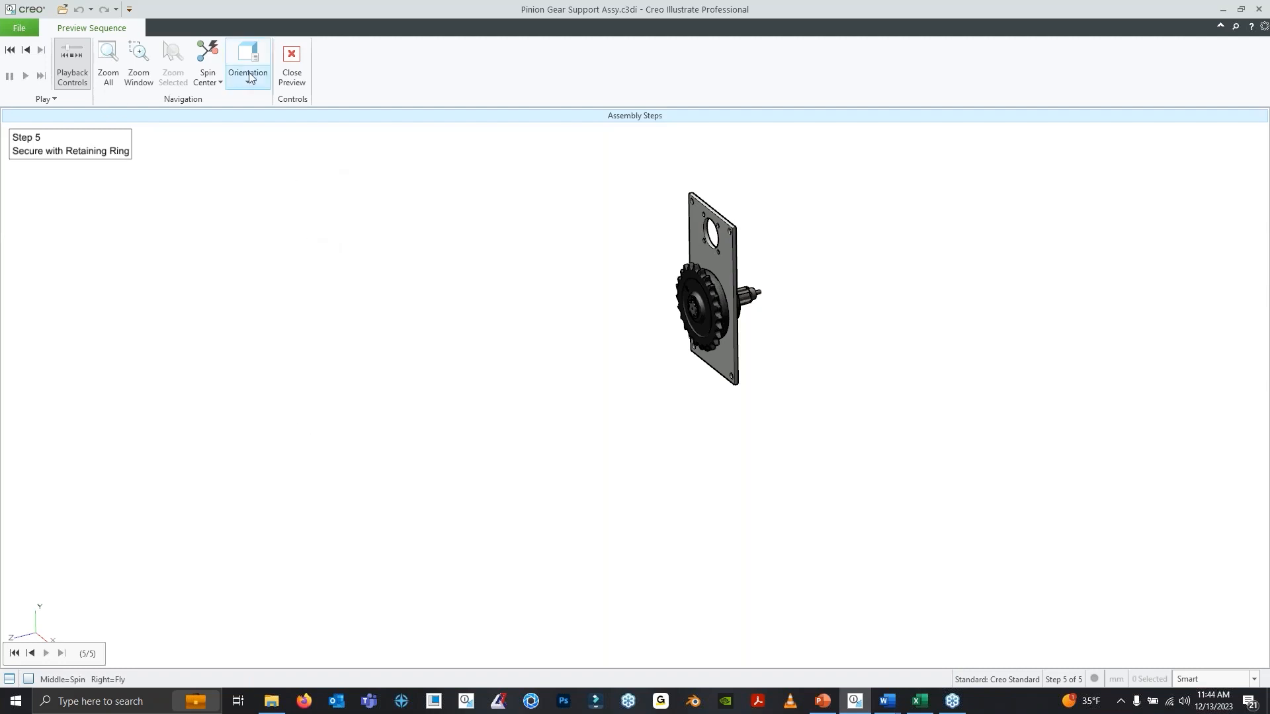
{"action": "left_click", "coordinate": [292, 62]}
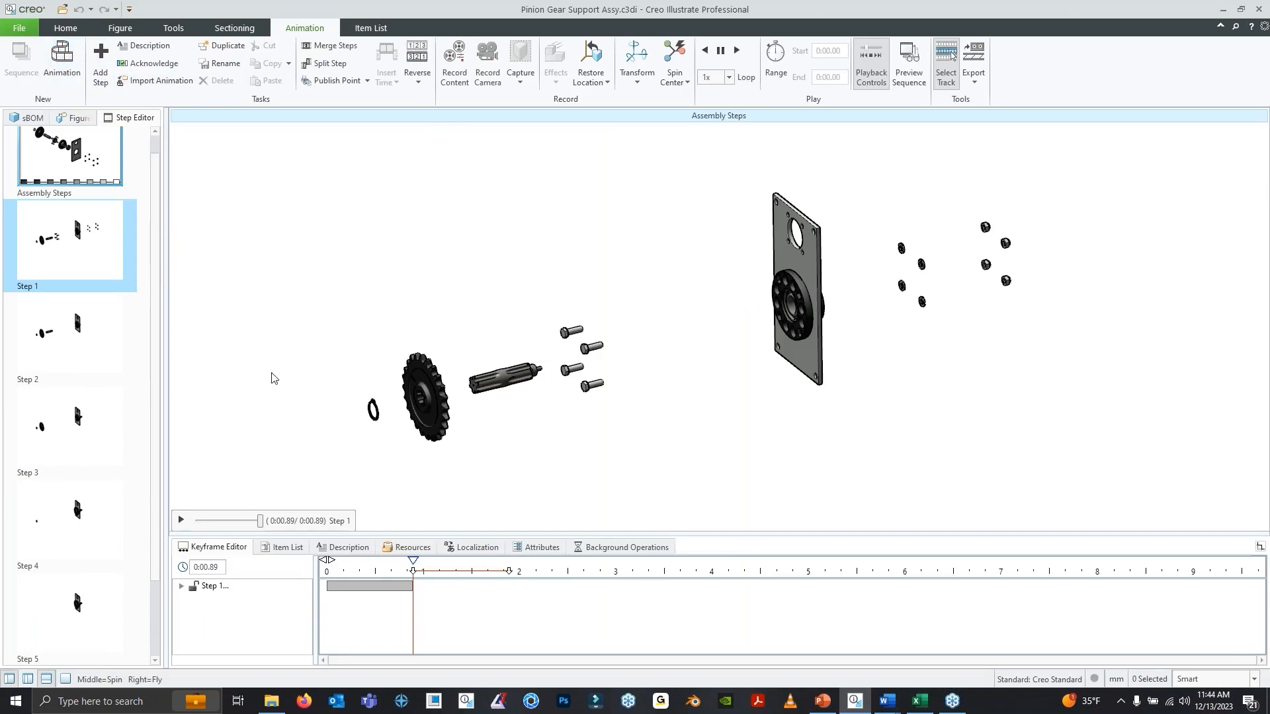
Return to the figures list, open the Call-outs figure, and read its full item list before hiding the lower pane
{"action": "left_click", "coordinate": [76, 119]}
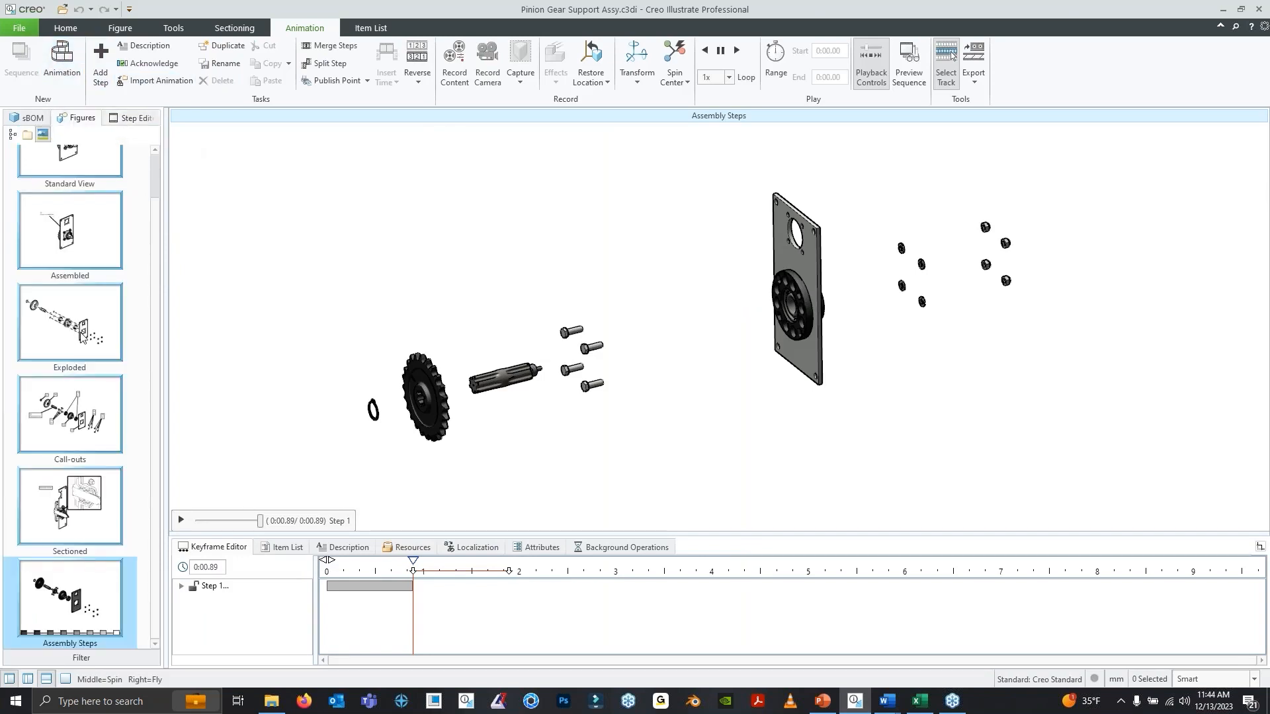
{"action": "left_click", "coordinate": [100, 424]}
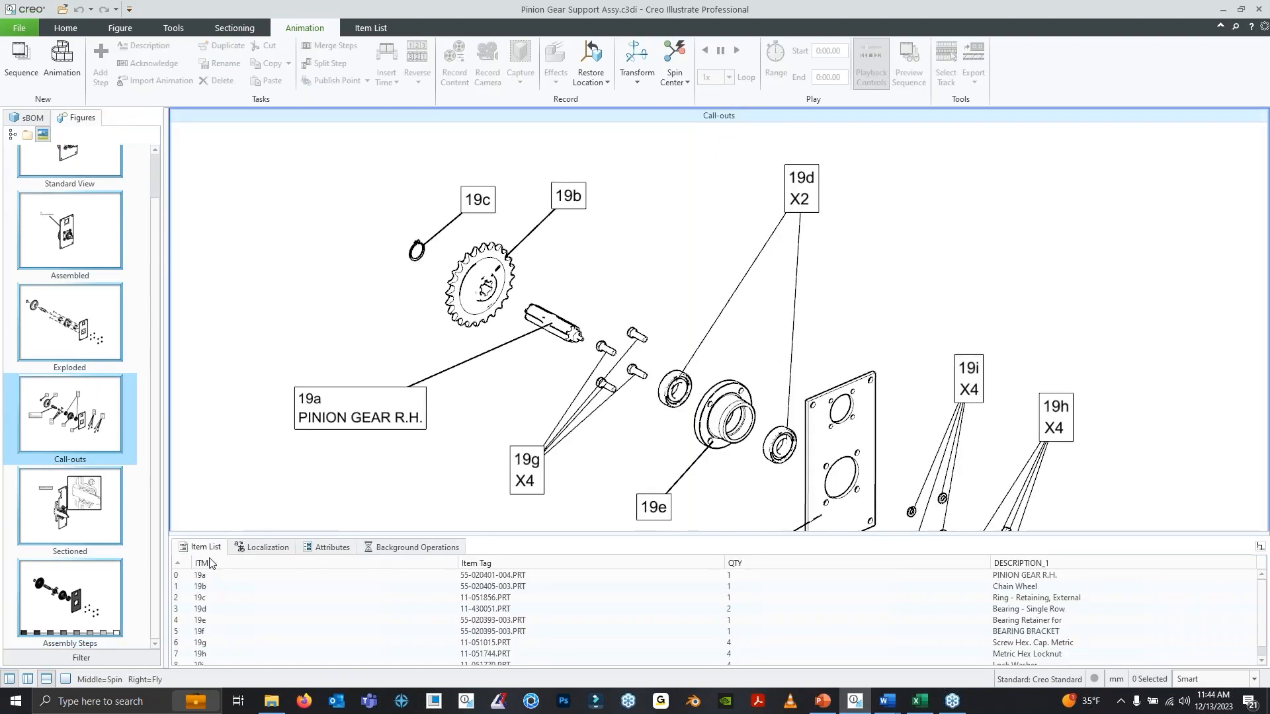
{"action": "left_click_drag", "start_coordinate": [476, 535], "coordinate": [472, 511]}
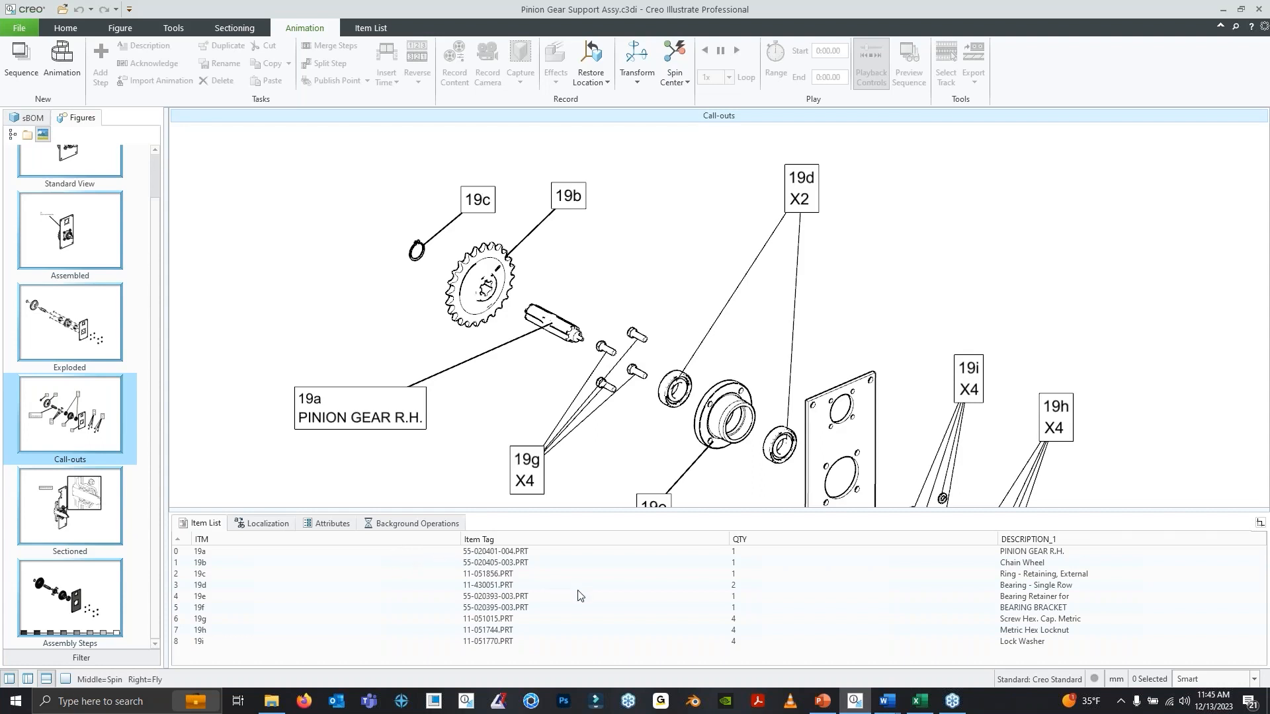
{"action": "left_click", "coordinate": [45, 679]}
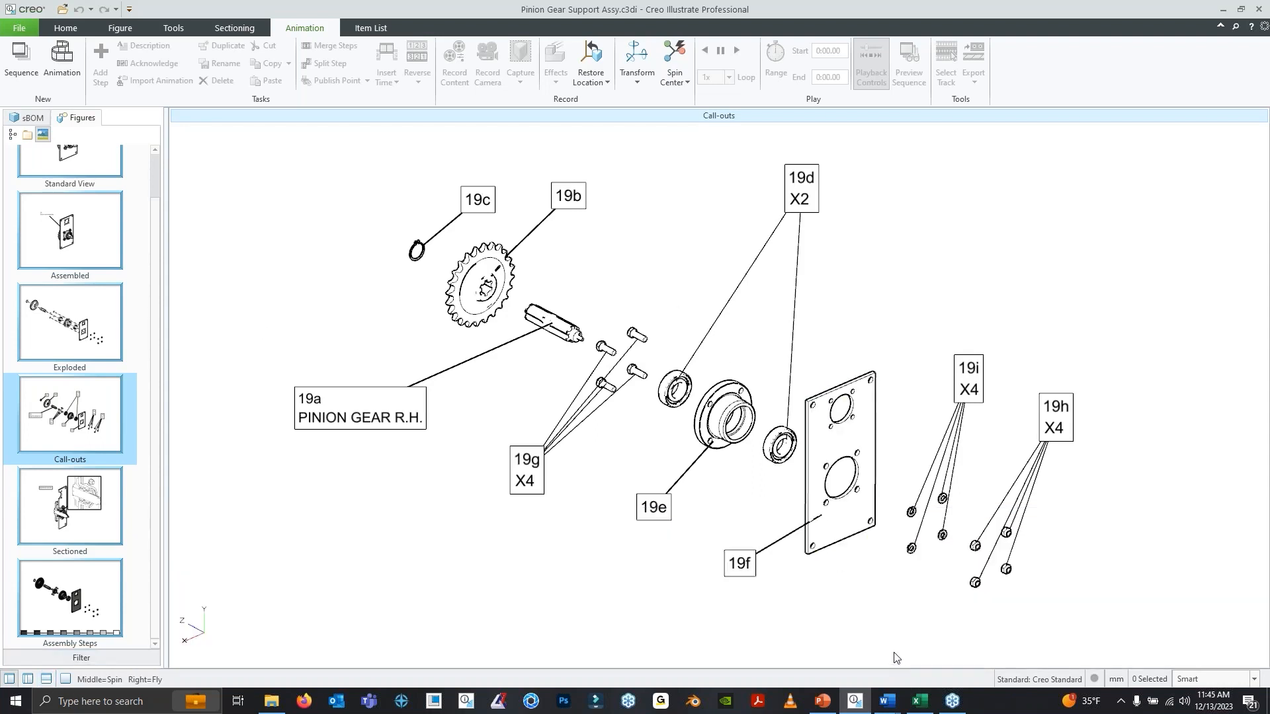
Switch to the PARTS document in Word and inspect the inserted call-outs illustration under the Pinion Gear Support Assembly (RH) heading
{"action": "mouse_move", "coordinate": [897, 707]}
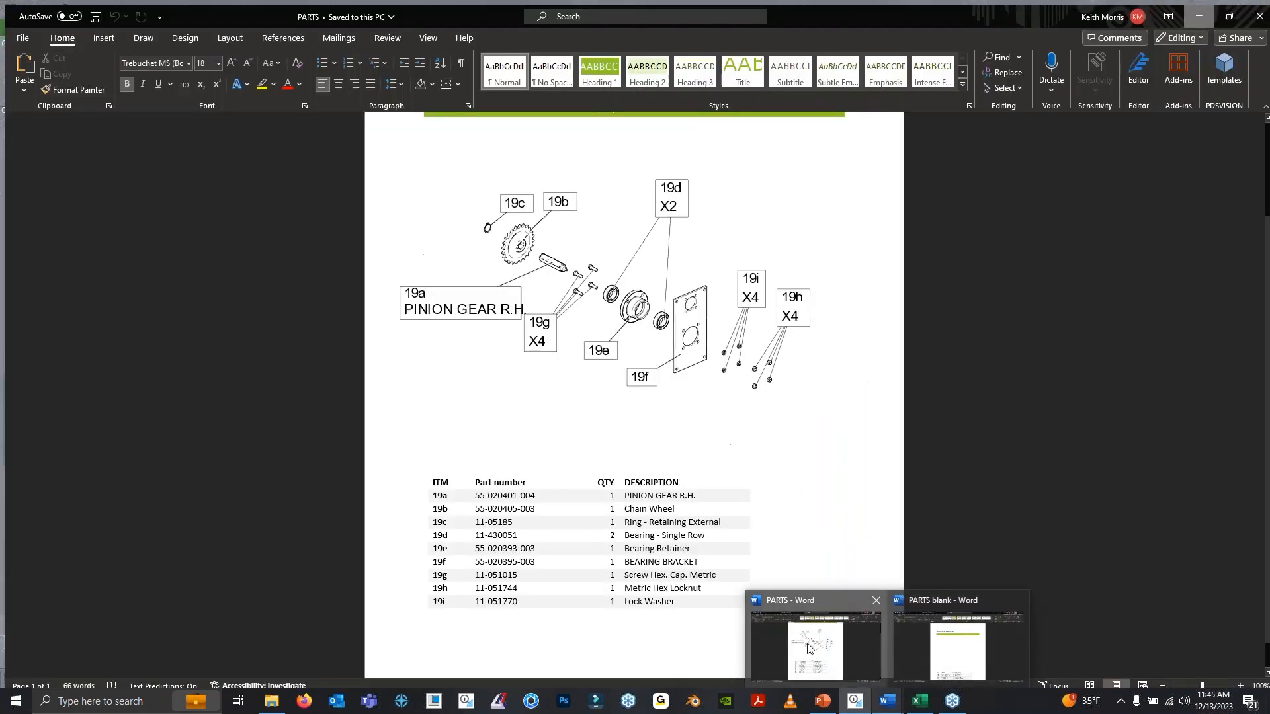
{"action": "left_click", "coordinate": [815, 643]}
{"action": "scroll", "coordinate": [642, 400], "scroll_direction": "up", "scroll_amount": 2}
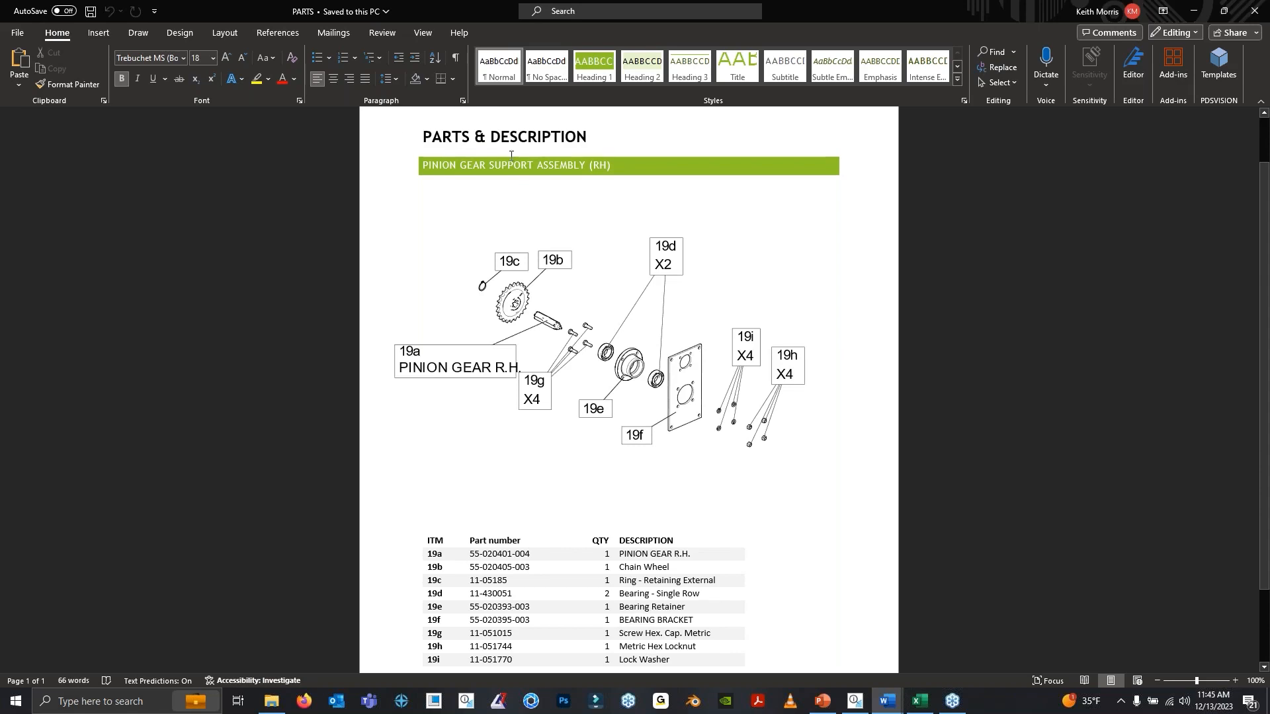
{"action": "left_click", "coordinate": [628, 272]}
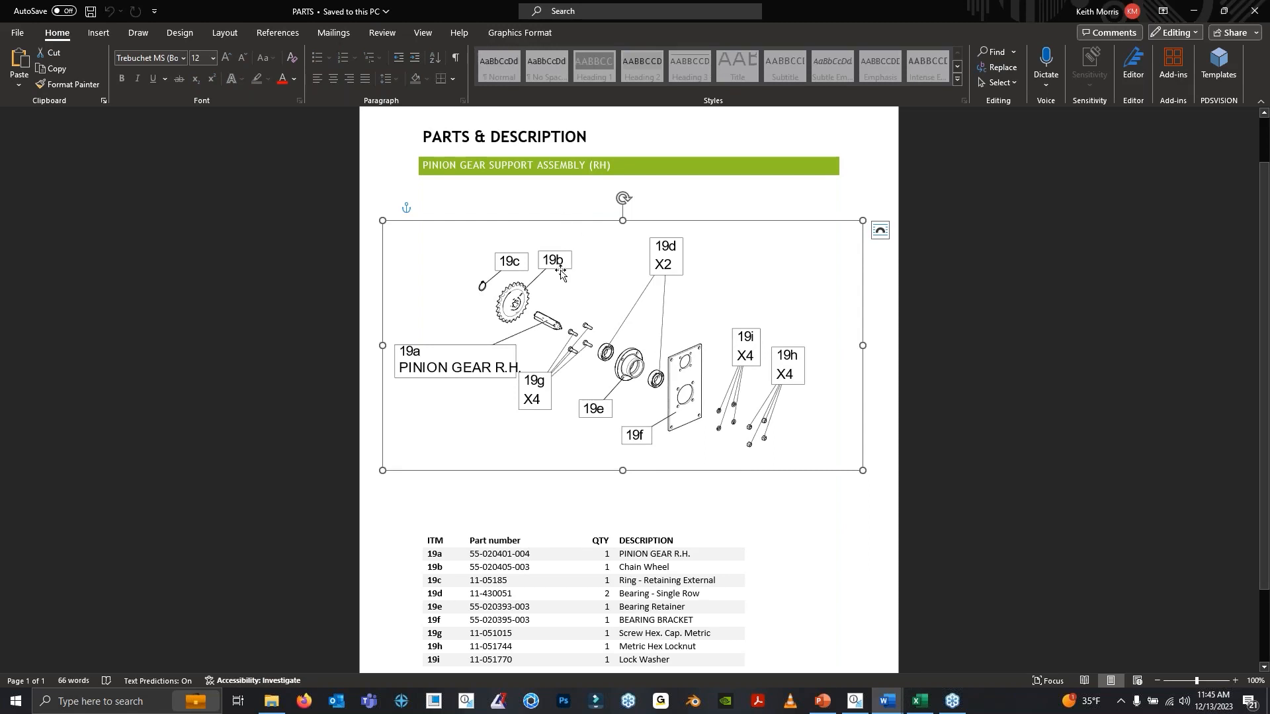
{"action": "left_click", "coordinate": [576, 196]}
{"action": "scroll", "coordinate": [562, 377], "scroll_direction": "down", "scroll_amount": 2}
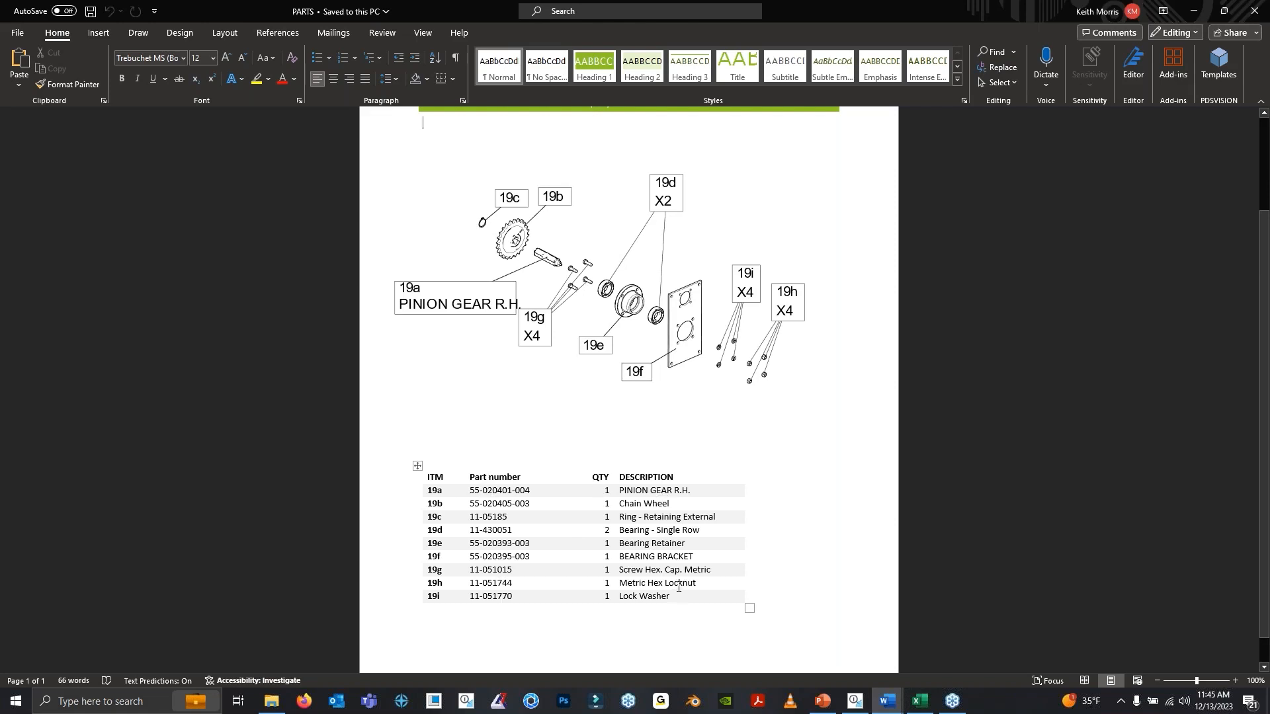
Read through the parts table and compare its items, part numbers and quantities with the call-outs in the illustration
{"action": "left_click", "coordinate": [605, 516]}
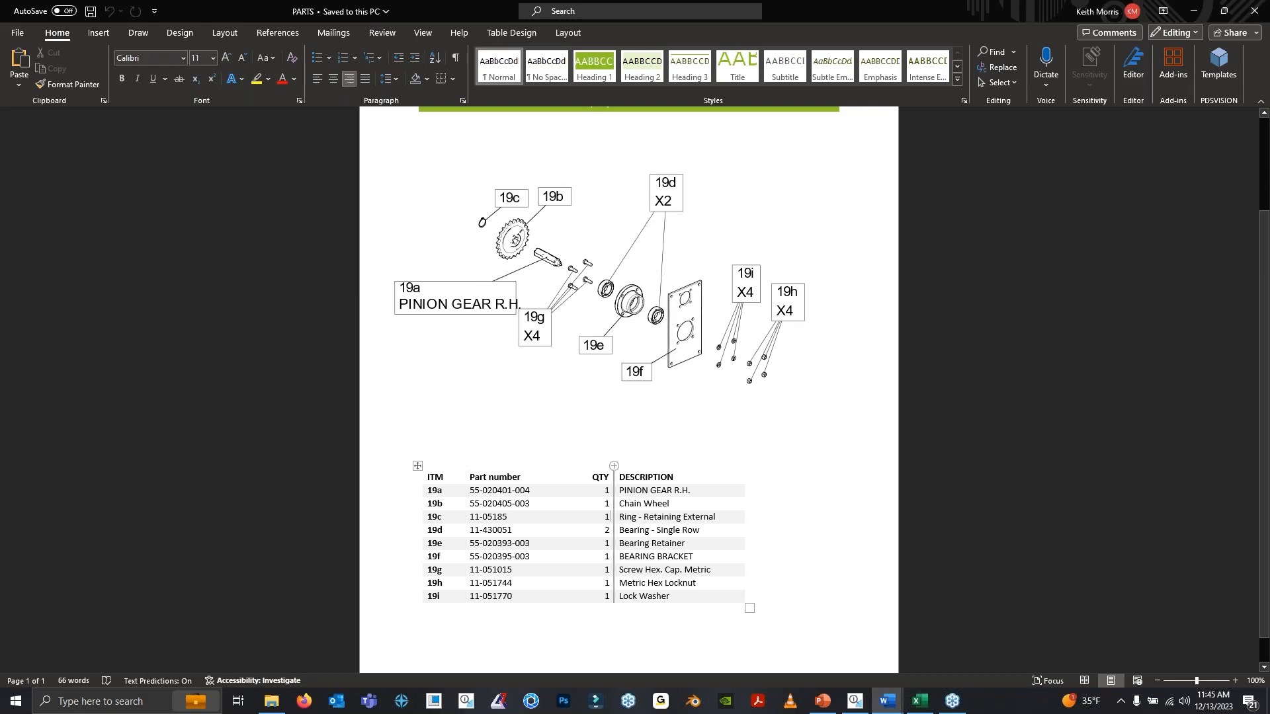
{"action": "scroll", "coordinate": [595, 471], "scroll_direction": "up", "scroll_amount": 2}
{"action": "scroll", "coordinate": [555, 454], "scroll_direction": "down", "scroll_amount": 2}
{"action": "scroll", "coordinate": [658, 462], "scroll_direction": "up", "scroll_amount": 2}
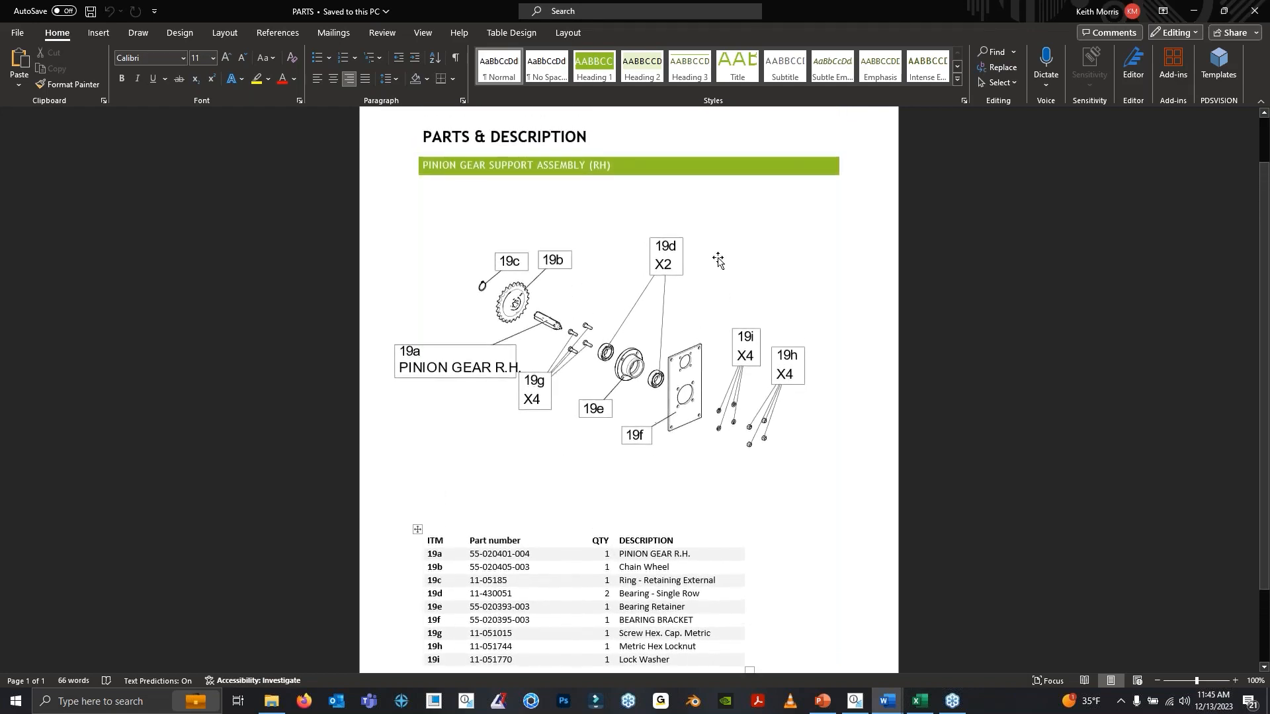
{"action": "scroll", "coordinate": [615, 355], "scroll_direction": "down", "scroll_amount": 2}
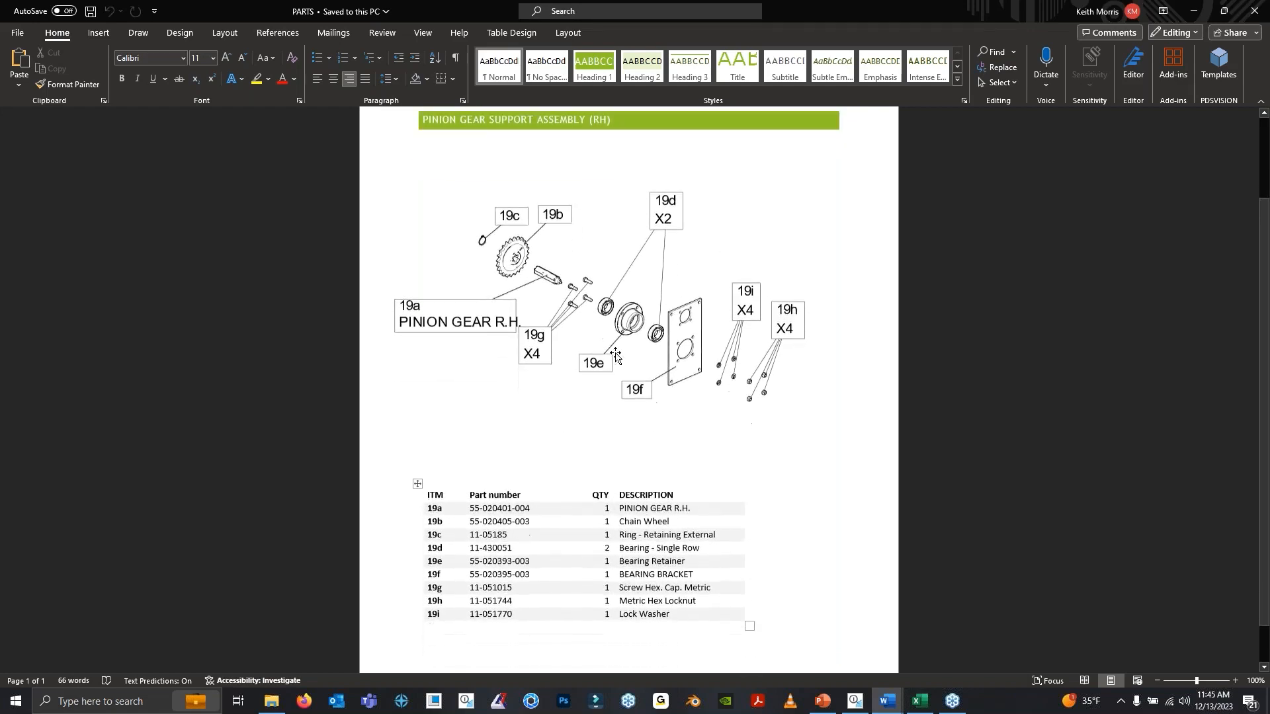
{"action": "scroll", "coordinate": [615, 356], "scroll_direction": "up", "scroll_amount": 1}
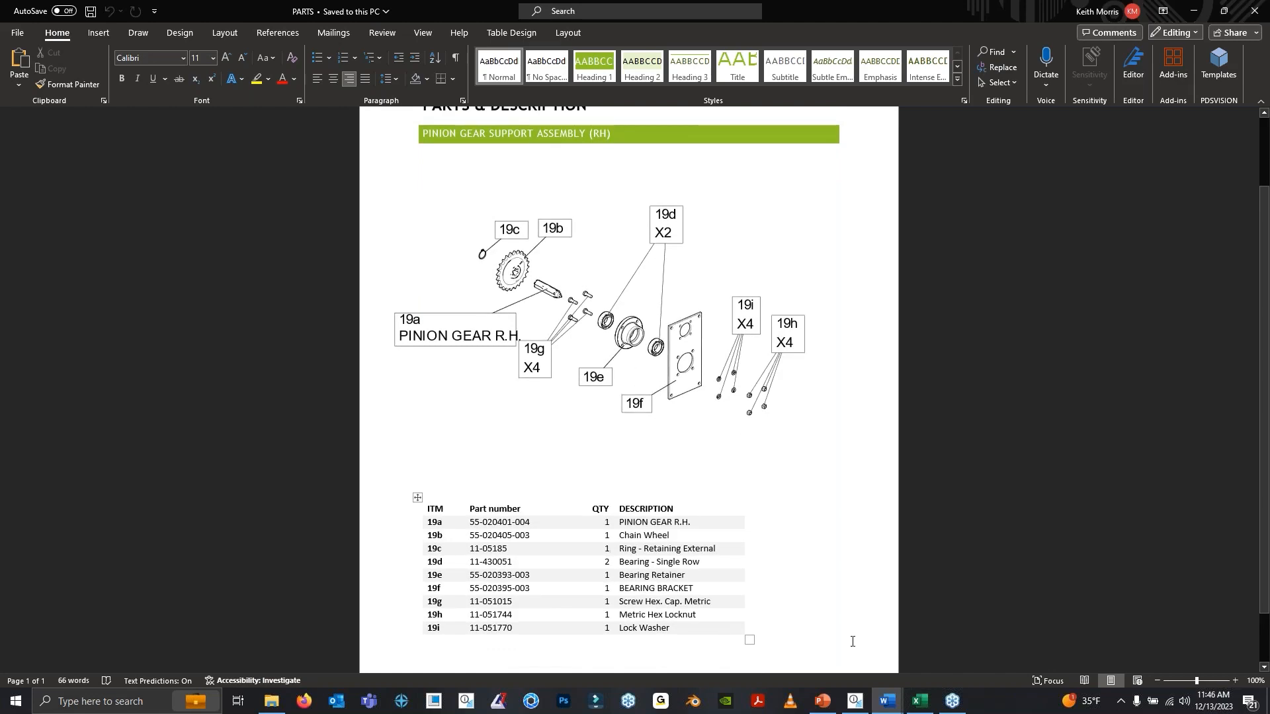
{"action": "scroll", "coordinate": [652, 329], "scroll_direction": "up", "scroll_amount": 2}
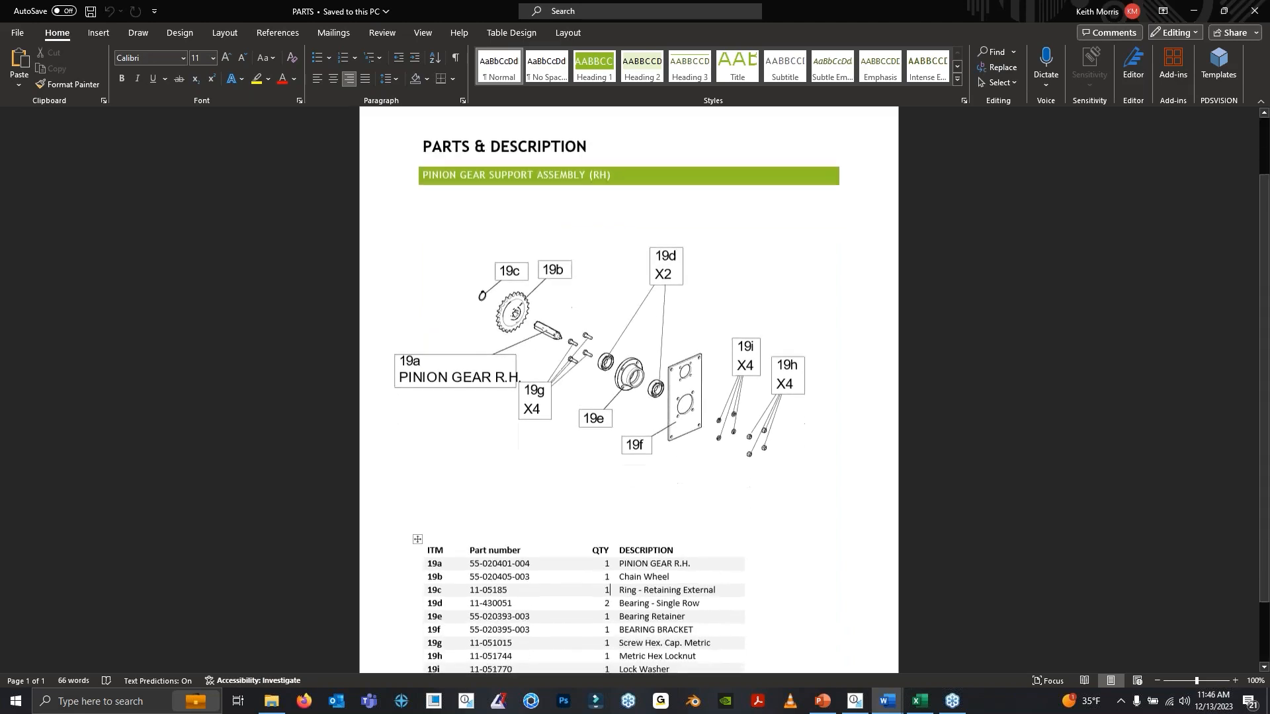
{"action": "scroll", "coordinate": [726, 364], "scroll_direction": "down", "scroll_amount": 2}
{"action": "scroll", "coordinate": [727, 364], "scroll_direction": "up", "scroll_amount": 2}
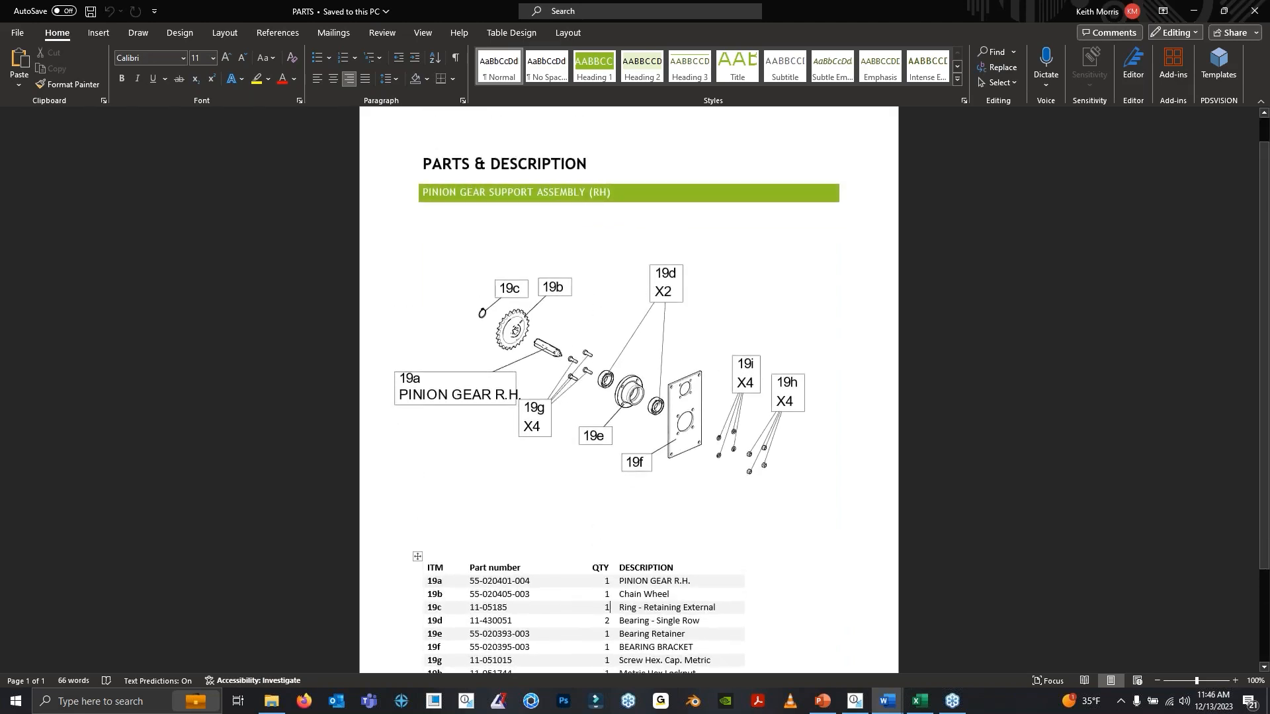
{"action": "scroll", "coordinate": [727, 462], "scroll_direction": "down", "scroll_amount": 2}
{"action": "left_click", "coordinate": [811, 484]}
{"action": "scroll", "coordinate": [811, 485], "scroll_direction": "up", "scroll_amount": 3}
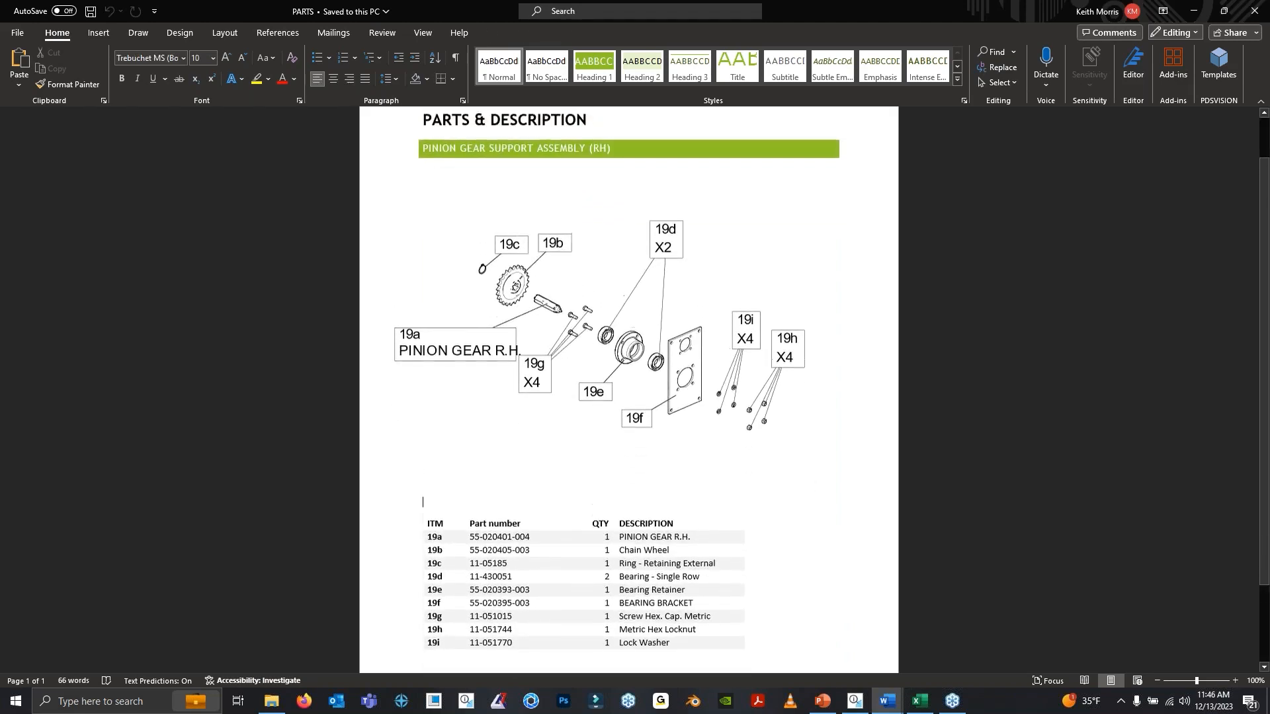
{"action": "scroll", "coordinate": [643, 260], "scroll_direction": "down", "scroll_amount": 1}
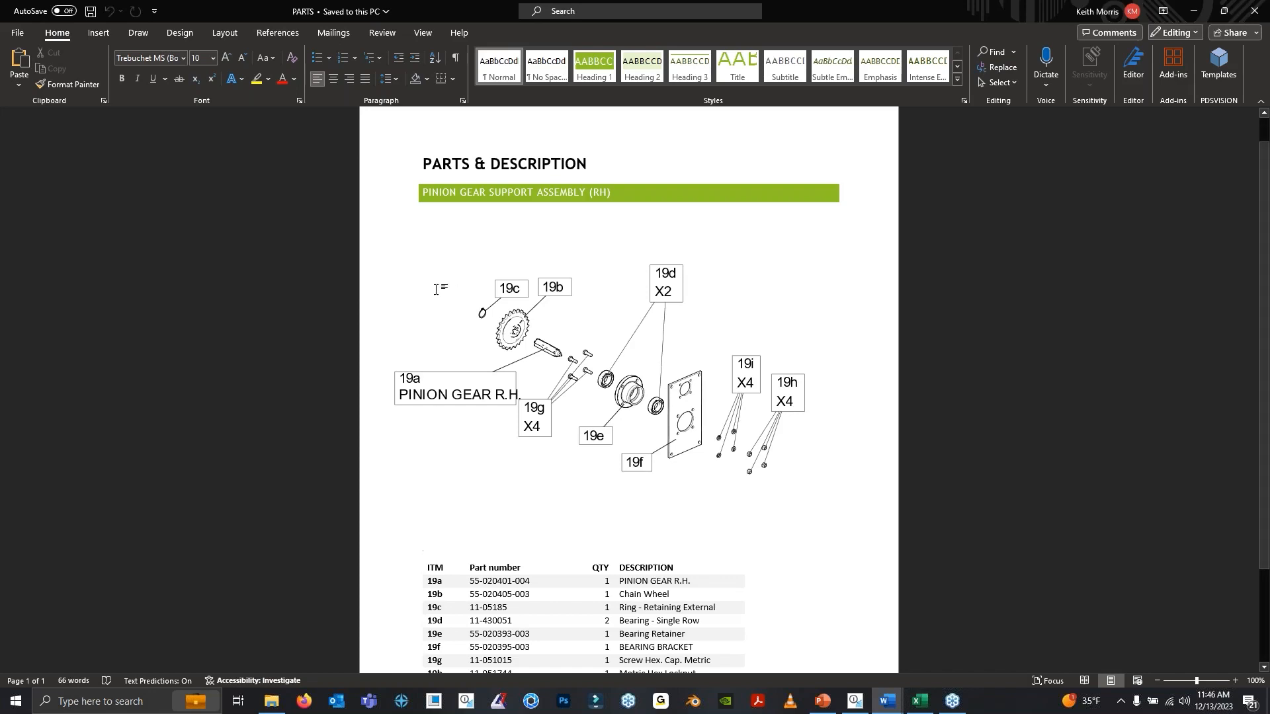
Switch to File Explorer and look over the JPG, PNG and SVG folders in Published Renders, checking the SVG folder's contents
{"action": "left_click", "coordinate": [271, 701]}
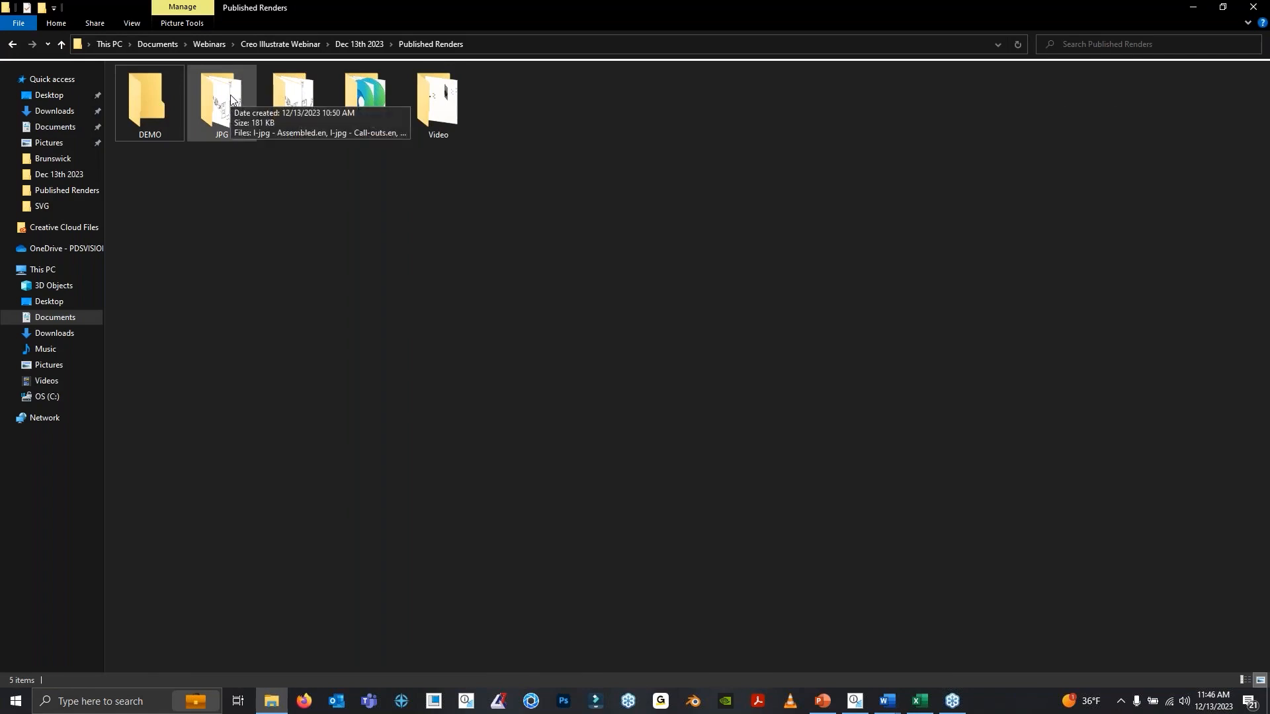
{"action": "left_click", "coordinate": [368, 114]}
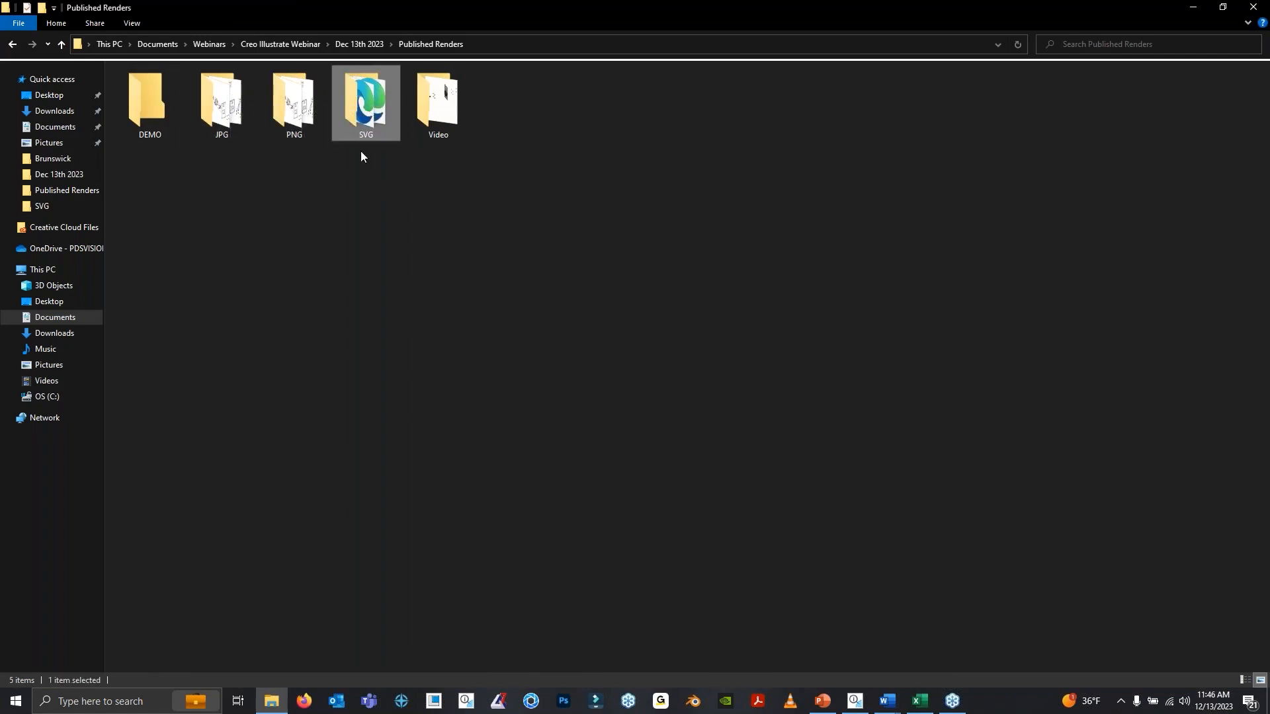
{"action": "left_click", "coordinate": [308, 117]}
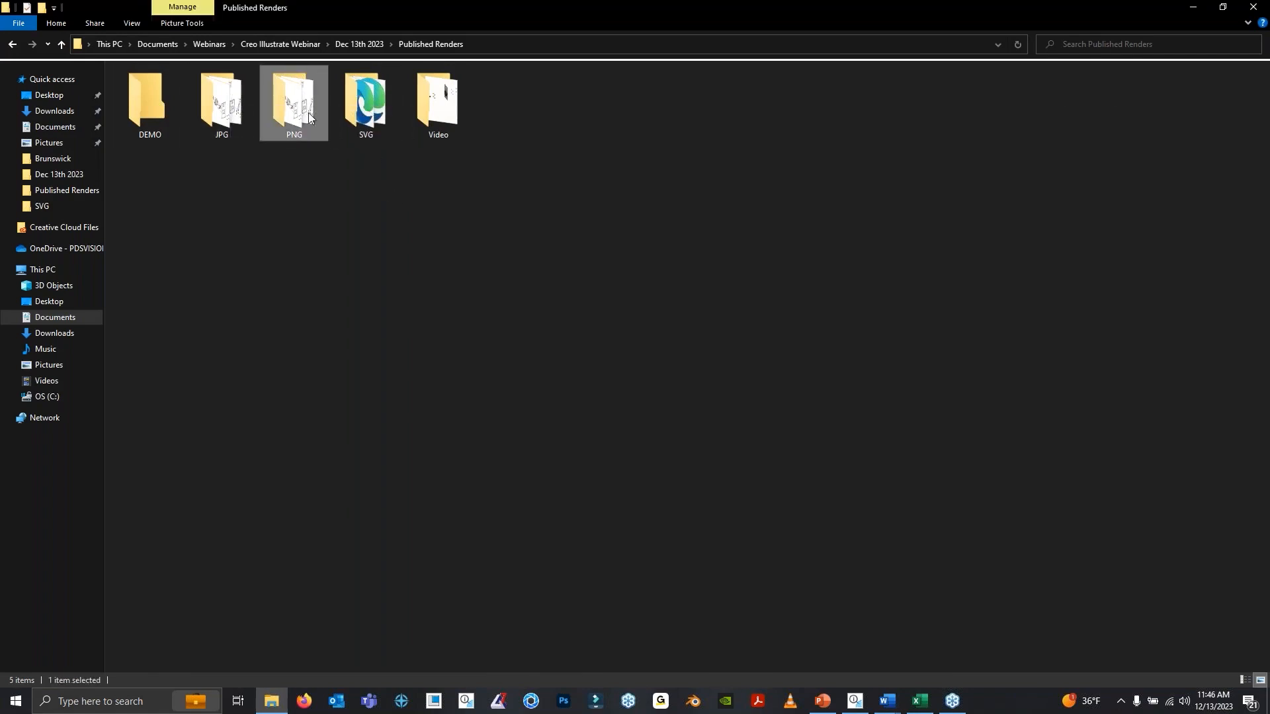
{"action": "double_click", "coordinate": [366, 106]}
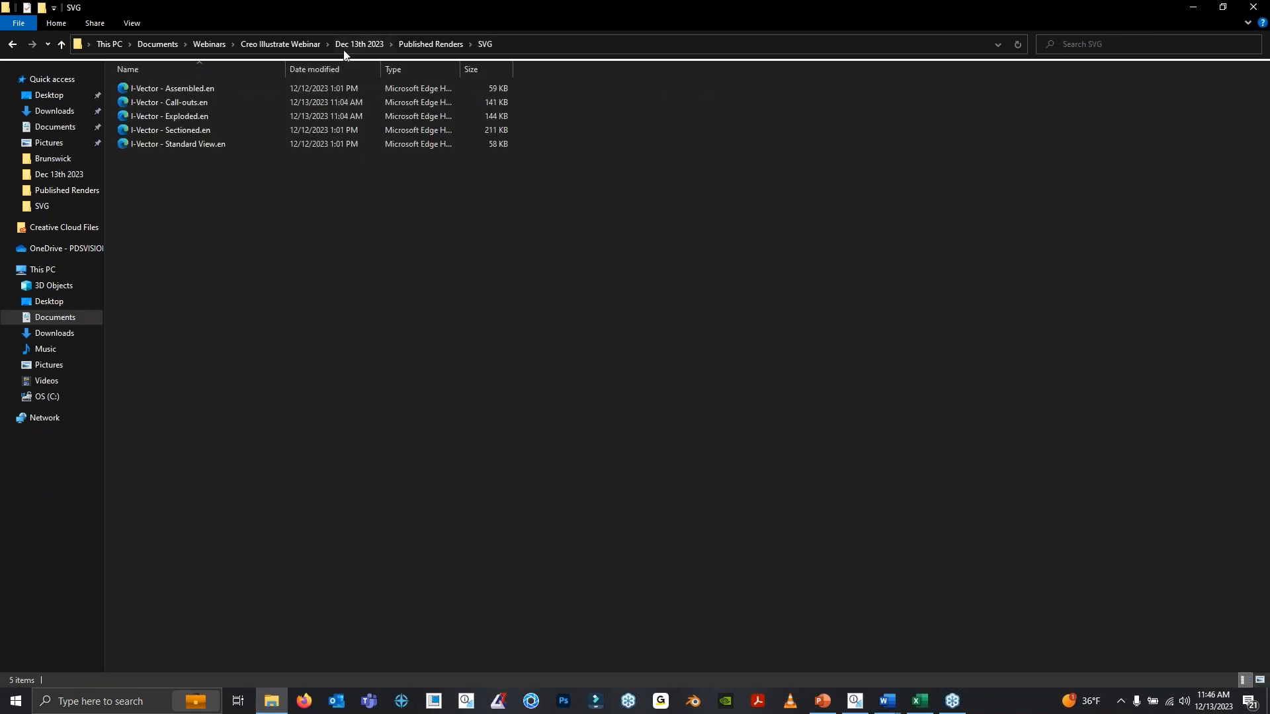
{"action": "left_click", "coordinate": [359, 44]}
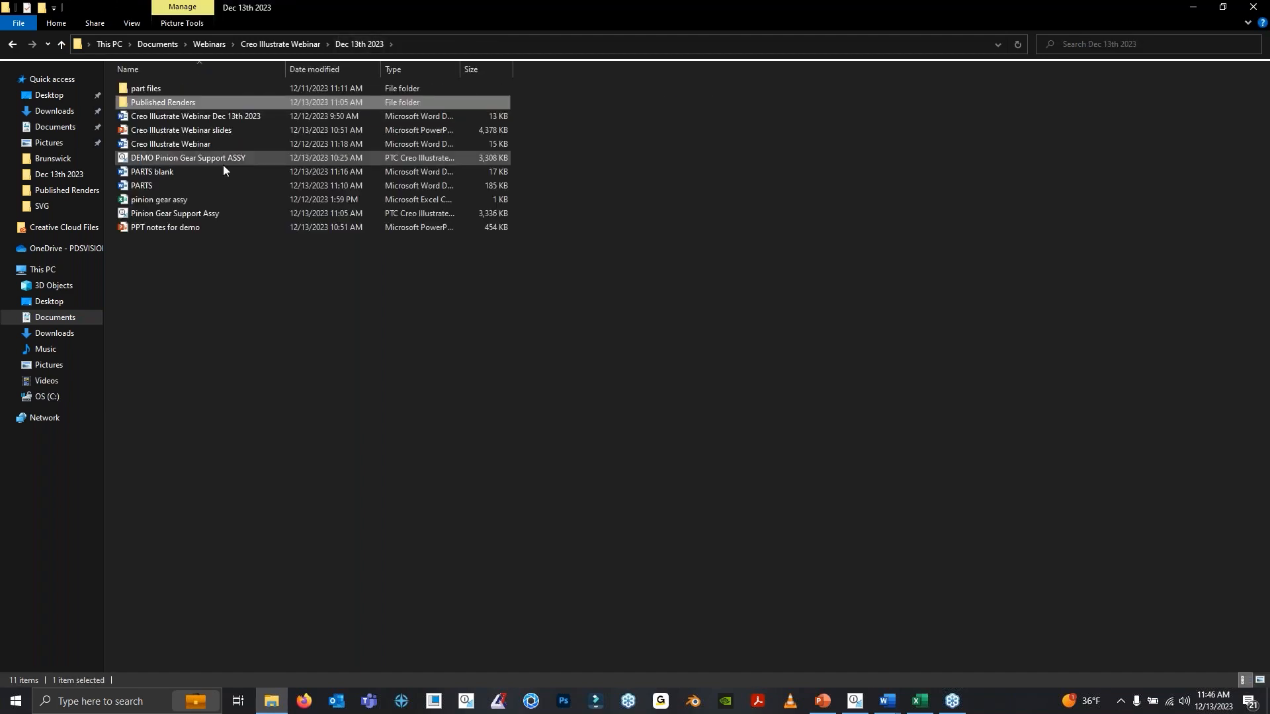
{"action": "double_click", "coordinate": [193, 103]}
{"action": "left_click", "coordinate": [232, 118]}
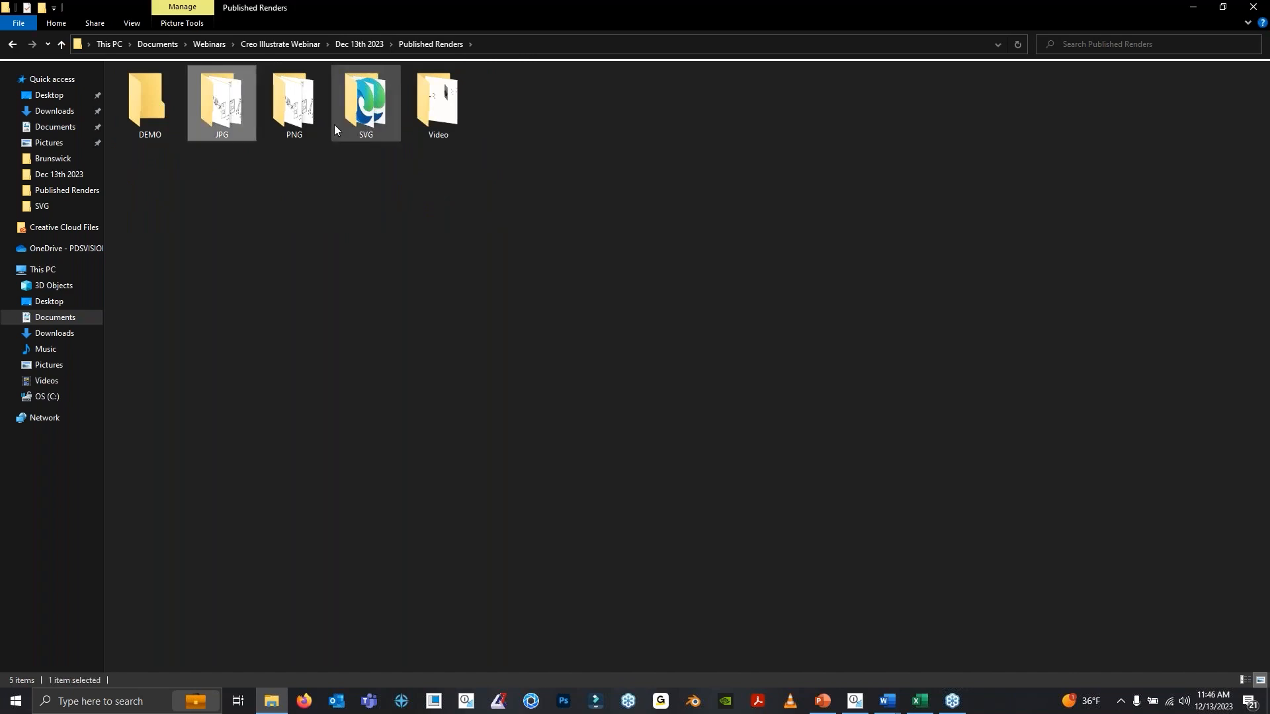
{"action": "left_click", "coordinate": [299, 121]}
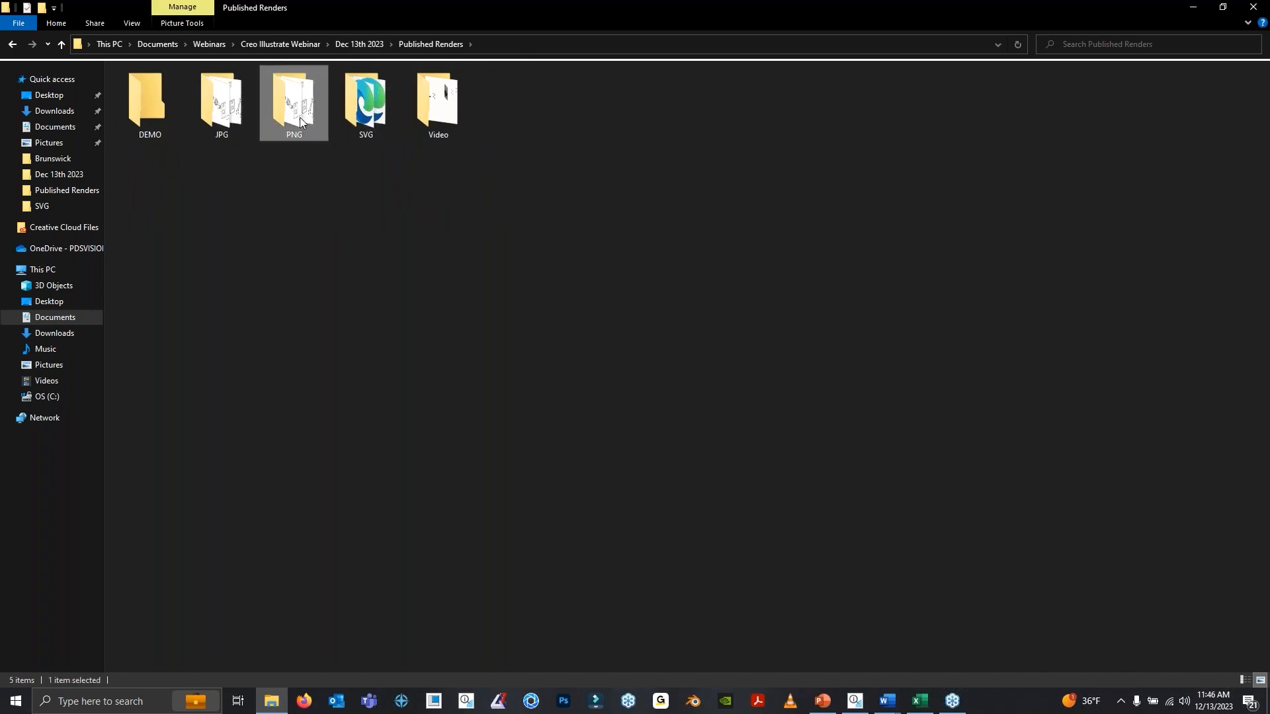
Open I-Vector - Call-outs.en from the SVG folder, inspect the vector drawing enlarged to 200%, and close it
{"action": "double_click", "coordinate": [376, 134]}
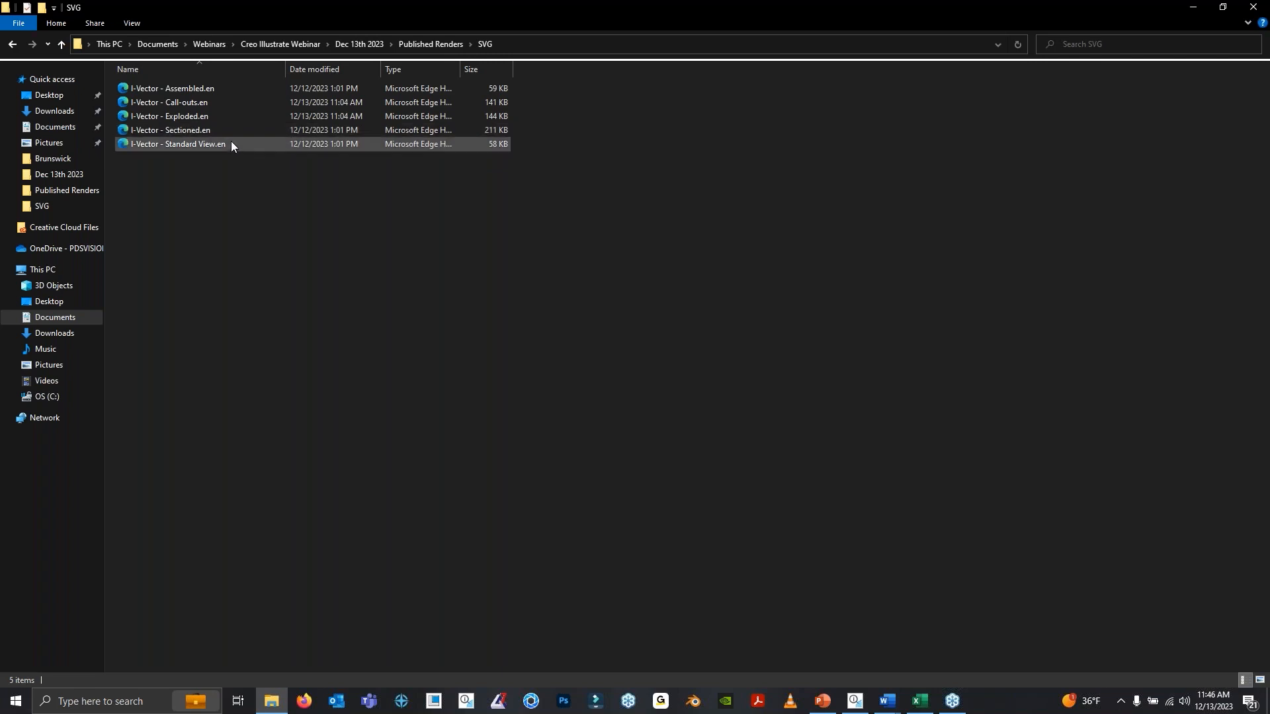
{"action": "double_click", "coordinate": [205, 103]}
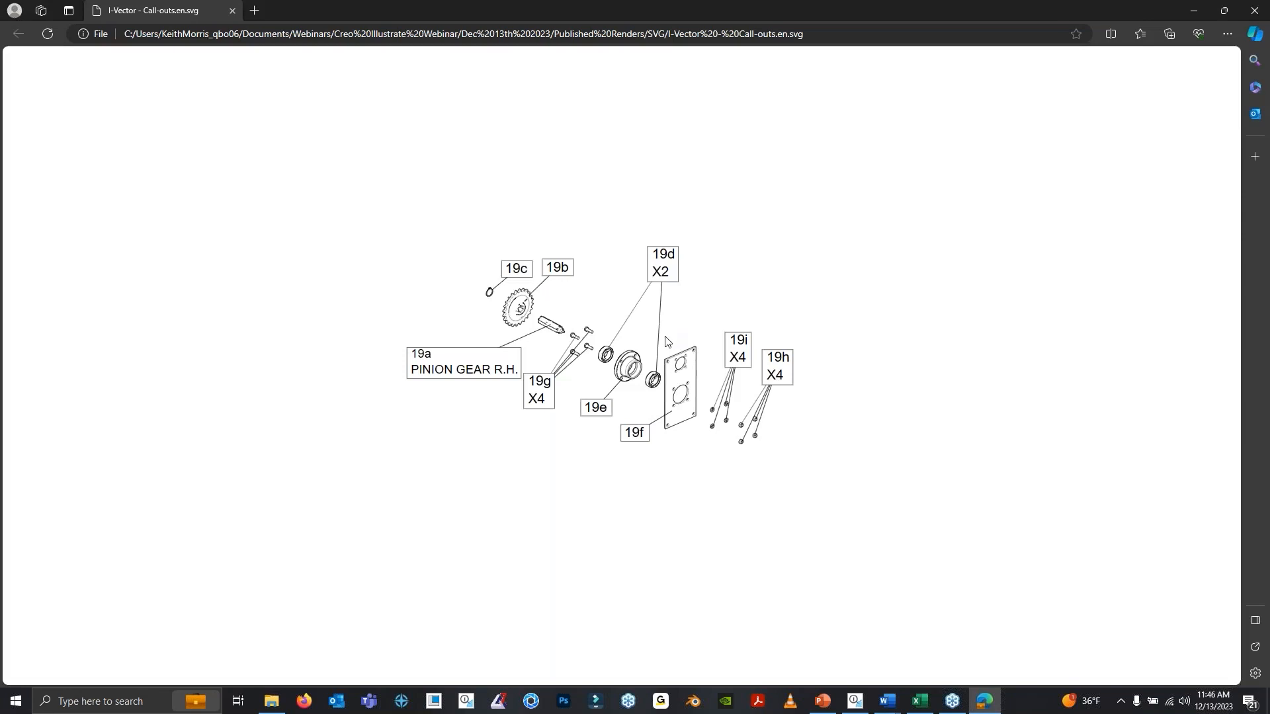
{"action": "scroll", "coordinate": [665, 341], "scroll_direction": "up", "scroll_amount": 5, "text": "ctrl"}
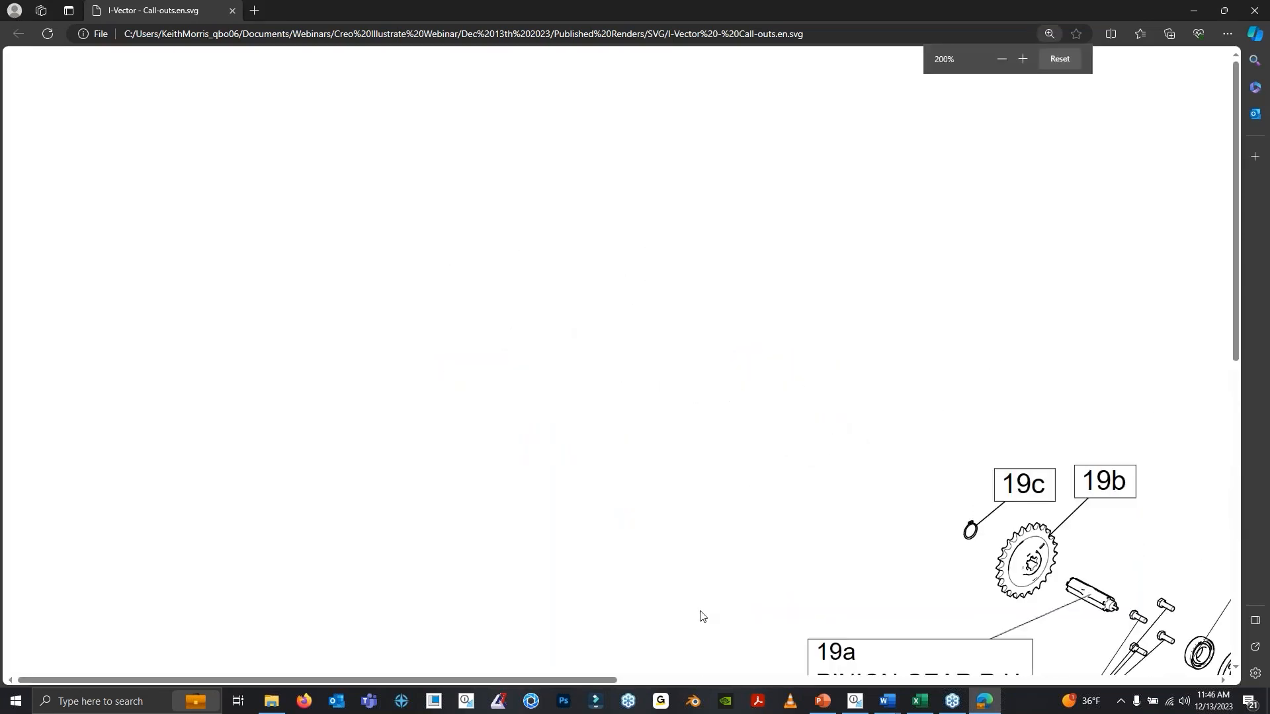
{"action": "left_click_drag", "start_coordinate": [585, 681], "coordinate": [839, 681]}
{"action": "scroll", "coordinate": [930, 391], "scroll_direction": "down", "scroll_amount": 1}
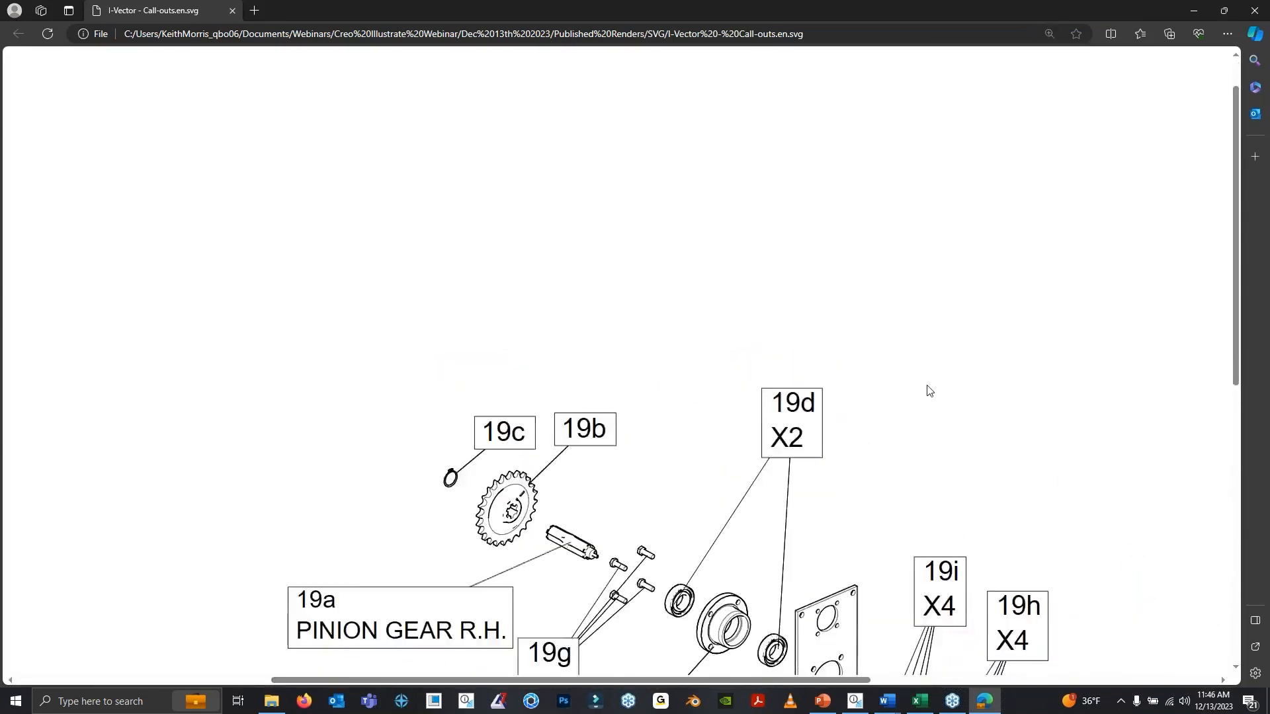
{"action": "scroll", "coordinate": [927, 388], "scroll_direction": "down", "scroll_amount": 5}
{"action": "scroll", "coordinate": [539, 383], "scroll_direction": "up", "scroll_amount": 3}
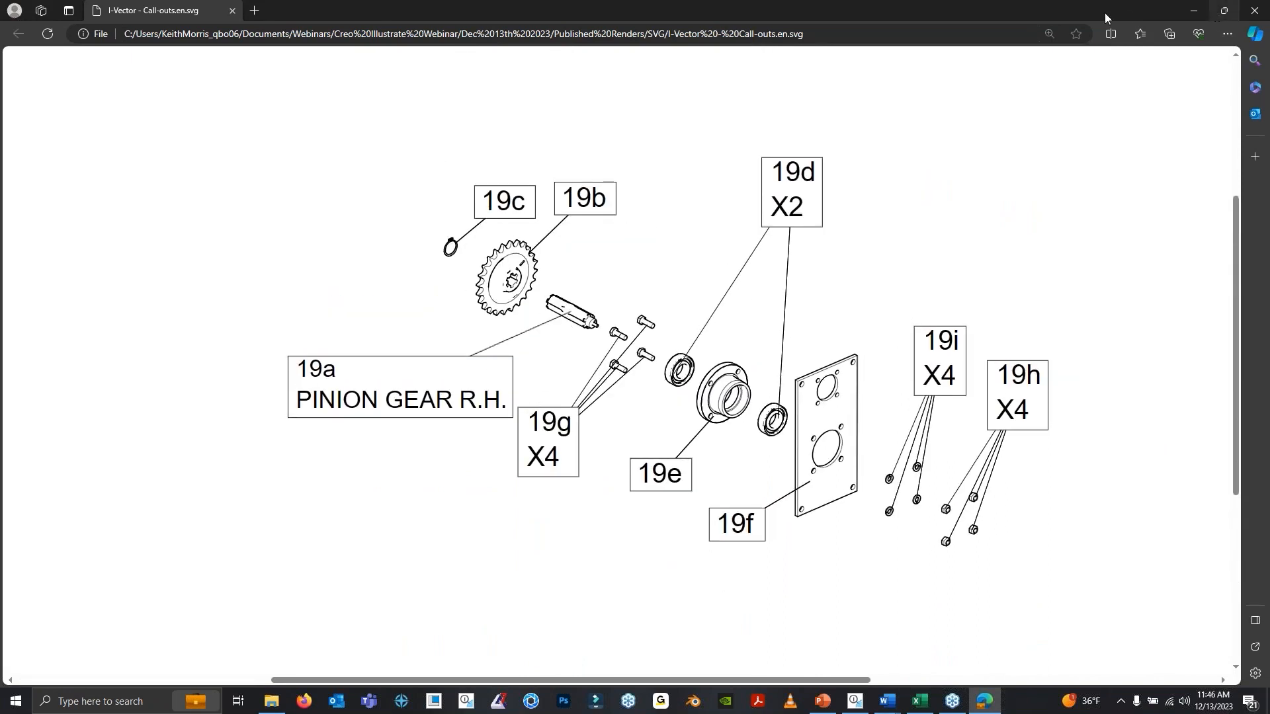
{"action": "left_click", "coordinate": [1223, 11]}
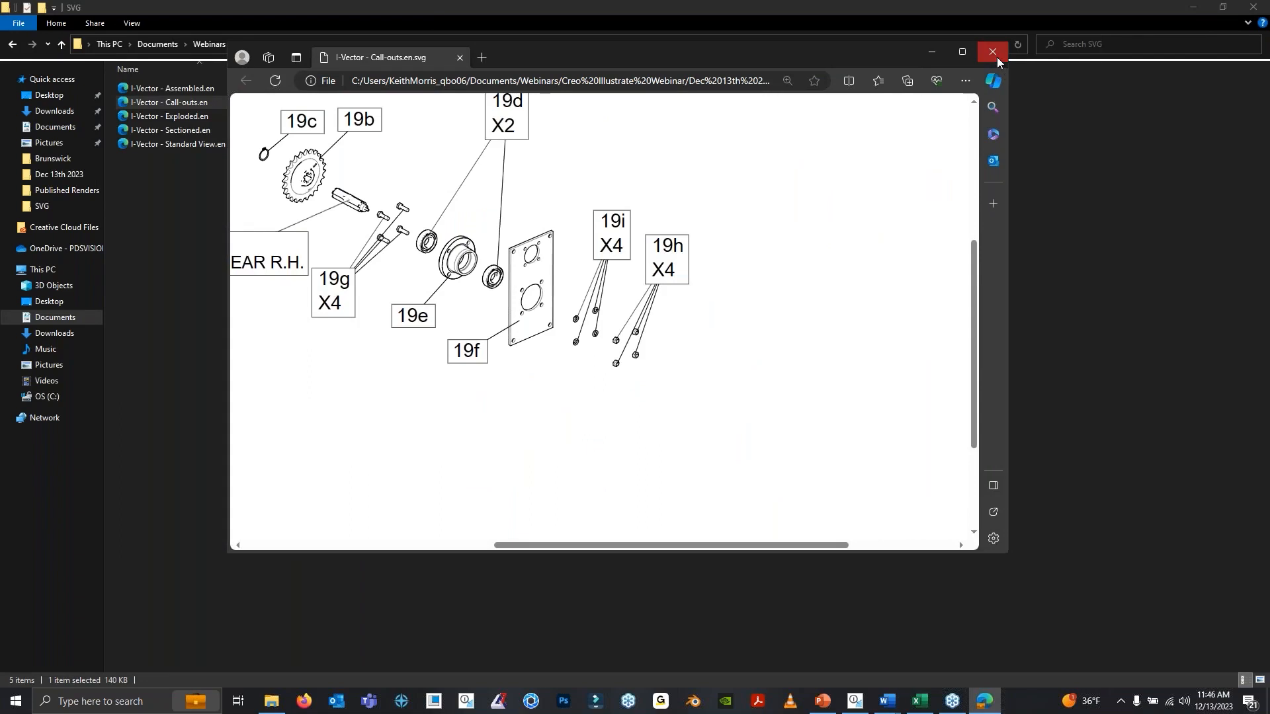
{"action": "left_click", "coordinate": [997, 57]}
View the I-PNG - Call-outs.en image from the PNG folder in Published Renders and close it
{"action": "left_click", "coordinate": [399, 44]}
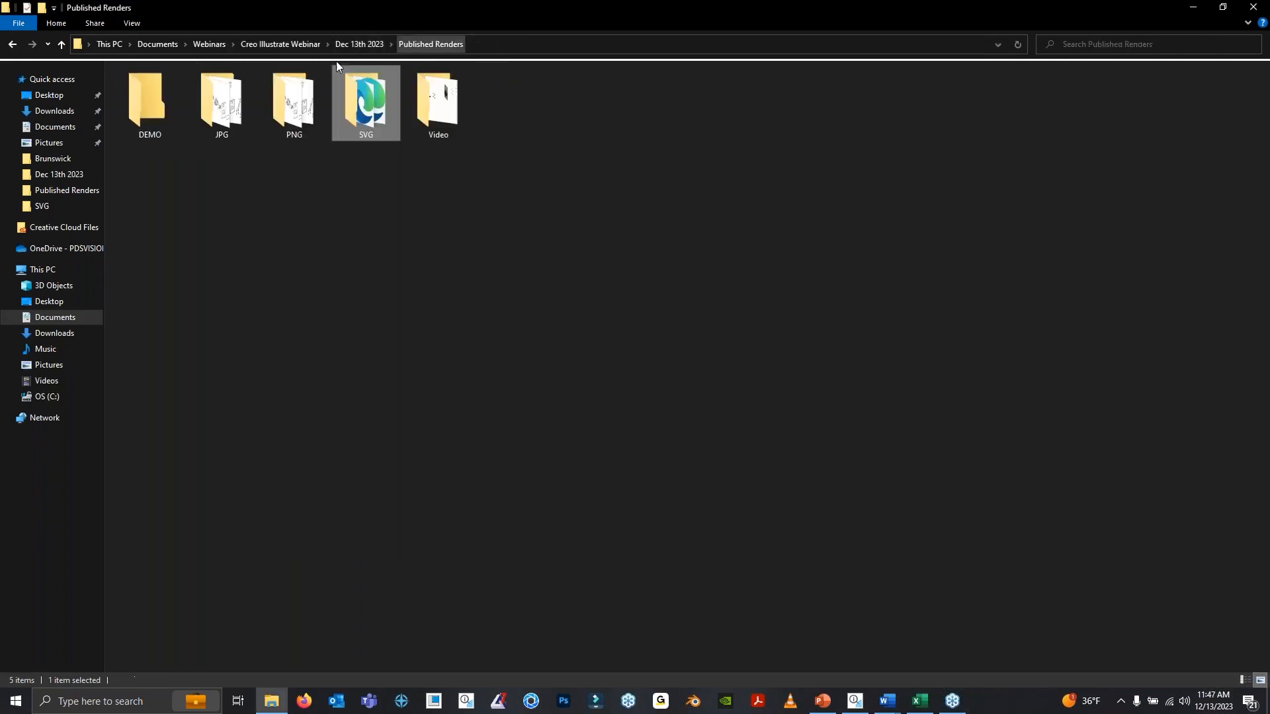
{"action": "double_click", "coordinate": [271, 102]}
{"action": "double_click", "coordinate": [250, 125]}
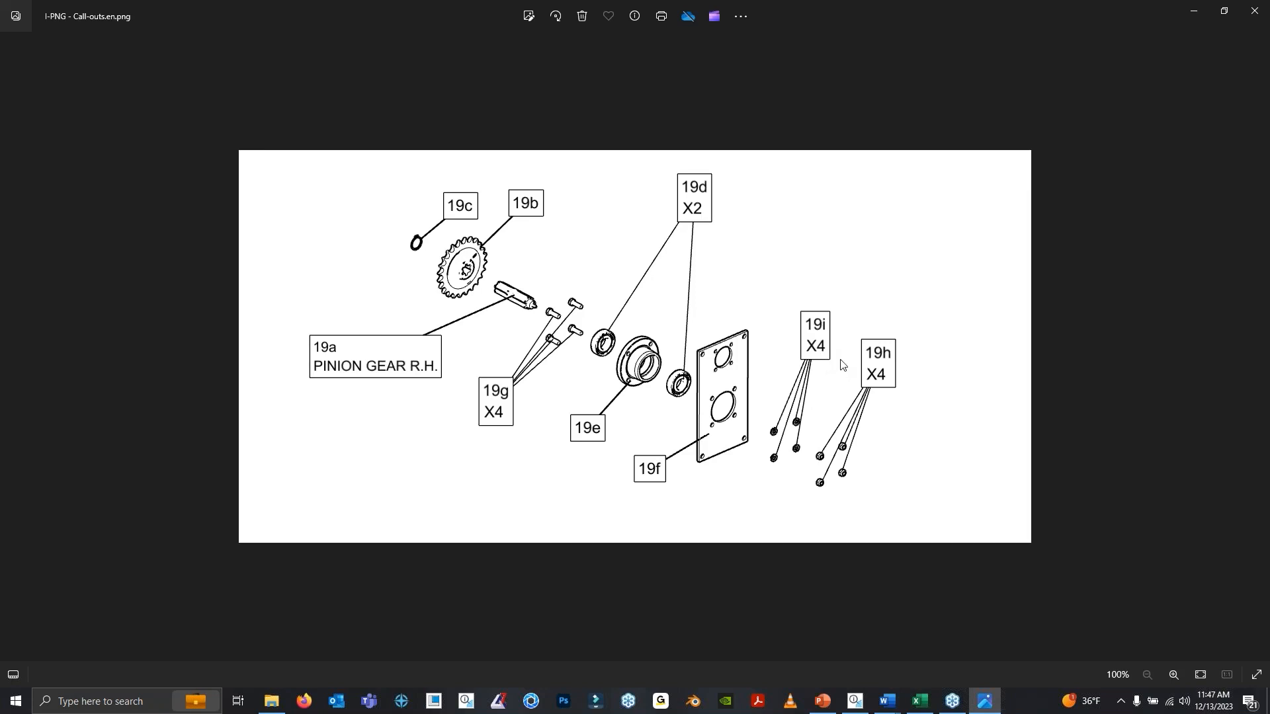
{"action": "left_click_drag", "start_coordinate": [1124, 10], "coordinate": [1018, 31]}
{"action": "left_click", "coordinate": [1135, 31]}
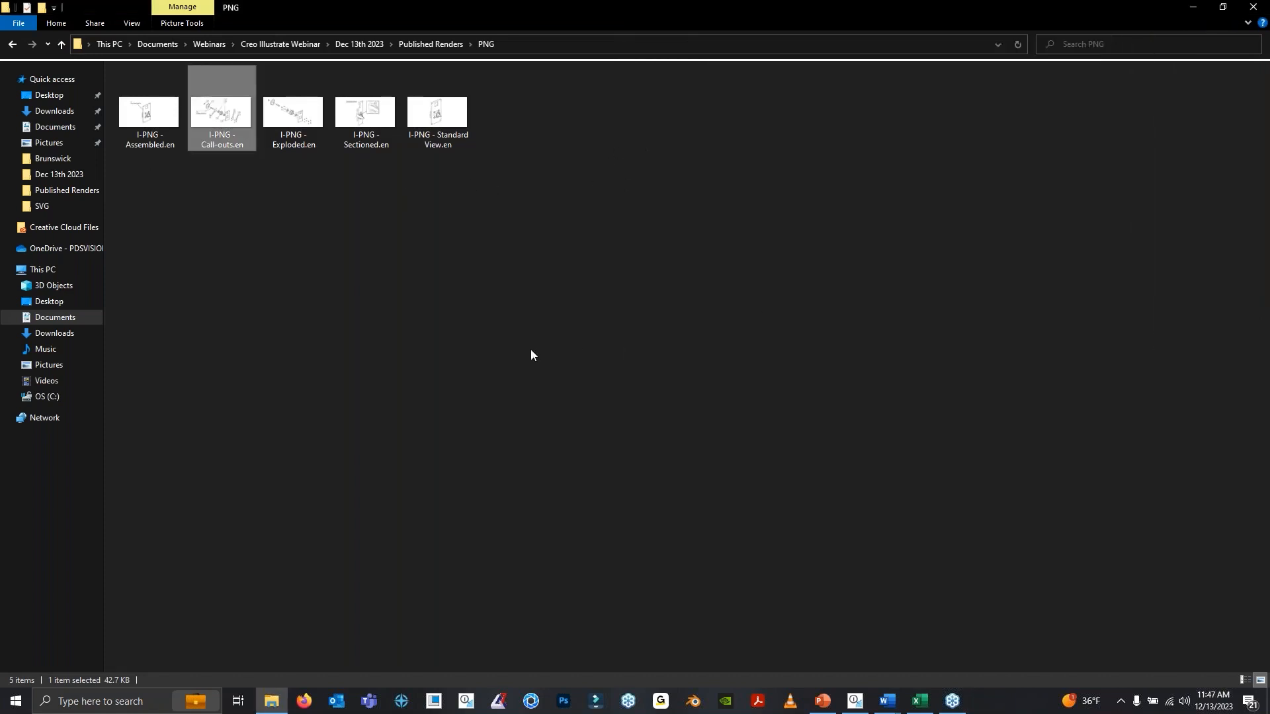
Return to the PARTS document in Word and look over the placed call-outs illustration and the page around it
{"action": "mouse_move", "coordinate": [886, 701]}
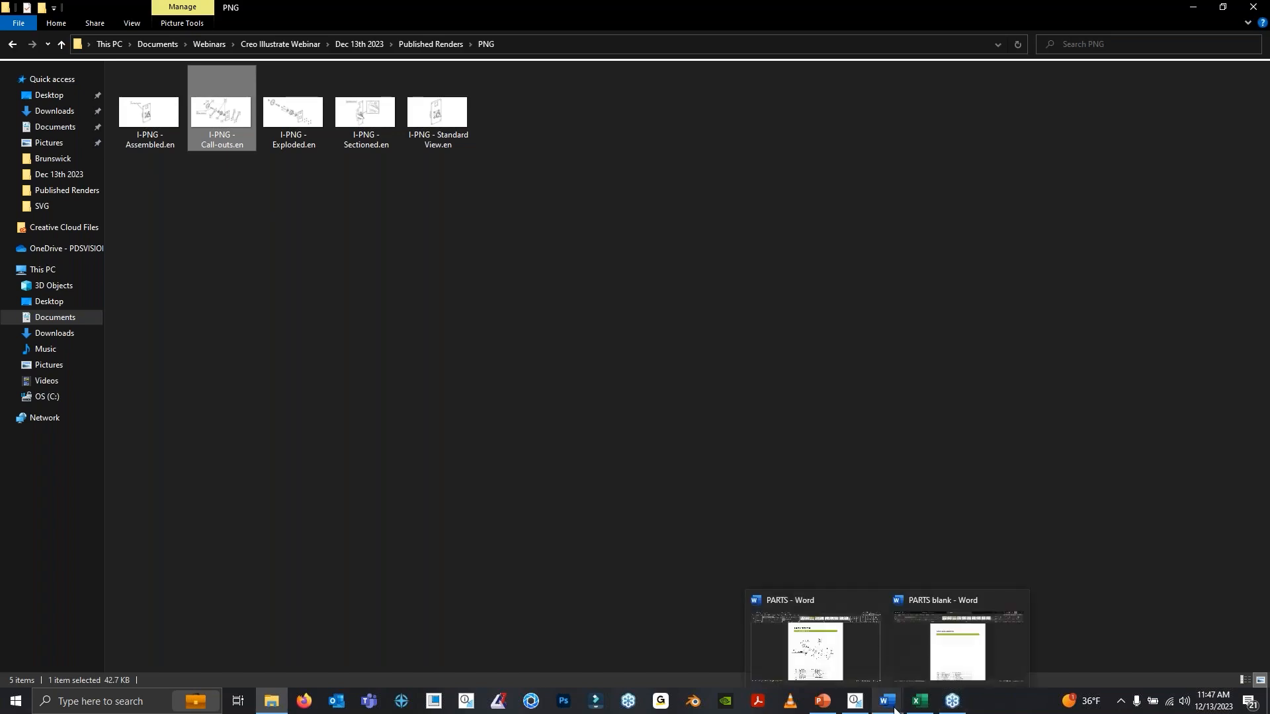
{"action": "left_click", "coordinate": [844, 654]}
{"action": "left_click", "coordinate": [538, 346]}
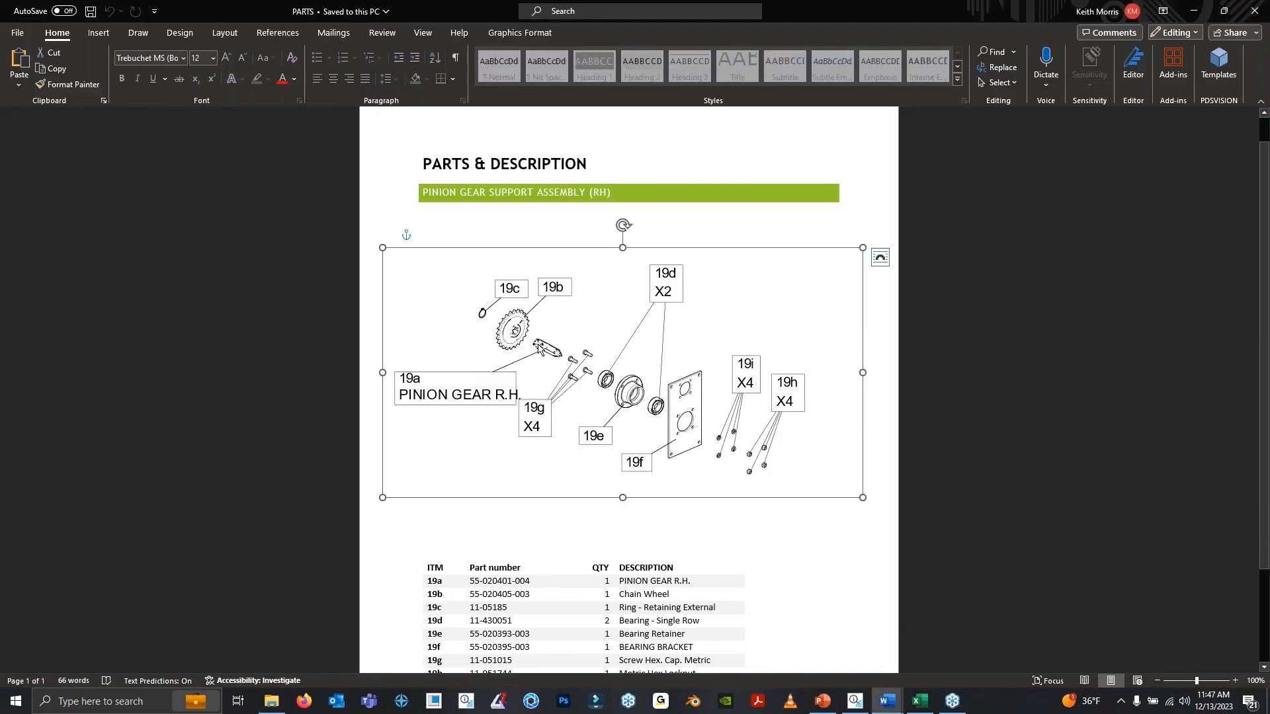
{"action": "left_click", "coordinate": [687, 214]}
{"action": "scroll", "coordinate": [585, 463], "scroll_direction": "down", "scroll_amount": 1}
{"action": "scroll", "coordinate": [661, 437], "scroll_direction": "up", "scroll_amount": 2}
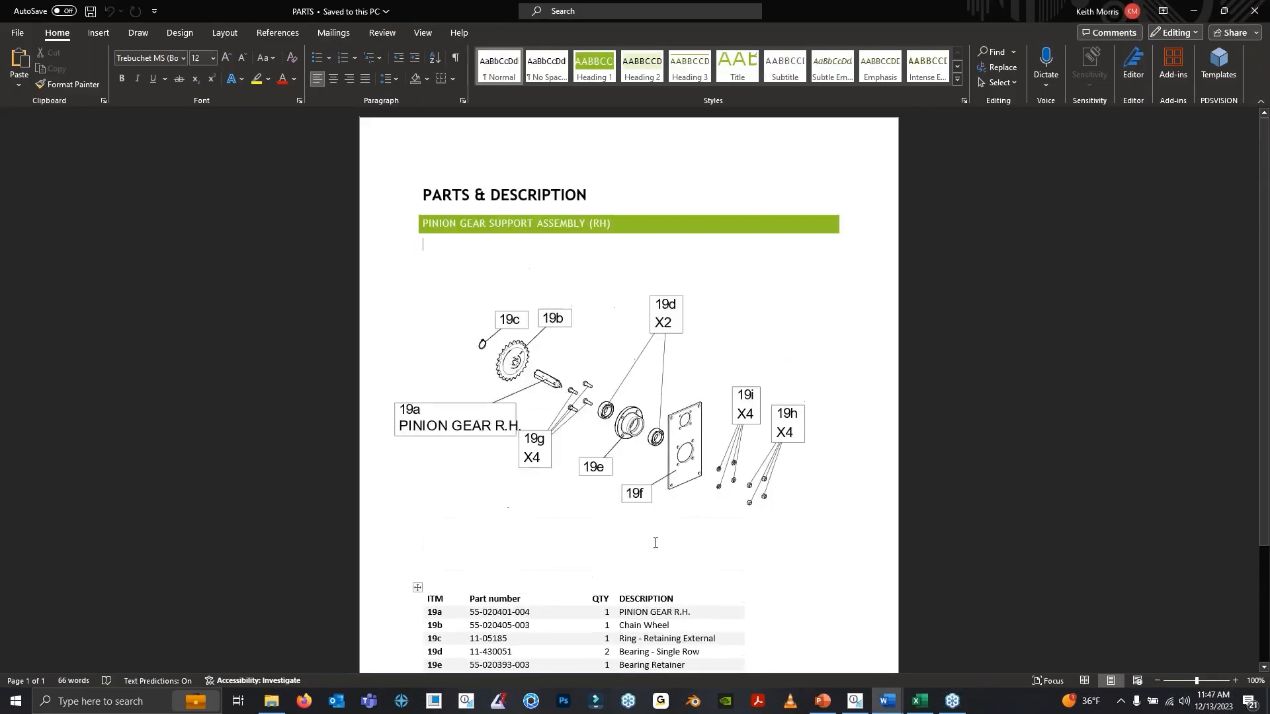
Look over the parts table on the Word page and select the call-outs illustration to show its frame, leaving it in place
{"action": "scroll", "coordinate": [749, 412], "scroll_direction": "down", "scroll_amount": 1}
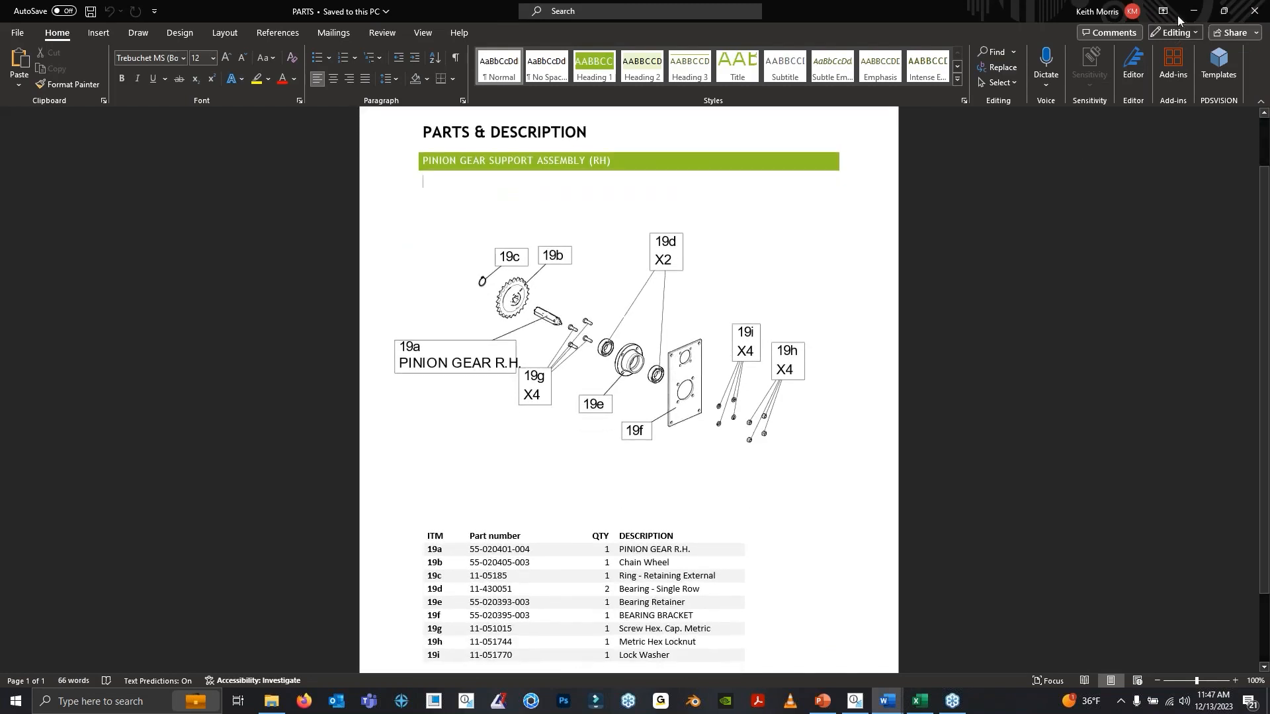
{"action": "left_click", "coordinate": [685, 265]}
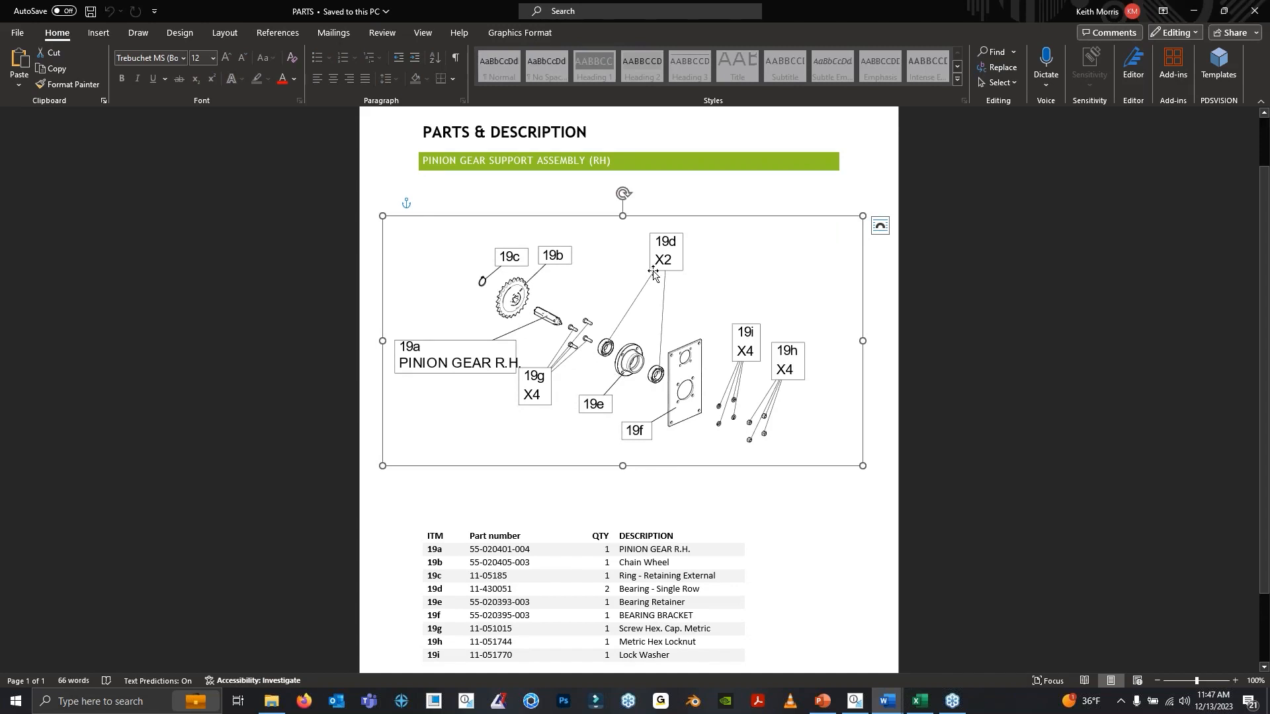
{"action": "left_click", "coordinate": [619, 310]}
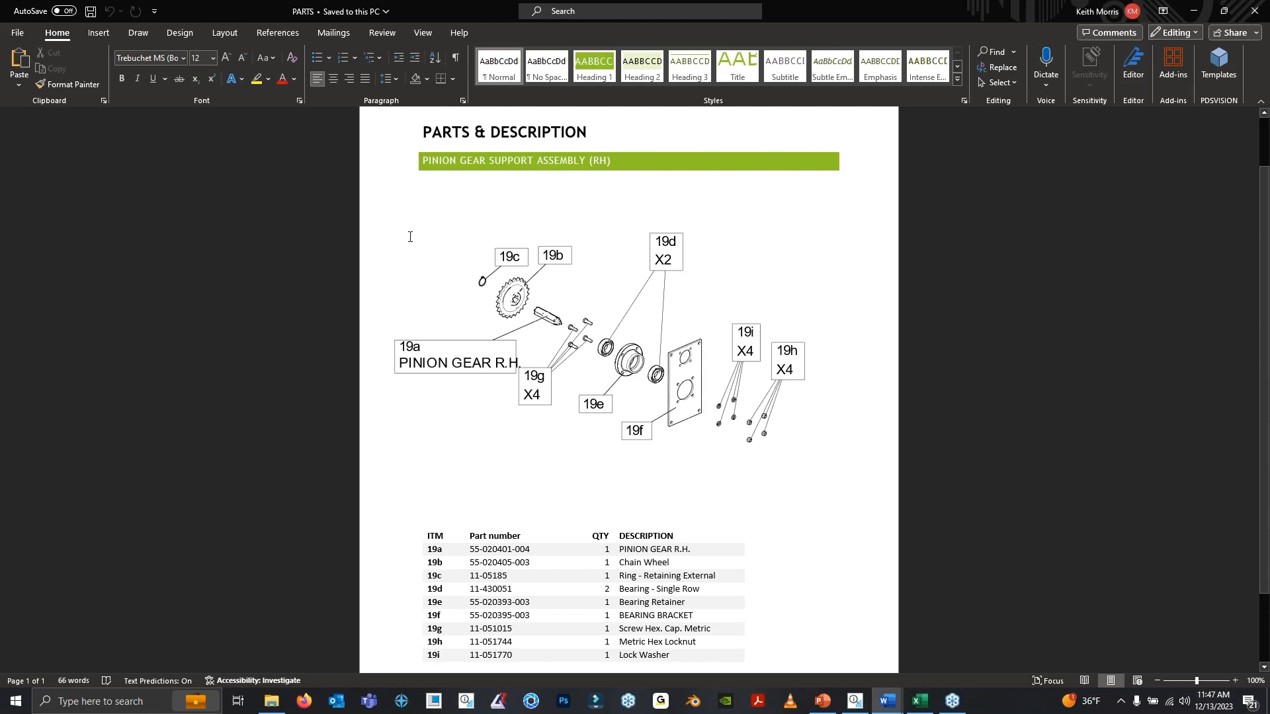
Switch to File Explorer and open the I-step sequences - Assembly Steps.en video from the Video folder in Published Renders
{"action": "left_click", "coordinate": [1193, 10]}
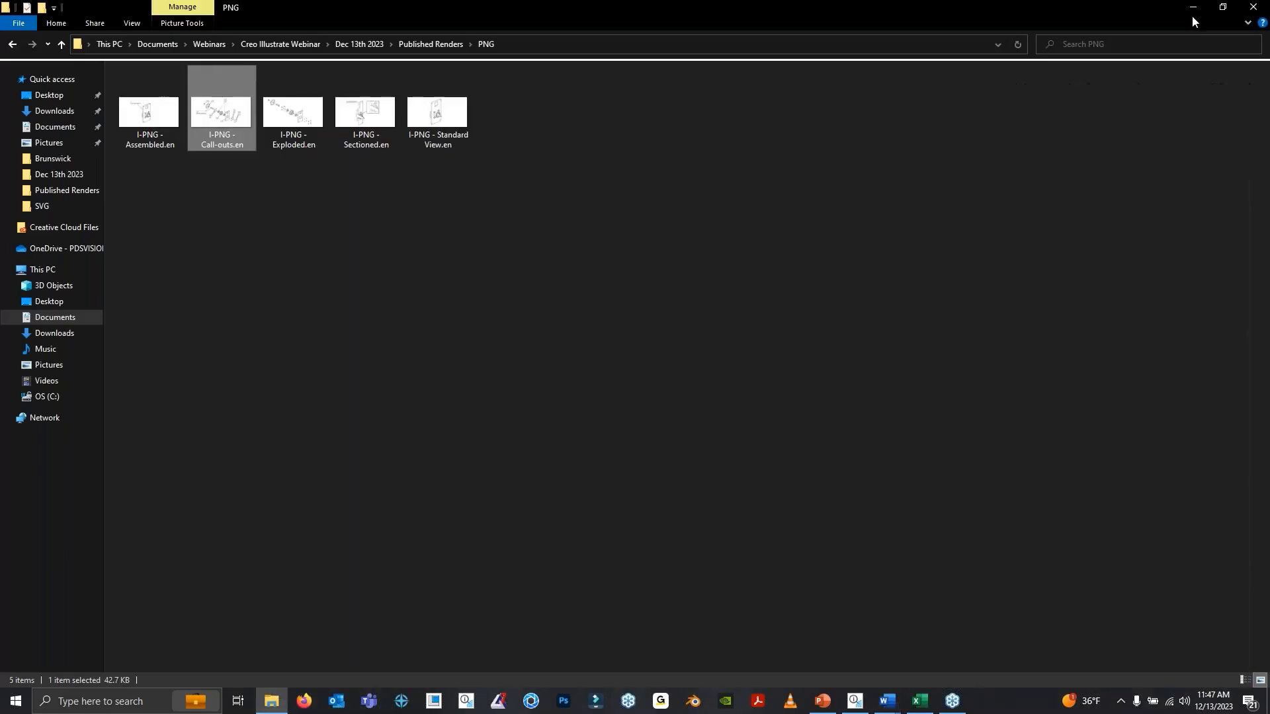
{"action": "left_click", "coordinate": [420, 46]}
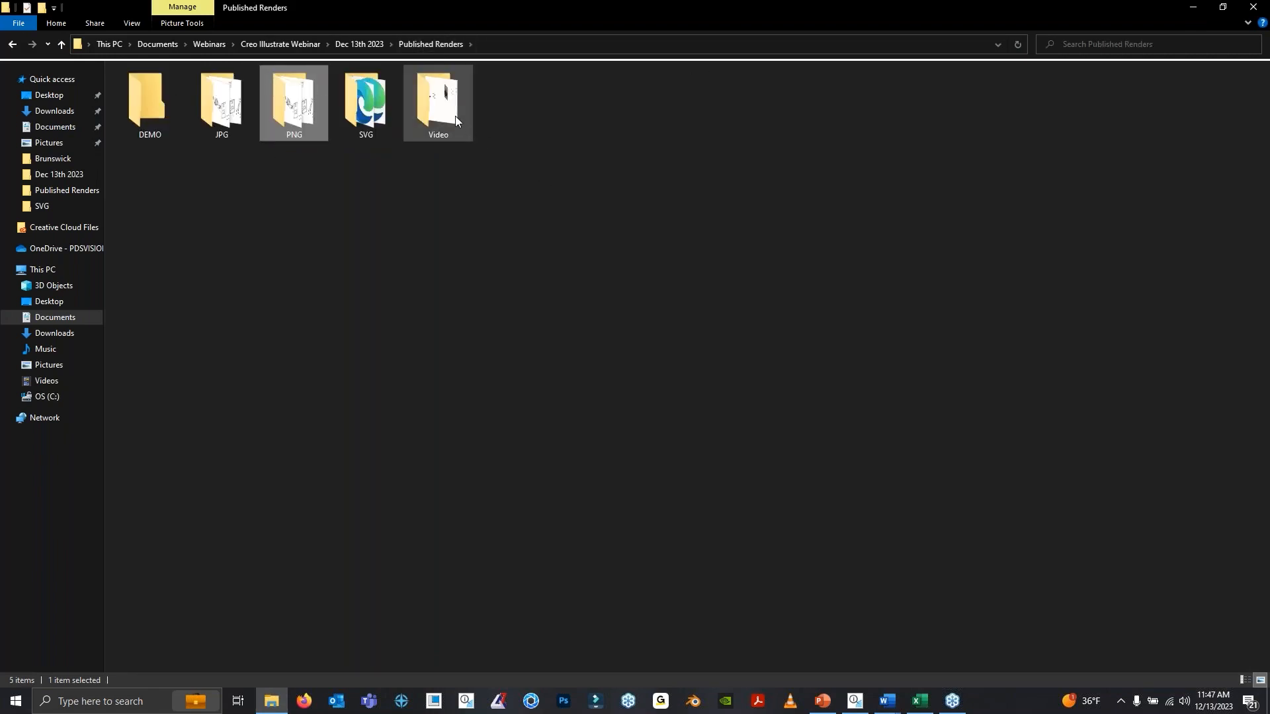
{"action": "double_click", "coordinate": [435, 116]}
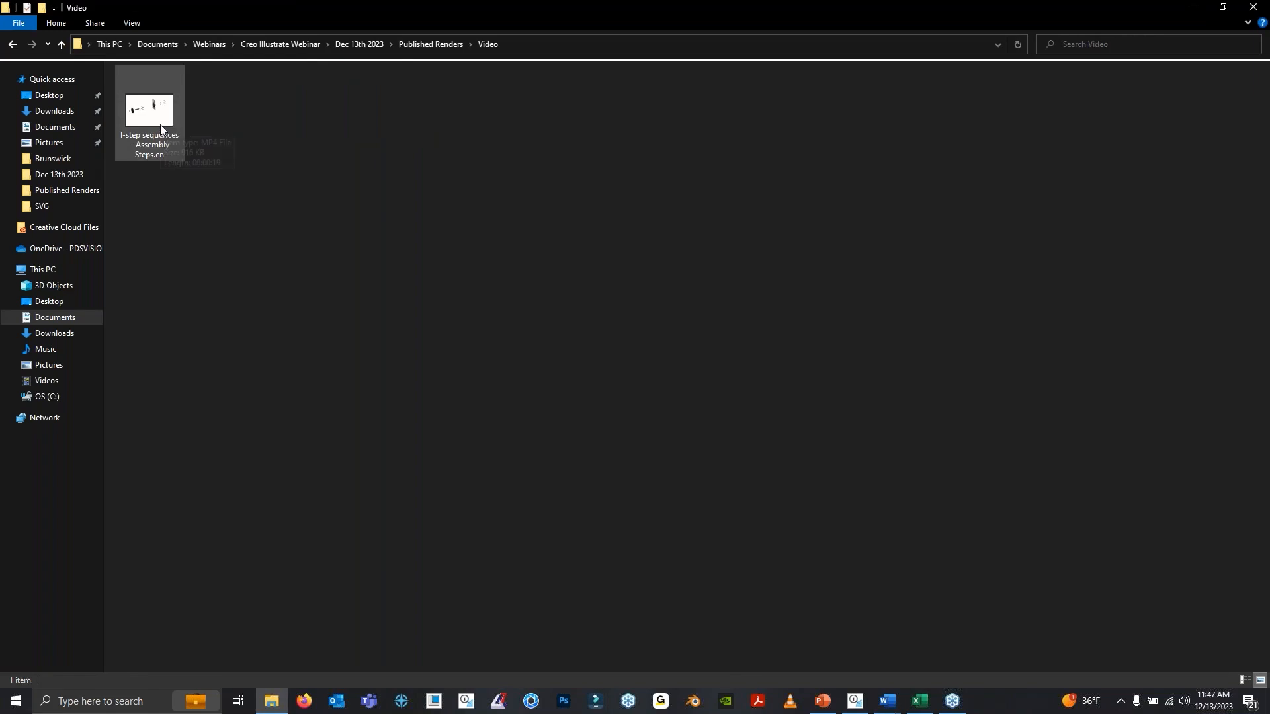
{"action": "left_click", "coordinate": [159, 125]}
{"action": "double_click", "coordinate": [159, 125]}
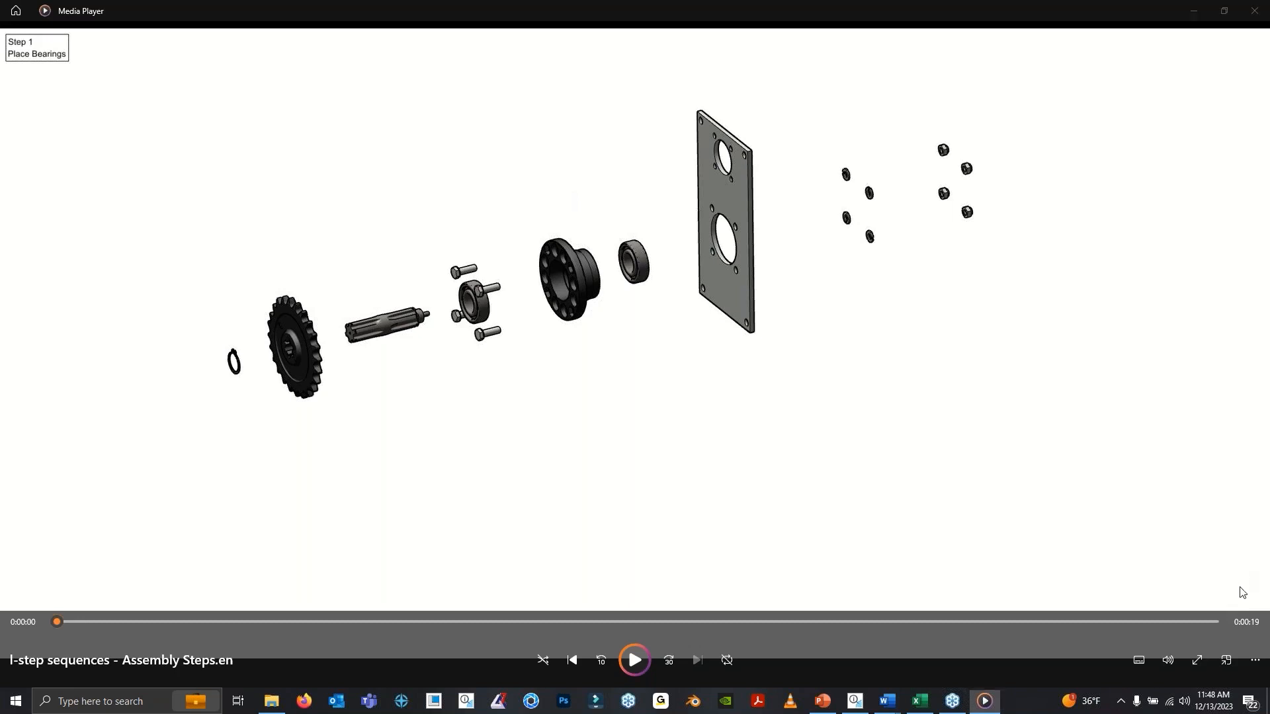
Play the assembly video from Place Bearings into Secure Bearings, pause and close it, and return to Creo Illustrate
{"action": "left_click", "coordinate": [633, 662]}
{"action": "left_click", "coordinate": [635, 662]}
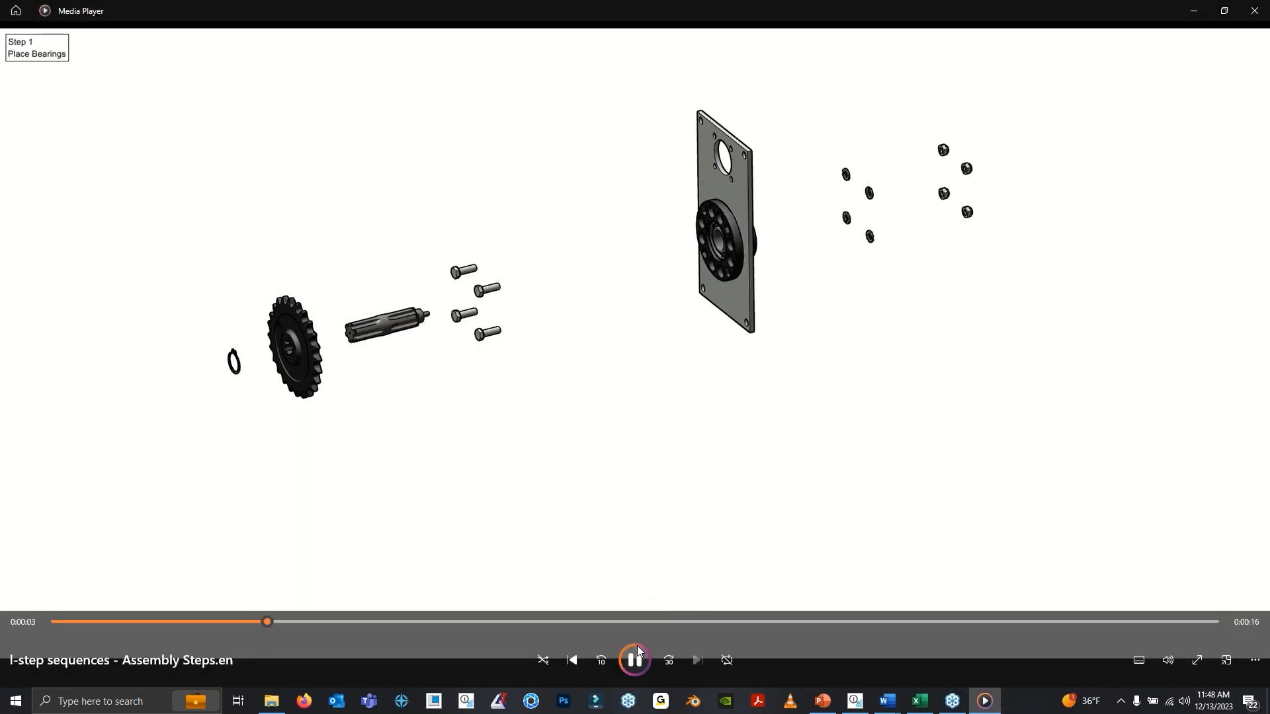
{"action": "left_click", "coordinate": [637, 648]}
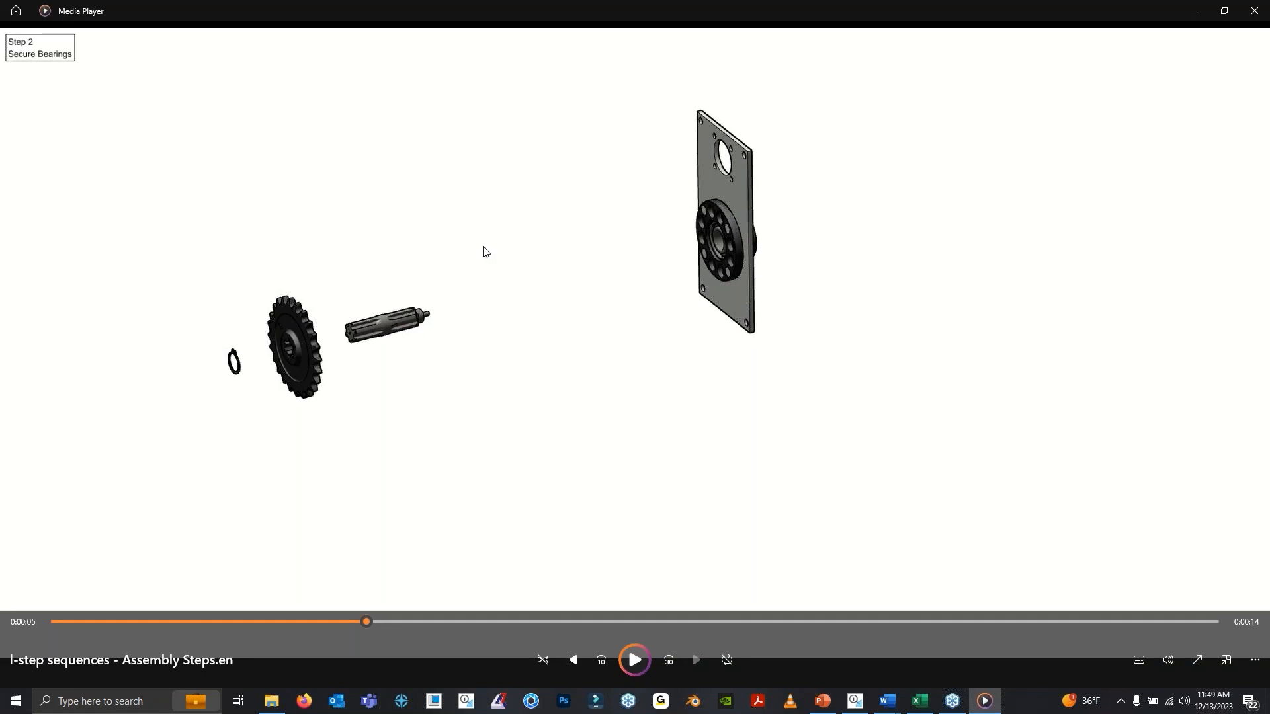
{"action": "left_click", "coordinate": [1257, 8]}
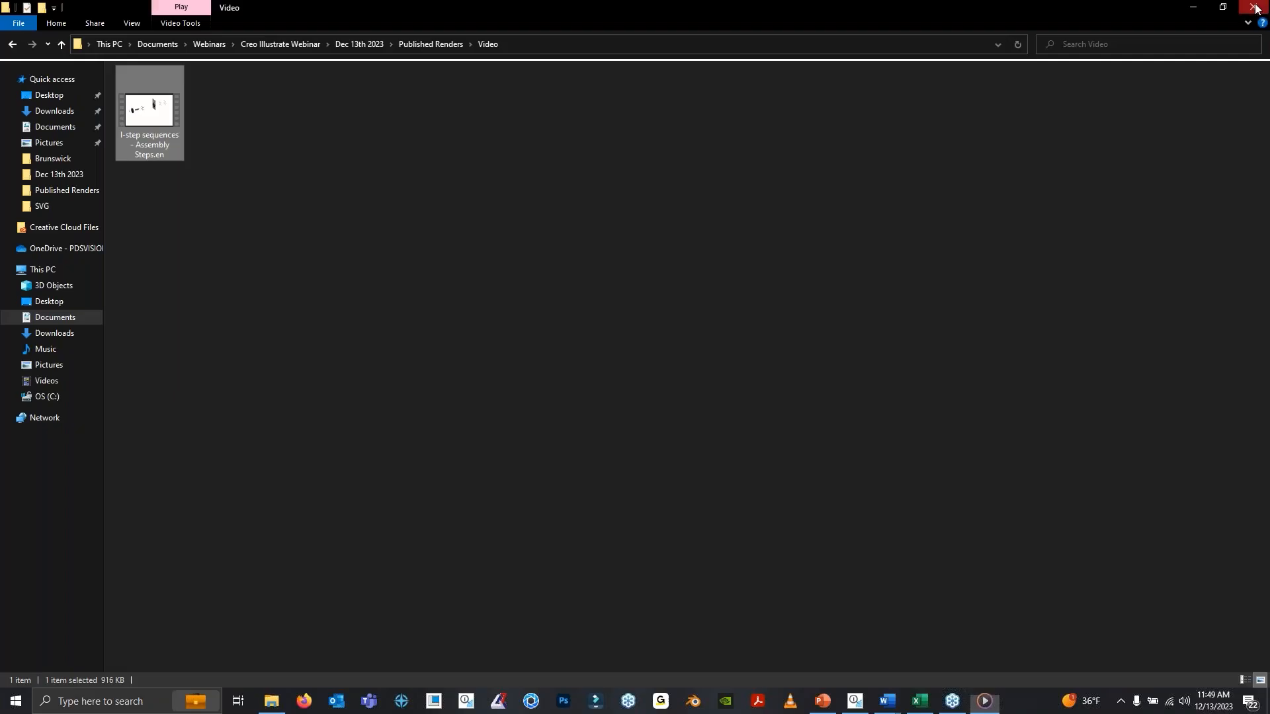
{"action": "left_click", "coordinate": [1195, 11]}
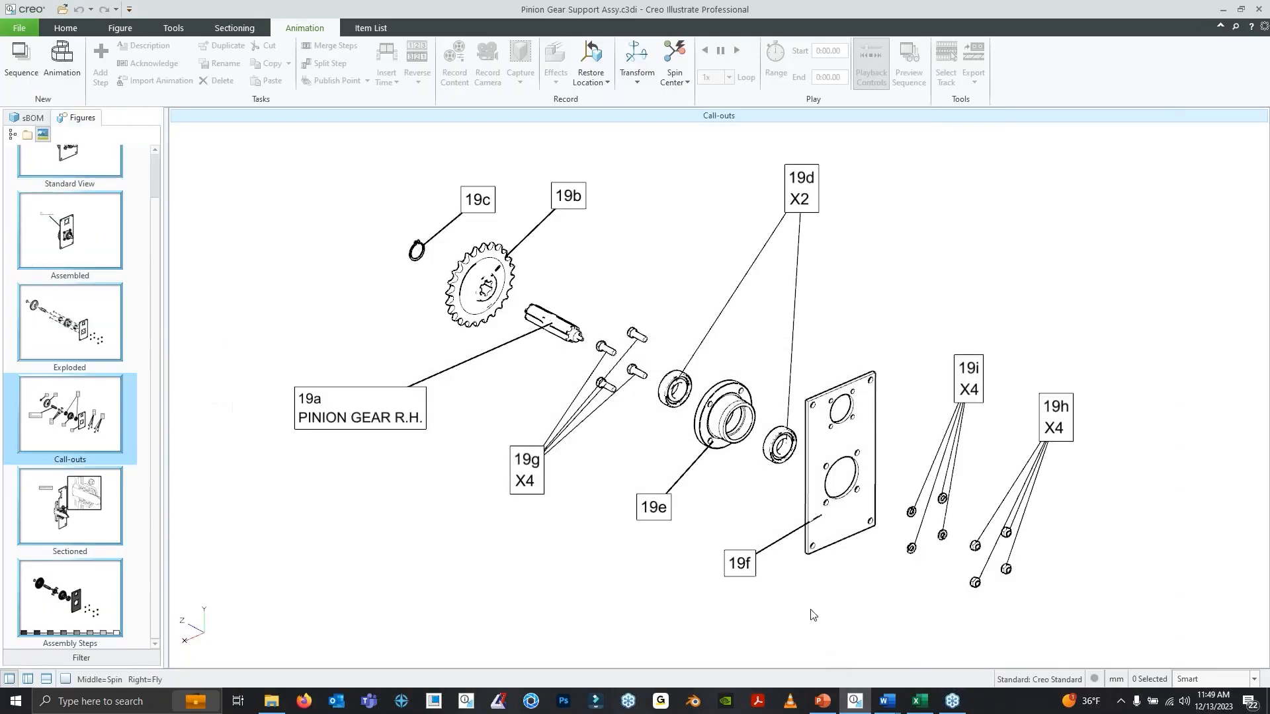
{"action": "left_click", "coordinate": [64, 9]}
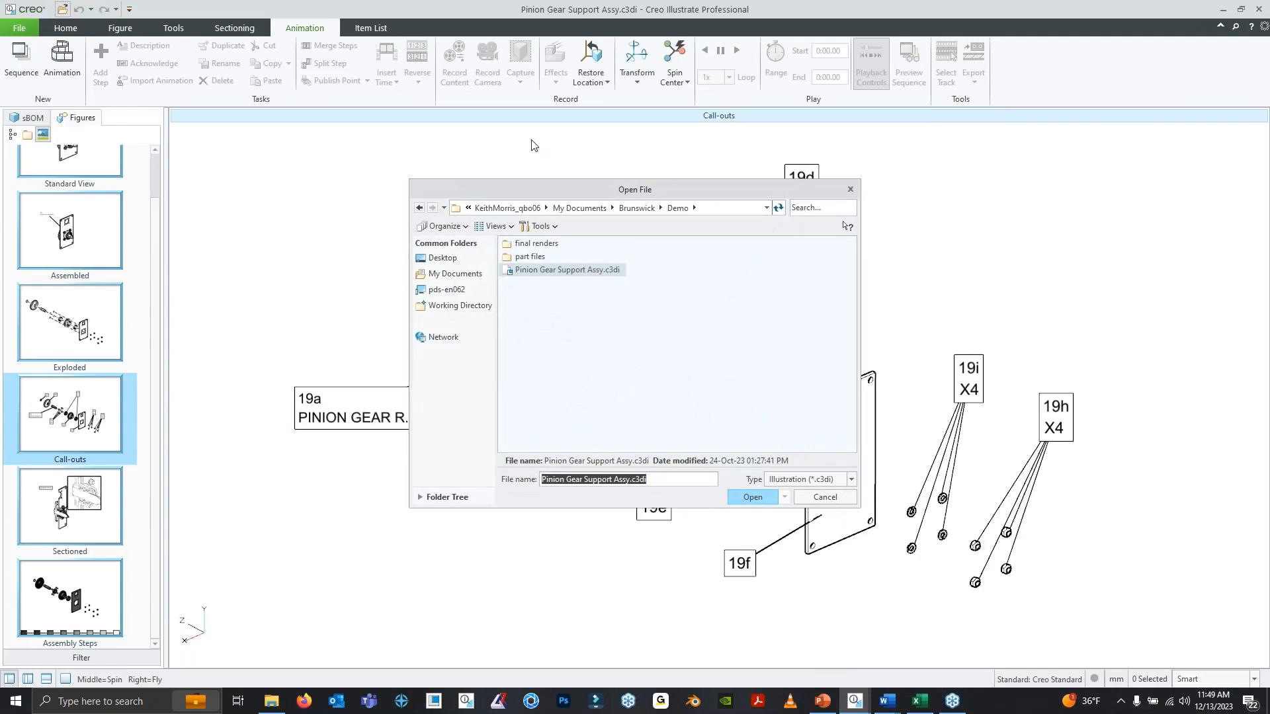
{"action": "left_click", "coordinate": [835, 501]}
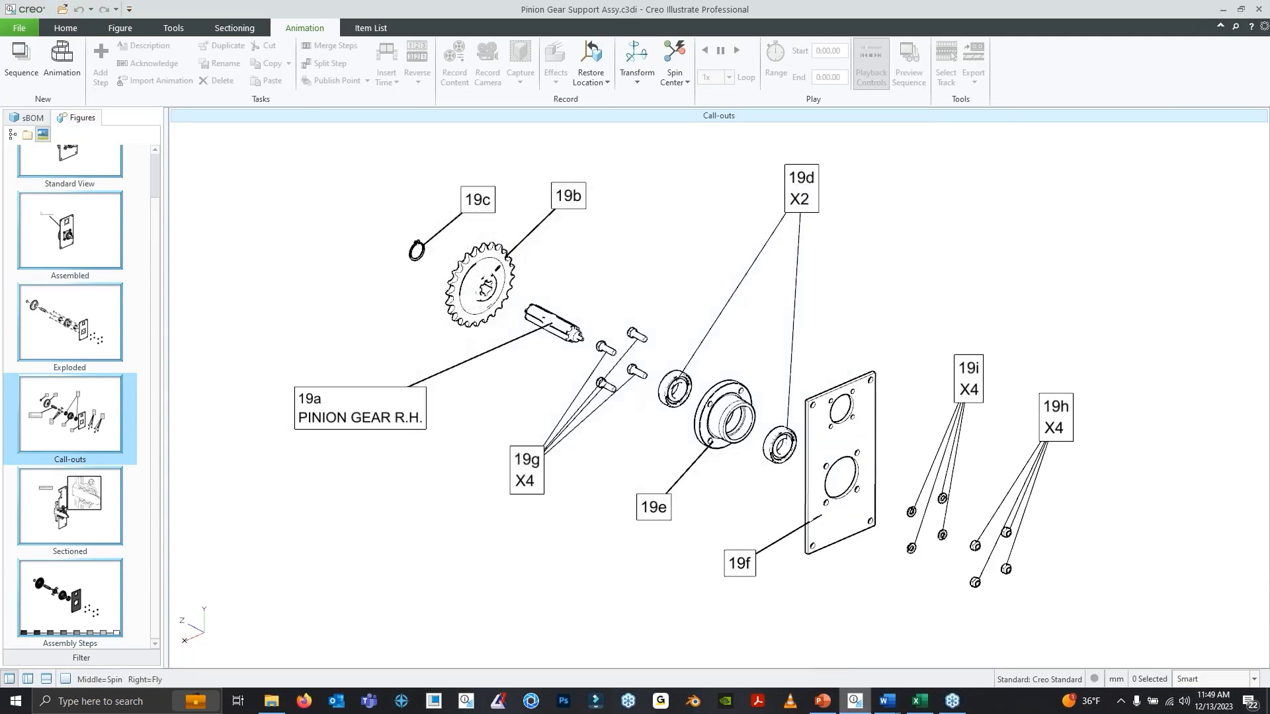
{"action": "left_click", "coordinate": [854, 702]}
{"action": "left_click", "coordinate": [855, 702]}
Open DEMO Pinion Gear Support ASSY.c3di from the Dec 13th 2023 folder under My Documents, Webinars, Creo Illustrate Webinar
{"action": "left_click", "coordinate": [64, 9]}
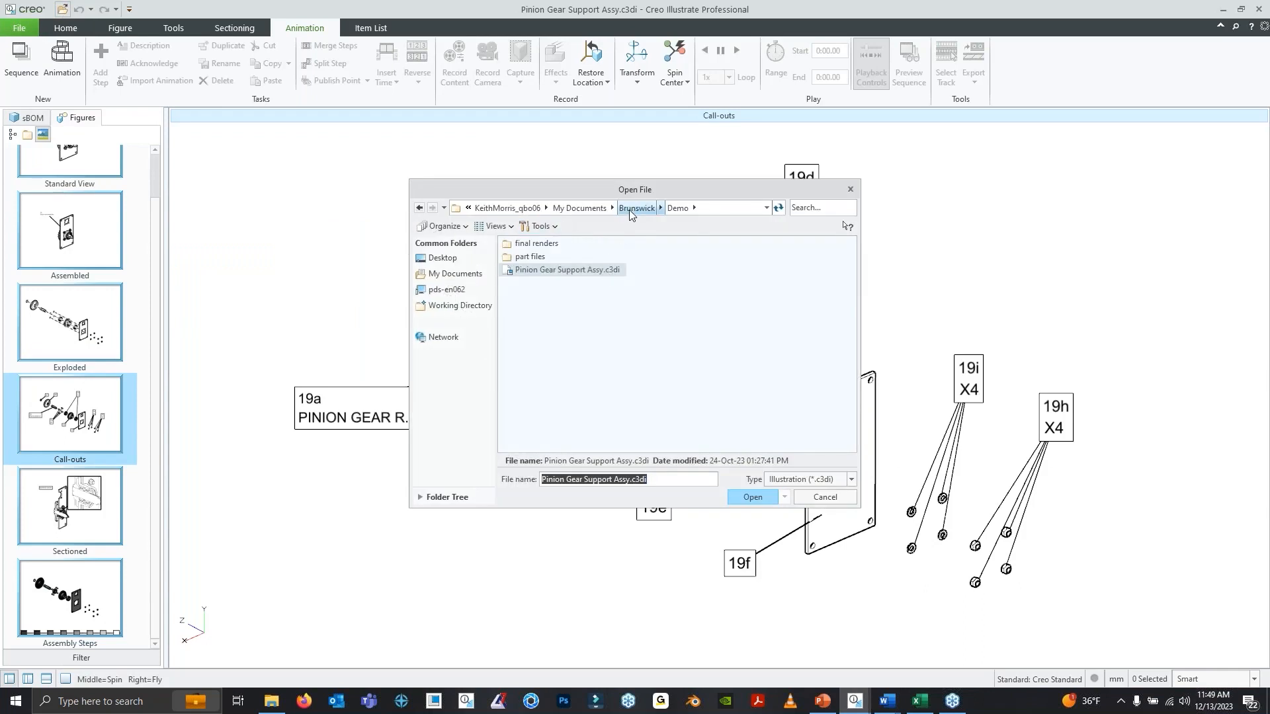
{"action": "left_click", "coordinate": [455, 273]}
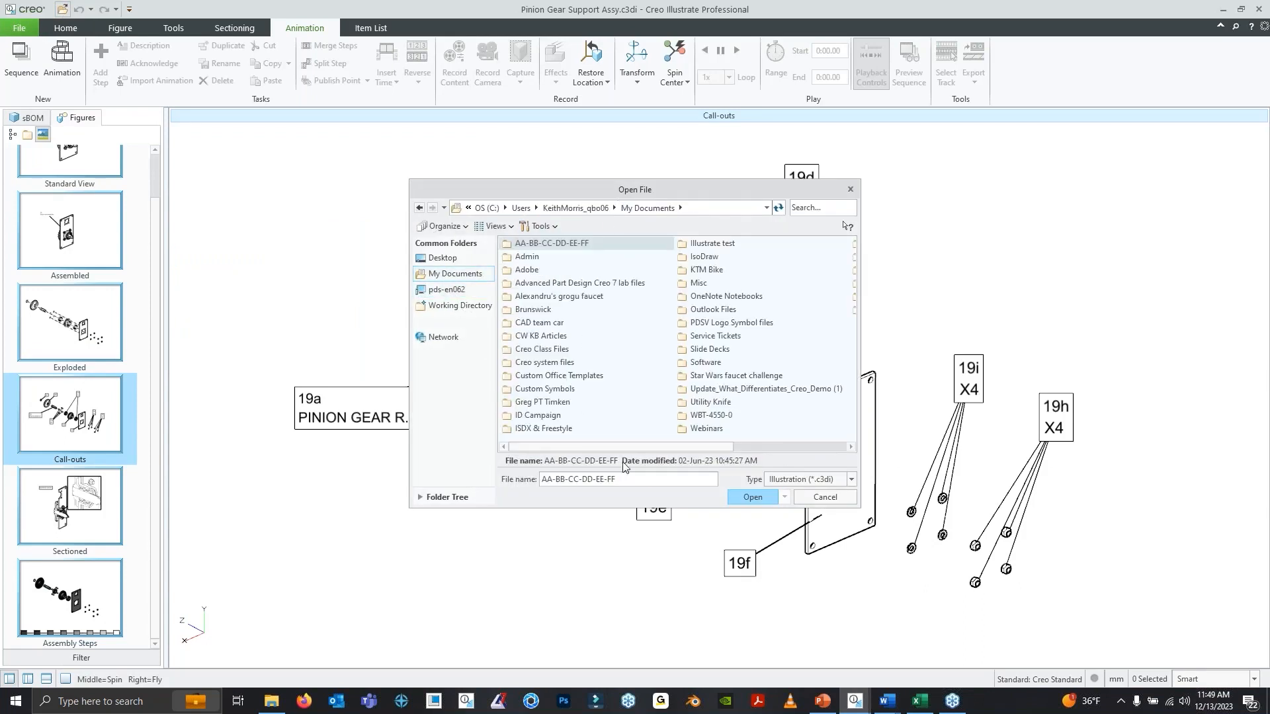
{"action": "double_click", "coordinate": [705, 429]}
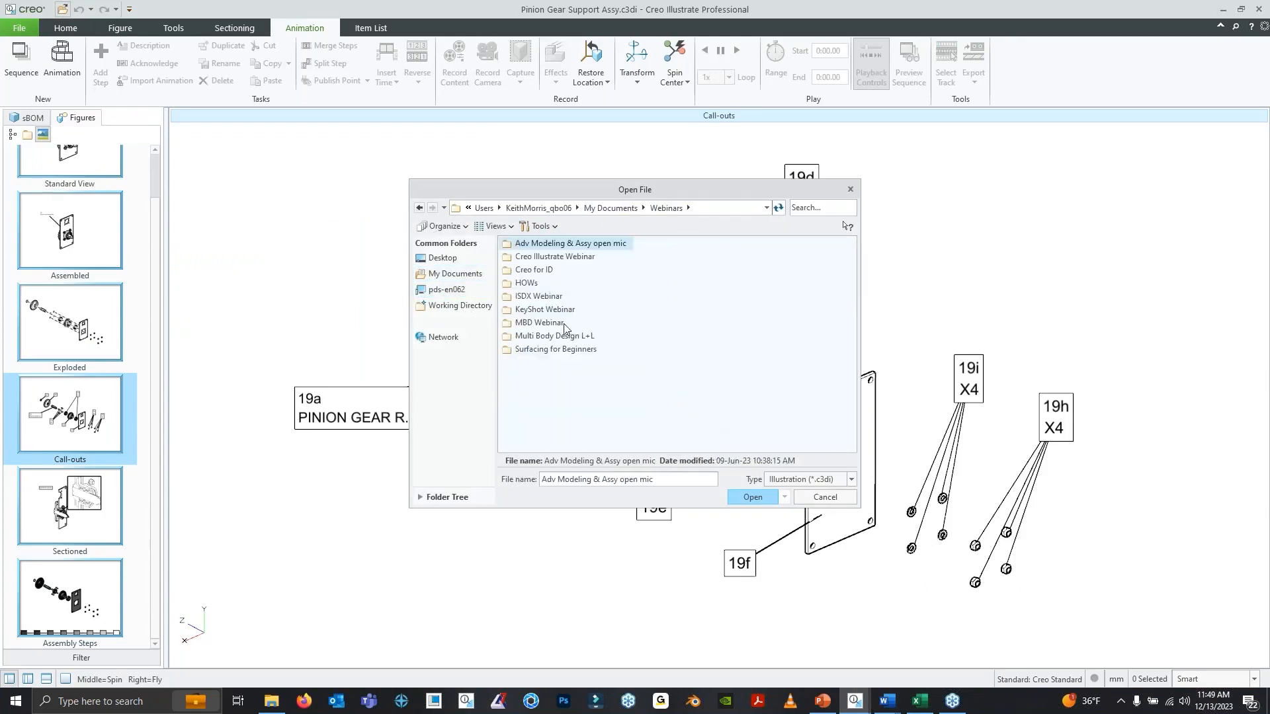
{"action": "double_click", "coordinate": [566, 258]}
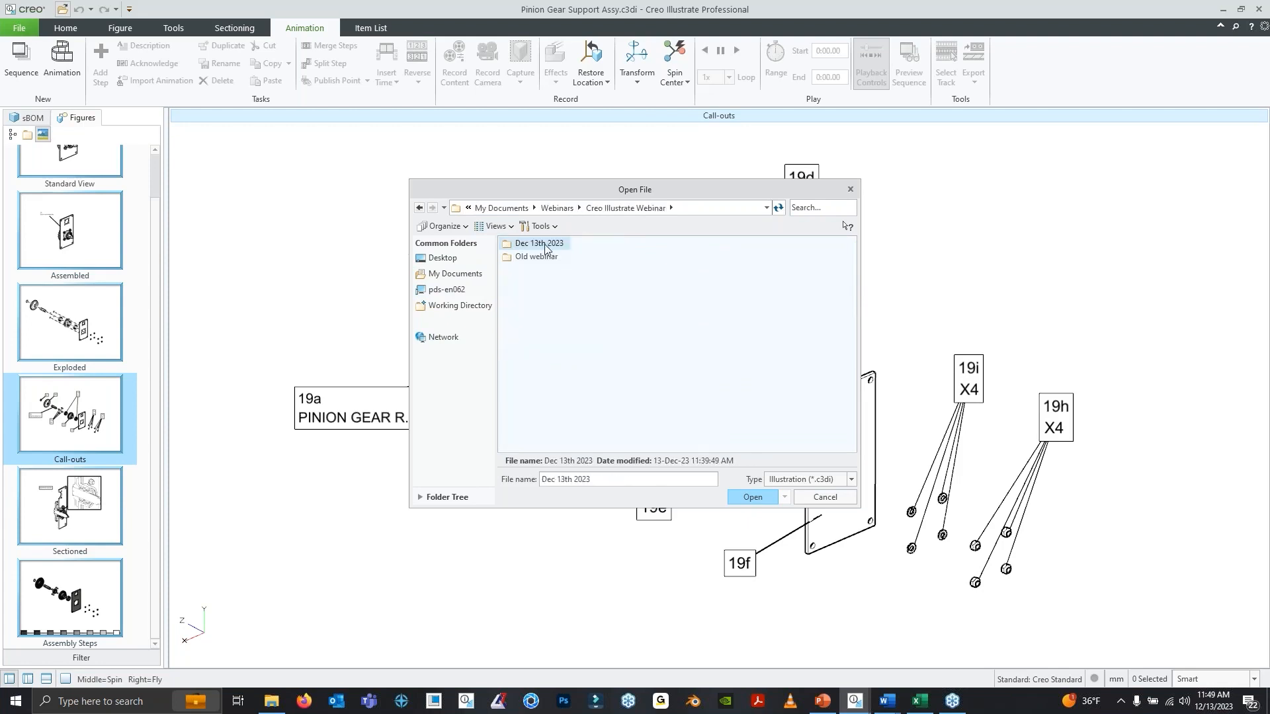
{"action": "double_click", "coordinate": [541, 244]}
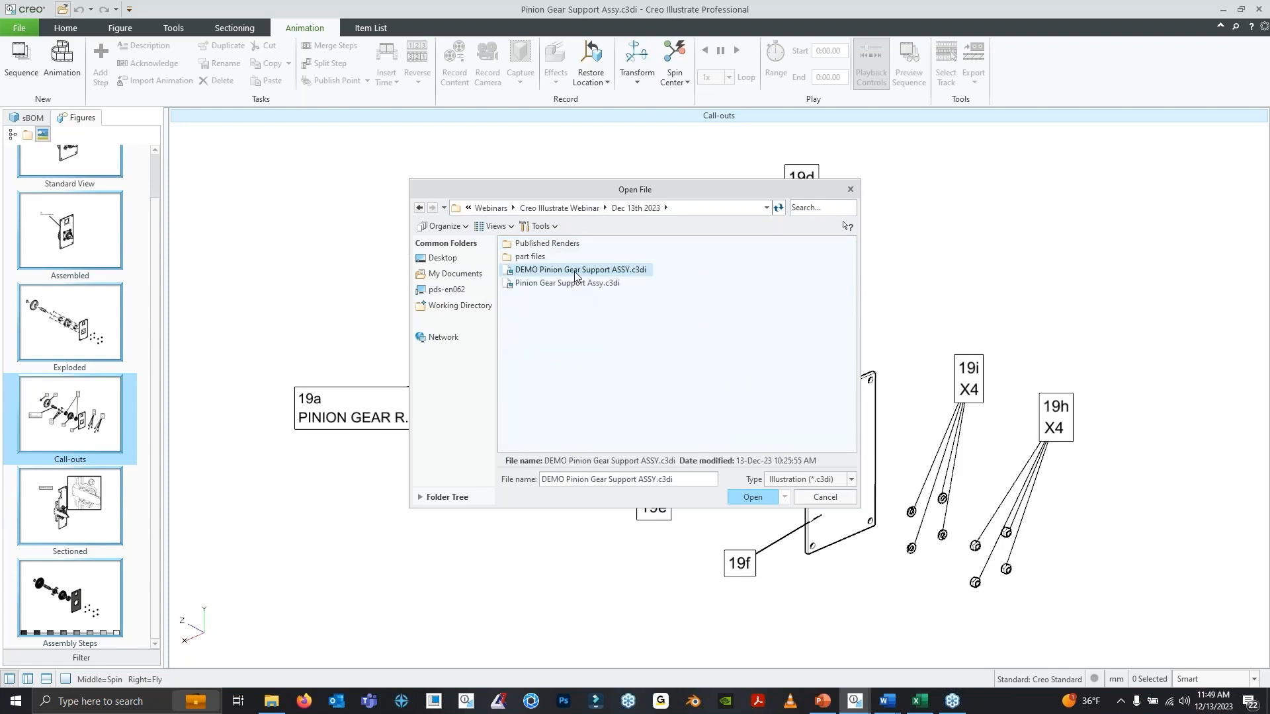
{"action": "left_click", "coordinate": [739, 496]}
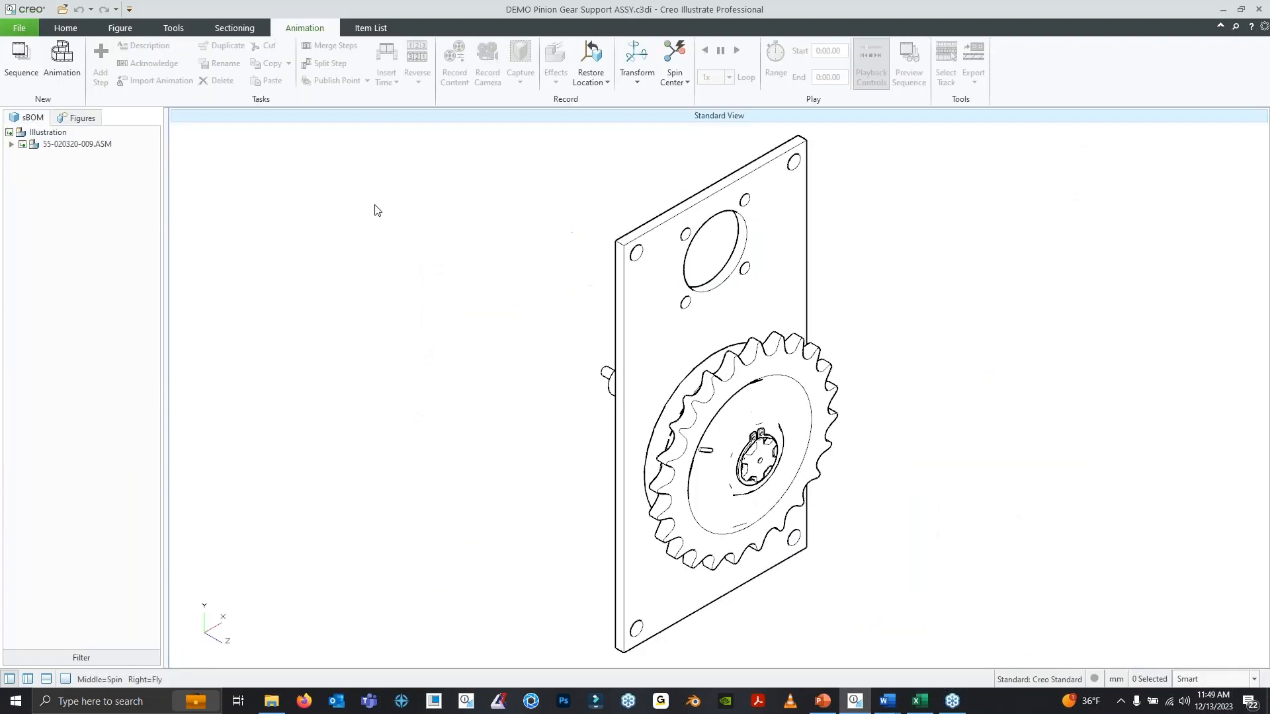
Review the demo's Exploded, Call-Outs, Sectioned and Step Sequence - Assembly figures, ending on the Standard View
{"action": "left_click", "coordinate": [80, 121]}
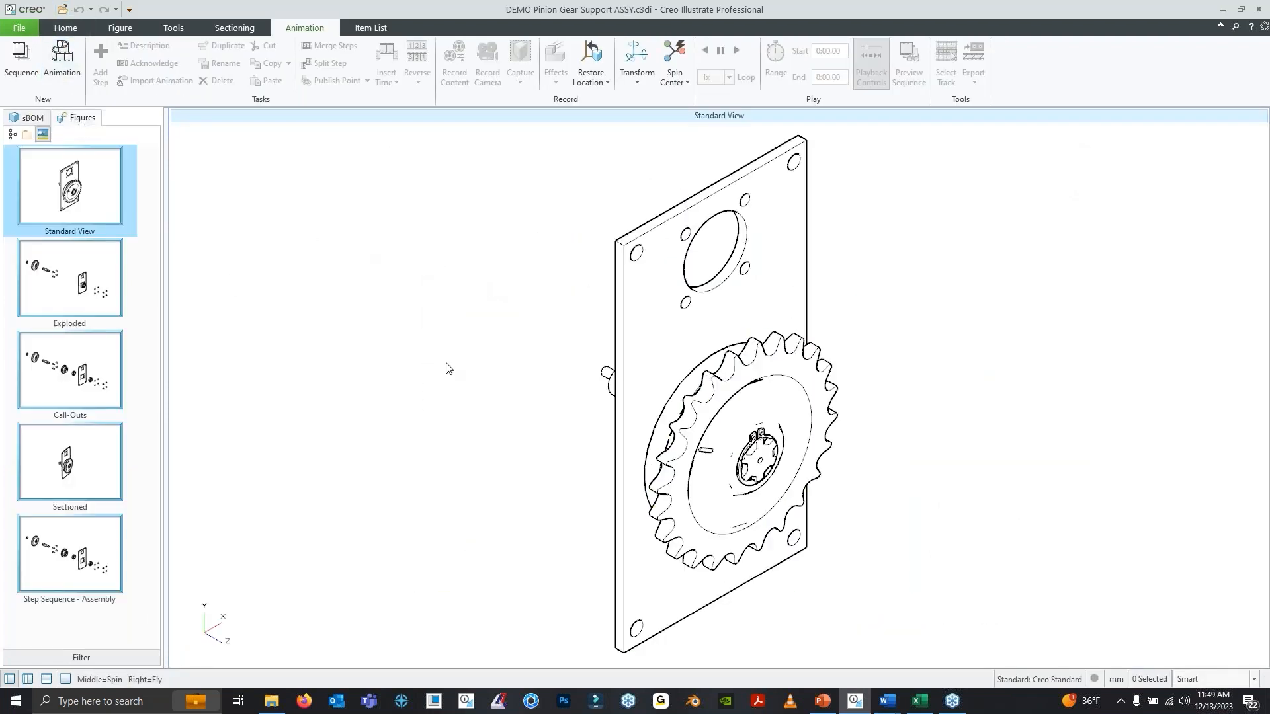
{"action": "left_click", "coordinate": [49, 268]}
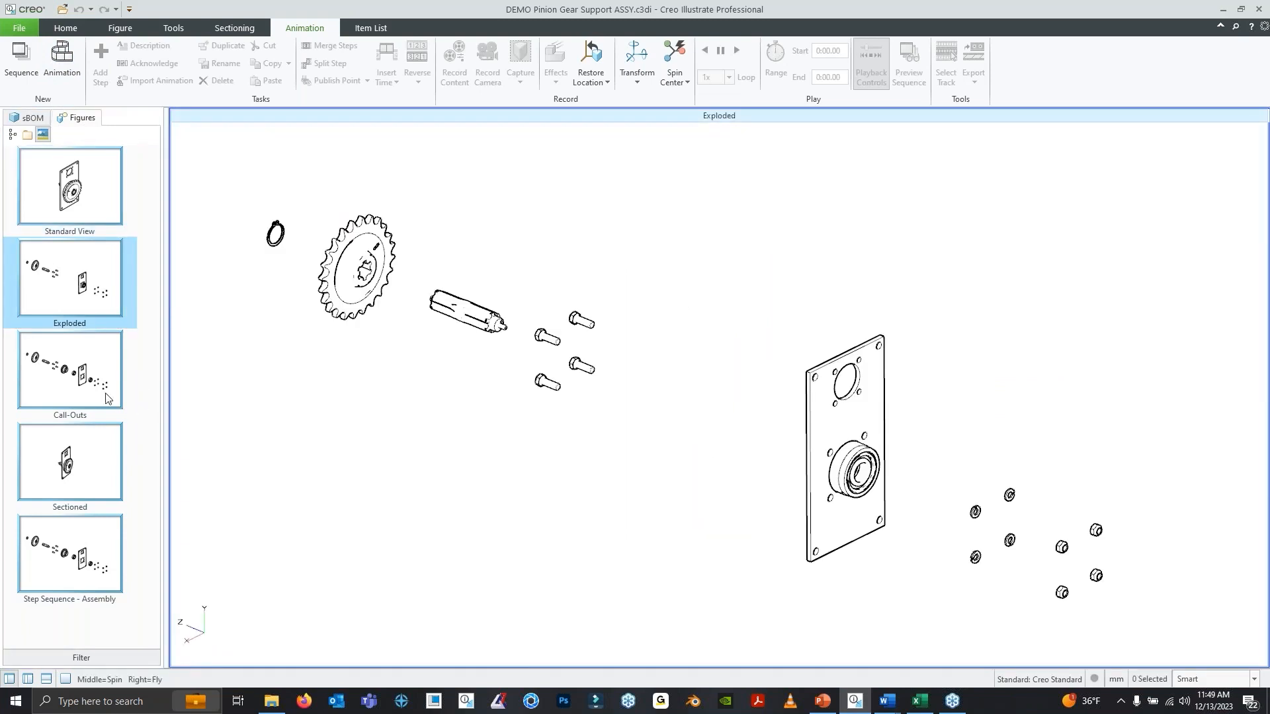
{"action": "left_click", "coordinate": [108, 397]}
{"action": "left_click", "coordinate": [95, 467]}
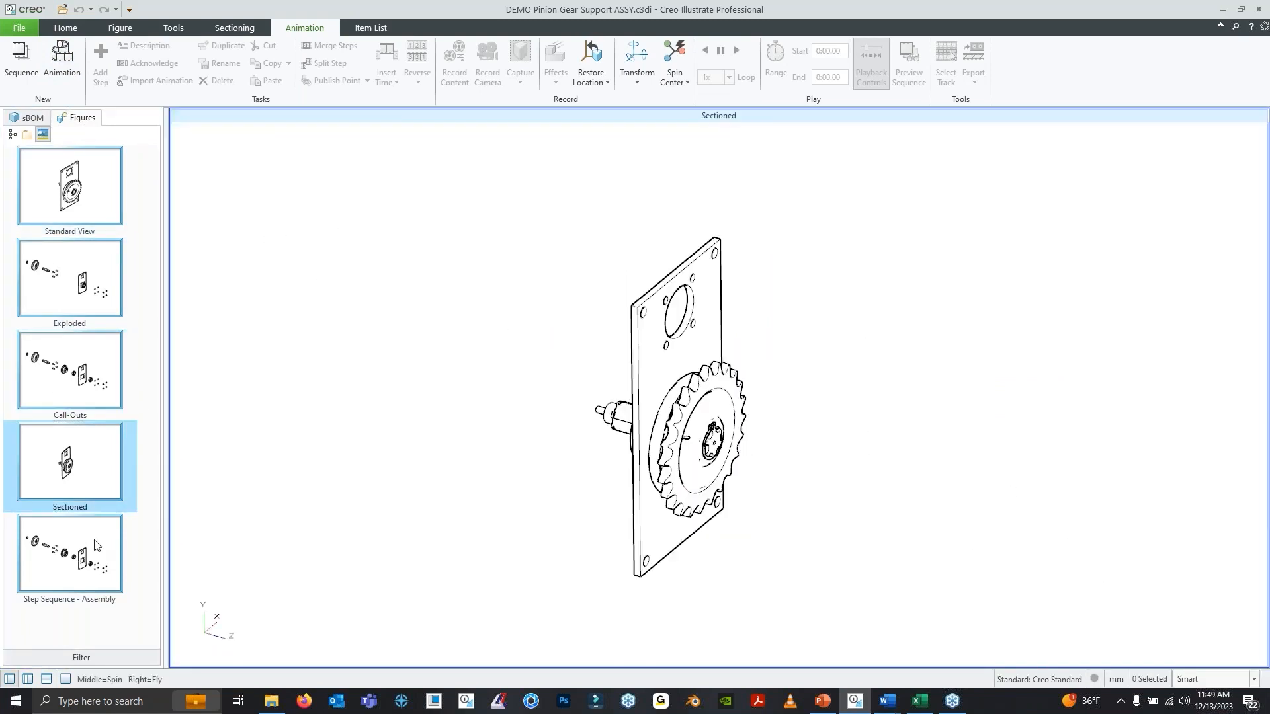
{"action": "left_click", "coordinate": [97, 544]}
{"action": "left_click", "coordinate": [100, 182]}
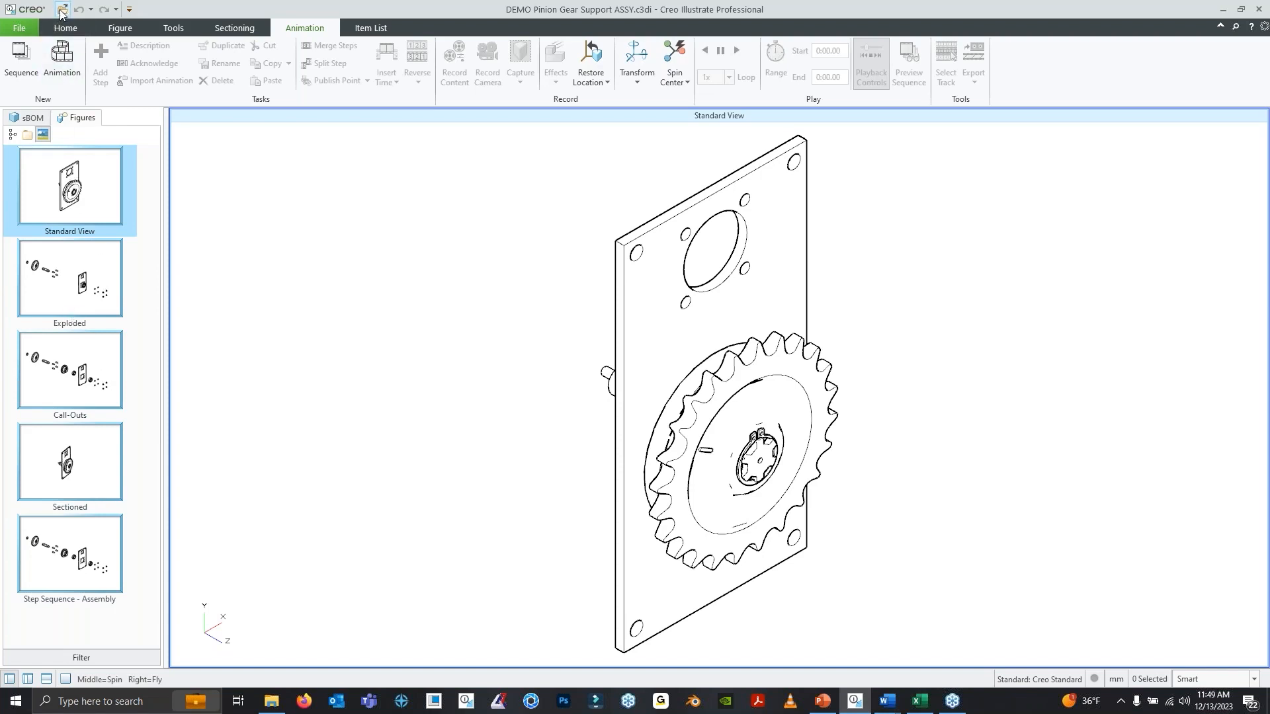
Create a new blank illustration
{"action": "left_click", "coordinate": [63, 32]}
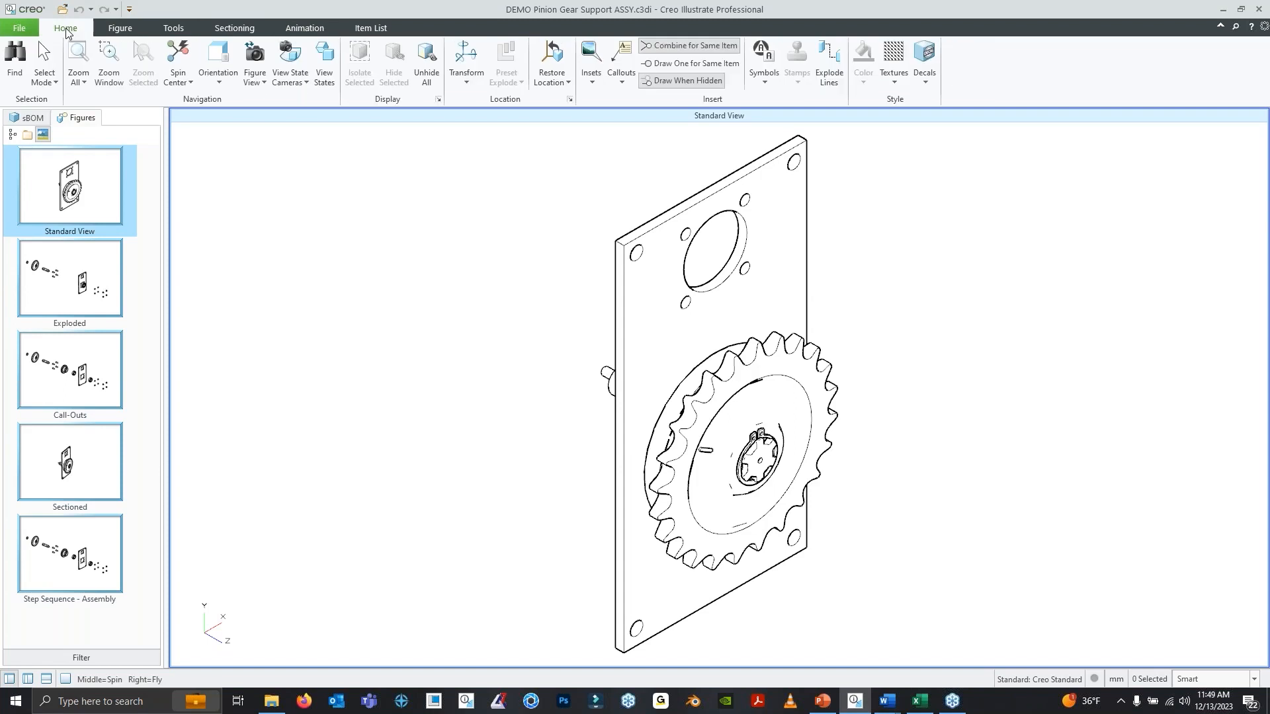
{"action": "left_click", "coordinate": [27, 29]}
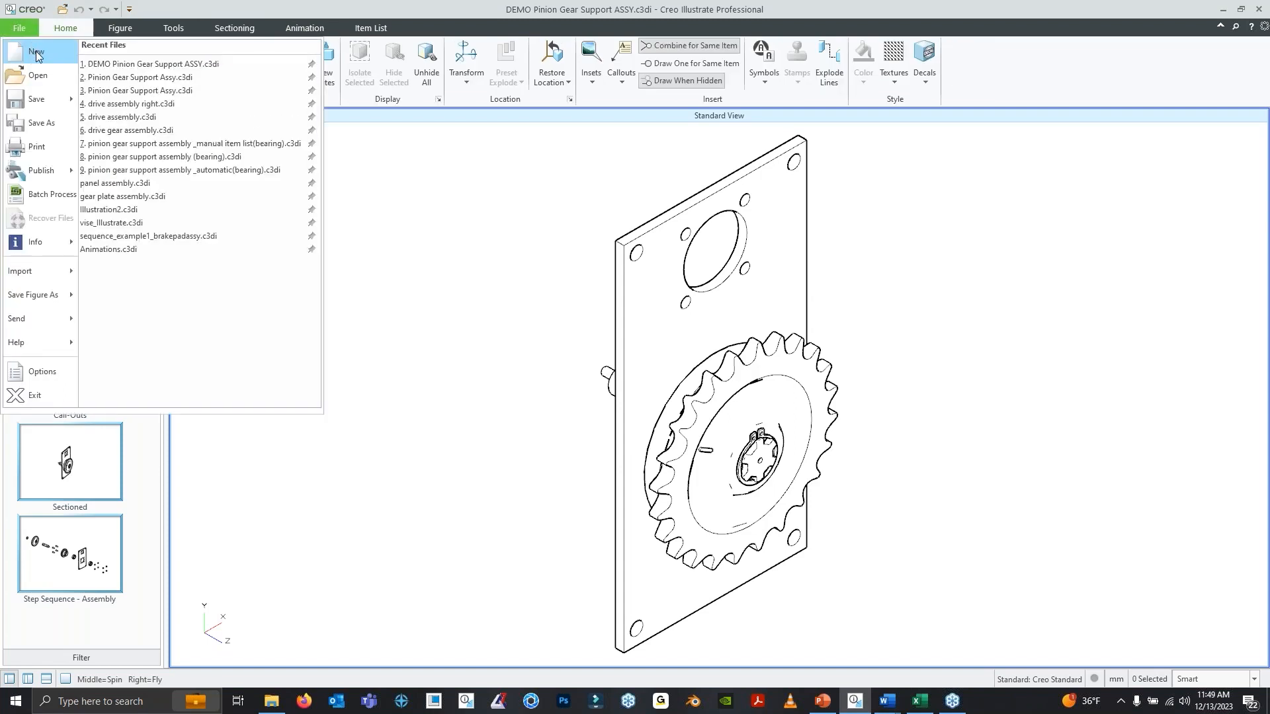
{"action": "left_click", "coordinate": [33, 50]}
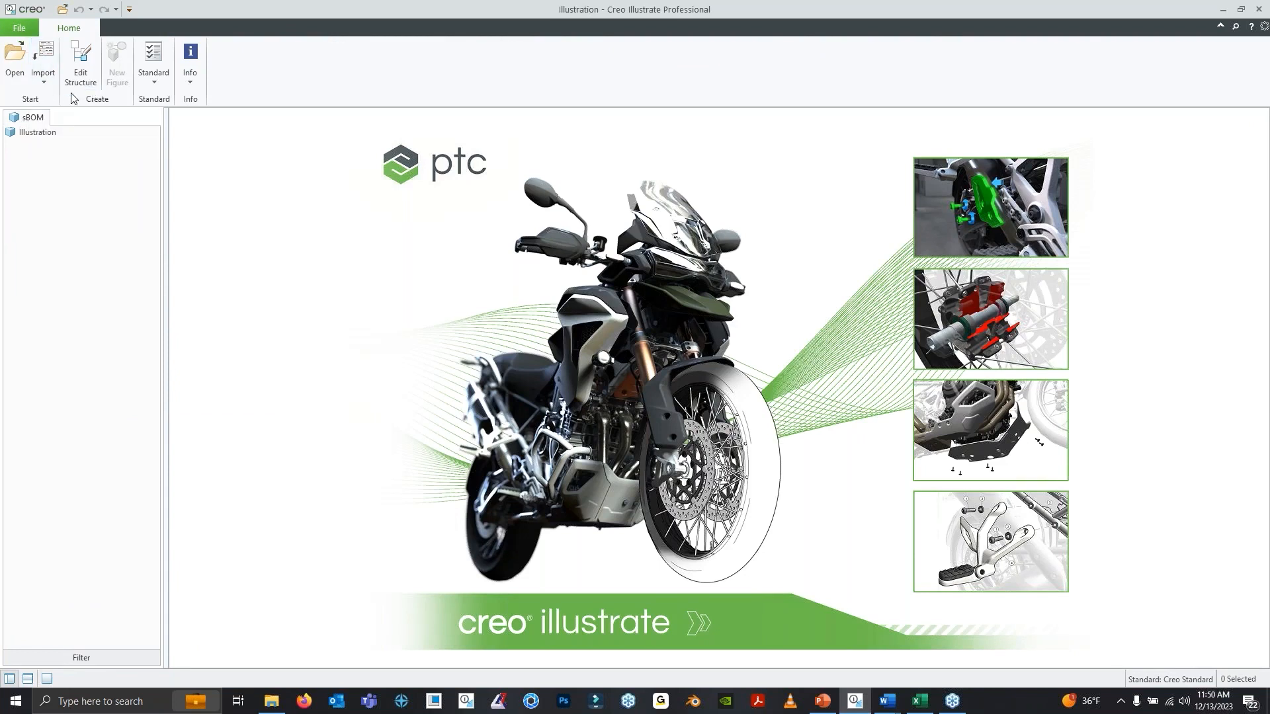
Examine the file types available for a linked model import and cancel without importing anything
{"action": "left_click", "coordinate": [36, 80]}
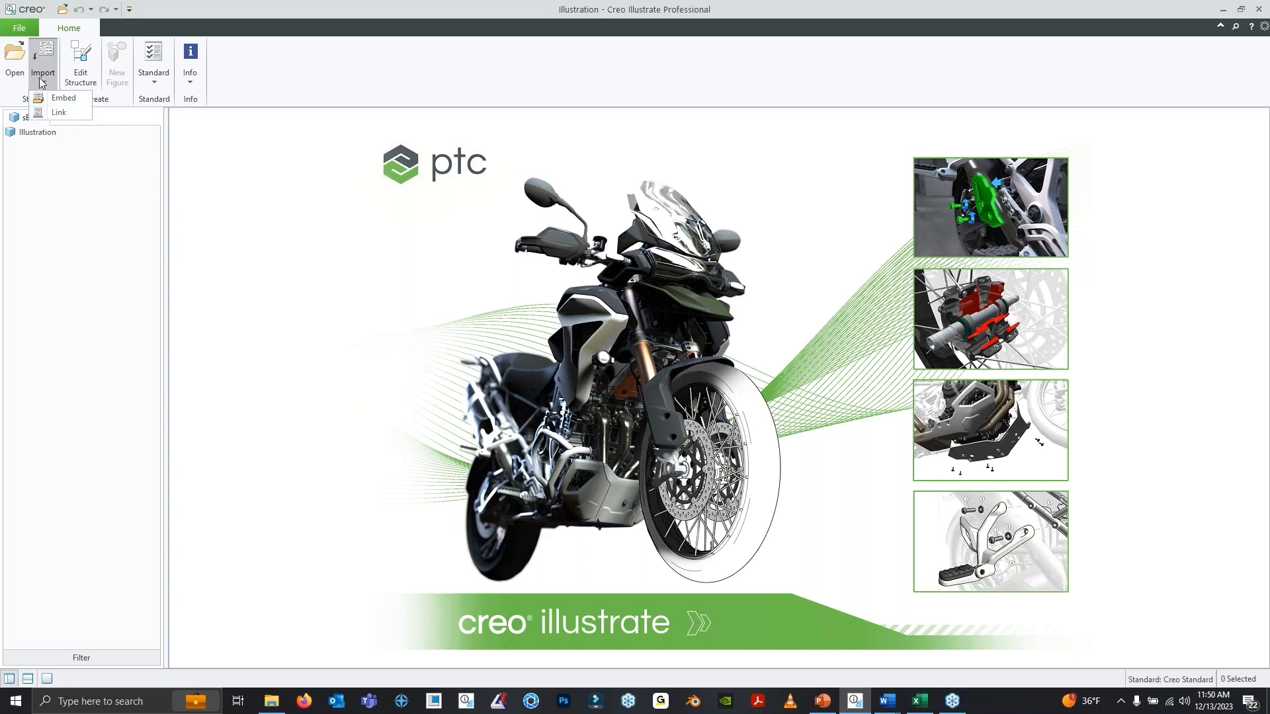
{"action": "left_click", "coordinate": [59, 114]}
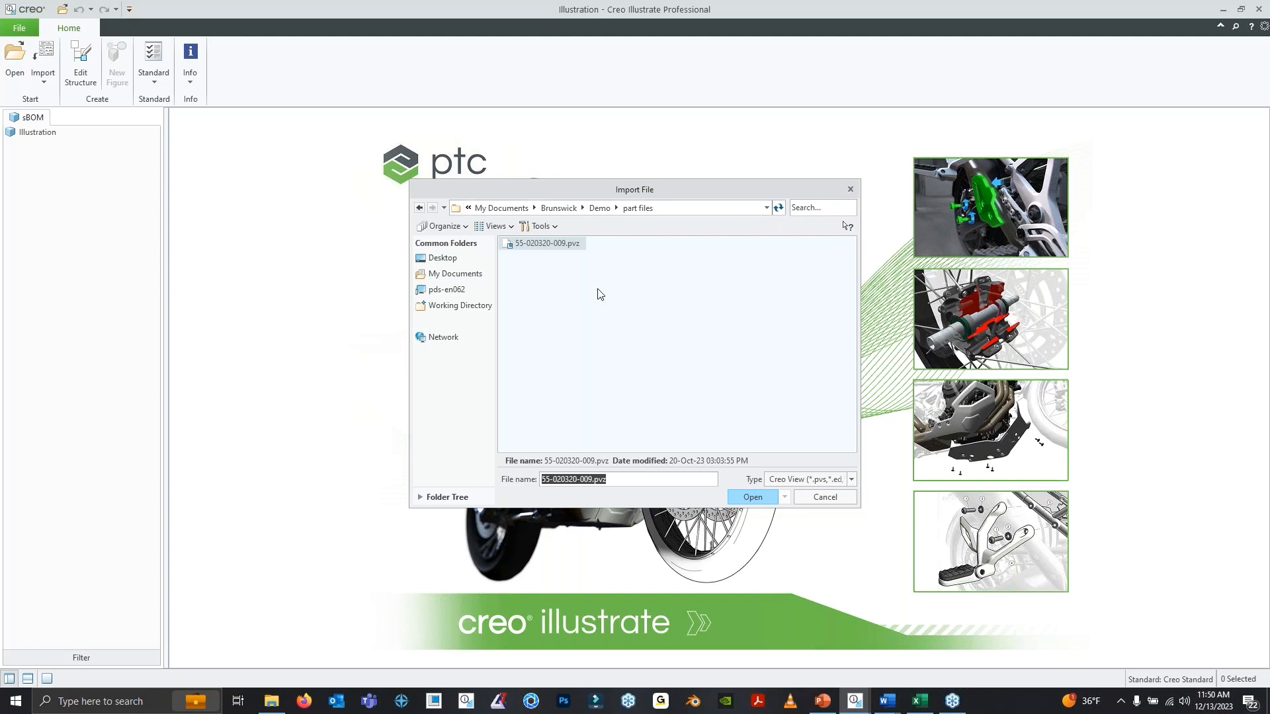
{"action": "left_click", "coordinate": [850, 480]}
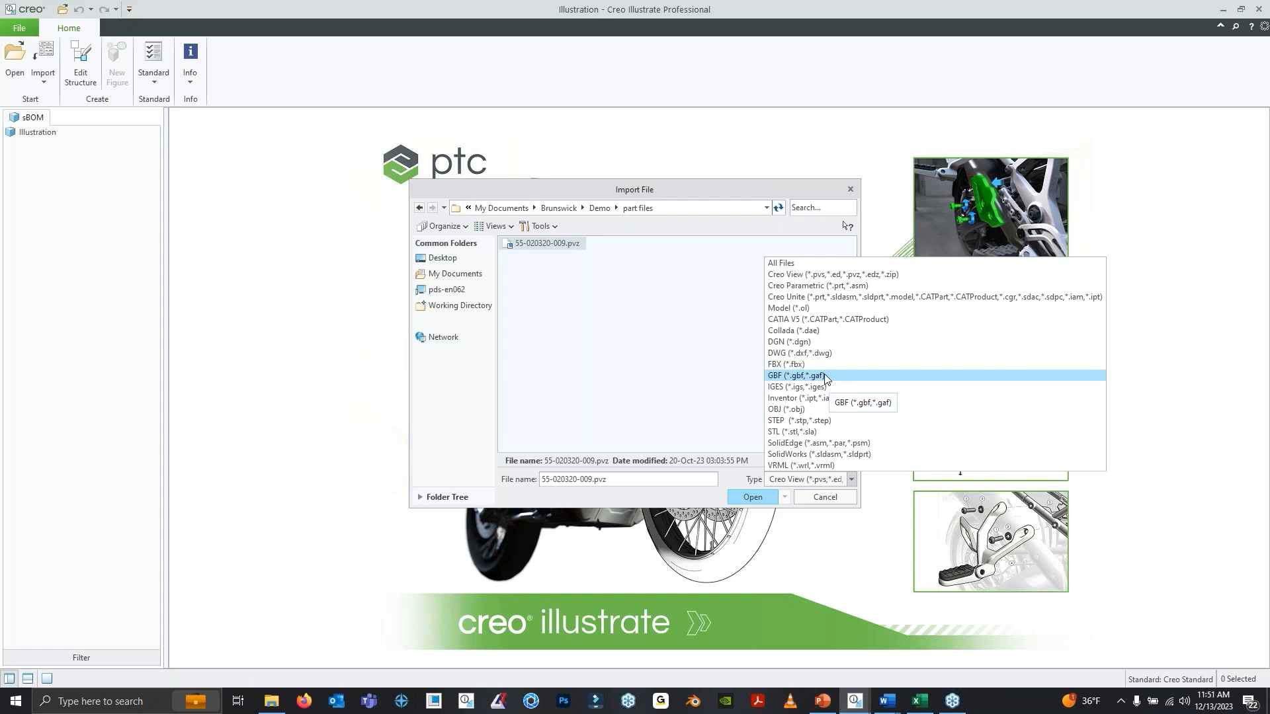
{"action": "left_click", "coordinate": [806, 497]}
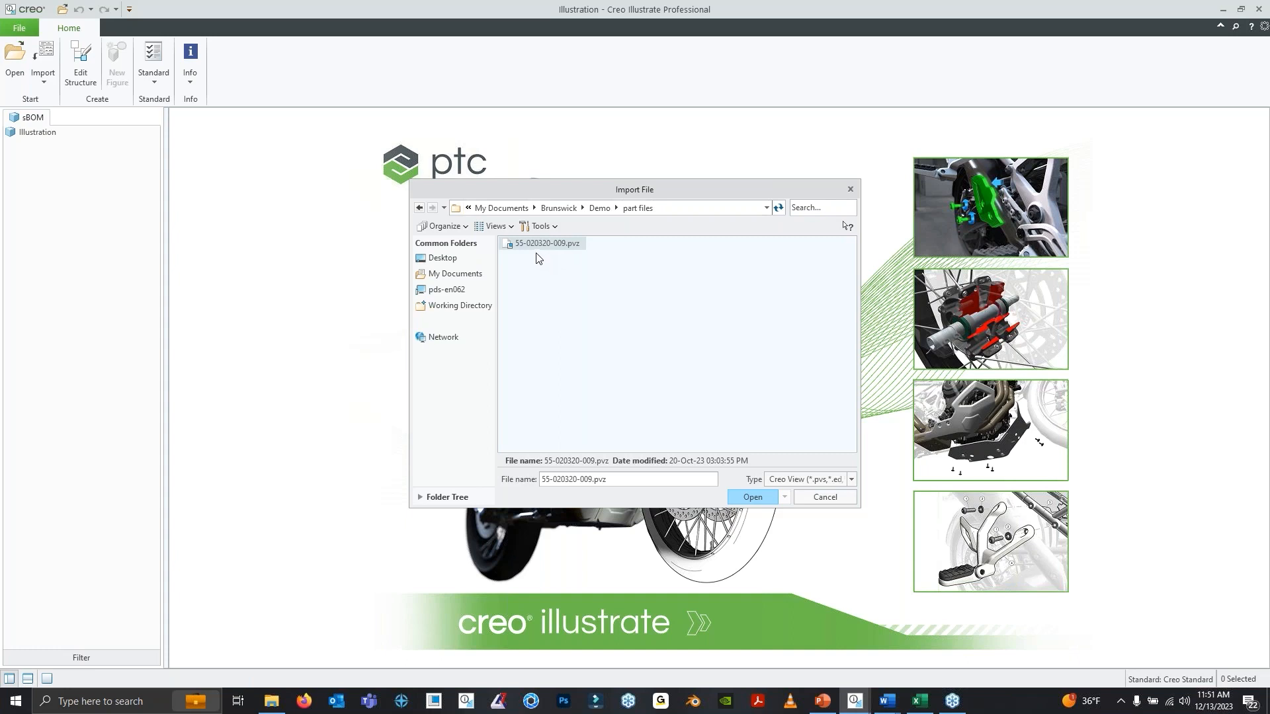
{"action": "left_click", "coordinate": [824, 497]}
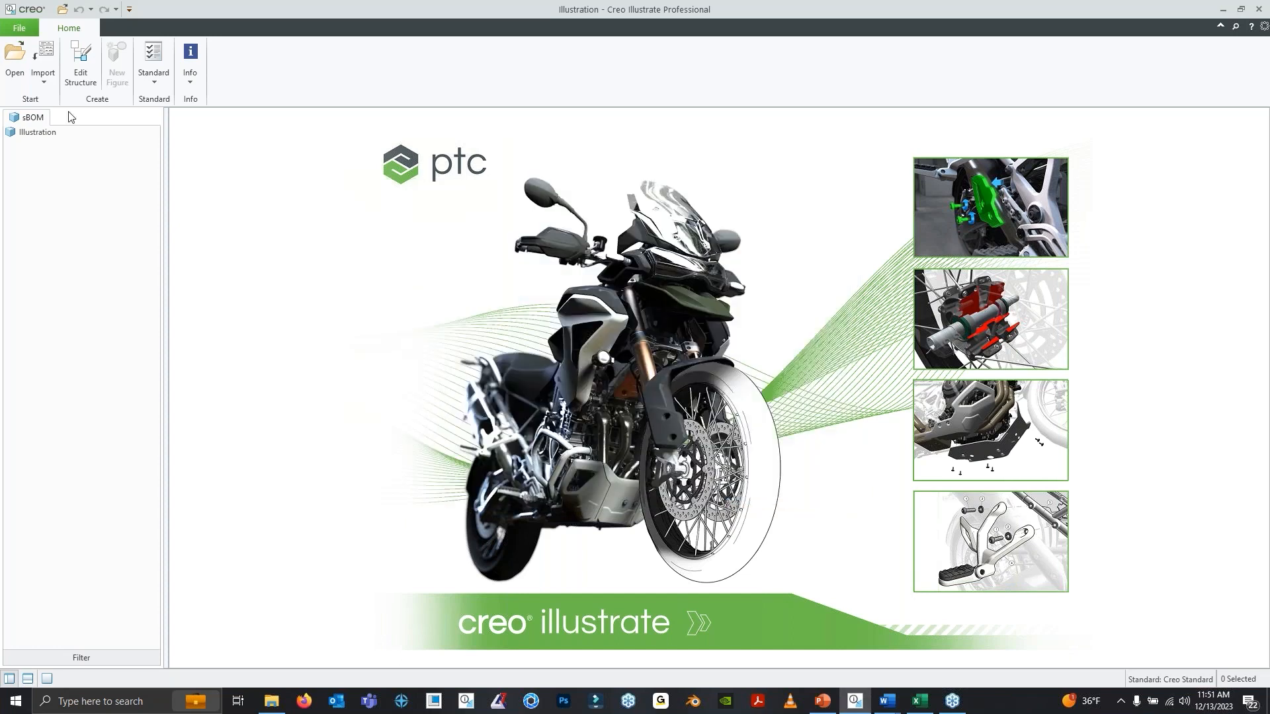
Reopen DEMO Pinion Gear Support ASSY.c3di and bring up its figures with the Standard View assembly in full view
{"action": "left_click", "coordinate": [15, 61]}
{"action": "left_click", "coordinate": [753, 497]}
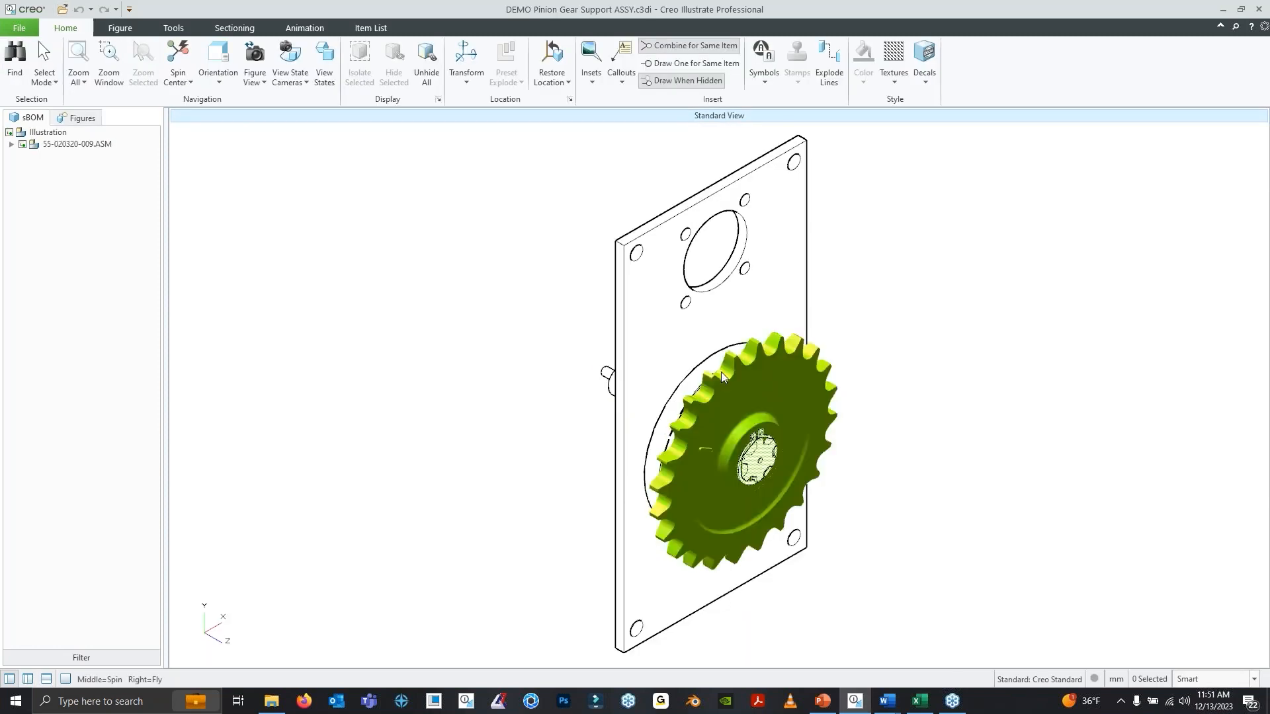
{"action": "left_click", "coordinate": [82, 119]}
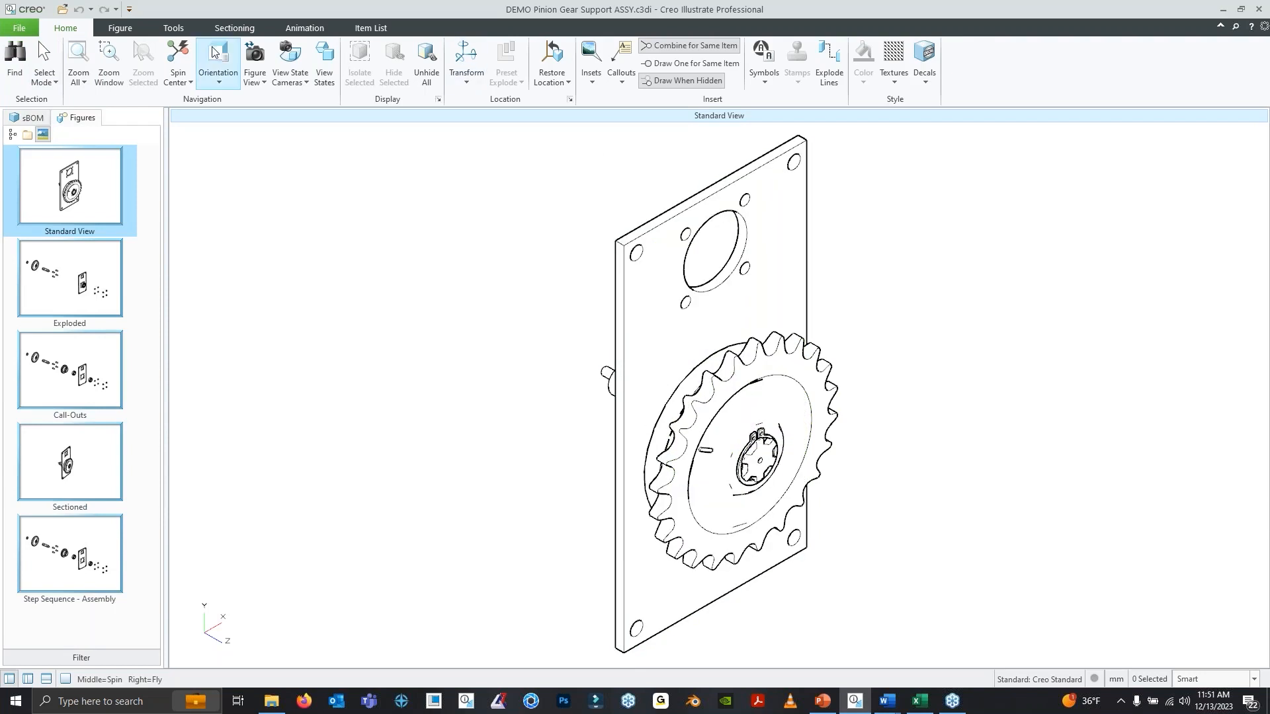
{"action": "scroll", "coordinate": [886, 357], "scroll_direction": "down", "scroll_amount": 3}
{"action": "scroll", "coordinate": [886, 357], "scroll_direction": "up", "scroll_amount": 2}
{"action": "scroll", "coordinate": [887, 357], "scroll_direction": "down", "scroll_amount": 1}
{"action": "scroll", "coordinate": [788, 304], "scroll_direction": "up", "scroll_amount": 1}
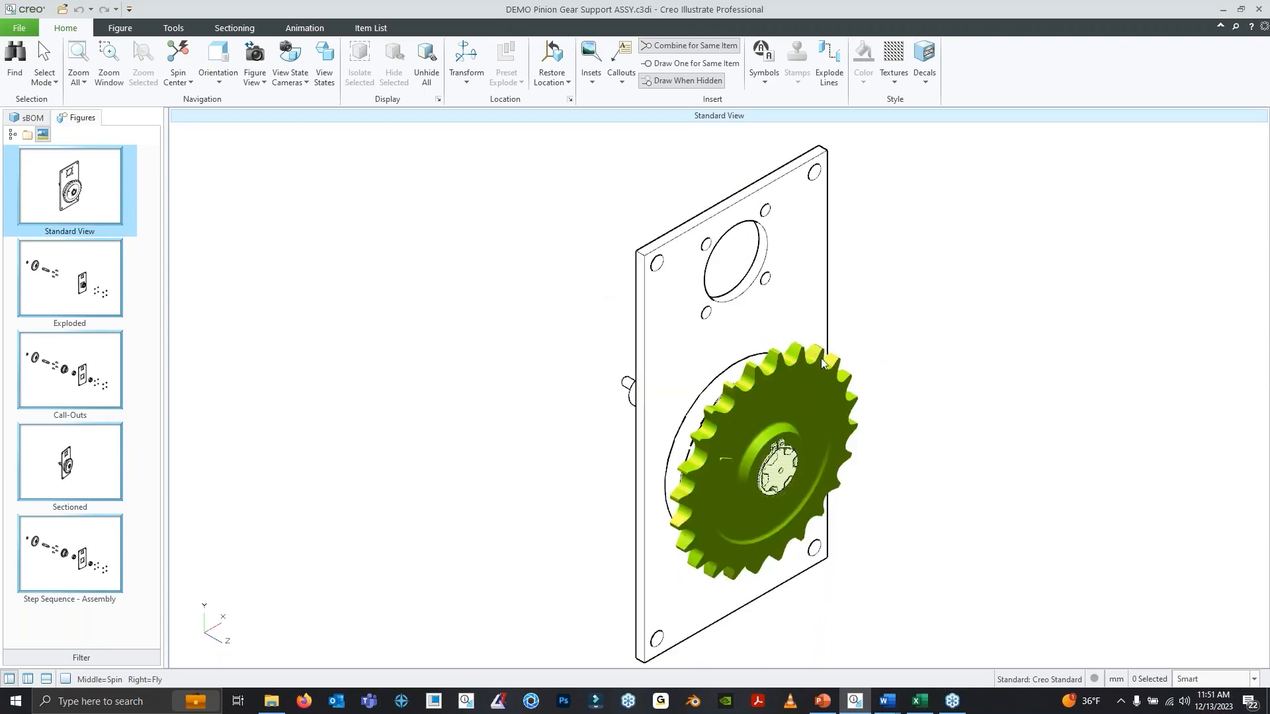
{"action": "scroll", "coordinate": [806, 367], "scroll_direction": "down", "scroll_amount": 1}
{"action": "middle_click_drag", "start_coordinate": [801, 359], "coordinate": [734, 348], "text": "shift"}
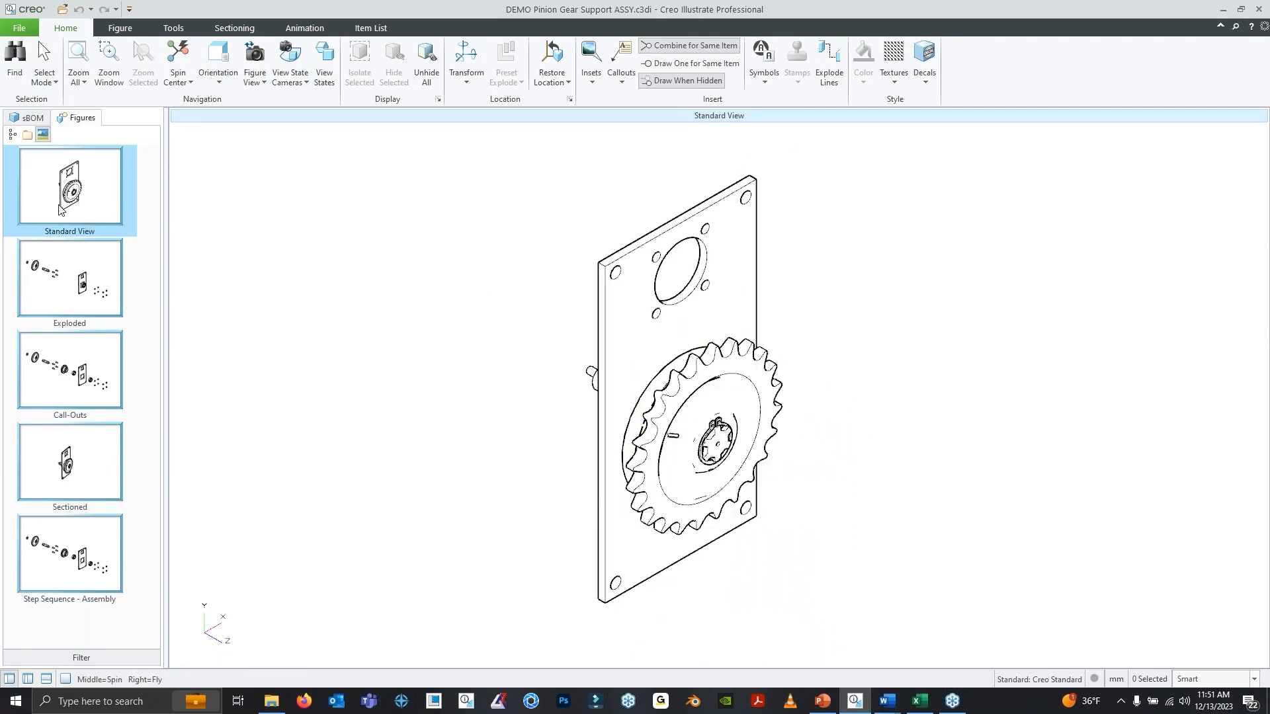
Compare the Standard View and Exploded figures, ending on Standard View
{"action": "left_click", "coordinate": [86, 273]}
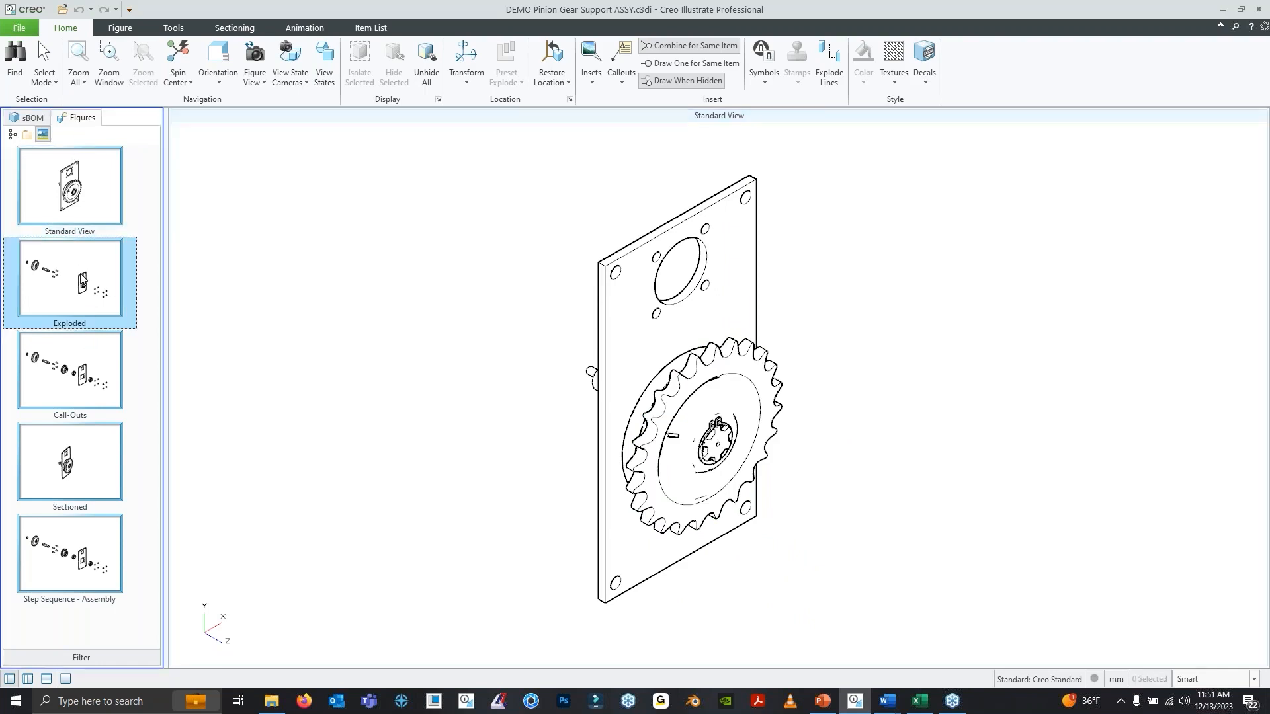
{"action": "left_click", "coordinate": [79, 193]}
{"action": "left_click", "coordinate": [86, 292]}
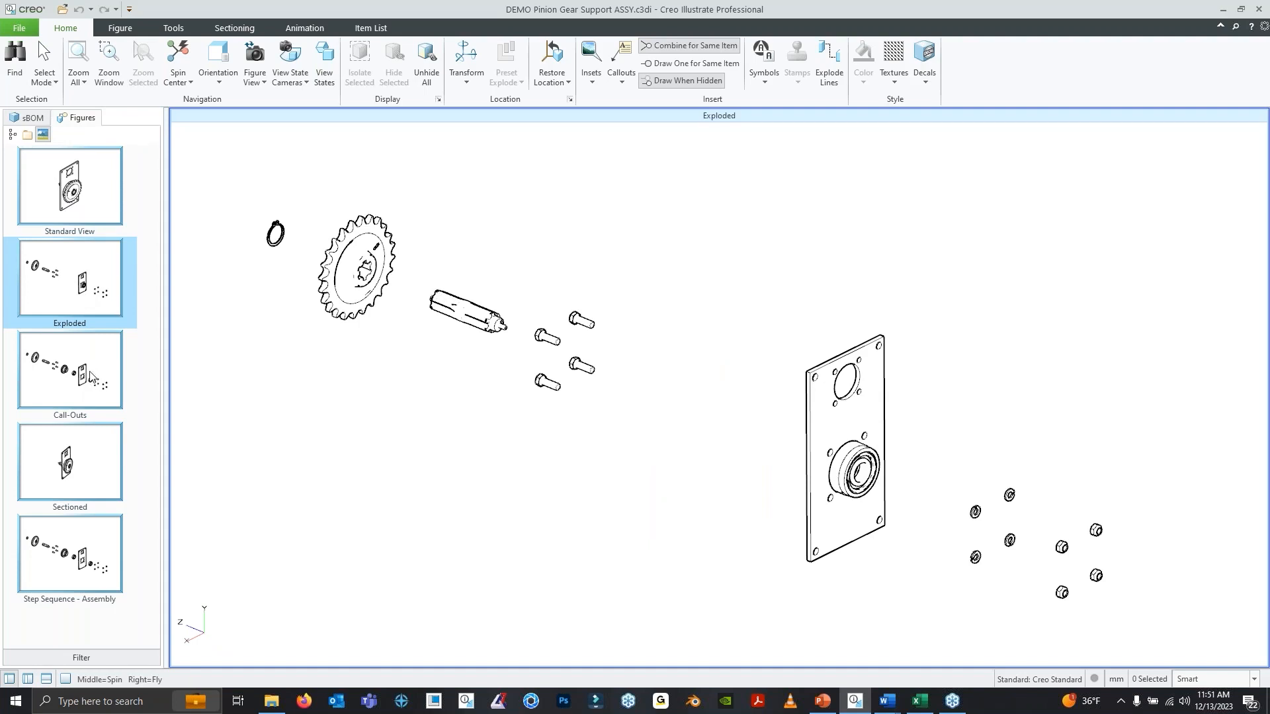
{"action": "left_click", "coordinate": [83, 201]}
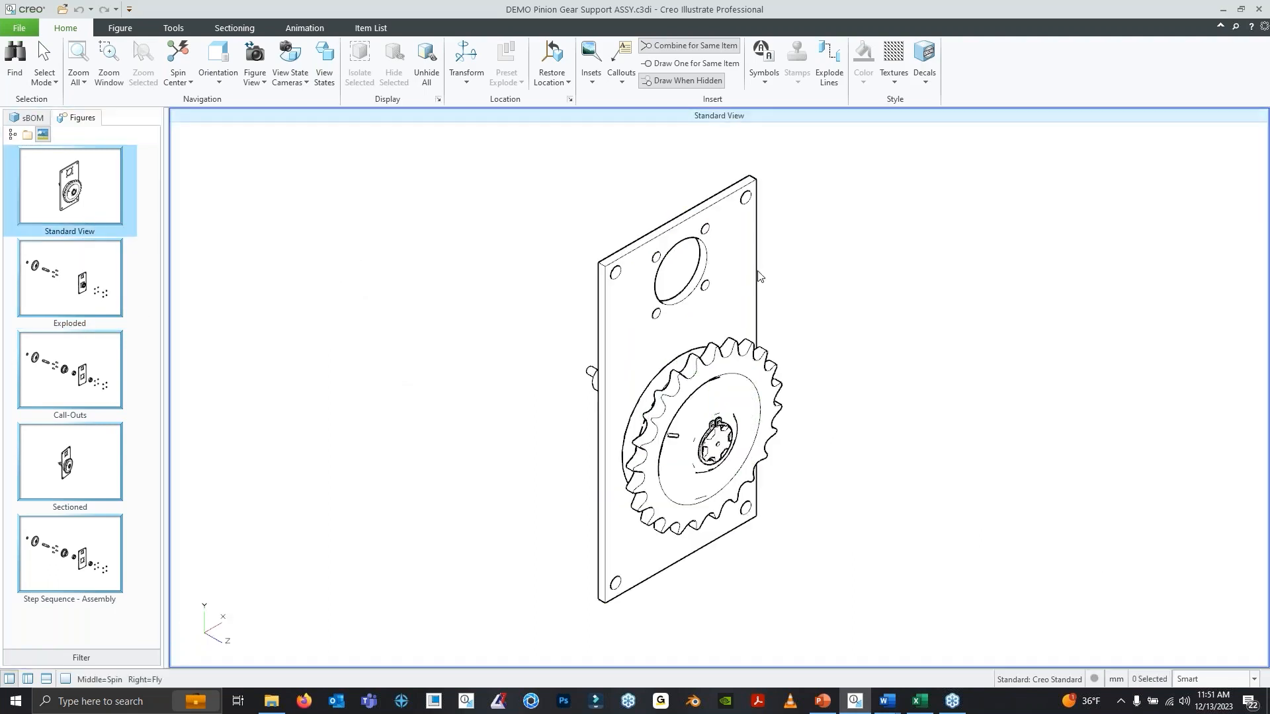
Render the Standard View figure as Shaded with Edges and switch it back to HLR
{"action": "right_click", "coordinate": [873, 237]}
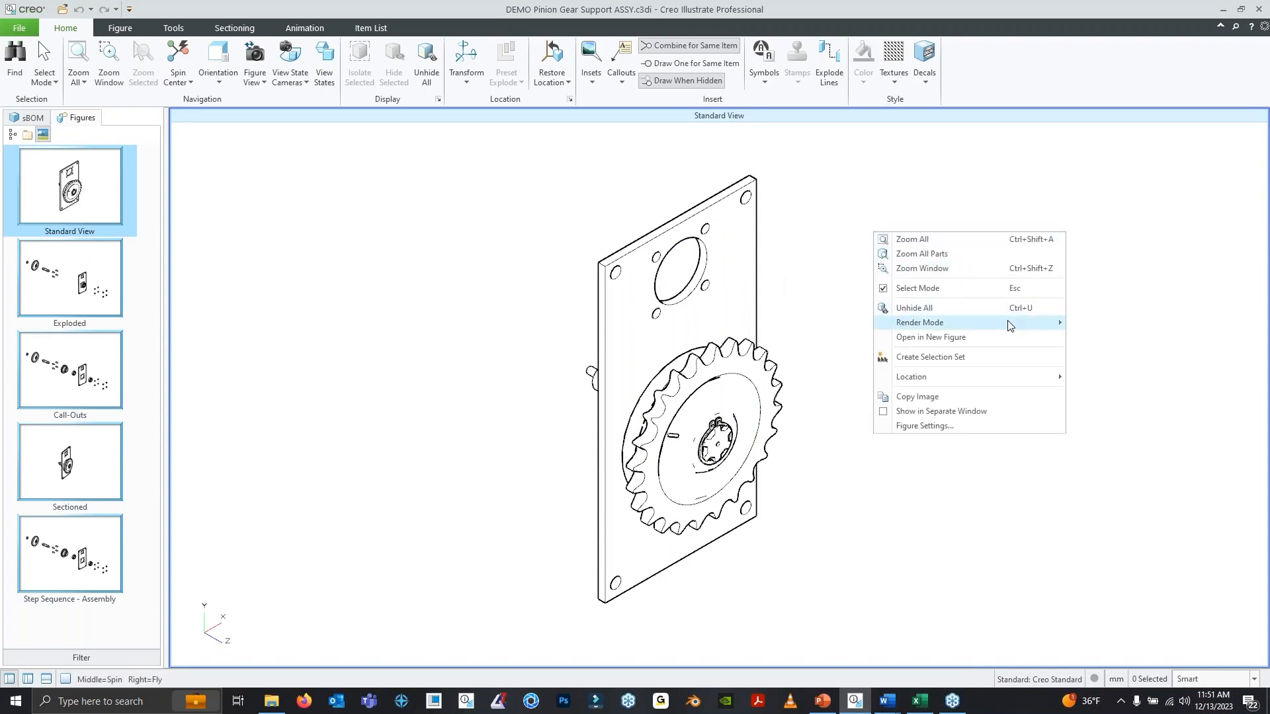
{"action": "mouse_move", "coordinate": [926, 322]}
{"action": "mouse_move", "coordinate": [1029, 322]}
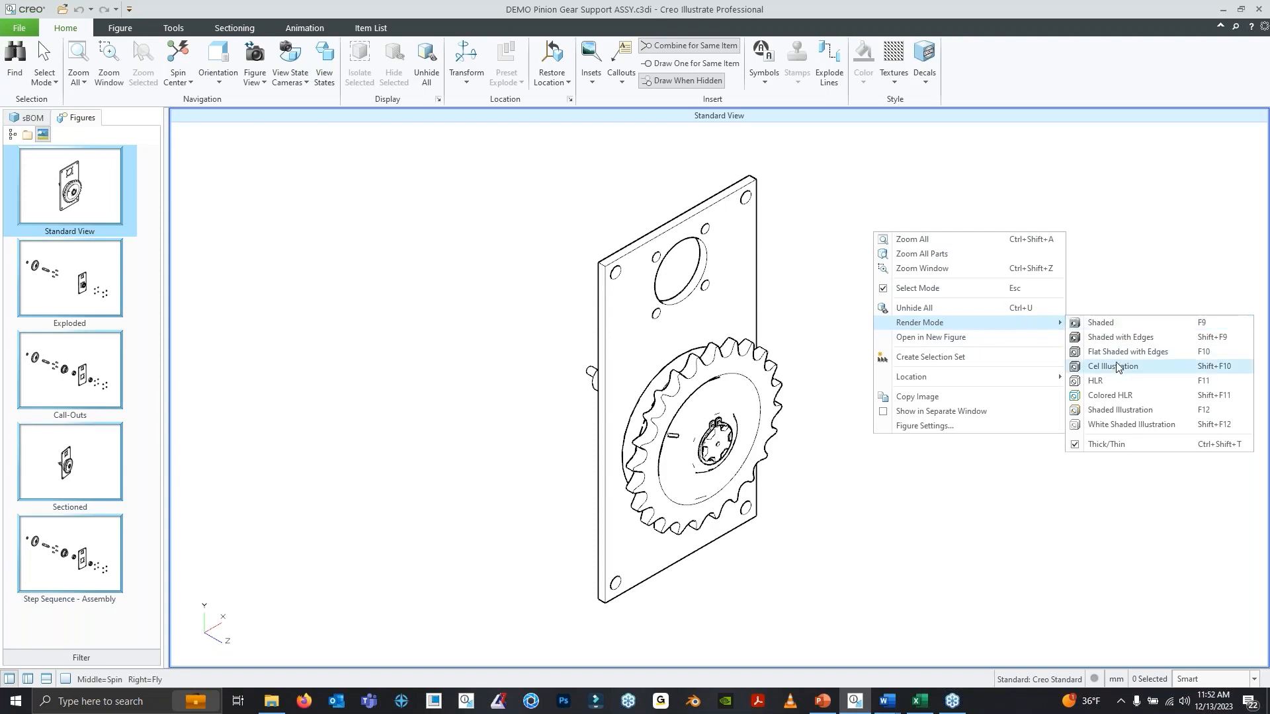
{"action": "left_click", "coordinate": [1114, 339]}
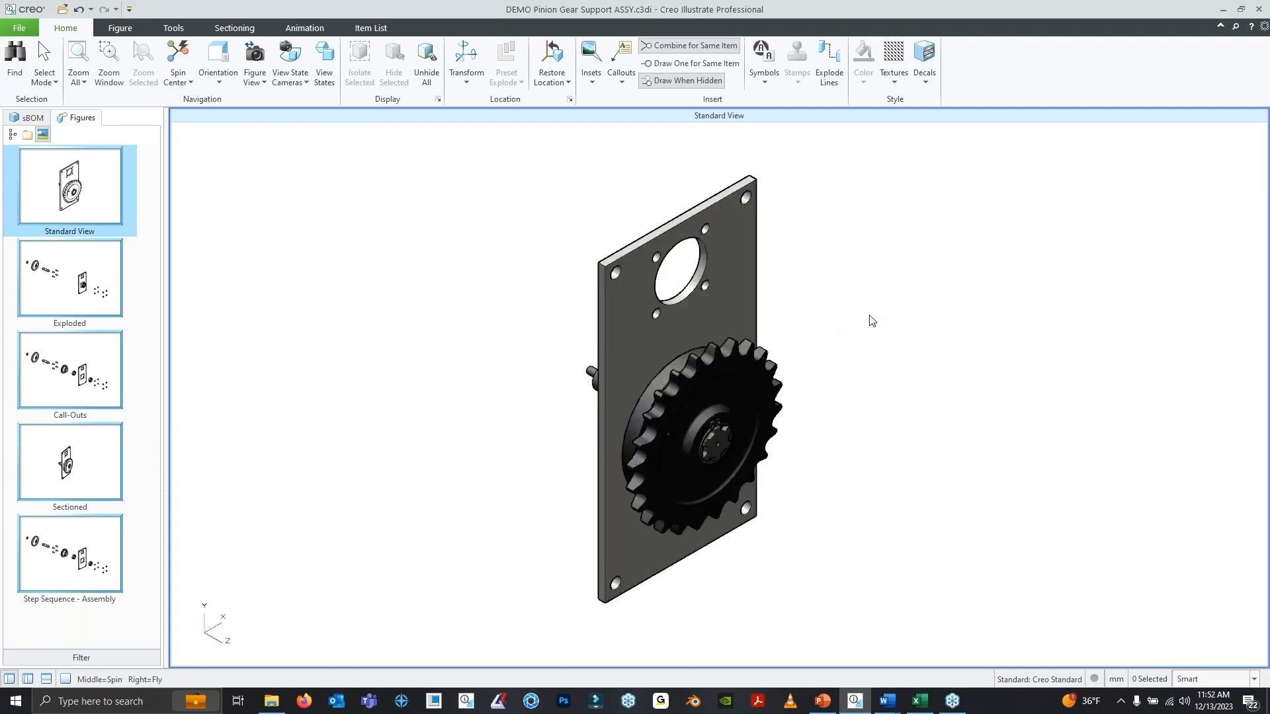
{"action": "right_click", "coordinate": [832, 229]}
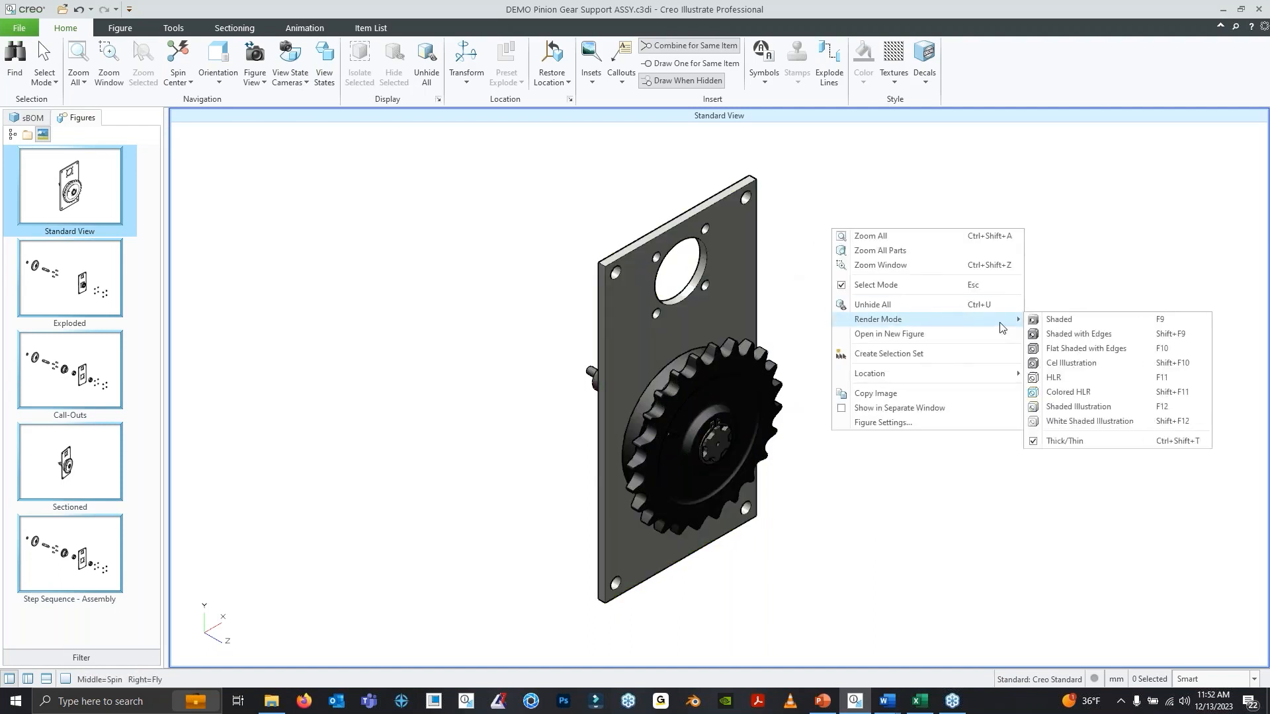
{"action": "left_click", "coordinate": [1108, 378]}
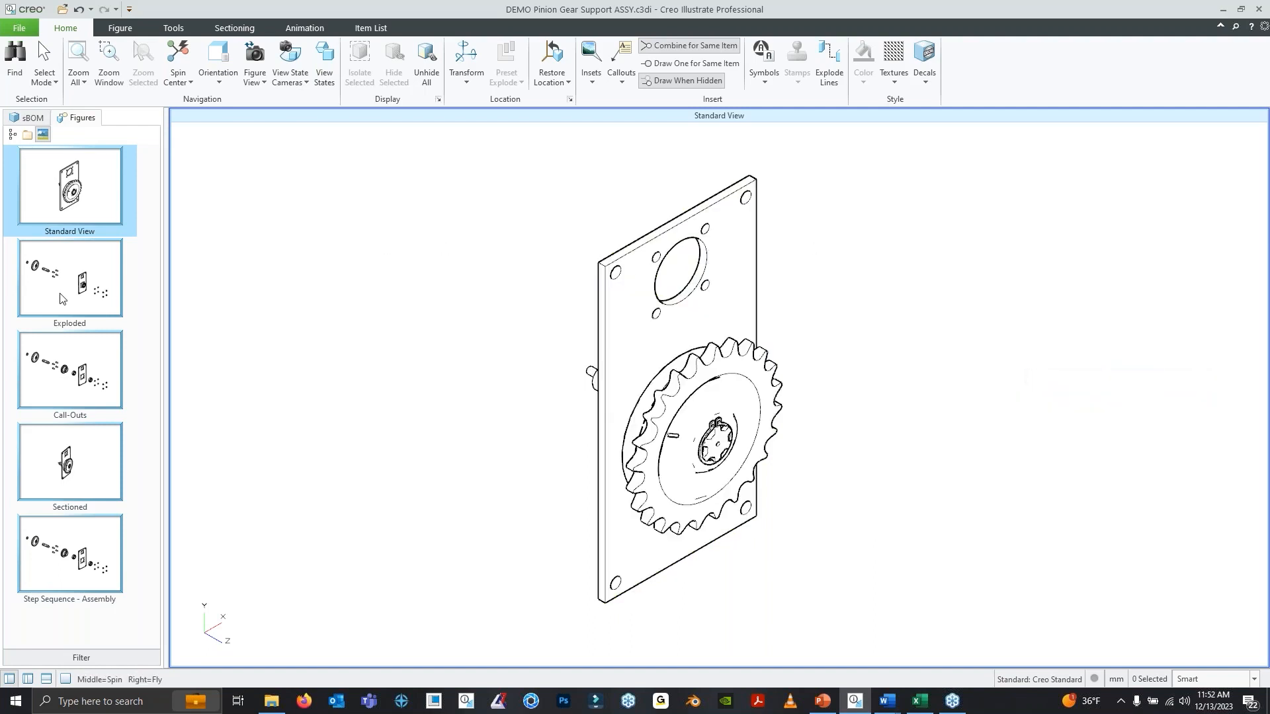
Check the duplicate, rename and delete options of the Standard View figure and open the Exploded figure
{"action": "right_click", "coordinate": [63, 199]}
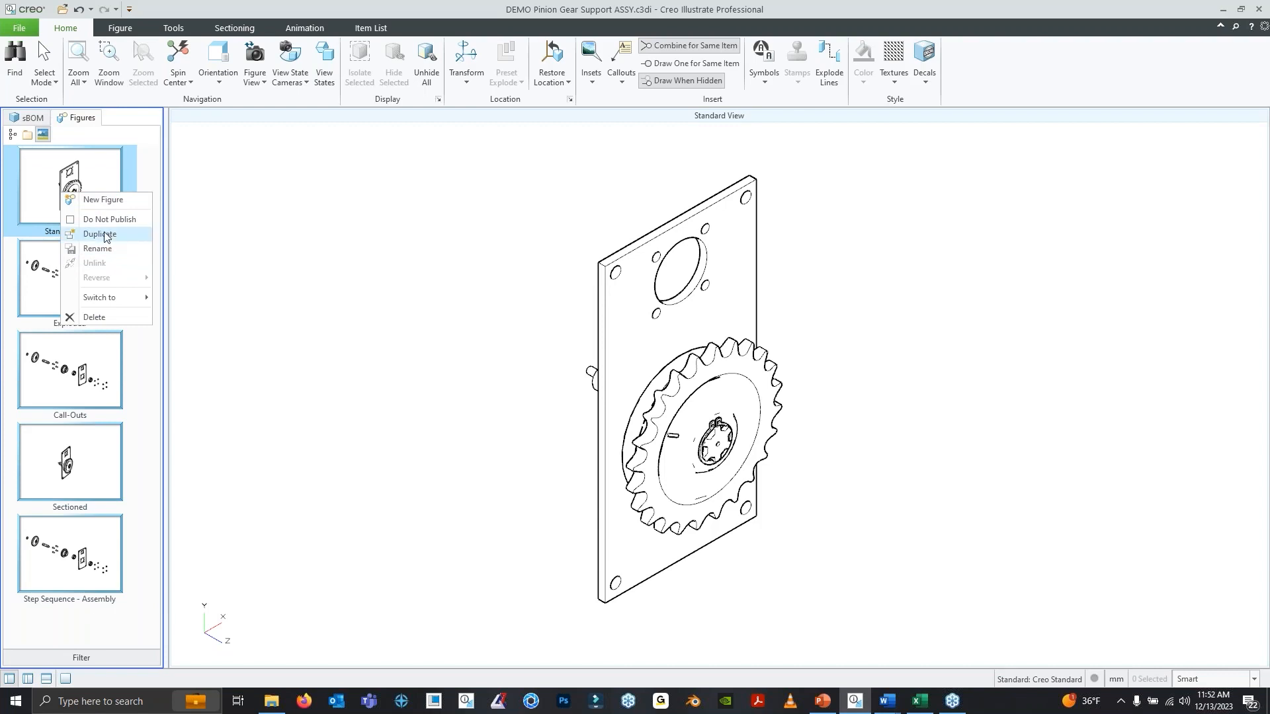
{"action": "left_click", "coordinate": [144, 391]}
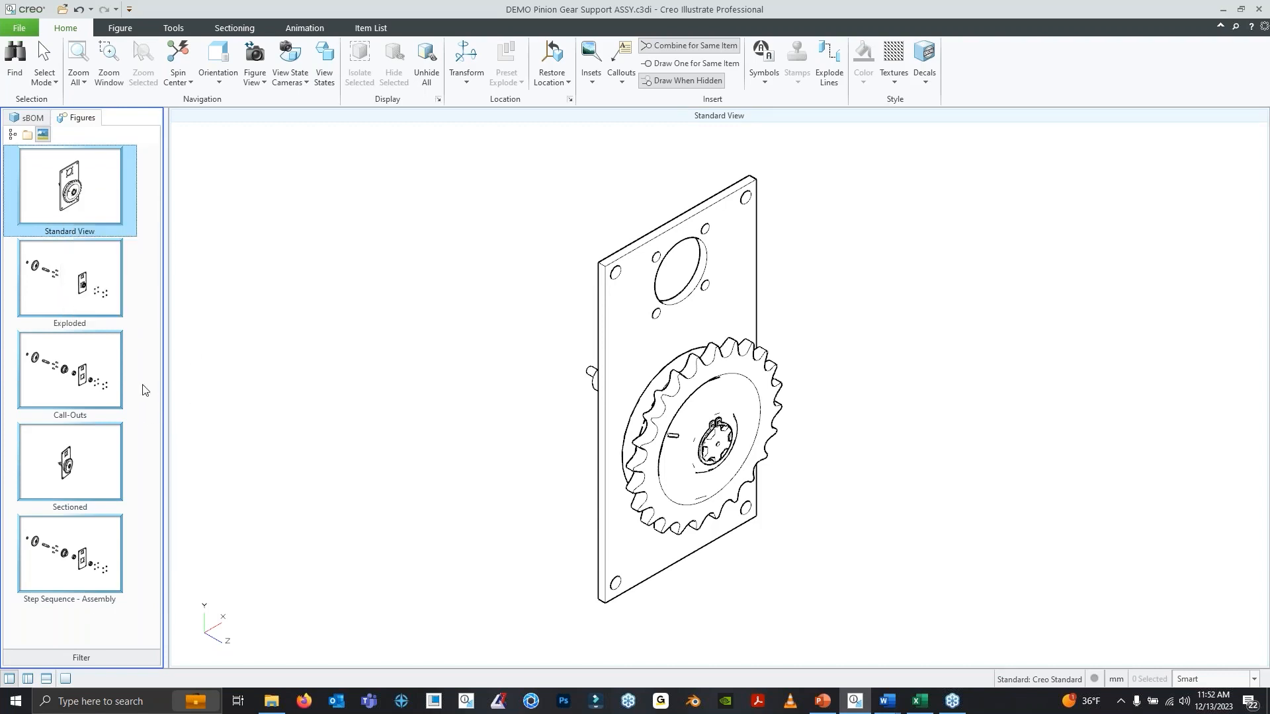
{"action": "left_click", "coordinate": [89, 306]}
{"action": "right_click", "coordinate": [86, 295]}
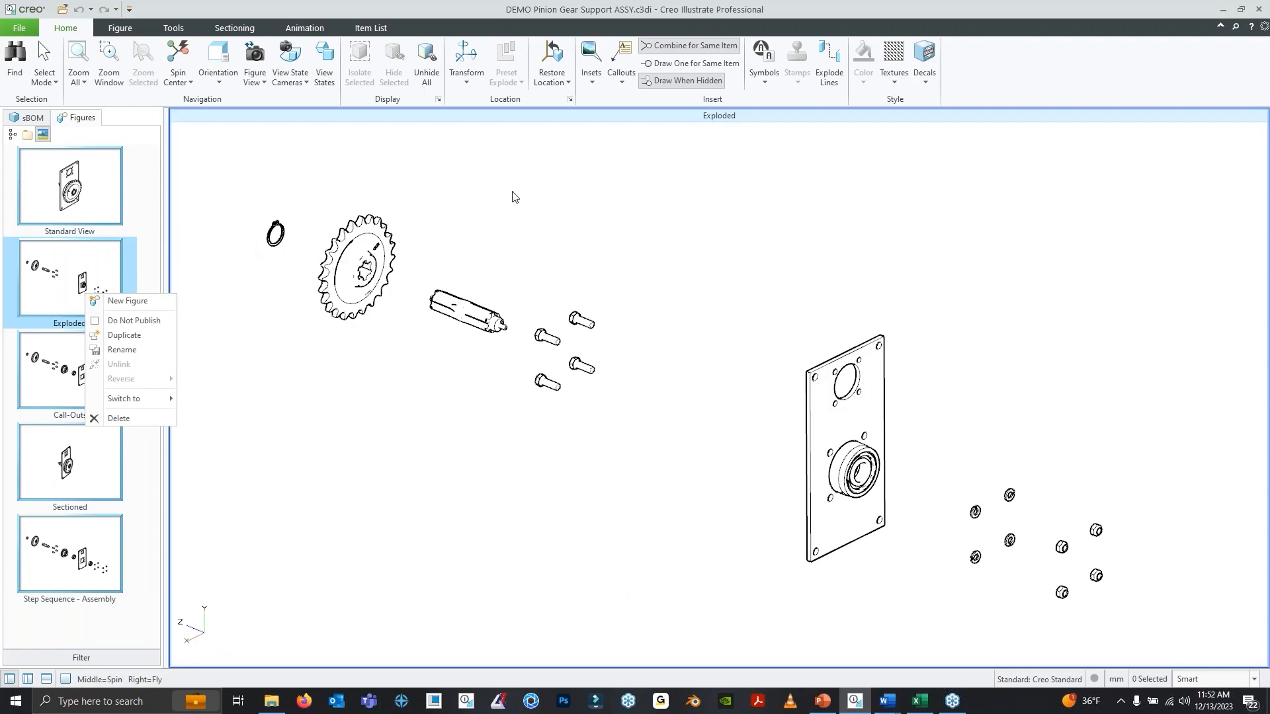
{"action": "left_click", "coordinate": [488, 197]}
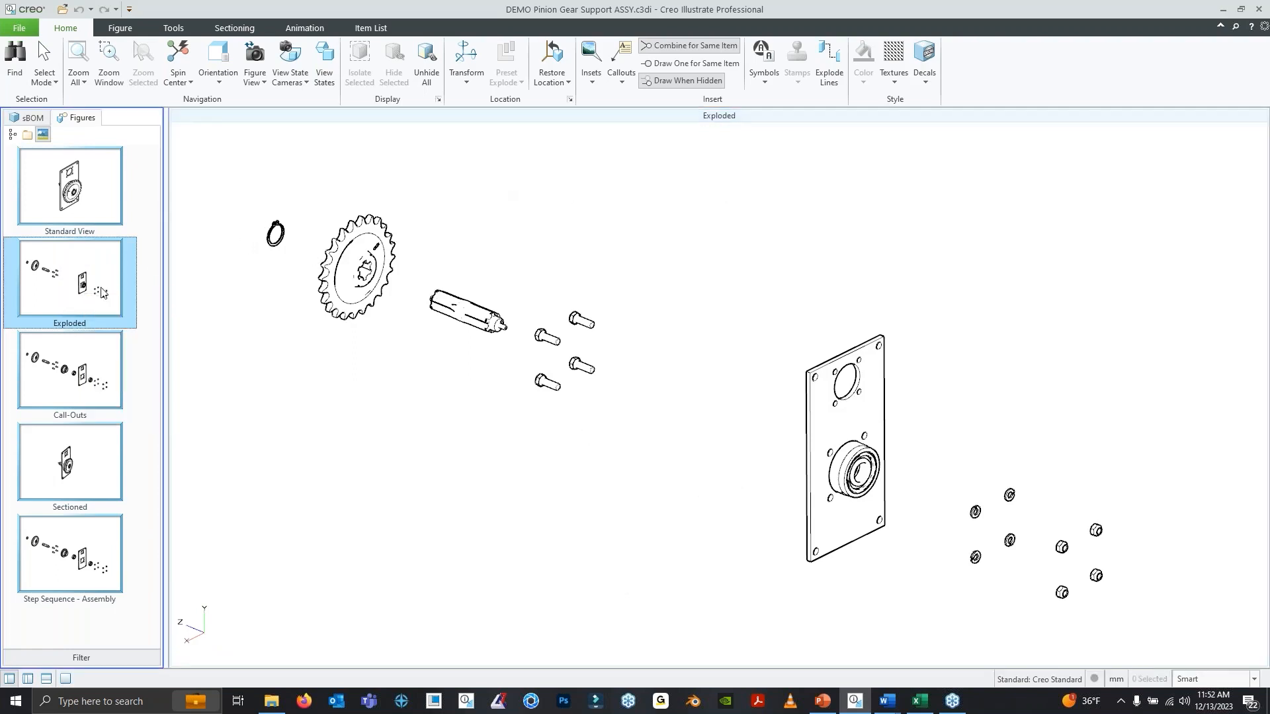
Spin the Exploded figure to another angle and restore its saved figure view
{"action": "left_click", "coordinate": [254, 81]}
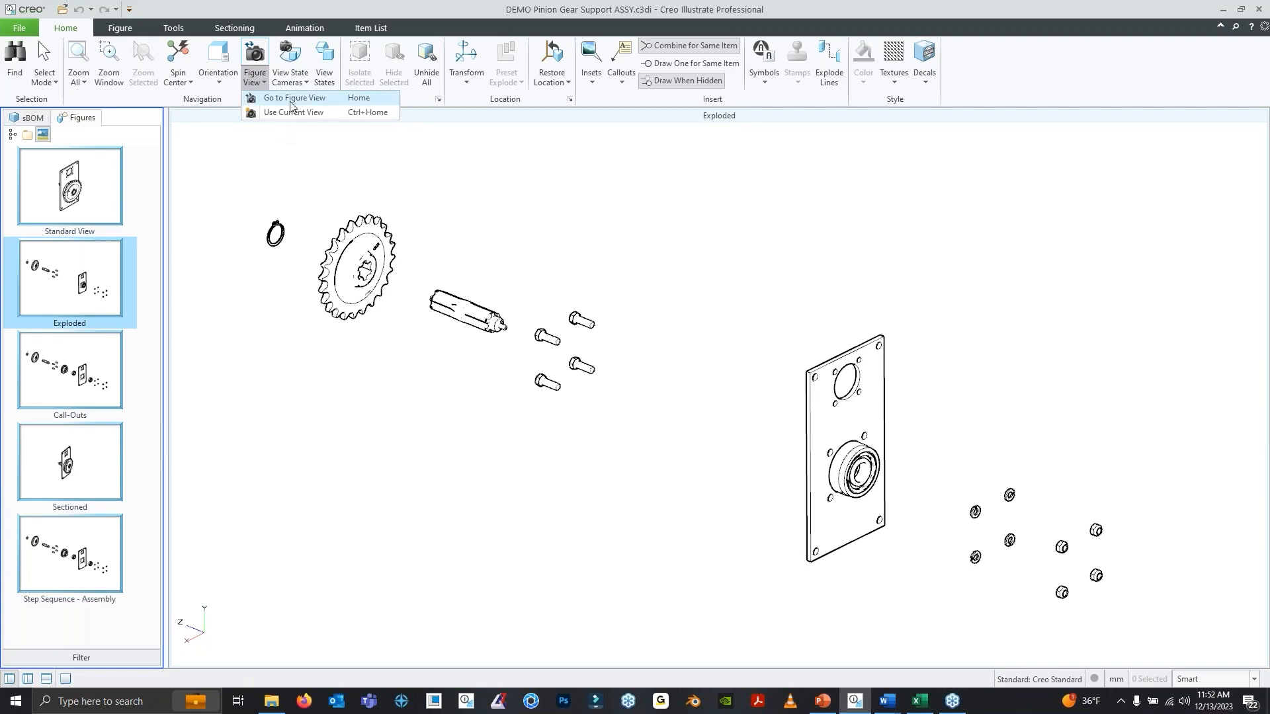
{"action": "middle_click_drag", "start_coordinate": [572, 263], "coordinate": [425, 158]}
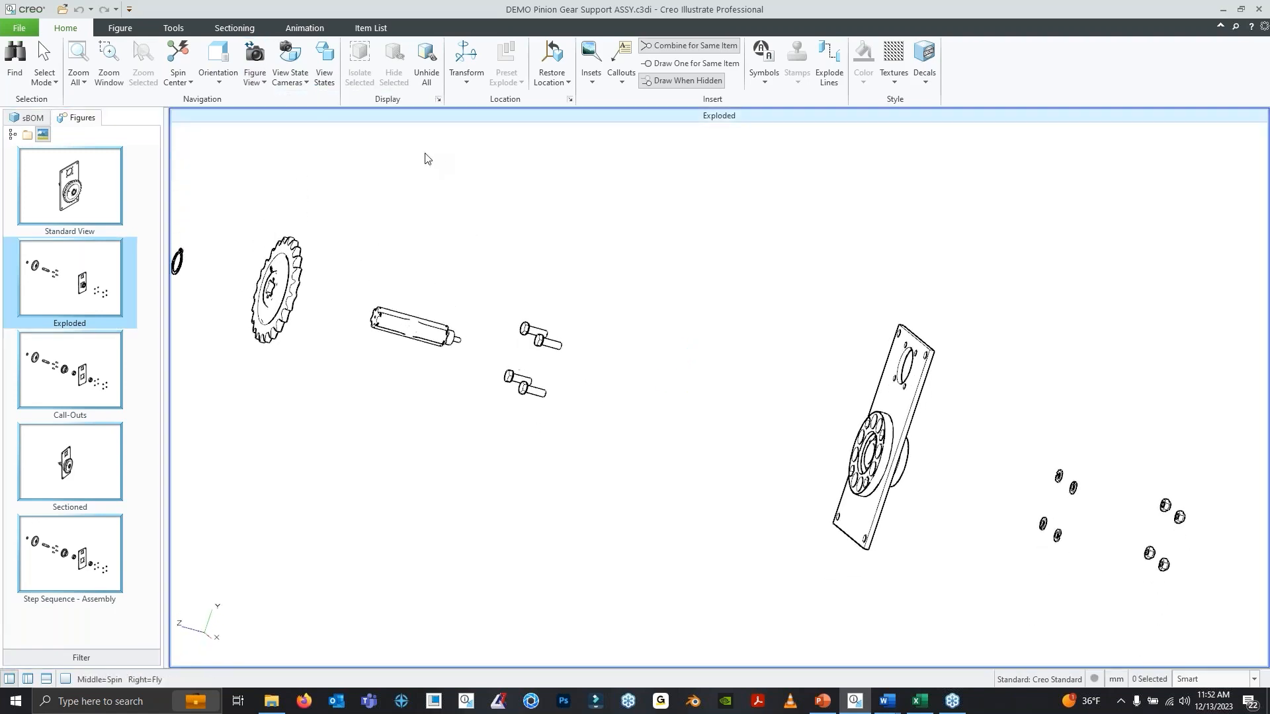
{"action": "left_click", "coordinate": [255, 74]}
{"action": "left_click", "coordinate": [291, 99]}
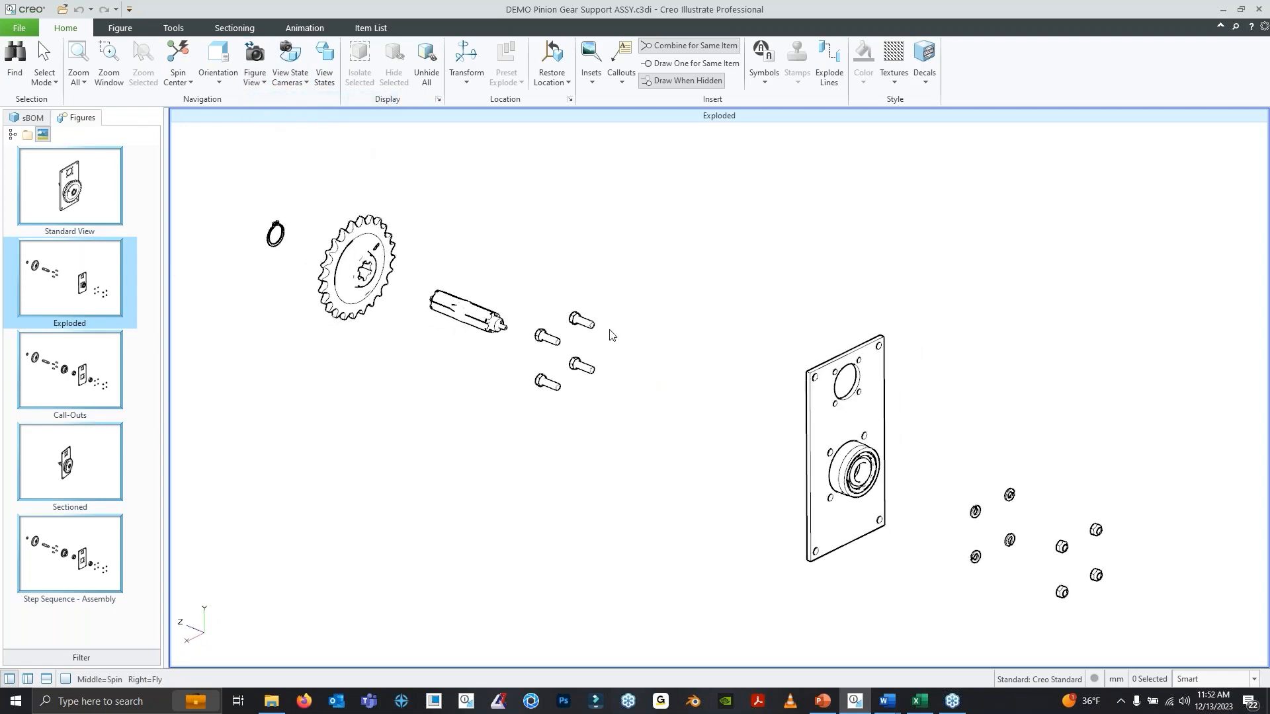
Inspect the exploded parts from several angles and distances, and check the available preset orientations
{"action": "scroll", "coordinate": [642, 374], "scroll_direction": "down", "scroll_amount": 3}
{"action": "scroll", "coordinate": [643, 374], "scroll_direction": "up", "scroll_amount": 2}
{"action": "middle_click_drag", "start_coordinate": [645, 381], "coordinate": [751, 447]}
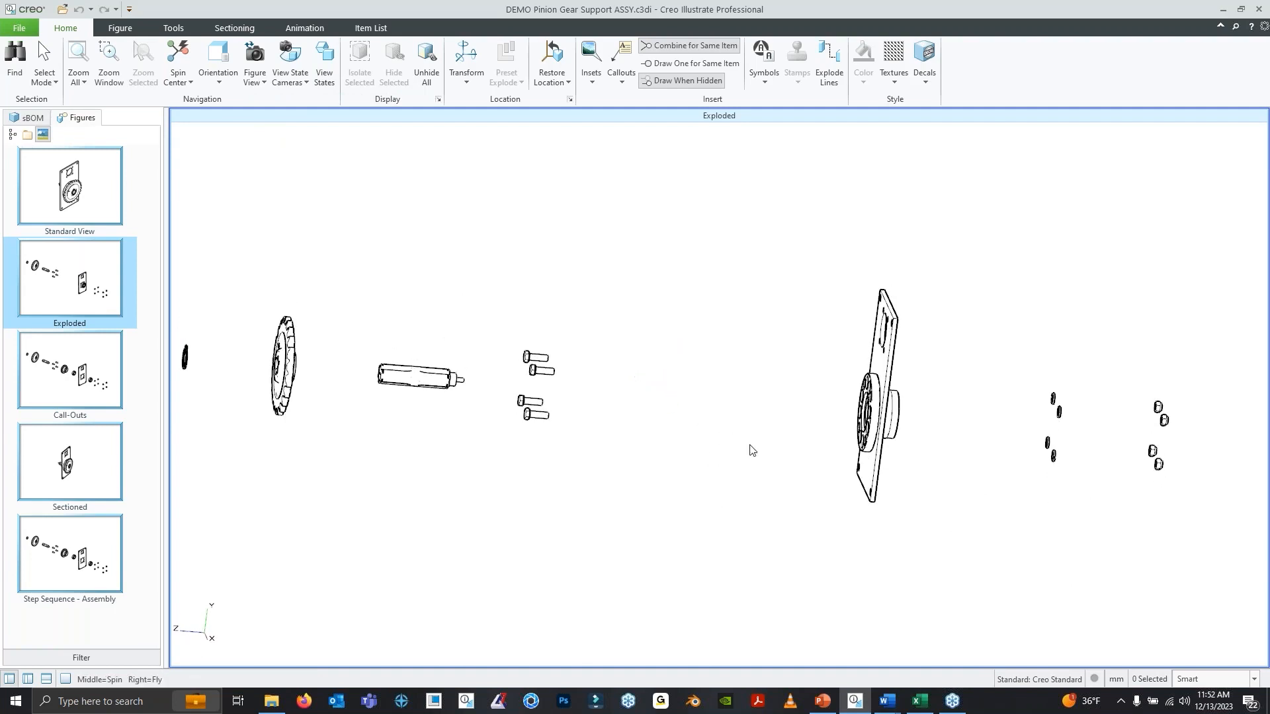
{"action": "scroll", "coordinate": [551, 397], "scroll_direction": "down", "scroll_amount": 1}
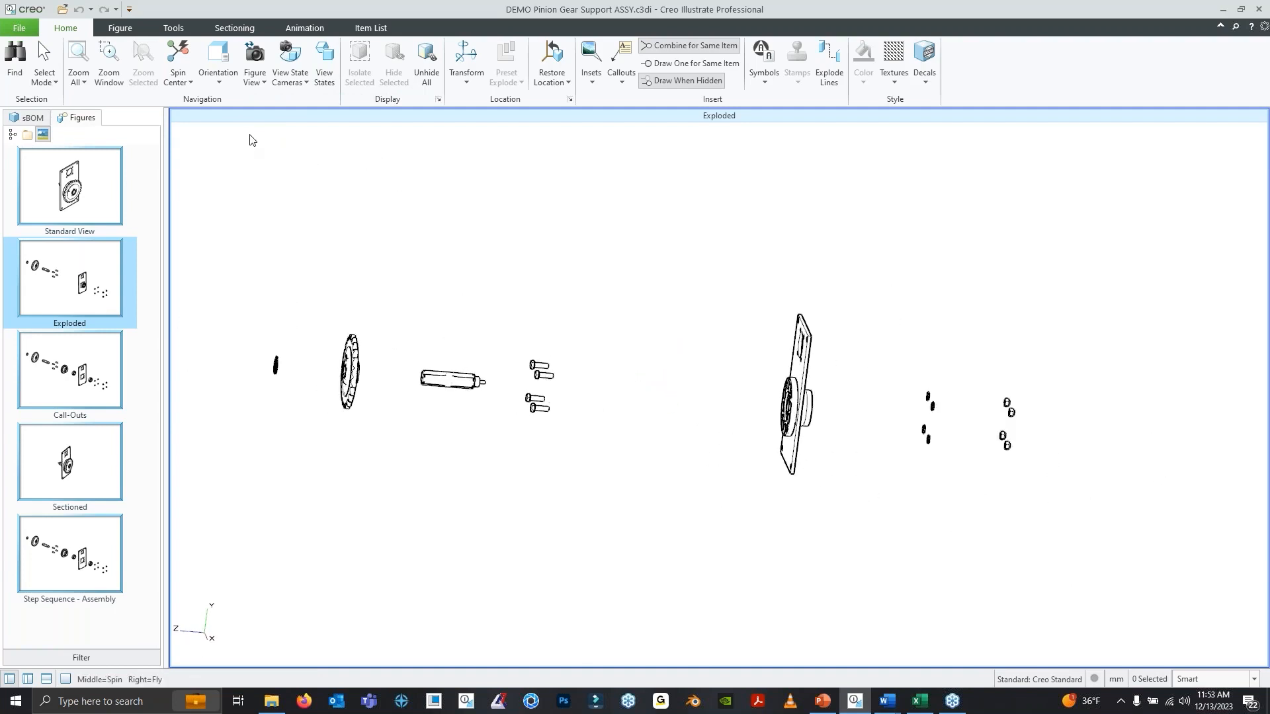
{"action": "left_click", "coordinate": [220, 78]}
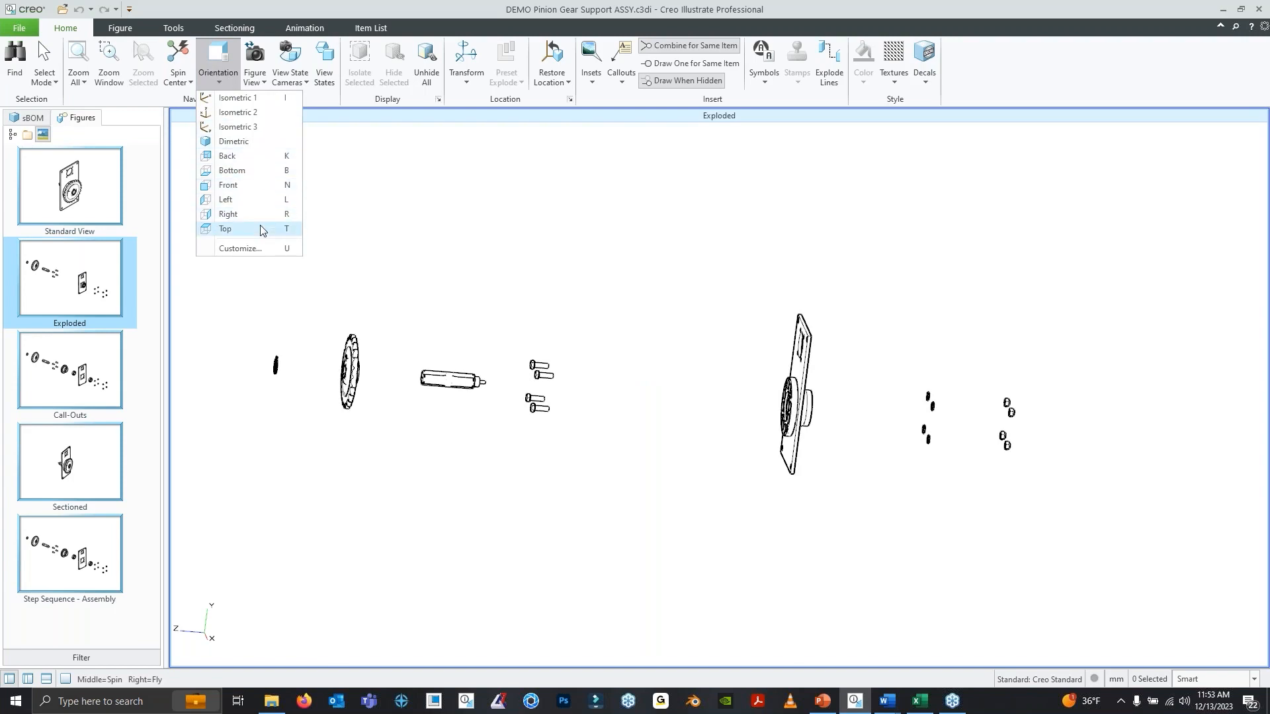
{"action": "middle_click_drag", "start_coordinate": [590, 361], "coordinate": [675, 426]}
{"action": "scroll", "coordinate": [563, 370], "scroll_direction": "up", "scroll_amount": 3}
{"action": "middle_click_drag", "start_coordinate": [646, 442], "coordinate": [506, 385]}
{"action": "scroll", "coordinate": [608, 381], "scroll_direction": "down", "scroll_amount": 2}
{"action": "scroll", "coordinate": [608, 380], "scroll_direction": "up", "scroll_amount": 2}
{"action": "middle_click_drag", "start_coordinate": [608, 385], "coordinate": [686, 410]}
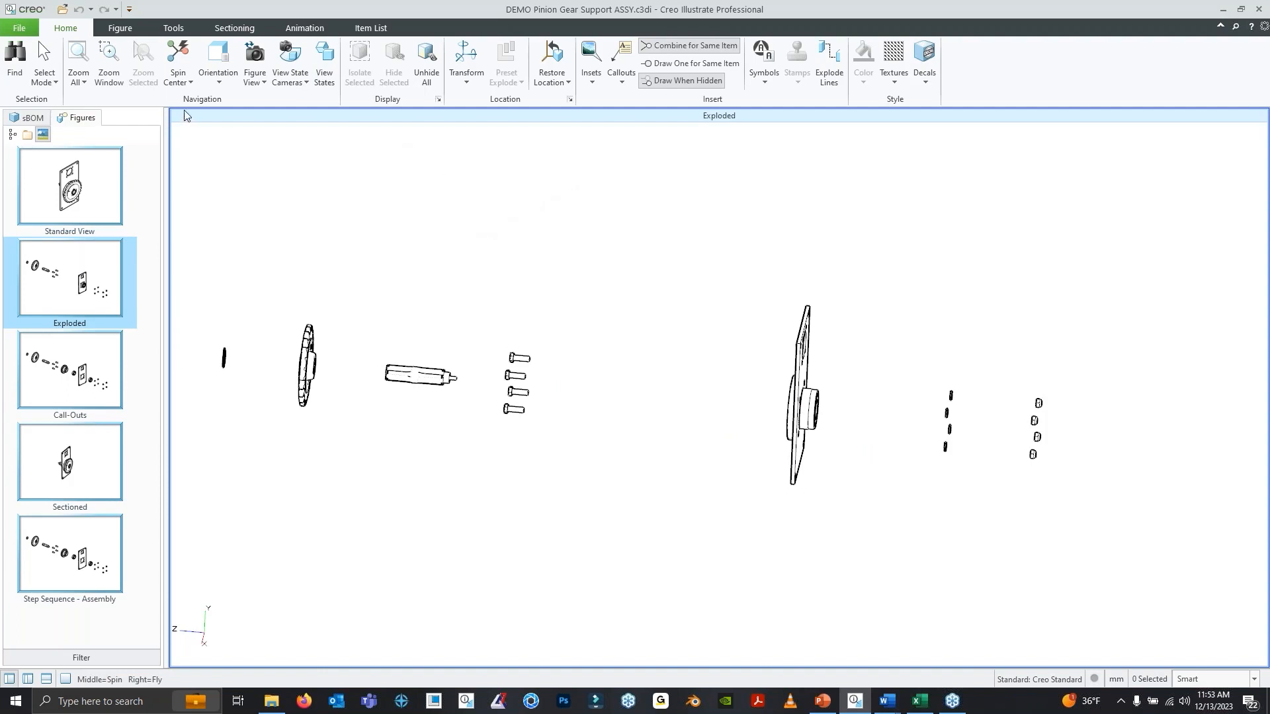
{"action": "mouse_move", "coordinate": [677, 368]}
{"action": "middle_mouse_down"}
{"action": "mouse_move", "coordinate": [708, 360]}
{"action": "mouse_move", "coordinate": [708, 400]}
{"action": "mouse_move", "coordinate": [681, 391]}
{"action": "mouse_move", "coordinate": [668, 357]}
{"action": "mouse_move", "coordinate": [675, 374]}
{"action": "middle_mouse_up"}
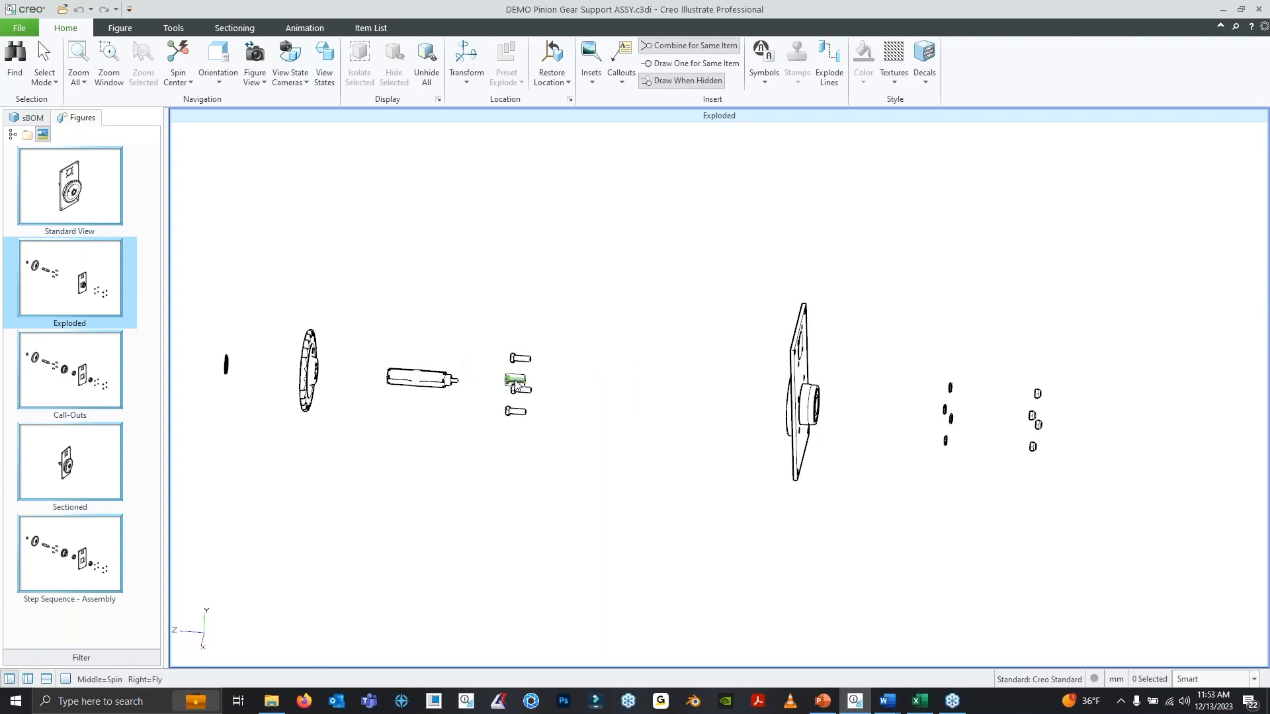
Examine the sBOM parts under assembly 55-020320-009.ASM by highlighting several in the model, and return to the figures list
{"action": "left_click", "coordinate": [31, 119]}
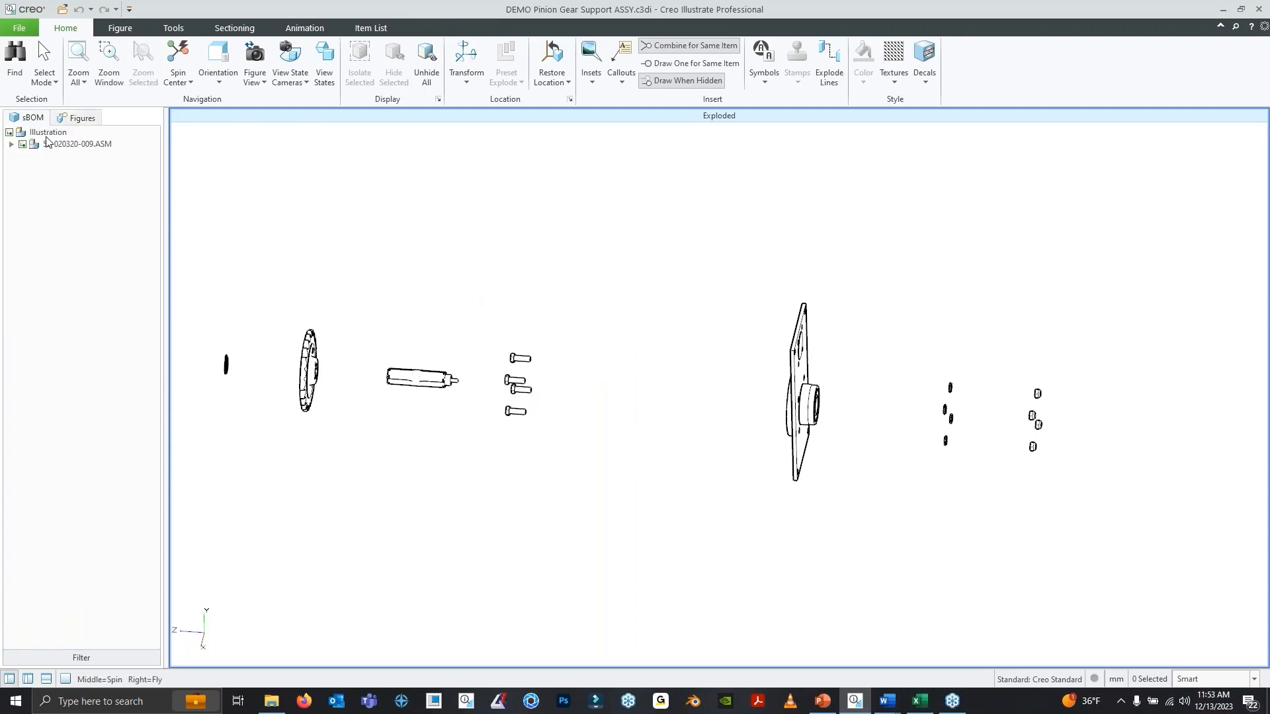
{"action": "left_click", "coordinate": [11, 145]}
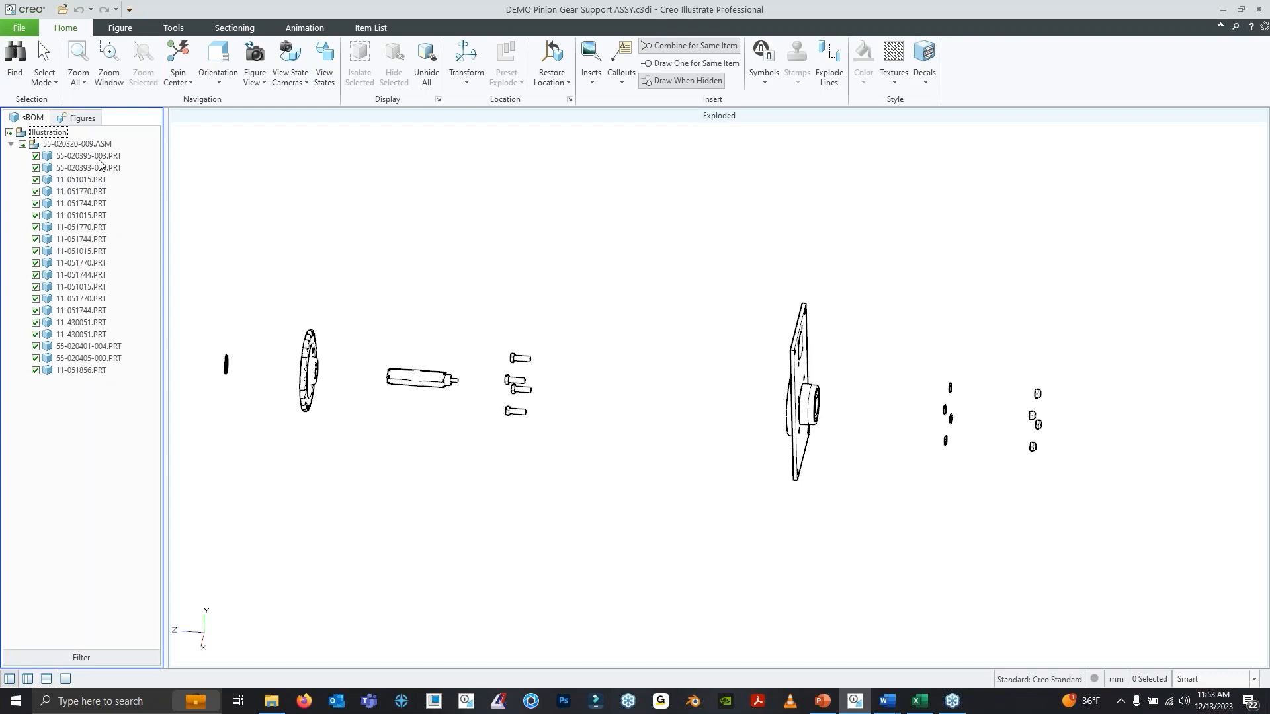
{"action": "left_click", "coordinate": [80, 156]}
{"action": "left_click", "coordinate": [84, 180]}
{"action": "left_click", "coordinate": [84, 239]}
{"action": "left_click", "coordinate": [91, 299]}
{"action": "left_click", "coordinate": [90, 358]}
{"action": "left_click", "coordinate": [93, 275]}
{"action": "left_click", "coordinate": [93, 227]}
{"action": "left_click", "coordinate": [79, 192]}
{"action": "middle_click_drag", "start_coordinate": [879, 473], "coordinate": [562, 390]}
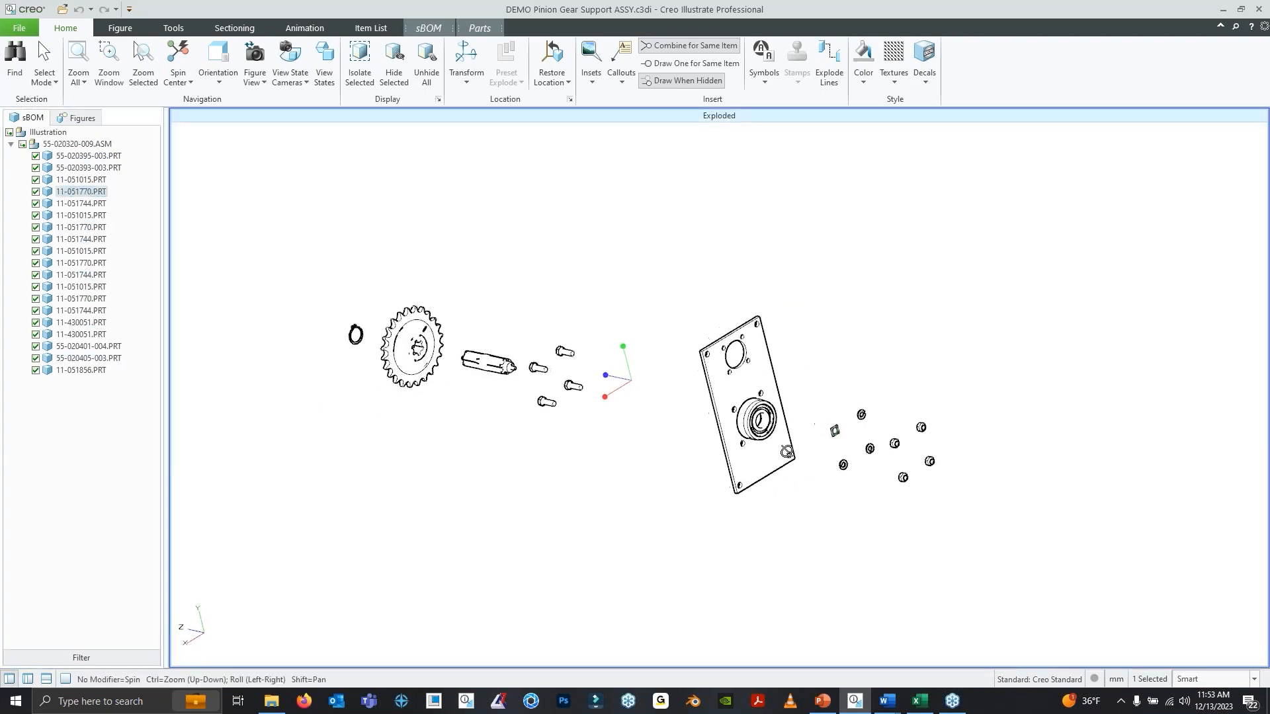
{"action": "left_click", "coordinate": [90, 312]}
{"action": "left_click", "coordinate": [708, 232]}
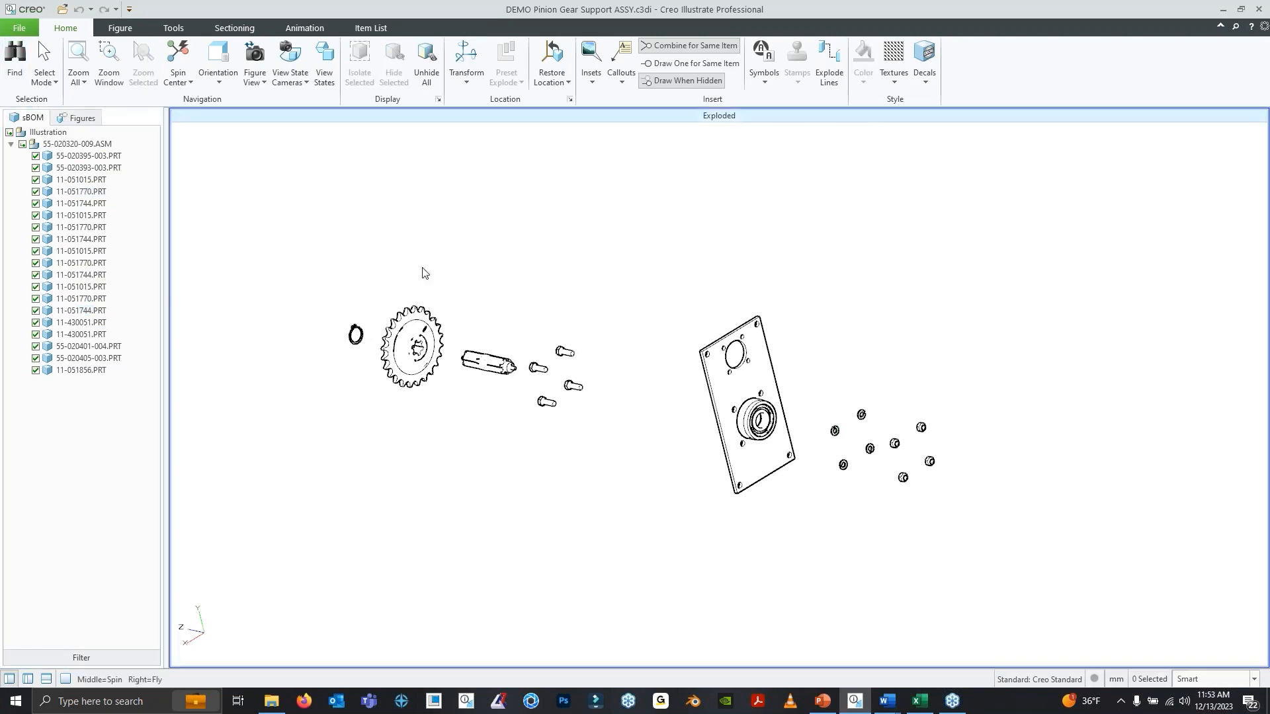
{"action": "left_click", "coordinate": [82, 118]}
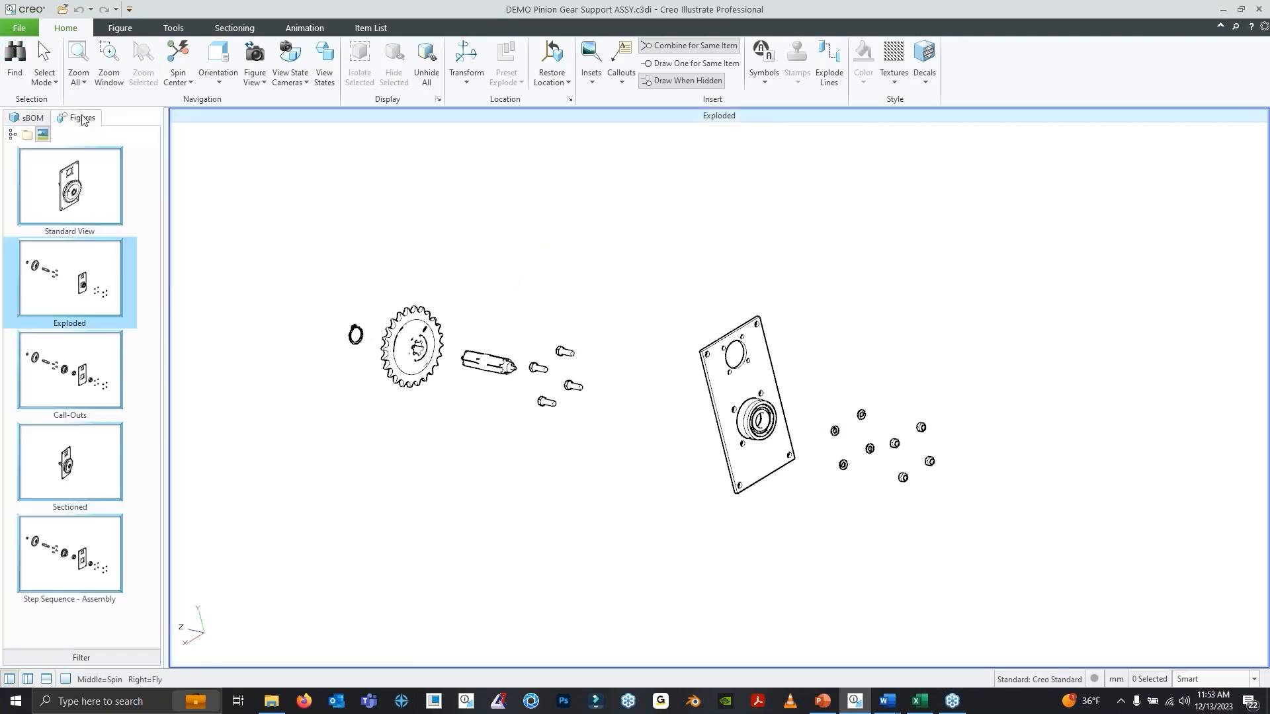
Transform the flanged bearing housing along its axis, moving it out of the plate toward the four bolts
{"action": "middle_click_drag", "start_coordinate": [572, 385], "coordinate": [734, 416]}
{"action": "left_click", "coordinate": [824, 369]}
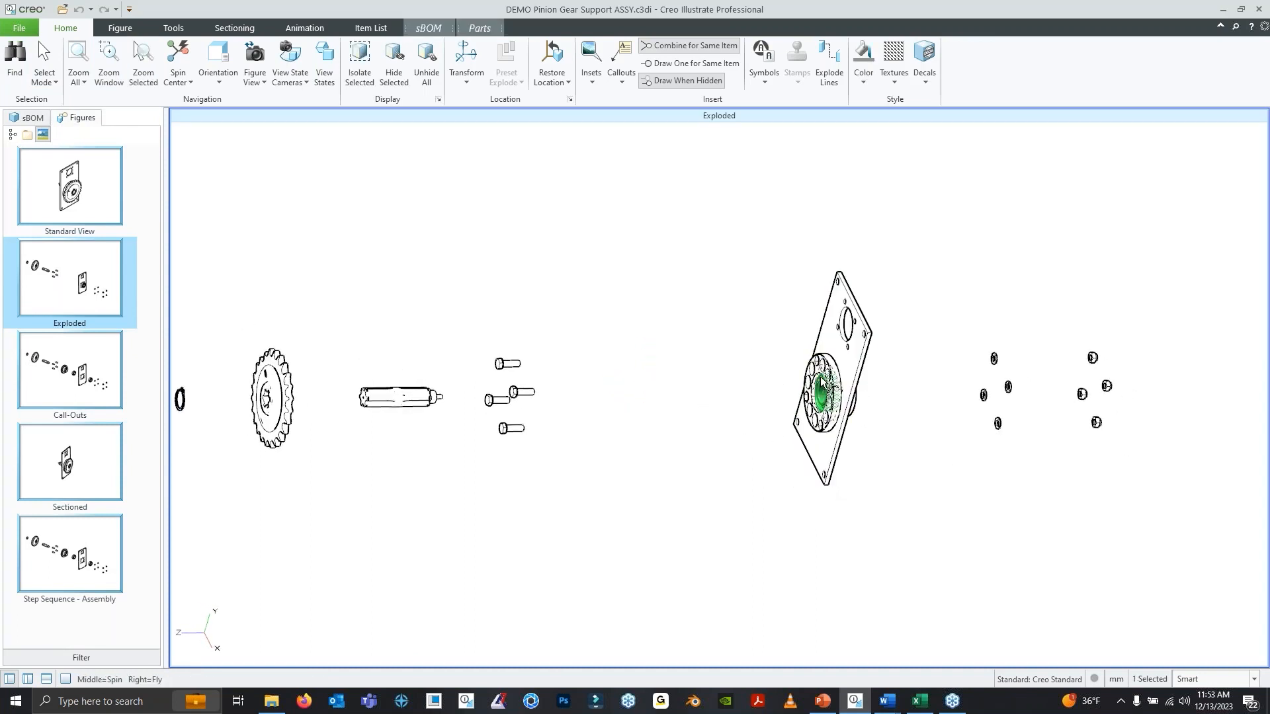
{"action": "left_click", "coordinate": [466, 82]}
{"action": "left_click", "coordinate": [489, 97]}
{"action": "left_click_drag", "start_coordinate": [732, 395], "coordinate": [506, 401]}
{"action": "mouse_move", "coordinate": [753, 423]}
{"action": "middle_mouse_down"}
{"action": "mouse_move", "coordinate": [711, 386]}
{"action": "mouse_move", "coordinate": [751, 434]}
{"action": "mouse_move", "coordinate": [760, 423]}
{"action": "middle_mouse_up"}
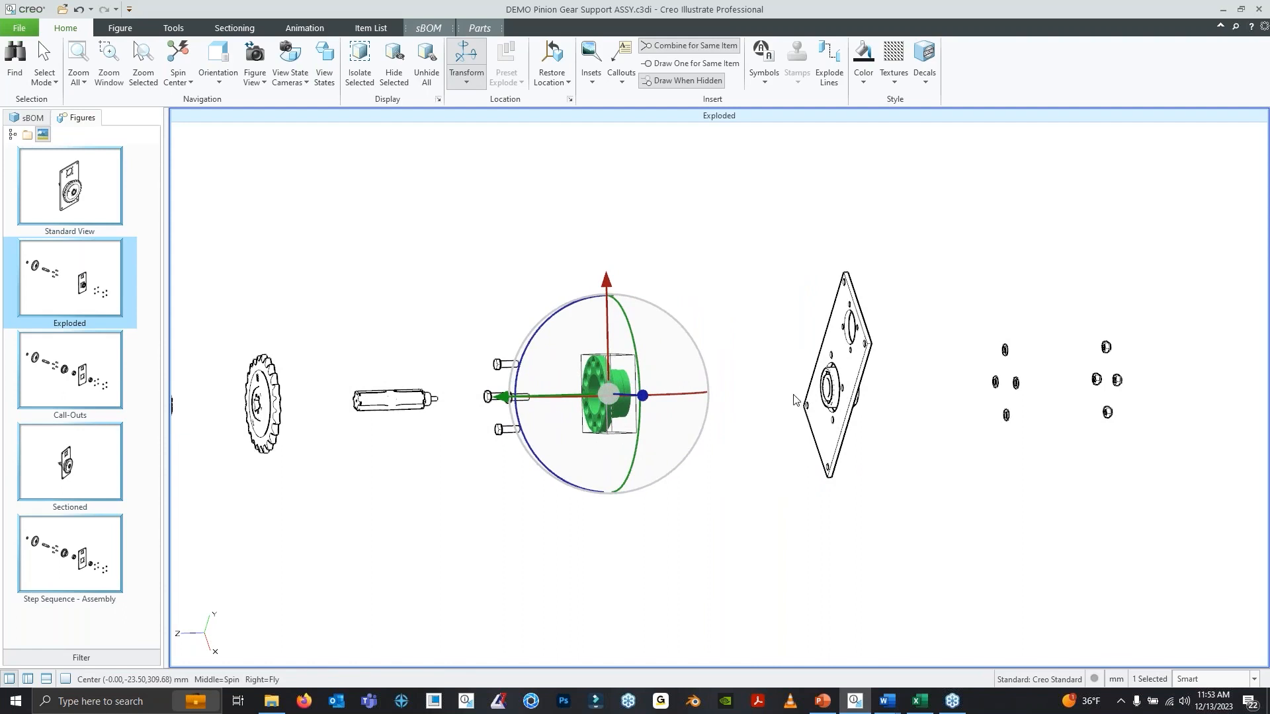
Move one bearing along the axis between the housing and plate, and the other off the plate toward the washers
{"action": "left_click", "coordinate": [829, 387]}
{"action": "left_click_drag", "start_coordinate": [937, 390], "coordinate": [813, 389]}
{"action": "middle_click_drag", "start_coordinate": [663, 368], "coordinate": [621, 405]}
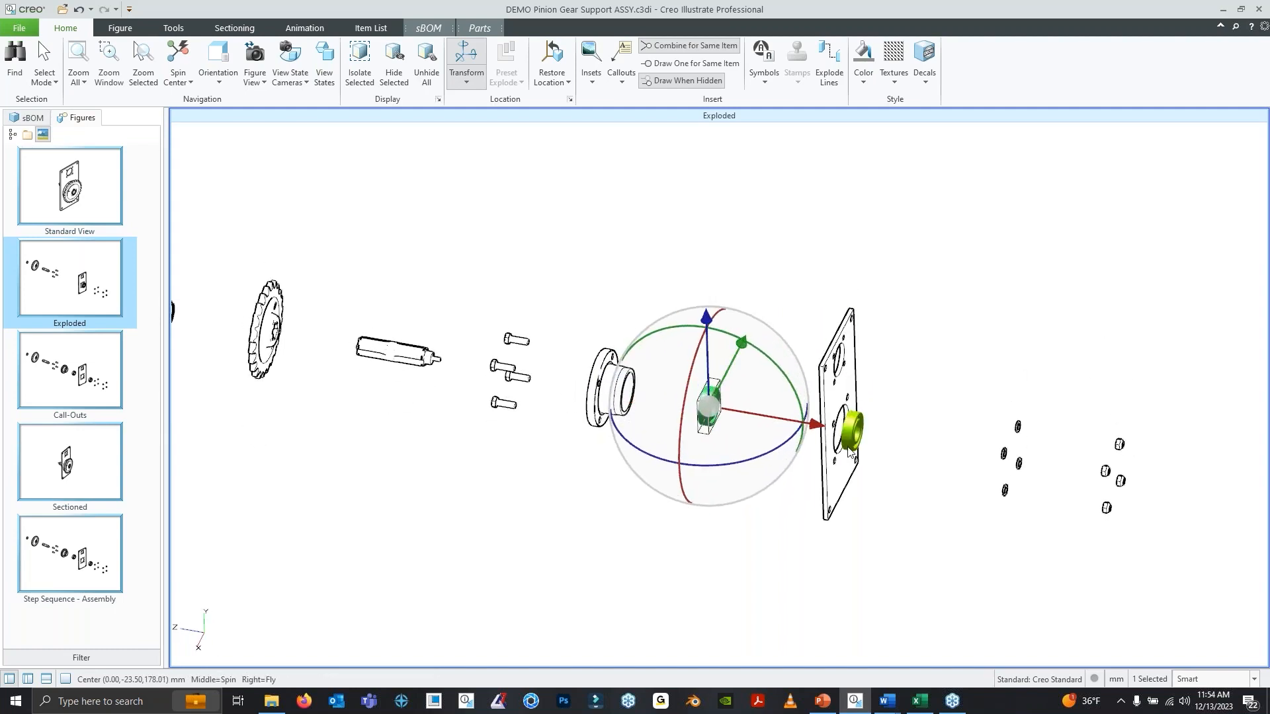
{"action": "left_click", "coordinate": [850, 428]}
{"action": "left_click_drag", "start_coordinate": [743, 421], "coordinate": [730, 401]}
{"action": "scroll", "coordinate": [730, 401], "scroll_direction": "down", "scroll_amount": 2}
{"action": "left_click", "coordinate": [725, 373]}
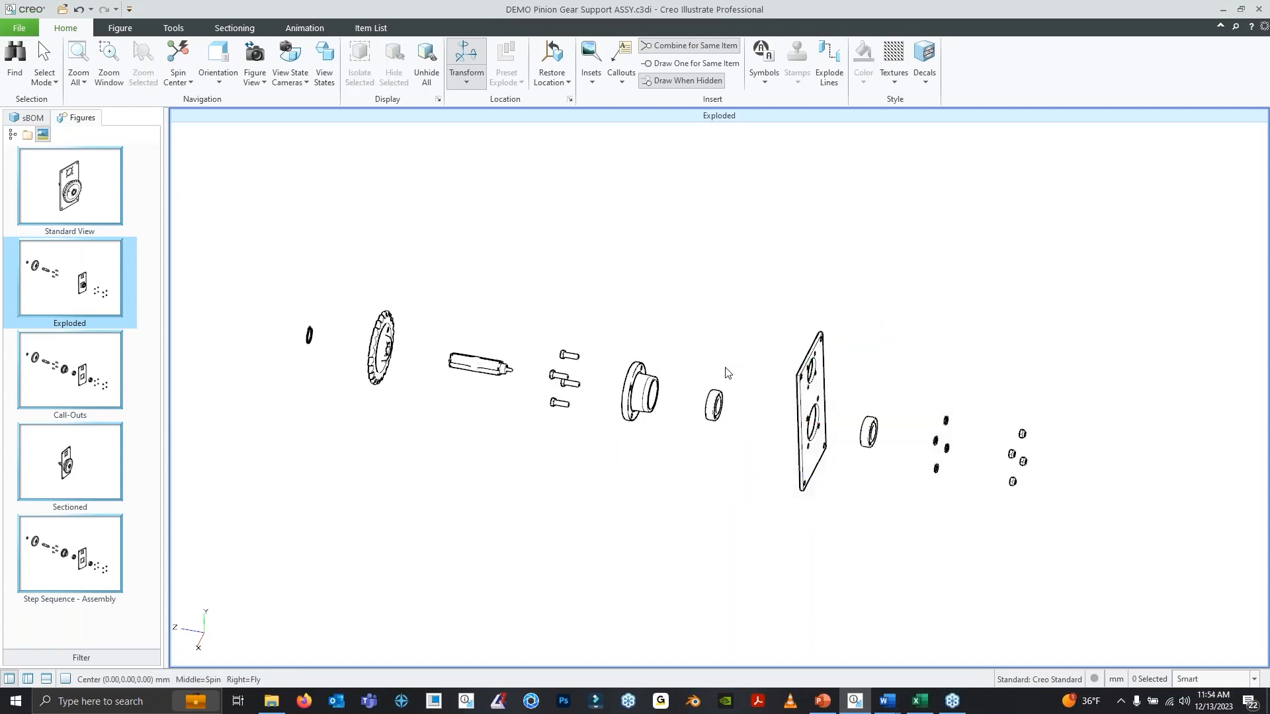
Inspect the spacing of the exploded housing, bearings and plate from several angles
{"action": "left_click", "coordinate": [717, 405]}
{"action": "middle_click_drag", "start_coordinate": [654, 448], "coordinate": [813, 327]}
{"action": "left_click", "coordinate": [907, 388]}
{"action": "middle_click_drag", "start_coordinate": [898, 395], "coordinate": [698, 379]}
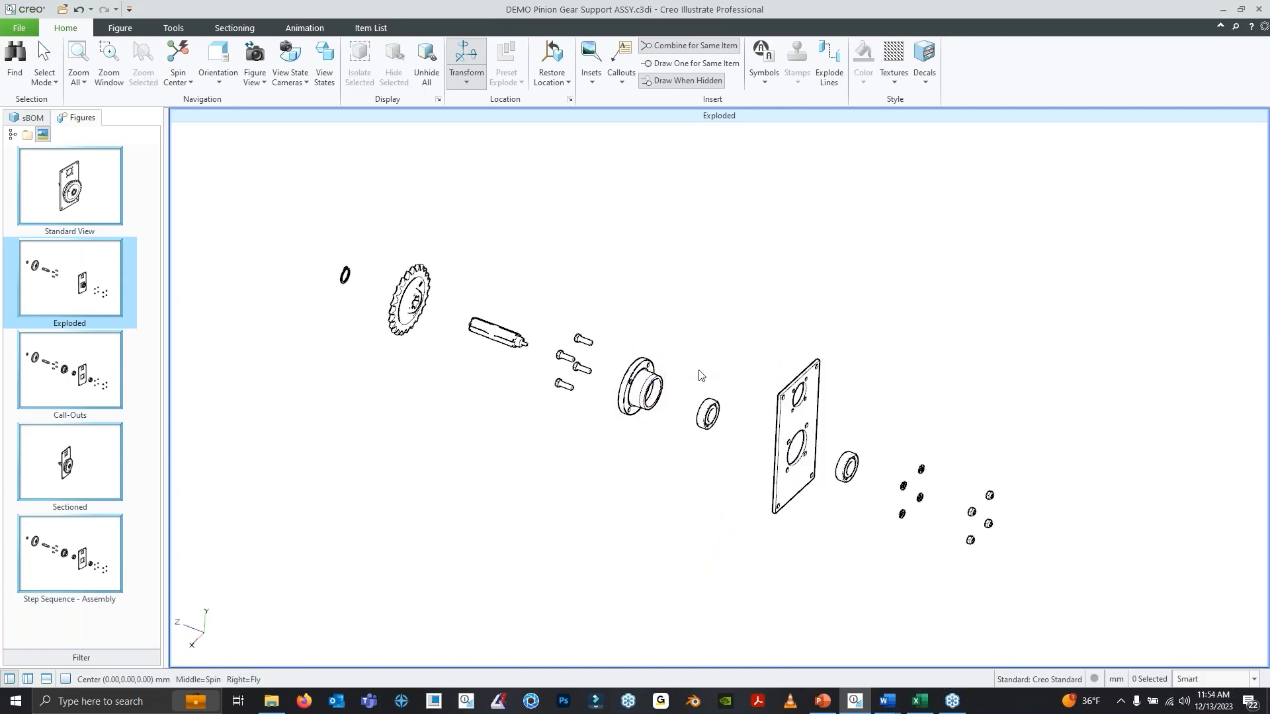
{"action": "middle_click_drag", "start_coordinate": [777, 436], "coordinate": [770, 399]}
{"action": "scroll", "coordinate": [632, 367], "scroll_direction": "up", "scroll_amount": 1}
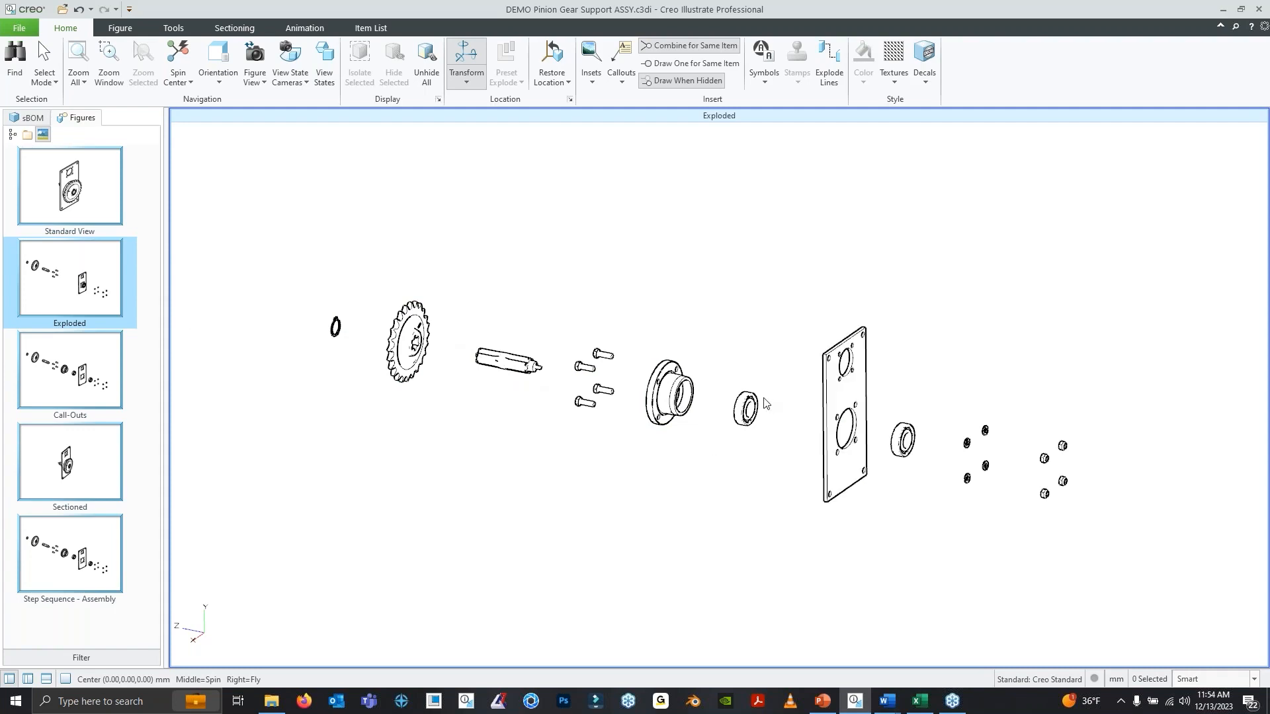
{"action": "left_click", "coordinate": [831, 359]}
{"action": "left_click", "coordinate": [772, 277]}
{"action": "middle_click_drag", "start_coordinate": [731, 306], "coordinate": [708, 326]}
{"action": "middle_click_drag", "start_coordinate": [636, 349], "coordinate": [762, 337]}
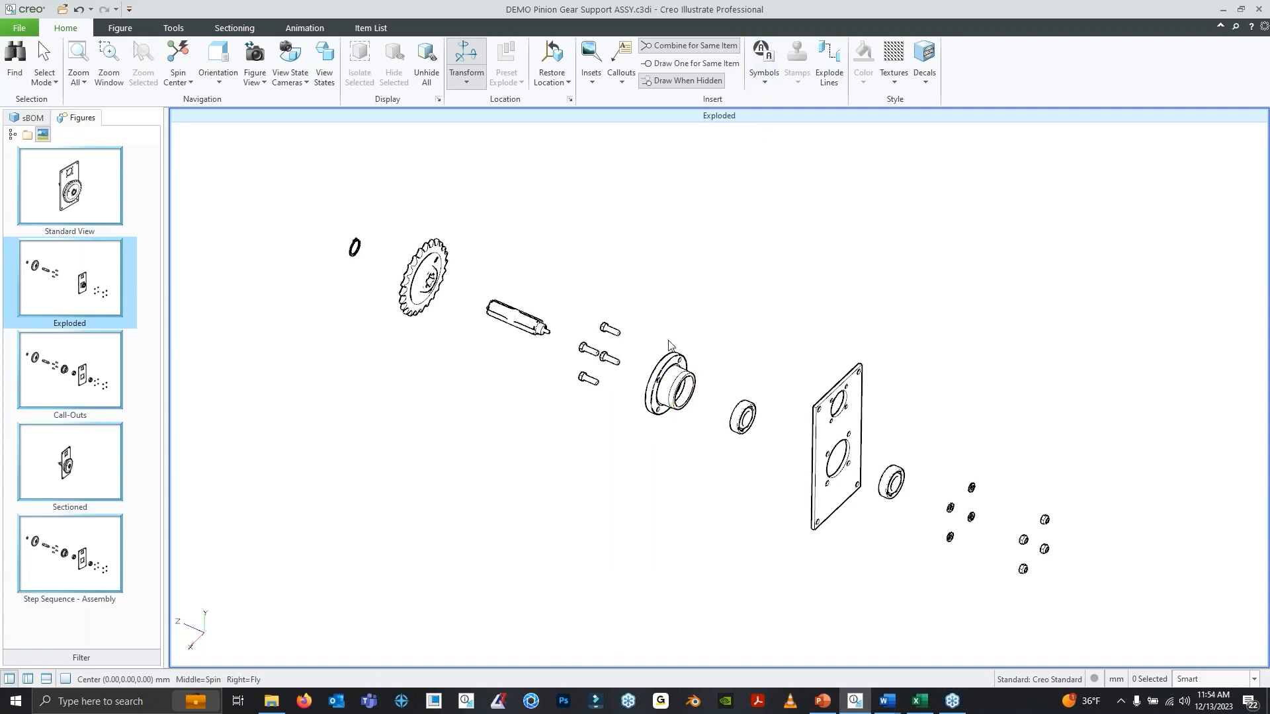
Add explode lines from the four bolts to the plate
{"action": "left_click", "coordinate": [593, 357]}
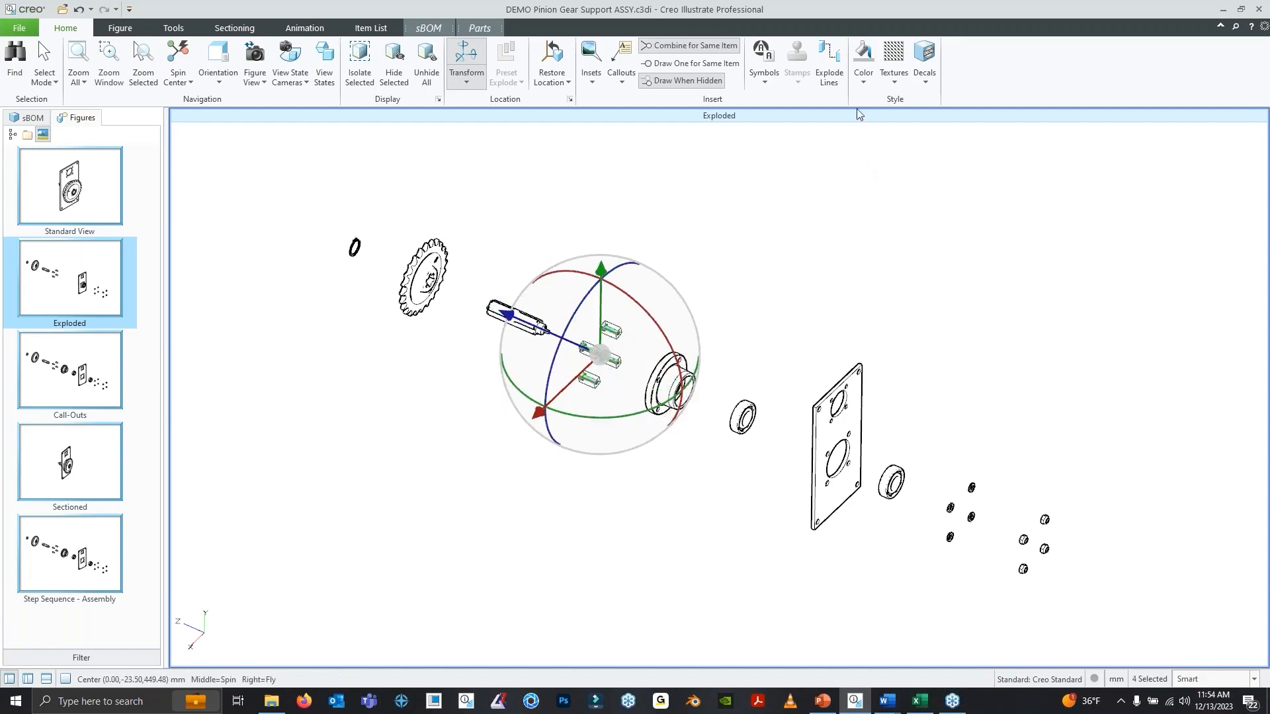
{"action": "left_click", "coordinate": [828, 66]}
{"action": "left_click", "coordinate": [785, 294]}
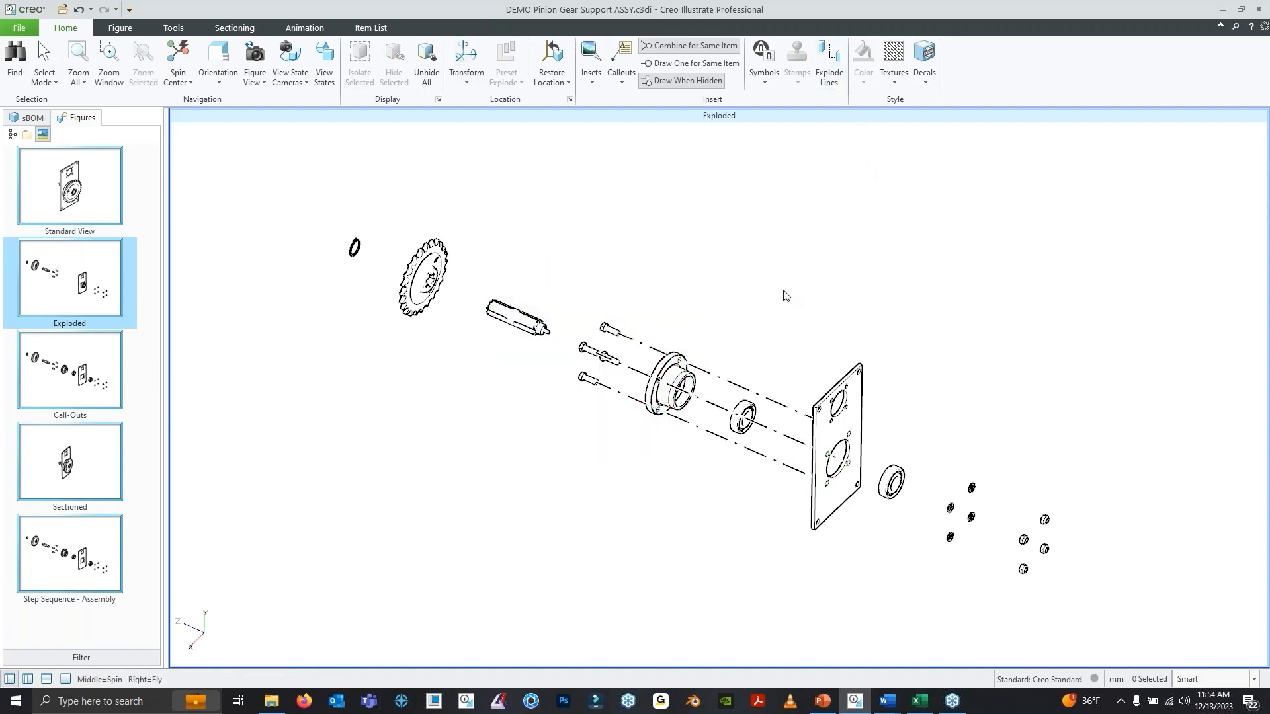
{"action": "scroll", "coordinate": [706, 410], "scroll_direction": "up", "scroll_amount": 5}
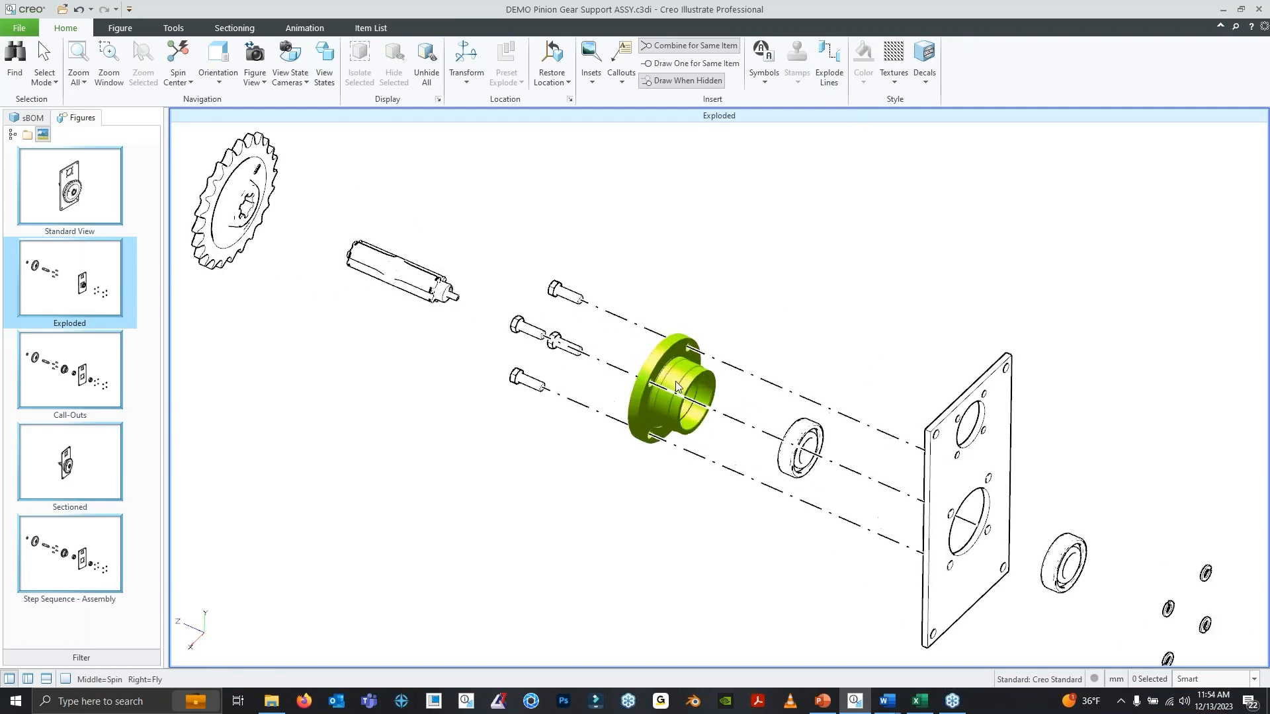
Review the pen styles available for the upper bolt's explode line, leaving its current style in place
{"action": "middle_click_drag", "start_coordinate": [707, 410], "coordinate": [583, 363]}
{"action": "scroll", "coordinate": [727, 408], "scroll_direction": "down", "scroll_amount": 2}
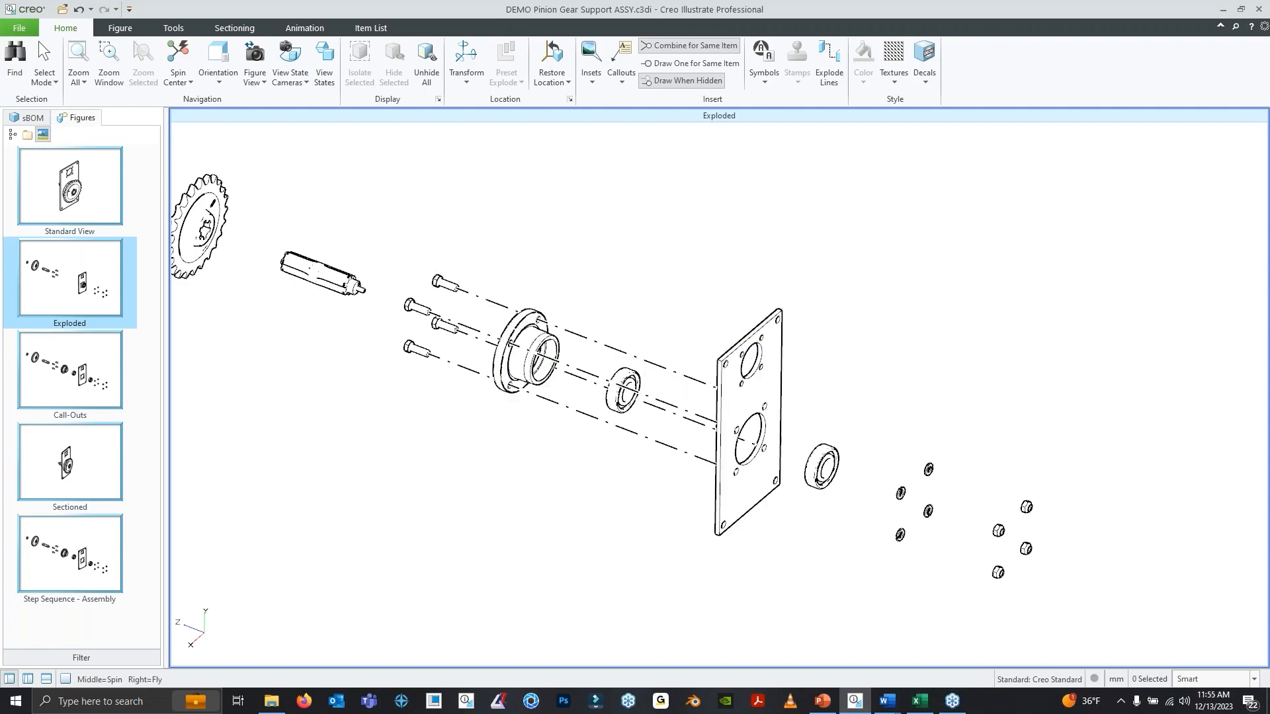
{"action": "left_click", "coordinate": [675, 365]}
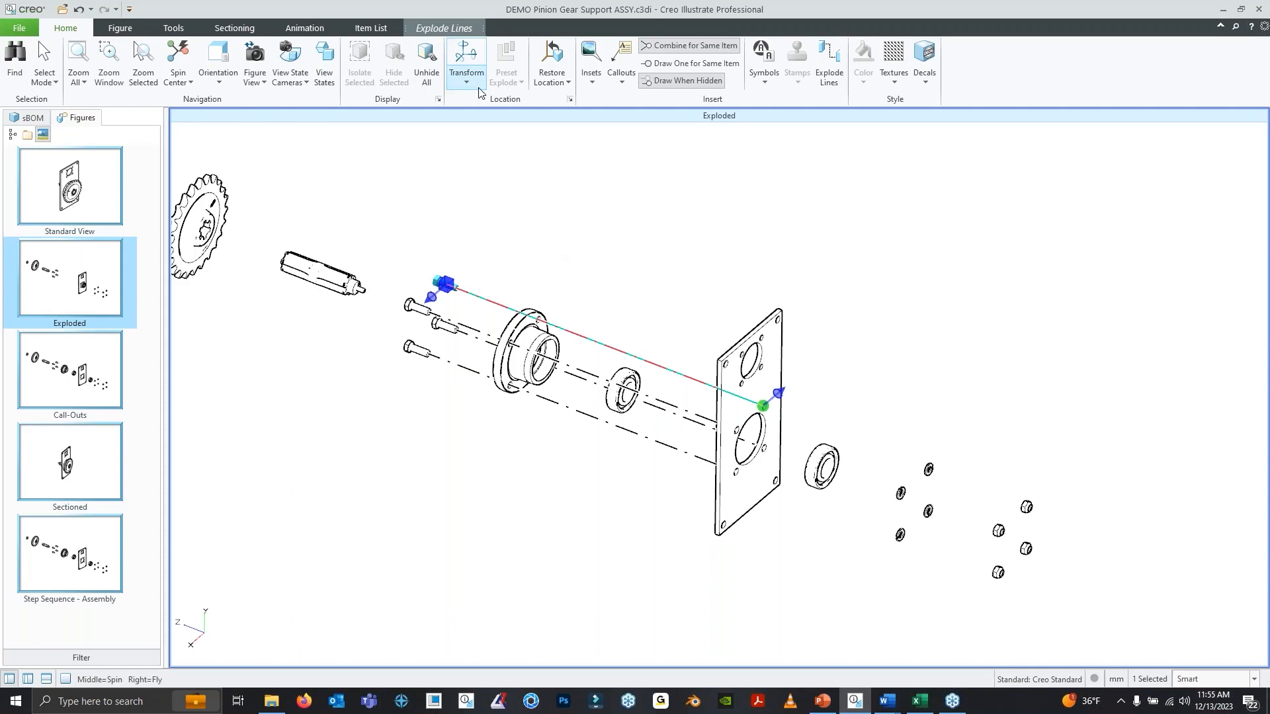
{"action": "left_click", "coordinate": [449, 28]}
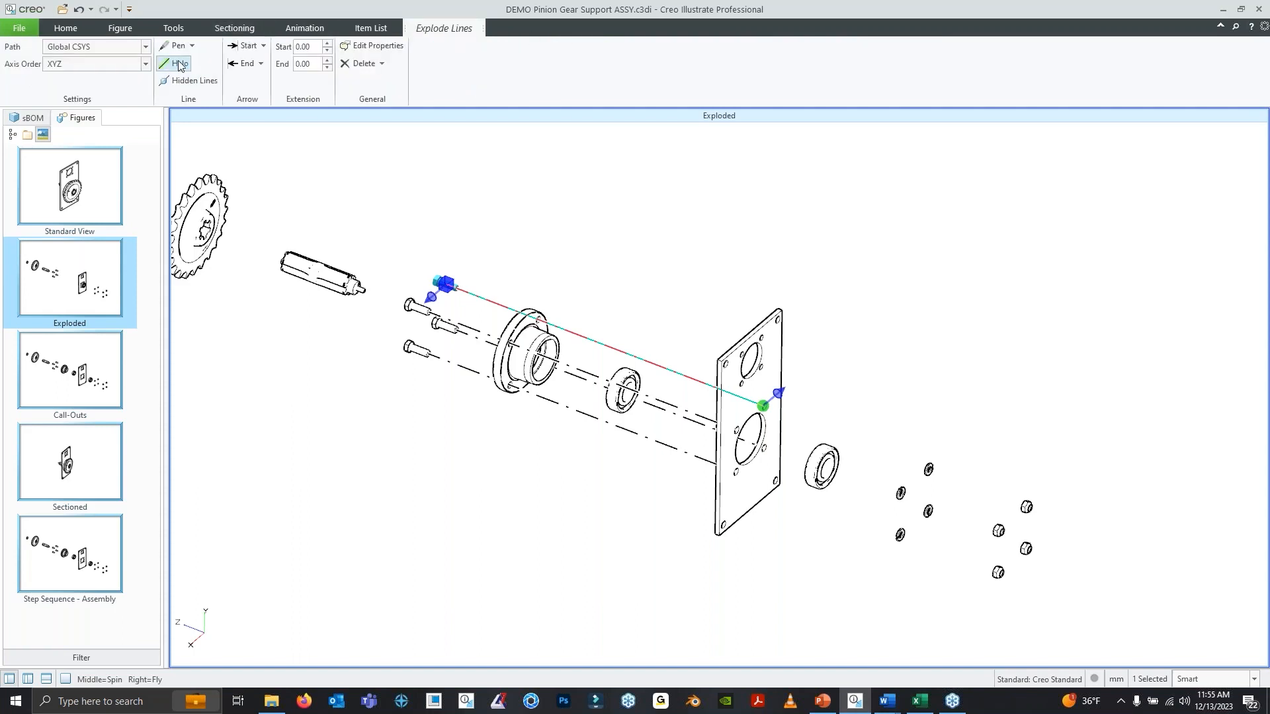
{"action": "left_click", "coordinate": [190, 46]}
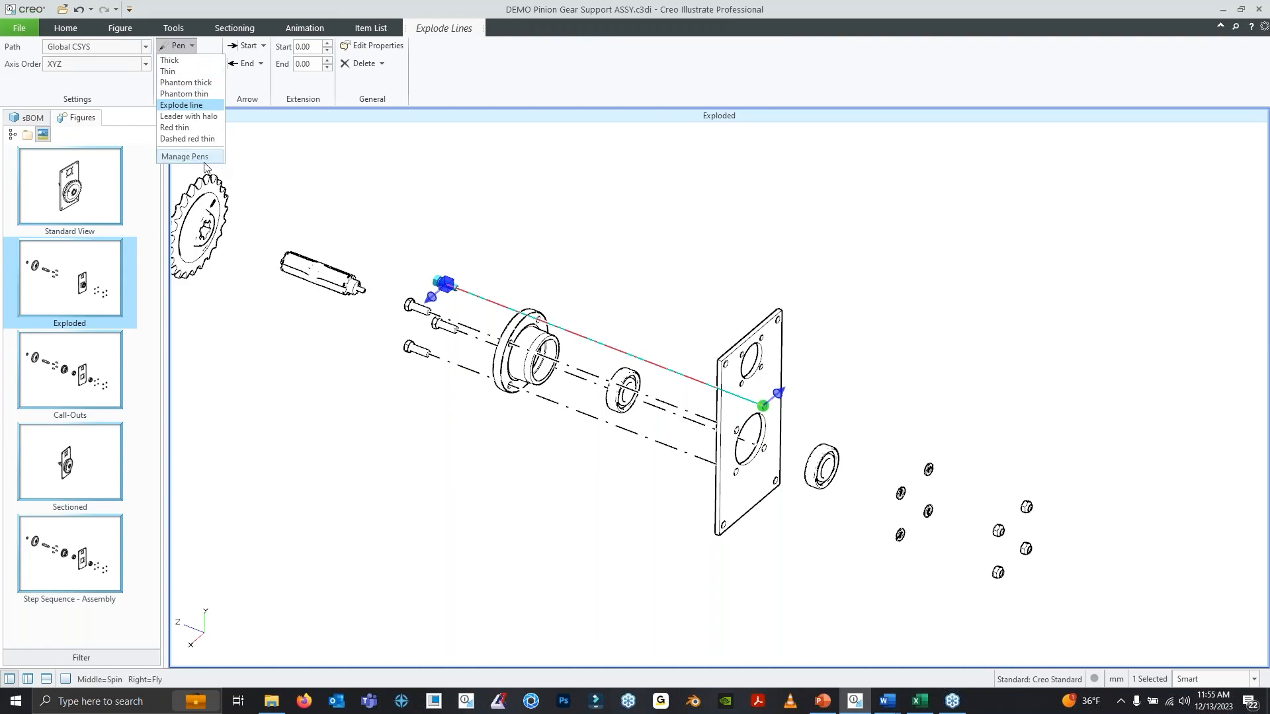
{"action": "left_click", "coordinate": [256, 88]}
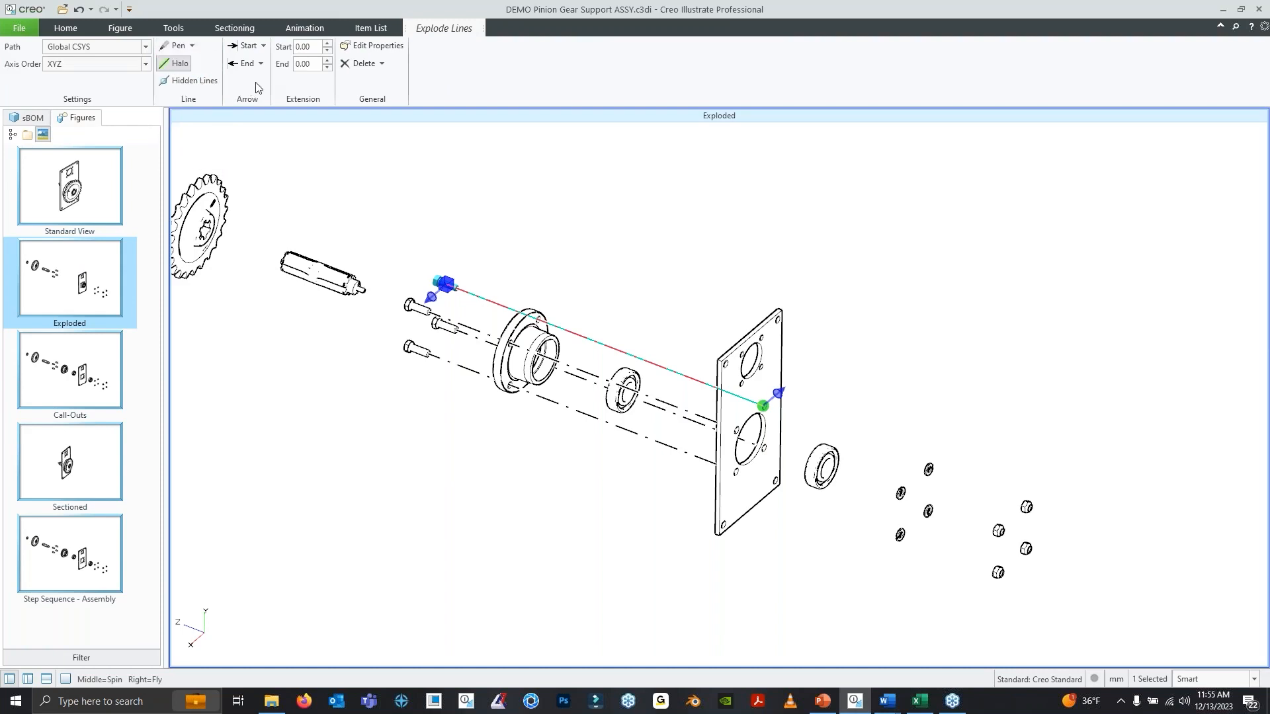
{"action": "left_click", "coordinate": [687, 273]}
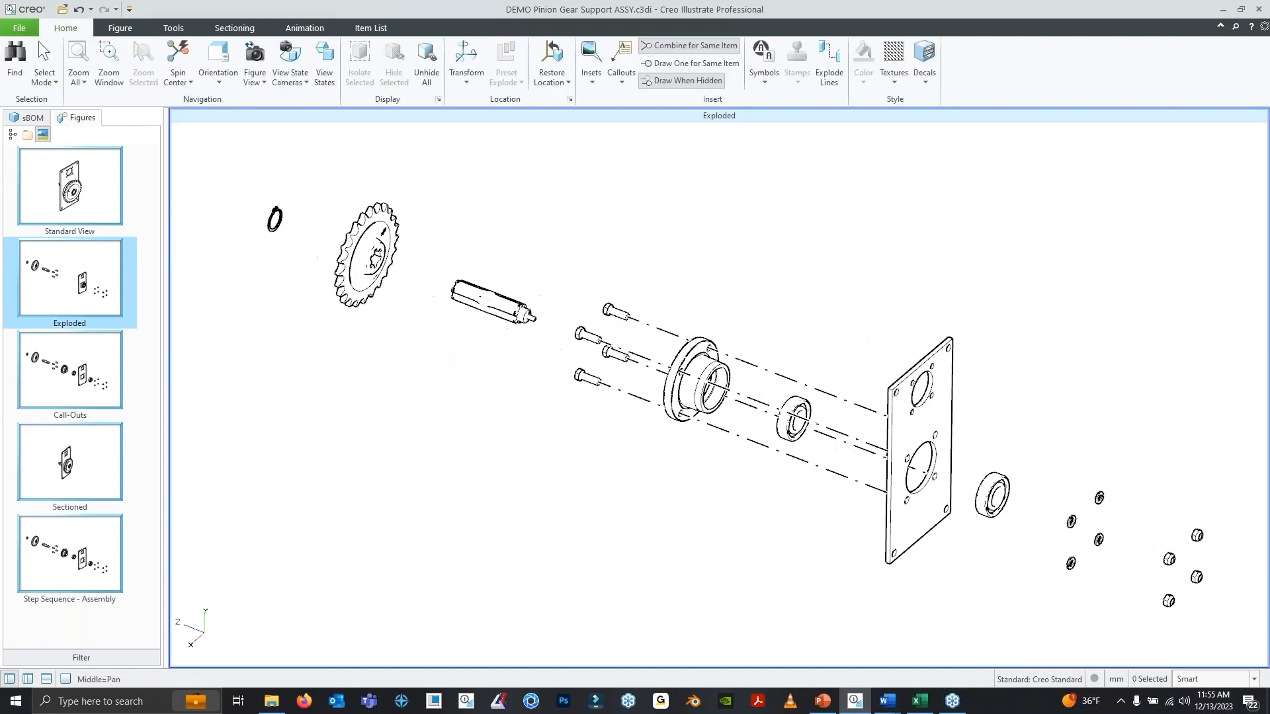
Examine the upper bolt's explode line settings and its run from the bolt to the plate
{"action": "left_click", "coordinate": [408, 257]}
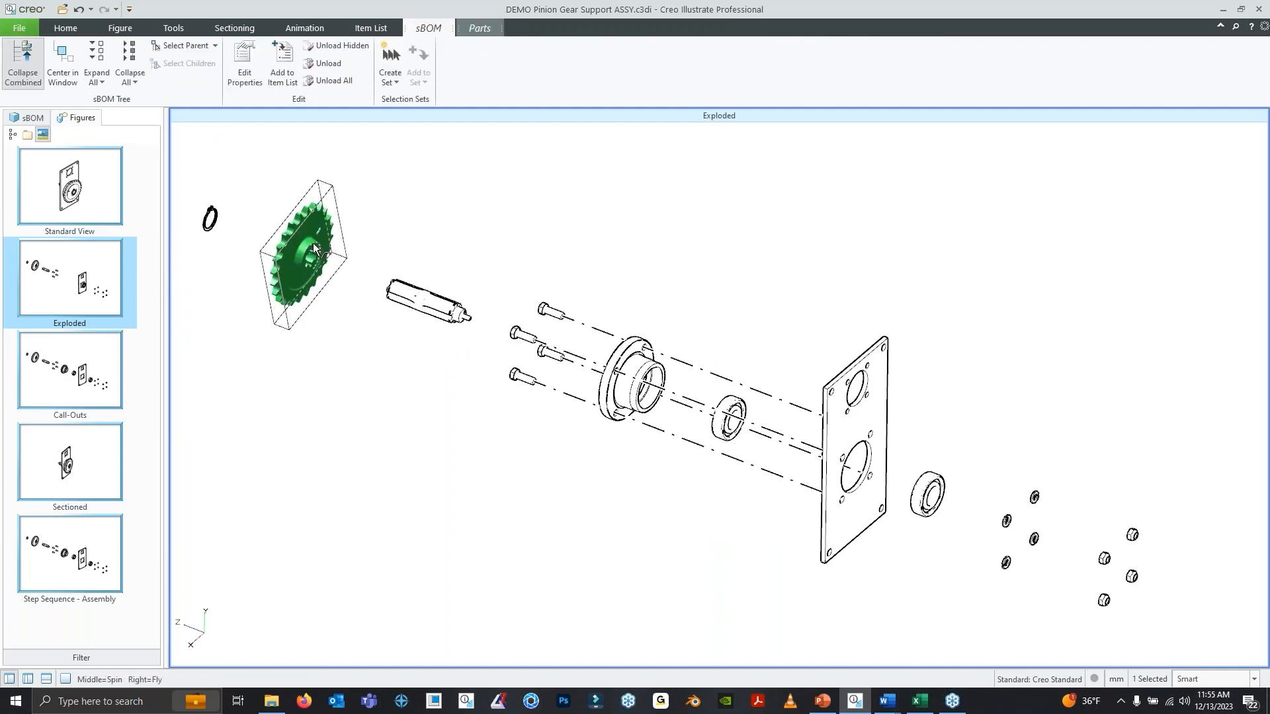
{"action": "left_click", "coordinate": [608, 335]}
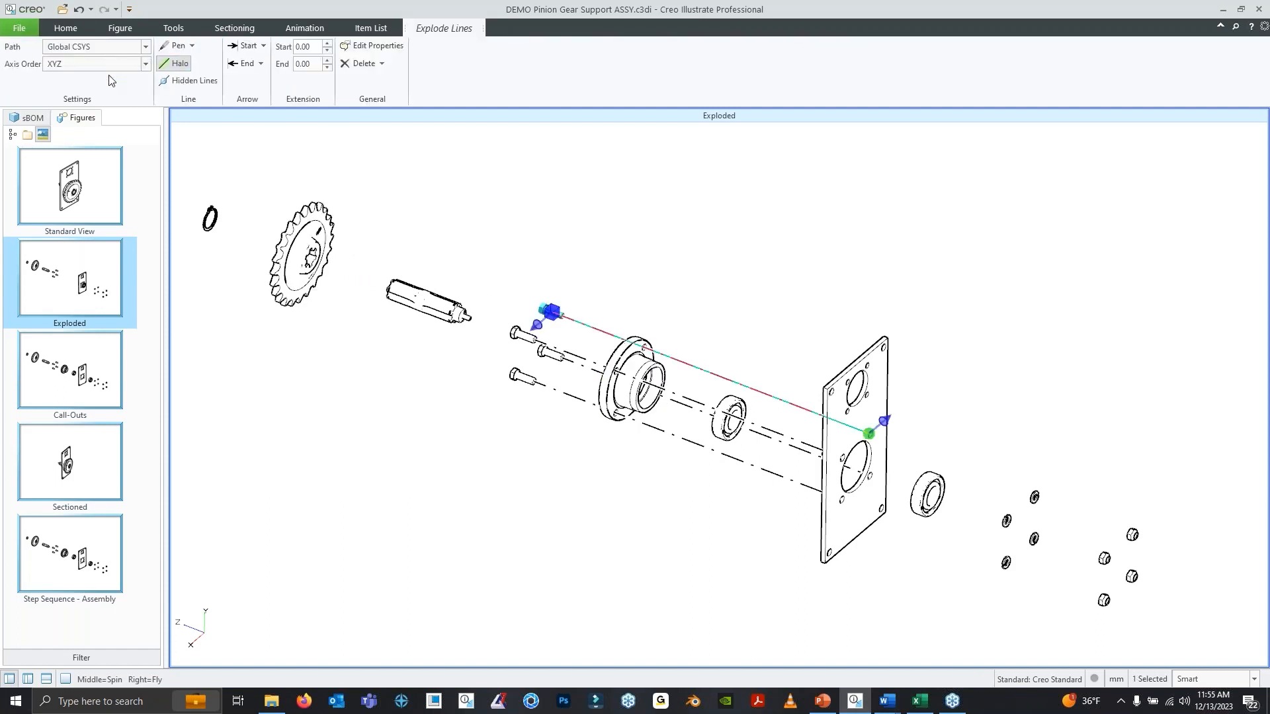
{"action": "scroll", "coordinate": [620, 314], "scroll_direction": "down", "scroll_amount": 2}
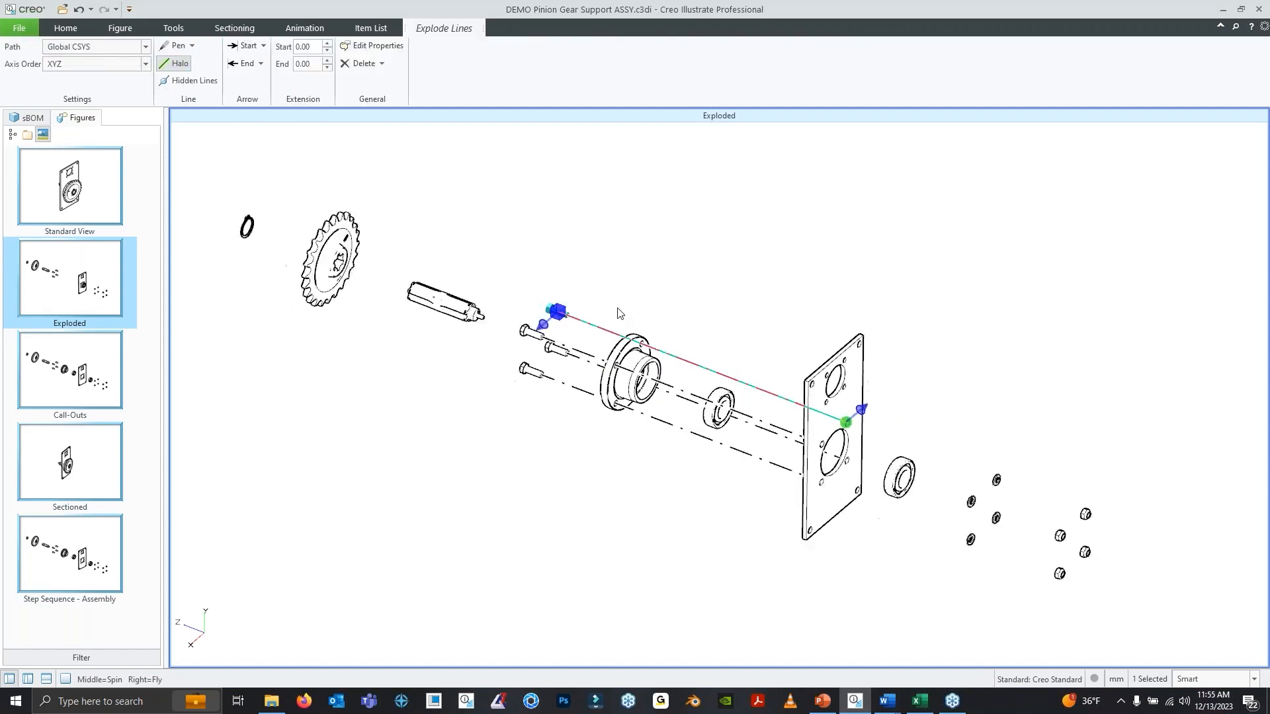
{"action": "scroll", "coordinate": [619, 314], "scroll_direction": "down", "scroll_amount": 2}
{"action": "scroll", "coordinate": [660, 300], "scroll_direction": "down", "scroll_amount": 2}
{"action": "scroll", "coordinate": [660, 300], "scroll_direction": "up", "scroll_amount": 1}
{"action": "middle_click_drag", "start_coordinate": [695, 272], "coordinate": [658, 307], "text": "shift"}
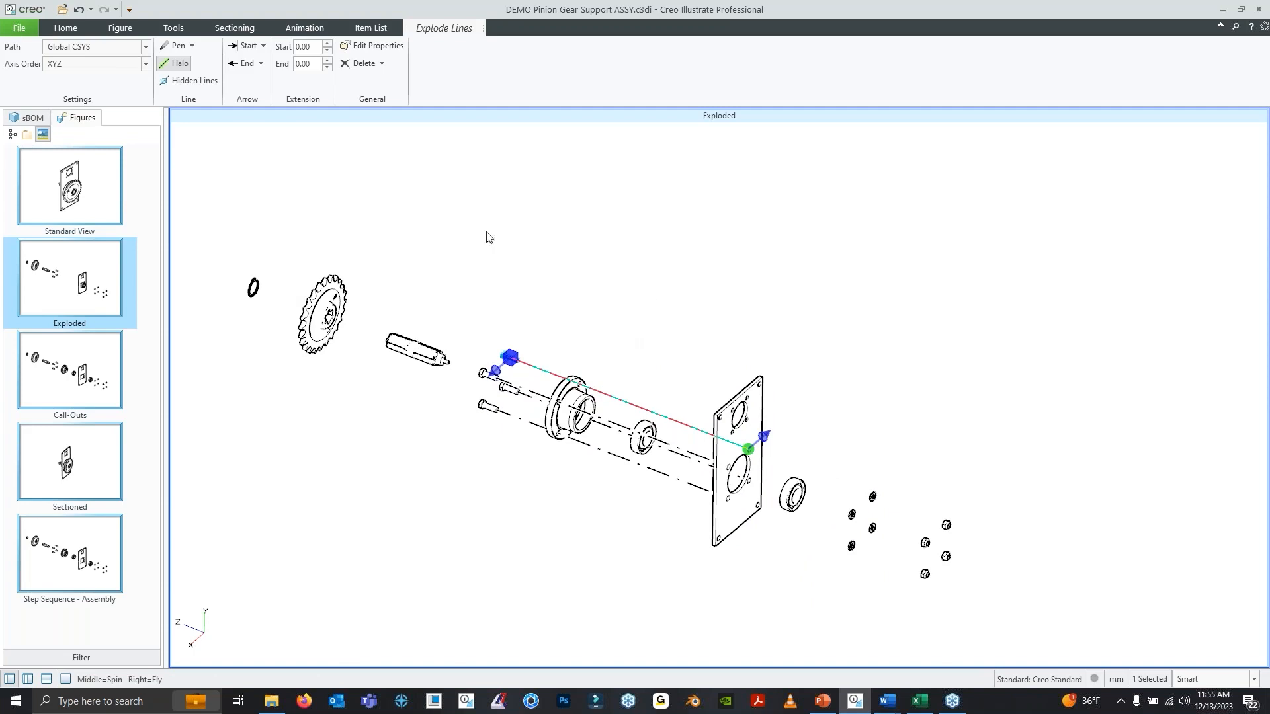
{"action": "middle_click_drag", "start_coordinate": [670, 556], "coordinate": [599, 421], "text": "shift"}
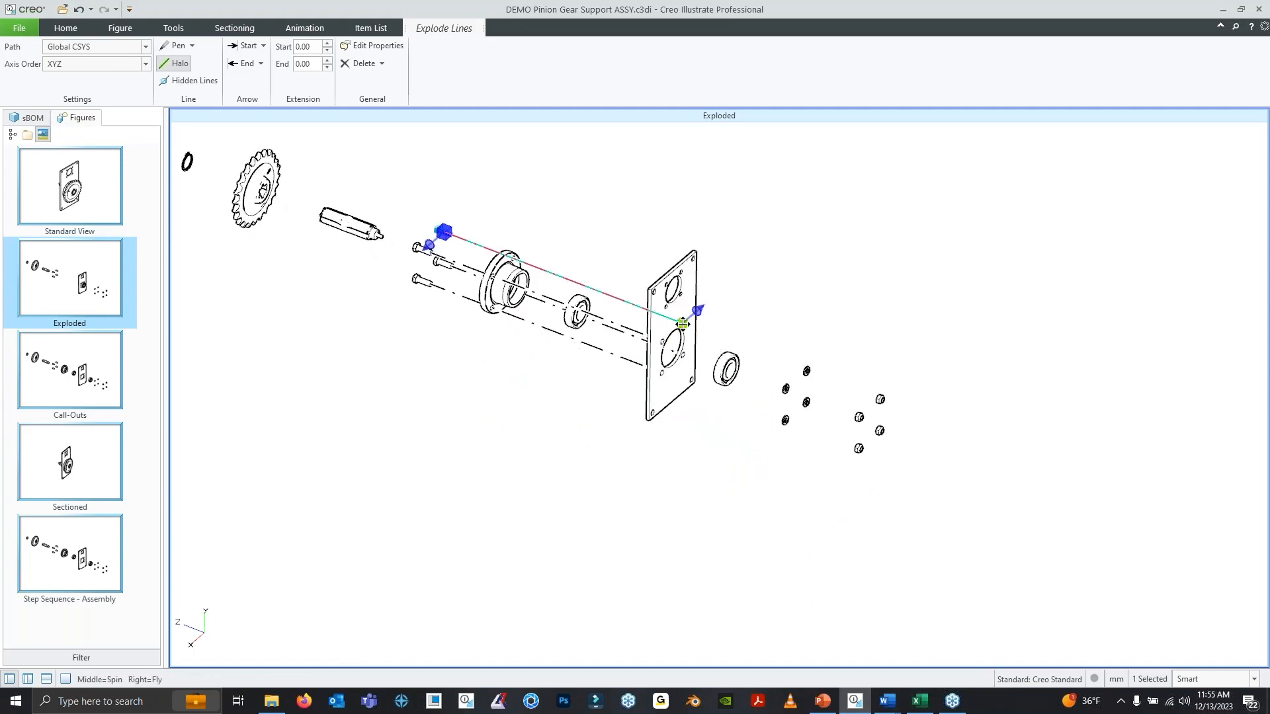
{"action": "middle_click_drag", "start_coordinate": [638, 313], "coordinate": [670, 400], "text": "shift"}
{"action": "left_click", "coordinate": [625, 287]}
{"action": "middle_click_drag", "start_coordinate": [566, 304], "coordinate": [656, 317], "text": "shift"}
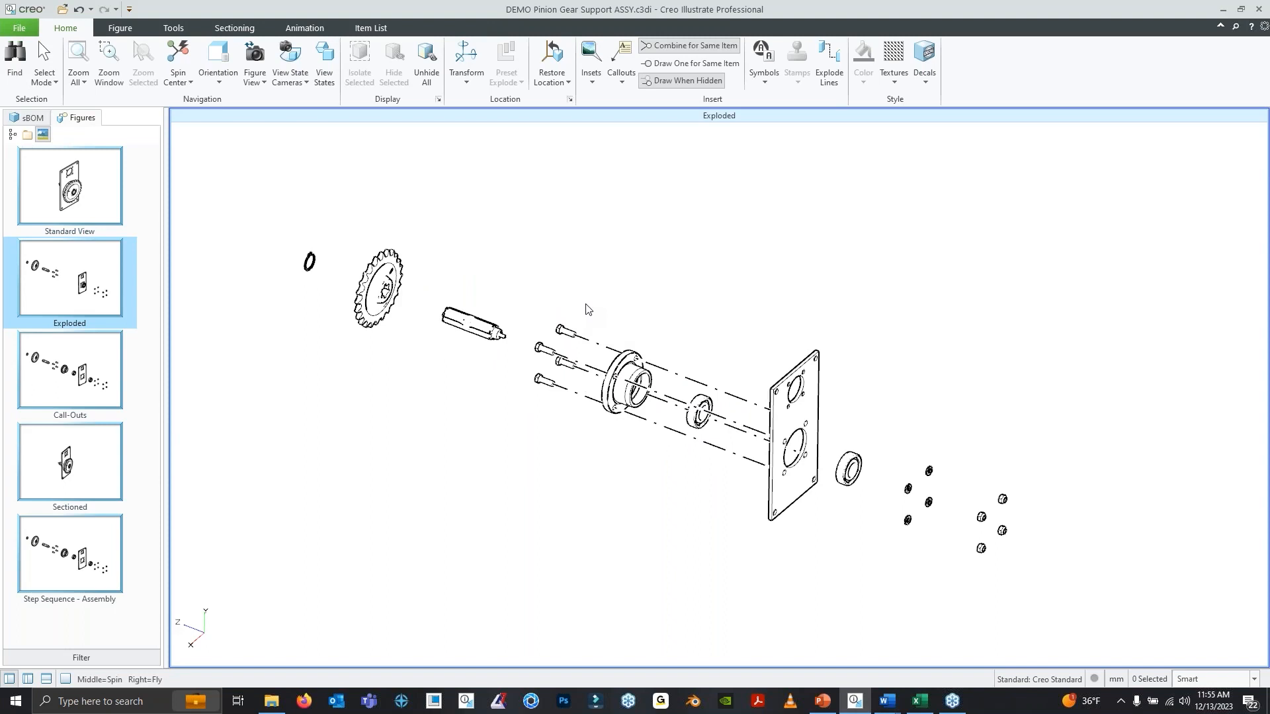
Add an explode line from the pinion shaft to the plate
{"action": "left_click", "coordinate": [474, 324]}
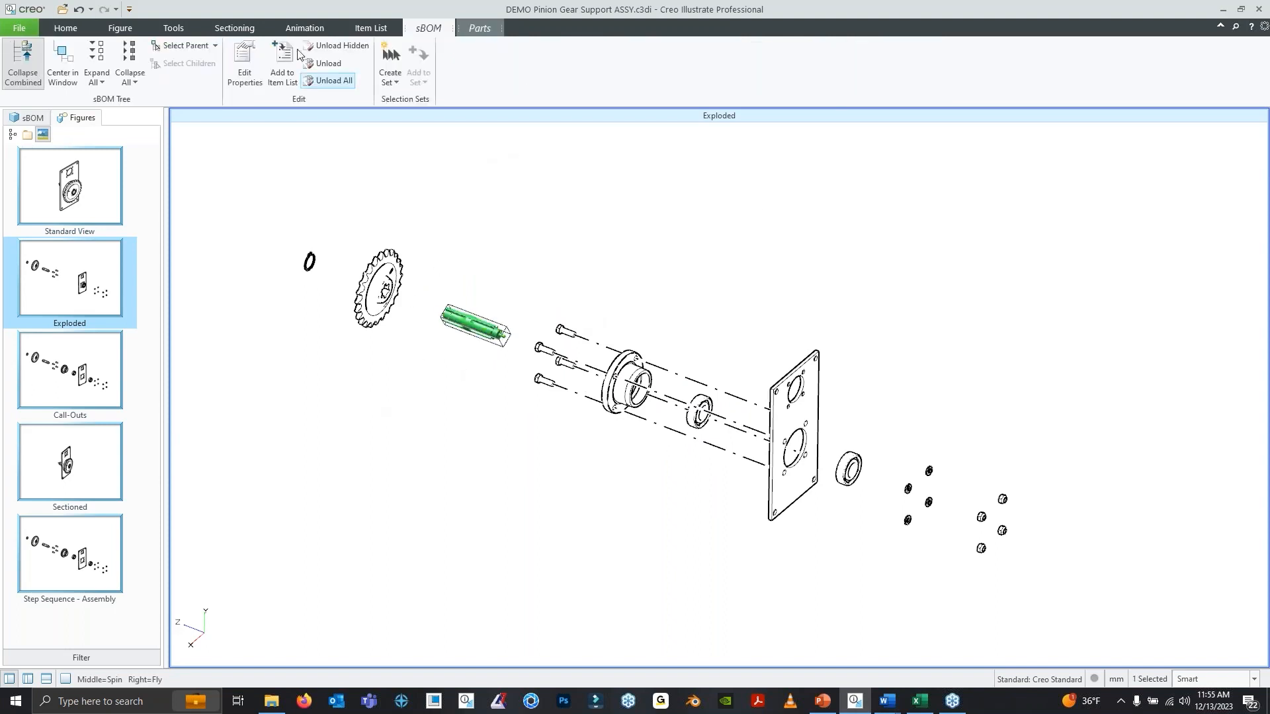
{"action": "left_click", "coordinate": [66, 27]}
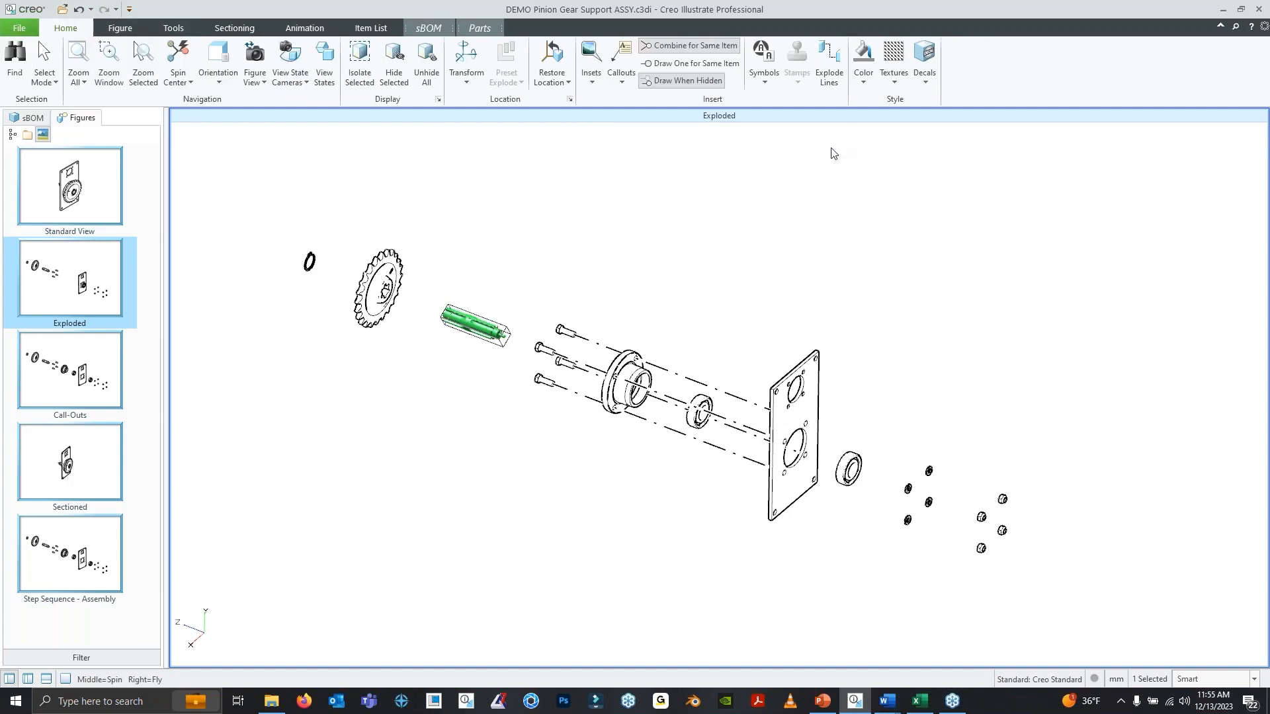
{"action": "left_click", "coordinate": [829, 66]}
{"action": "left_click", "coordinate": [656, 235]}
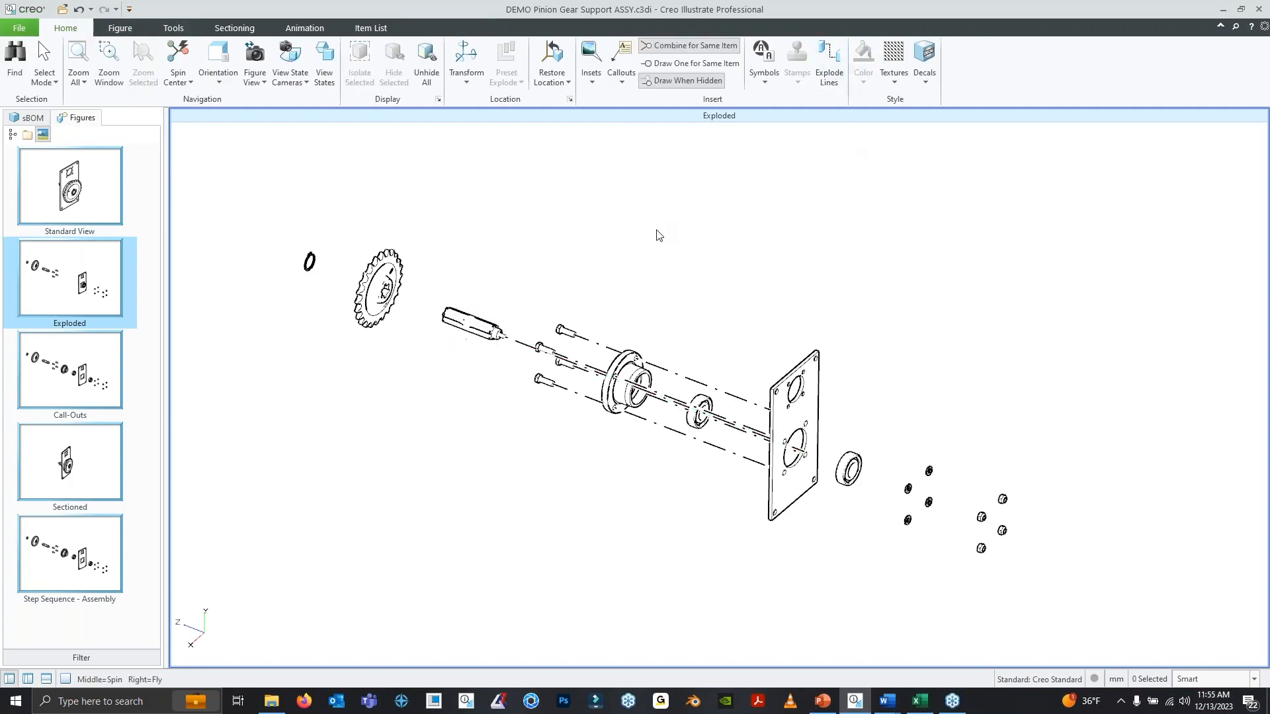
Review the illustration's pen definitions from the shaft explode line's settings, closing them without changes
{"action": "left_click", "coordinate": [525, 345]}
{"action": "left_click", "coordinate": [436, 30]}
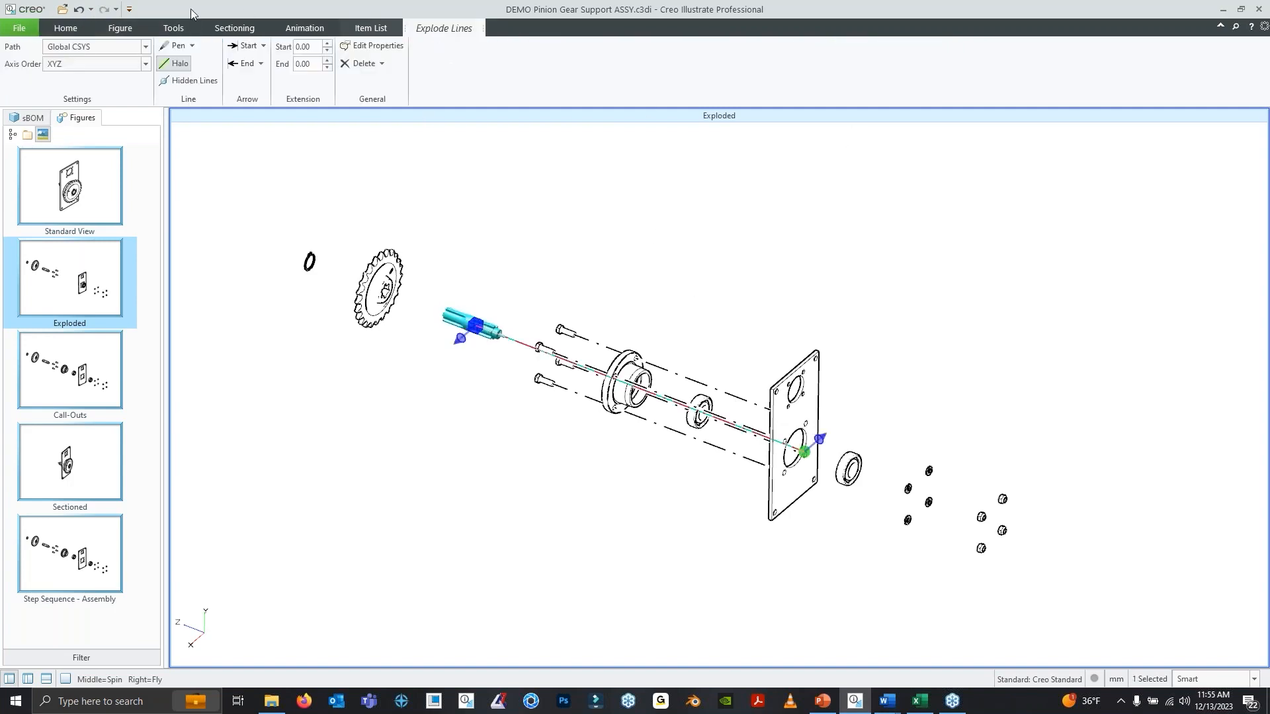
{"action": "left_click", "coordinate": [182, 67]}
{"action": "left_click", "coordinate": [190, 46]}
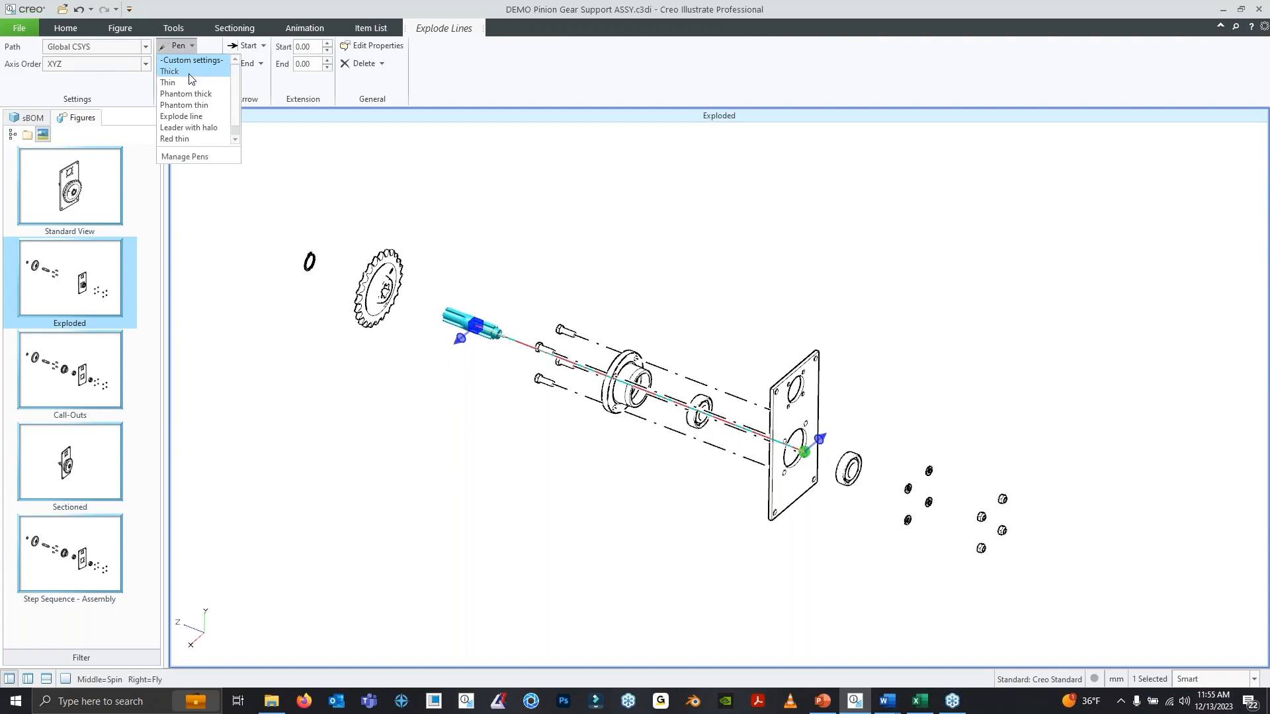
{"action": "left_click", "coordinate": [193, 157]}
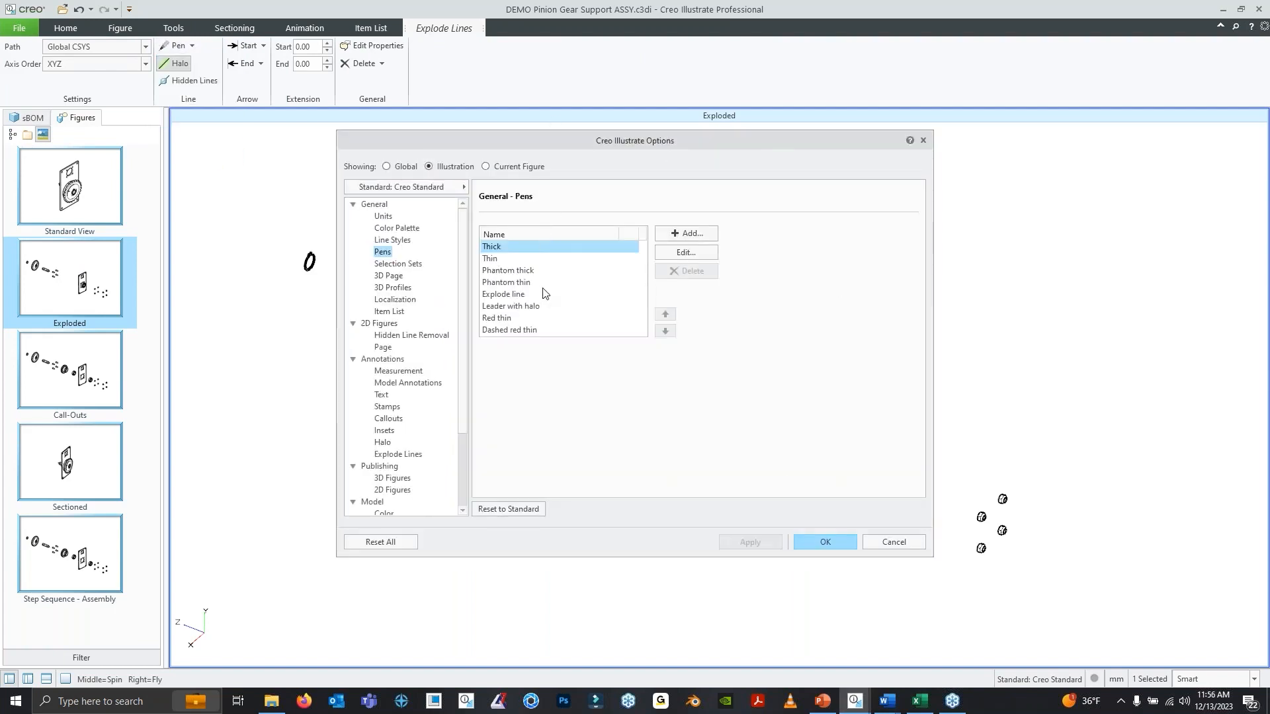
{"action": "left_click", "coordinate": [872, 545]}
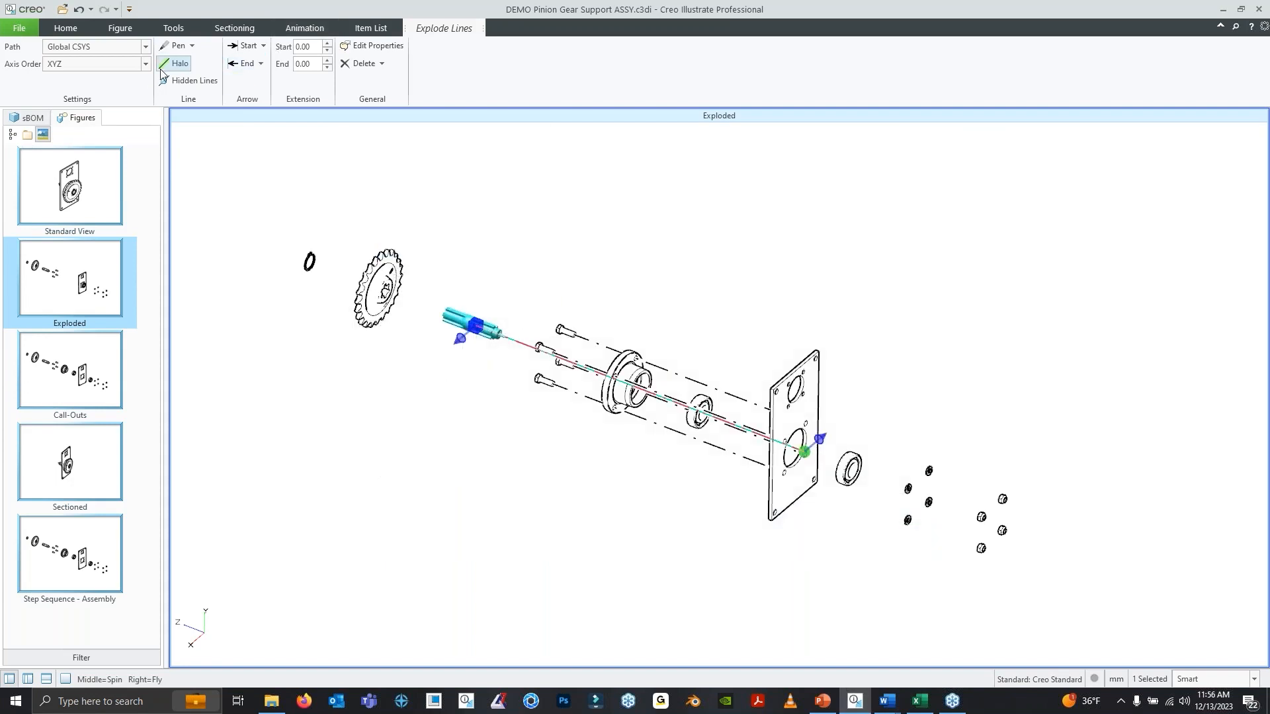
Set the shaft's explode line to the Phantom thin pen and check how it looks in the exploded view
{"action": "left_click", "coordinate": [521, 338]}
{"action": "left_click", "coordinate": [520, 342]}
{"action": "left_click", "coordinate": [185, 46]}
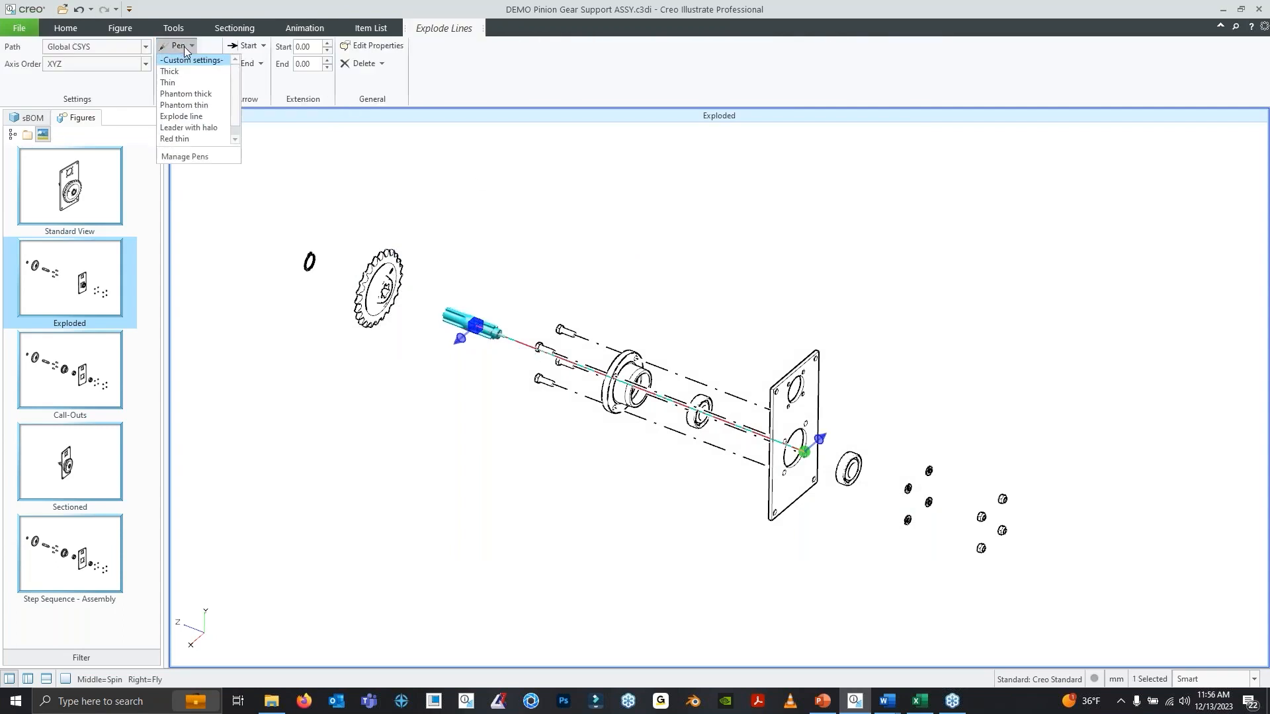
{"action": "left_click", "coordinate": [201, 105]}
{"action": "left_click", "coordinate": [515, 227]}
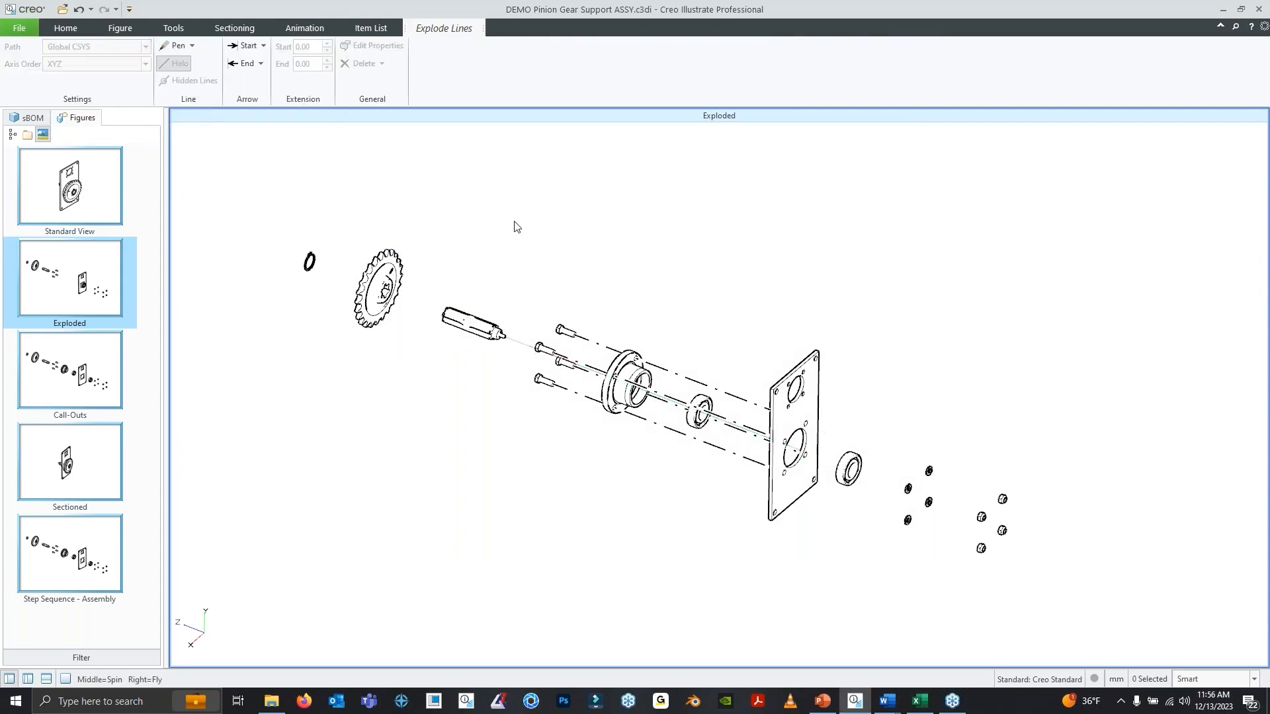
{"action": "scroll", "coordinate": [548, 326], "scroll_direction": "down", "scroll_amount": 3}
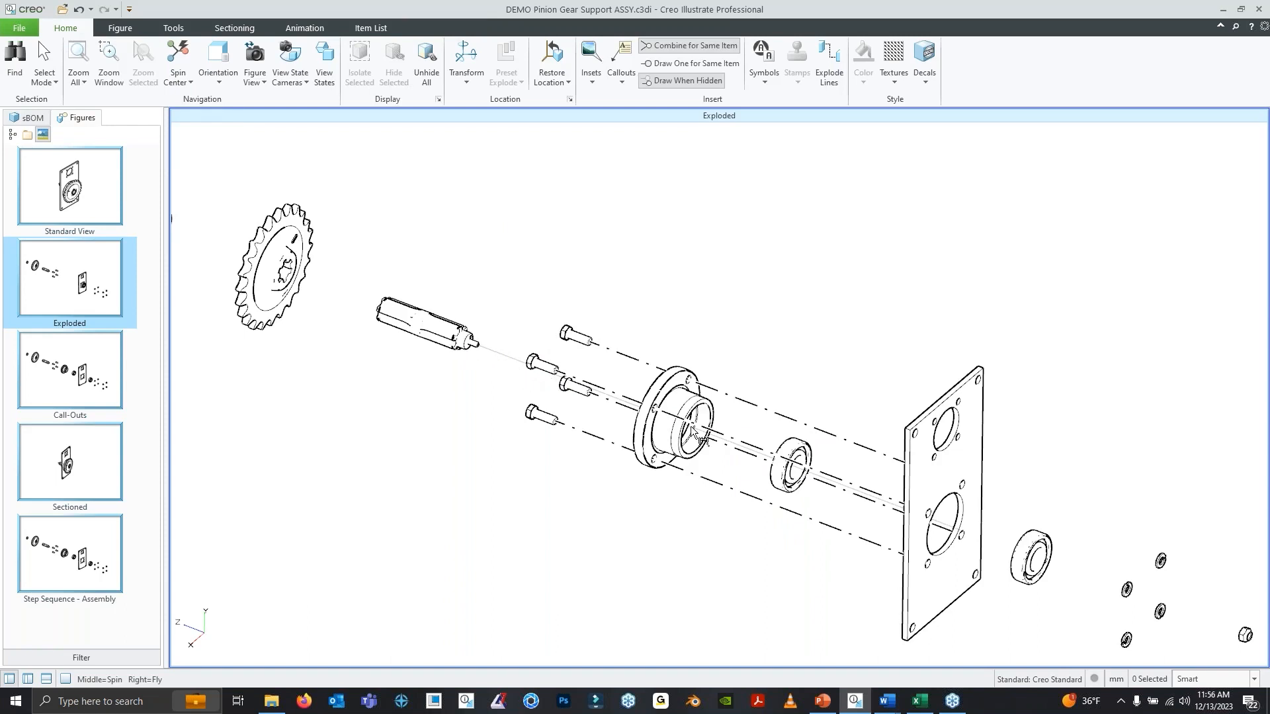
{"action": "scroll", "coordinate": [630, 357], "scroll_direction": "up", "scroll_amount": 2}
{"action": "scroll", "coordinate": [611, 308], "scroll_direction": "down", "scroll_amount": 3}
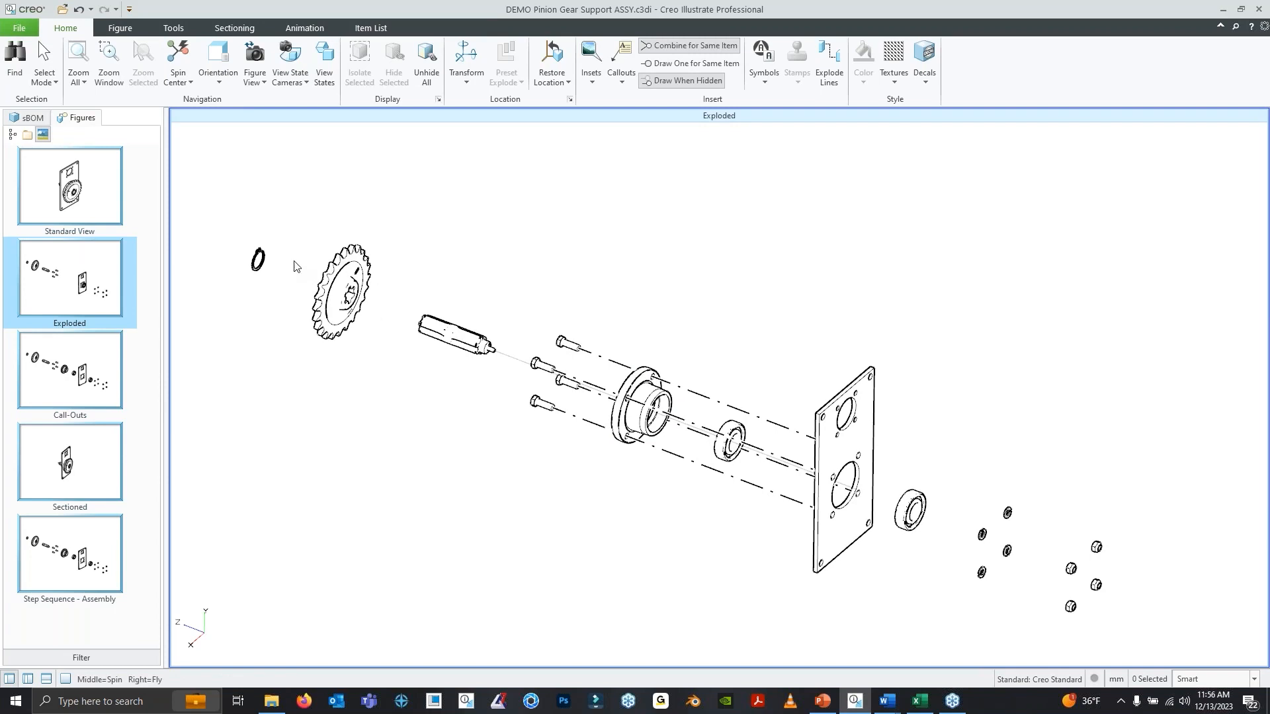
{"action": "scroll", "coordinate": [628, 324], "scroll_direction": "up", "scroll_amount": 2}
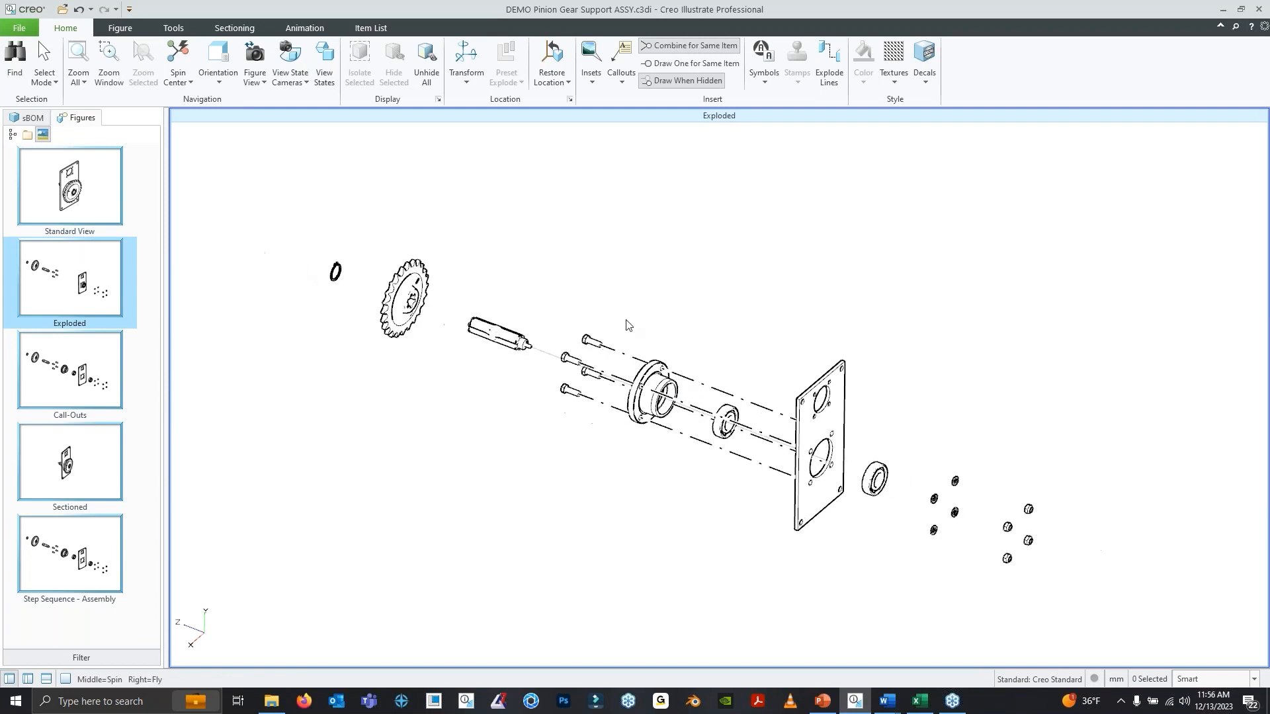
Open the Call-Outs figure and display the item list tools together with the lower data pane
{"action": "left_click", "coordinate": [77, 375]}
{"action": "scroll", "coordinate": [635, 405], "scroll_direction": "up", "scroll_amount": 3}
{"action": "middle_click_drag", "start_coordinate": [704, 378], "coordinate": [655, 408], "text": "shift"}
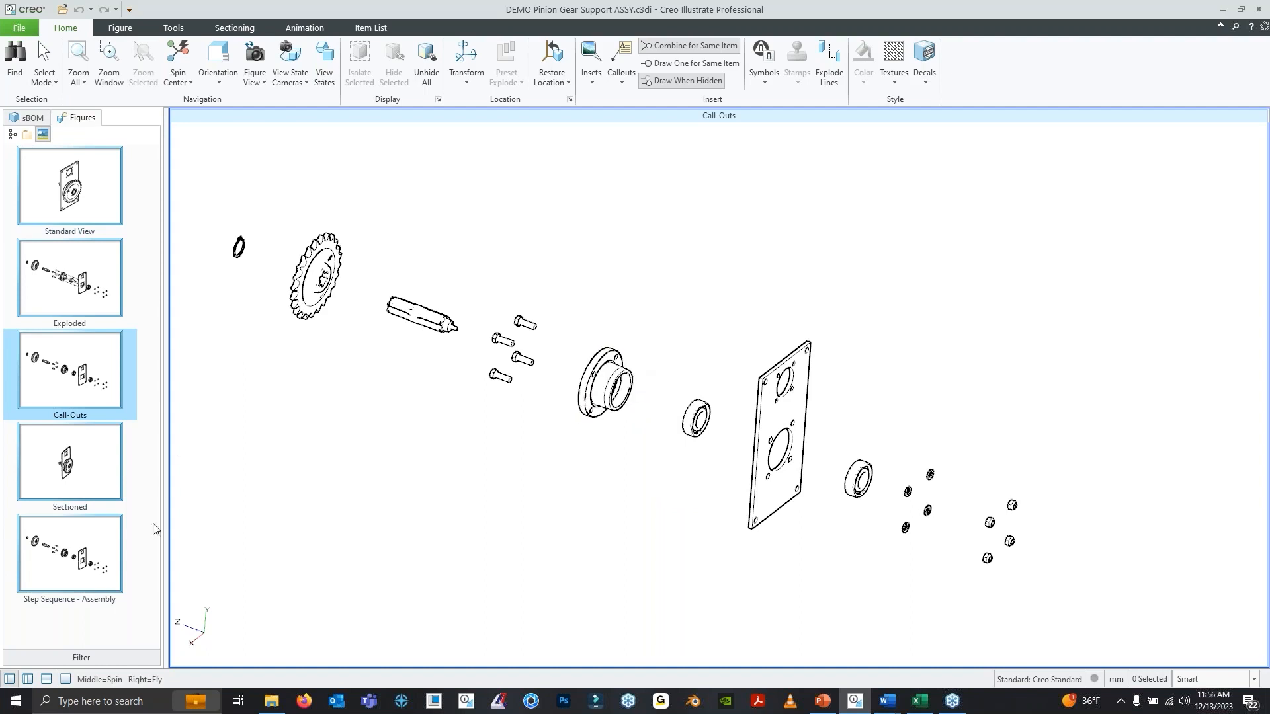
{"action": "left_click", "coordinate": [357, 26]}
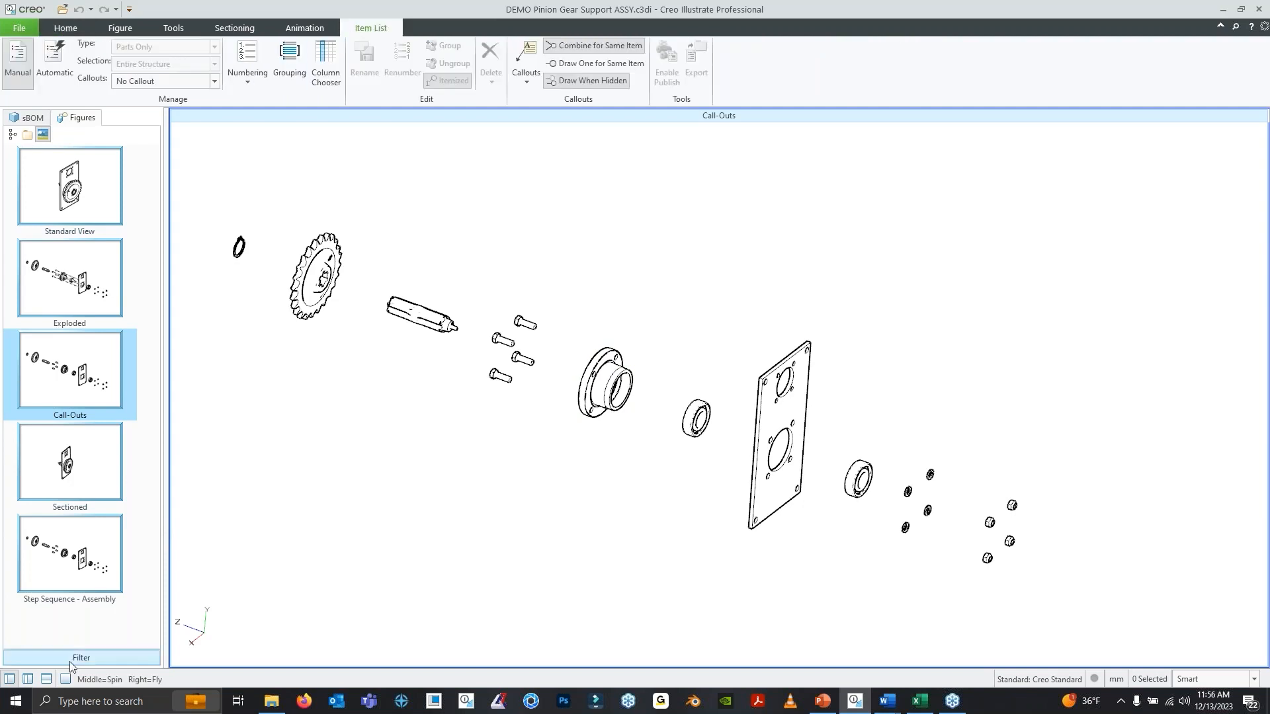
{"action": "left_click", "coordinate": [46, 679]}
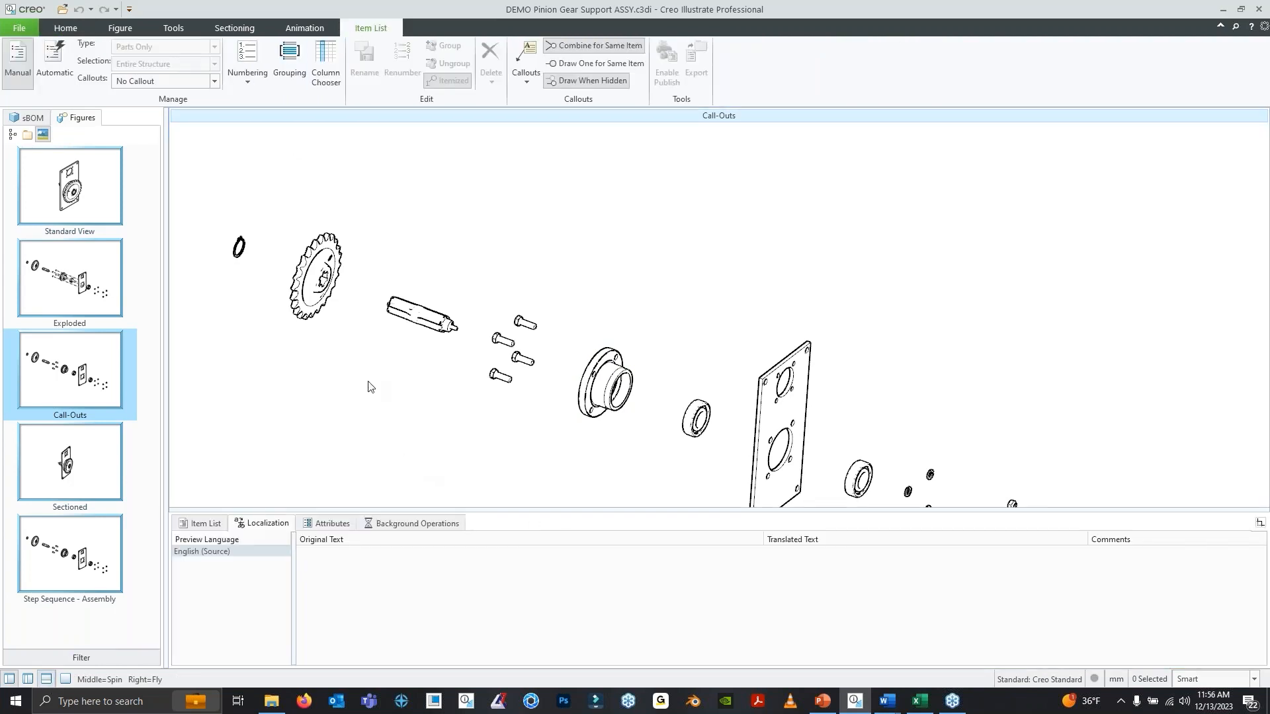
Examine the attributes of the bearing bracket plate and the flanged bearing housing, and look at the item list
{"action": "scroll", "coordinate": [476, 398], "scroll_direction": "down", "scroll_amount": 2}
{"action": "left_click", "coordinate": [708, 398]}
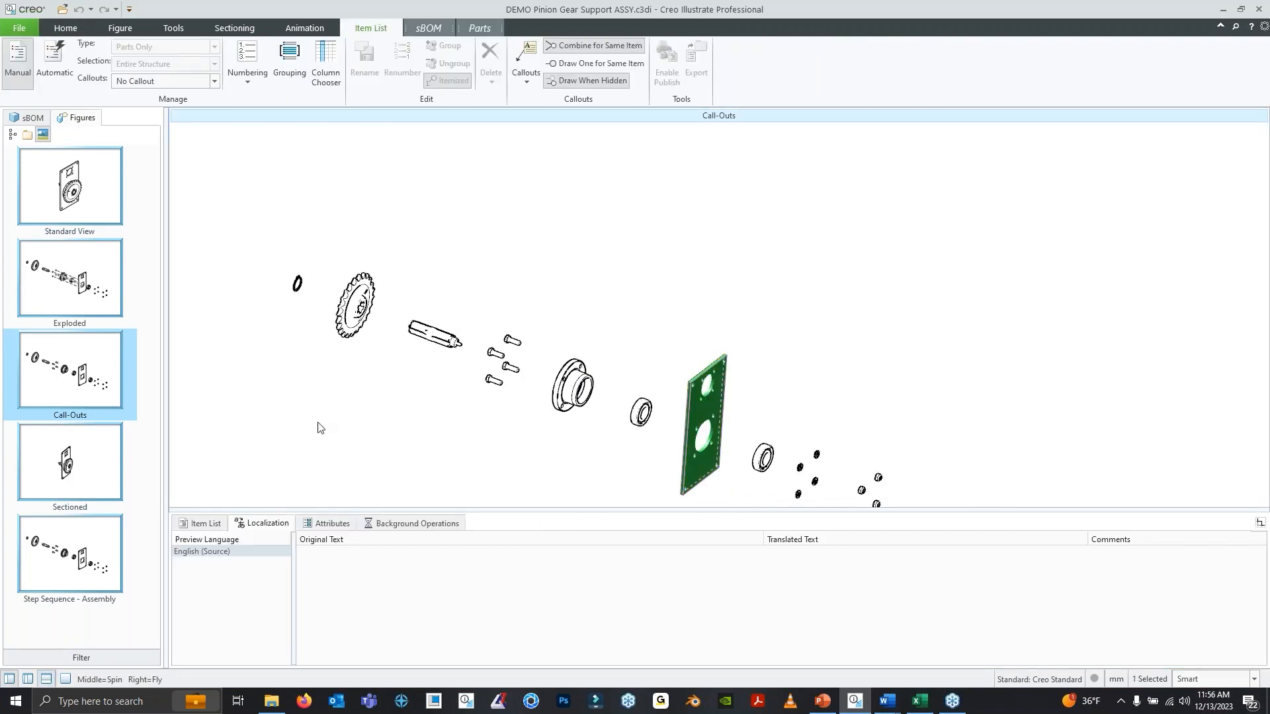
{"action": "left_click", "coordinate": [324, 526]}
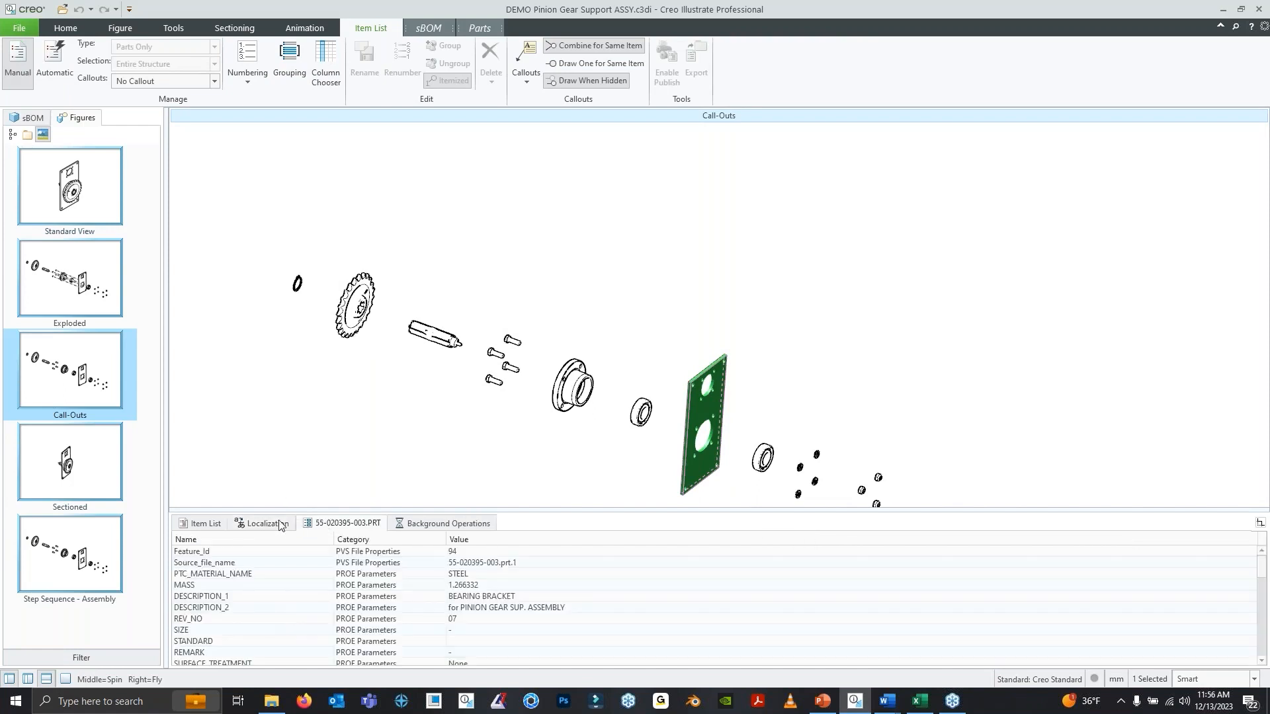
{"action": "left_click", "coordinate": [203, 525]}
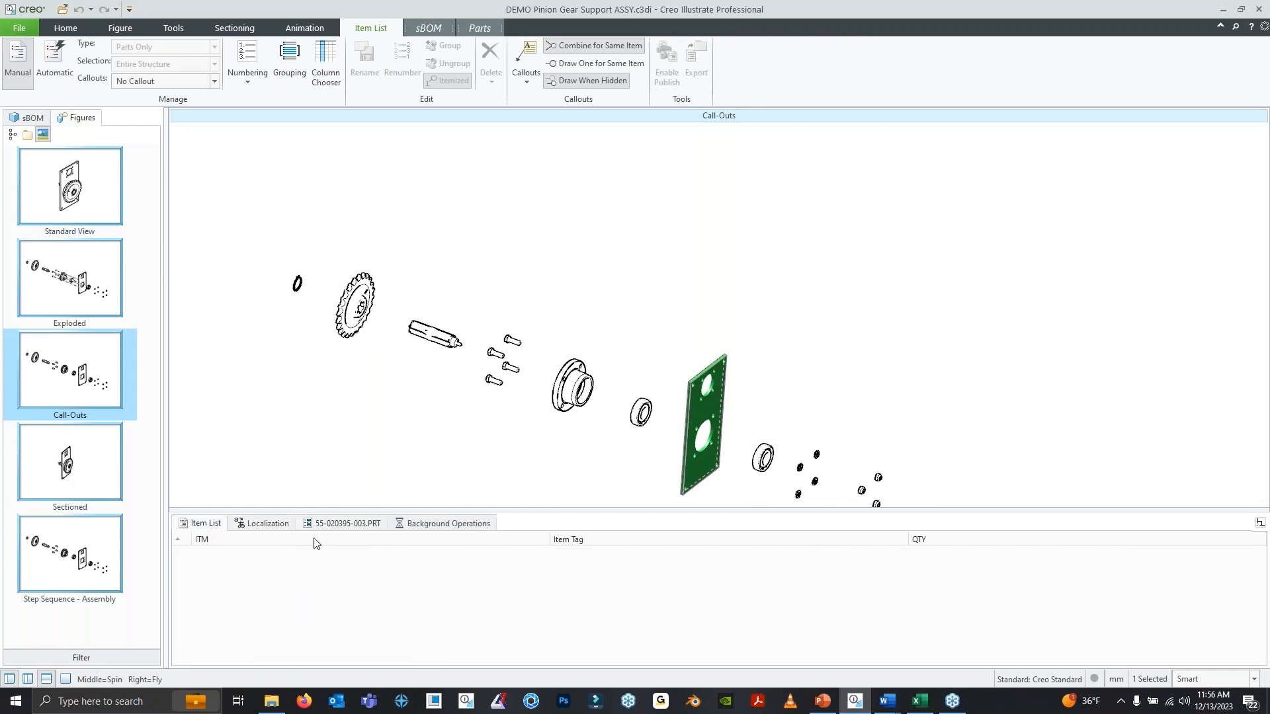
{"action": "left_click", "coordinate": [572, 387]}
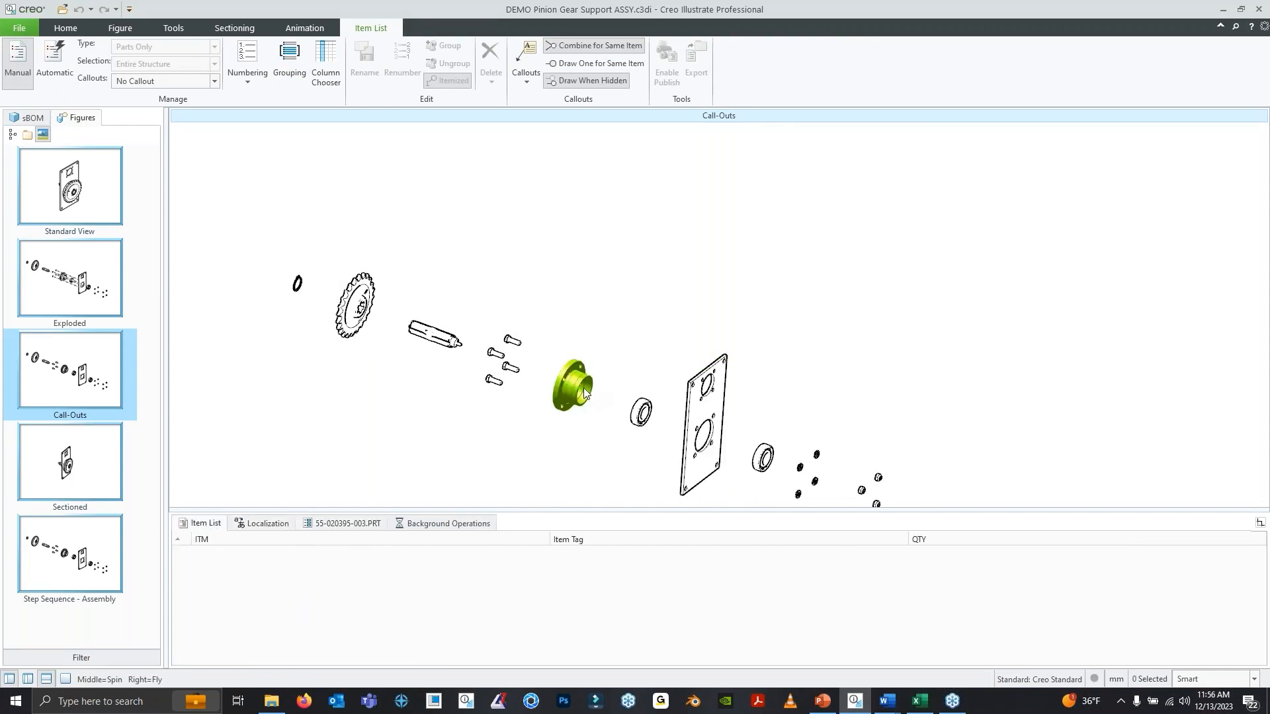
{"action": "left_click", "coordinate": [358, 528]}
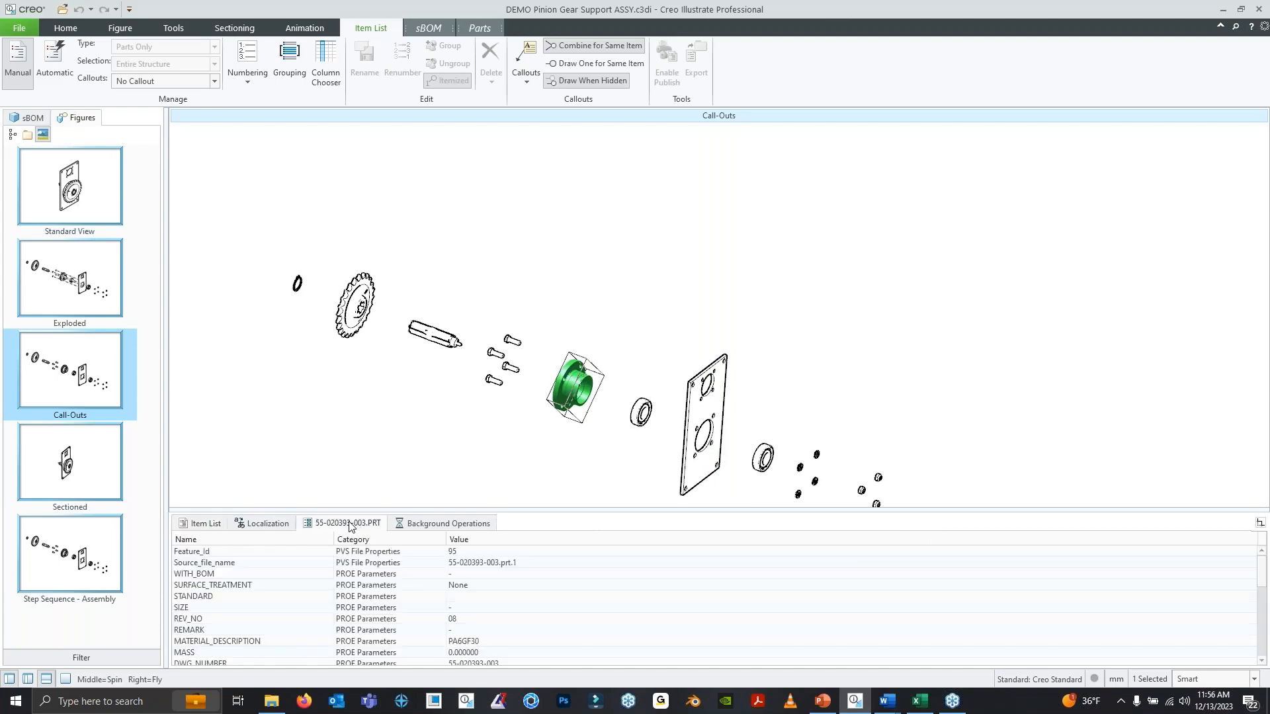
{"action": "left_click", "coordinate": [705, 423]}
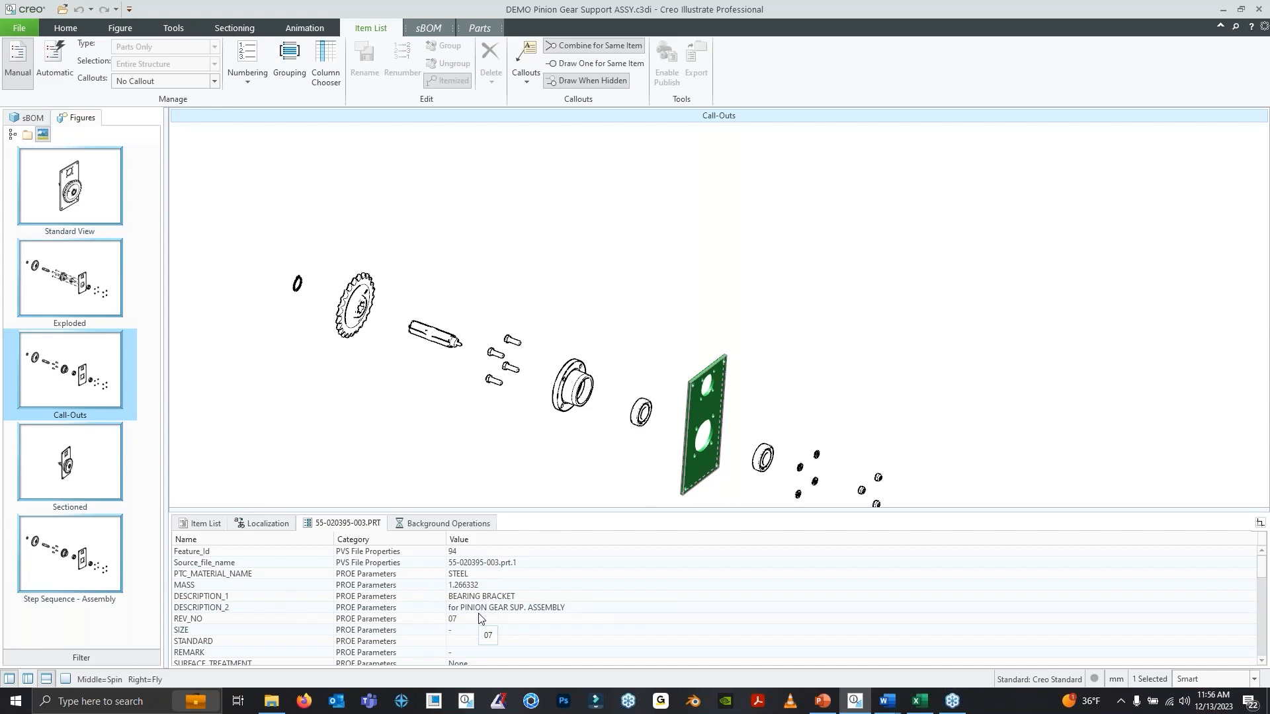
{"action": "left_click", "coordinate": [688, 308]}
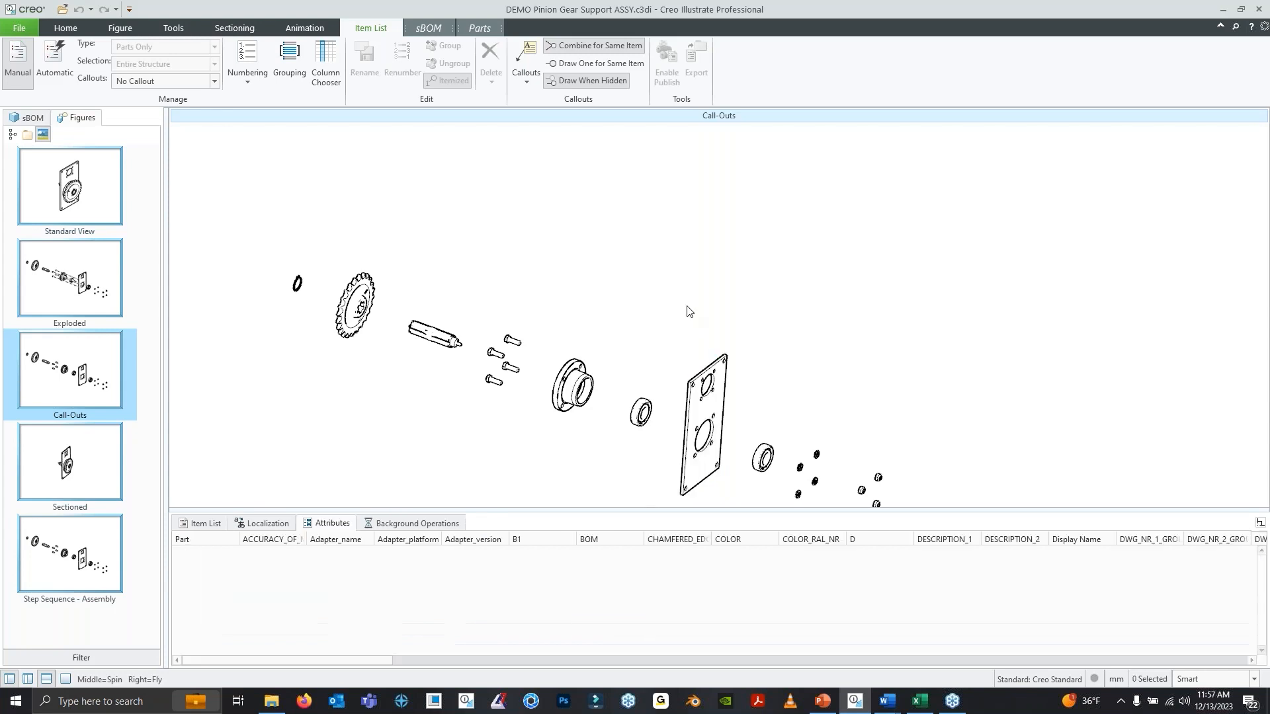
{"action": "left_click", "coordinate": [700, 385]}
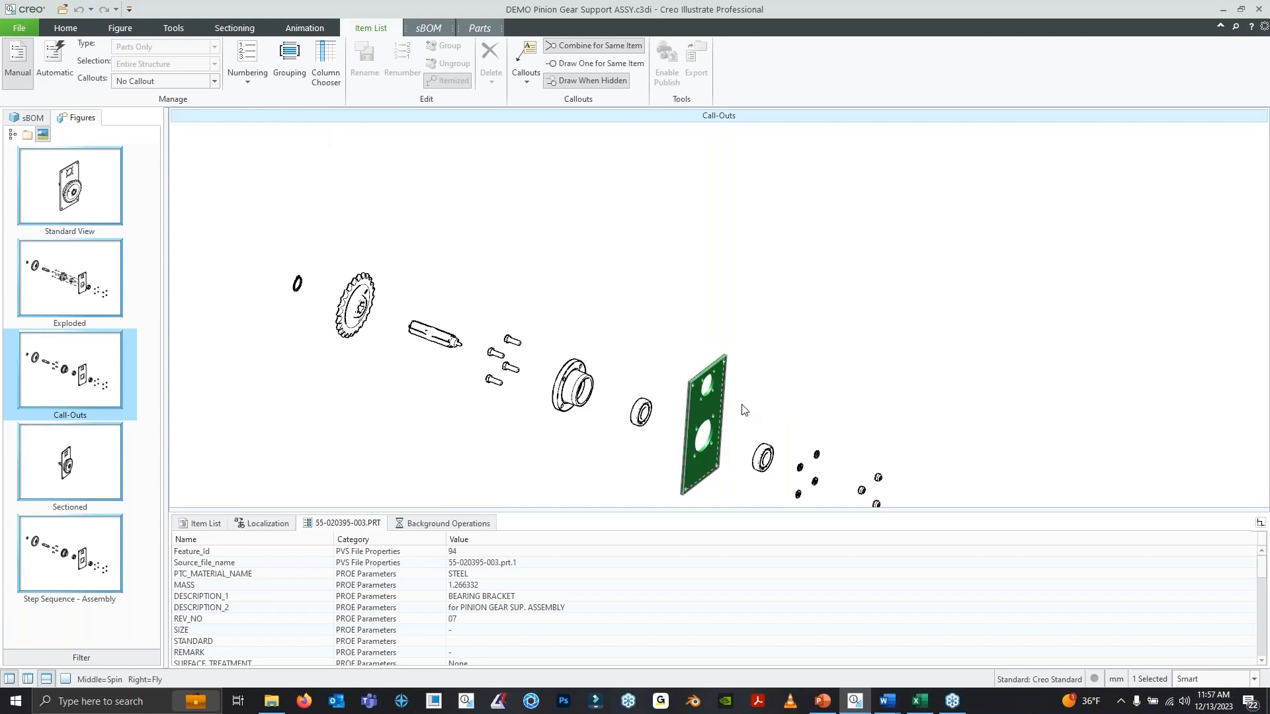
Clear the part selection, hide the lower data pane and frame the whole exploded assembly in the view
{"action": "left_click", "coordinate": [683, 364]}
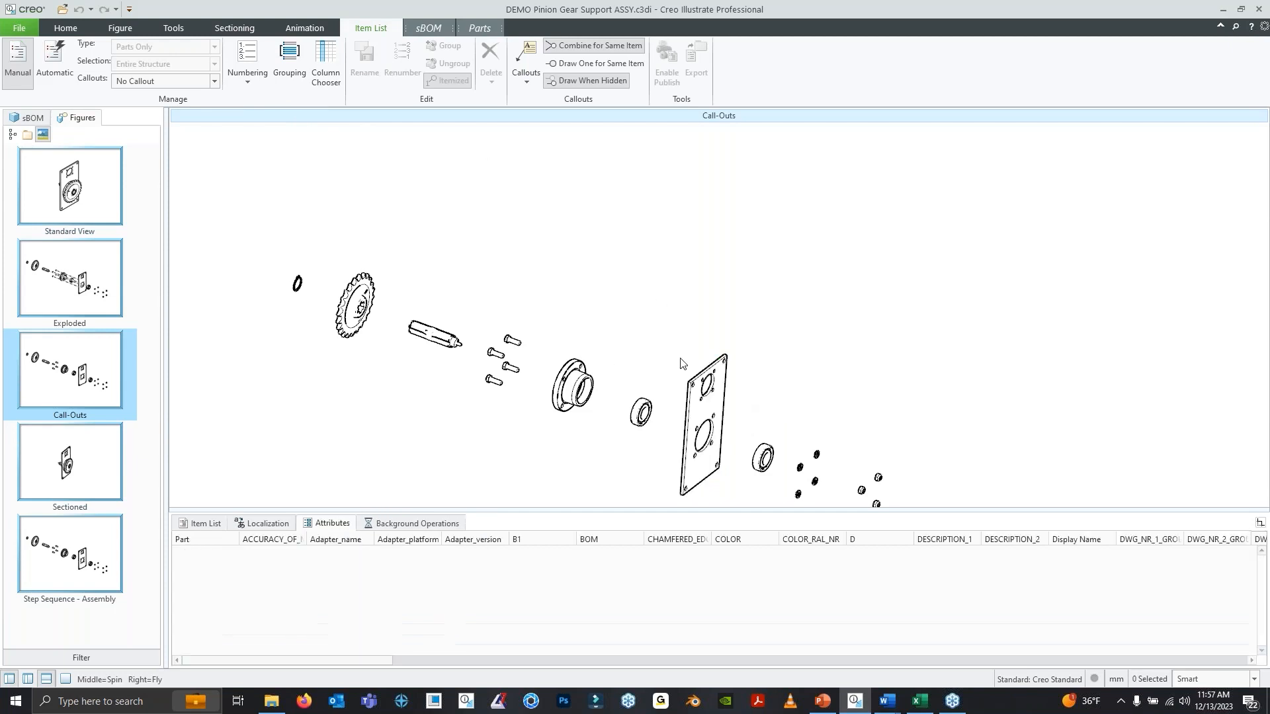
{"action": "left_click", "coordinate": [45, 679]}
{"action": "middle_click_drag", "start_coordinate": [539, 448], "coordinate": [794, 470]}
{"action": "scroll", "coordinate": [504, 405], "scroll_direction": "down", "scroll_amount": 3}
{"action": "middle_click_drag", "start_coordinate": [734, 404], "coordinate": [688, 377]}
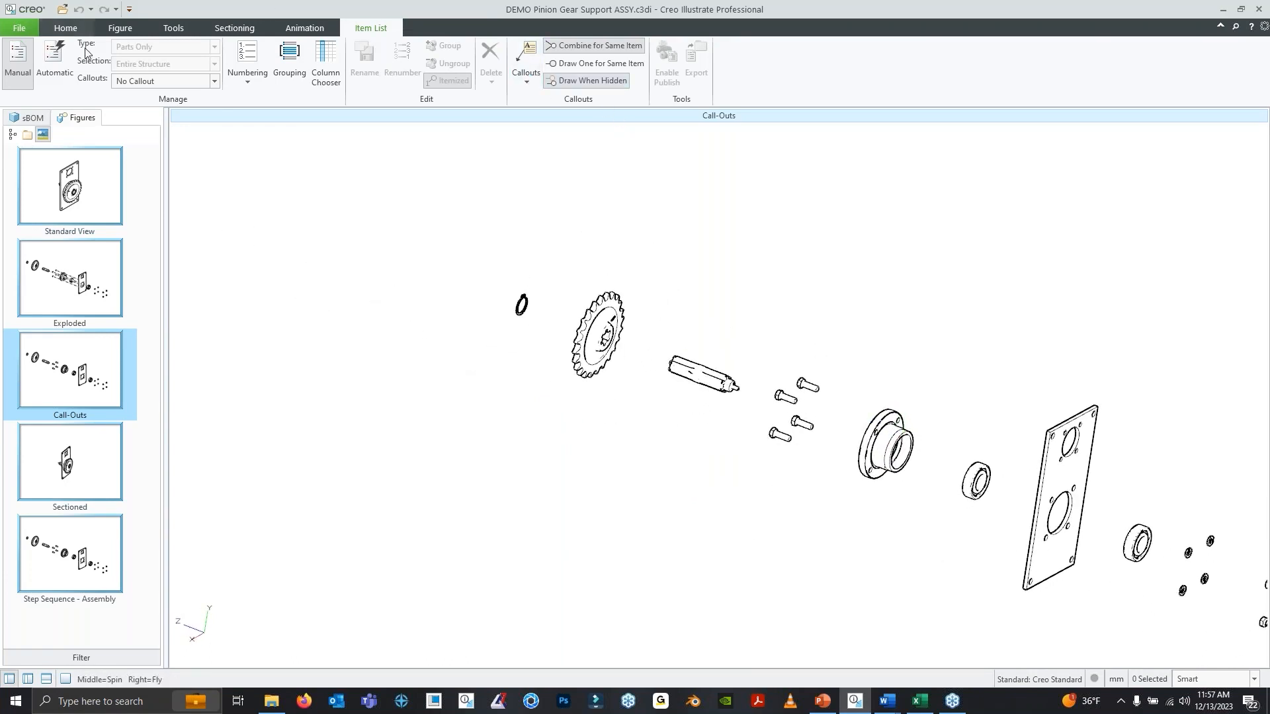
{"action": "left_click", "coordinate": [27, 82]}
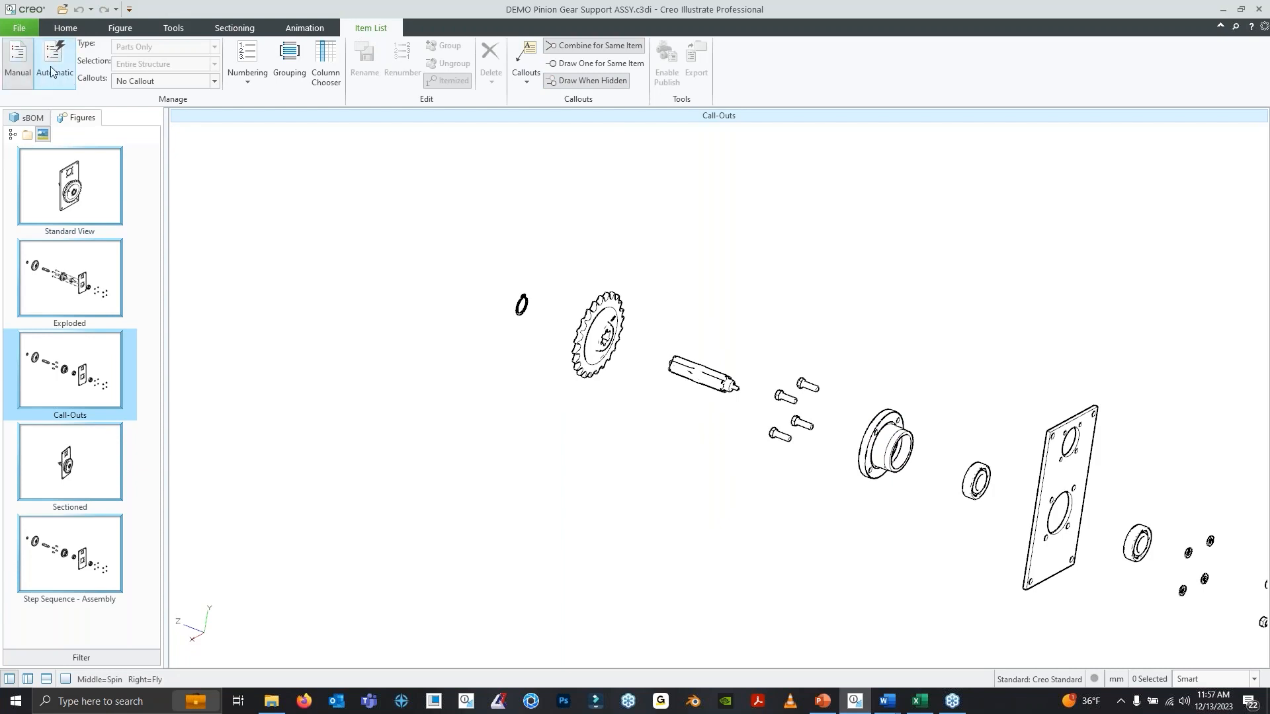
{"action": "middle_click_drag", "start_coordinate": [892, 390], "coordinate": [223, 317]}
{"action": "middle_click_drag", "start_coordinate": [506, 334], "coordinate": [420, 274]}
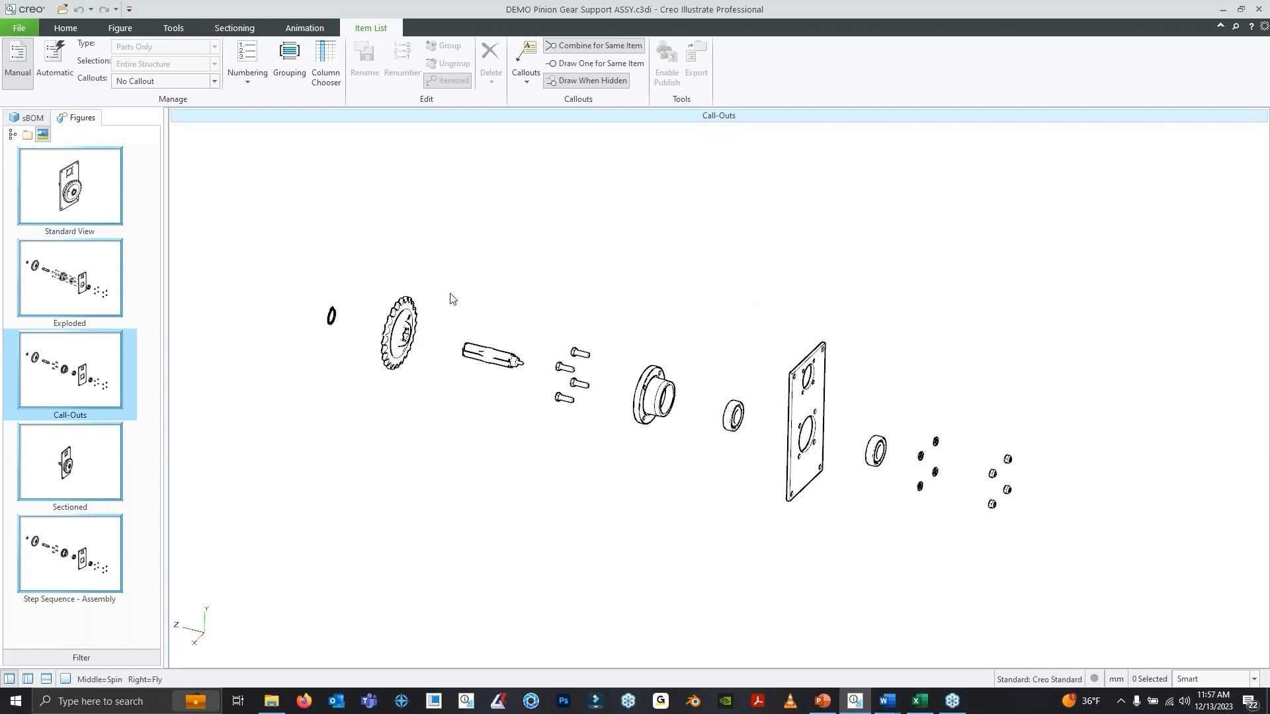
{"action": "middle_click_drag", "start_coordinate": [668, 328], "coordinate": [676, 349], "text": "shift"}
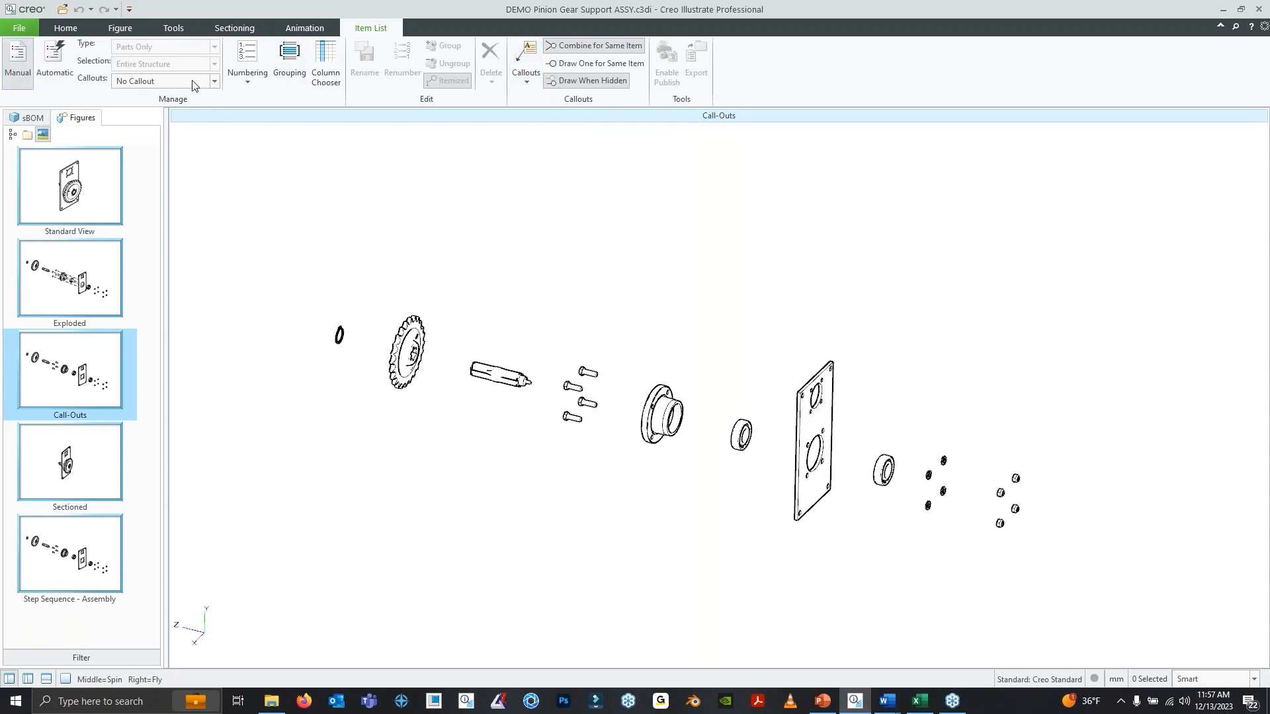
Set the item numbering scheme to the prefix 19 followed by the a, b, c format
{"action": "left_click", "coordinate": [249, 85]}
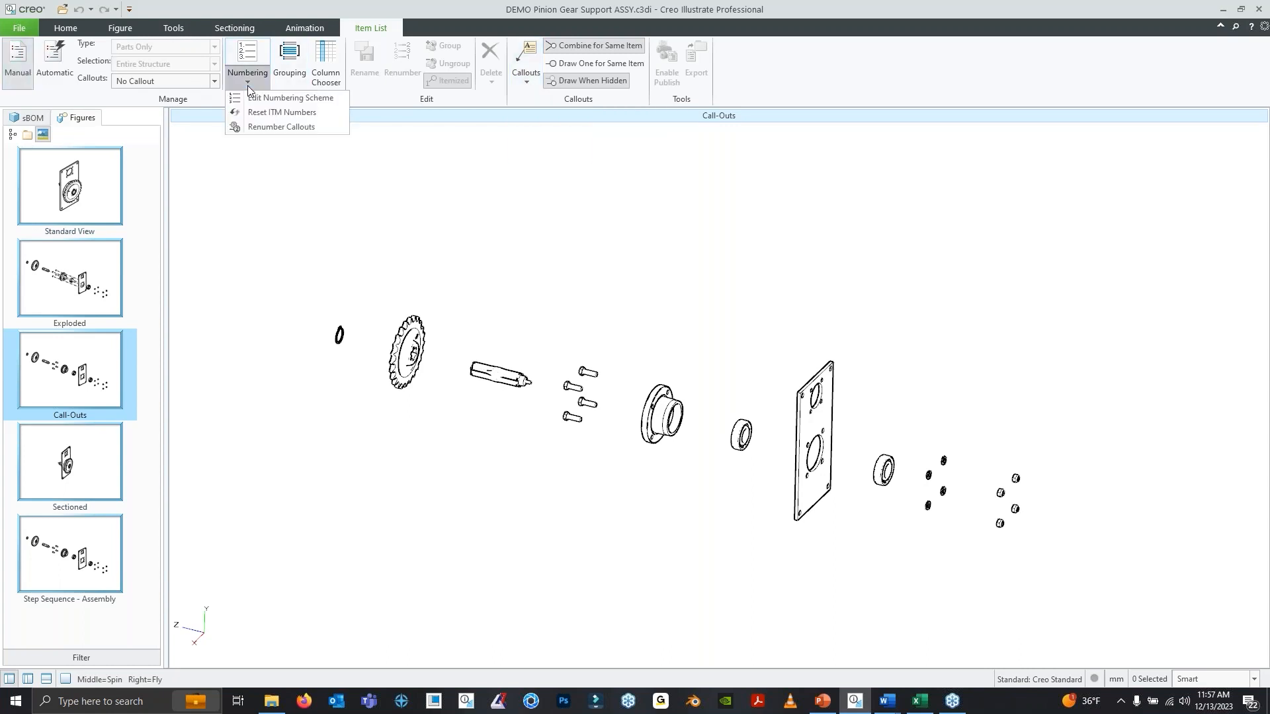
{"action": "left_click", "coordinate": [315, 104]}
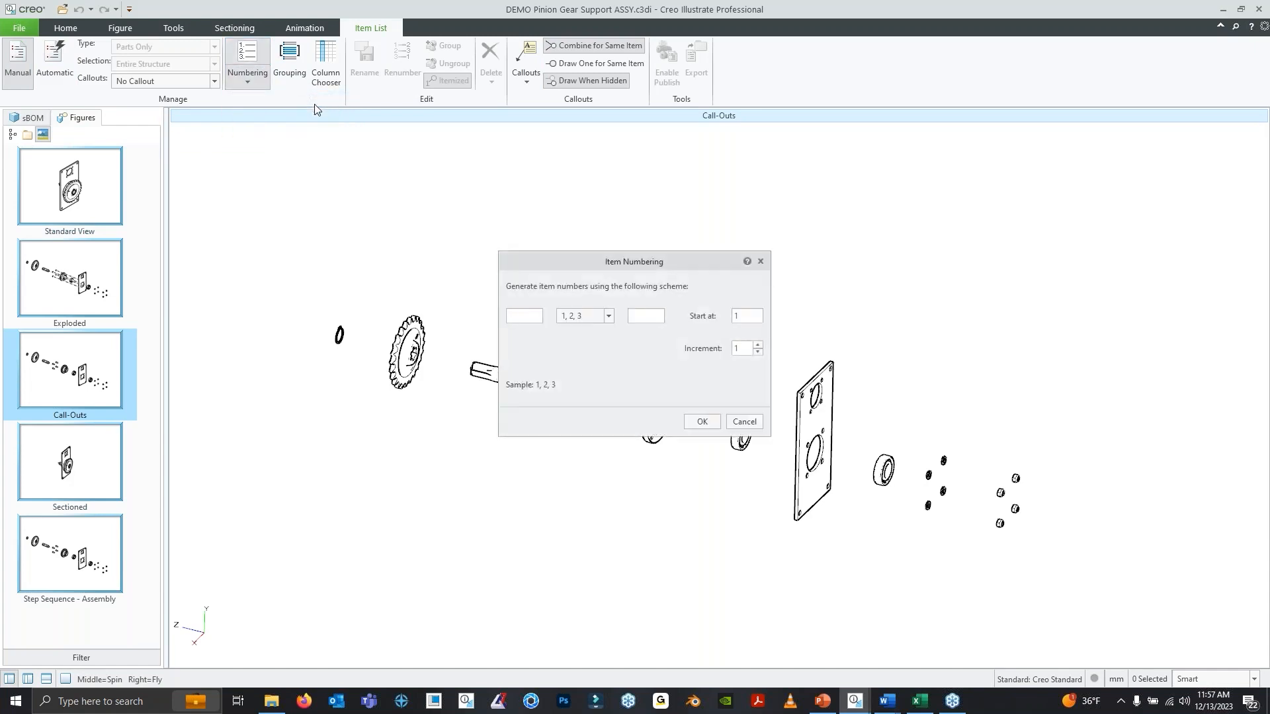
{"action": "left_click_drag", "start_coordinate": [713, 269], "coordinate": [356, 126]}
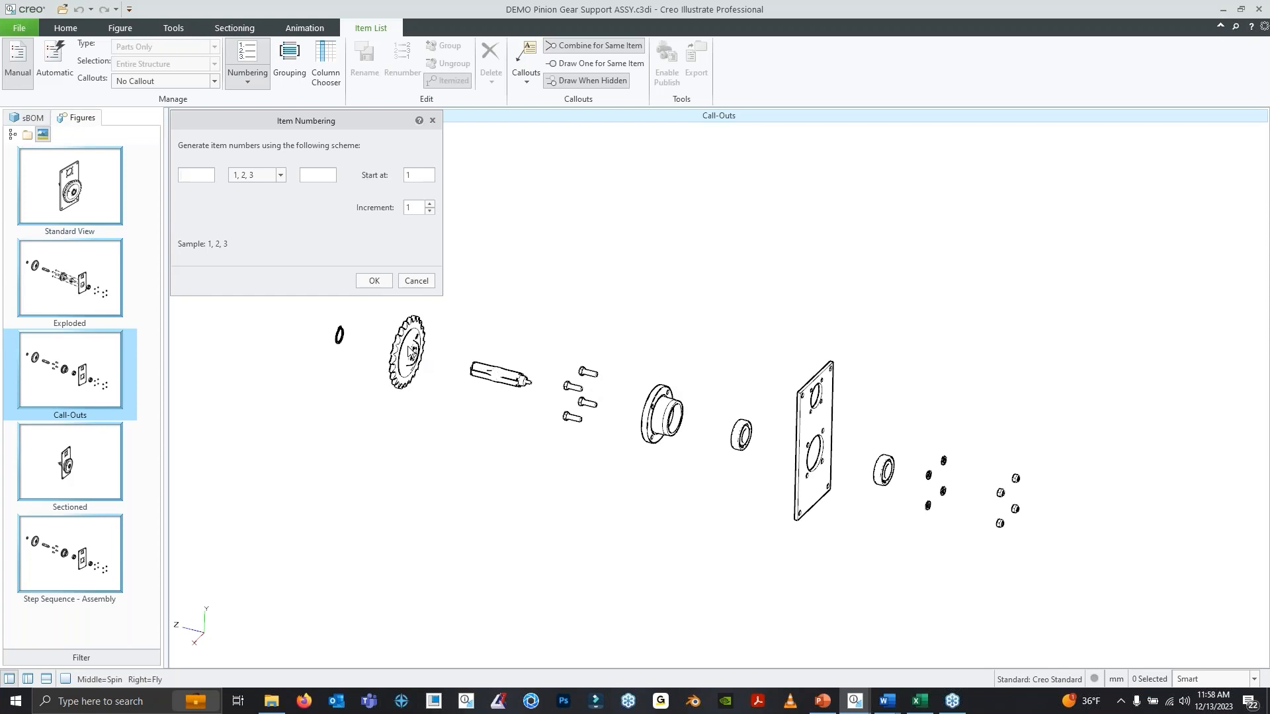
{"action": "type", "text": "19"}
{"action": "left_click", "coordinate": [281, 175]}
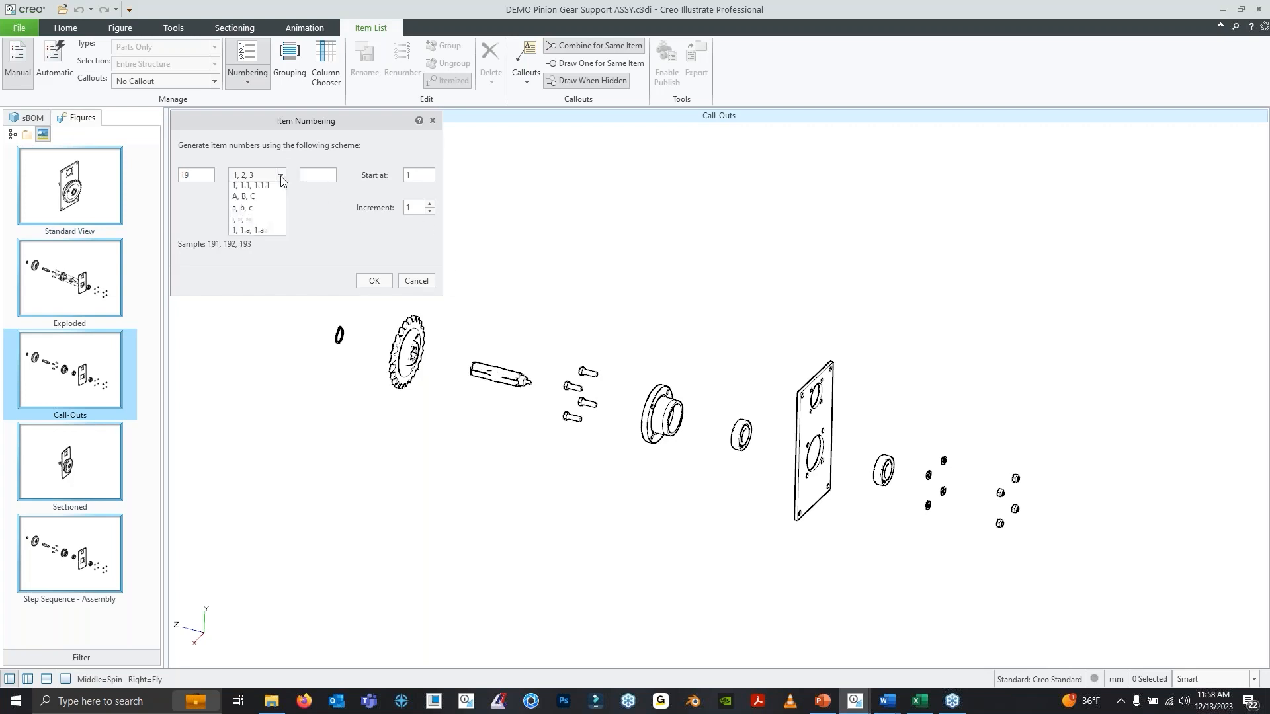
{"action": "left_click", "coordinate": [260, 224]}
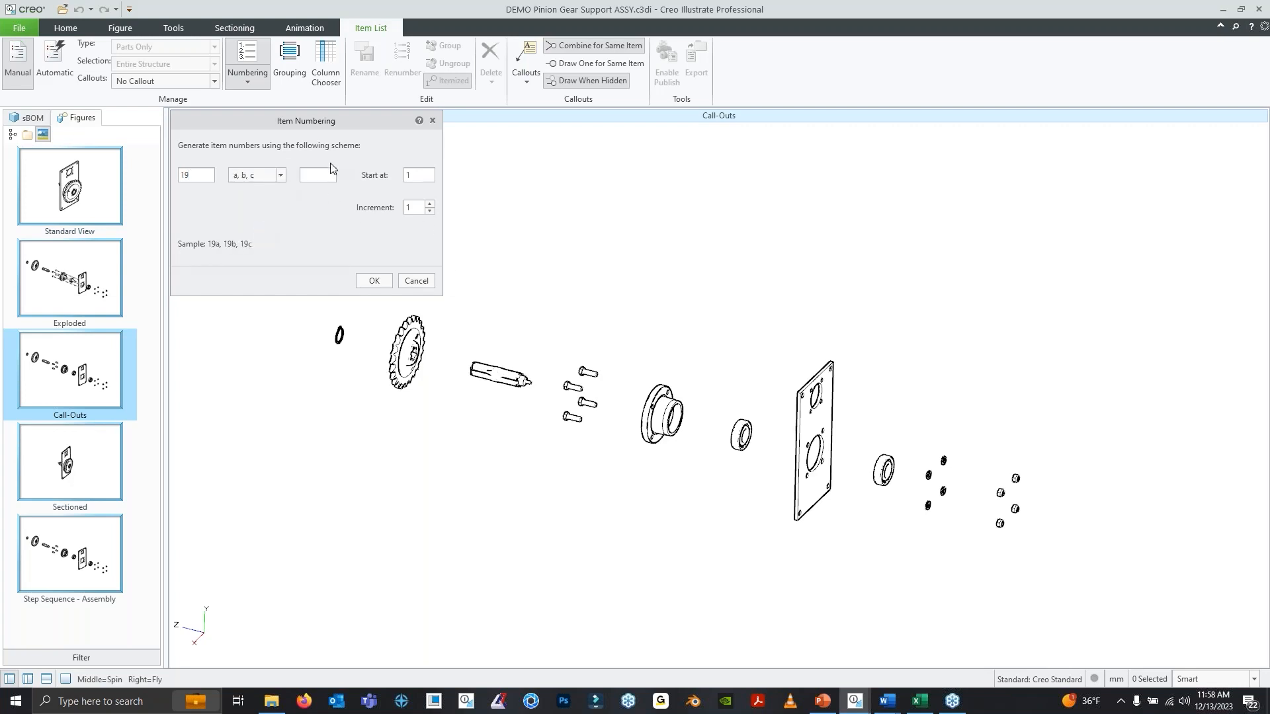
{"action": "left_click", "coordinate": [372, 281]}
Open the illustration's callout management options and look through the available callout templates
{"action": "left_click", "coordinate": [527, 80]}
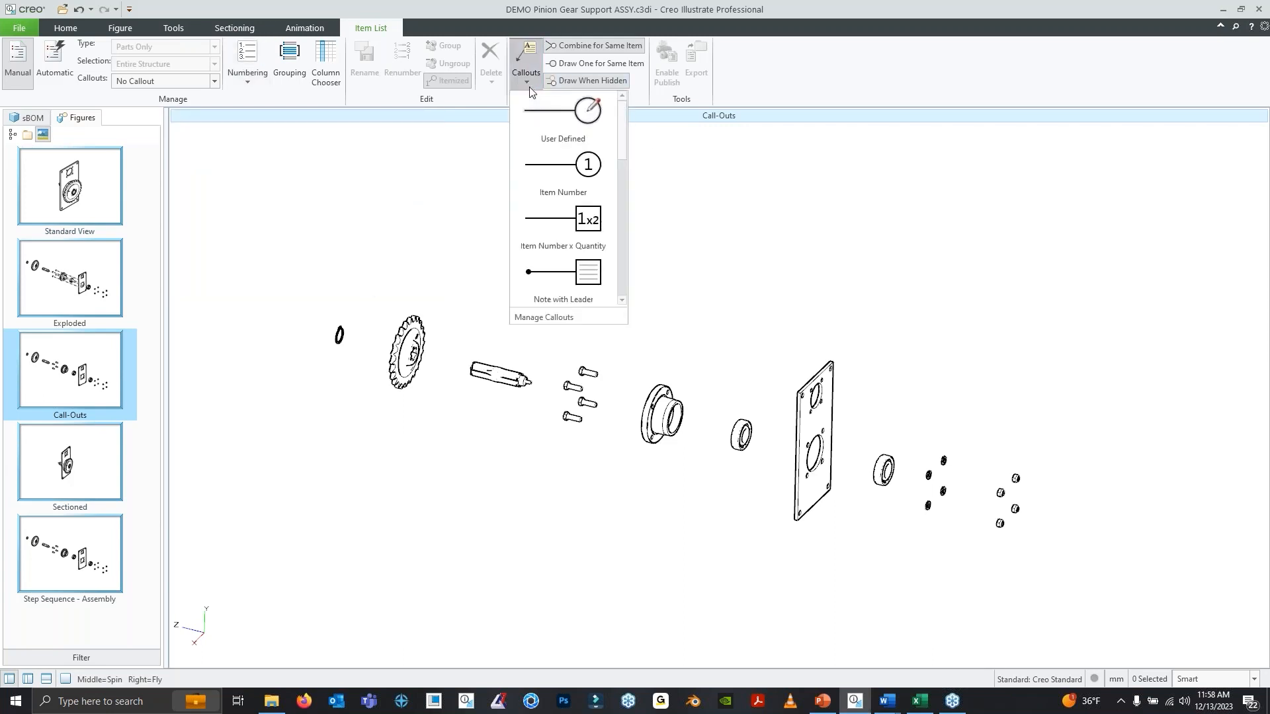
{"action": "scroll", "coordinate": [557, 162], "scroll_direction": "down", "scroll_amount": 2}
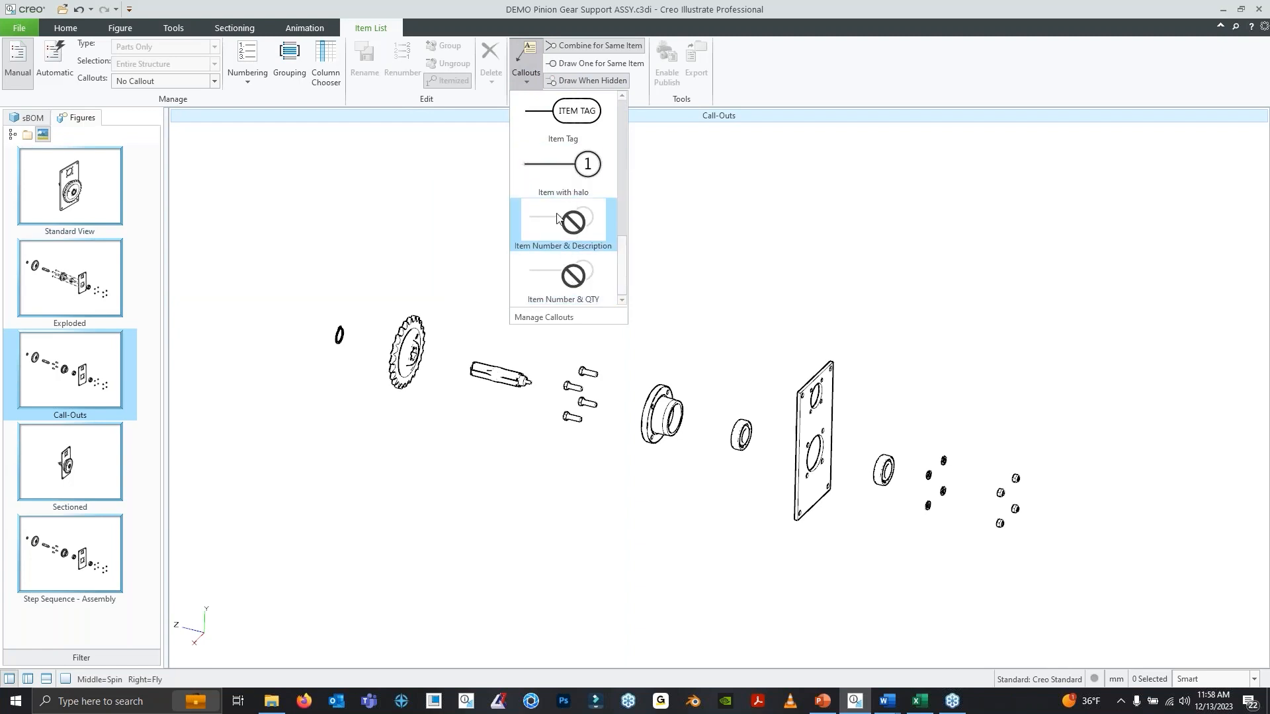
{"action": "left_click", "coordinate": [561, 317]}
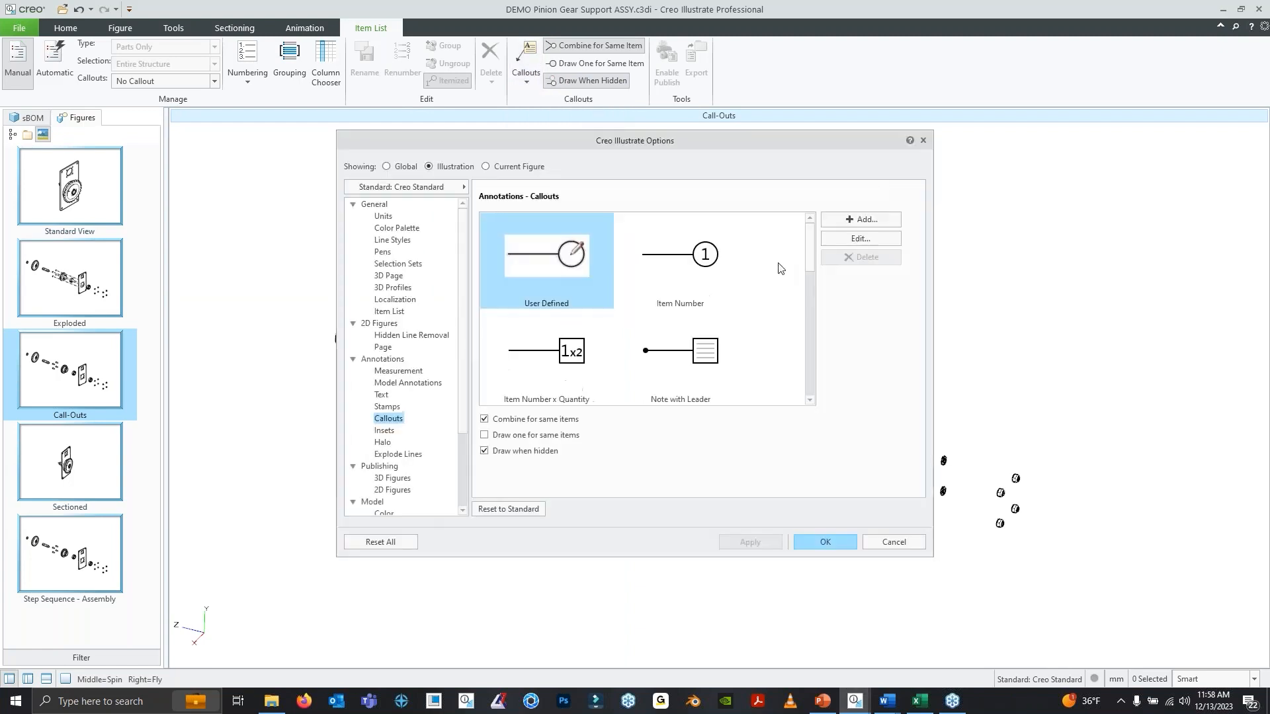
{"action": "left_click_drag", "start_coordinate": [589, 140], "coordinate": [540, 130]}
{"action": "scroll", "coordinate": [590, 278], "scroll_direction": "down", "scroll_amount": 2}
{"action": "scroll", "coordinate": [590, 280], "scroll_direction": "up", "scroll_amount": 2}
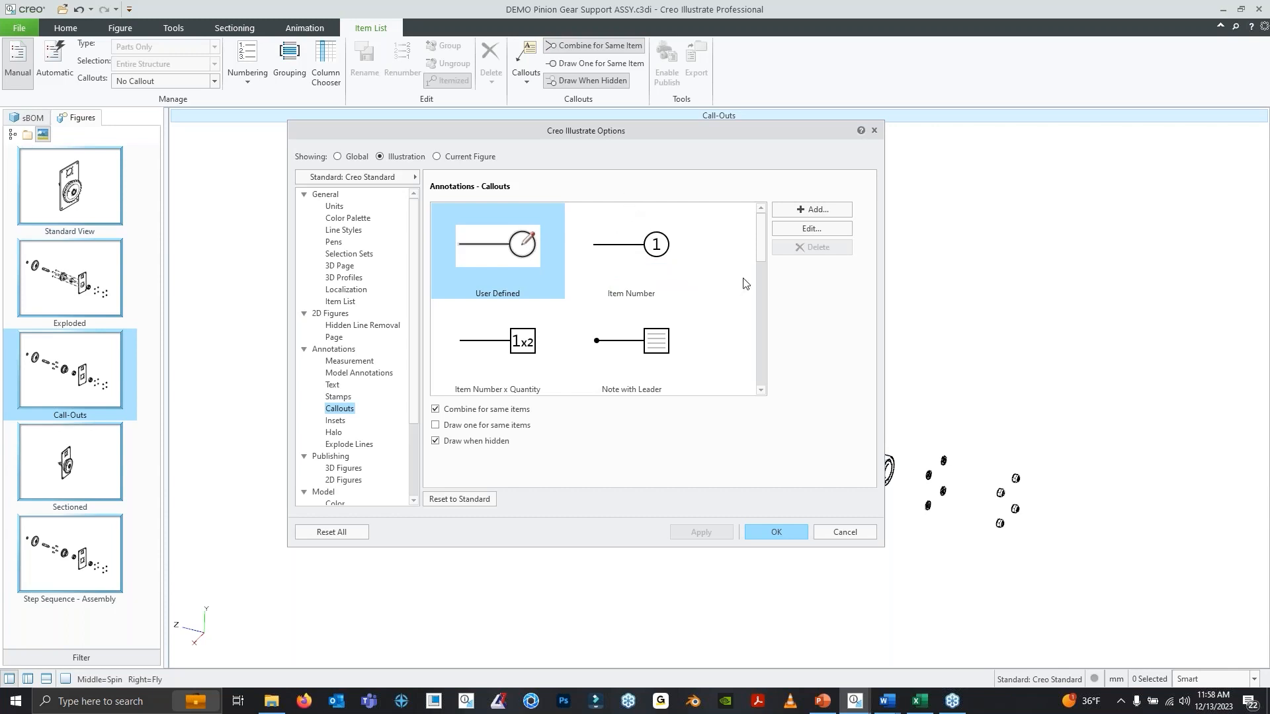
{"action": "scroll", "coordinate": [651, 261], "scroll_direction": "down", "scroll_amount": 1}
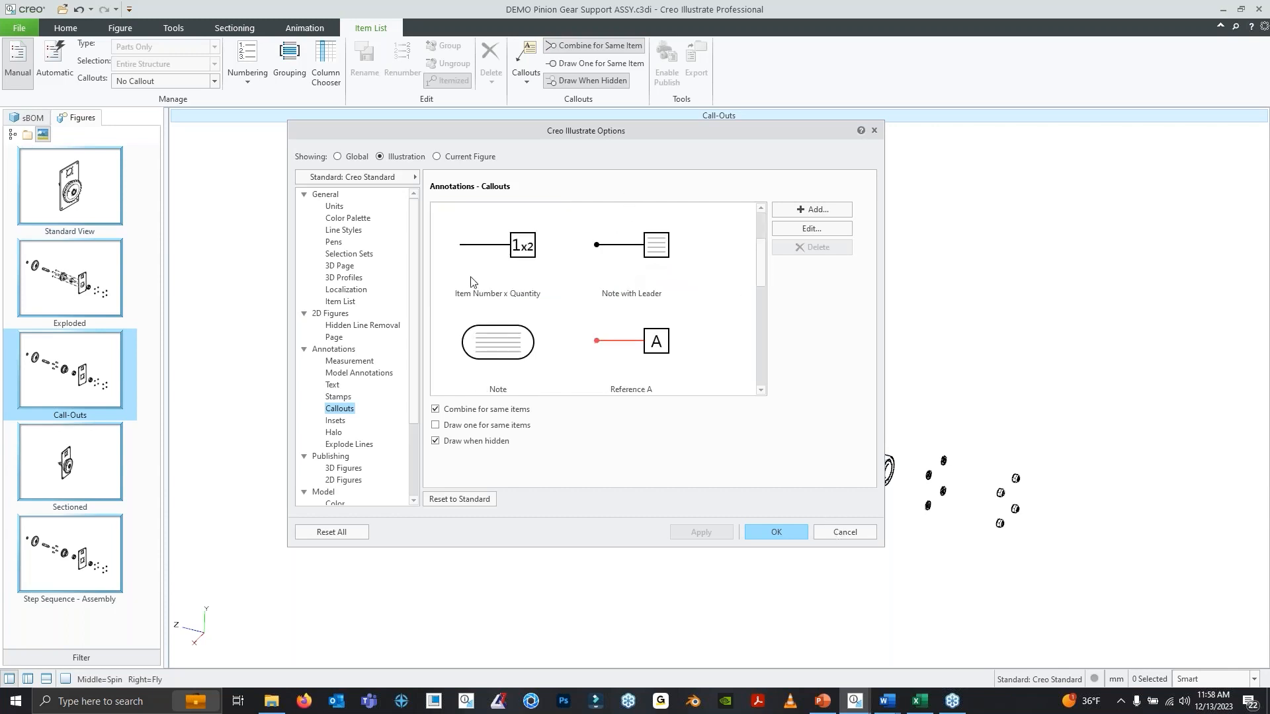
{"action": "scroll", "coordinate": [635, 303], "scroll_direction": "down", "scroll_amount": 1}
{"action": "scroll", "coordinate": [599, 296], "scroll_direction": "down", "scroll_amount": 2}
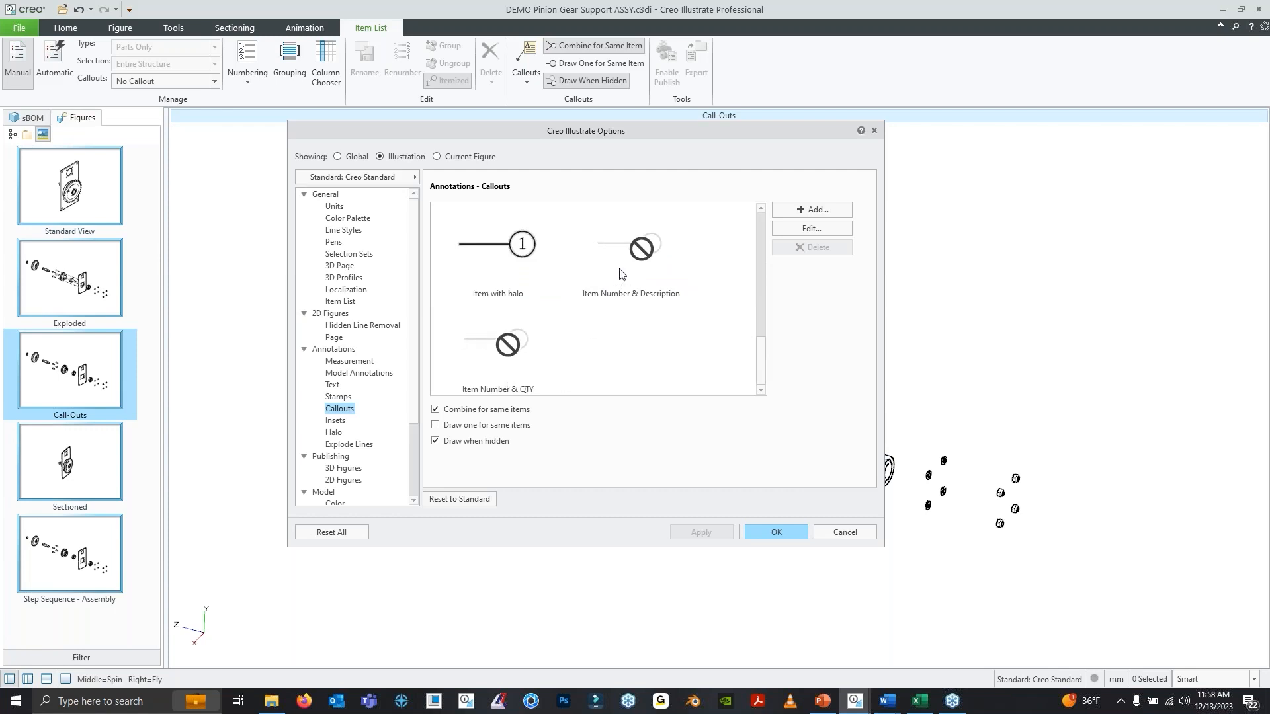
Examine the Item Number & Description template's content and its insertable attributes, closing everything without changes
{"action": "left_click", "coordinate": [647, 248]}
{"action": "left_click", "coordinate": [812, 228]}
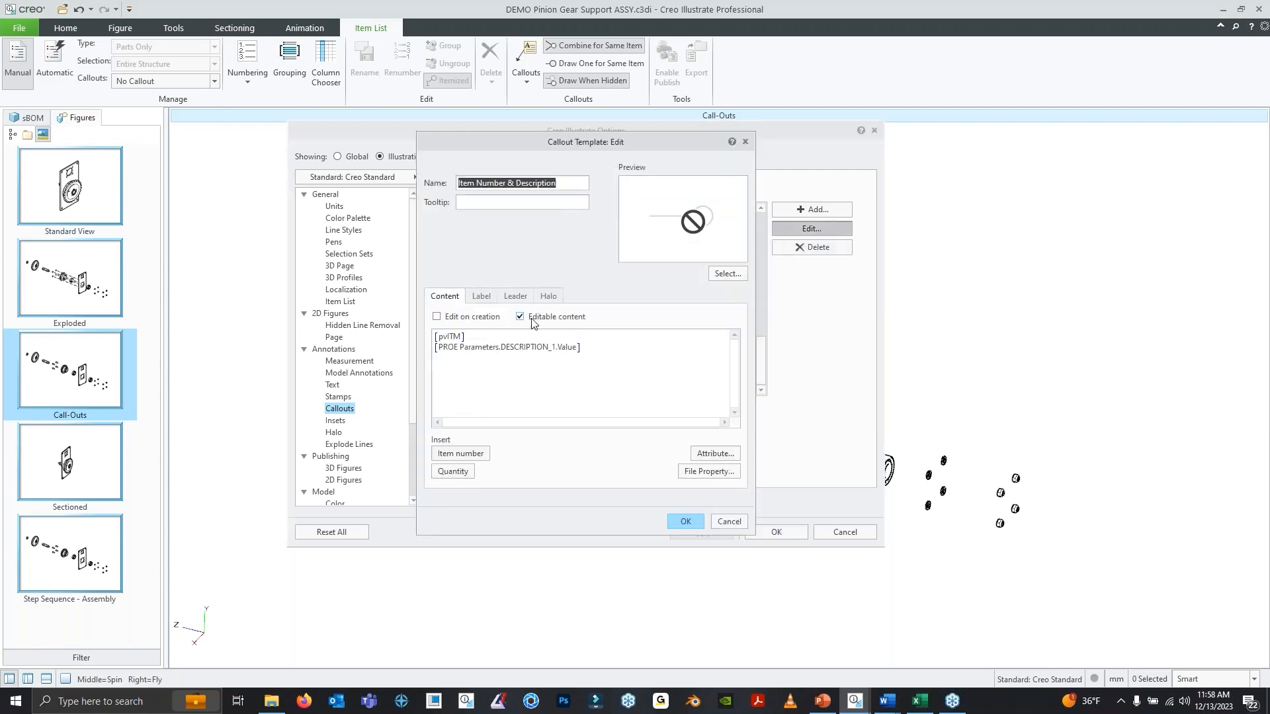
{"action": "left_click", "coordinate": [707, 455]}
{"action": "scroll", "coordinate": [603, 315], "scroll_direction": "down", "scroll_amount": 1}
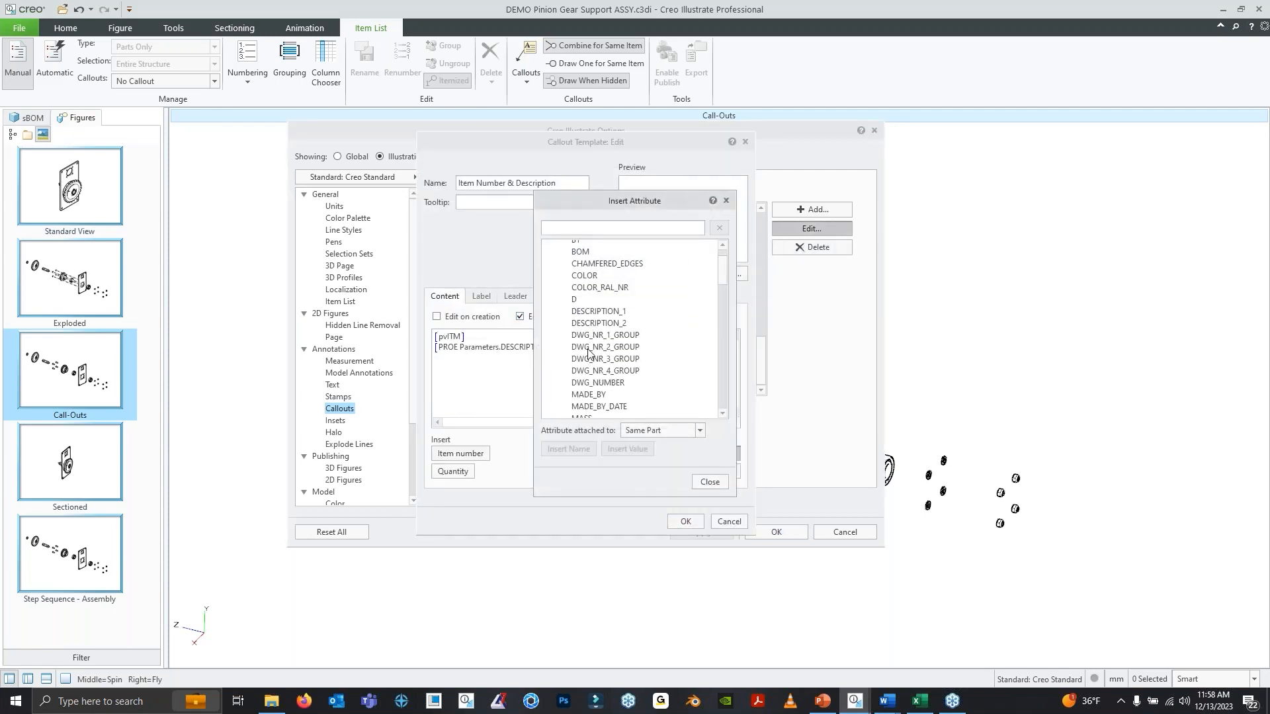
{"action": "scroll", "coordinate": [602, 314], "scroll_direction": "up", "scroll_amount": 1}
{"action": "scroll", "coordinate": [602, 315], "scroll_direction": "down", "scroll_amount": 1}
{"action": "scroll", "coordinate": [597, 311], "scroll_direction": "down", "scroll_amount": 1}
{"action": "scroll", "coordinate": [597, 311], "scroll_direction": "up", "scroll_amount": 1}
{"action": "left_click", "coordinate": [719, 529]}
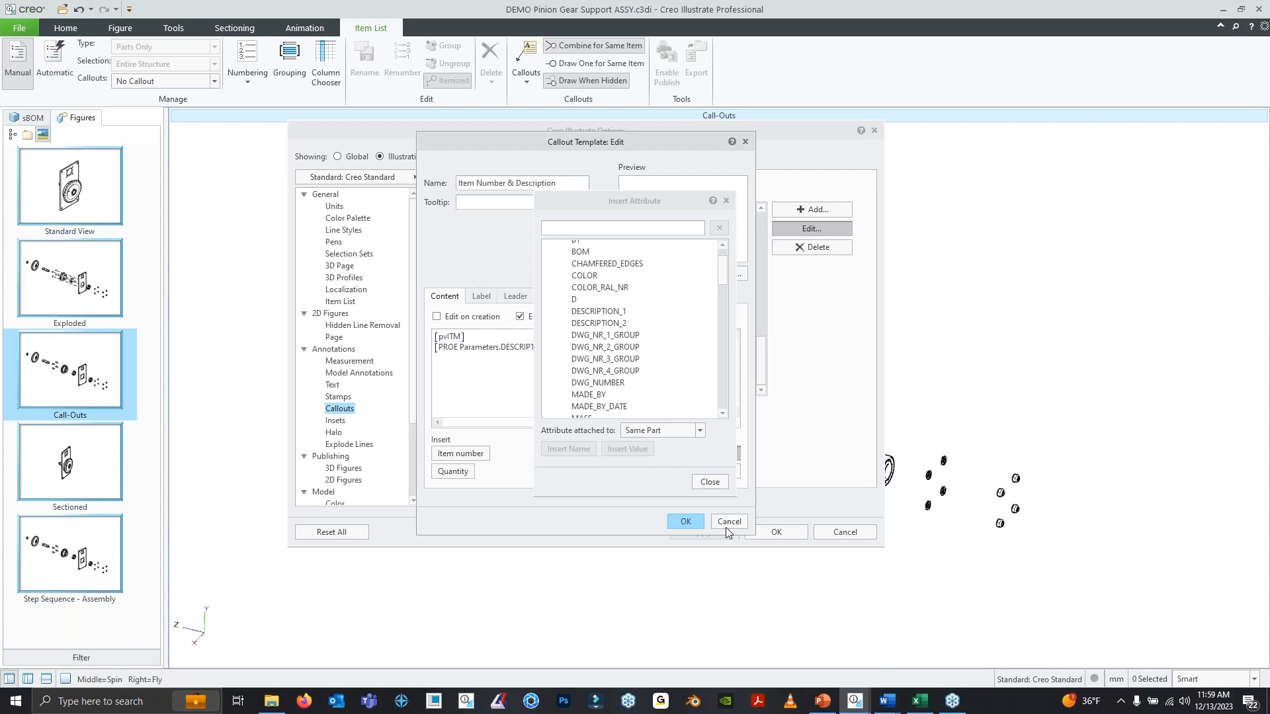
{"action": "left_click", "coordinate": [708, 482]}
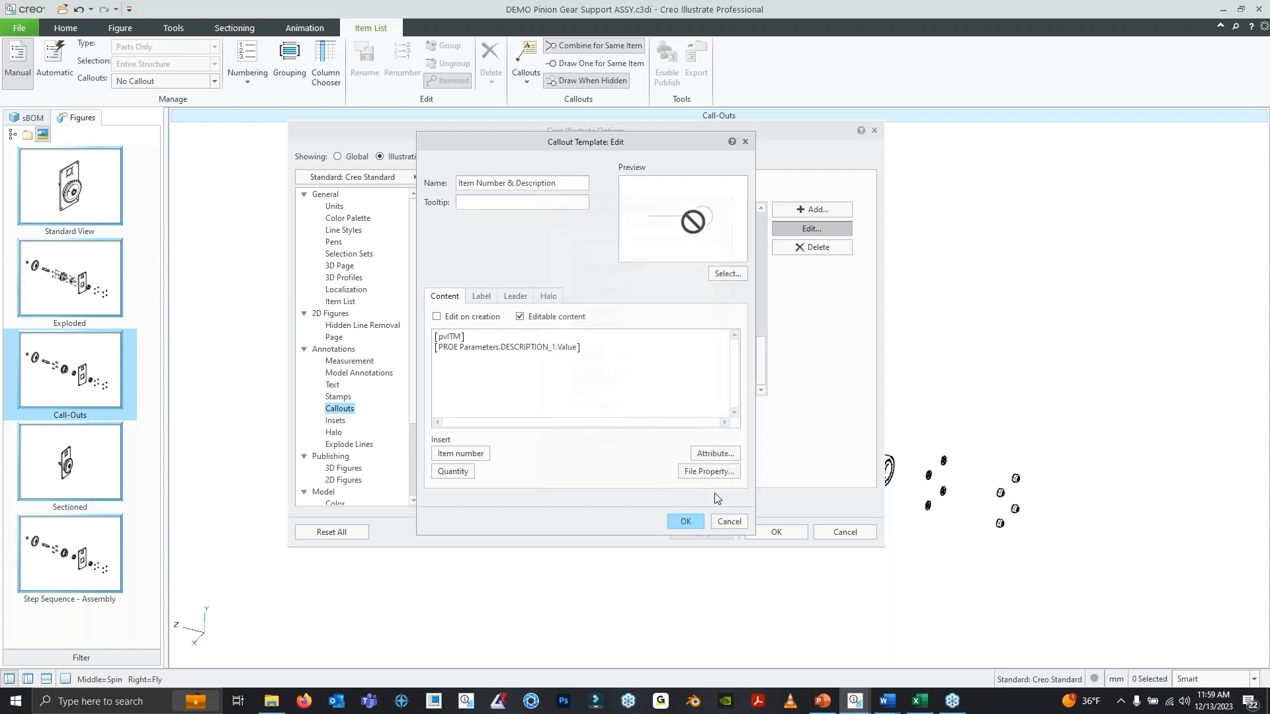
{"action": "left_click", "coordinate": [727, 522]}
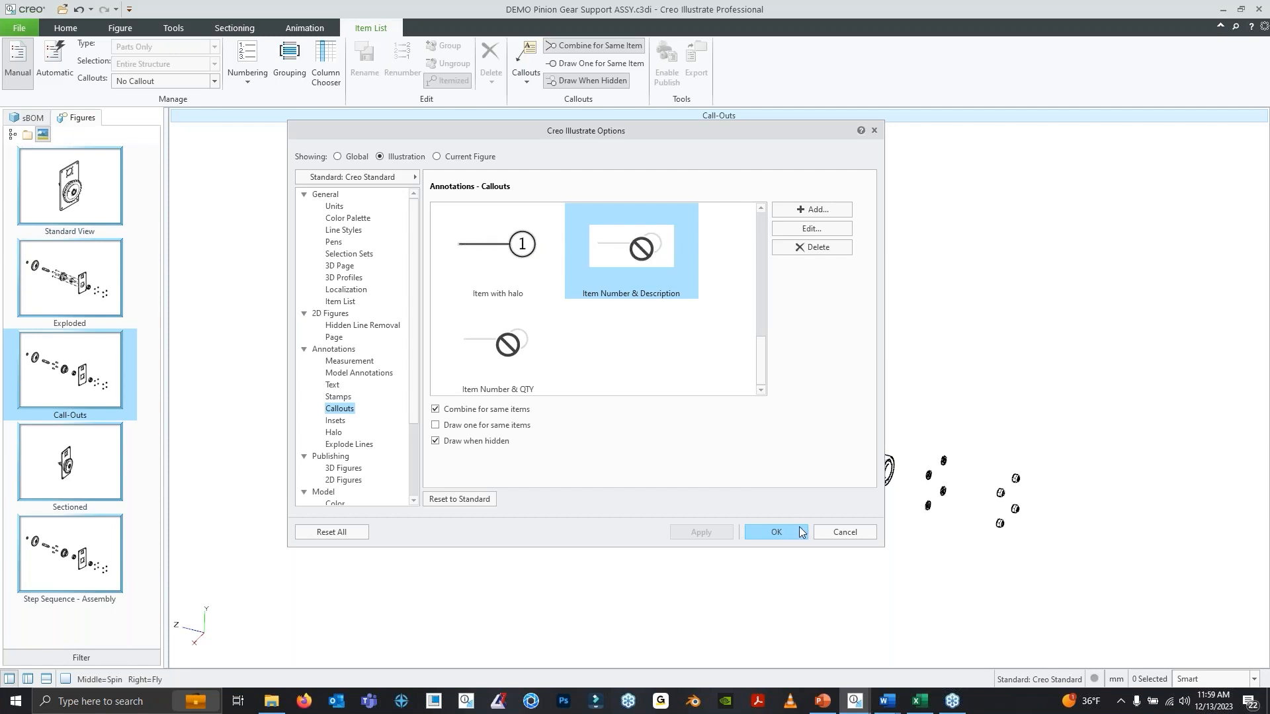
{"action": "left_click", "coordinate": [845, 533]}
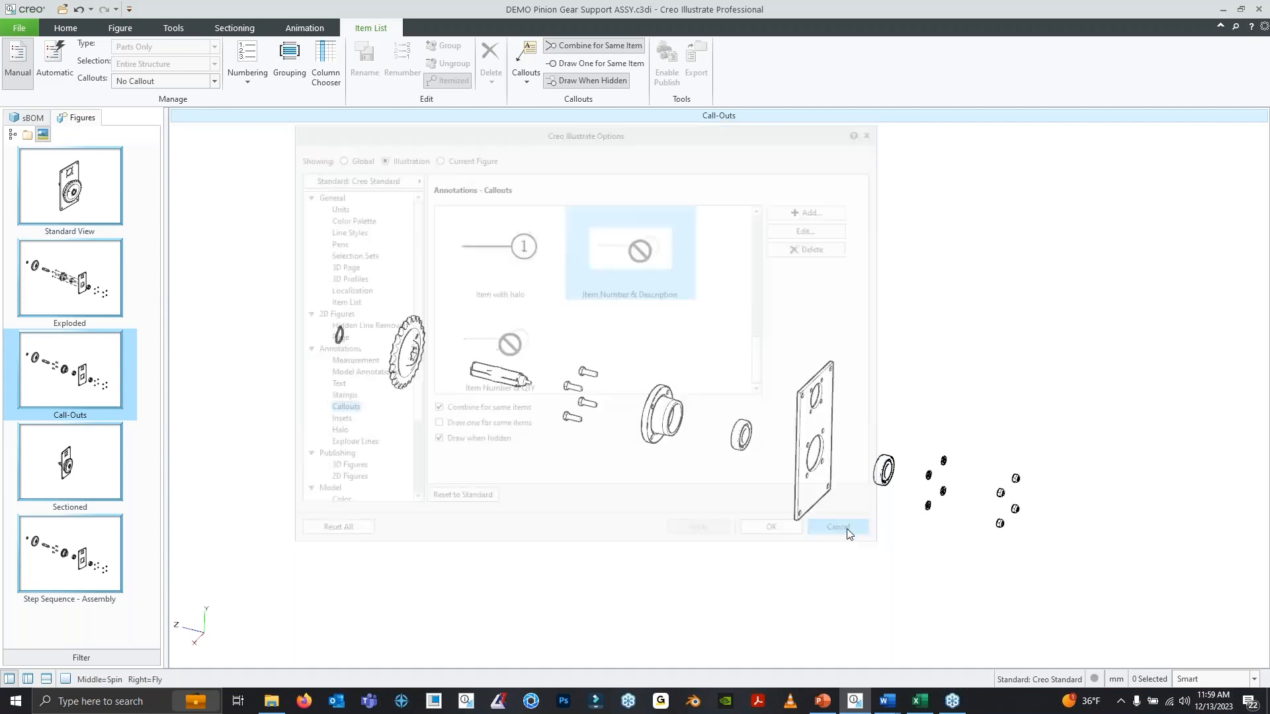
Add an Item Number & Description callout to the pinion gear shaft, placing its label above the part
{"action": "left_click", "coordinate": [526, 73]}
{"action": "scroll", "coordinate": [565, 173], "scroll_direction": "down", "scroll_amount": 3}
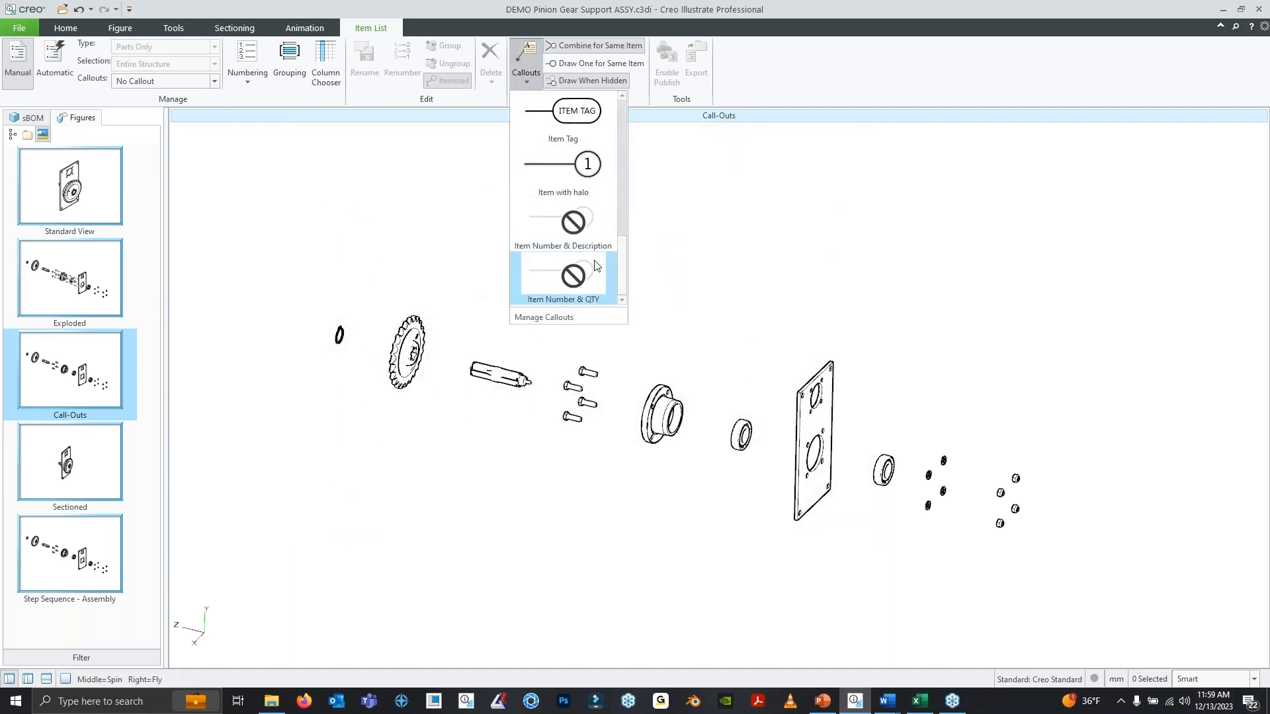
{"action": "left_click", "coordinate": [590, 237]}
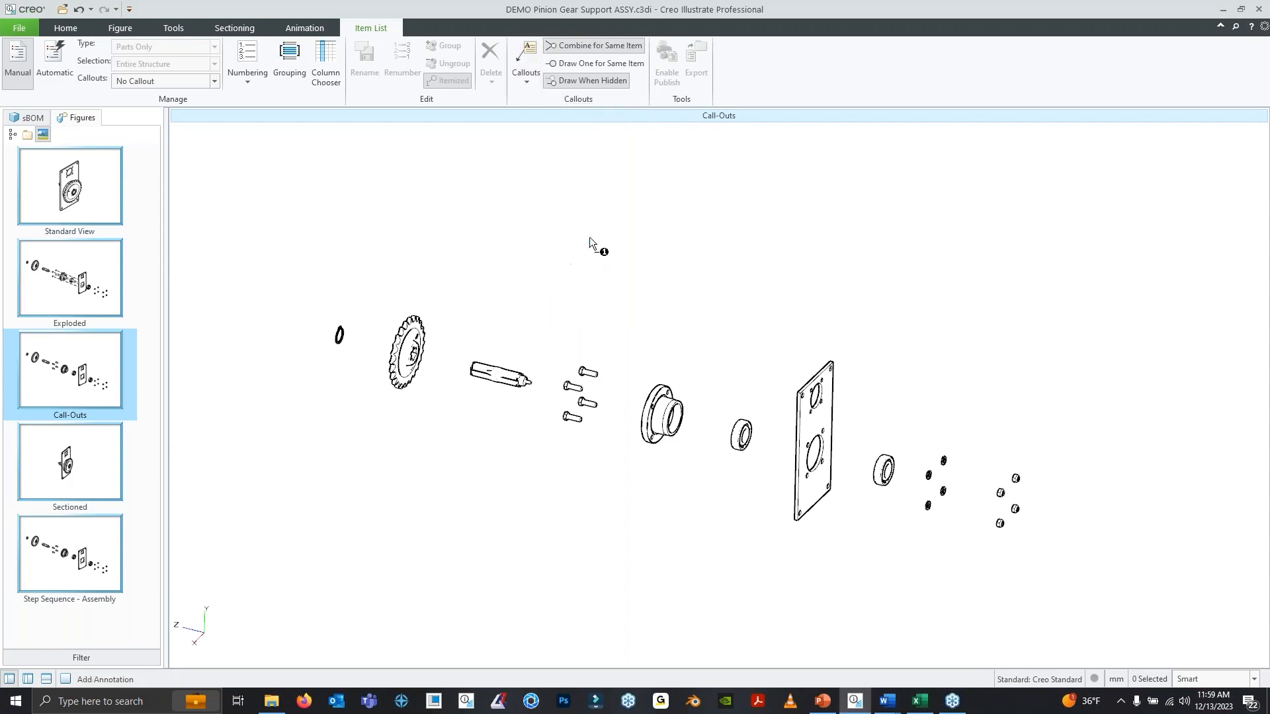
{"action": "left_click_drag", "start_coordinate": [502, 375], "coordinate": [534, 286]}
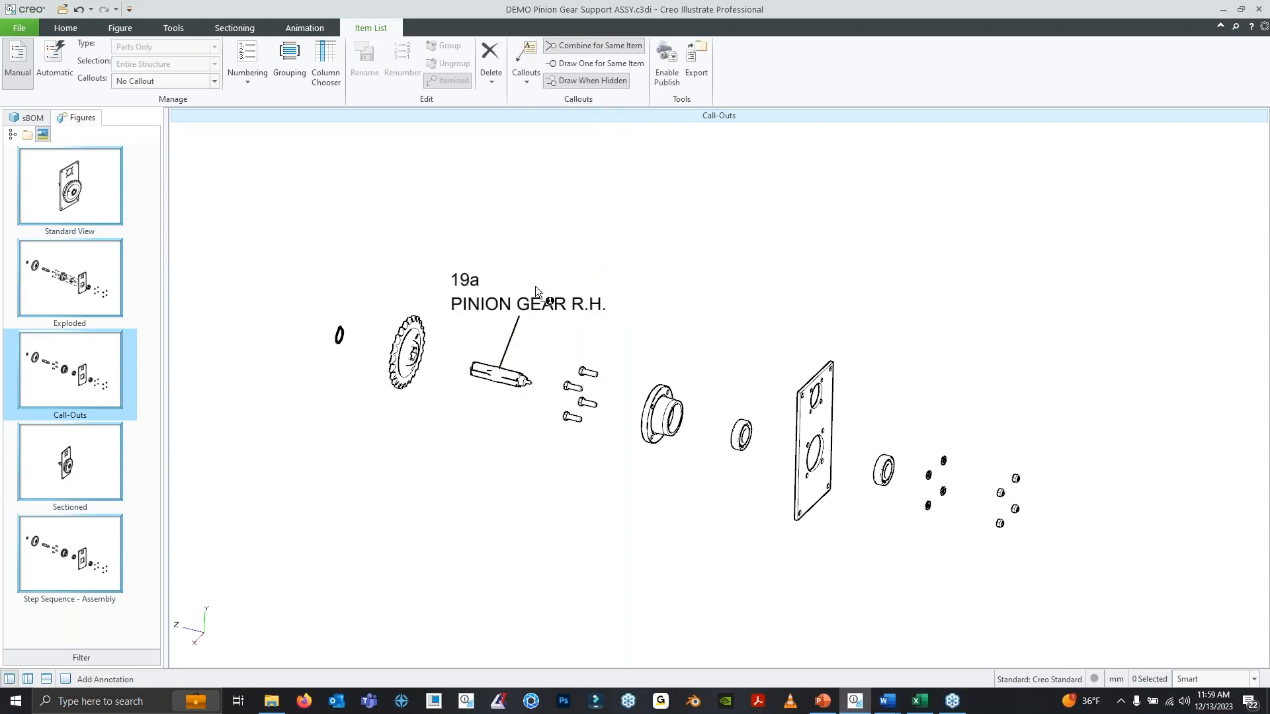
{"action": "scroll", "coordinate": [561, 272], "scroll_direction": "up", "scroll_amount": 3}
{"action": "scroll", "coordinate": [561, 277], "scroll_direction": "down", "scroll_amount": 2}
{"action": "mouse_move", "coordinate": [579, 297]}
{"action": "middle_mouse_down"}
{"action": "mouse_move", "coordinate": [588, 305]}
{"action": "mouse_move", "coordinate": [577, 289]}
{"action": "middle_mouse_up"}
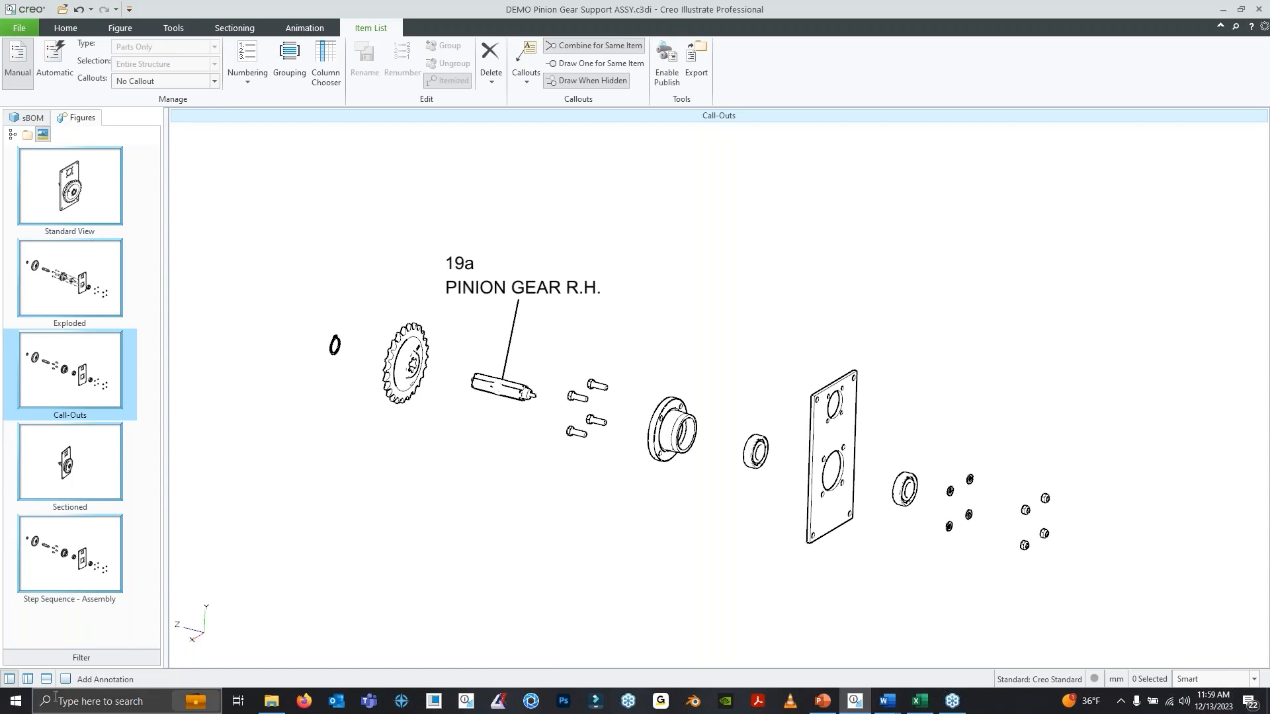
Check the pinion gear shaft's attributes in the lower data pane, including DESCRIPTION_1, and hide the pane again
{"action": "left_click", "coordinate": [46, 678]}
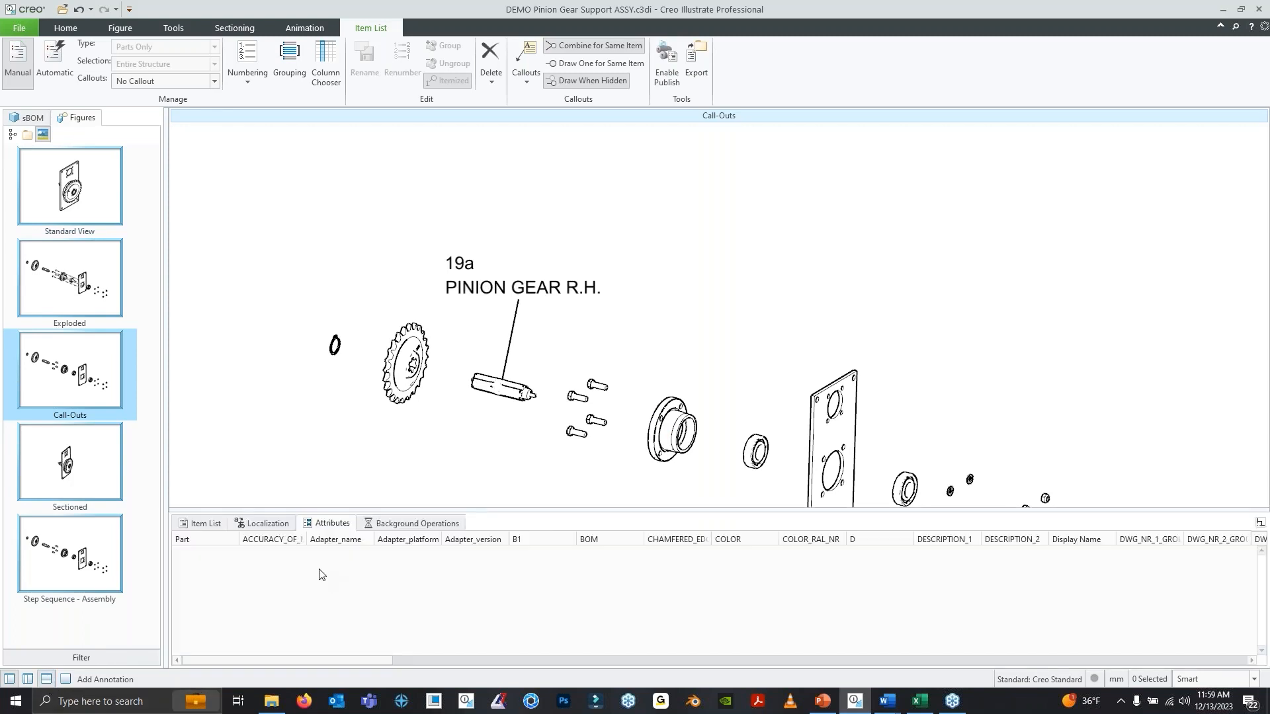
{"action": "left_click", "coordinate": [502, 386]}
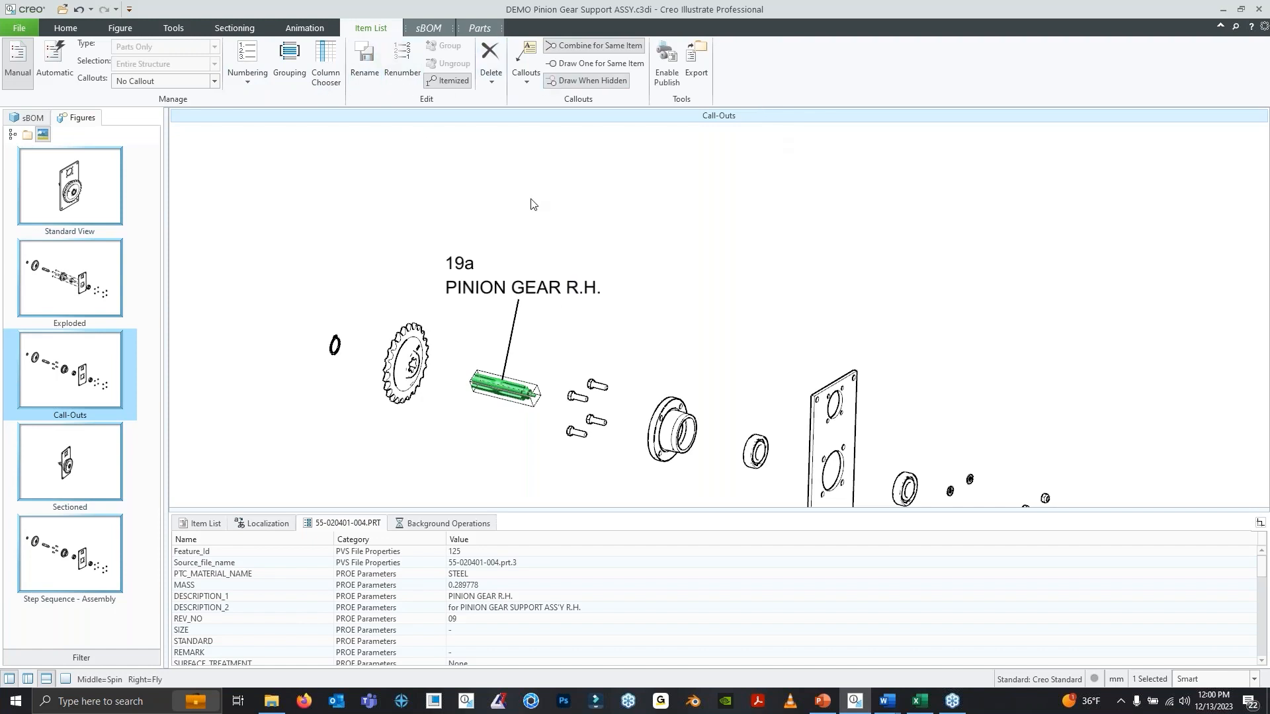
{"action": "left_click", "coordinate": [45, 679]}
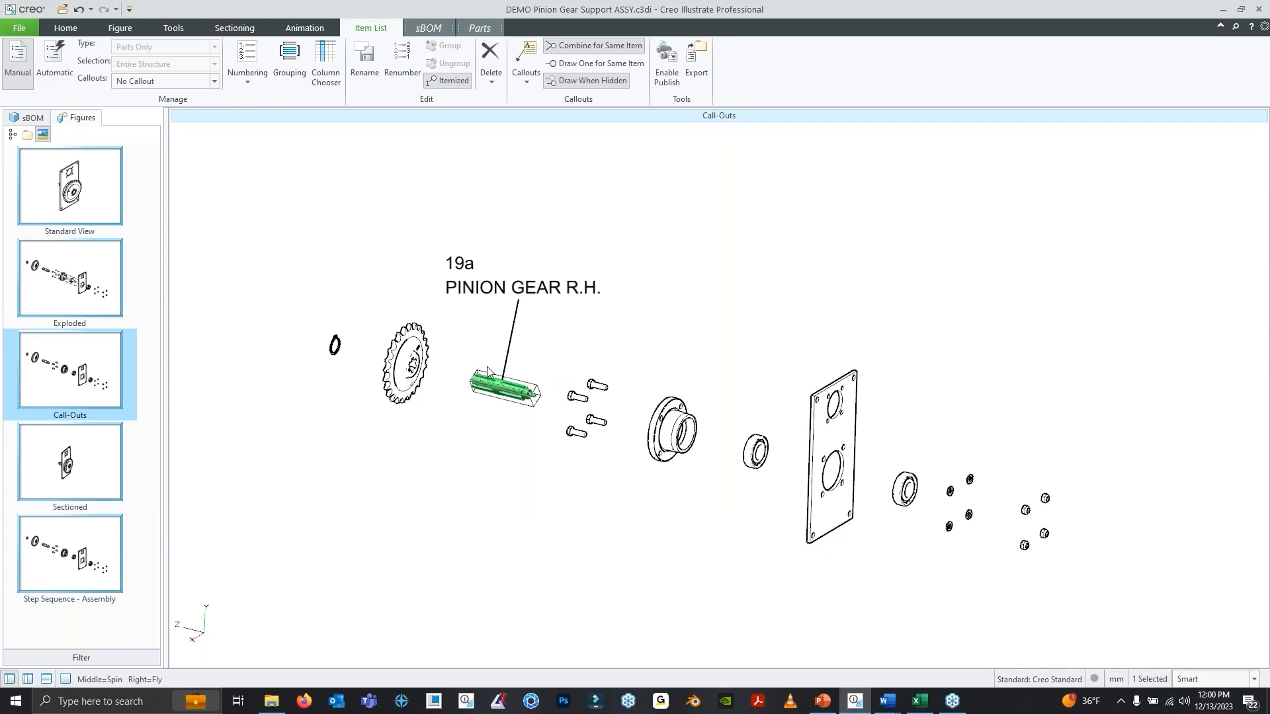
Look through the available callout templates, from User Defined to Item Number & QTY
{"action": "left_click", "coordinate": [528, 81]}
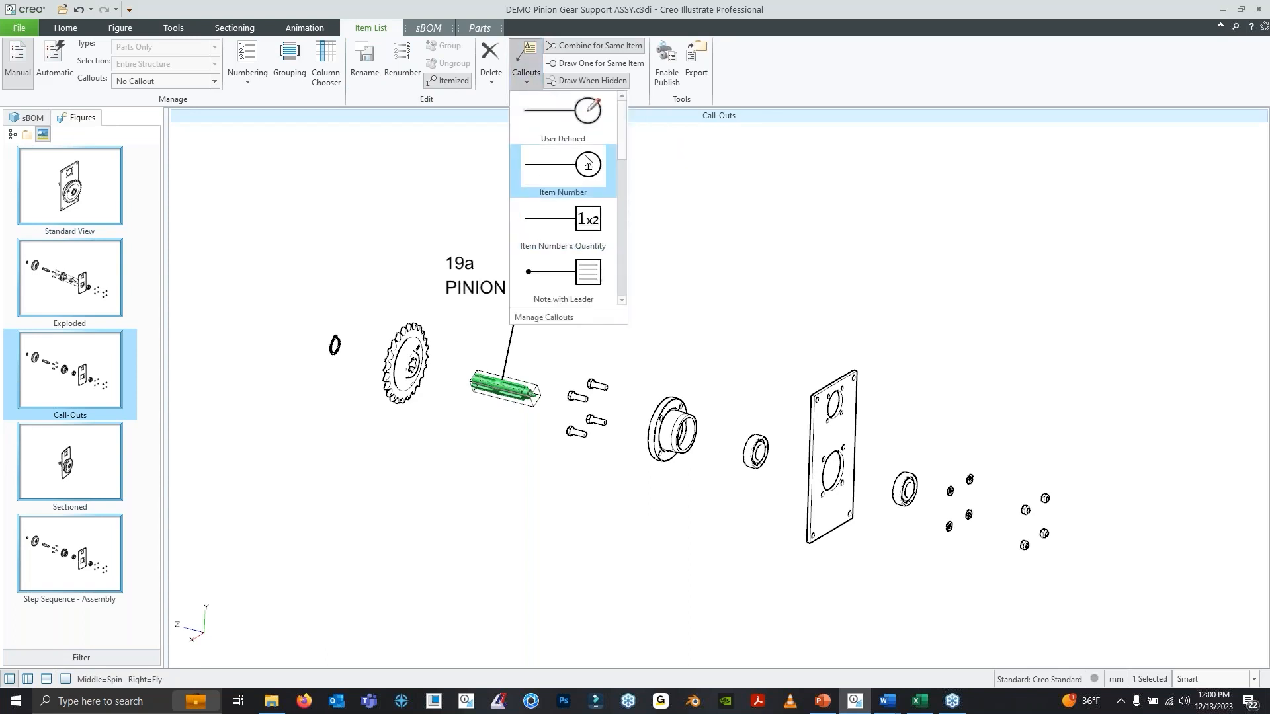
{"action": "scroll", "coordinate": [575, 198], "scroll_direction": "down", "scroll_amount": 1}
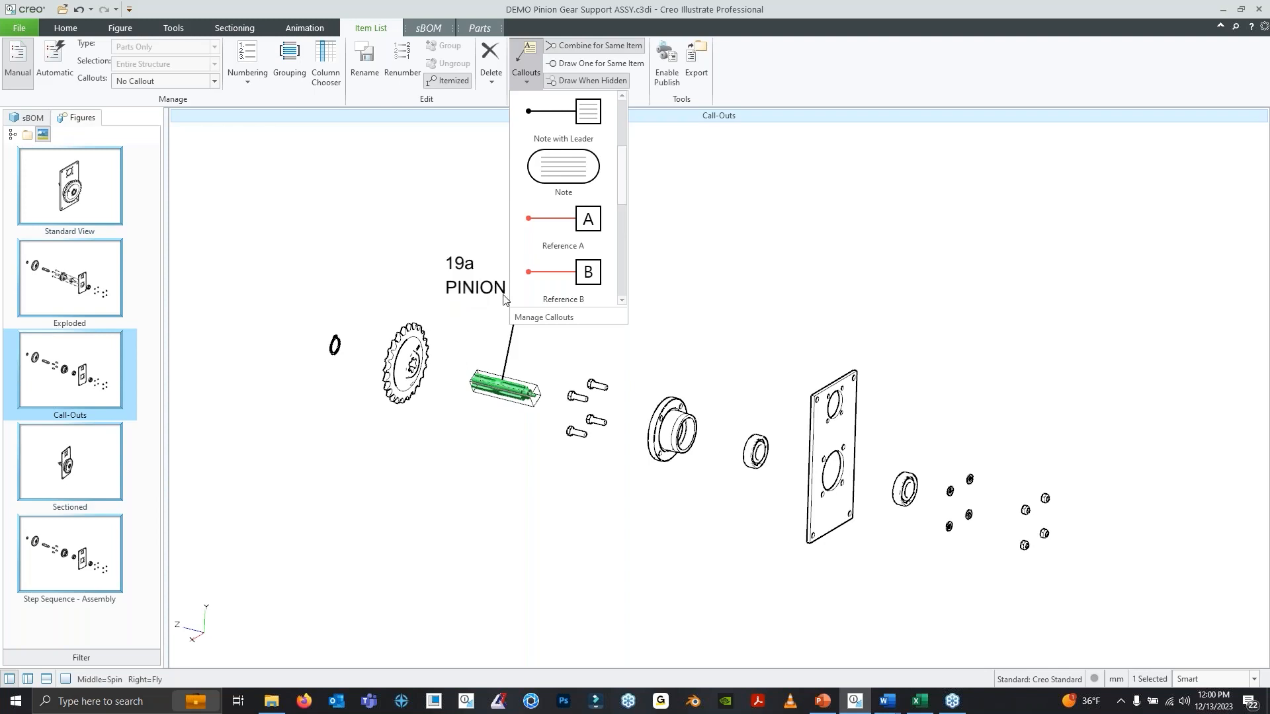
{"action": "scroll", "coordinate": [585, 199], "scroll_direction": "down", "scroll_amount": 5}
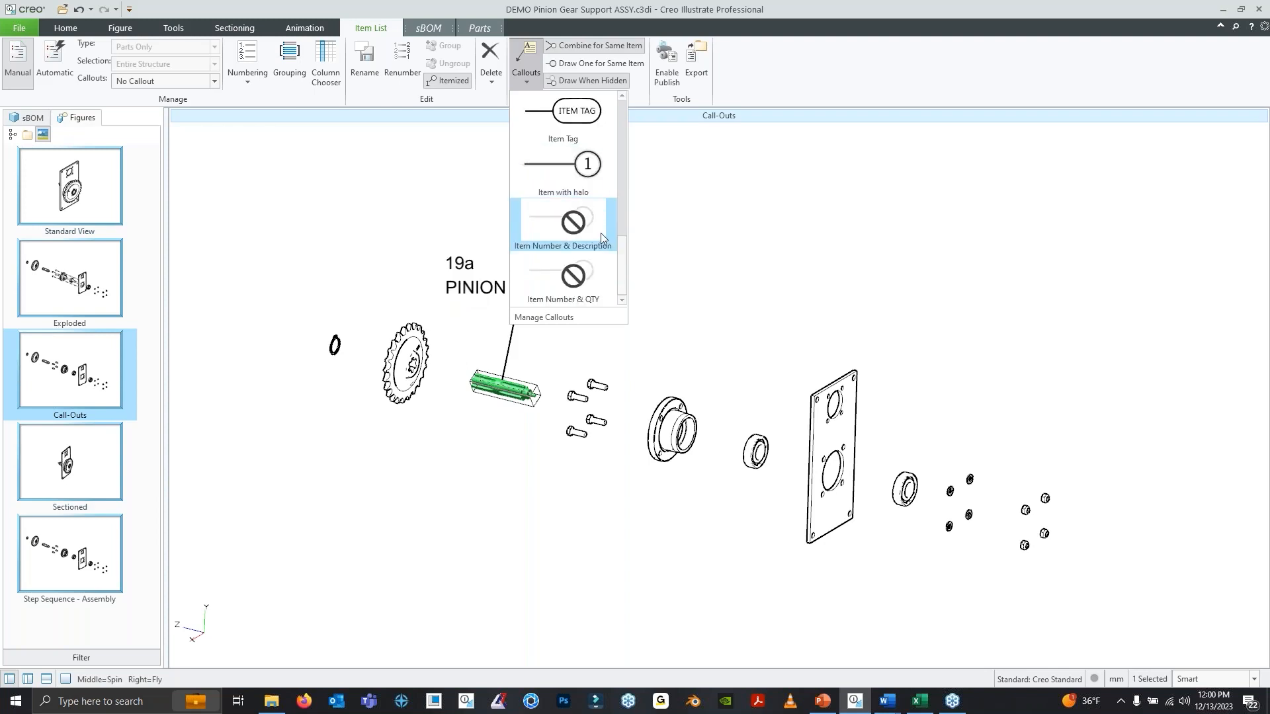
{"action": "scroll", "coordinate": [600, 233], "scroll_direction": "up", "scroll_amount": 5}
{"action": "scroll", "coordinate": [603, 240], "scroll_direction": "down", "scroll_amount": 3}
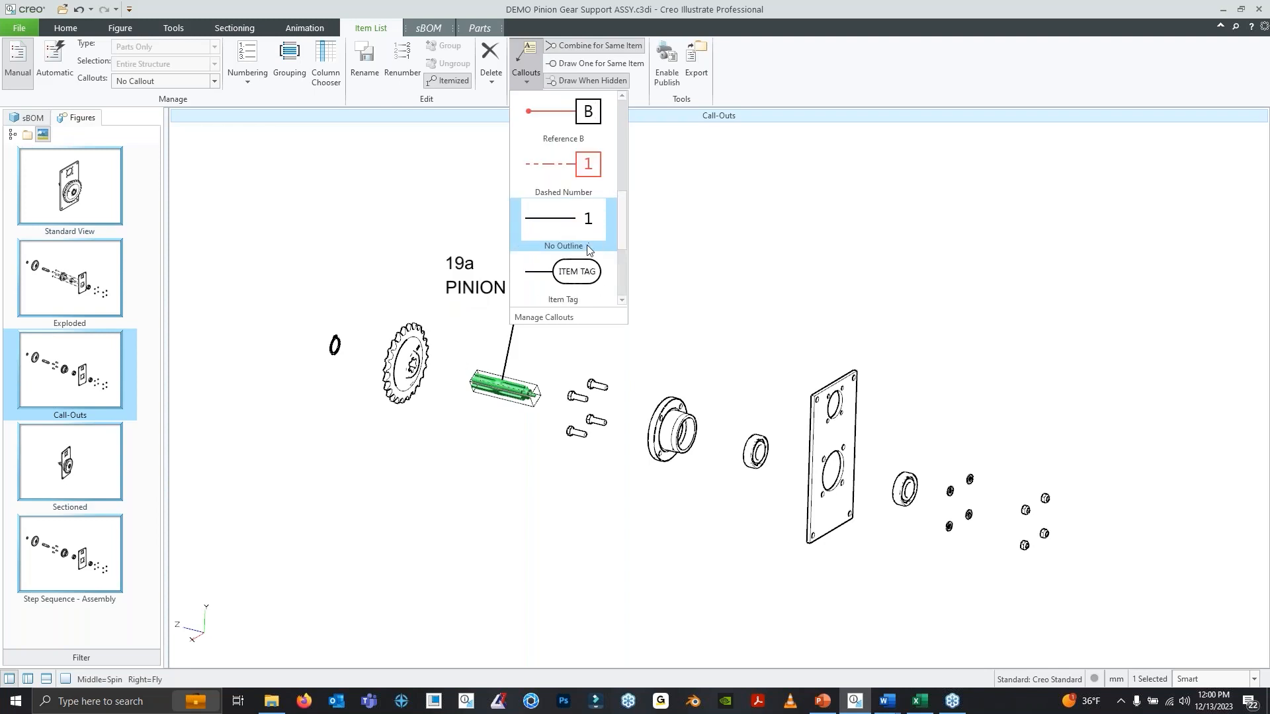
{"action": "scroll", "coordinate": [587, 248], "scroll_direction": "down", "scroll_amount": 3}
{"action": "scroll", "coordinate": [585, 245], "scroll_direction": "up", "scroll_amount": 3}
{"action": "left_click", "coordinate": [583, 221]}
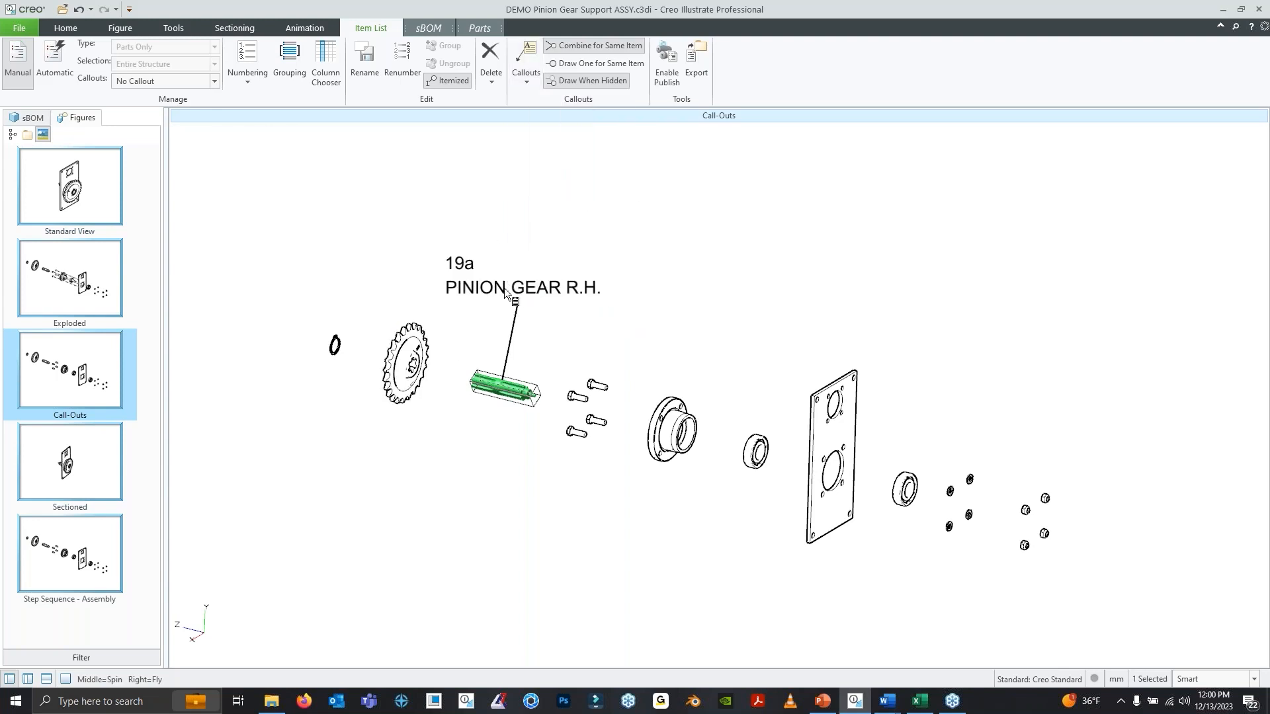
{"action": "left_click", "coordinate": [414, 351]}
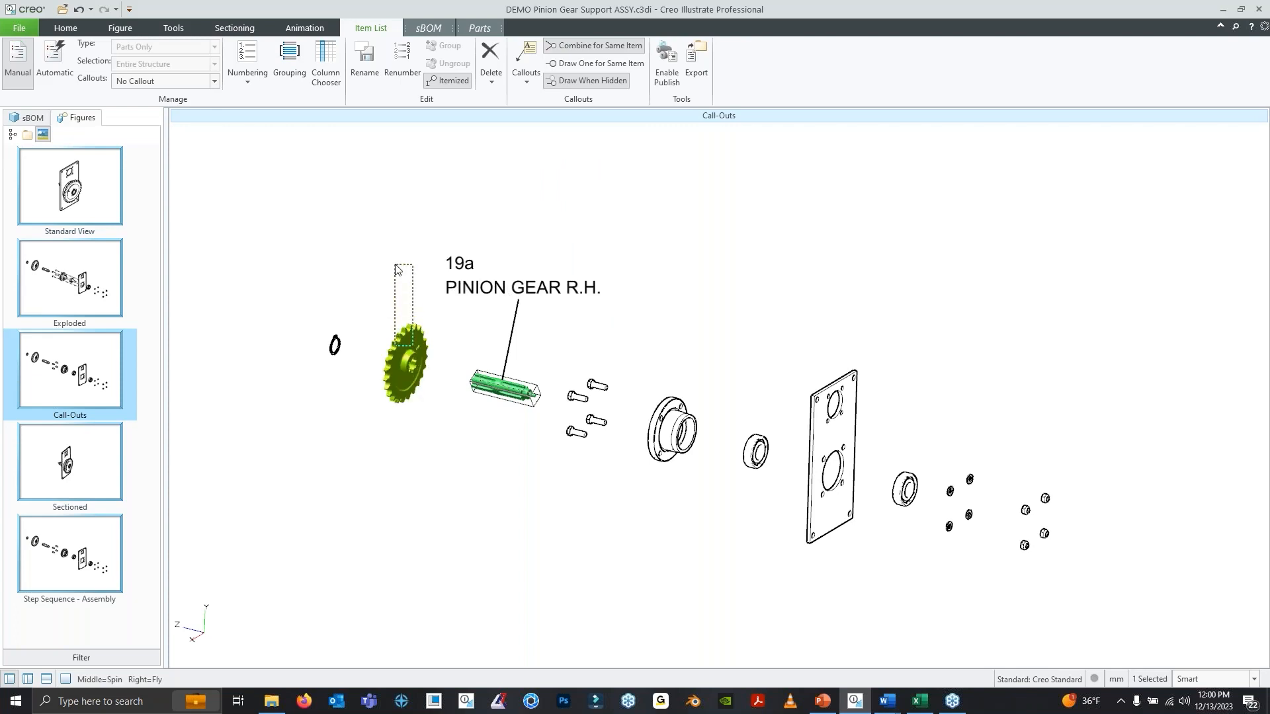
{"action": "left_click", "coordinate": [451, 189]}
Add a No Outline item number callout to the sprocket, placing its label above the part
{"action": "left_click", "coordinate": [526, 66]}
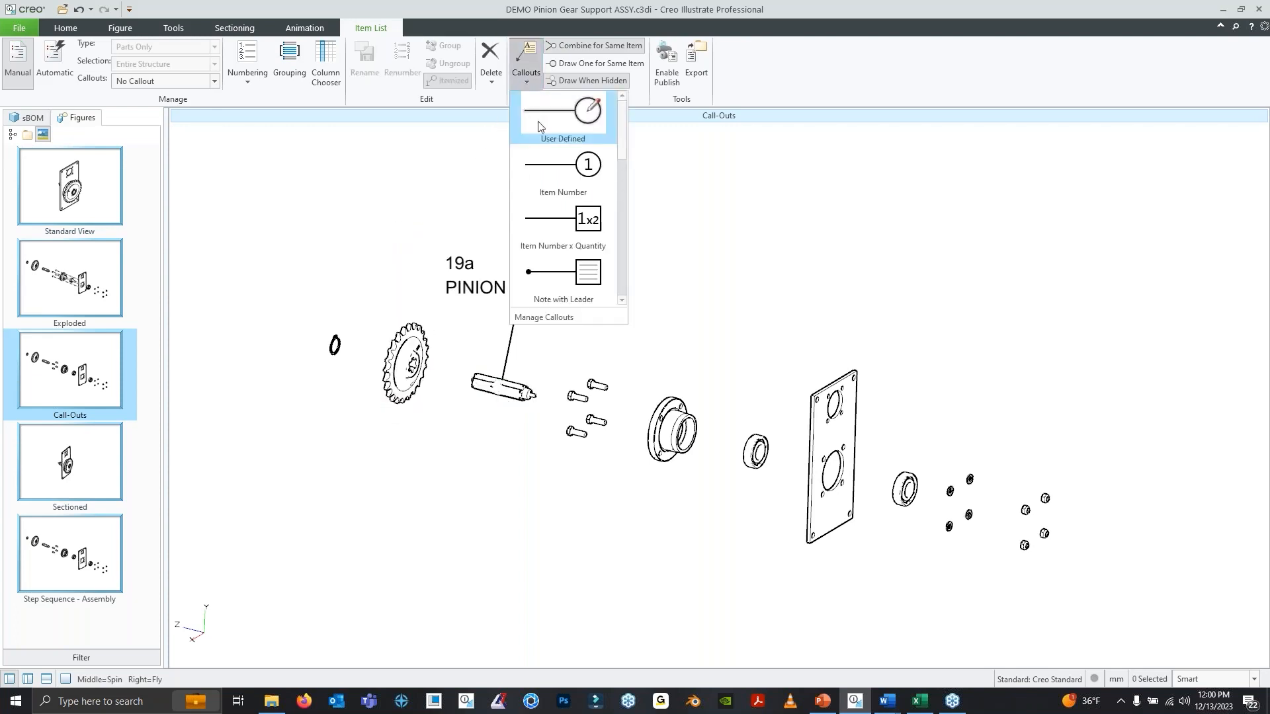
{"action": "scroll", "coordinate": [581, 166], "scroll_direction": "down", "scroll_amount": 5}
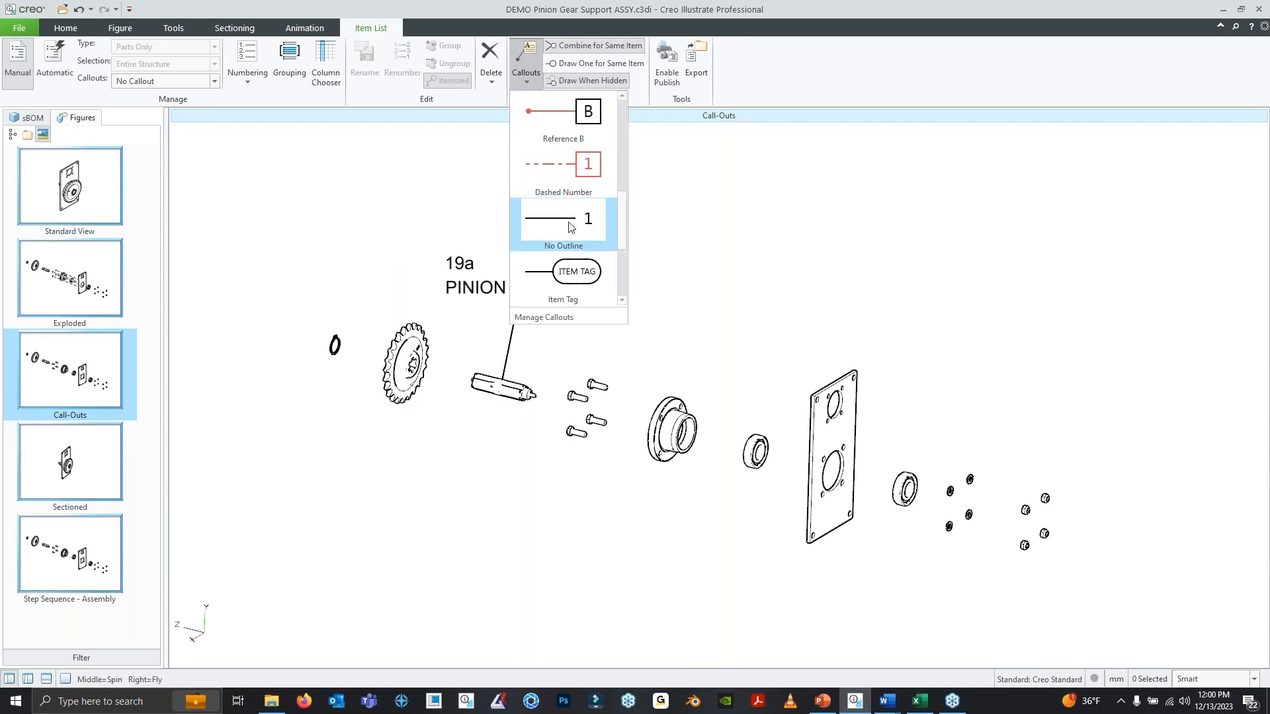
{"action": "left_click", "coordinate": [562, 222]}
{"action": "left_click", "coordinate": [405, 328]}
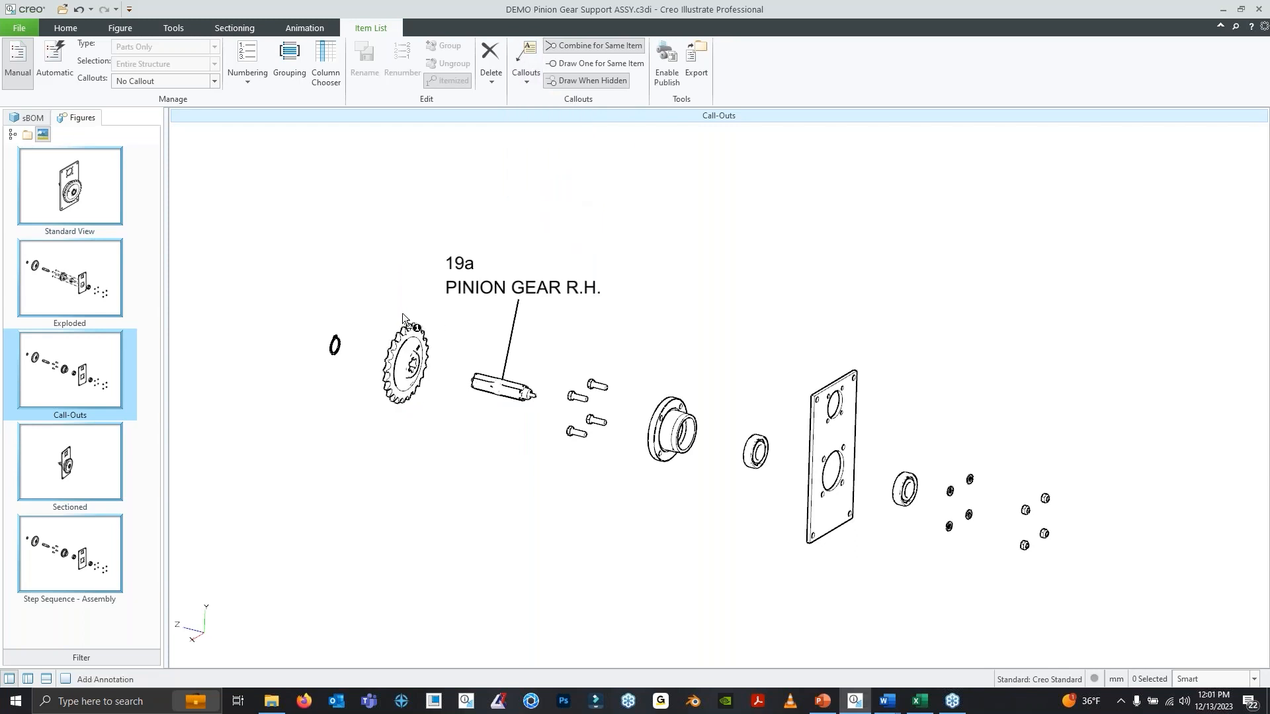
{"action": "left_click", "coordinate": [381, 222]}
{"action": "left_click", "coordinate": [384, 211]}
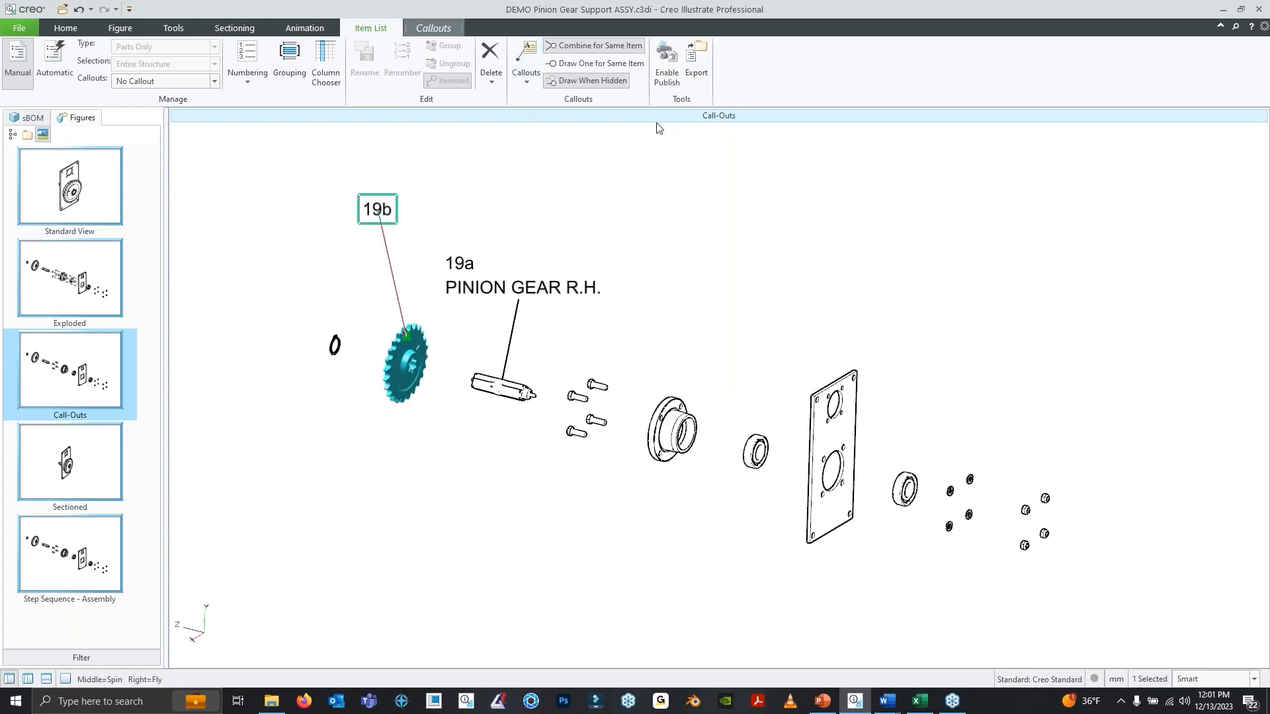
Give the callout labels of the sprocket and the pinion gear shaft a Rectangle shape
{"action": "left_click", "coordinate": [433, 28]}
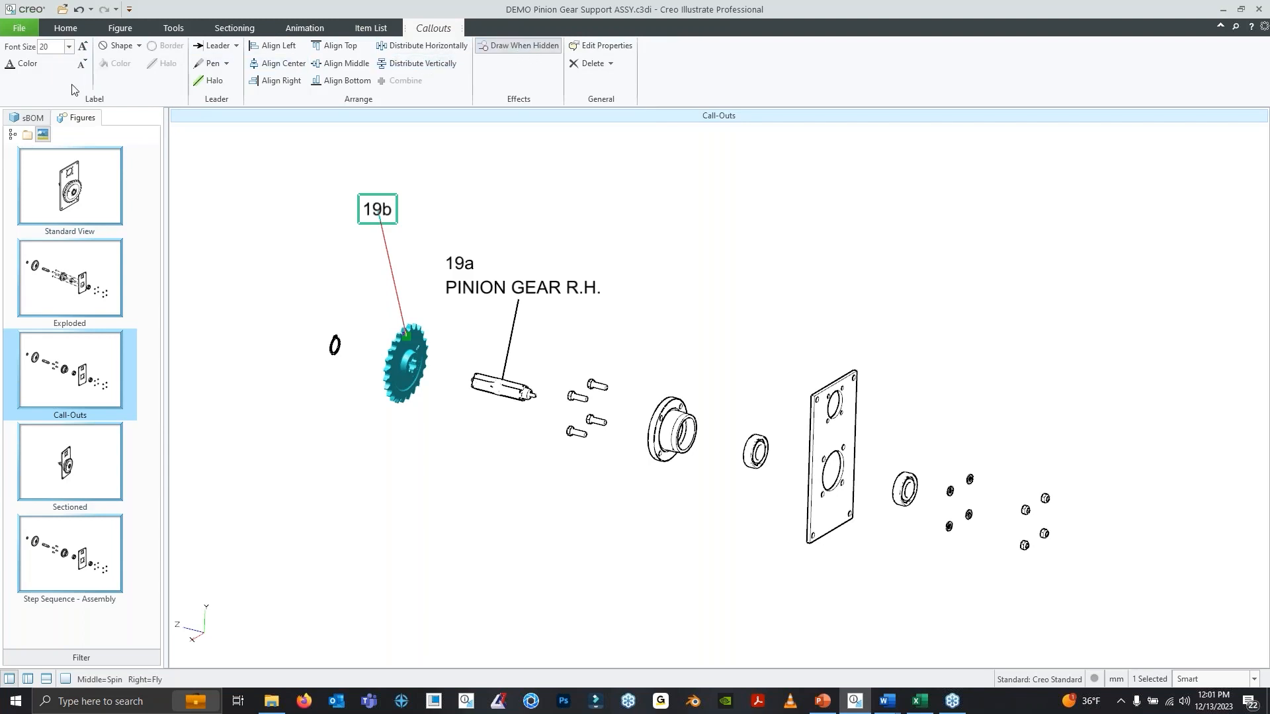
{"action": "left_click", "coordinate": [121, 46]}
{"action": "left_click", "coordinate": [136, 89]}
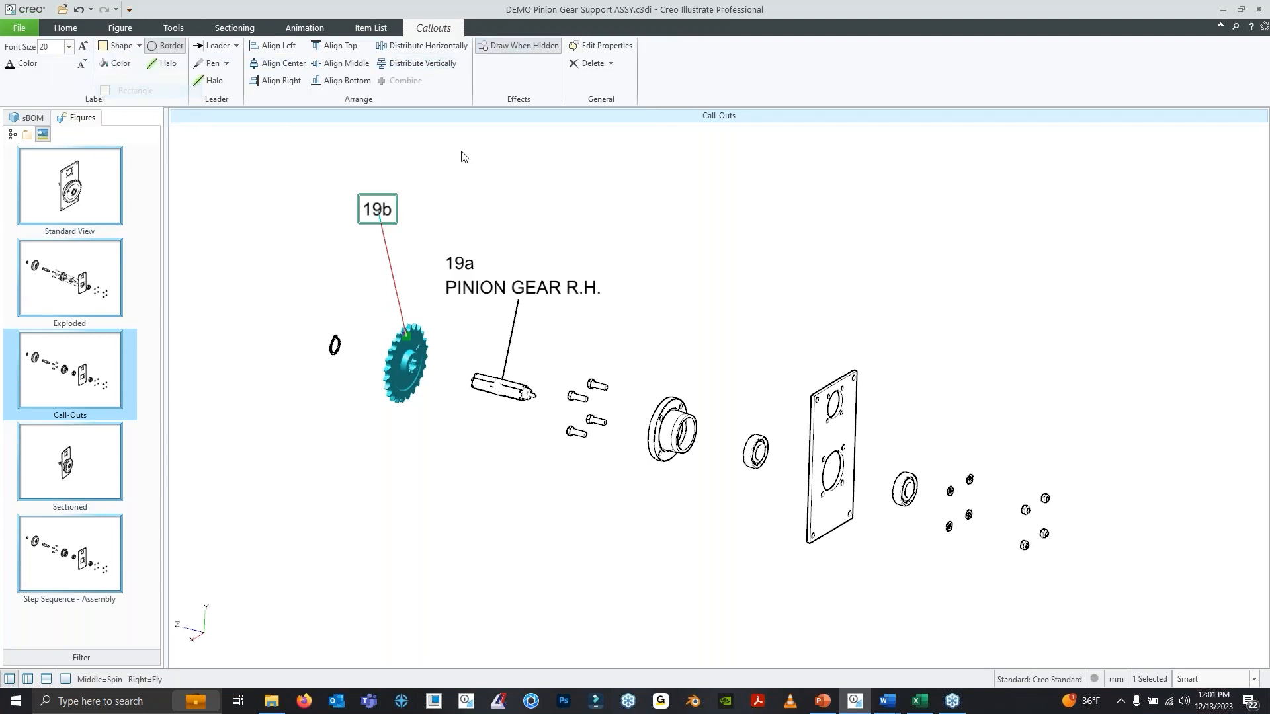
{"action": "left_click", "coordinate": [337, 222]}
{"action": "left_click", "coordinate": [490, 284]}
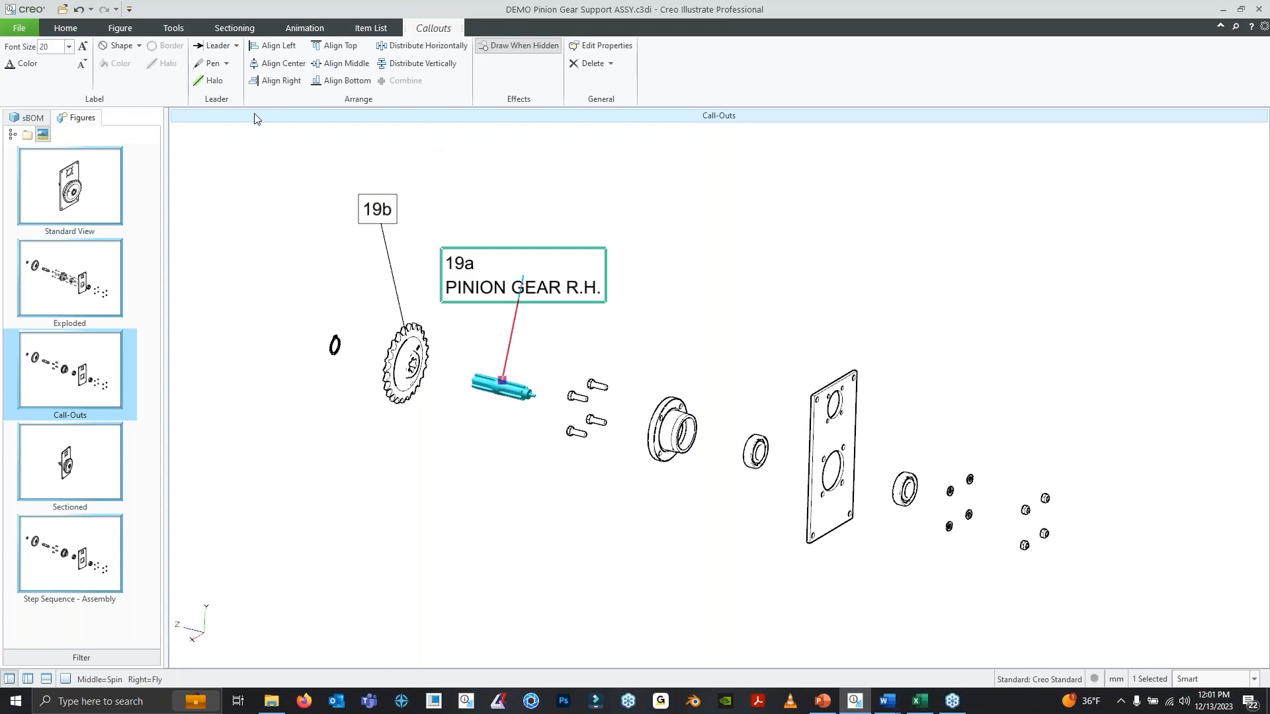
{"action": "left_click", "coordinate": [121, 46]}
{"action": "left_click", "coordinate": [136, 90]}
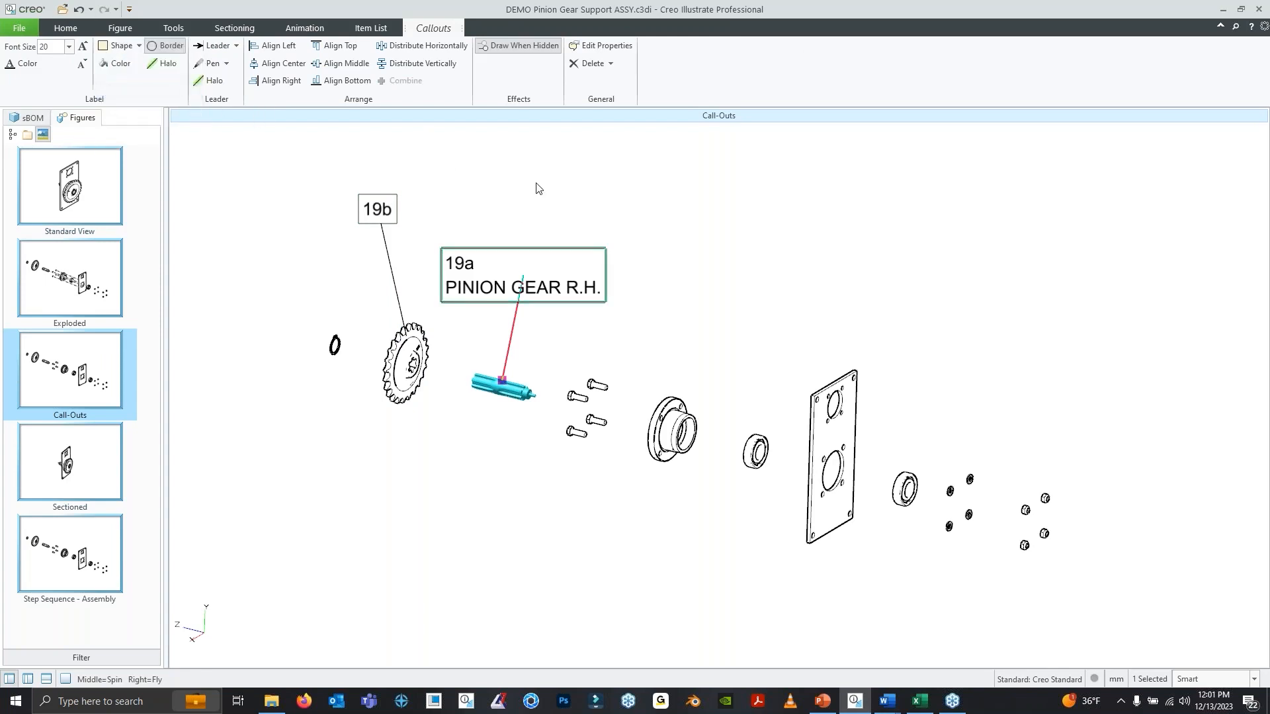
{"action": "left_click", "coordinate": [628, 288]}
Move the pinion gear shaft's callout label higher above the part
{"action": "left_click_drag", "start_coordinate": [526, 249], "coordinate": [527, 173]}
{"action": "left_click", "coordinate": [402, 267]}
{"action": "middle_click_drag", "start_coordinate": [591, 331], "coordinate": [504, 336], "text": "shift"}
{"action": "middle_click_drag", "start_coordinate": [622, 365], "coordinate": [611, 367]}
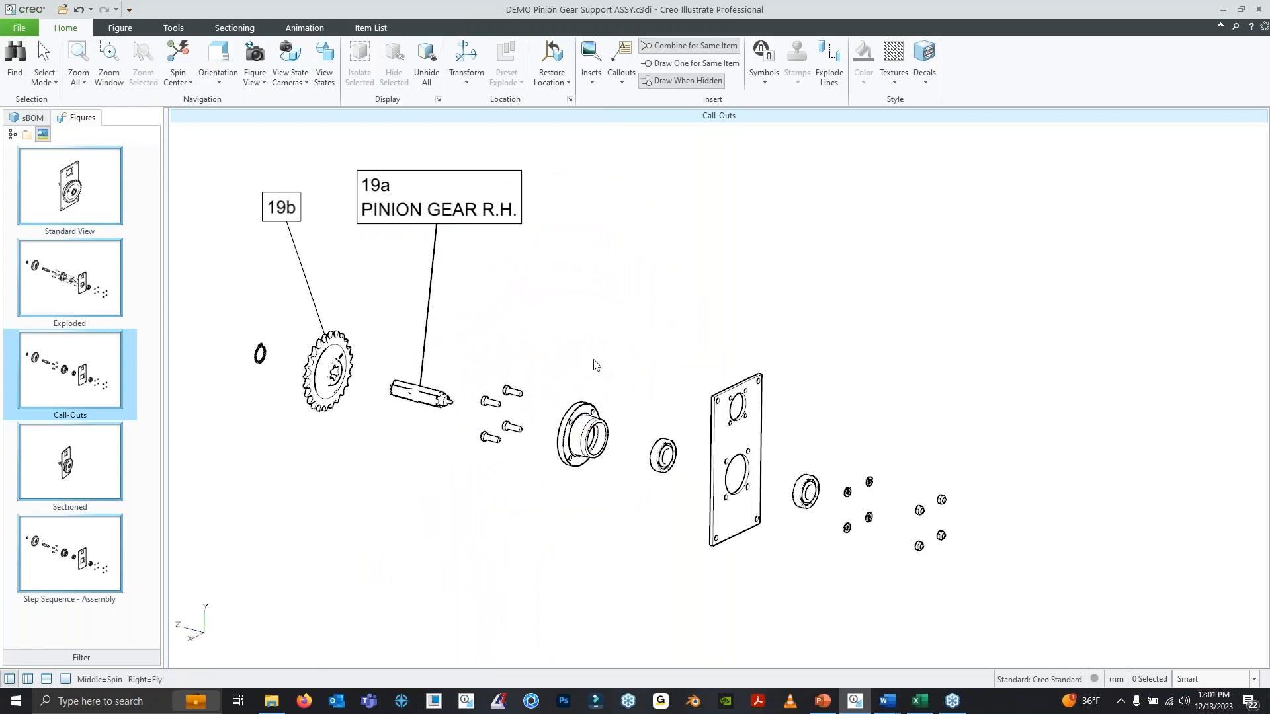
Add one shared Item Number & QTY callout to the four bolts beside the shaft, placing its label above the flanged hub
{"action": "left_click", "coordinate": [625, 81]}
{"action": "left_click", "coordinate": [621, 82]}
{"action": "left_click", "coordinate": [491, 406]}
{"action": "left_click", "coordinate": [512, 391], "text": "ctrl"}
{"action": "left_click", "coordinate": [489, 438], "text": "ctrl"}
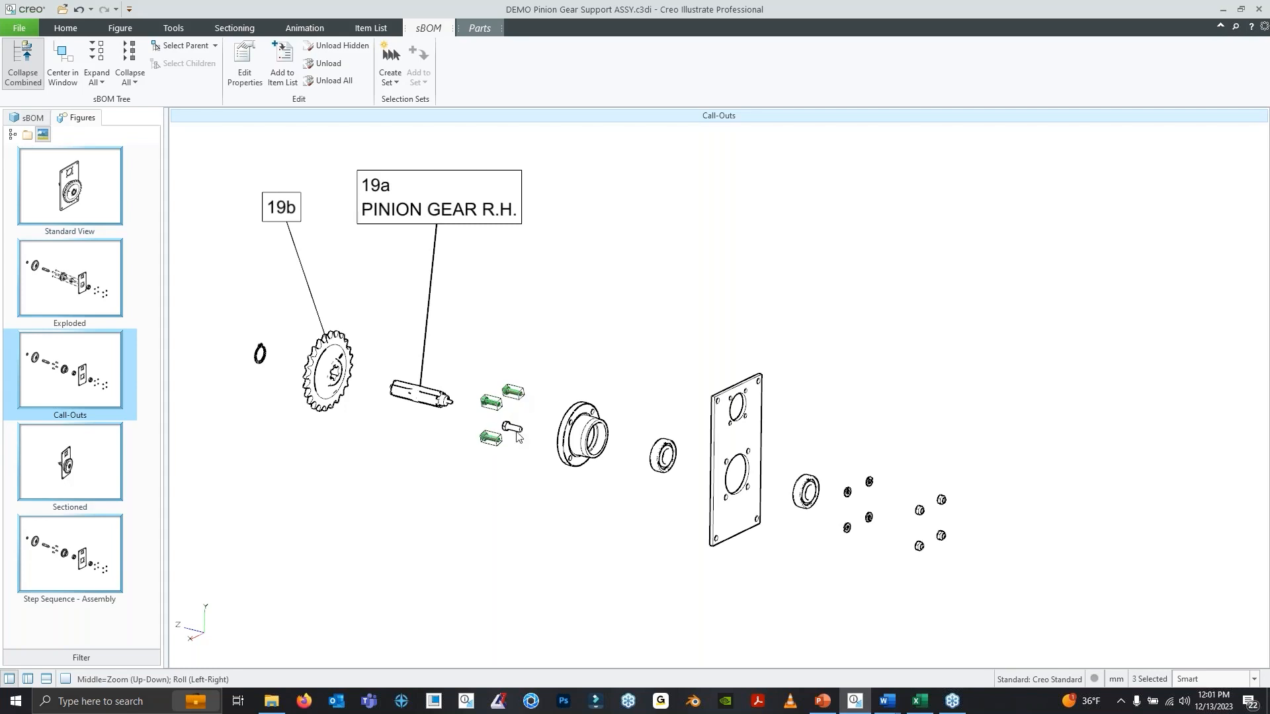
{"action": "left_click", "coordinate": [512, 428], "text": "ctrl"}
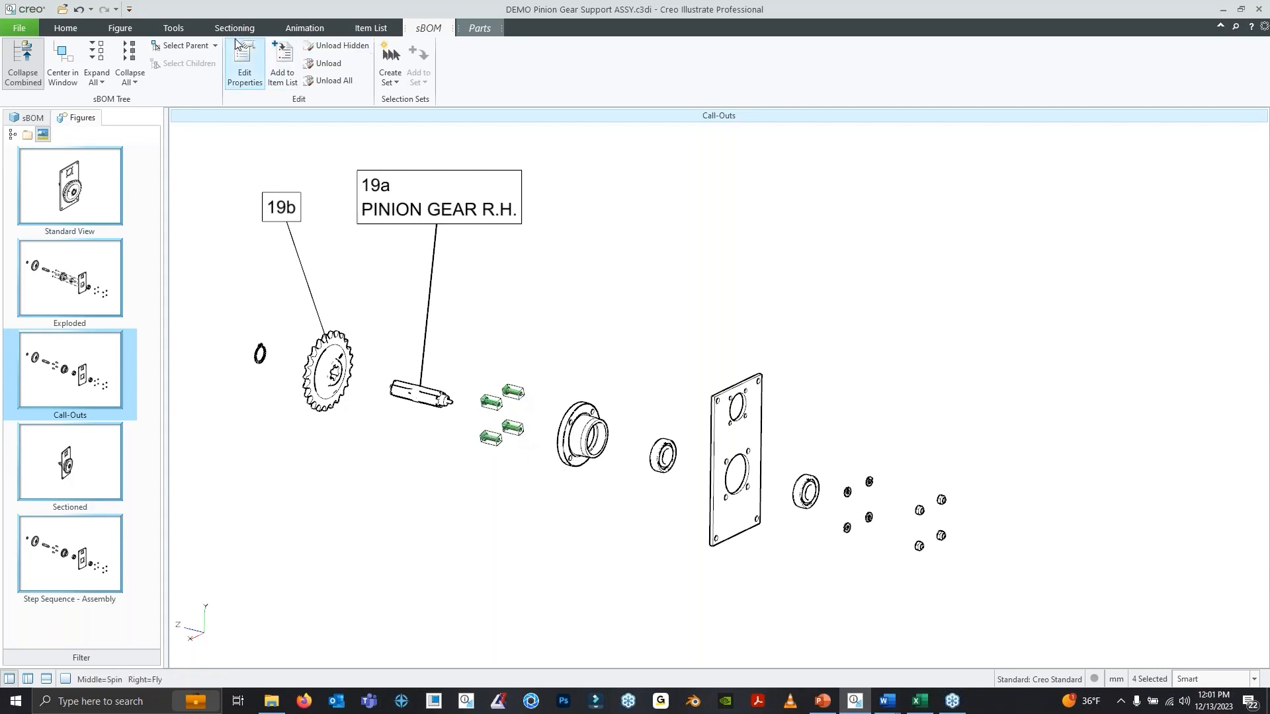
{"action": "left_click", "coordinate": [370, 27]}
{"action": "left_click", "coordinate": [526, 84]}
{"action": "scroll", "coordinate": [568, 169], "scroll_direction": "down", "scroll_amount": 2}
{"action": "scroll", "coordinate": [570, 243], "scroll_direction": "down", "scroll_amount": 1}
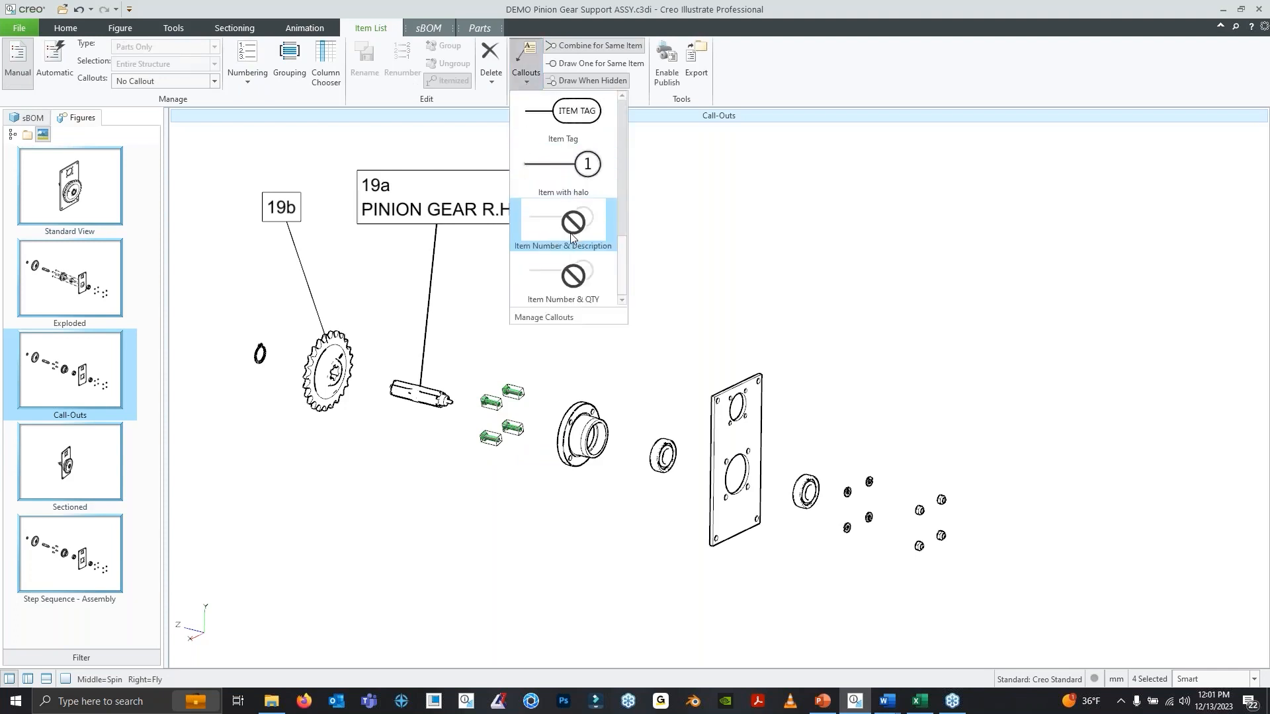
{"action": "left_click", "coordinate": [570, 296]}
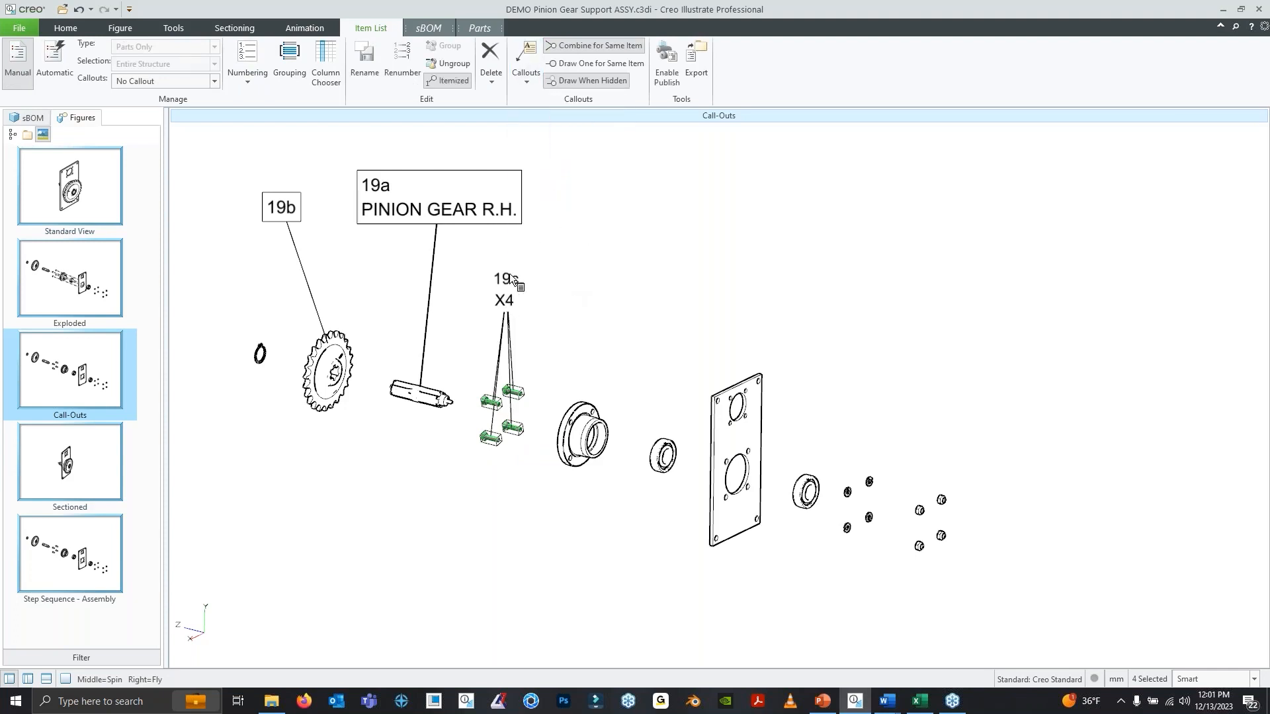
{"action": "left_click", "coordinate": [509, 283]}
{"action": "left_click_drag", "start_coordinate": [509, 283], "coordinate": [602, 236]}
Give the four bolts' callout label a Rectangle shape
{"action": "scroll", "coordinate": [612, 261], "scroll_direction": "up", "scroll_amount": 3}
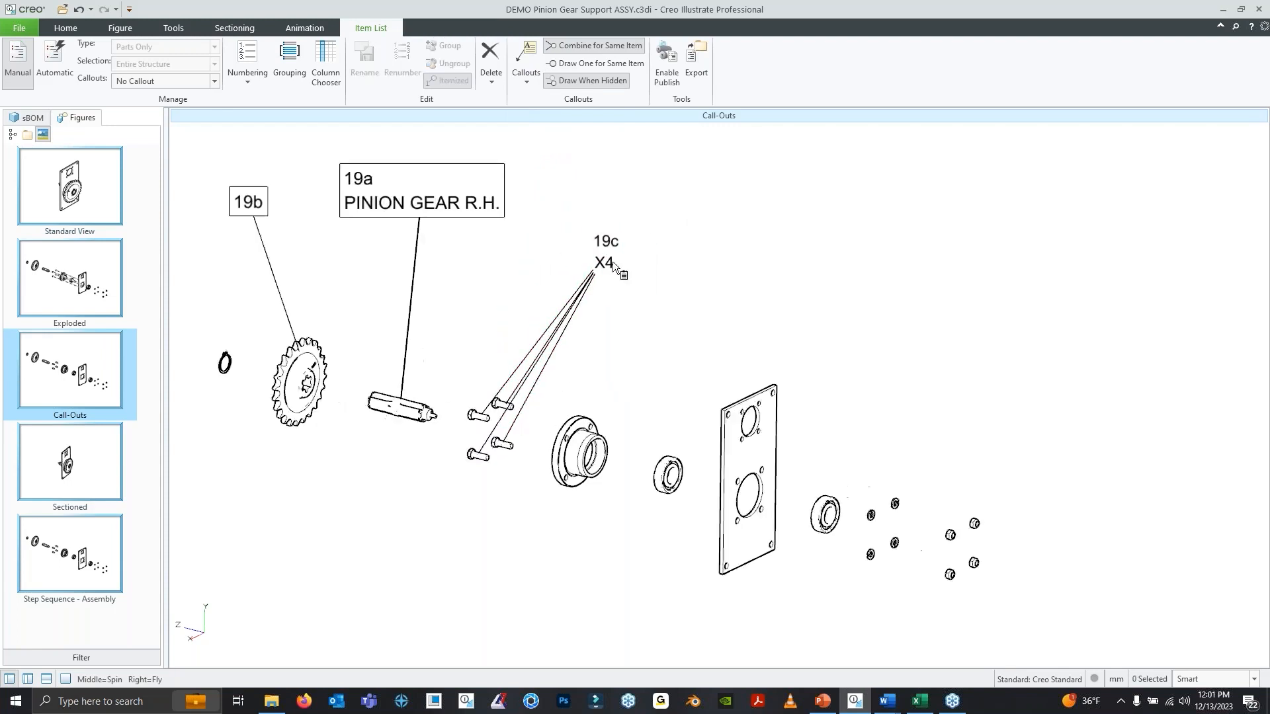
{"action": "middle_click_drag", "start_coordinate": [591, 358], "coordinate": [700, 333], "text": "shift"}
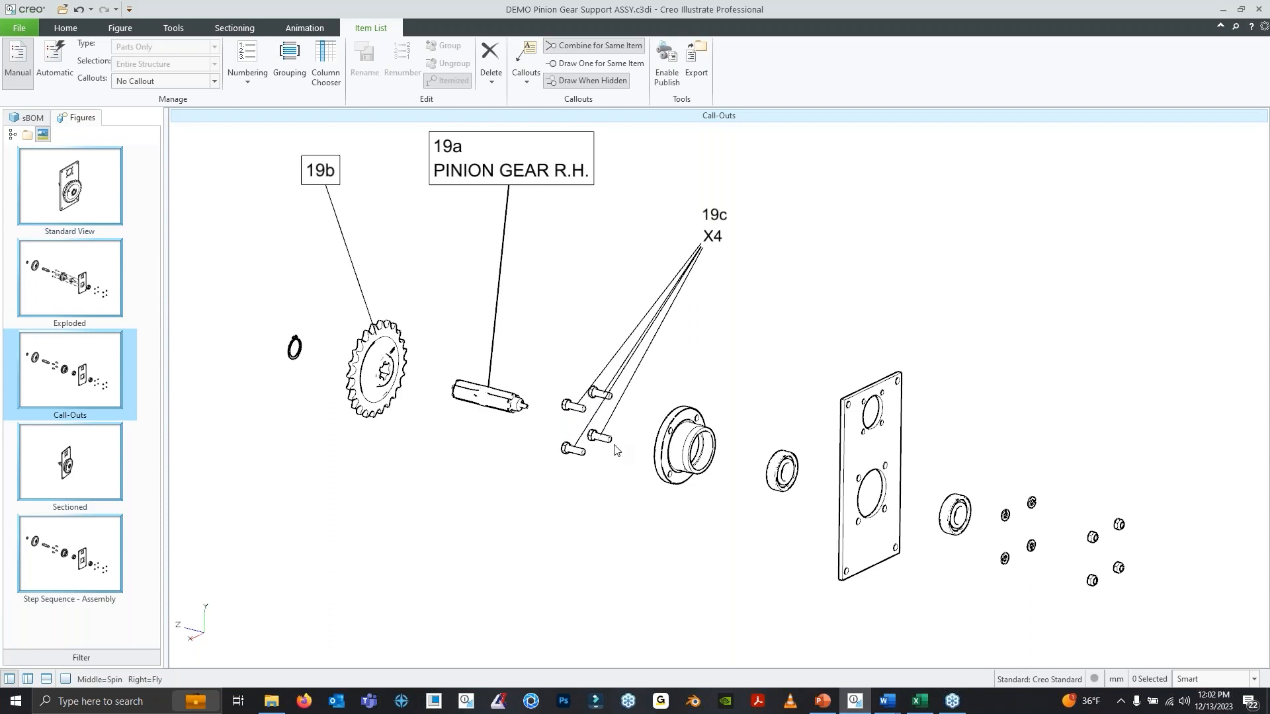
{"action": "left_click", "coordinate": [702, 241]}
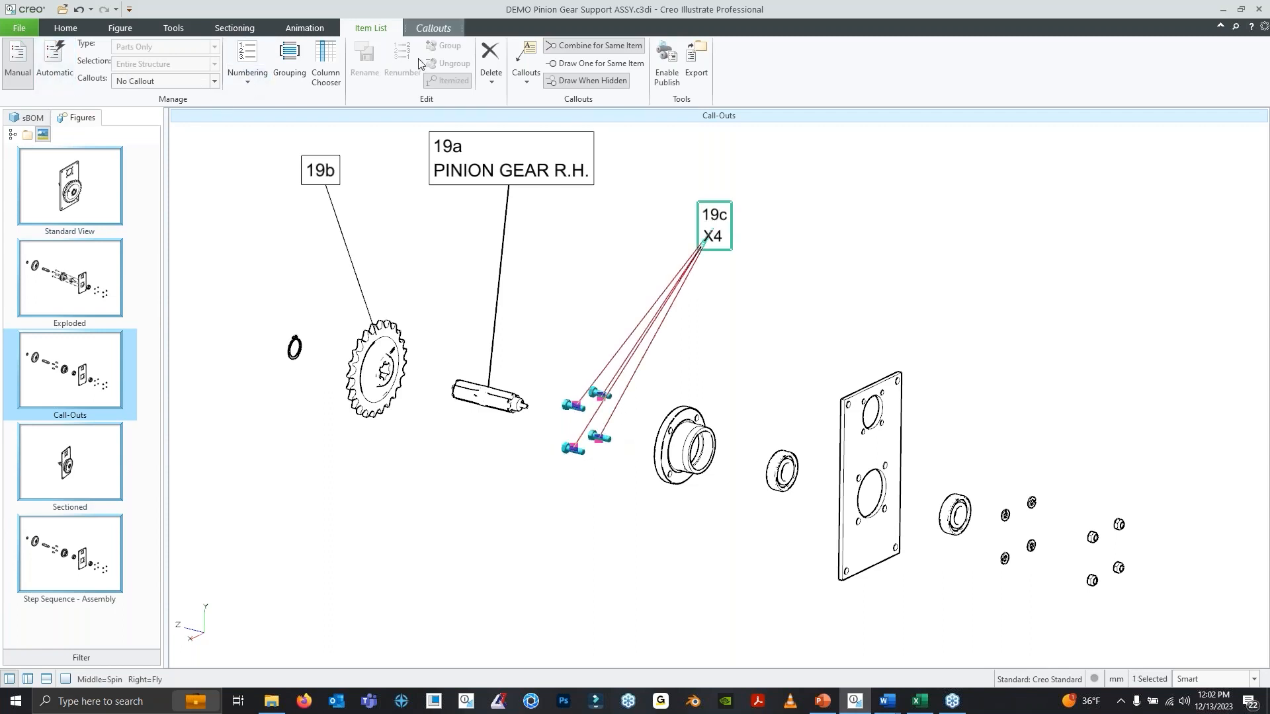
{"action": "left_click", "coordinate": [433, 27]}
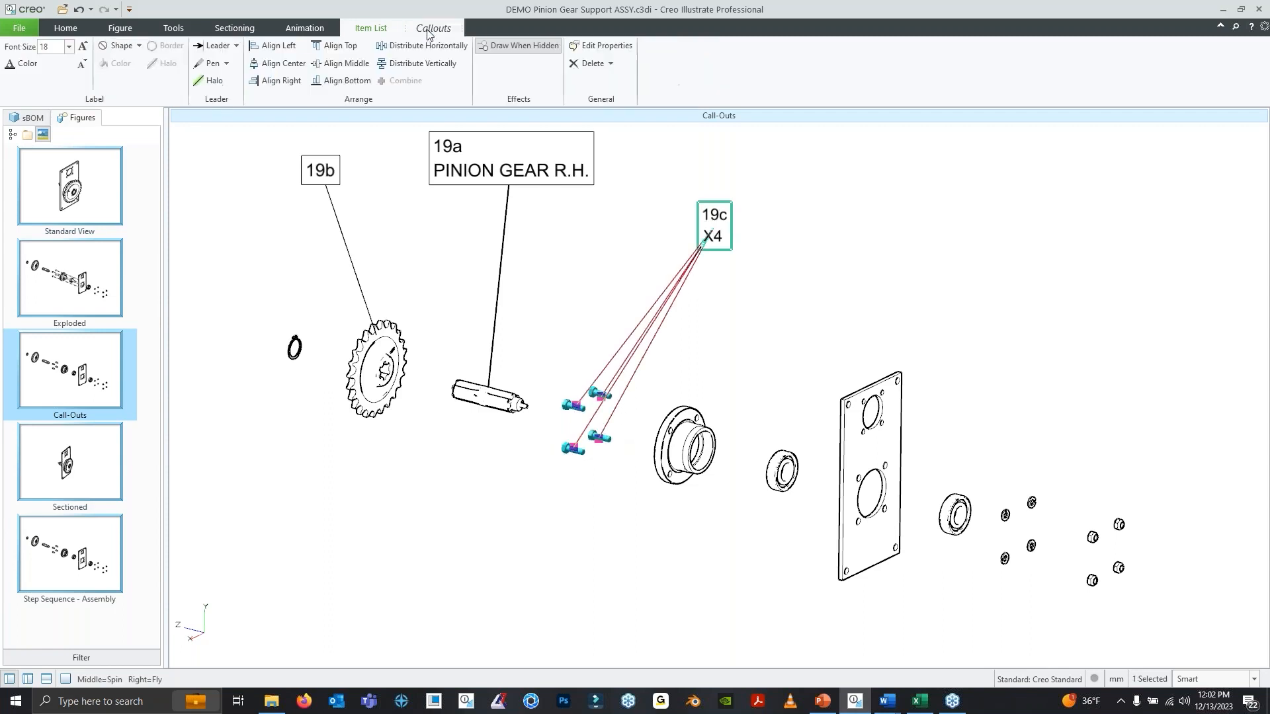
{"action": "left_click", "coordinate": [123, 49]}
{"action": "left_click", "coordinate": [142, 88]}
{"action": "left_click", "coordinate": [743, 192]}
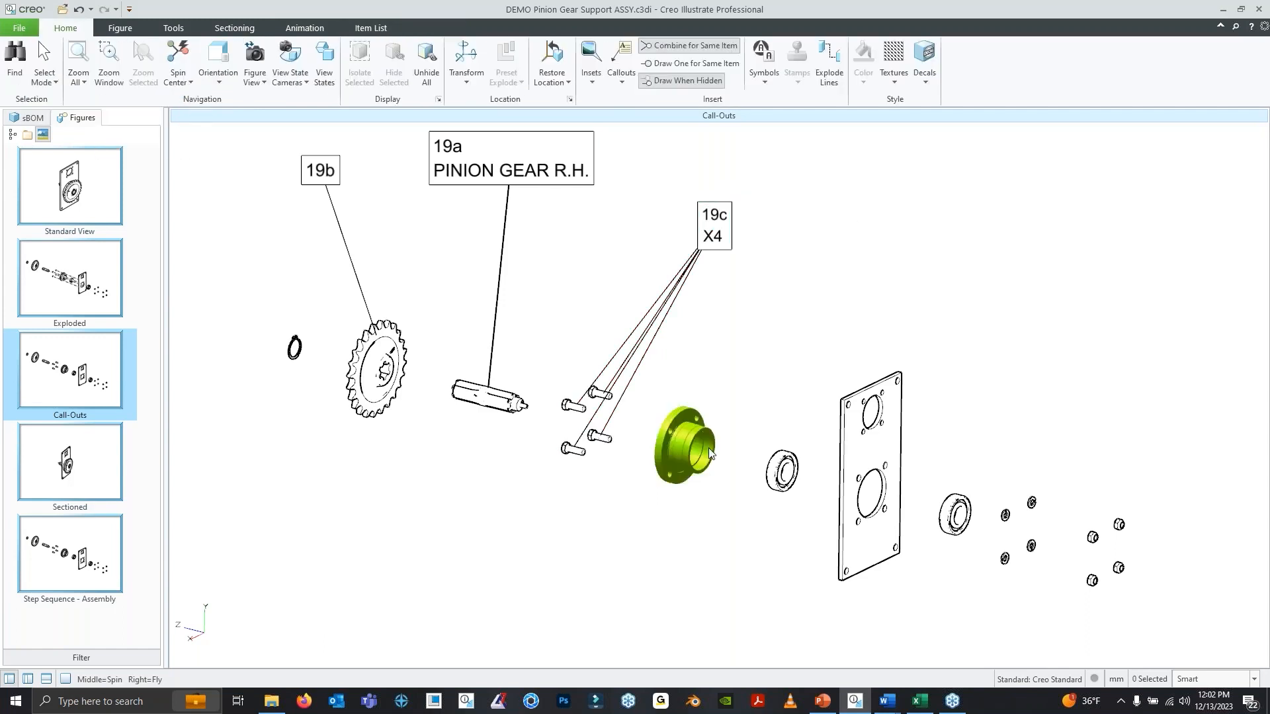
{"action": "scroll", "coordinate": [718, 388], "scroll_direction": "down", "scroll_amount": 2}
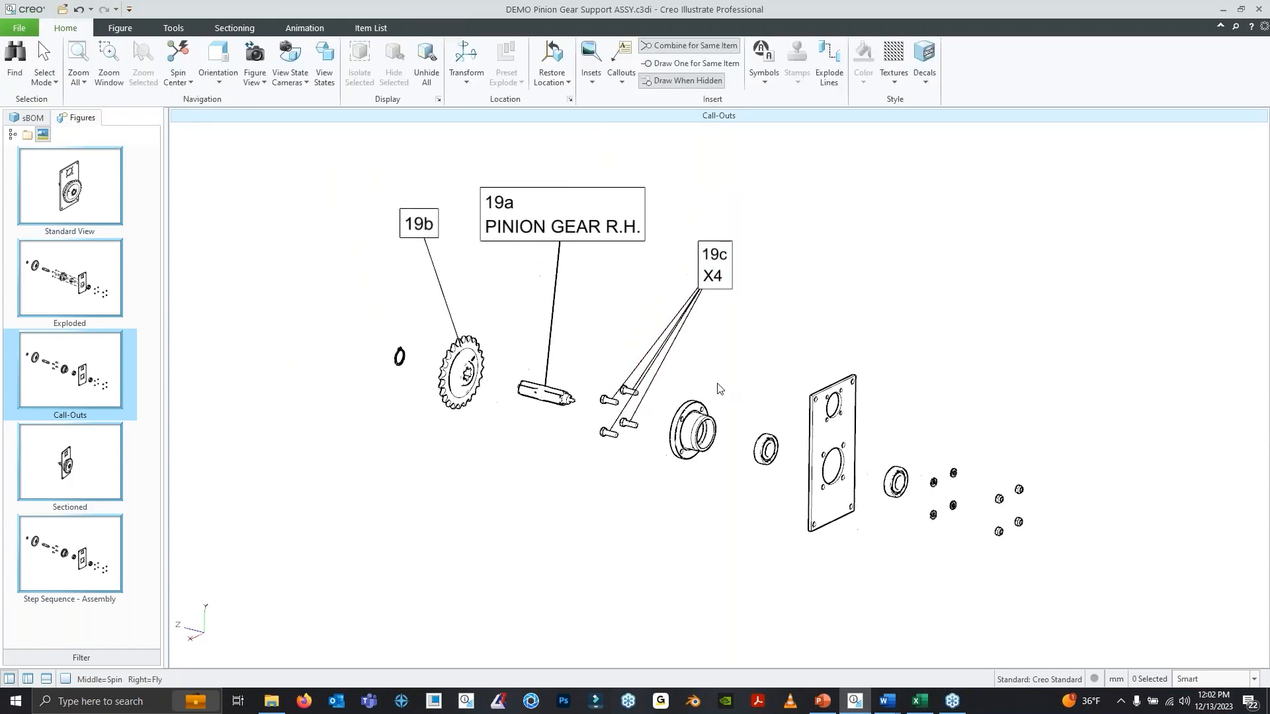
{"action": "scroll", "coordinate": [718, 389], "scroll_direction": "up", "scroll_amount": 1}
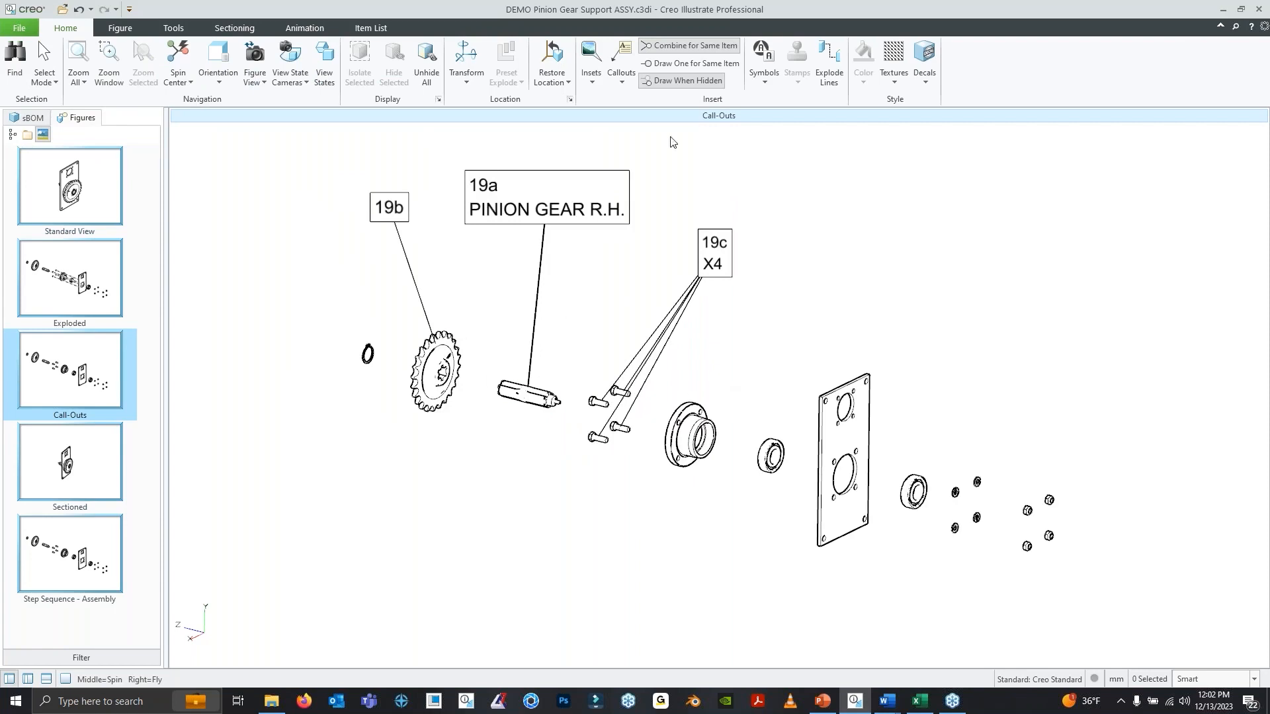
{"action": "left_click", "coordinate": [622, 81]}
{"action": "left_click", "coordinate": [1036, 104]}
{"action": "middle_click_drag", "start_coordinate": [704, 311], "coordinate": [693, 299]}
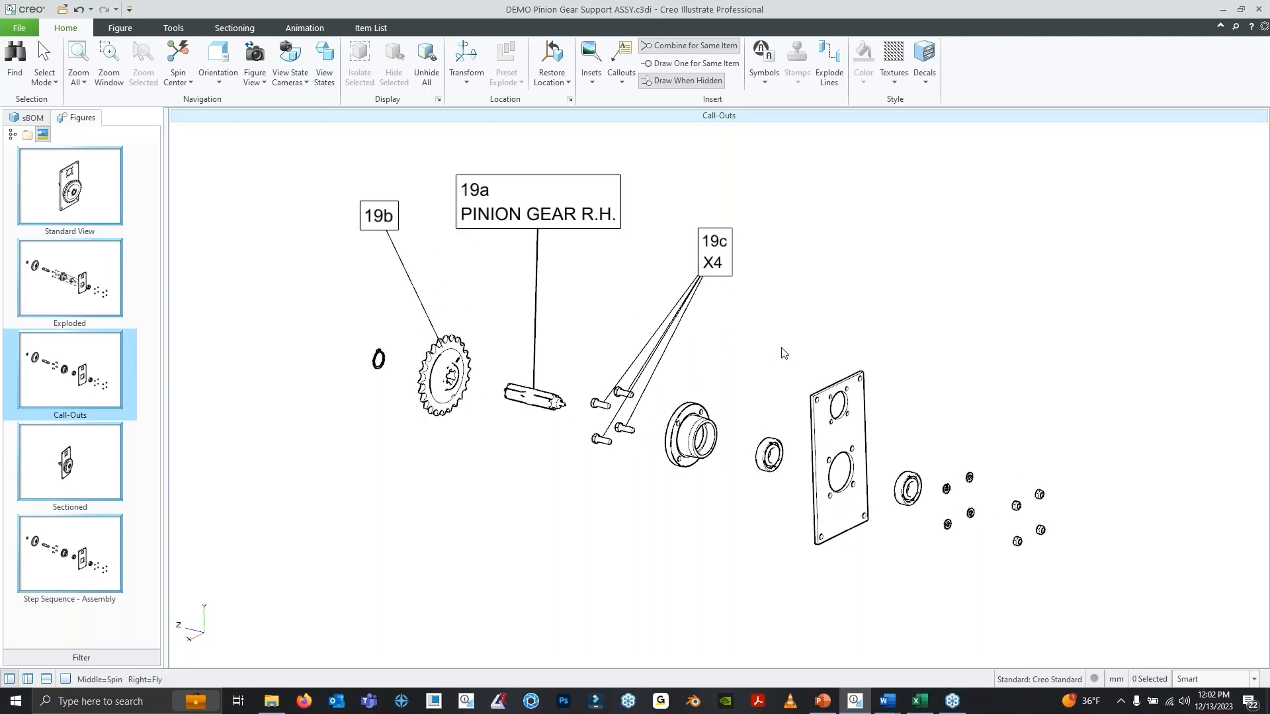
Open the Sectioned figure of the assembly
{"action": "left_click", "coordinate": [100, 488]}
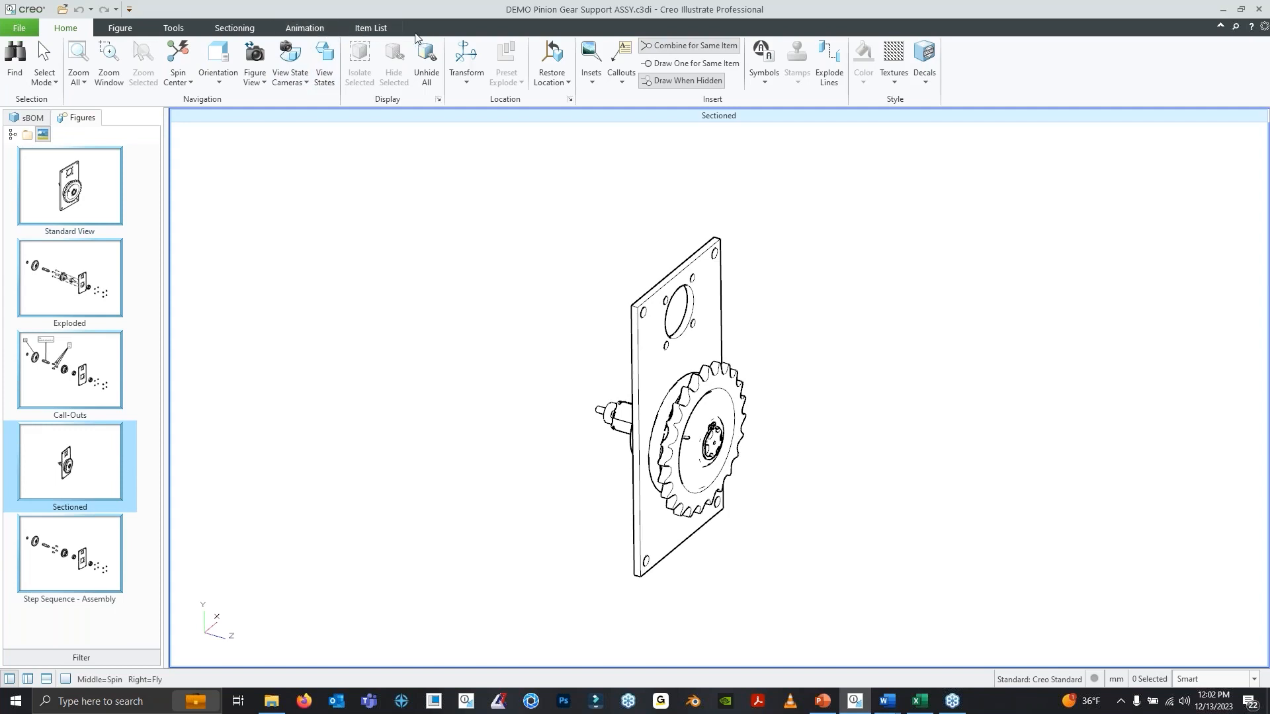
Cut the assembly in the Sectioned figure with a preset X-axis section
{"action": "left_click", "coordinate": [306, 29]}
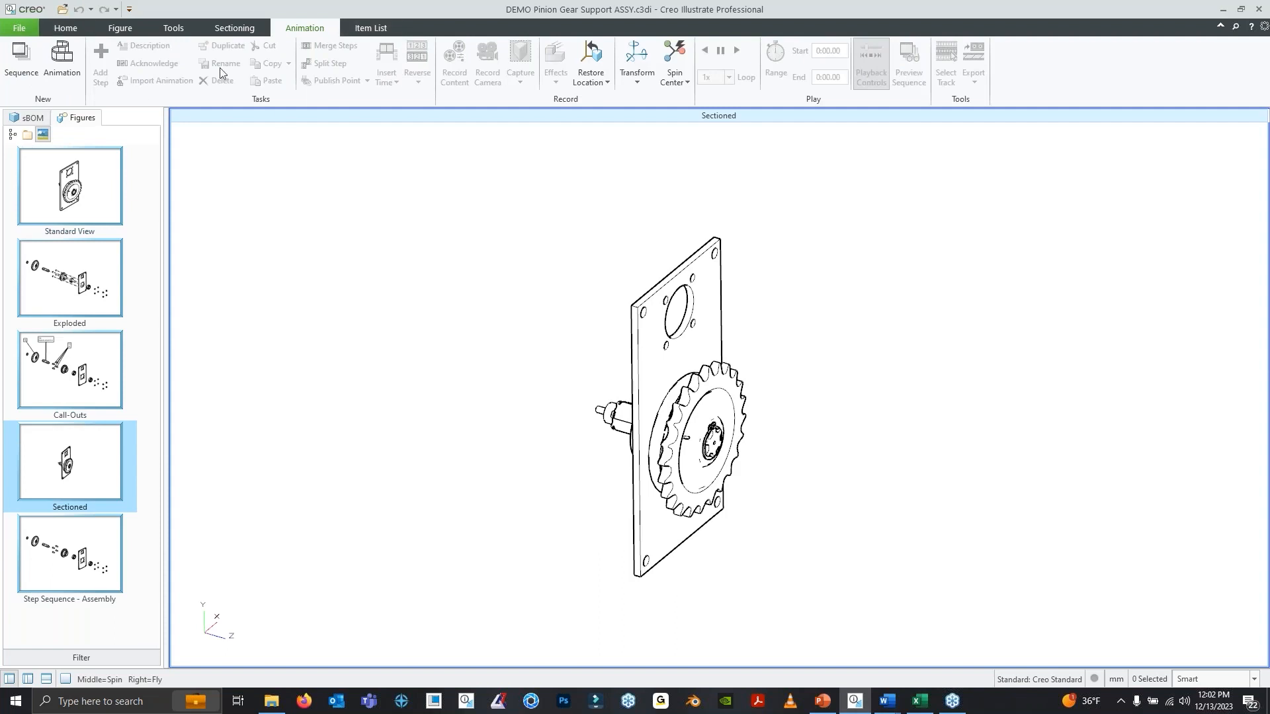
{"action": "left_click", "coordinate": [235, 28]}
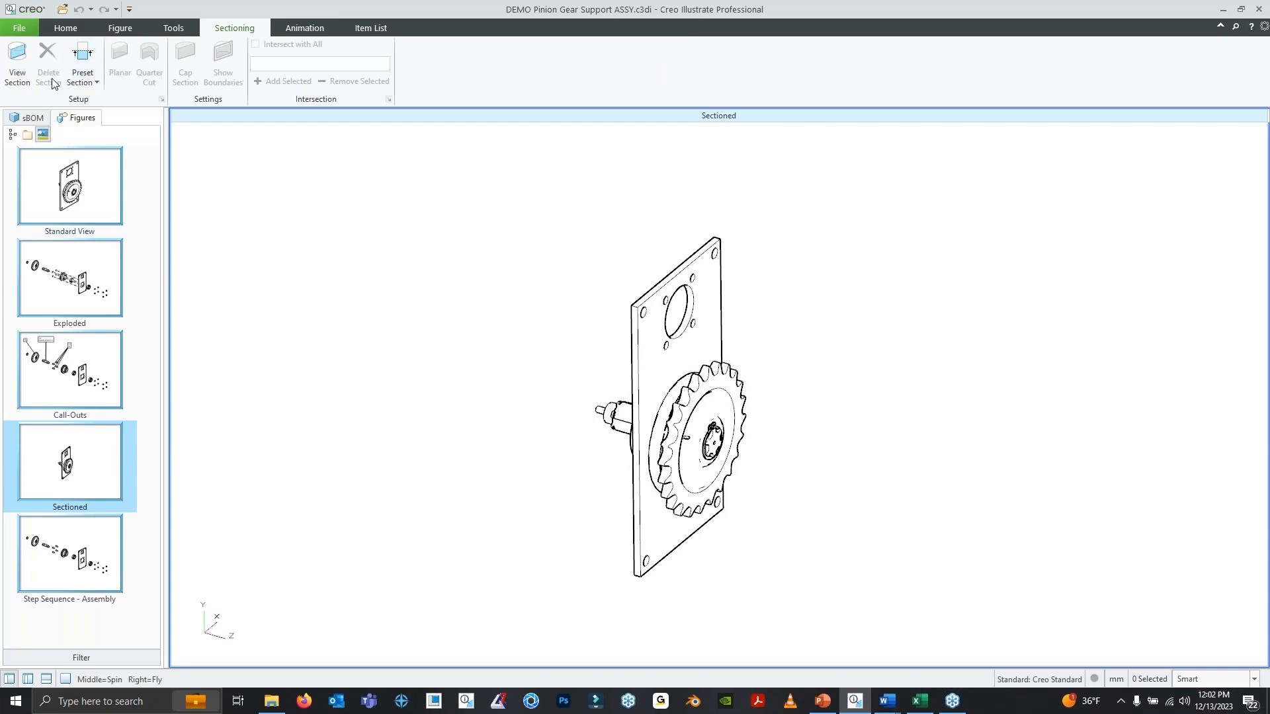
{"action": "left_click", "coordinate": [83, 74]}
{"action": "left_click", "coordinate": [83, 100]}
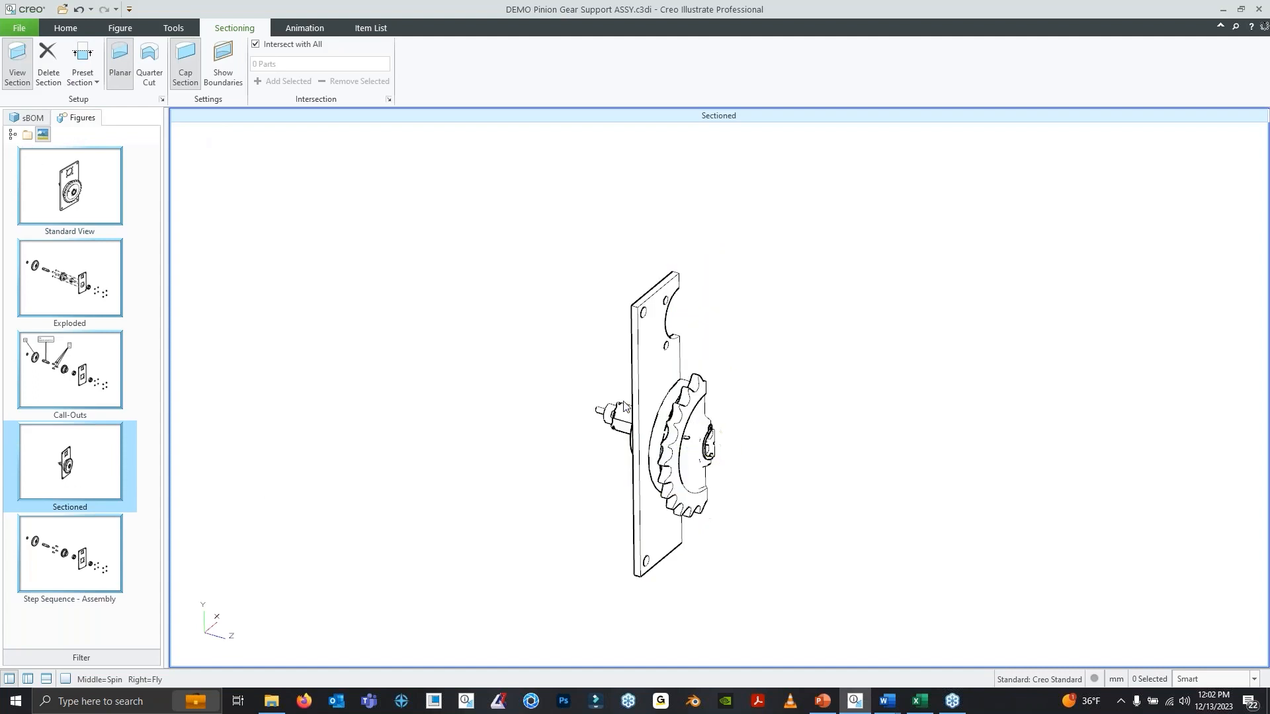
{"action": "left_click", "coordinate": [644, 375]}
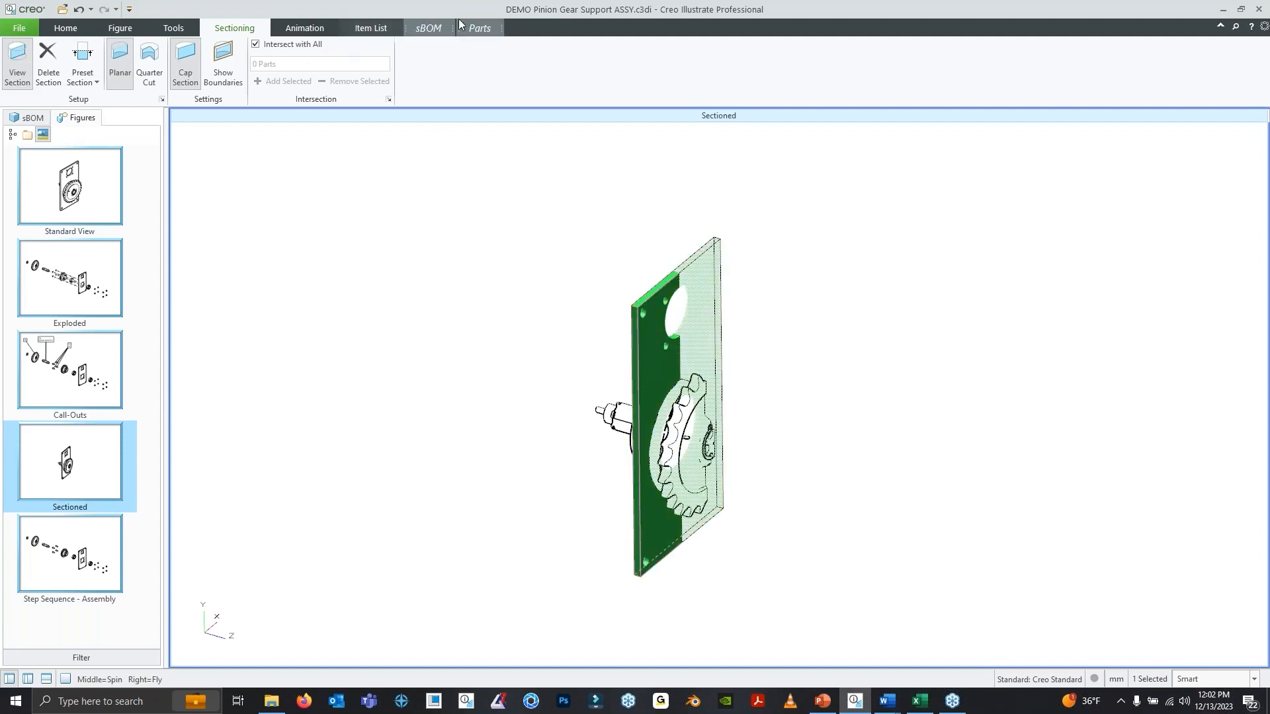
{"action": "left_click", "coordinate": [348, 126]}
Apply the preset Y-axis section to the assembly and turn on the display of section boundaries
{"action": "left_click", "coordinate": [79, 83]}
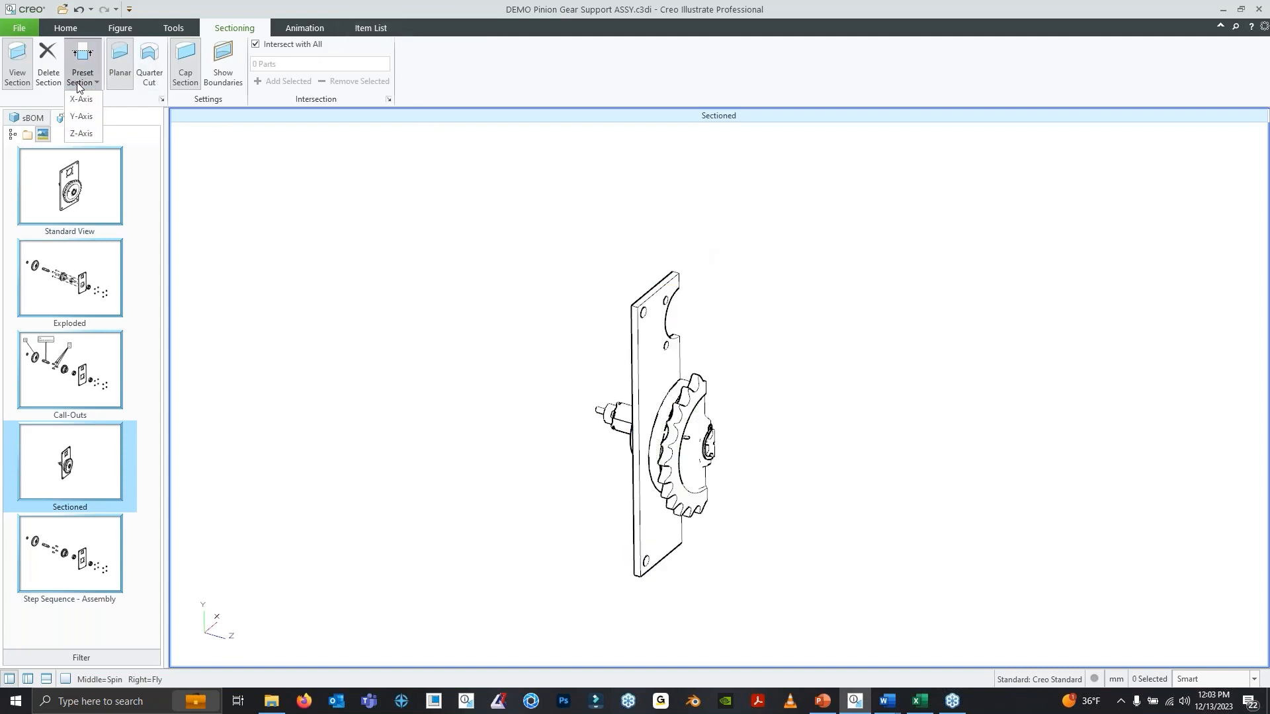
{"action": "left_click", "coordinate": [89, 117]}
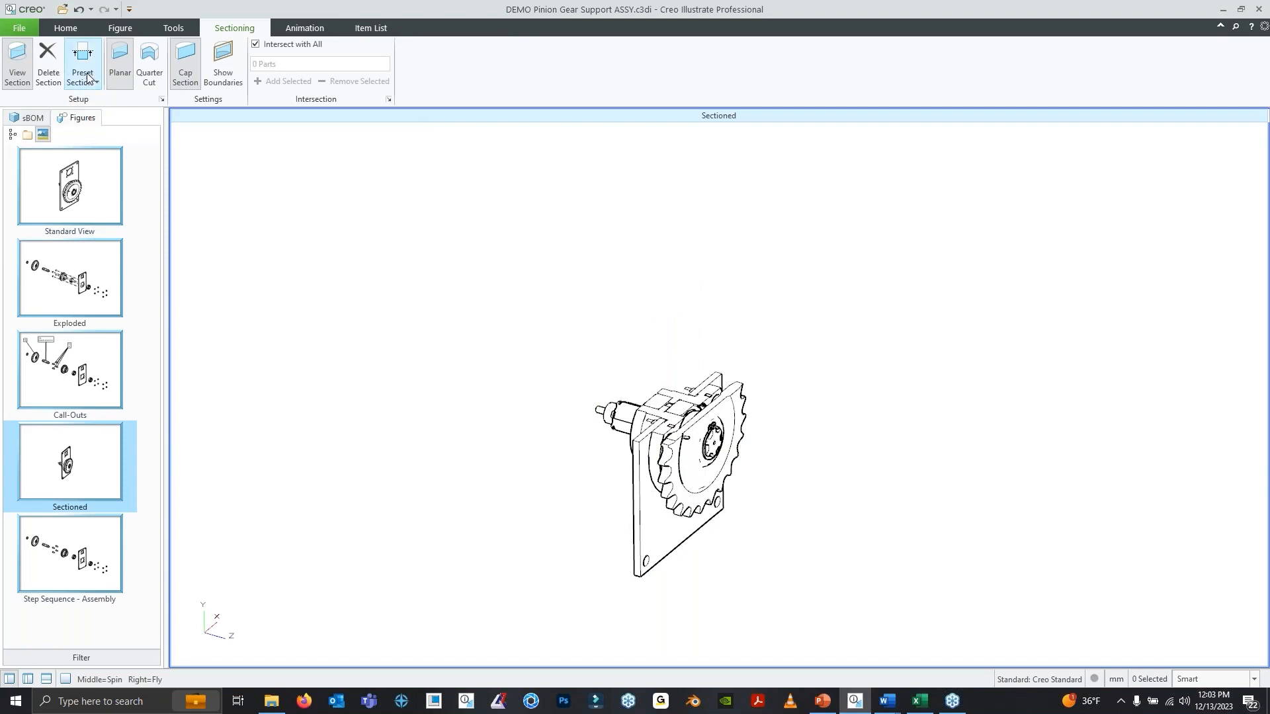
{"action": "middle_click_drag", "start_coordinate": [694, 373], "coordinate": [688, 416]}
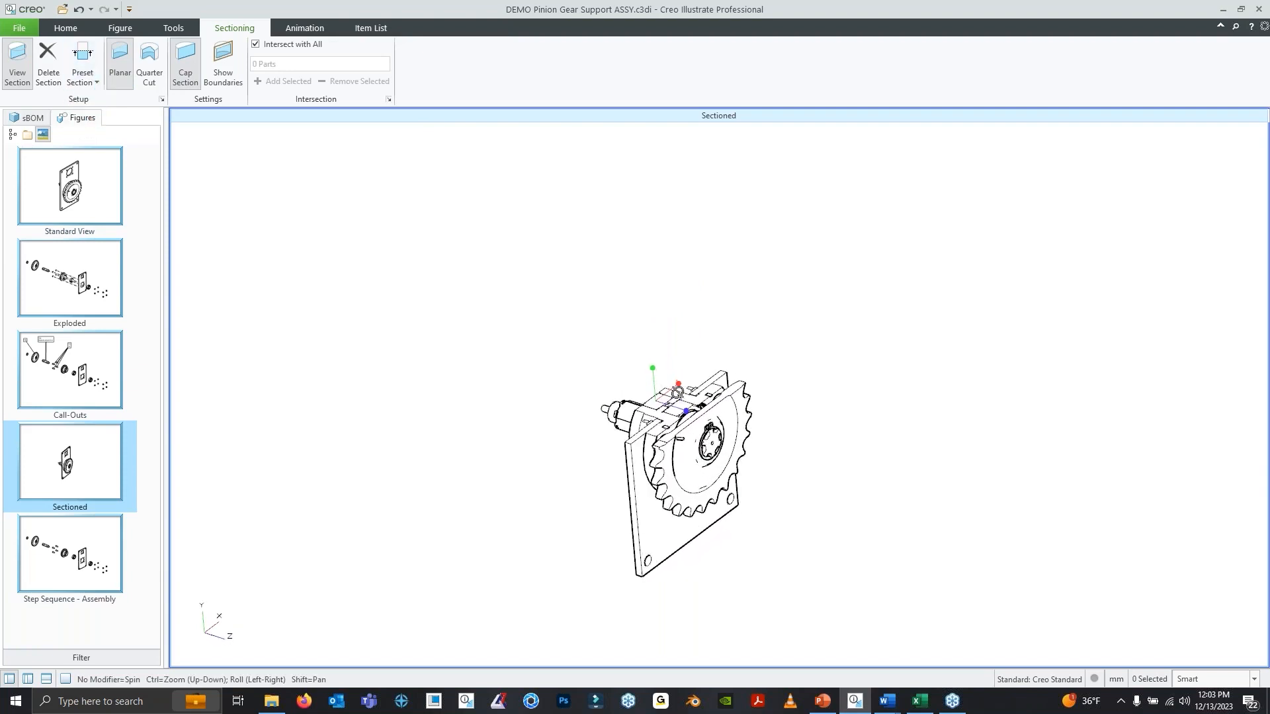
{"action": "scroll", "coordinate": [691, 423], "scroll_direction": "up", "scroll_amount": 5}
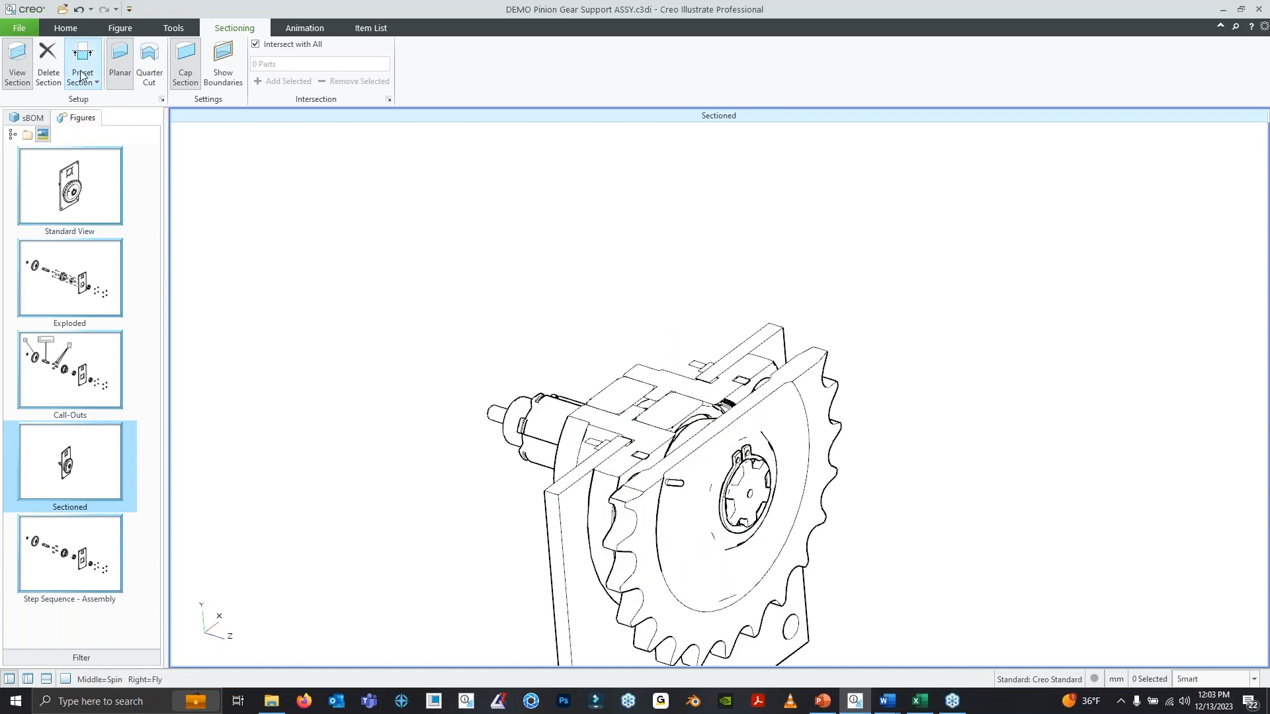
{"action": "scroll", "coordinate": [587, 398], "scroll_direction": "down", "scroll_amount": 3}
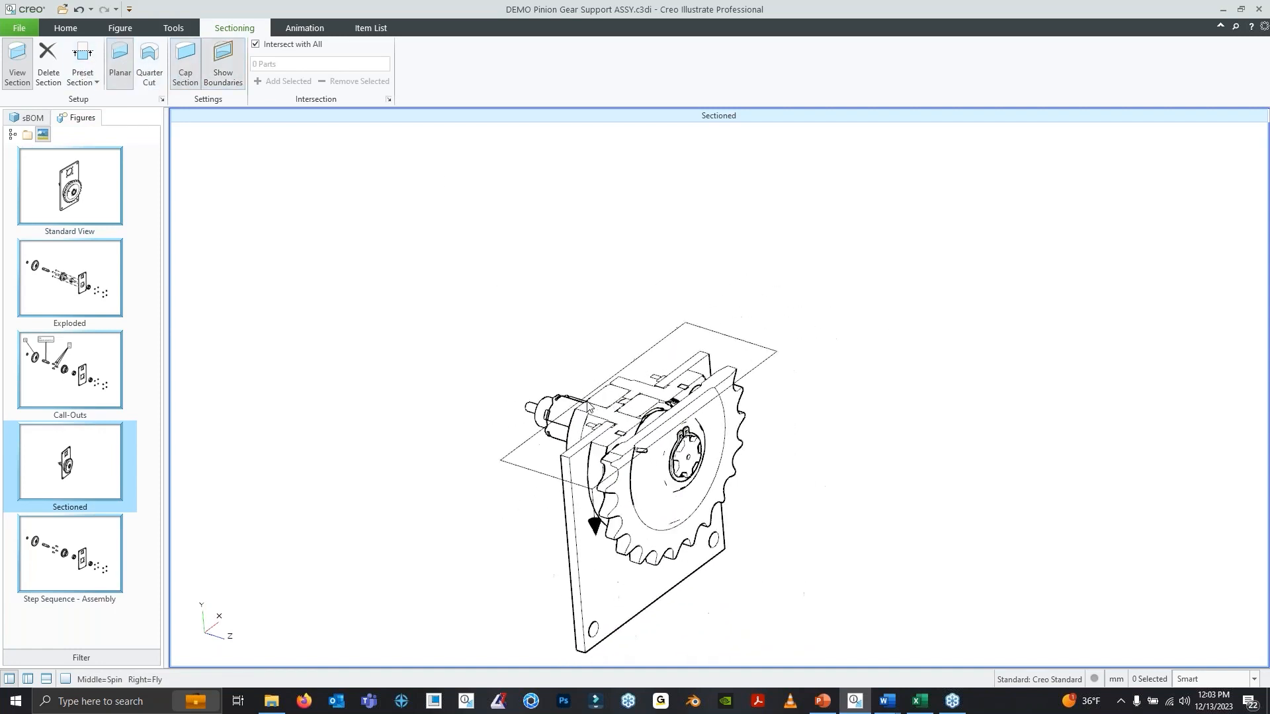
Try to grab the section plane's direction arrow to reposition the cut through the assembly
{"action": "left_click", "coordinate": [598, 526]}
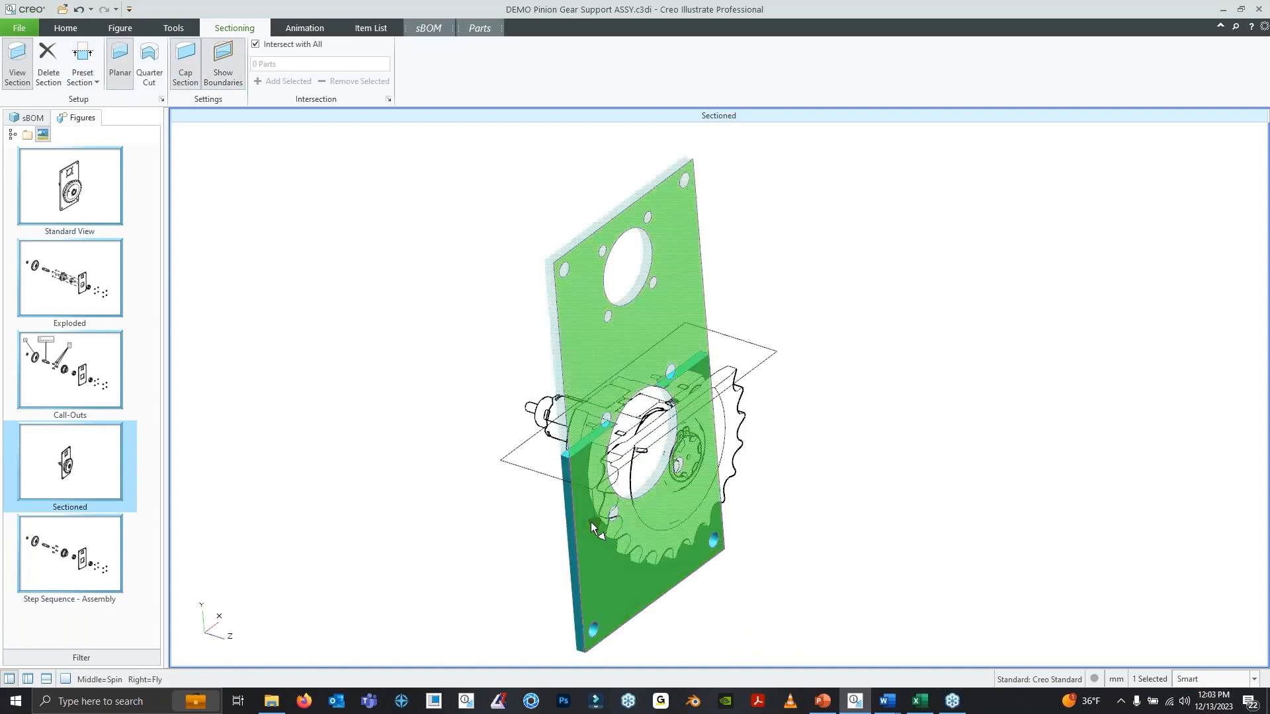
{"action": "left_click", "coordinate": [488, 426]}
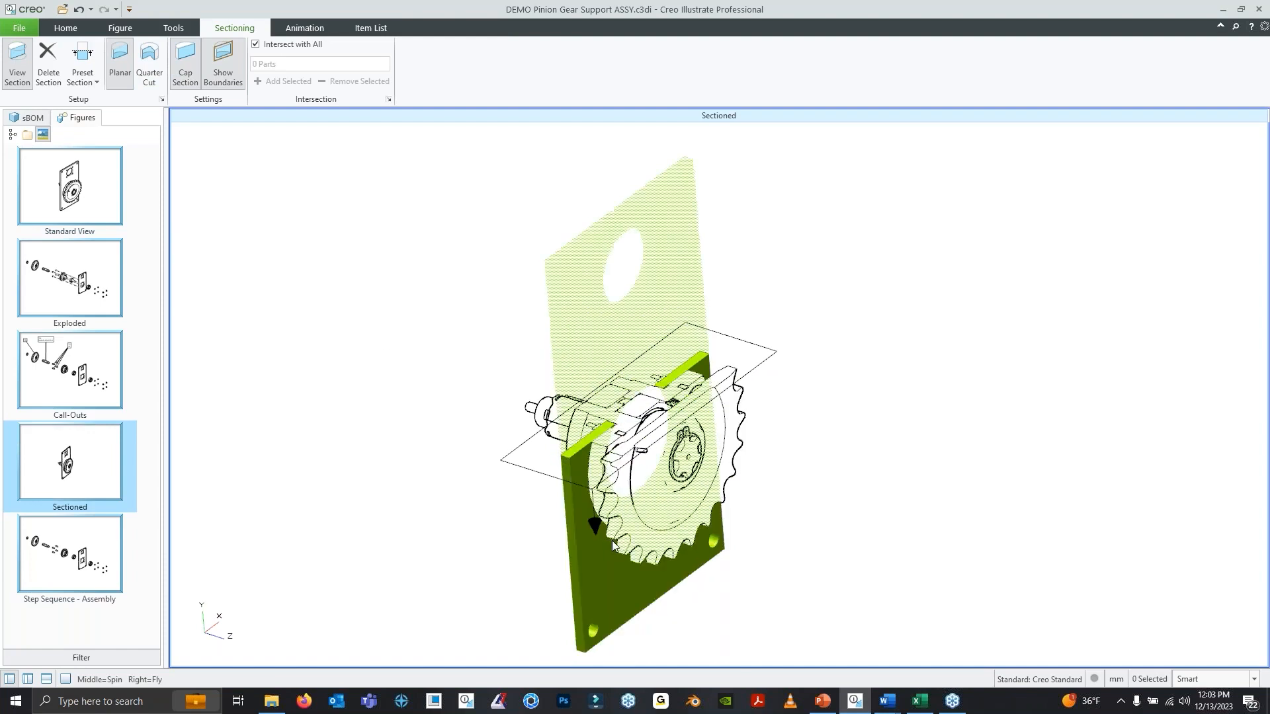
{"action": "left_click", "coordinate": [595, 521]}
{"action": "left_click", "coordinate": [417, 339]}
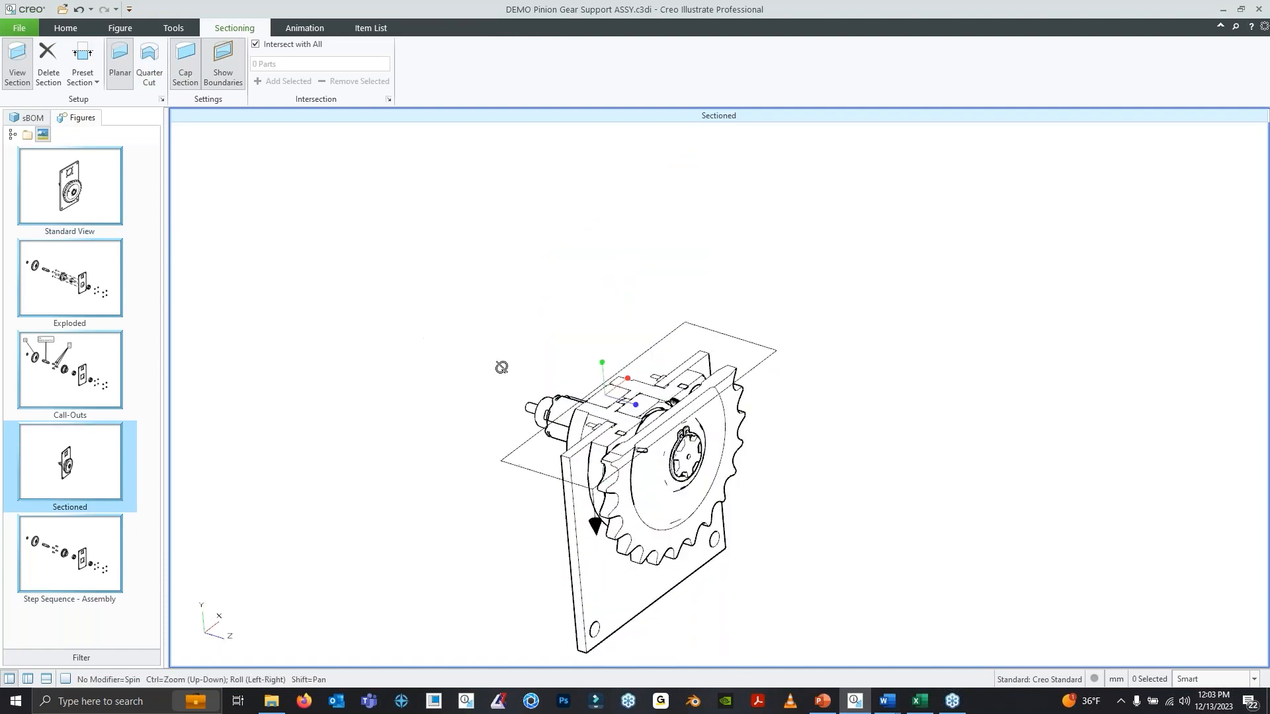
{"action": "middle_click_drag", "start_coordinate": [501, 366], "coordinate": [595, 524]}
{"action": "left_click", "coordinate": [578, 522]}
{"action": "right_click_drag", "start_coordinate": [577, 521], "coordinate": [657, 513]}
{"action": "left_click", "coordinate": [467, 444]}
{"action": "middle_click_drag", "start_coordinate": [467, 450], "coordinate": [384, 349]}
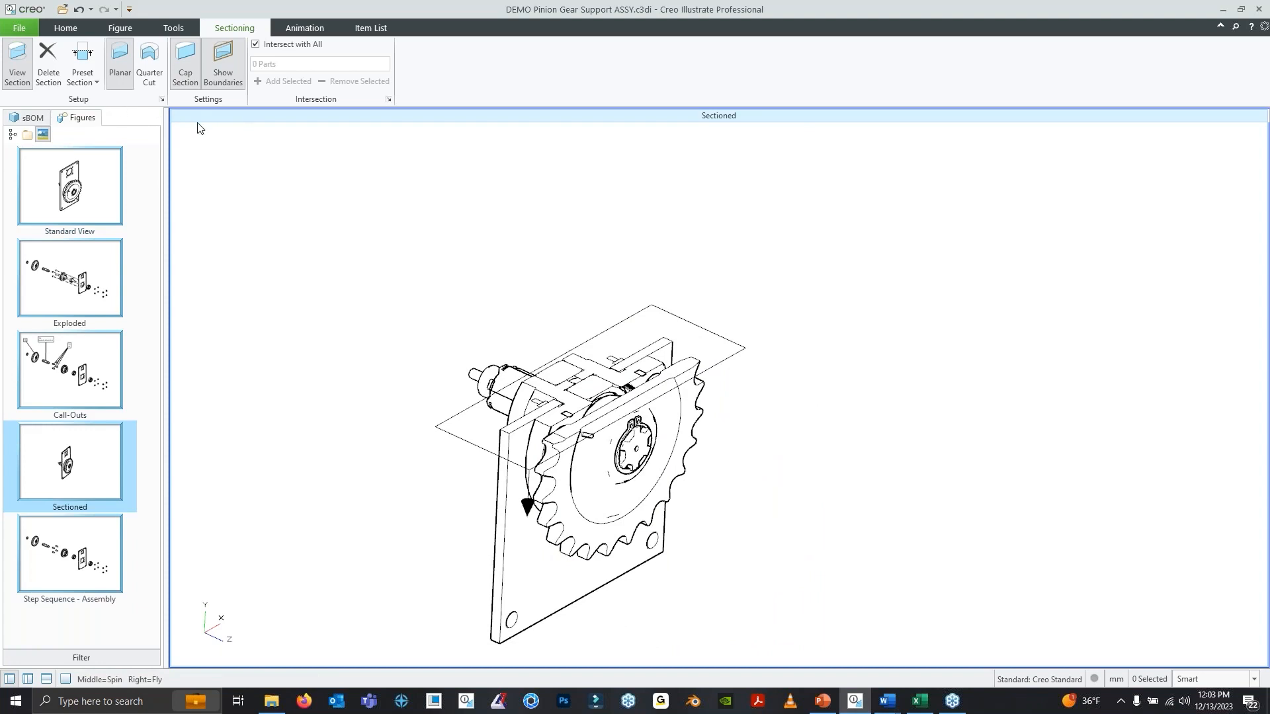
{"action": "middle_click_drag", "start_coordinate": [440, 238], "coordinate": [495, 258]}
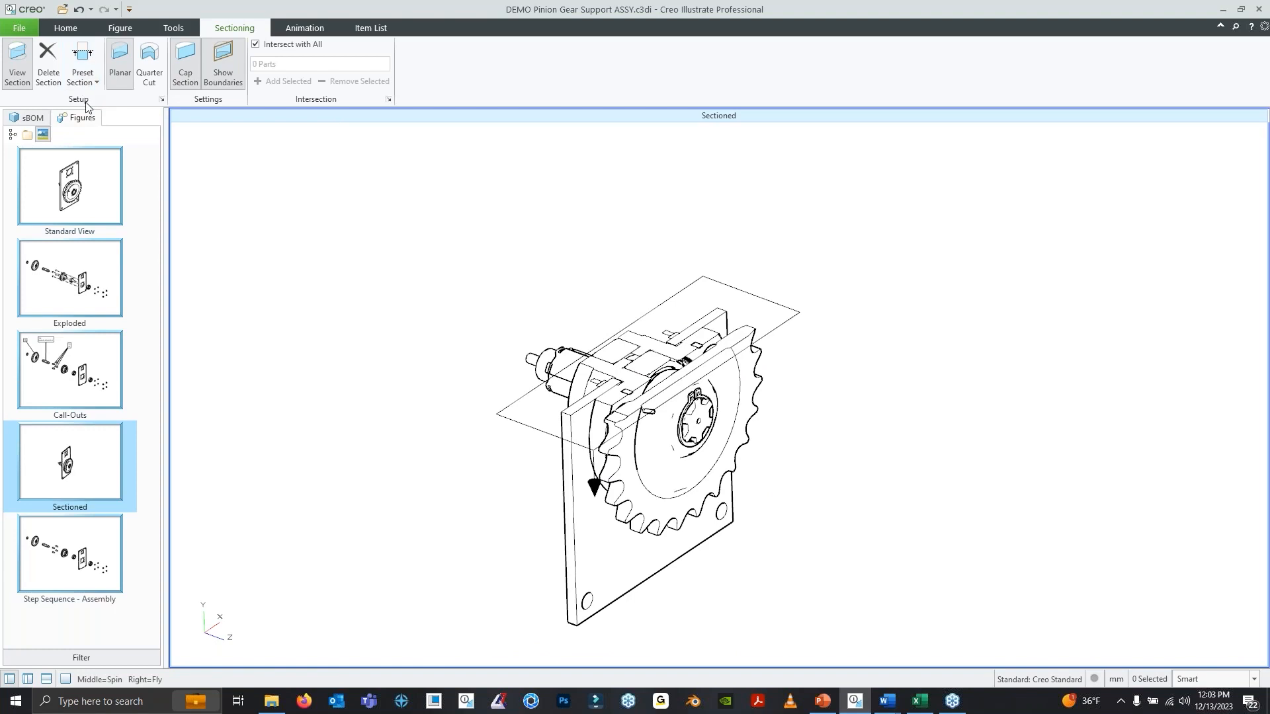
Review the general section properties for cut type, cap and intersection settings
{"action": "left_click", "coordinate": [162, 99]}
{"action": "left_click_drag", "start_coordinate": [573, 173], "coordinate": [199, 147]}
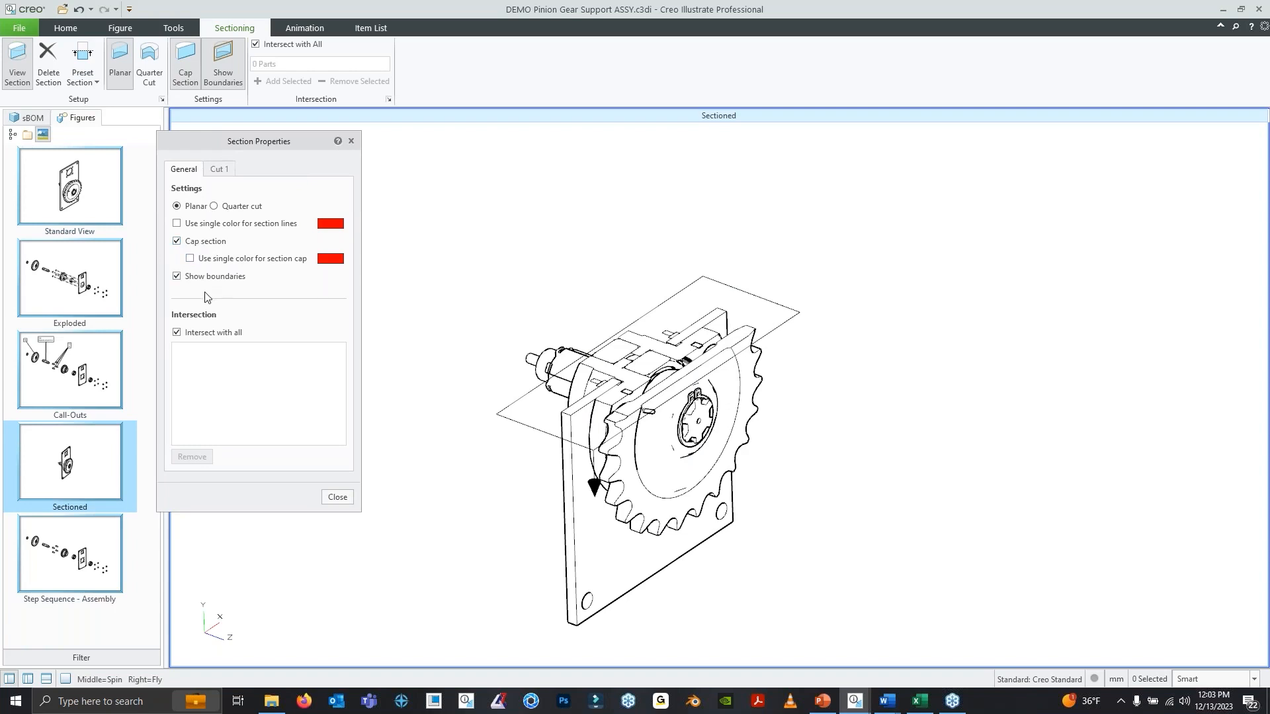
{"action": "left_click", "coordinate": [337, 498]}
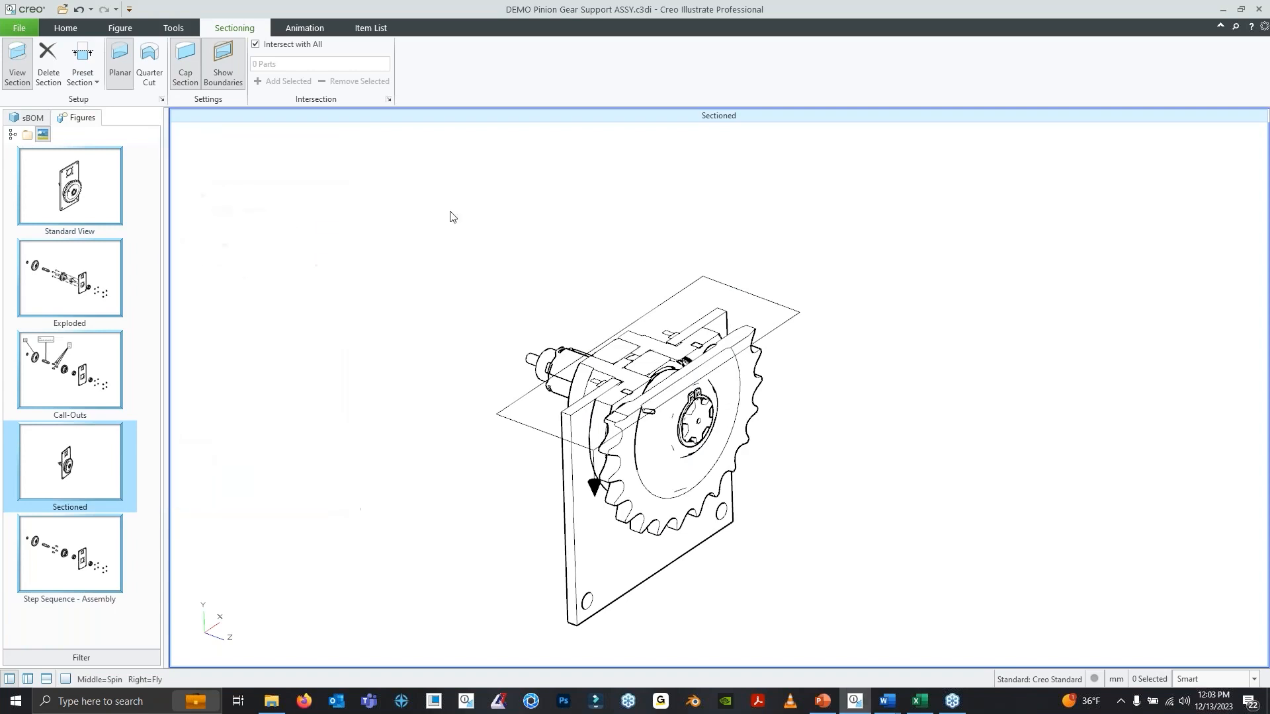
Set the Sectioned figure's render mode to Flat Shaded with Edges
{"action": "right_click", "coordinate": [450, 213]}
{"action": "mouse_move", "coordinate": [552, 305]}
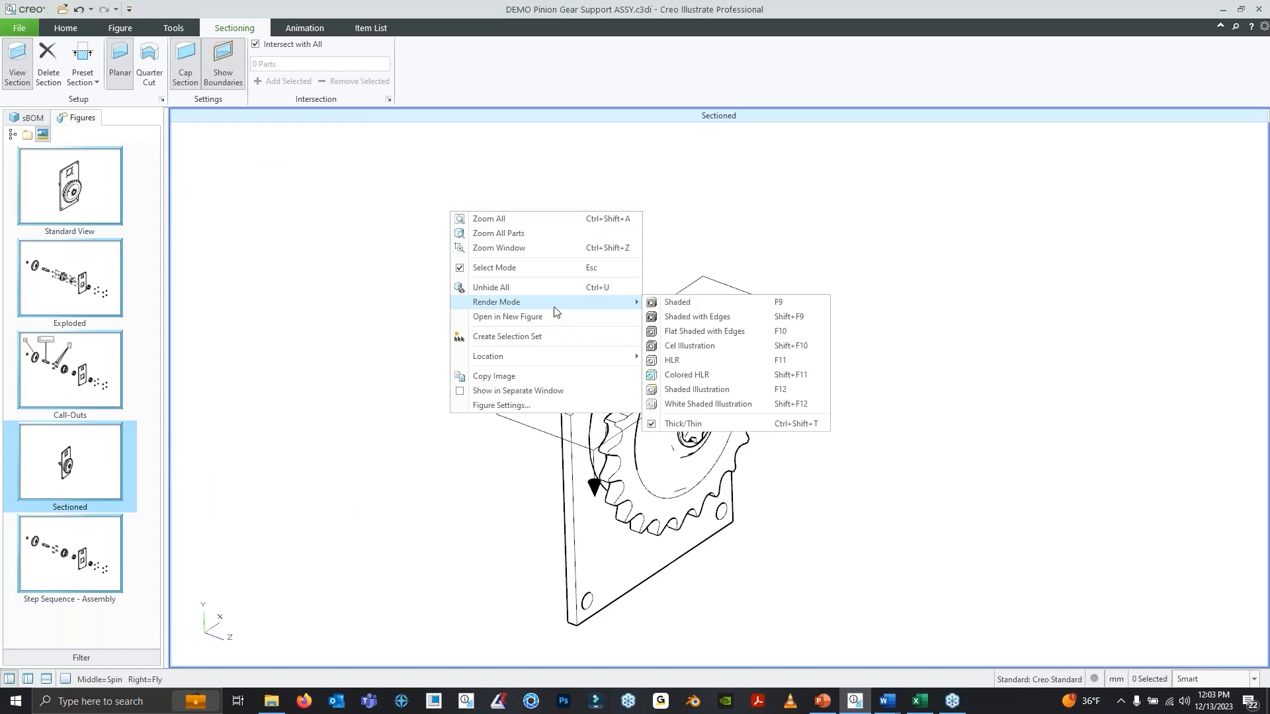
{"action": "left_click", "coordinate": [766, 333]}
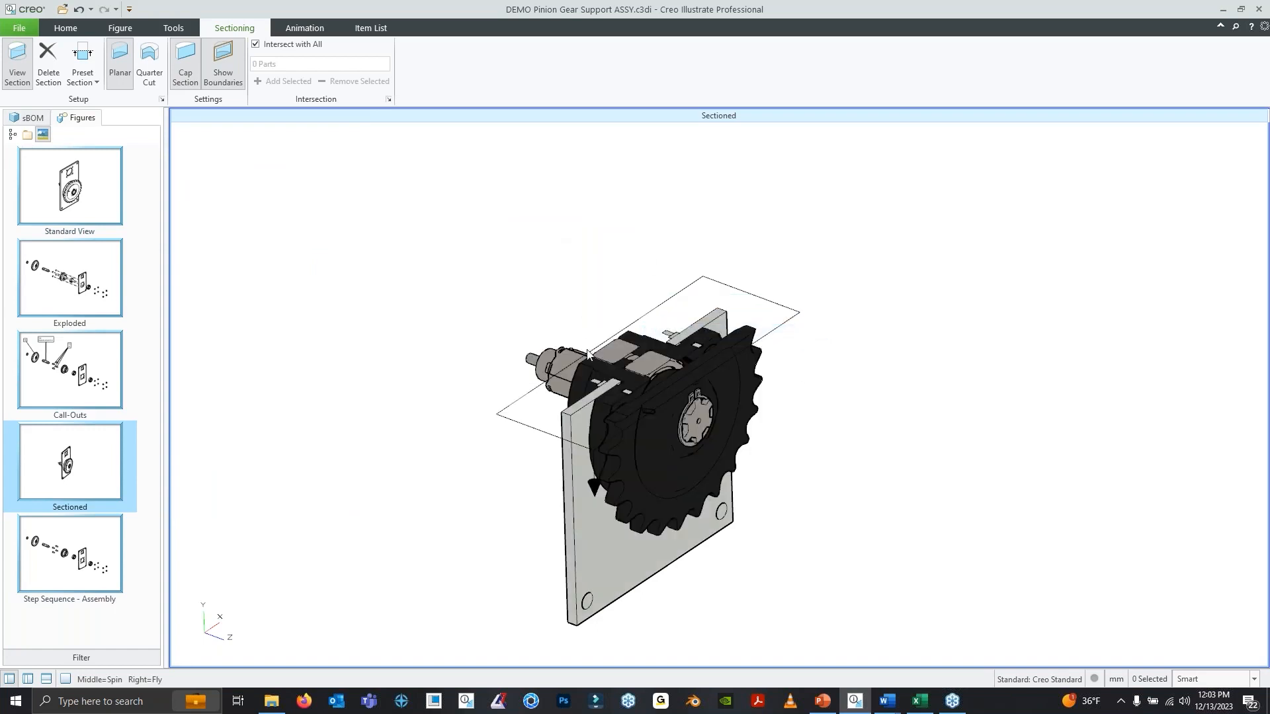
Enable a single red color for the section cap in the section properties
{"action": "left_click", "coordinate": [163, 101]}
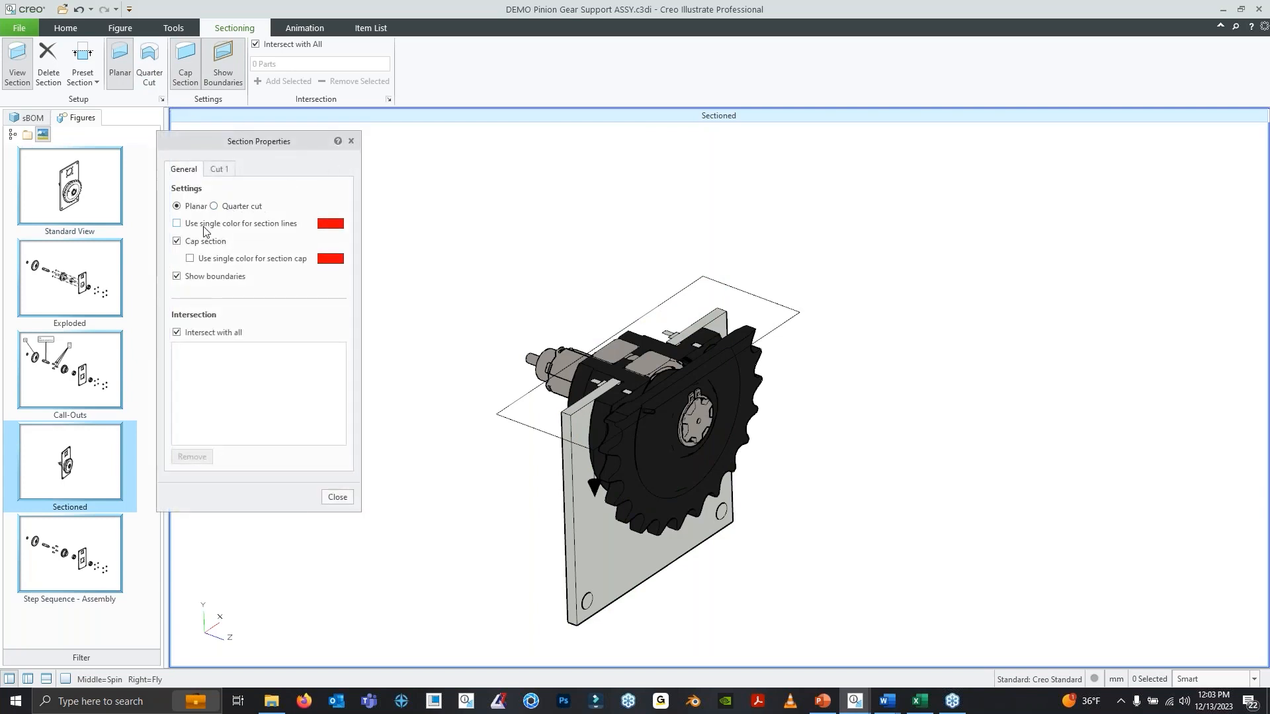
{"action": "left_click", "coordinate": [190, 259]}
{"action": "left_click", "coordinate": [337, 497]}
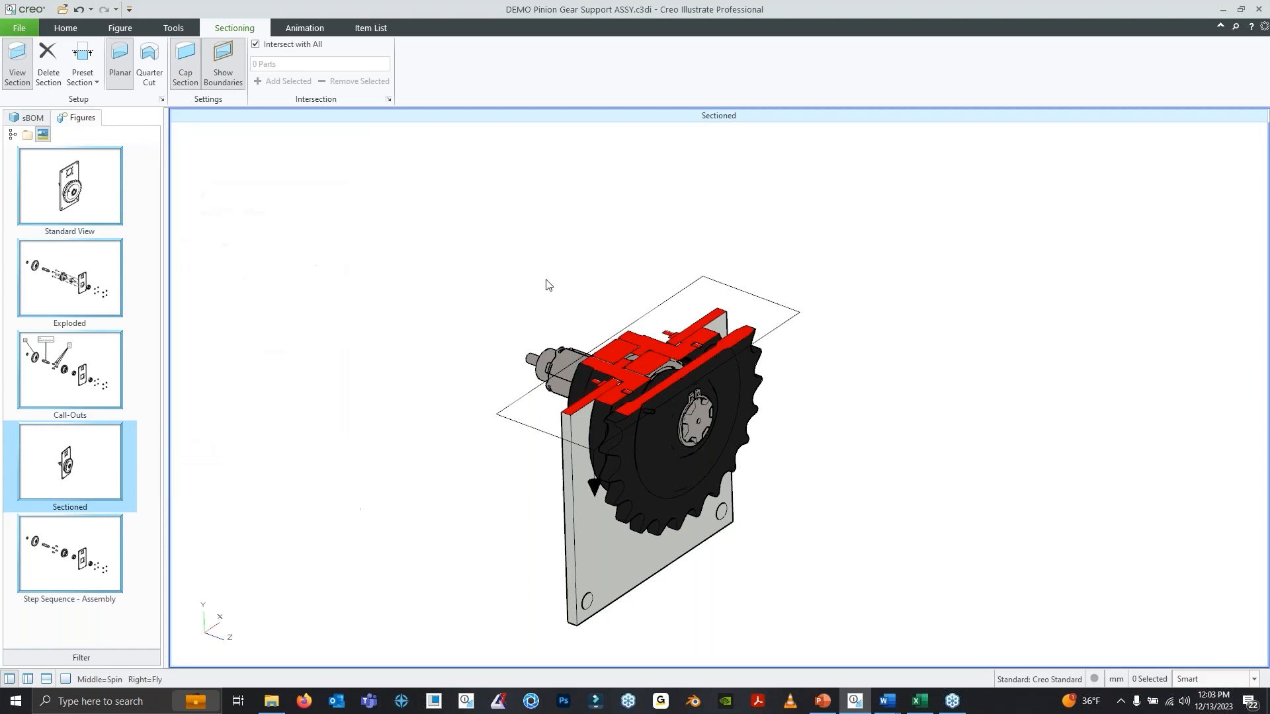
Compare the capped section in HLR render mode, restoring Flat Shaded with Edges when done
{"action": "right_click", "coordinate": [375, 178]}
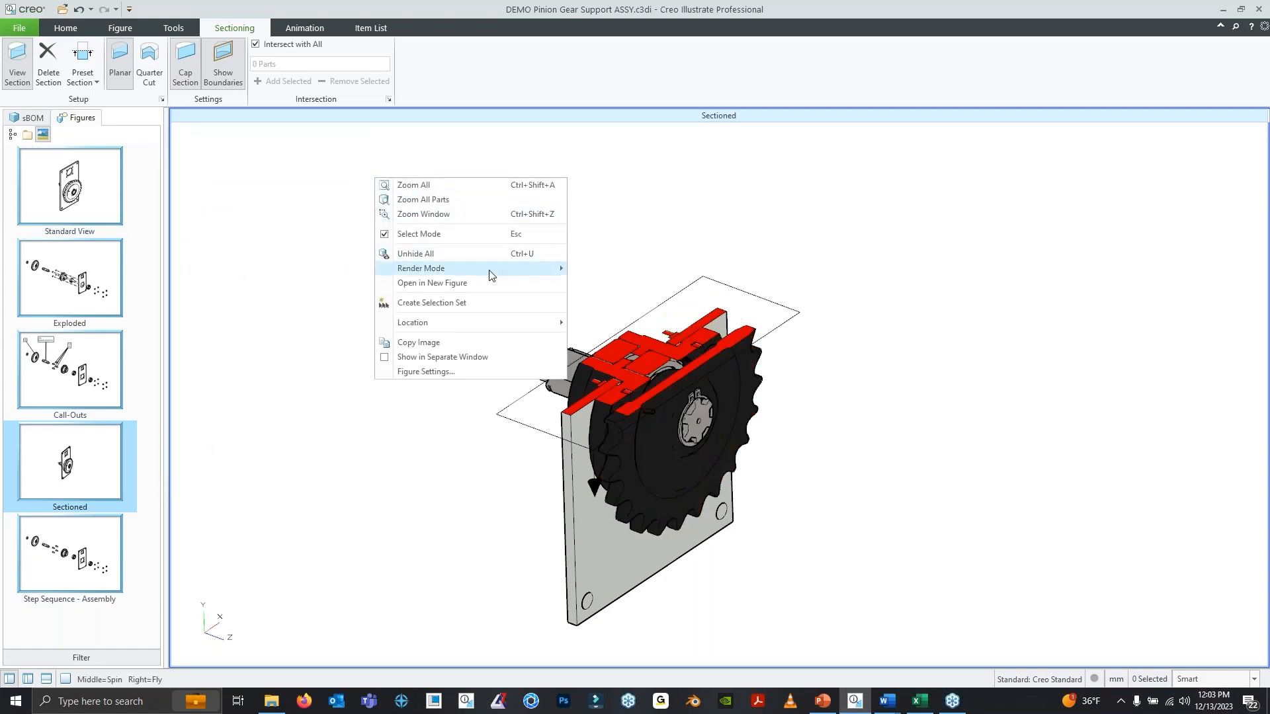
{"action": "mouse_move", "coordinate": [533, 271]}
{"action": "left_click", "coordinate": [655, 327]}
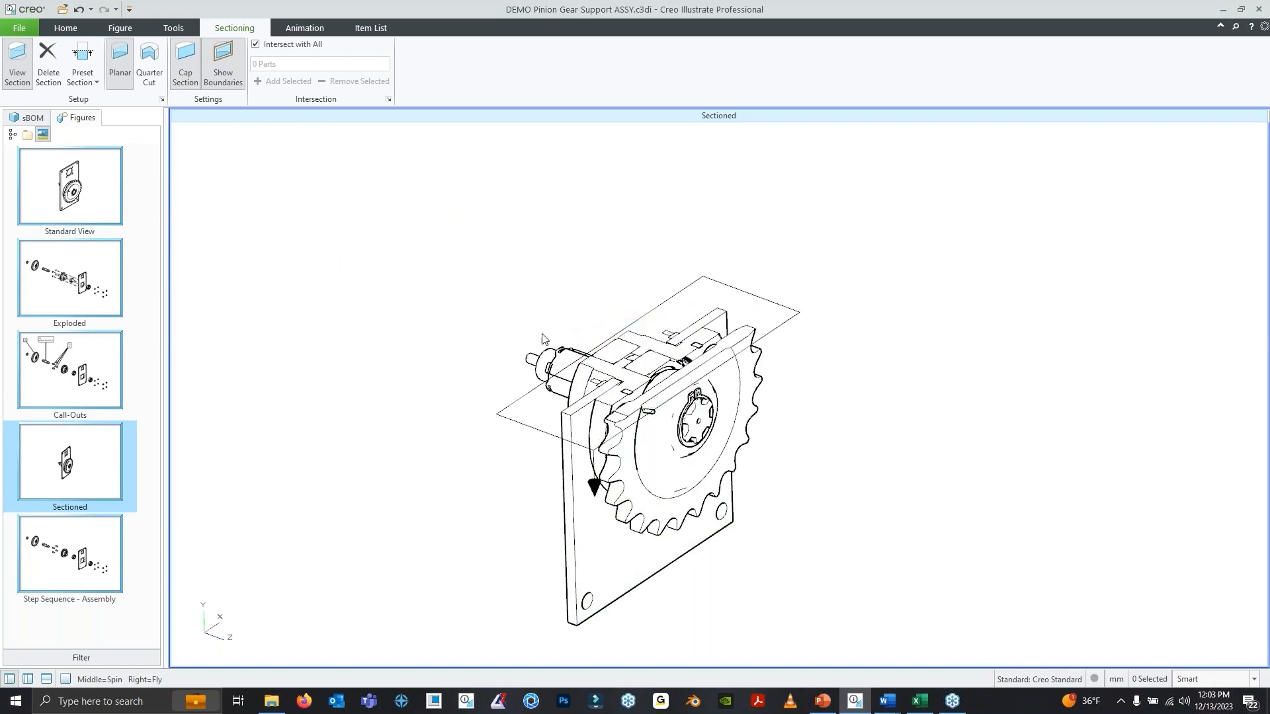
{"action": "right_click", "coordinate": [391, 198]}
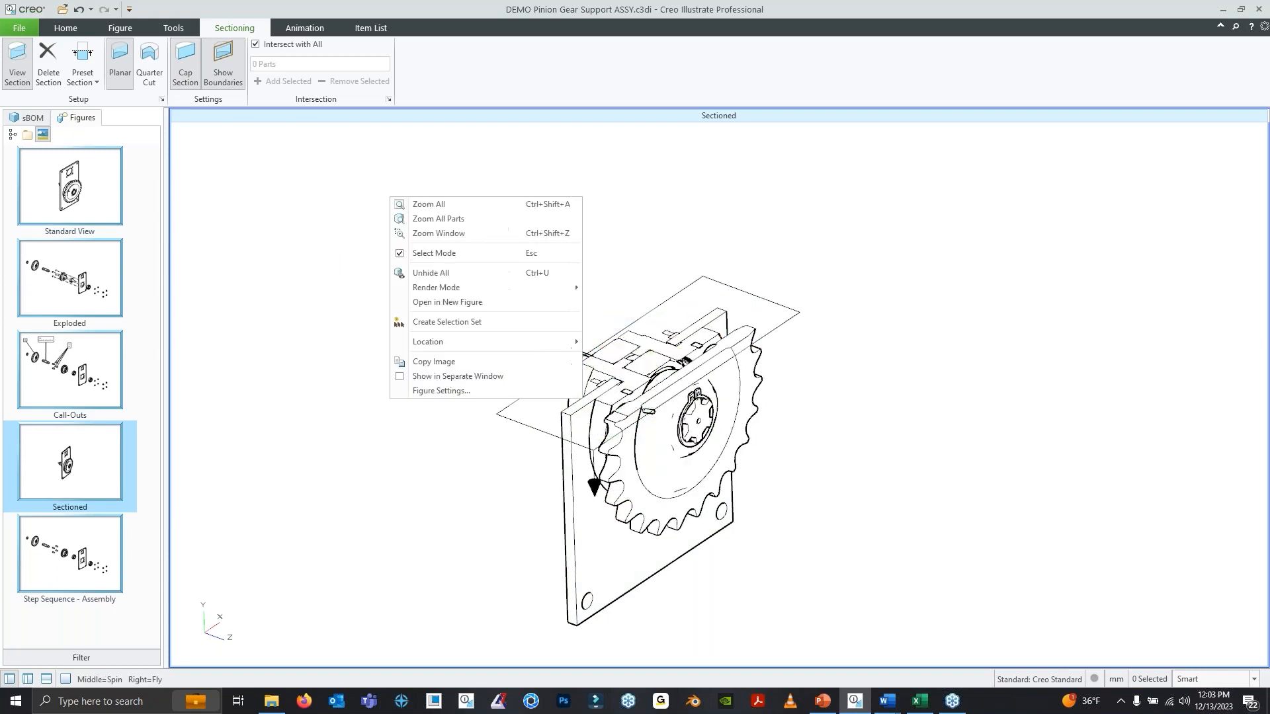
{"action": "mouse_move", "coordinate": [493, 288]}
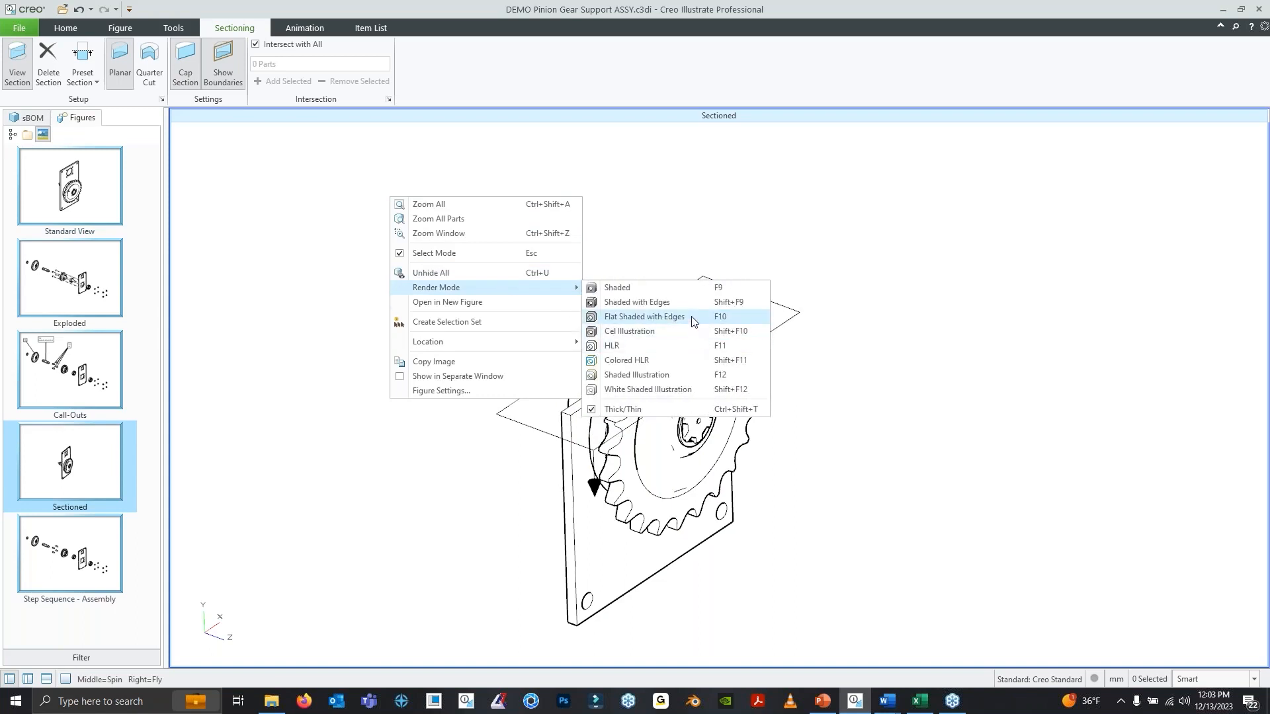
{"action": "left_click", "coordinate": [692, 322]}
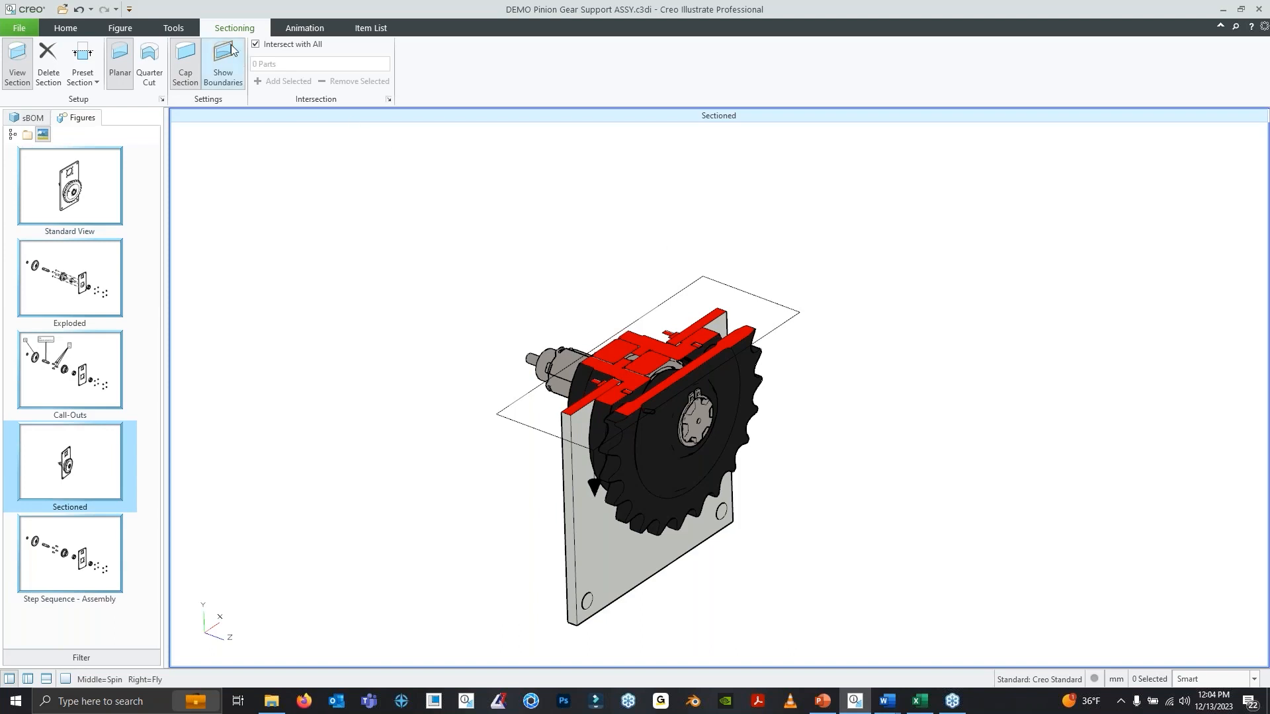
Add an Inset A detail view focused on the red cut surface of the sectioned assembly
{"action": "left_click", "coordinate": [66, 28]}
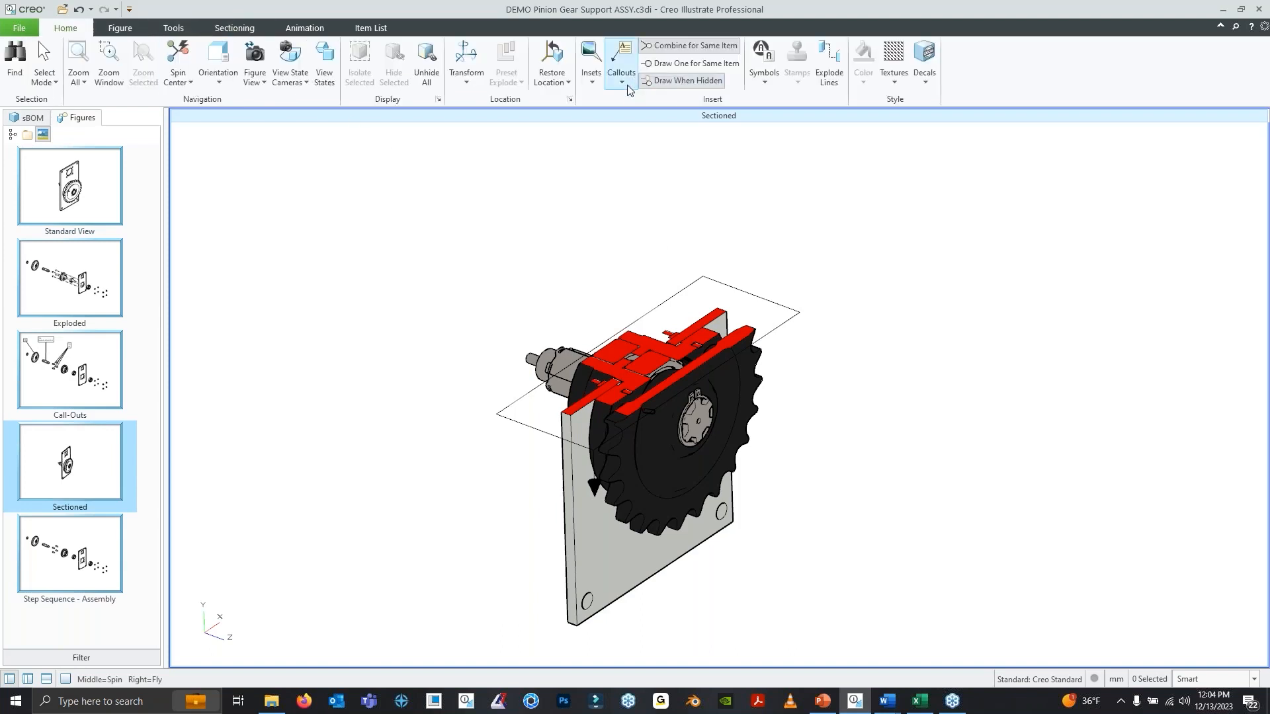
{"action": "scroll", "coordinate": [752, 415], "scroll_direction": "up", "scroll_amount": 2}
{"action": "scroll", "coordinate": [773, 363], "scroll_direction": "down", "scroll_amount": 2}
{"action": "left_click", "coordinate": [597, 68]}
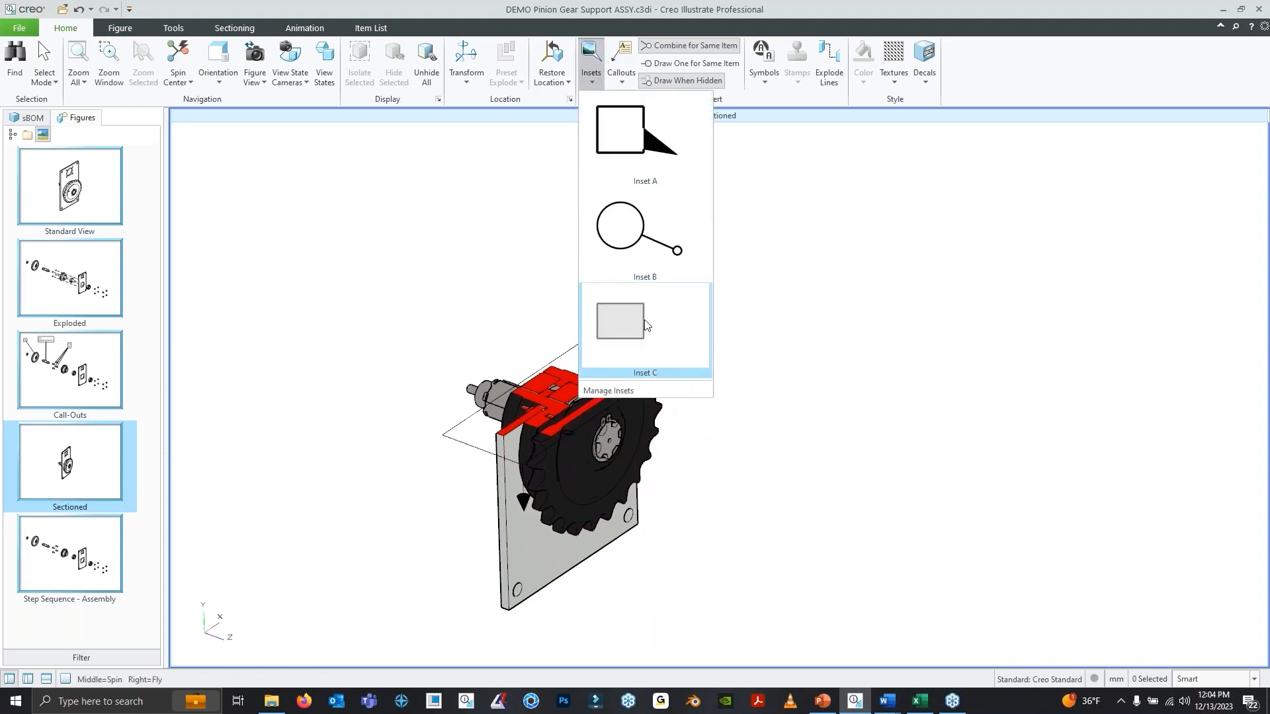
{"action": "left_click", "coordinate": [645, 135]}
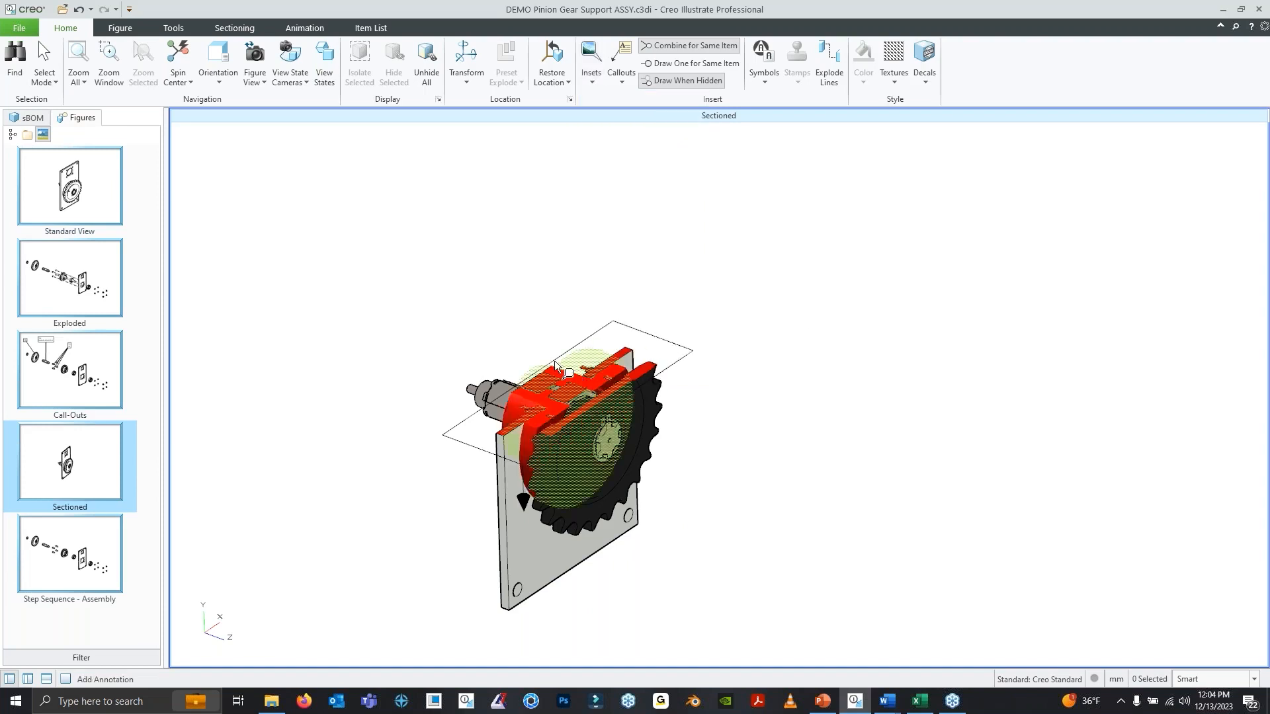
{"action": "left_click", "coordinate": [563, 398]}
{"action": "left_click_drag", "start_coordinate": [487, 298], "coordinate": [567, 381]}
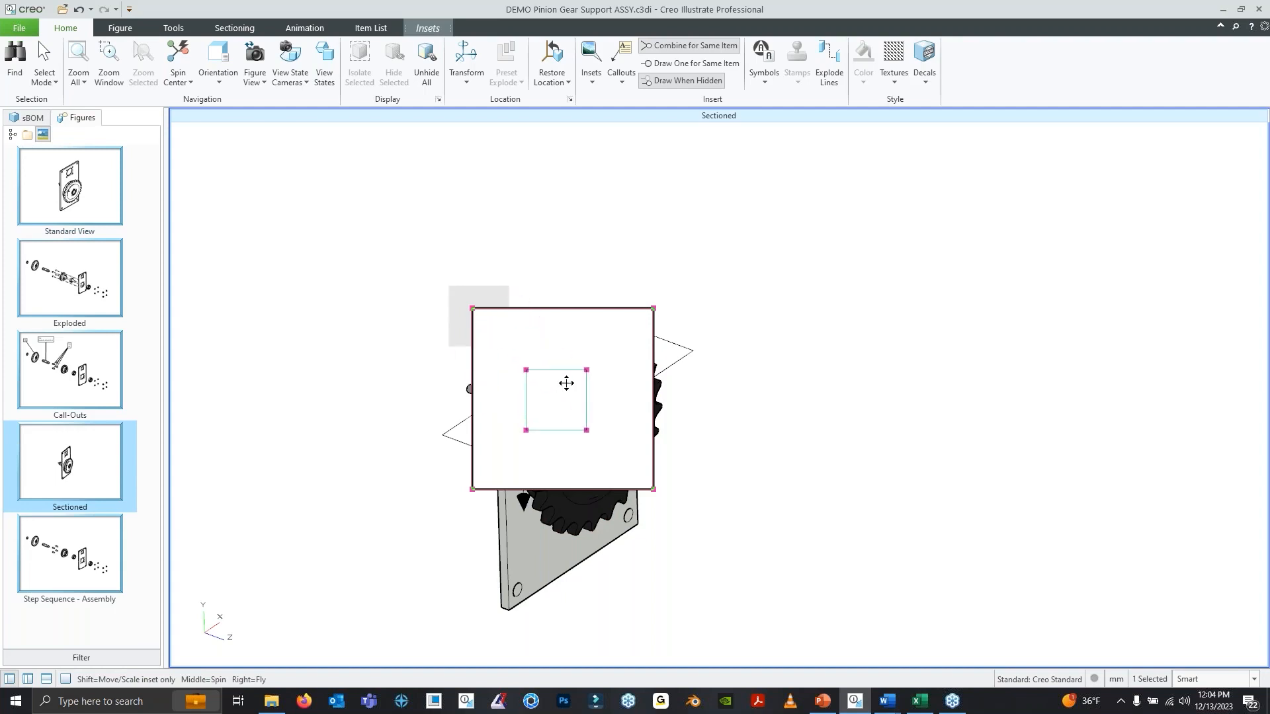
Move the inset clear of the assembly to its upper right and enlarge its frame
{"action": "left_click", "coordinate": [565, 307]}
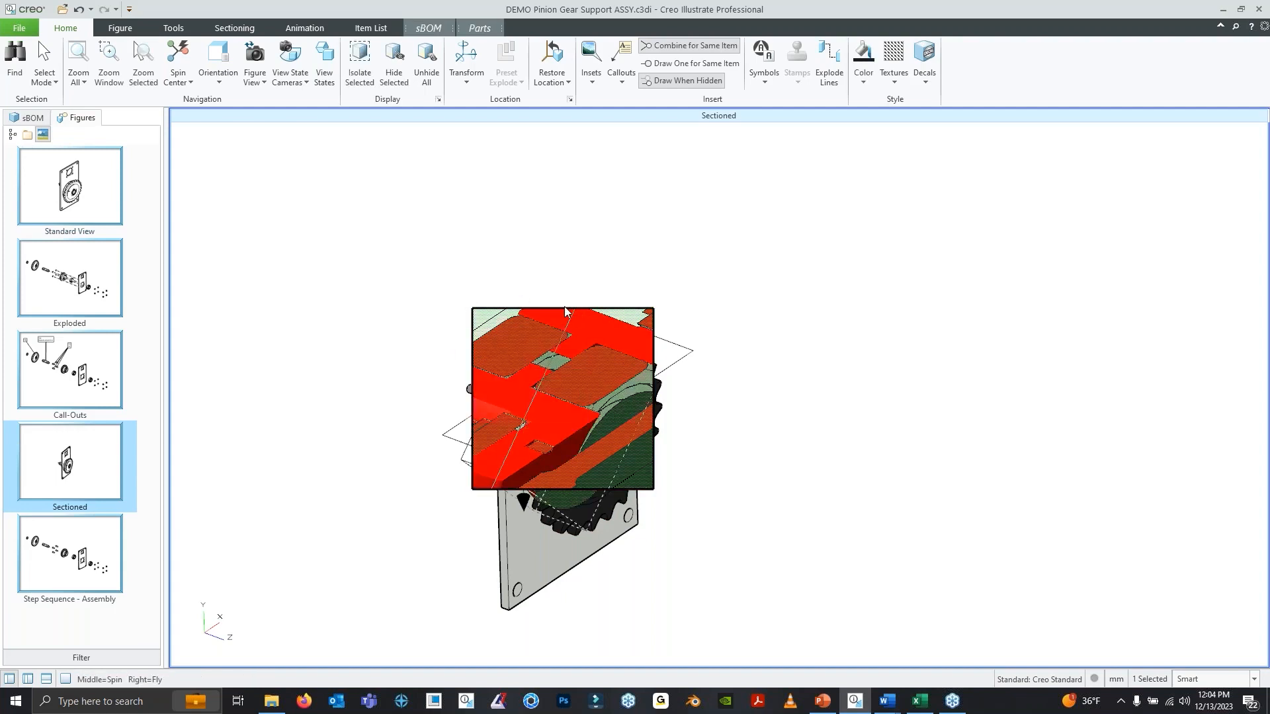
{"action": "left_click", "coordinate": [553, 314]}
{"action": "left_click_drag", "start_coordinate": [553, 314], "coordinate": [765, 174]}
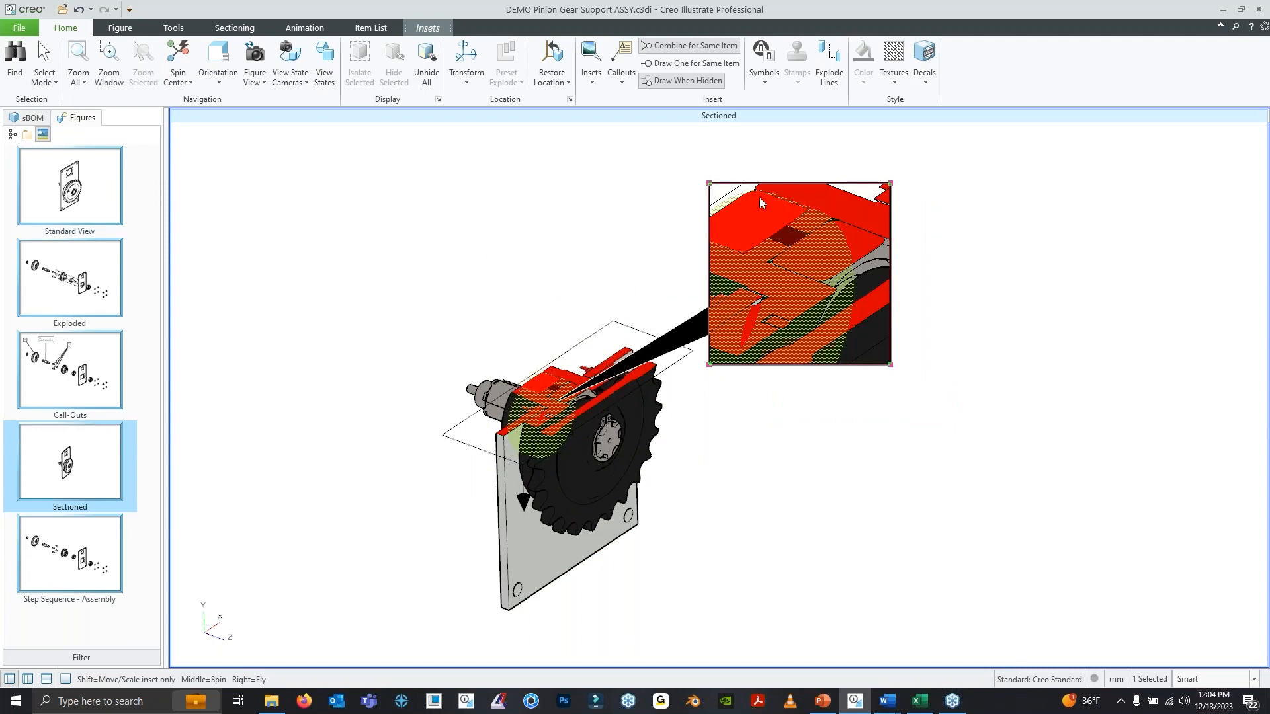
{"action": "left_click_drag", "start_coordinate": [709, 184], "coordinate": [680, 156]}
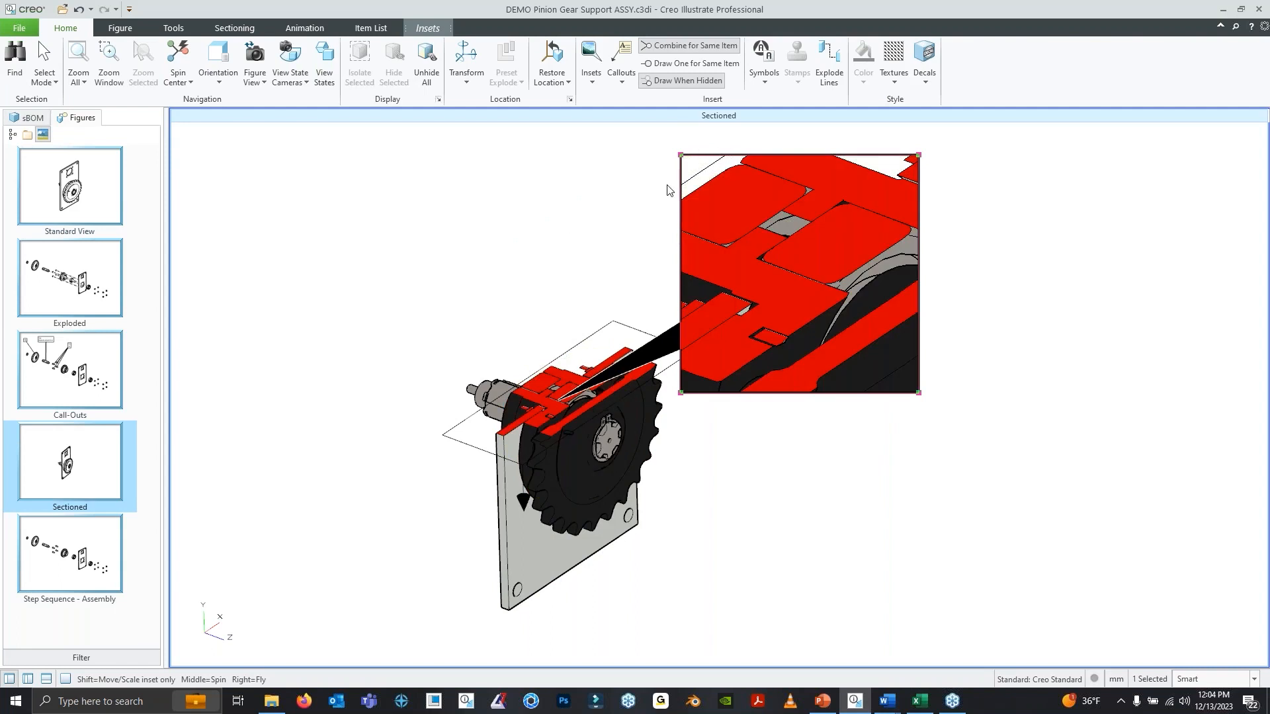
{"action": "left_click_drag", "start_coordinate": [679, 153], "coordinate": [686, 161]}
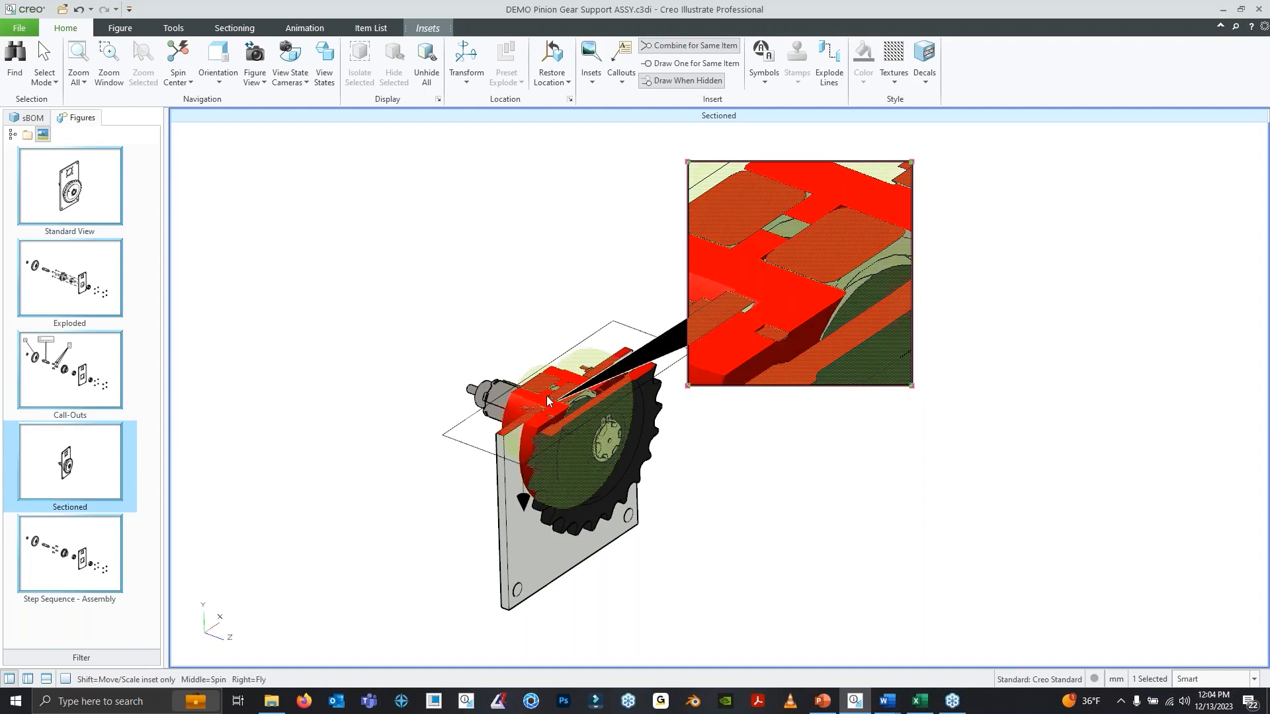
Review the inset's shape, border, leader and halo properties without changing them
{"action": "left_click", "coordinate": [424, 29]}
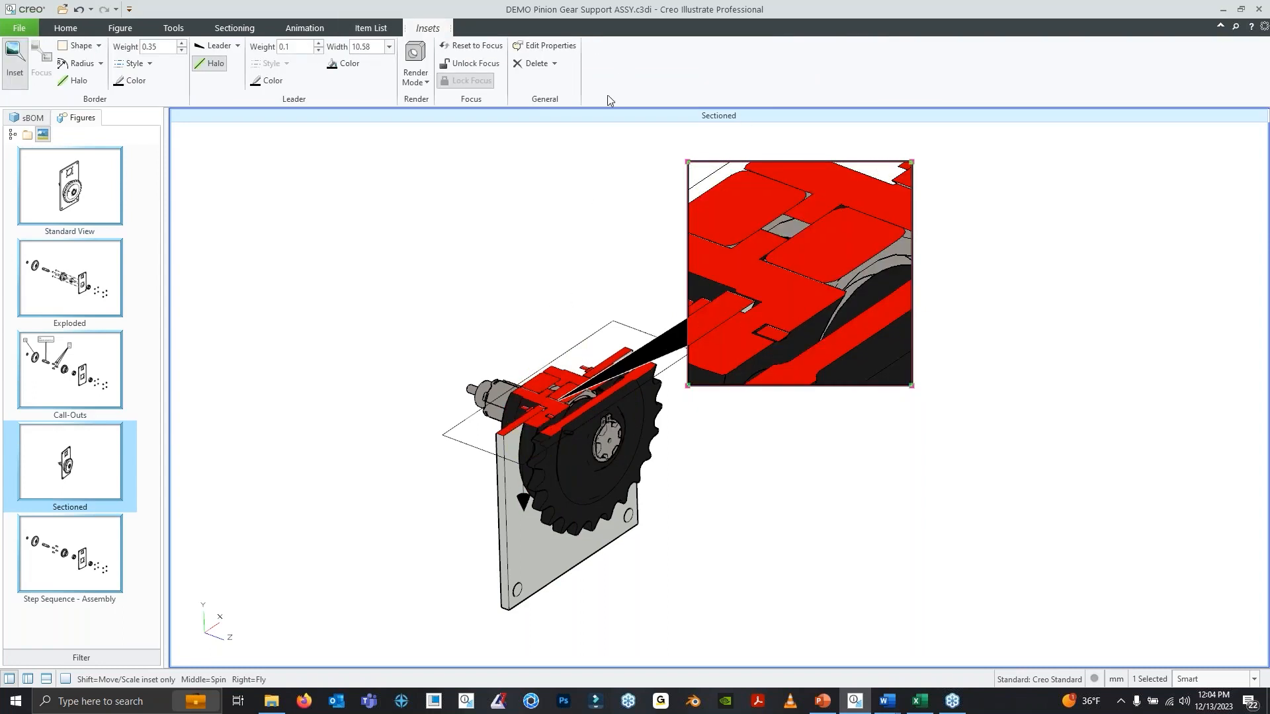
{"action": "mouse_move", "coordinate": [588, 378]}
{"action": "middle_mouse_down"}
{"action": "mouse_move", "coordinate": [577, 392]}
{"action": "mouse_move", "coordinate": [599, 397]}
{"action": "mouse_move", "coordinate": [584, 396]}
{"action": "middle_mouse_up"}
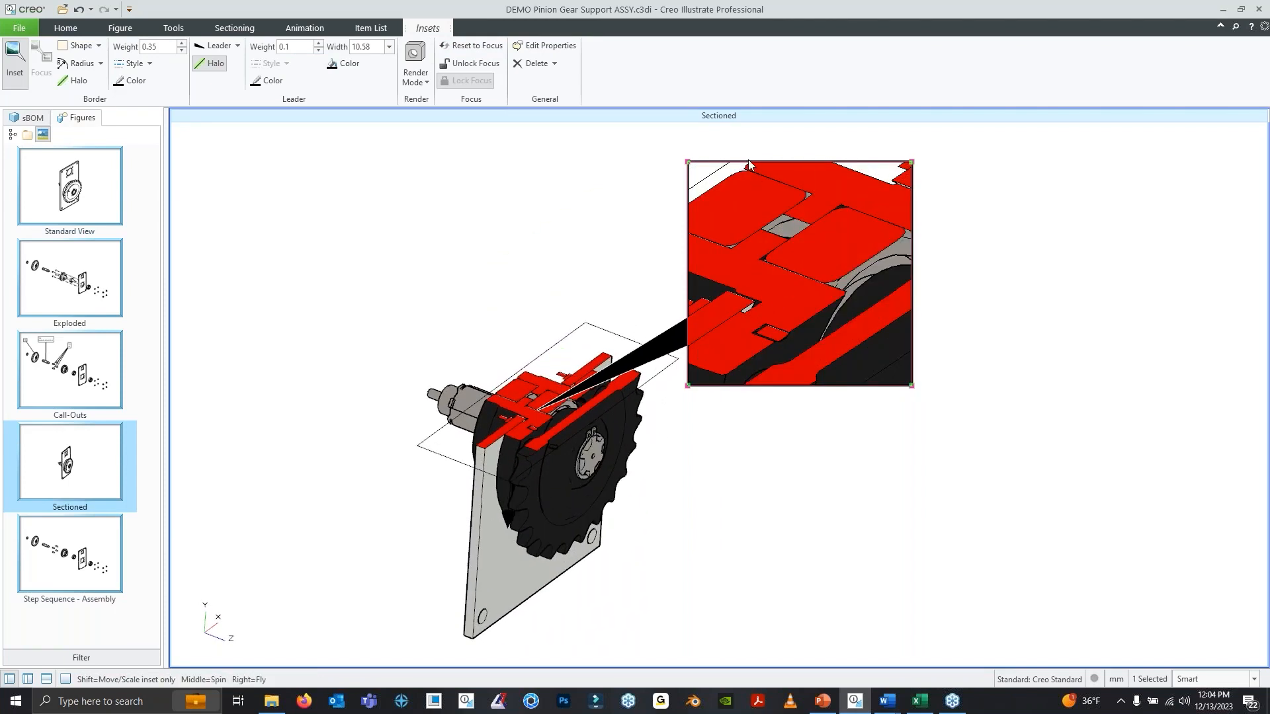
{"action": "double_click", "coordinate": [749, 161]}
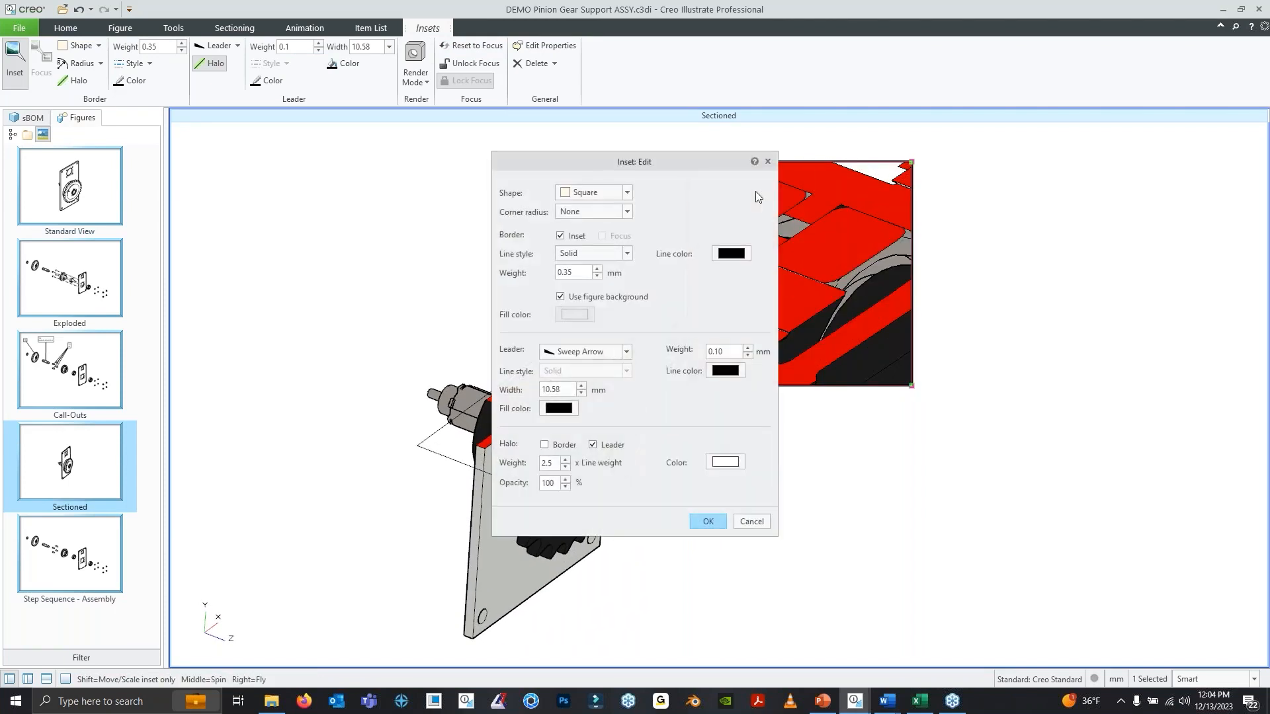
{"action": "left_click", "coordinate": [754, 522]}
{"action": "mouse_move", "coordinate": [534, 336]}
{"action": "middle_mouse_down"}
{"action": "mouse_move", "coordinate": [527, 329]}
{"action": "mouse_move", "coordinate": [535, 340]}
{"action": "middle_mouse_up"}
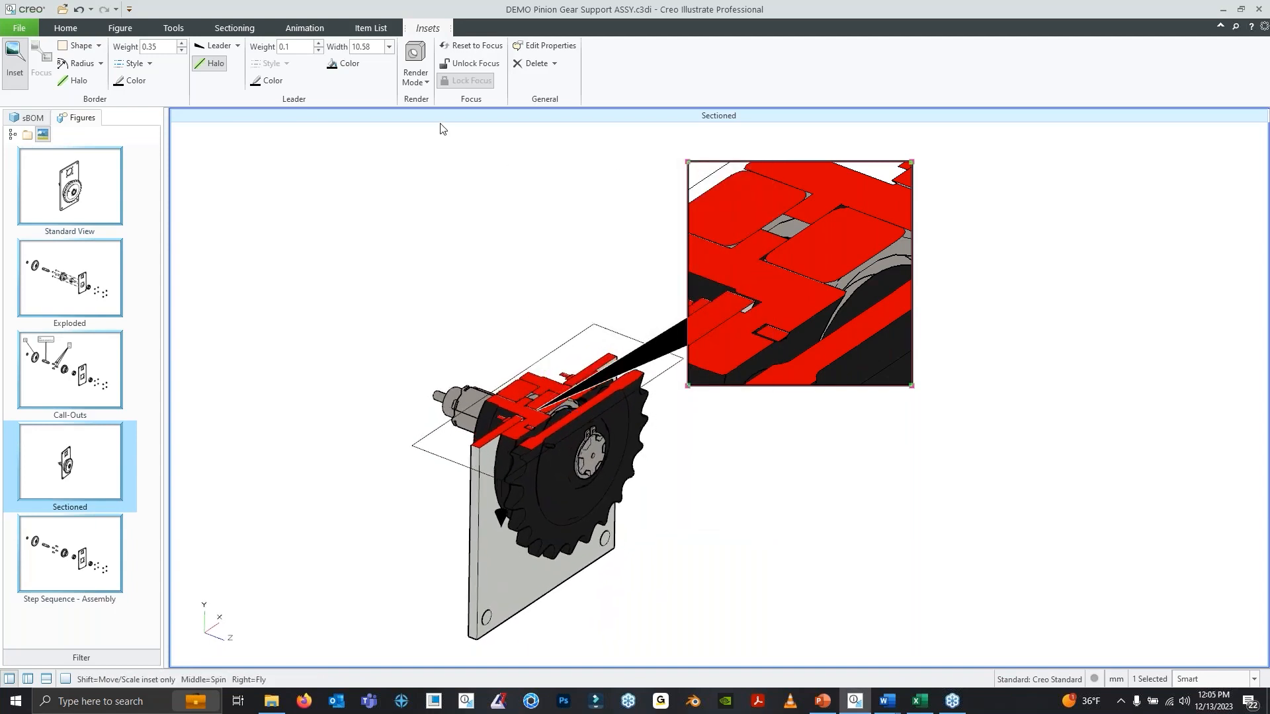
{"action": "middle_click_drag", "start_coordinate": [487, 269], "coordinate": [456, 282]}
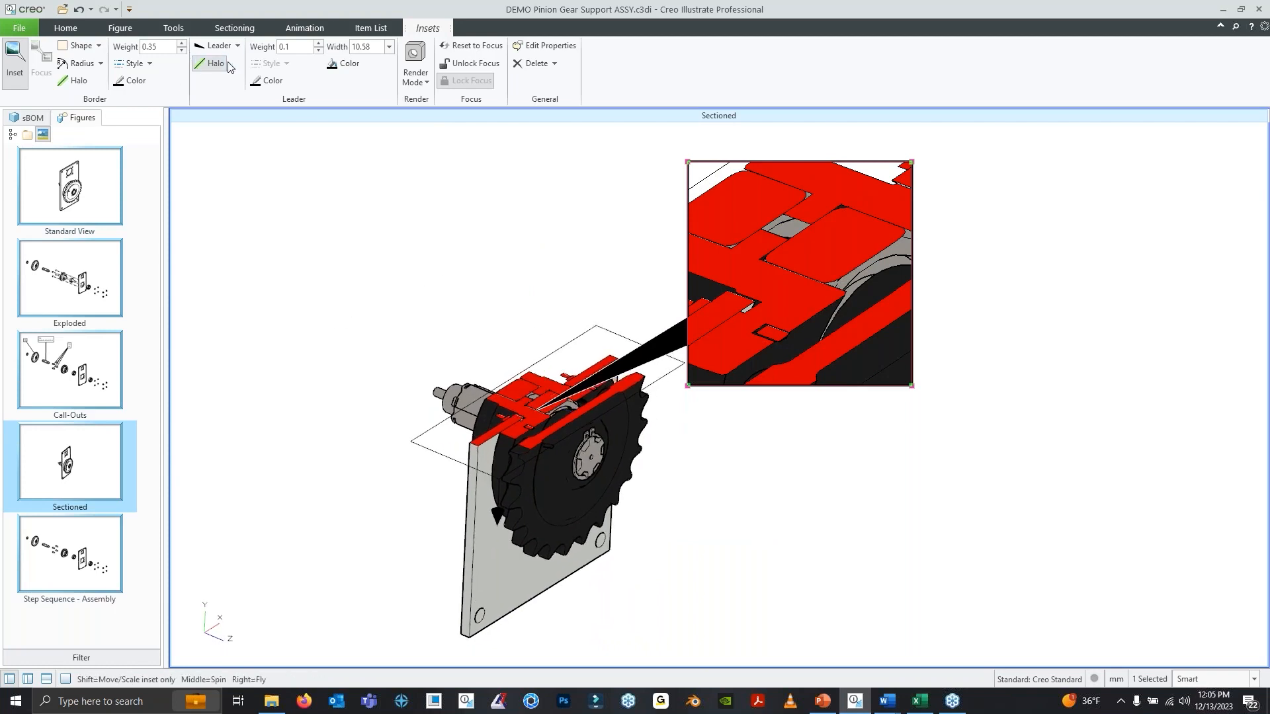
Place a Note callout without a leader in the empty area to the upper left of the sectioned assembly
{"action": "left_click", "coordinate": [67, 29]}
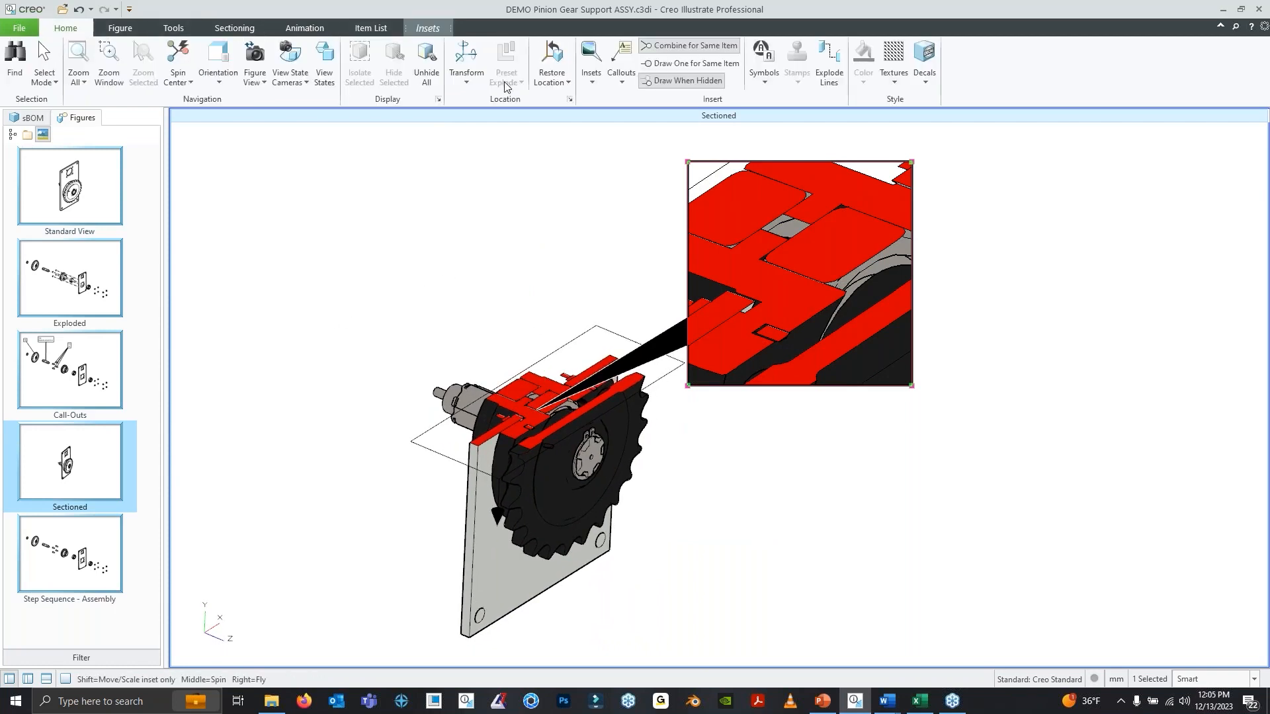
{"action": "left_click", "coordinate": [620, 82]}
{"action": "scroll", "coordinate": [661, 218], "scroll_direction": "down", "scroll_amount": 2}
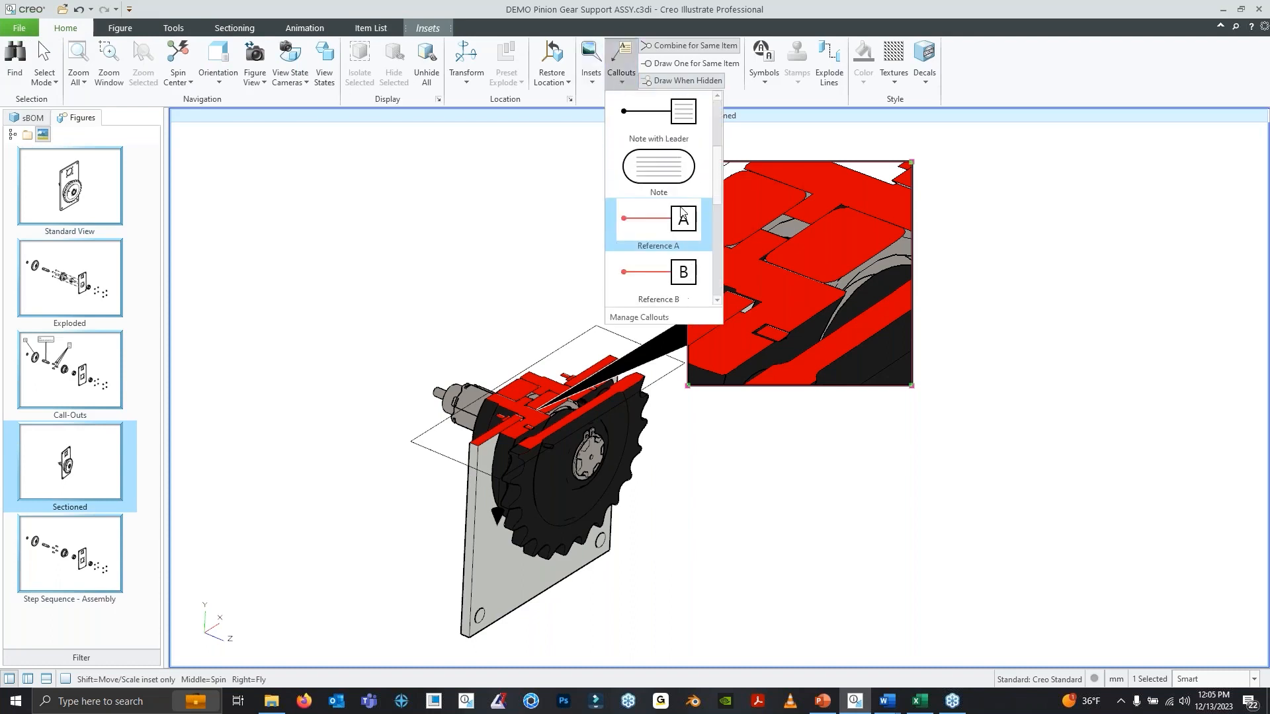
{"action": "scroll", "coordinate": [666, 216], "scroll_direction": "up", "scroll_amount": 2}
{"action": "scroll", "coordinate": [667, 217], "scroll_direction": "down", "scroll_amount": 2}
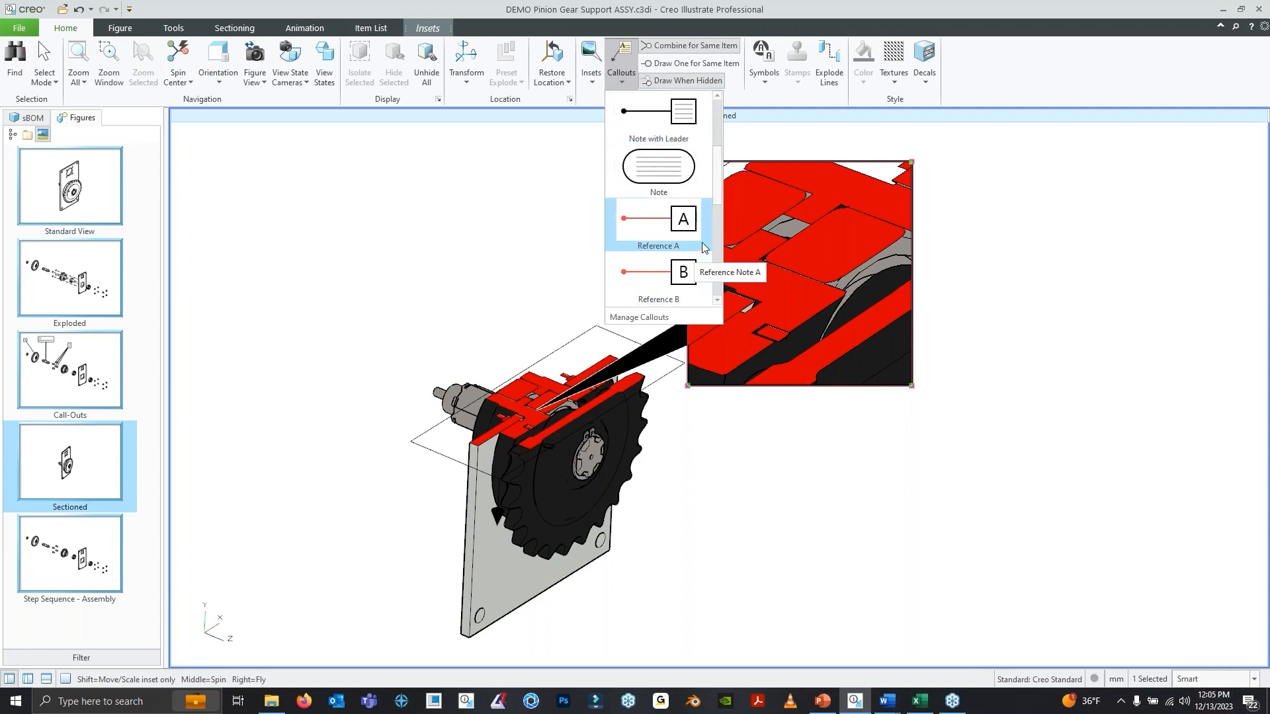
{"action": "left_click", "coordinate": [720, 266]}
{"action": "left_click_drag", "start_coordinate": [720, 264], "coordinate": [719, 200]}
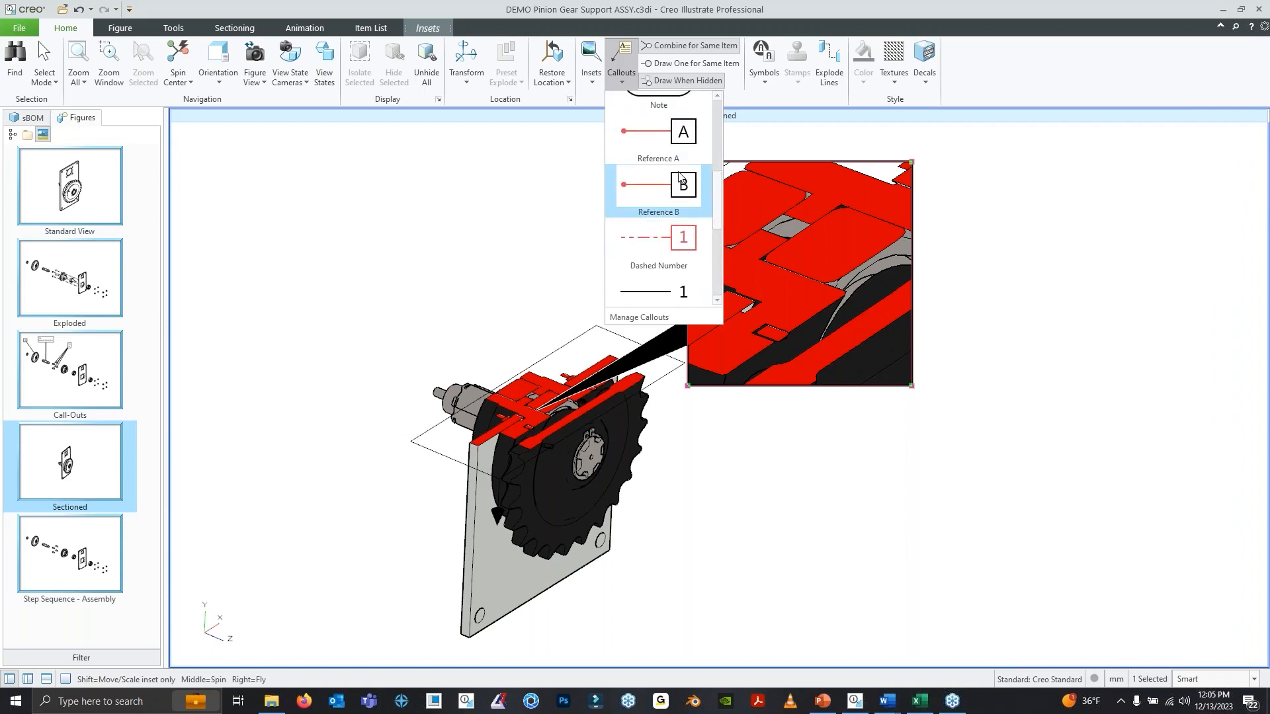
{"action": "scroll", "coordinate": [695, 205], "scroll_direction": "up", "scroll_amount": 3}
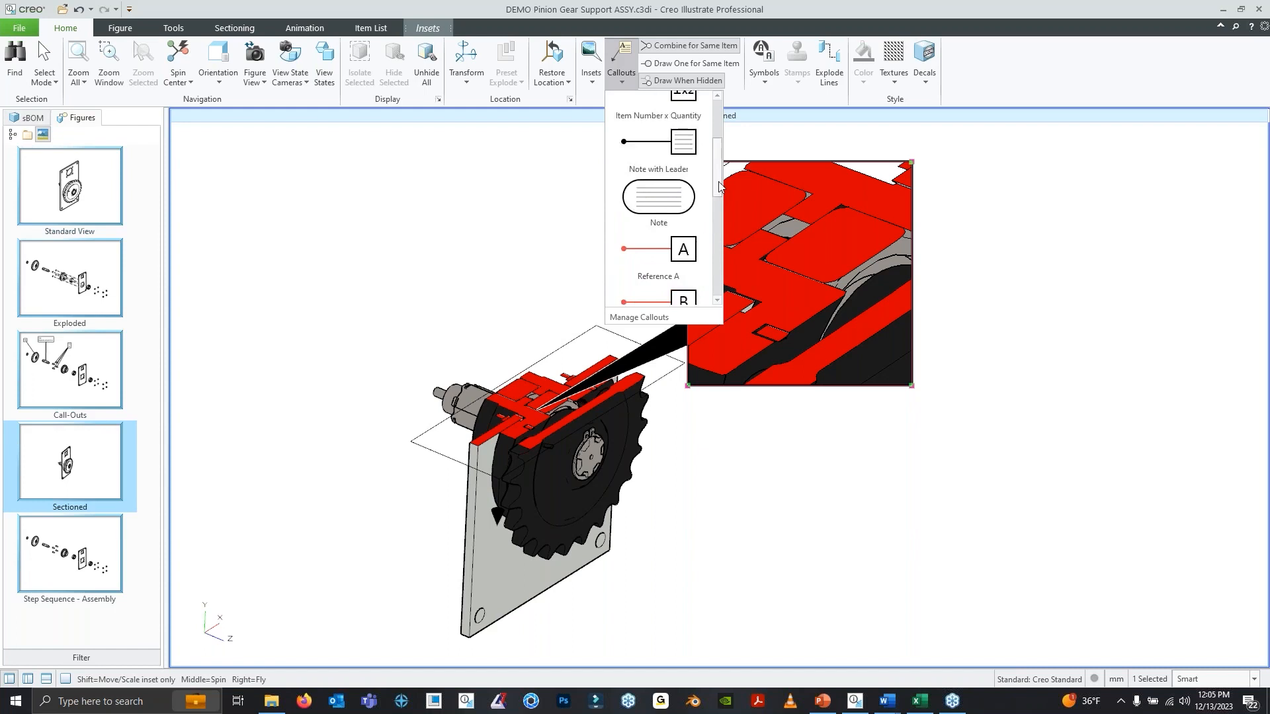
{"action": "left_click", "coordinate": [681, 220]}
{"action": "left_click", "coordinate": [365, 220]}
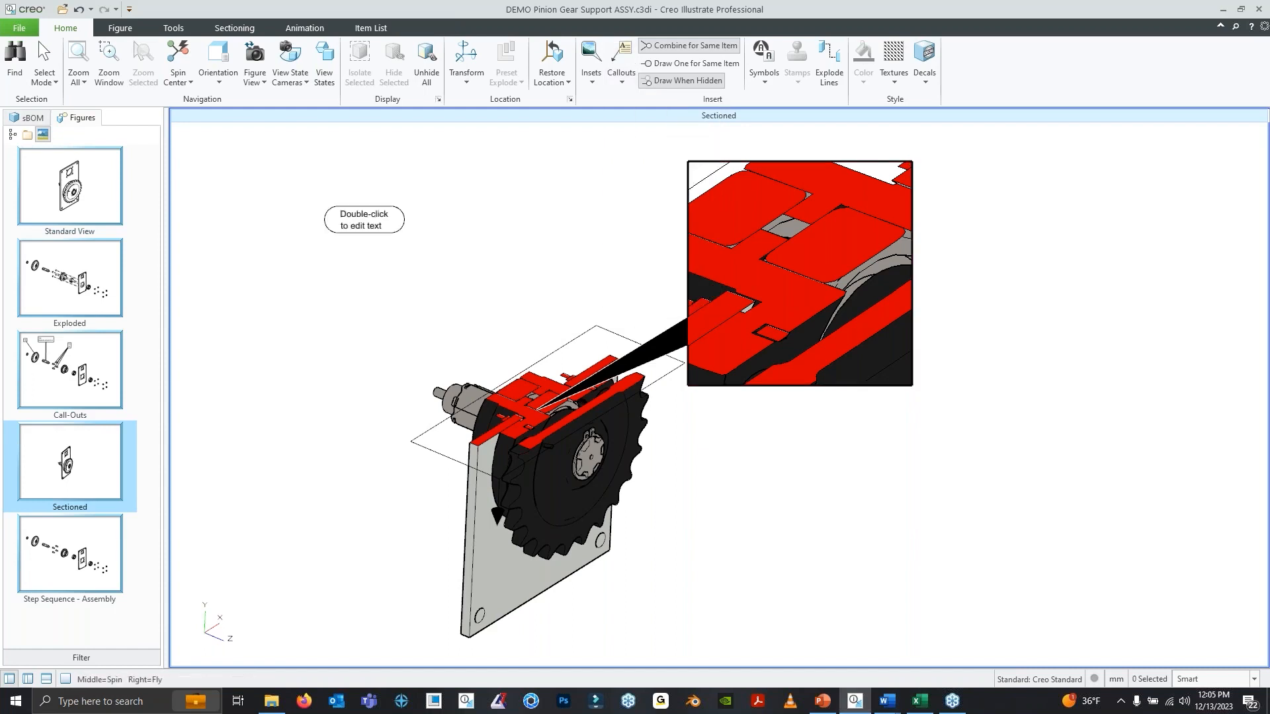
Replace the note's placeholder text with BEARING DETAIL
{"action": "double_click", "coordinate": [374, 225]}
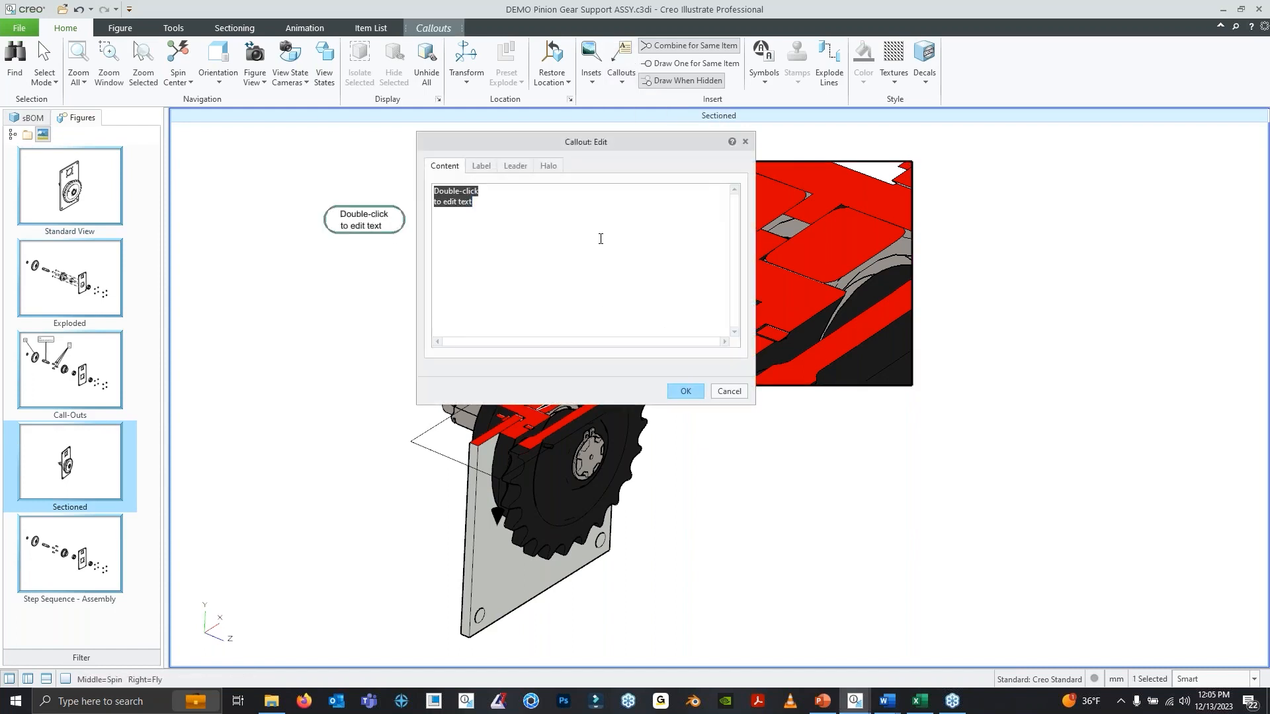
{"action": "type", "text": "BEARING DETA"}
{"action": "key", "text": "BackSpace"}
{"action": "key", "text": "BackSpace"}
{"action": "type", "text": "TAIL"}
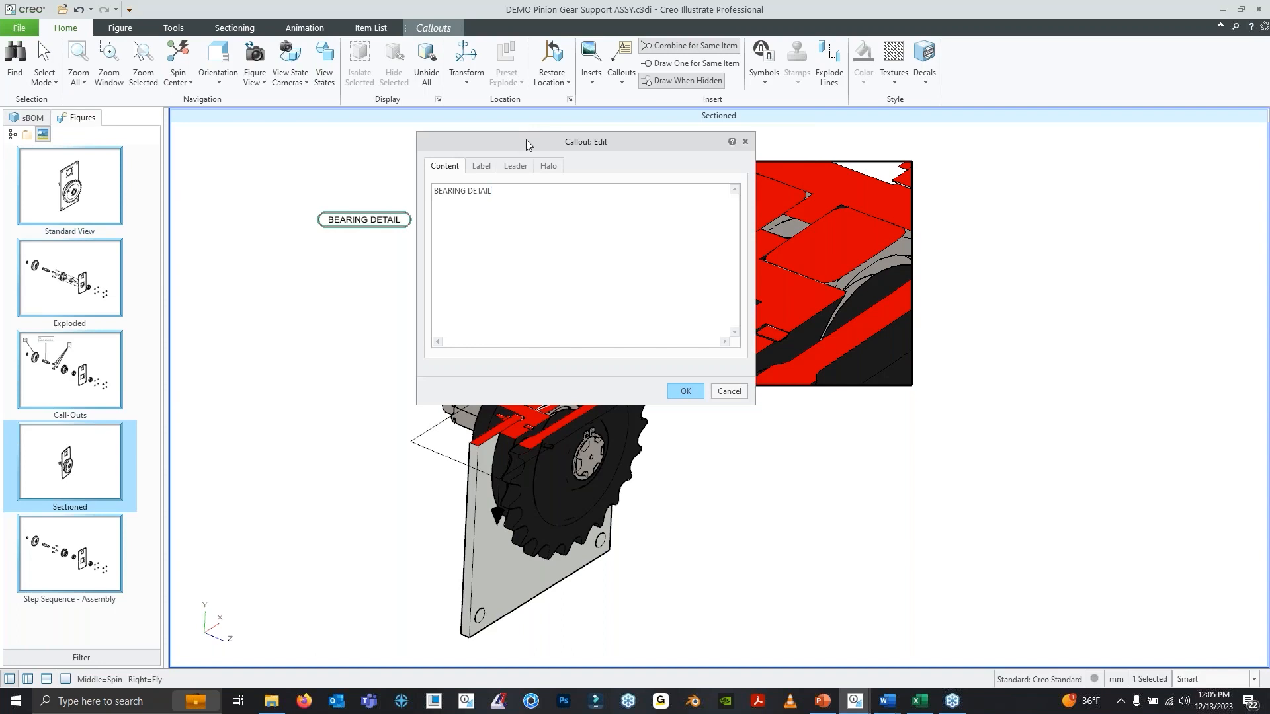
Format the BEARING DETAIL label with font size 20 and a Rectangle shape
{"action": "left_click_drag", "start_coordinate": [526, 141], "coordinate": [612, 123]}
{"action": "left_click", "coordinate": [566, 147]}
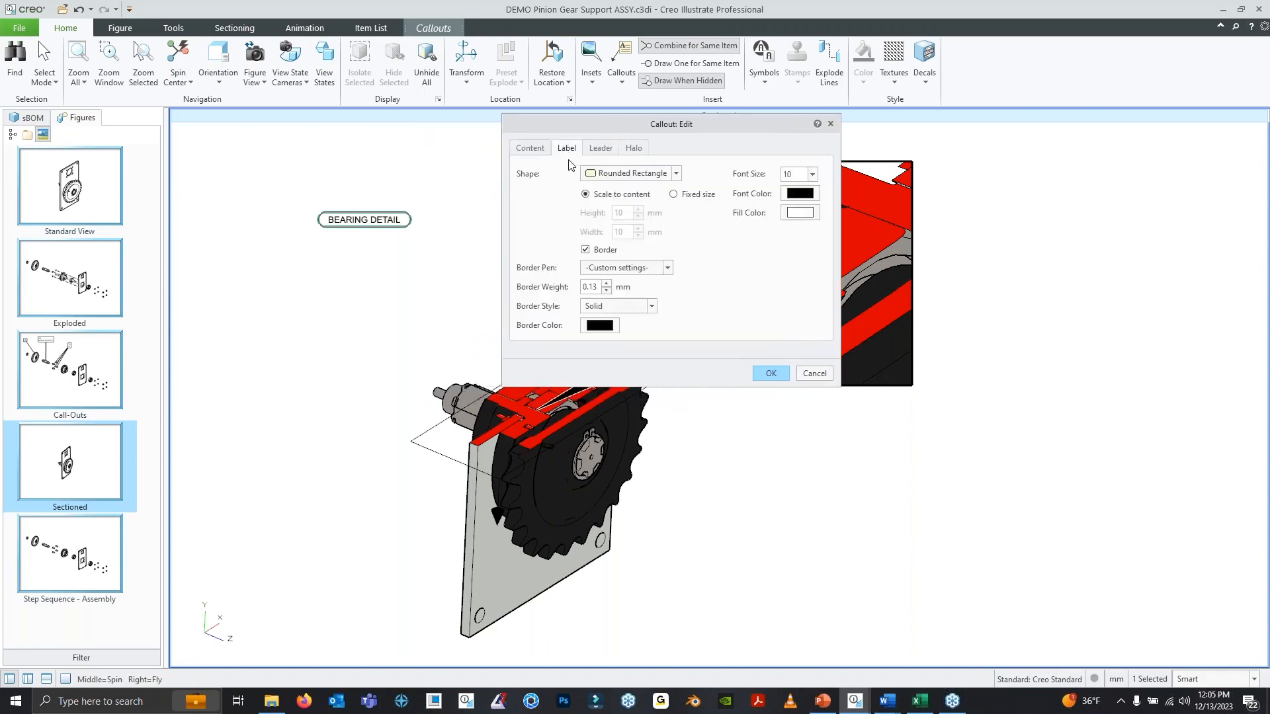
{"action": "left_click", "coordinate": [812, 176]}
{"action": "left_click", "coordinate": [798, 280]}
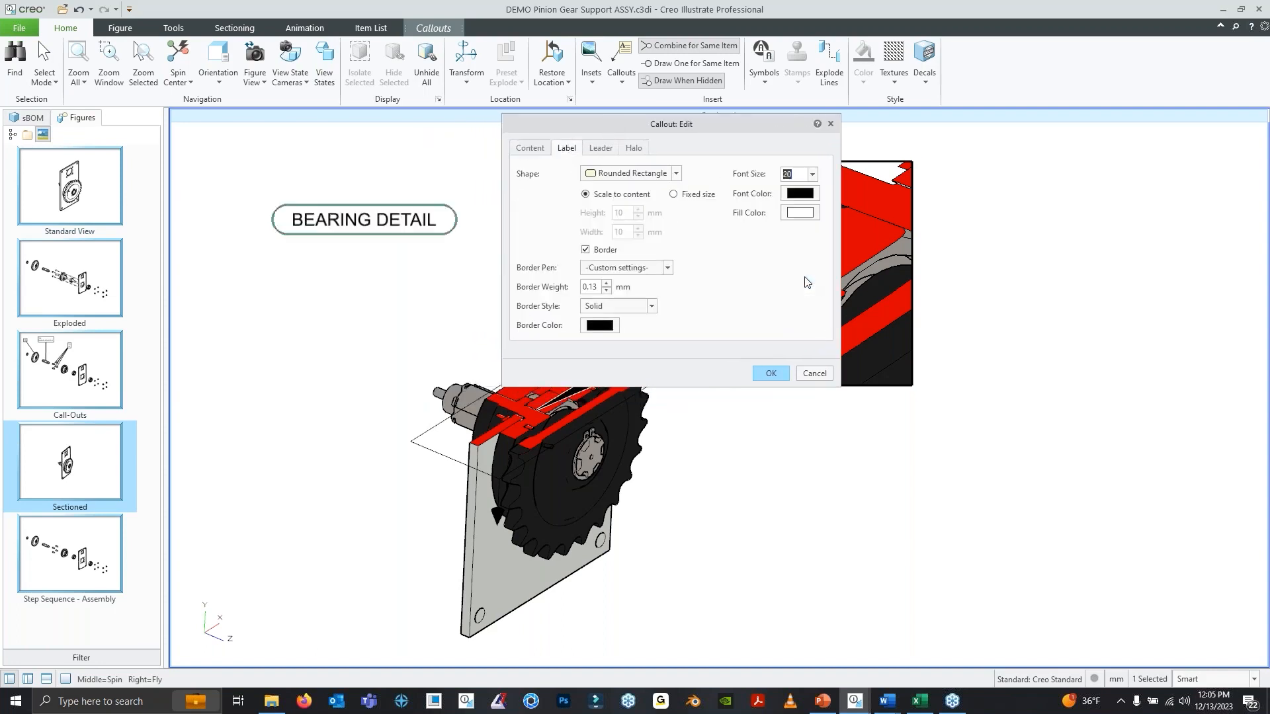
{"action": "left_click", "coordinate": [675, 174]}
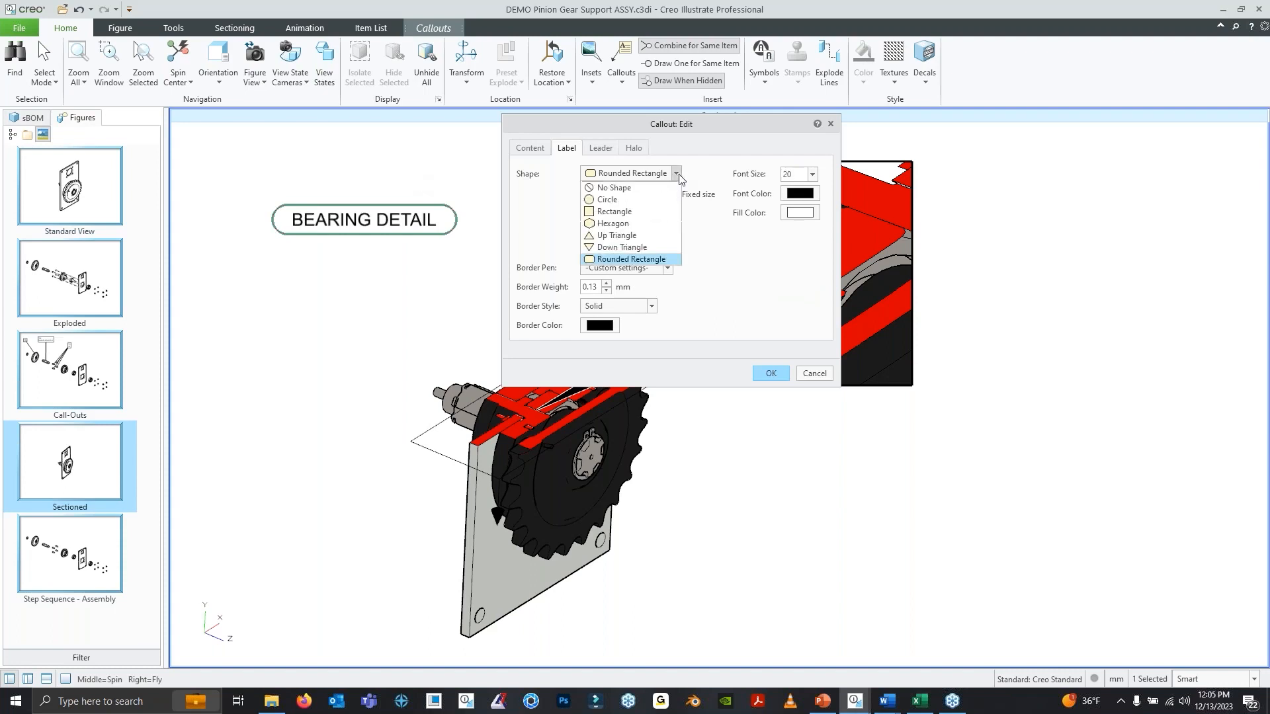
{"action": "left_click", "coordinate": [614, 212]}
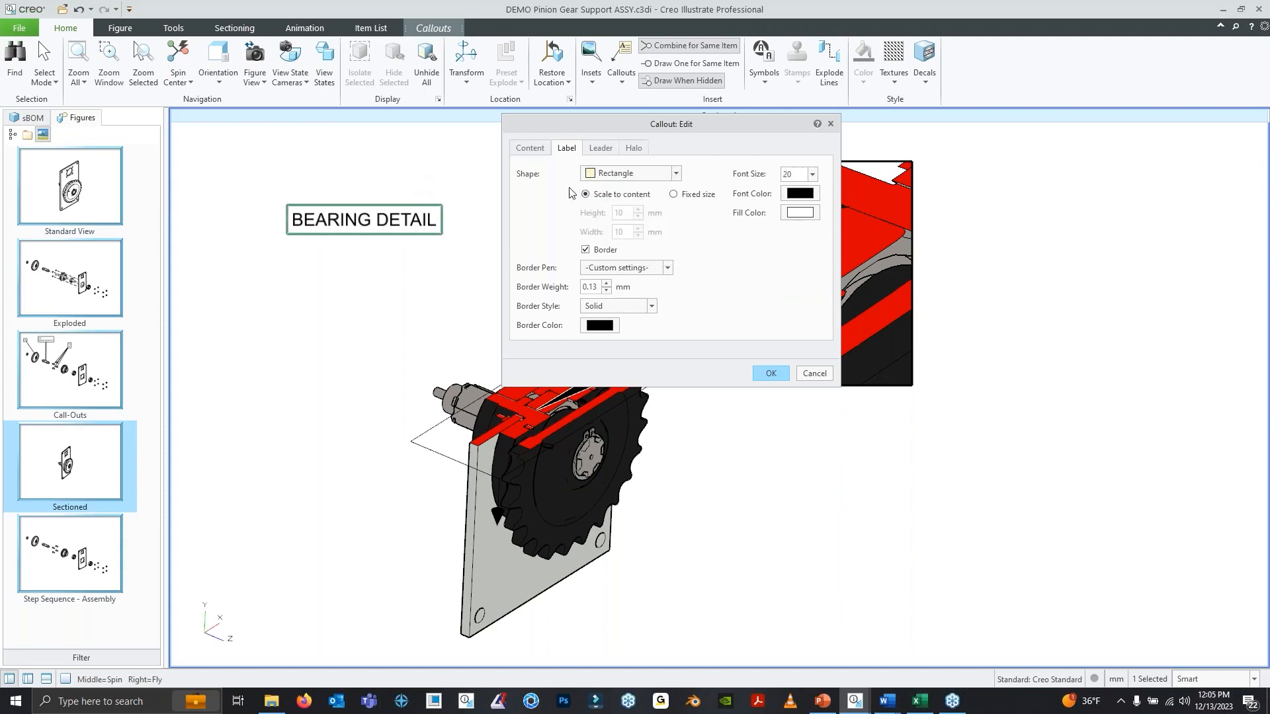
{"action": "left_click", "coordinate": [770, 373]}
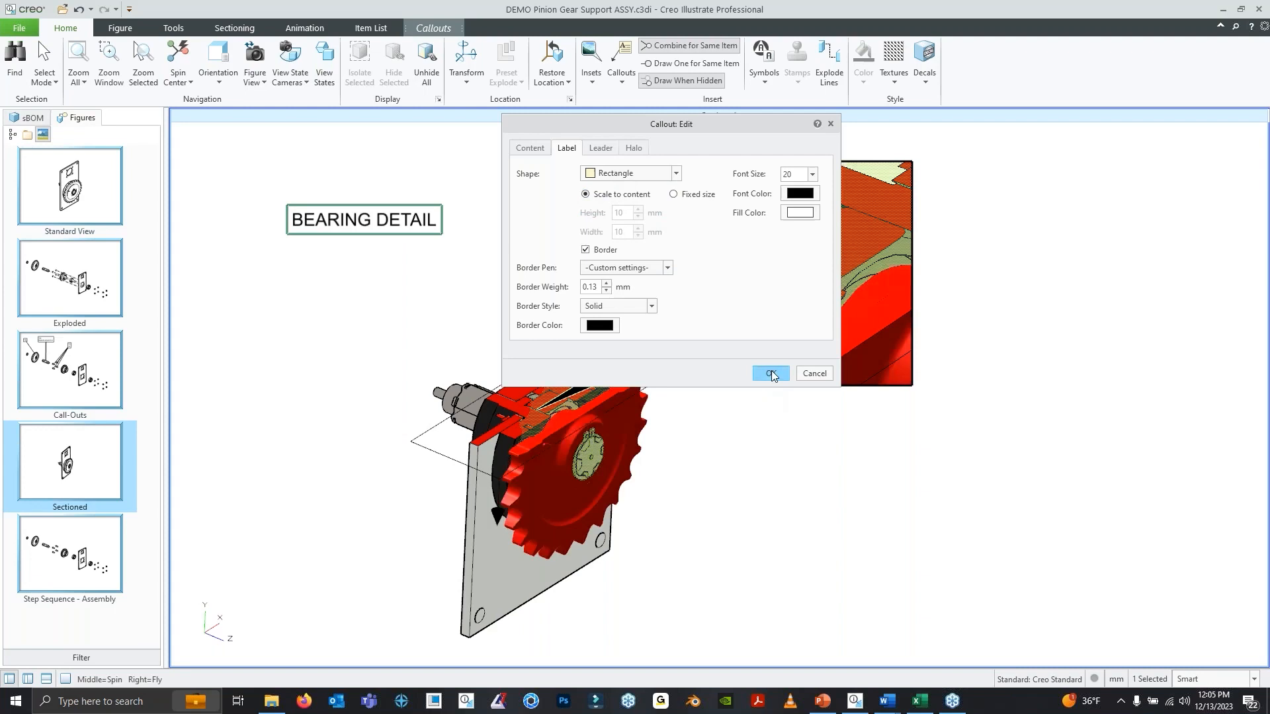
Move the BEARING DETAIL note closer to the inset, above the assembly
{"action": "left_click", "coordinate": [429, 197]}
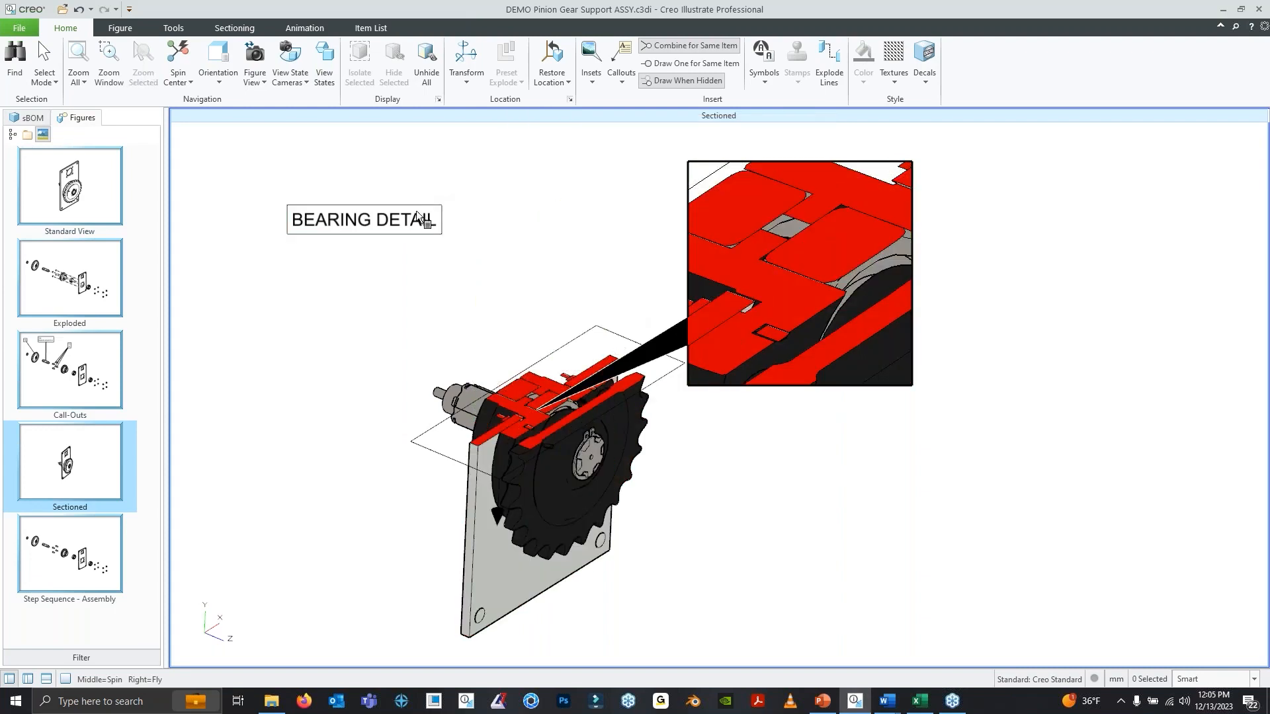
{"action": "left_click", "coordinate": [416, 210]}
{"action": "left_click_drag", "start_coordinate": [415, 210], "coordinate": [529, 241]}
{"action": "left_click", "coordinate": [467, 189]}
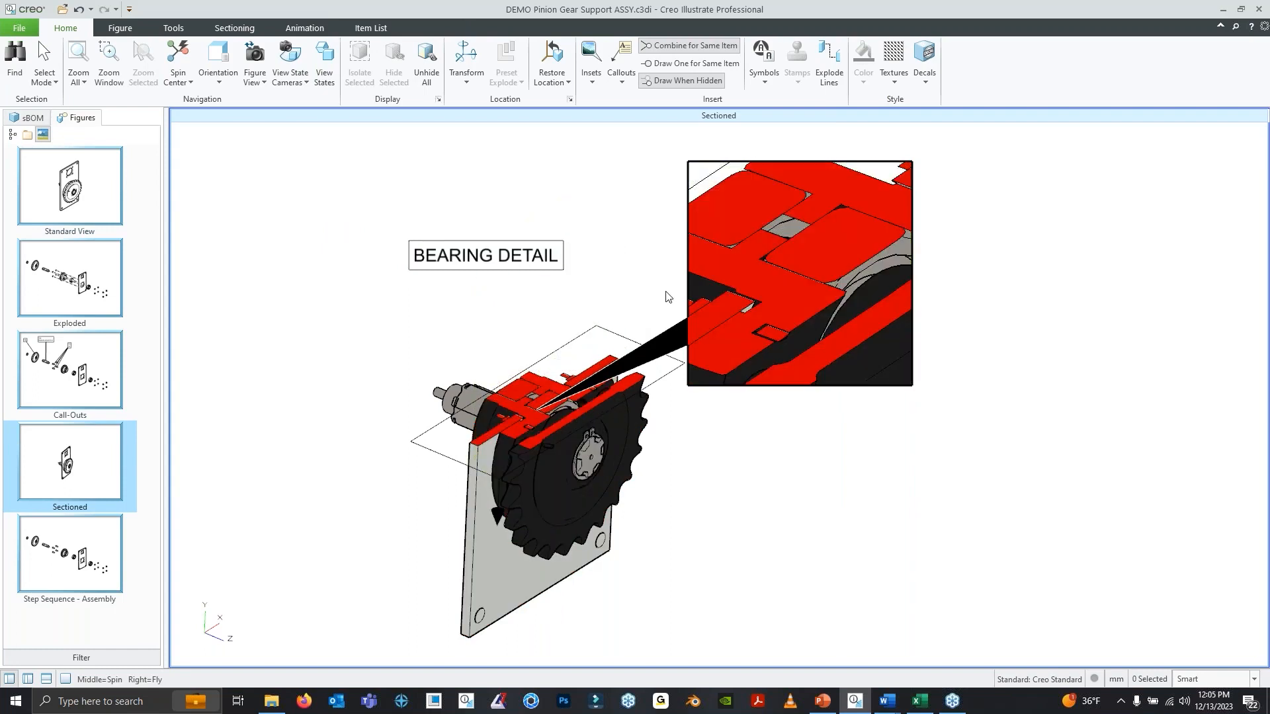
{"action": "left_click", "coordinate": [630, 86]}
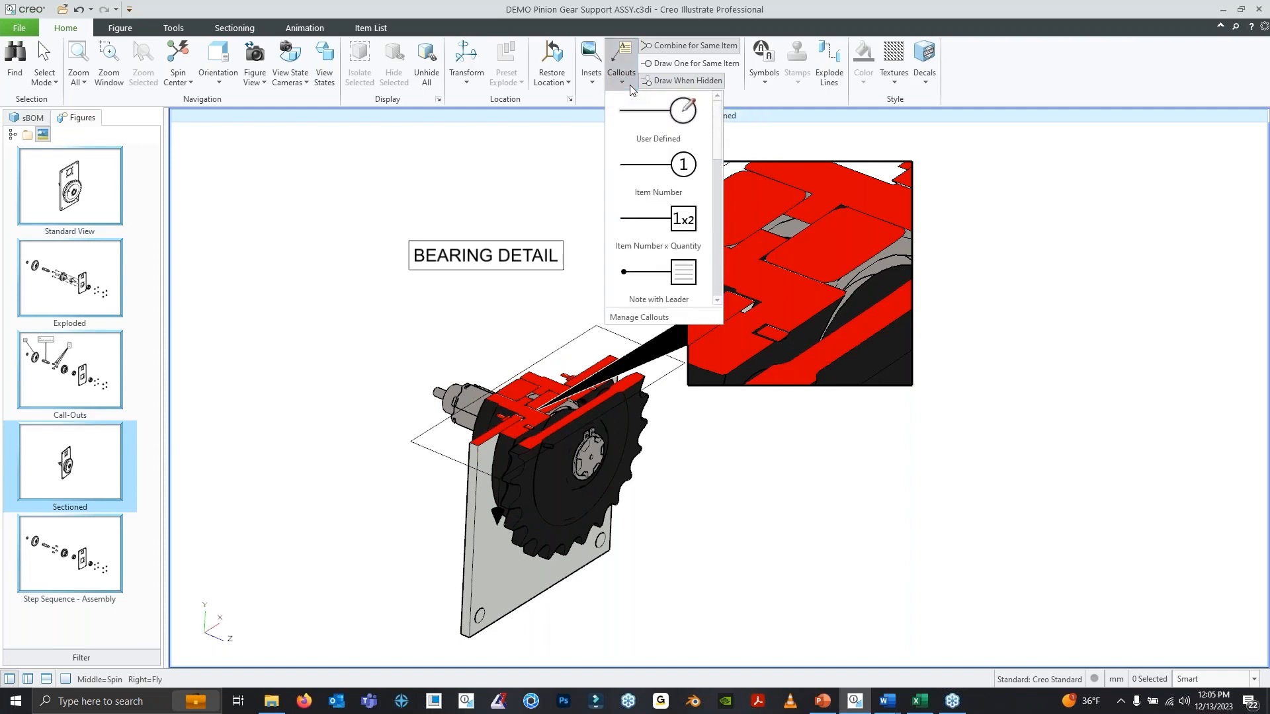
{"action": "left_click", "coordinate": [630, 85]}
{"action": "left_click", "coordinate": [599, 87]}
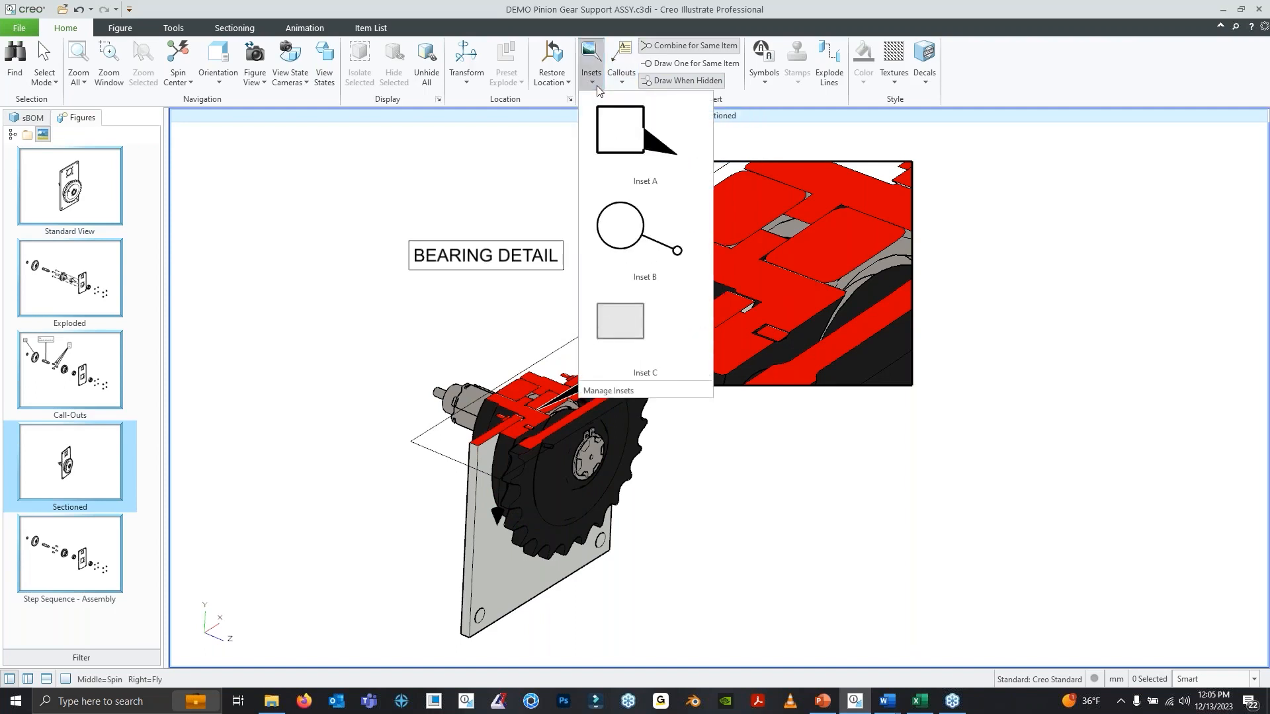
{"action": "left_click", "coordinate": [597, 85]}
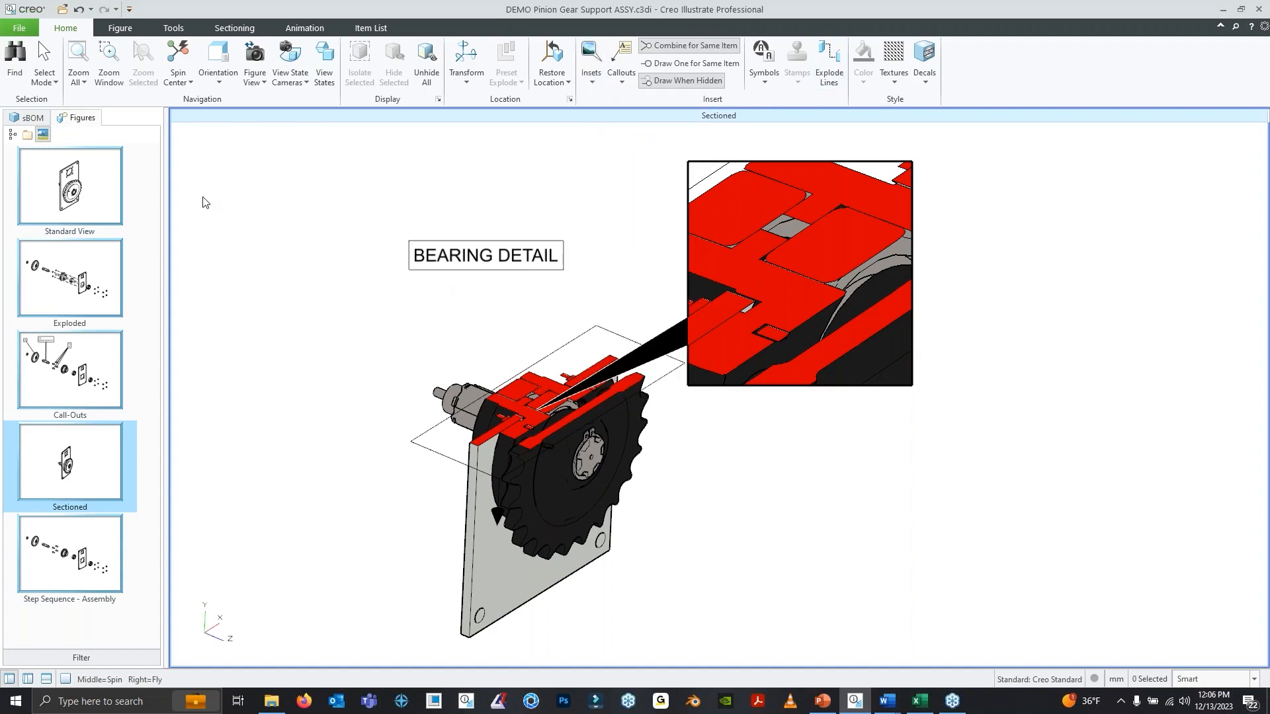
Review the Exploded figure and the Standard View figure of the assembly
{"action": "left_click", "coordinate": [82, 291]}
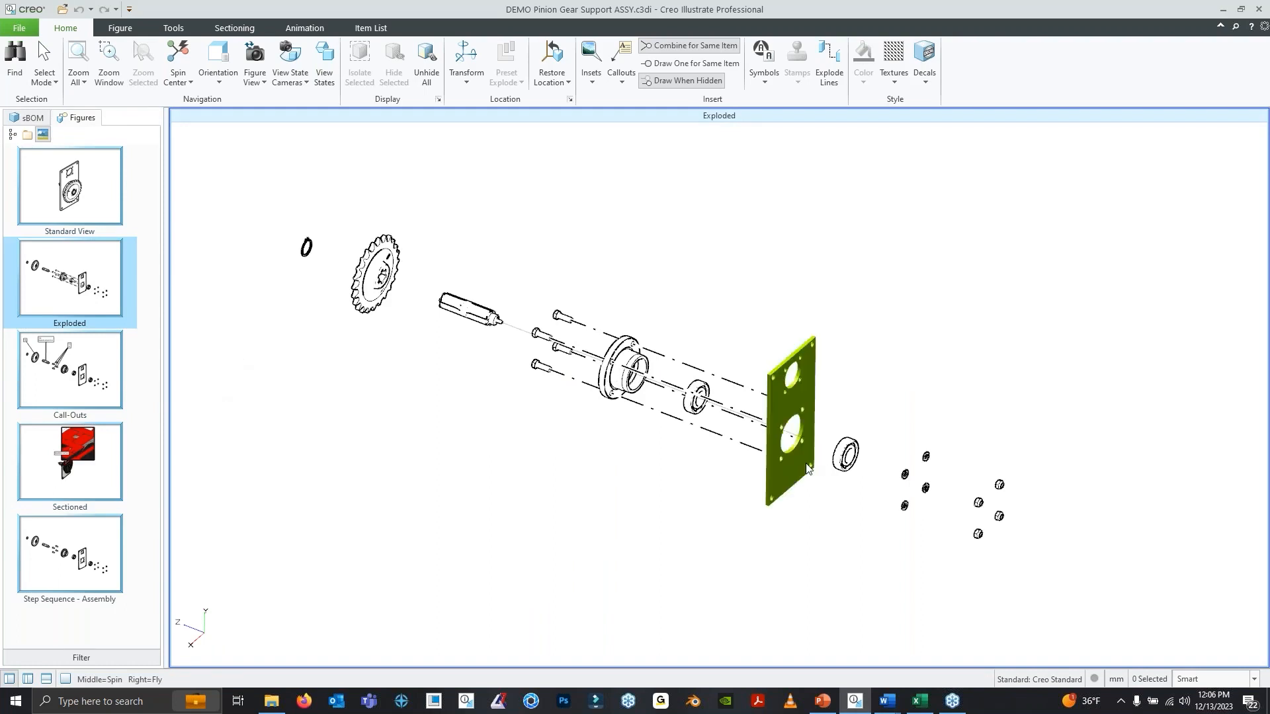
{"action": "scroll", "coordinate": [715, 405], "scroll_direction": "up", "scroll_amount": 2}
{"action": "scroll", "coordinate": [714, 405], "scroll_direction": "down", "scroll_amount": 2}
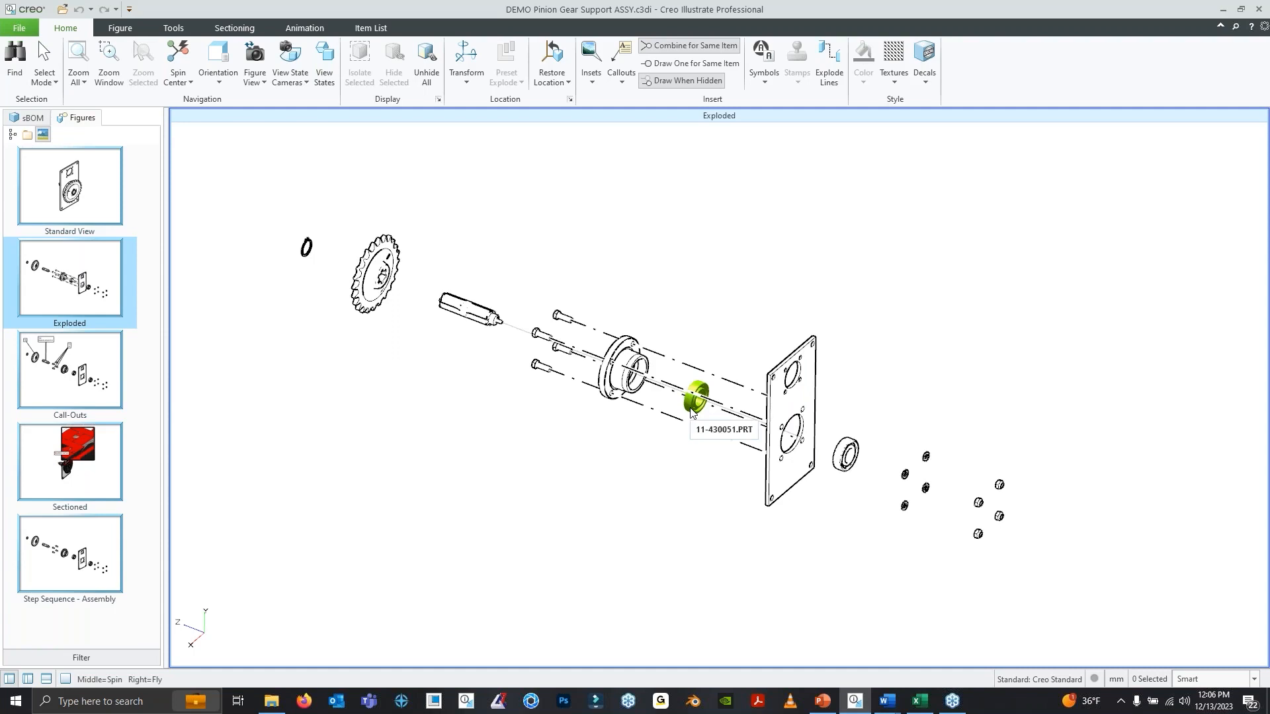
{"action": "left_click", "coordinate": [67, 201]}
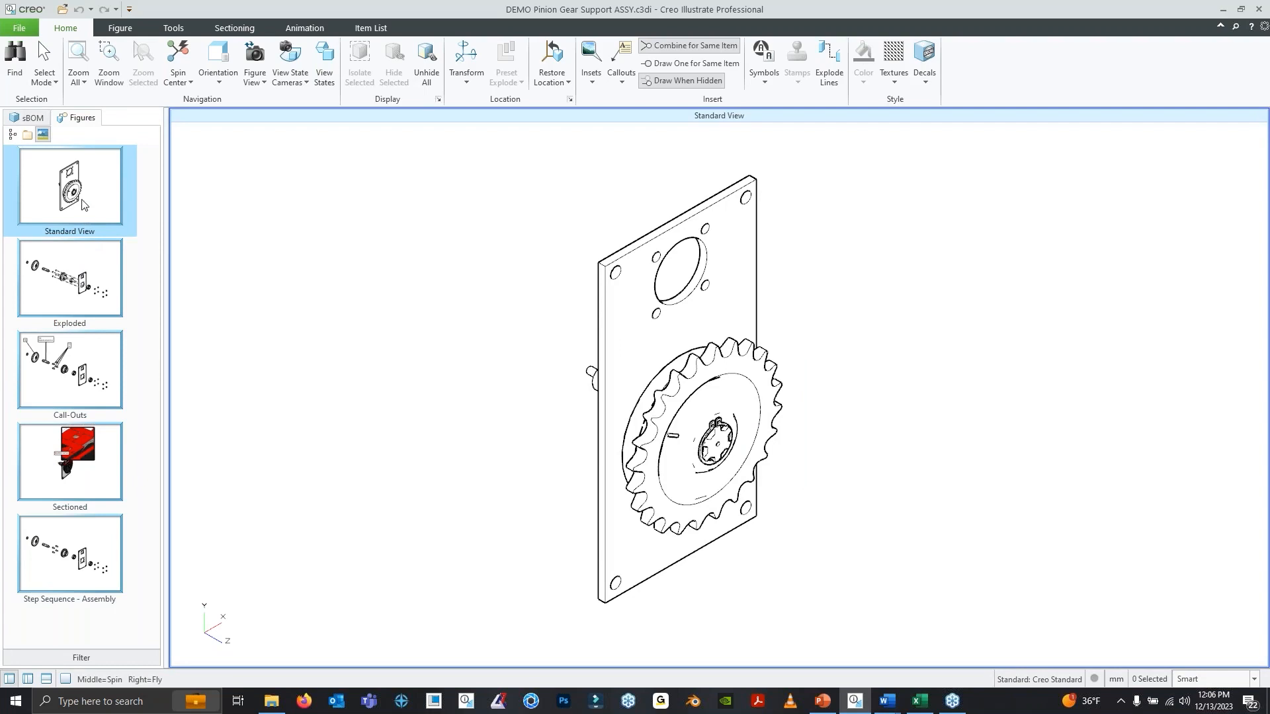
{"action": "right_click", "coordinate": [84, 204]}
{"action": "left_click", "coordinate": [148, 177]}
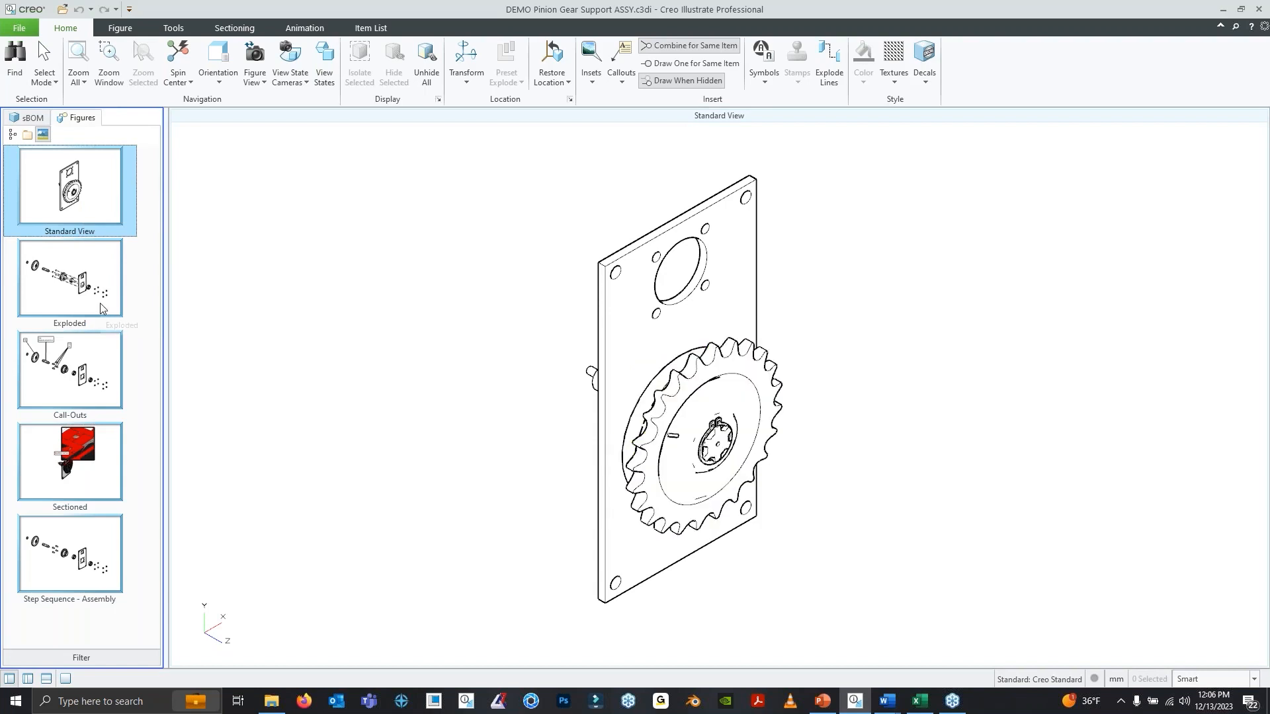
Try restoring only the flanged bearing housing to its sBOM location in the Exploded figure, and undo it
{"action": "left_click", "coordinate": [77, 268]}
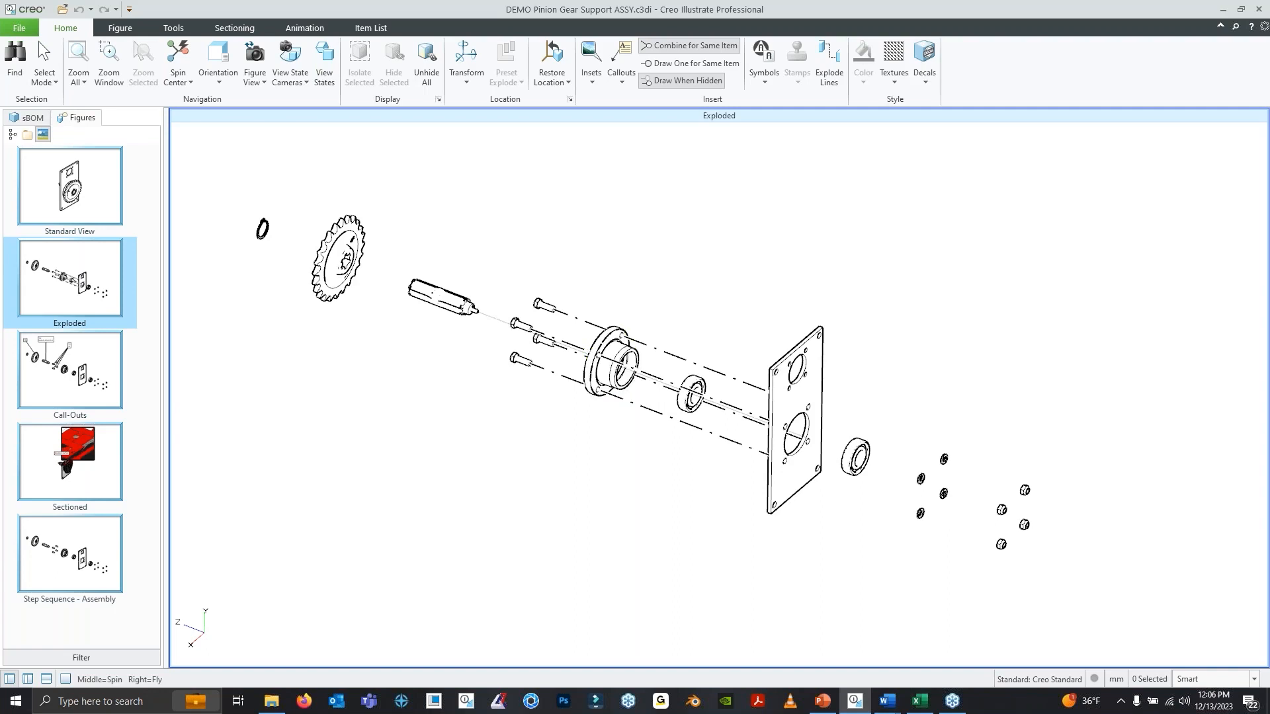
{"action": "left_click", "coordinate": [607, 374]}
{"action": "left_click", "coordinate": [552, 78]}
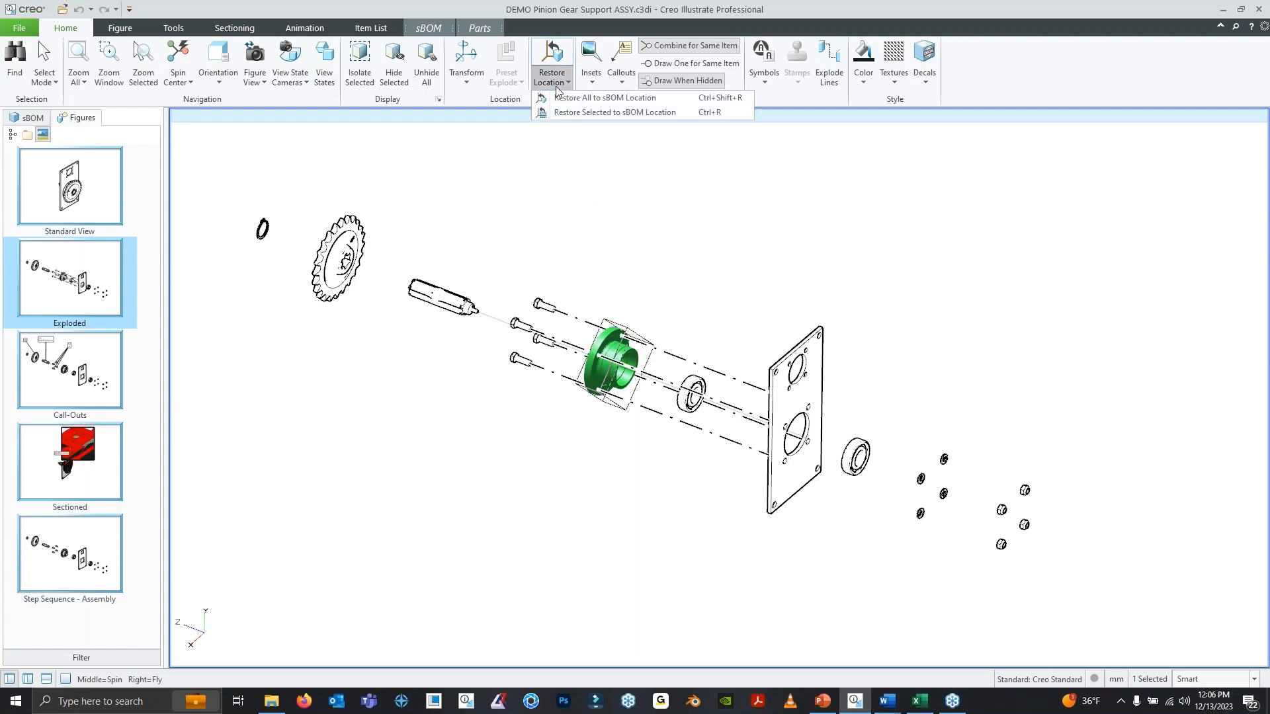
{"action": "left_click", "coordinate": [597, 112]}
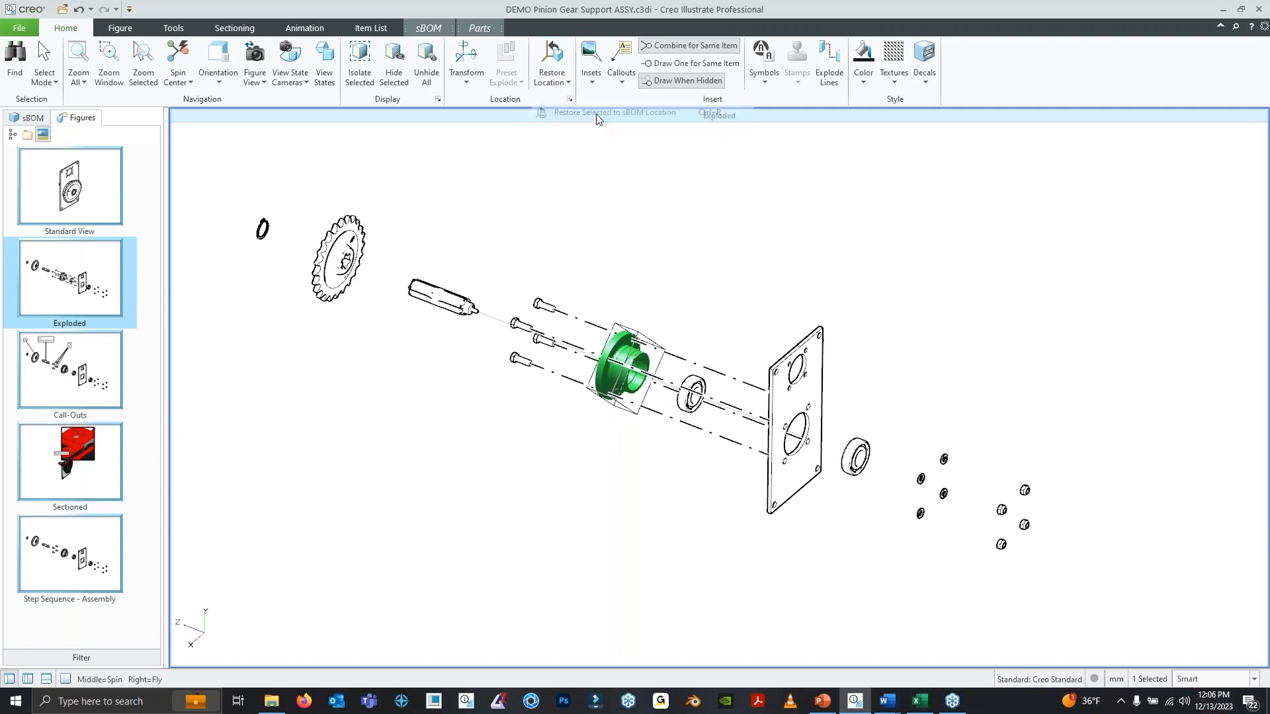
{"action": "left_click", "coordinate": [623, 213]}
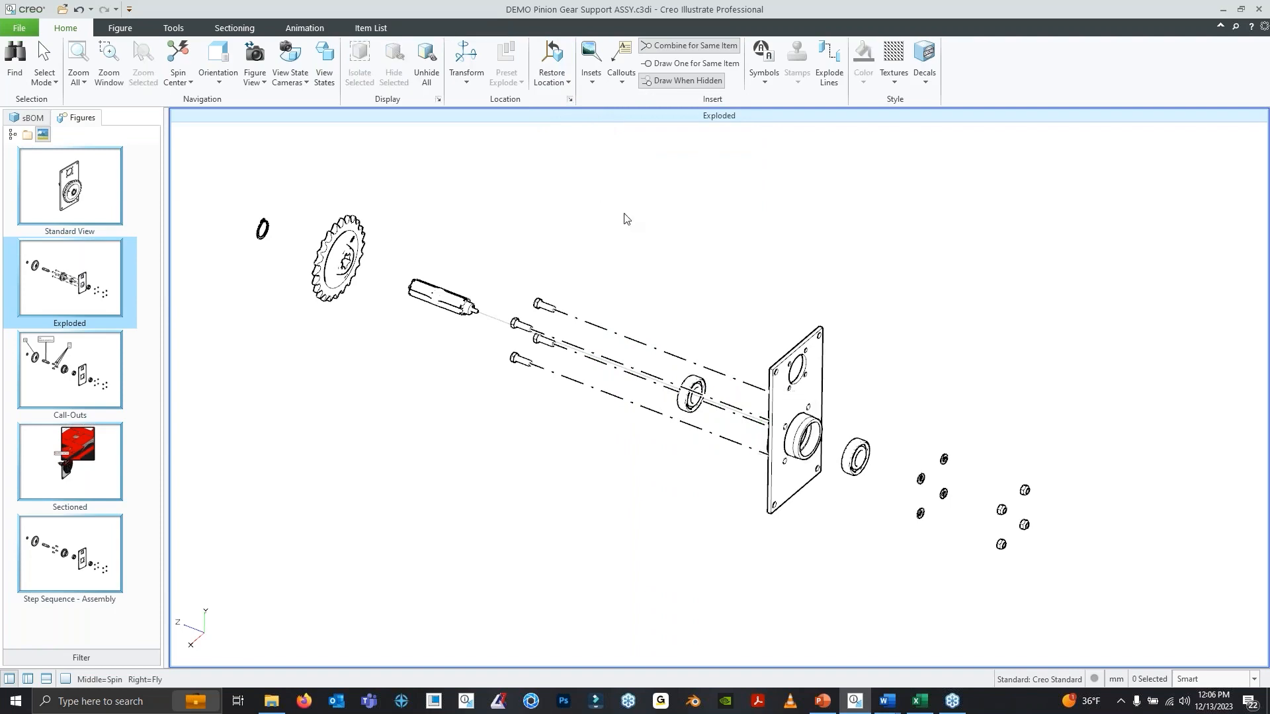
{"action": "key", "text": "ctrl+z"}
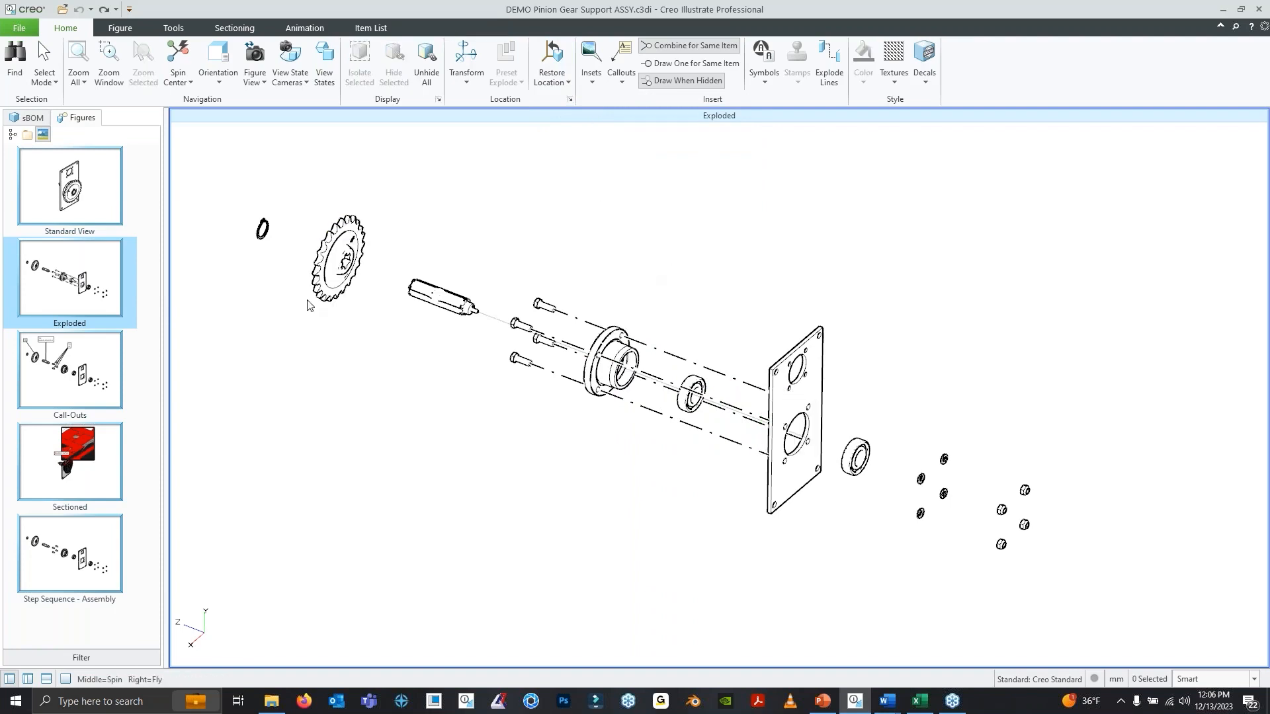
Open the Step Sequence - Assembly figure and bring up the animation tools
{"action": "left_click", "coordinate": [77, 549]}
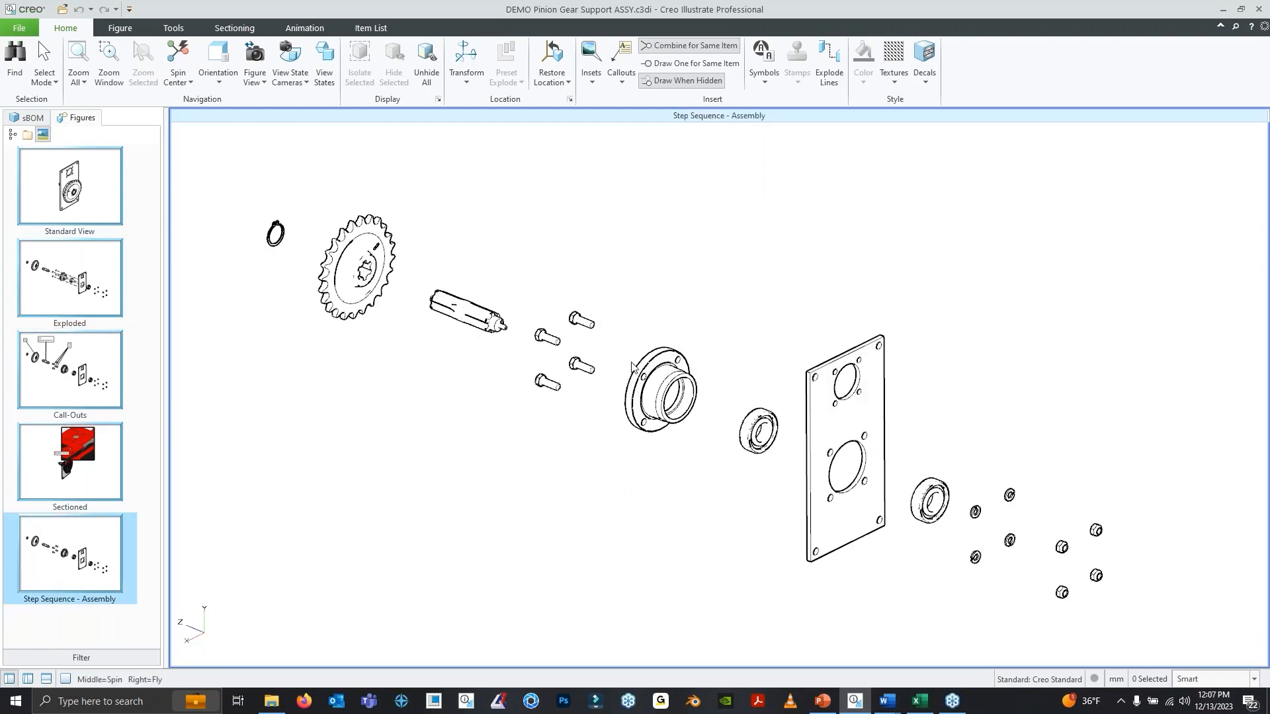
{"action": "scroll", "coordinate": [712, 331], "scroll_direction": "down", "scroll_amount": 2}
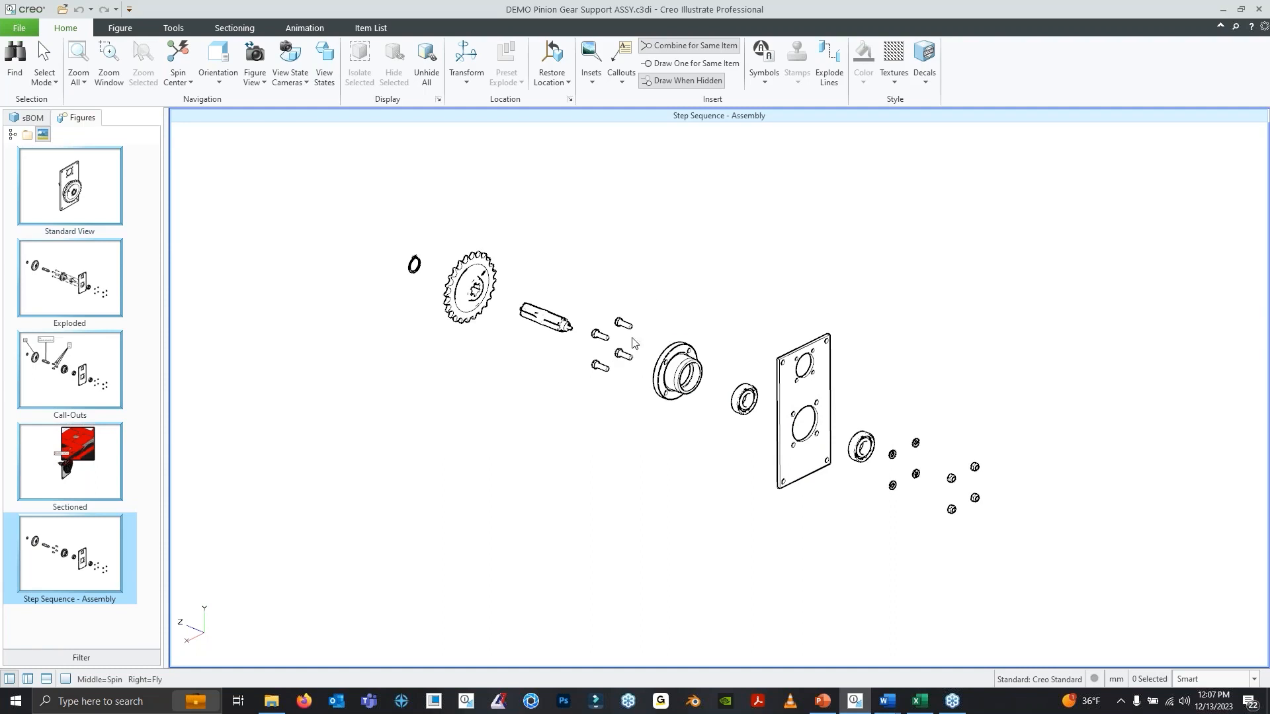
{"action": "left_click", "coordinate": [301, 28]}
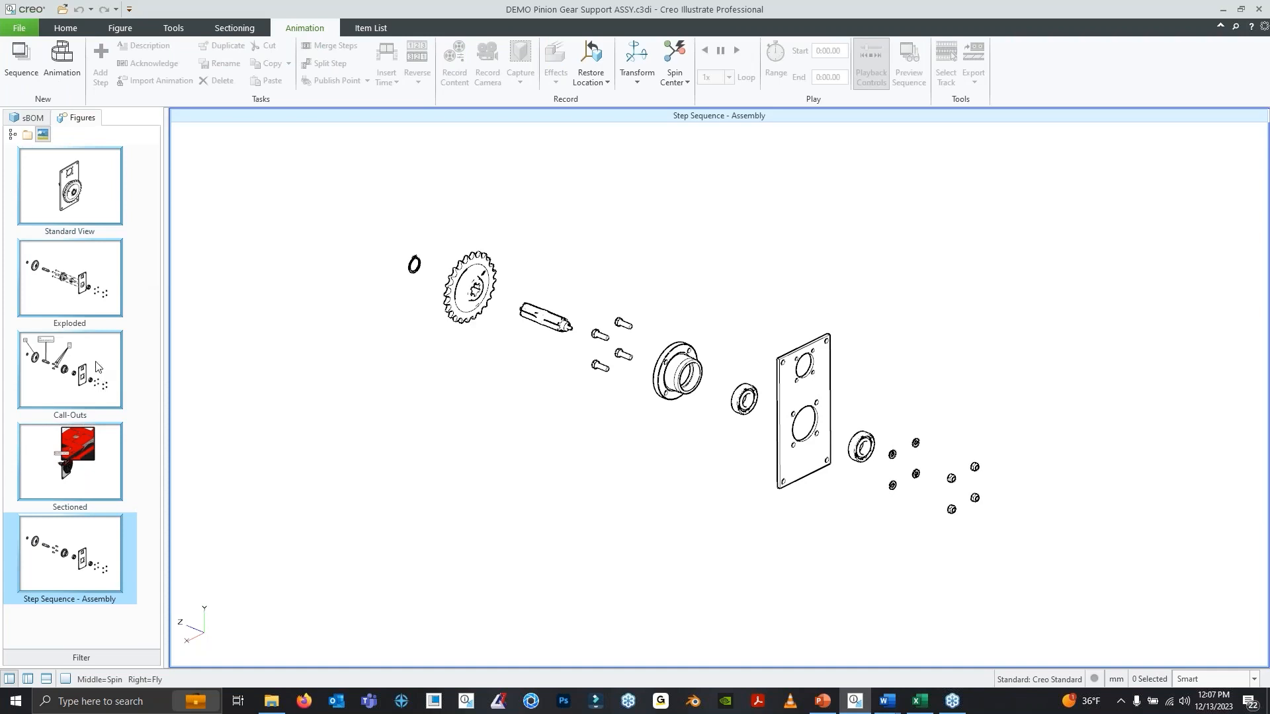
Create a new animation sequence for the Step Sequence - Assembly figure and identify the bearings and flanged housing in Step 1
{"action": "left_click", "coordinate": [33, 74]}
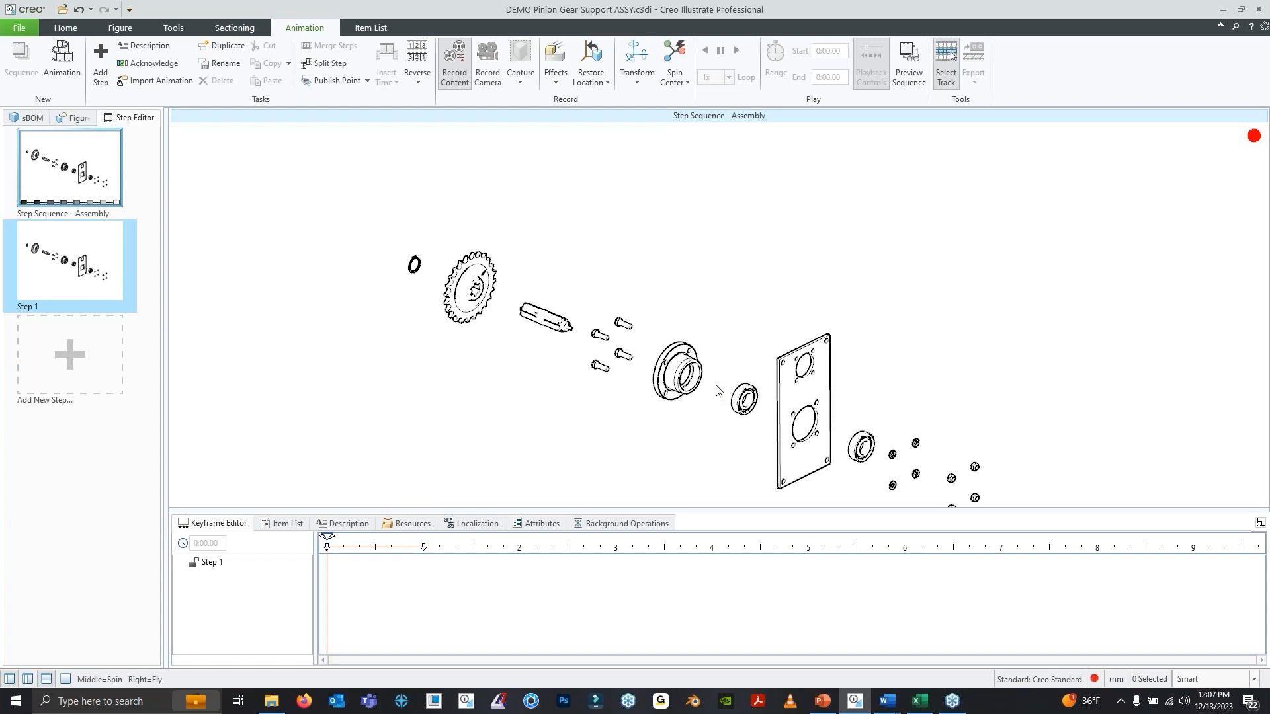
{"action": "left_click", "coordinate": [752, 405]}
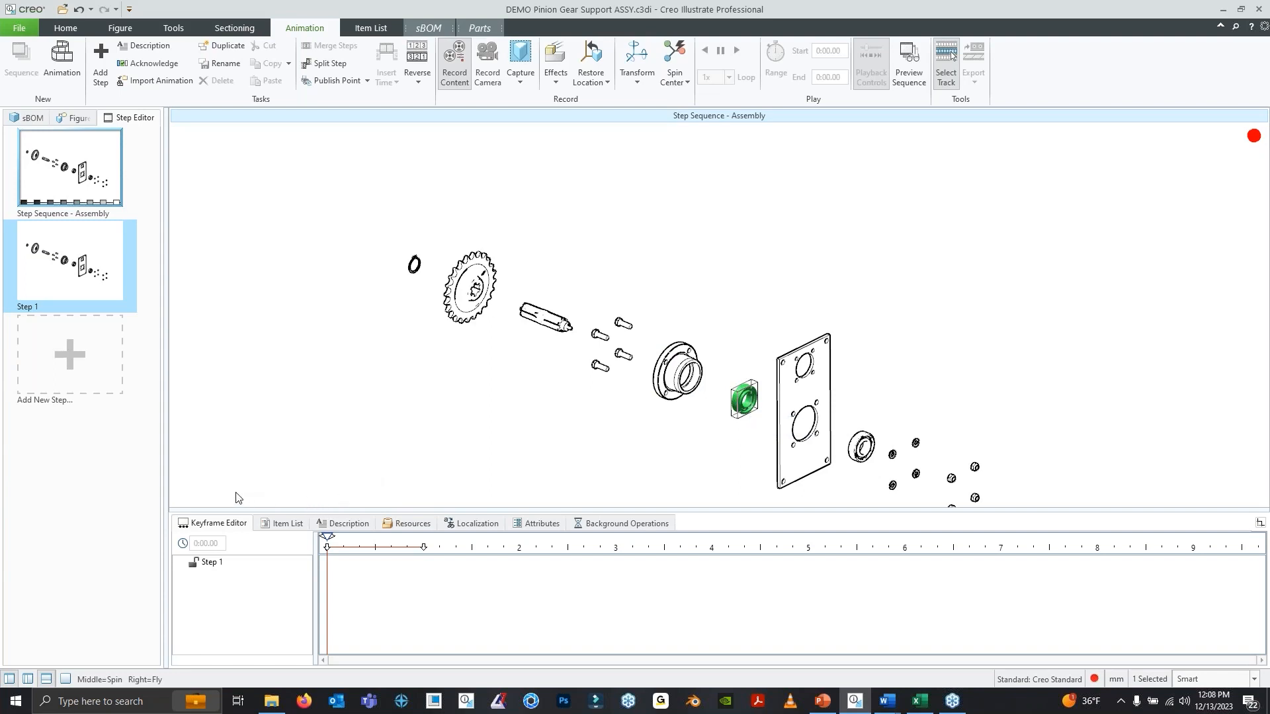
{"action": "left_click", "coordinate": [865, 449]}
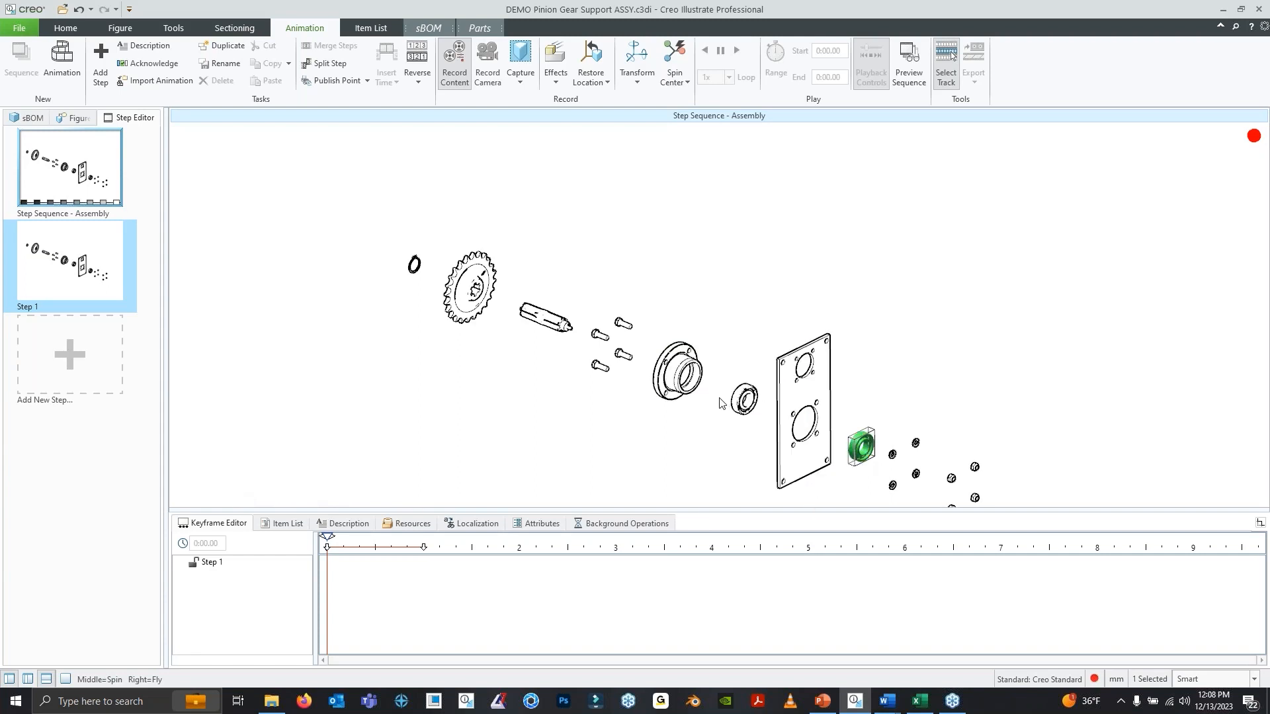
{"action": "left_click", "coordinate": [680, 361]}
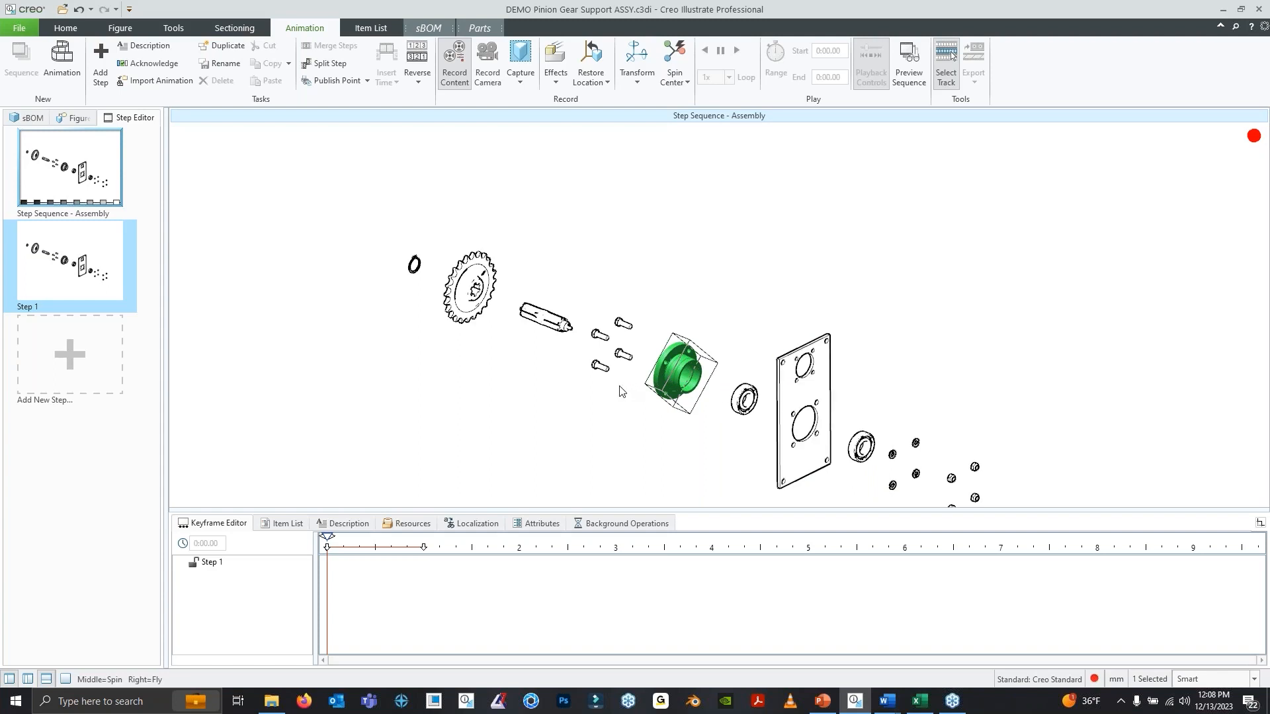
{"action": "left_click", "coordinate": [706, 306]}
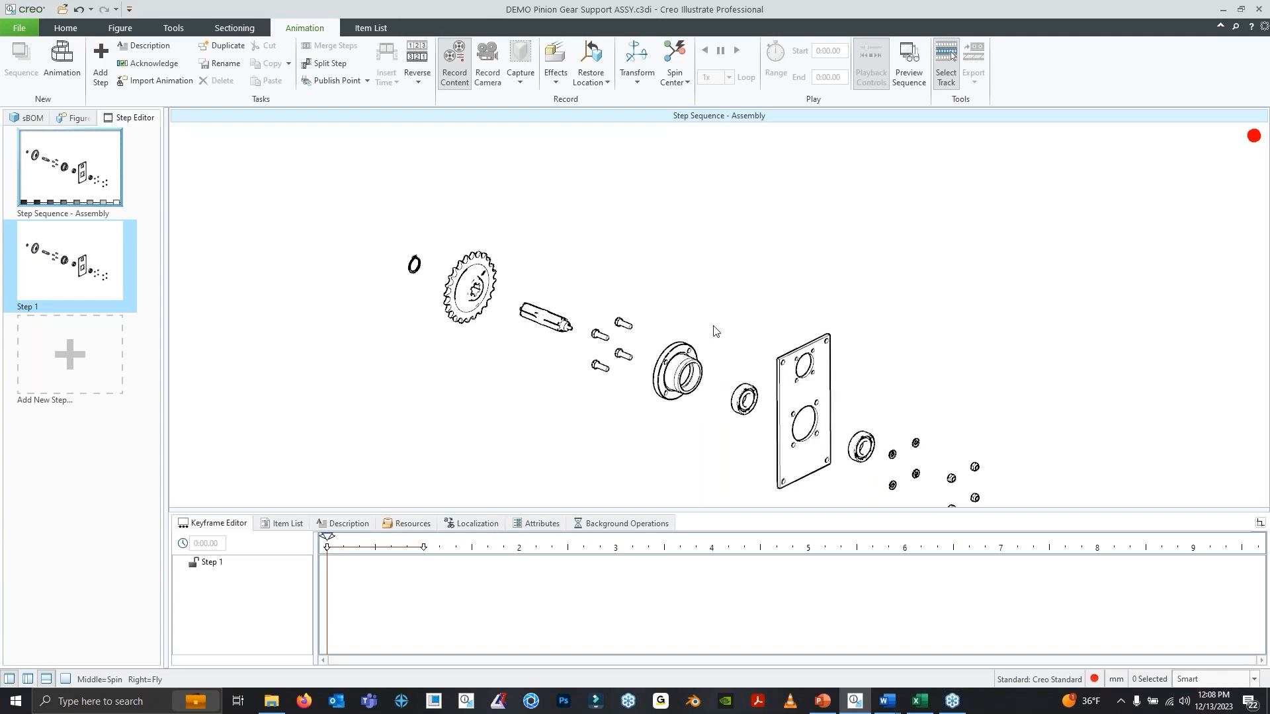
Animate both bearings in Step 1 by restoring only them to their sBOM locations
{"action": "left_click", "coordinate": [755, 397]}
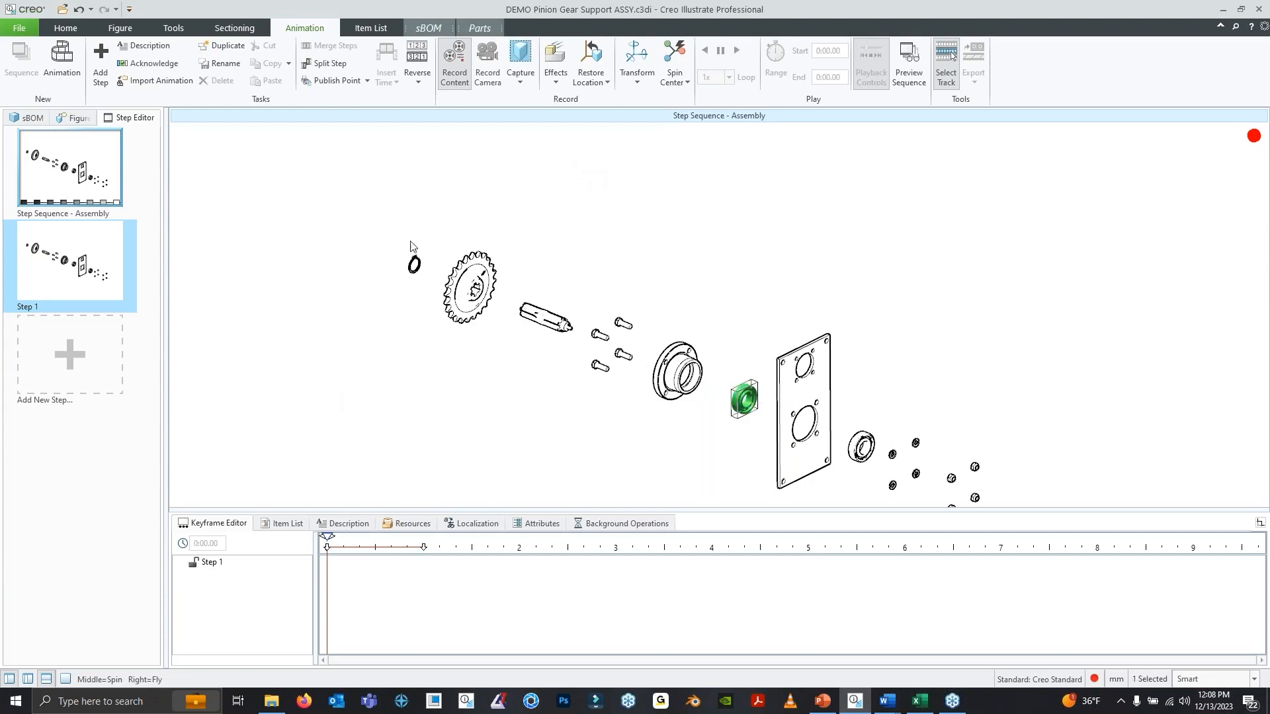
{"action": "left_click", "coordinate": [456, 84]}
{"action": "left_click", "coordinate": [607, 82]}
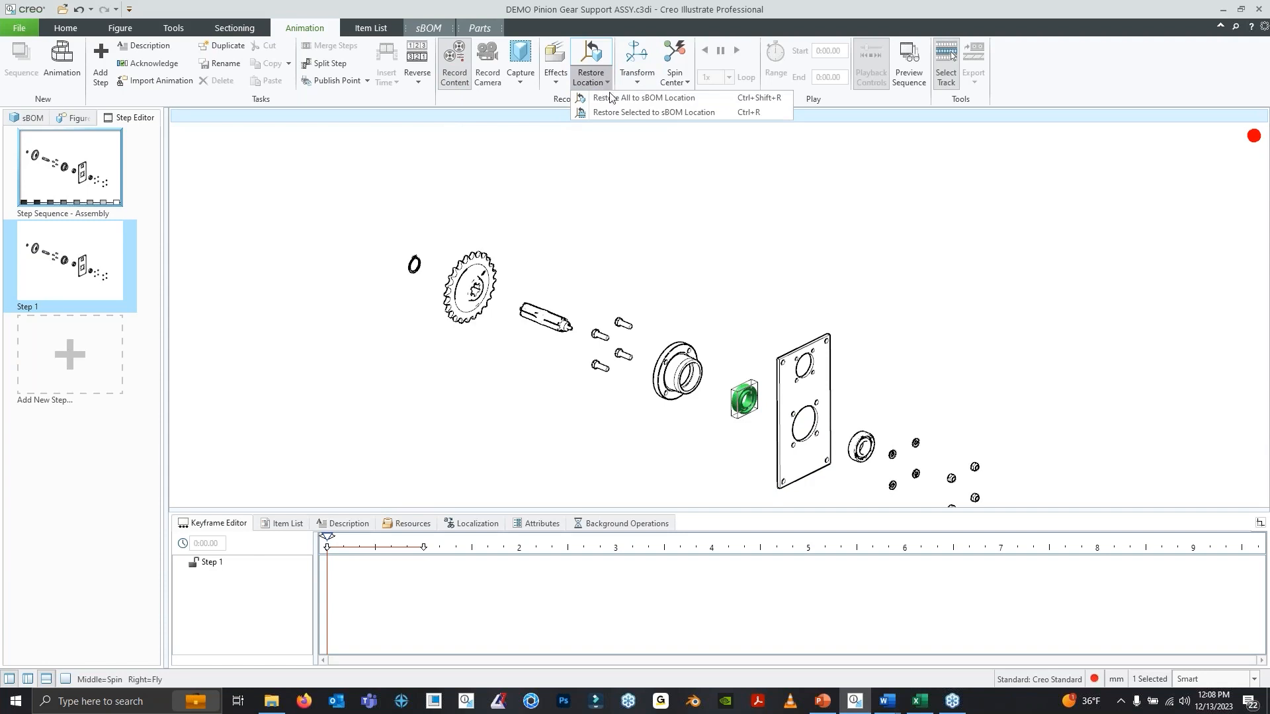
{"action": "left_click", "coordinate": [885, 334]}
{"action": "left_click", "coordinate": [860, 448], "text": "ctrl"}
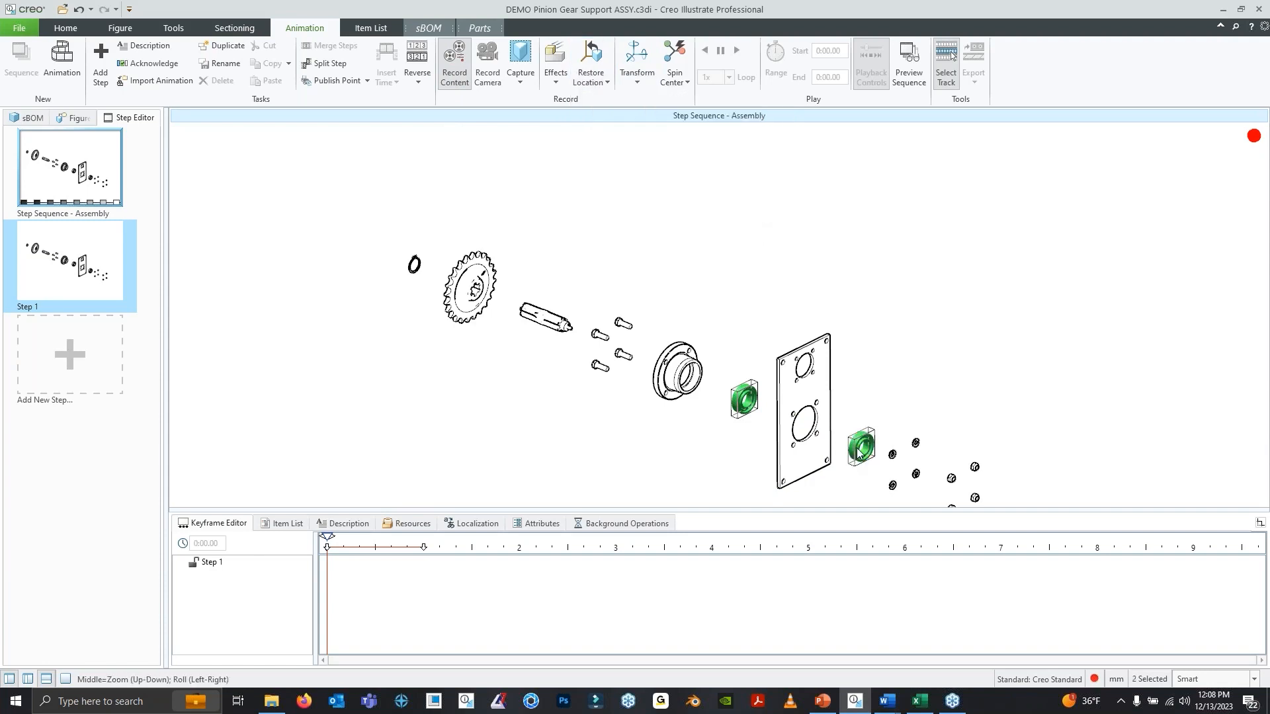
{"action": "left_click", "coordinate": [598, 82]}
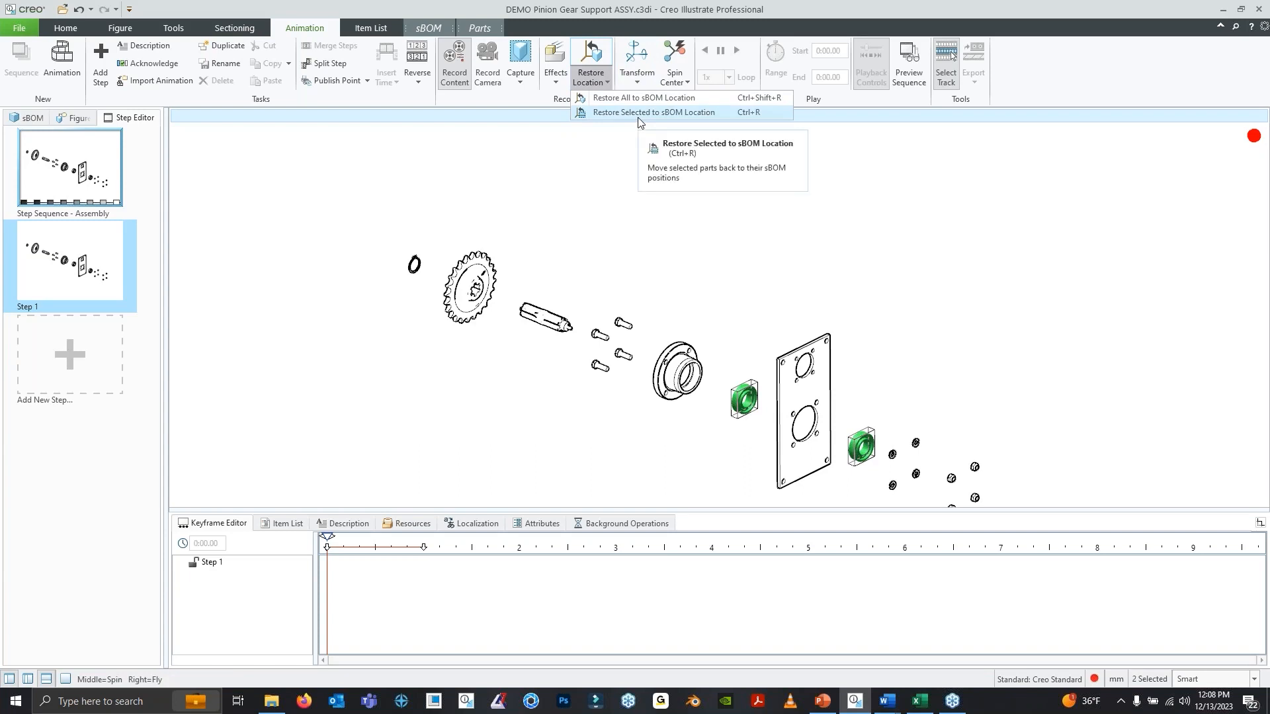
{"action": "left_click", "coordinate": [638, 112]}
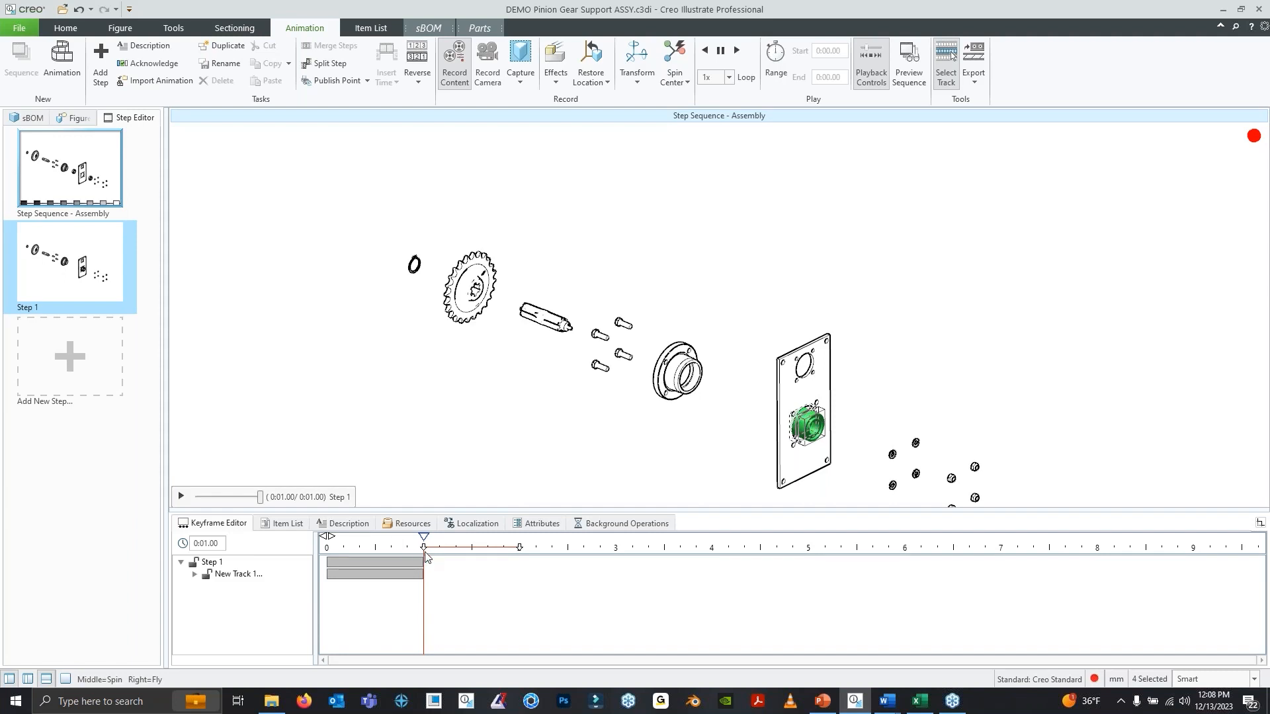
Rewind and play back the bearing movement in Step 1
{"action": "left_click_drag", "start_coordinate": [424, 552], "coordinate": [311, 549]}
{"action": "left_click", "coordinate": [418, 445]}
{"action": "left_click", "coordinate": [181, 496]}
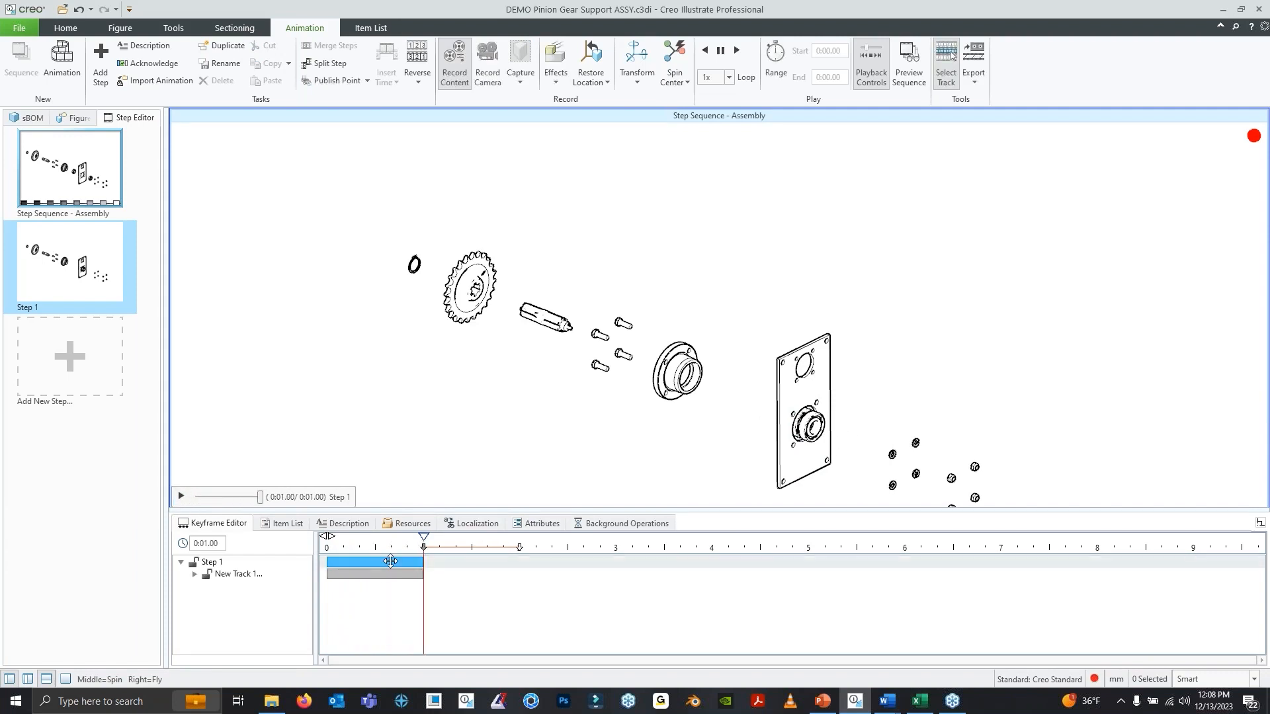
Shorten the bearings' animation track in Step 1 to about 0.64 seconds and replay it
{"action": "left_click", "coordinate": [392, 562]}
{"action": "left_click", "coordinate": [405, 576], "text": "ctrl"}
{"action": "left_click_drag", "start_coordinate": [419, 575], "coordinate": [314, 549]}
{"action": "left_click", "coordinate": [553, 398]}
{"action": "left_click", "coordinate": [181, 496]}
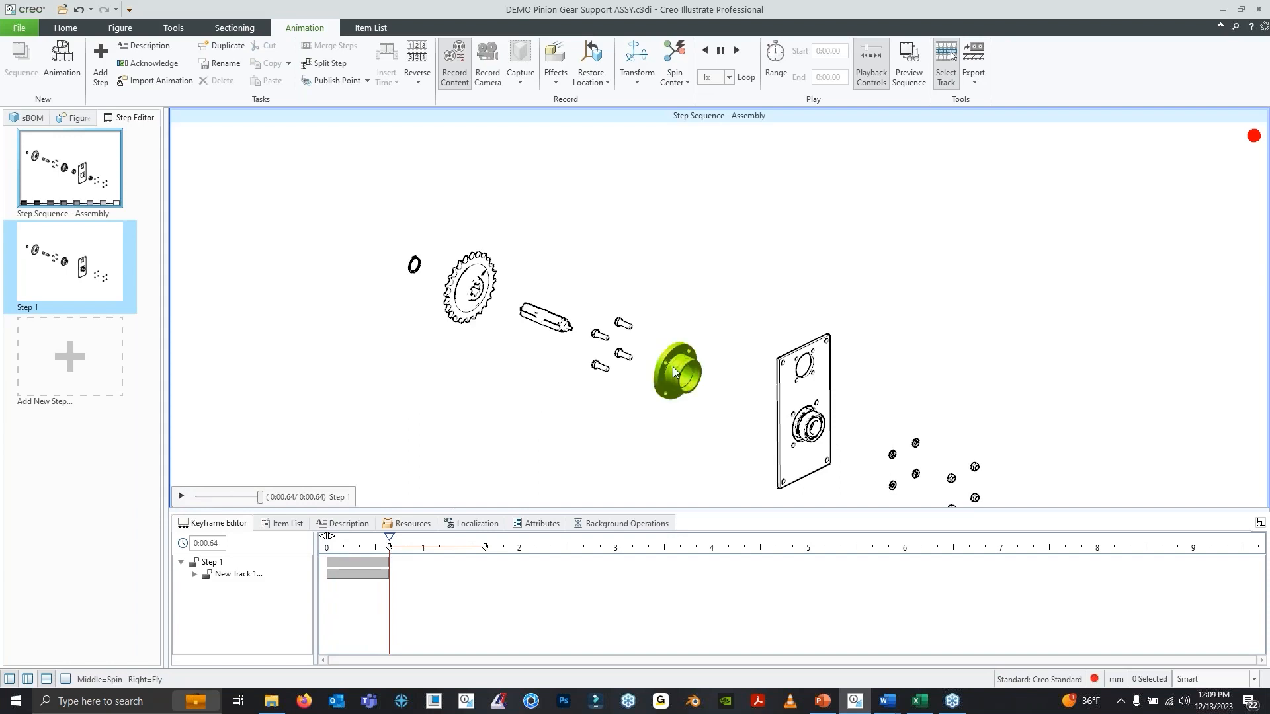
Animate the flanged bearing housing to its sBOM location from the start of Step 1, and scrub through the motion from the side
{"action": "left_click_drag", "start_coordinate": [390, 538], "coordinate": [293, 549]}
{"action": "left_click", "coordinate": [683, 389]}
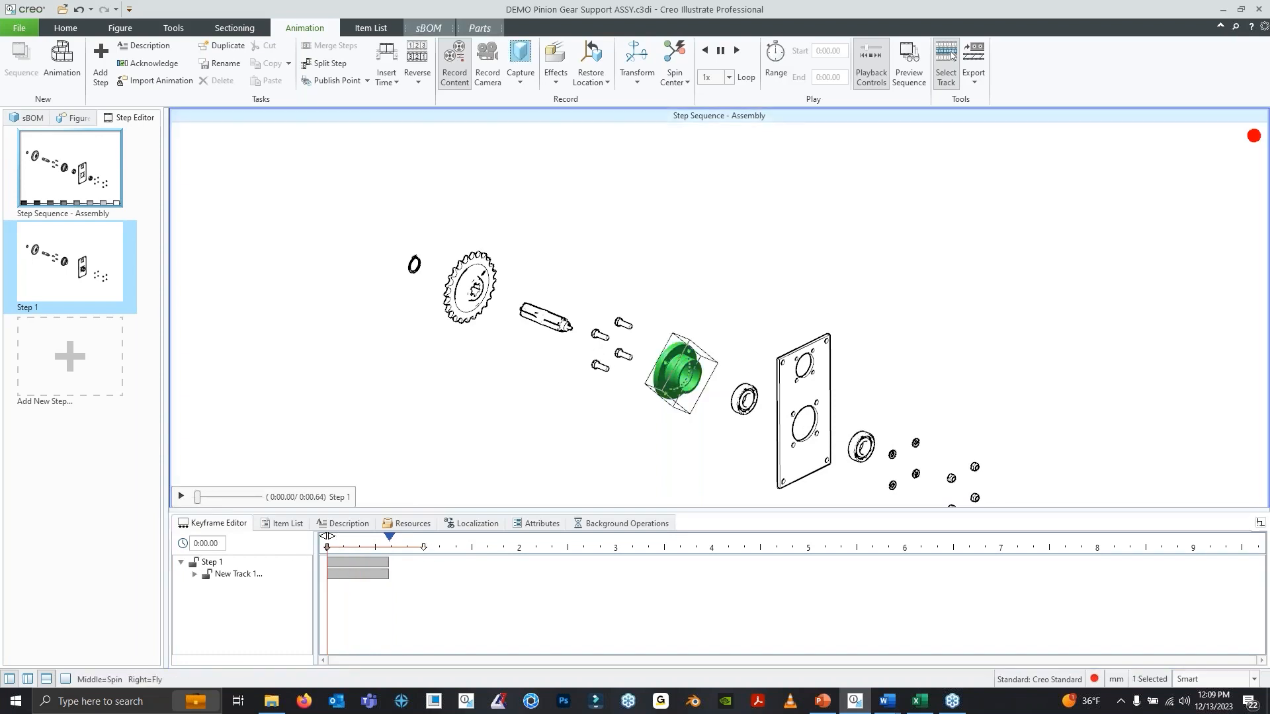
{"action": "left_click", "coordinate": [590, 78]}
{"action": "left_click", "coordinate": [637, 113]}
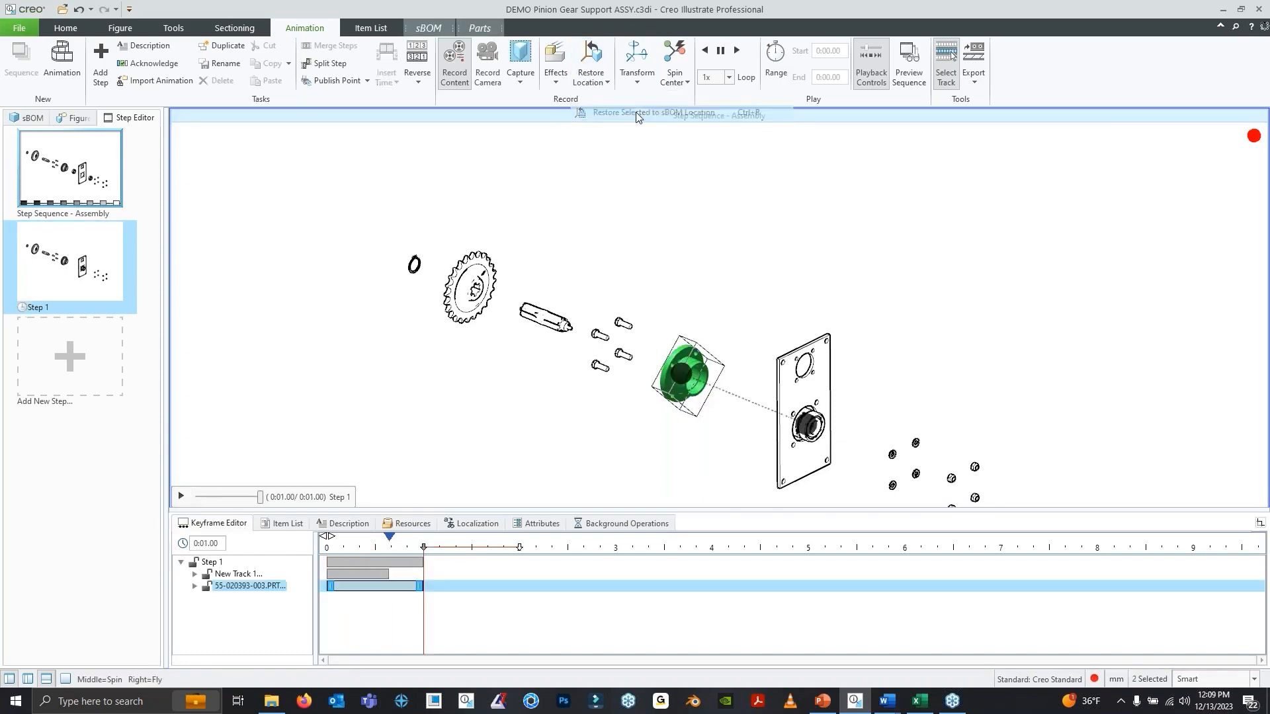
{"action": "left_click", "coordinate": [593, 444]}
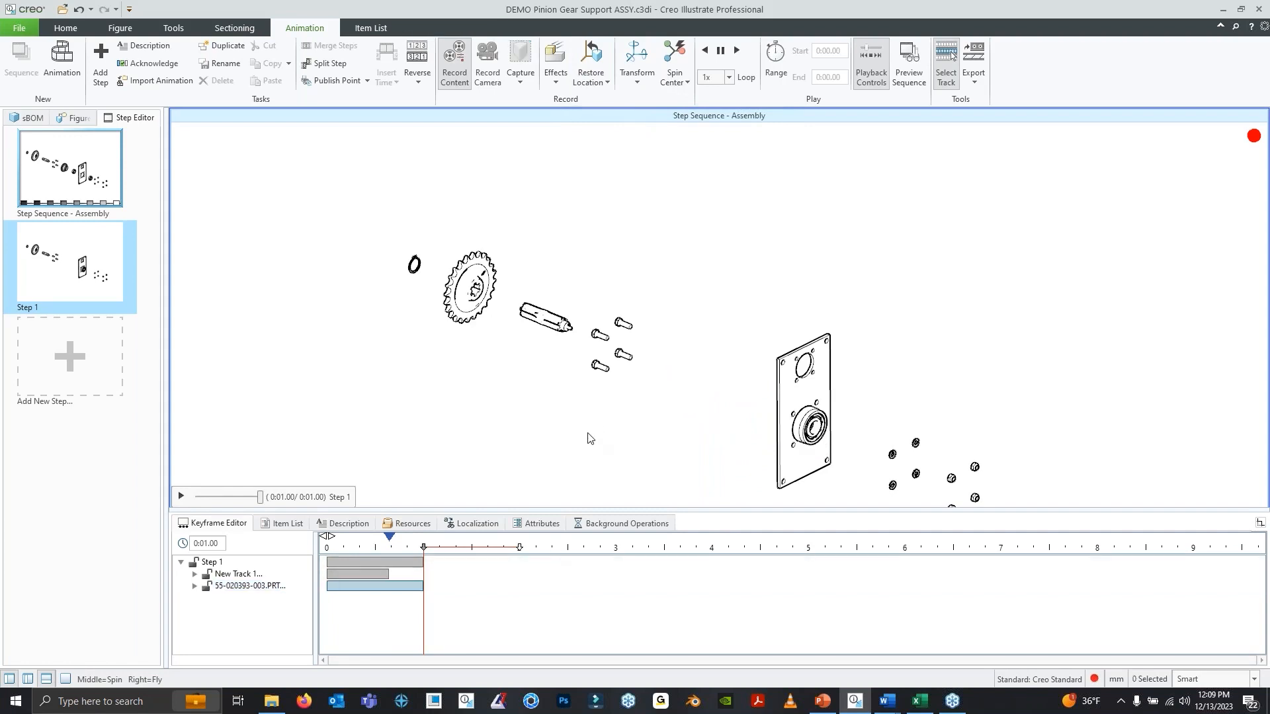
{"action": "middle_click_drag", "start_coordinate": [639, 406], "coordinate": [602, 395]}
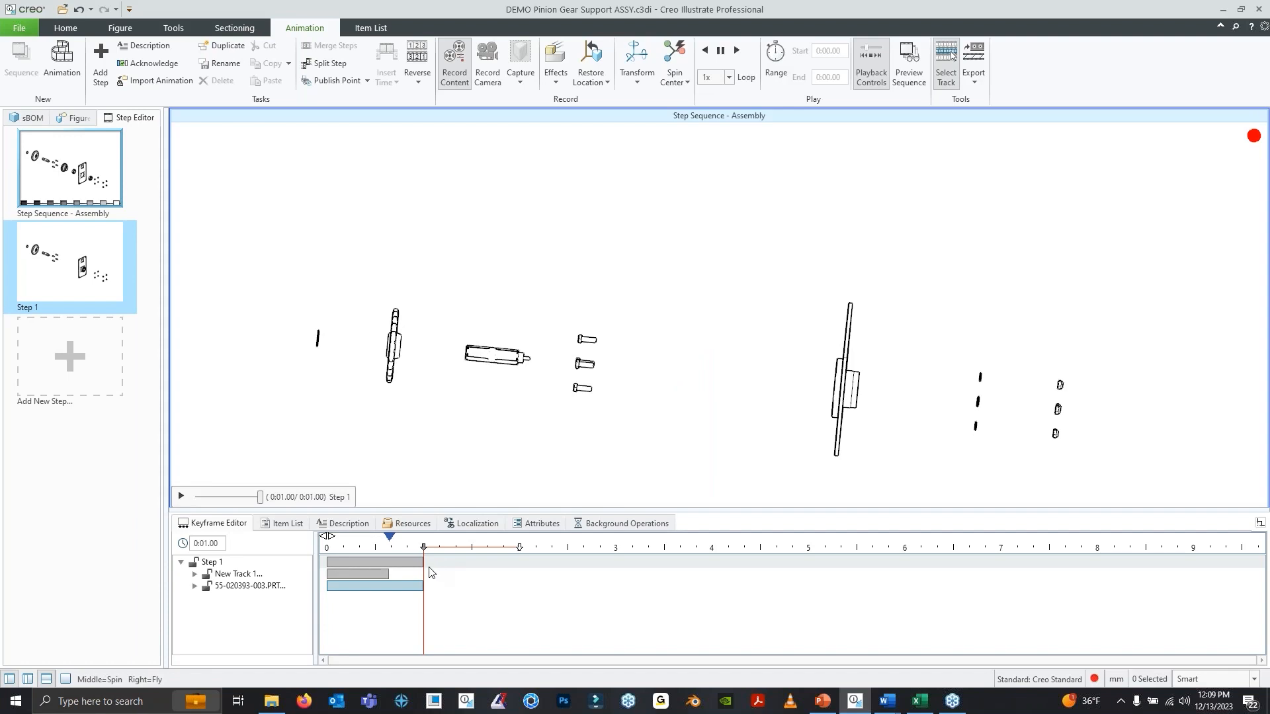
{"action": "left_click_drag", "start_coordinate": [268, 496], "coordinate": [196, 497]}
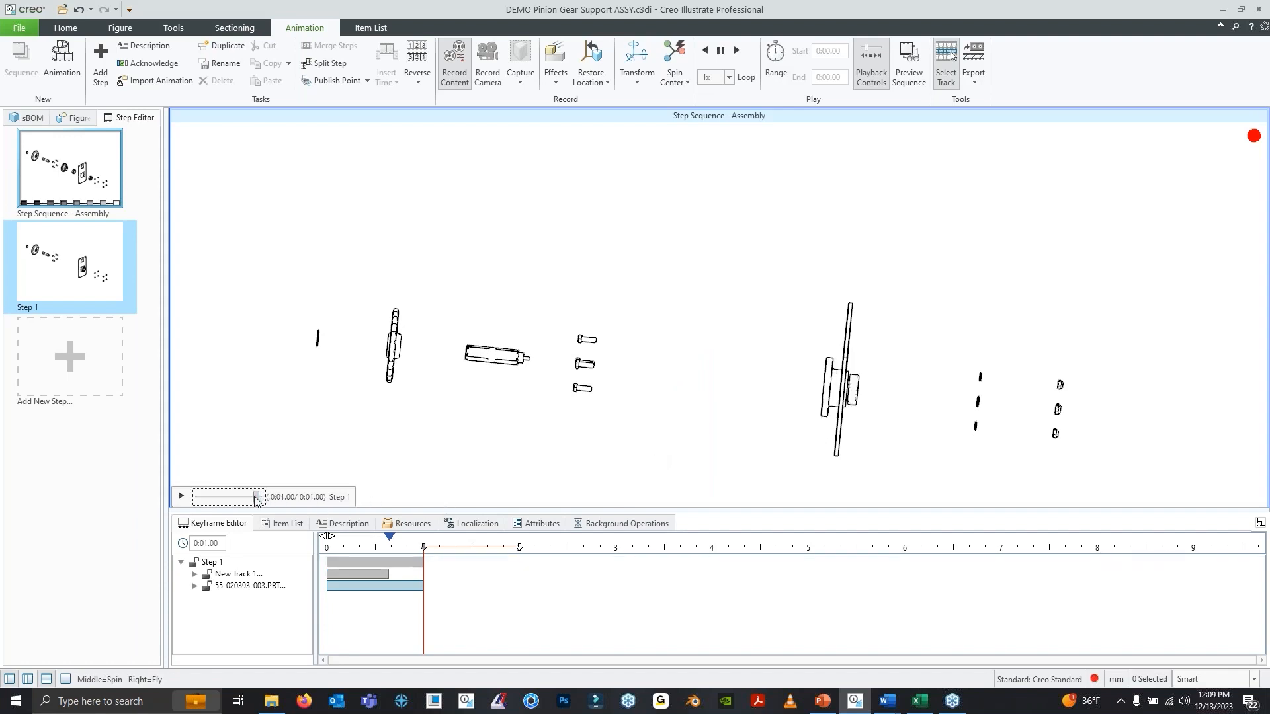
Shorten the housing and bearing tracks in Step 1 so both end together at about 0.58 seconds
{"action": "left_click", "coordinate": [418, 562]}
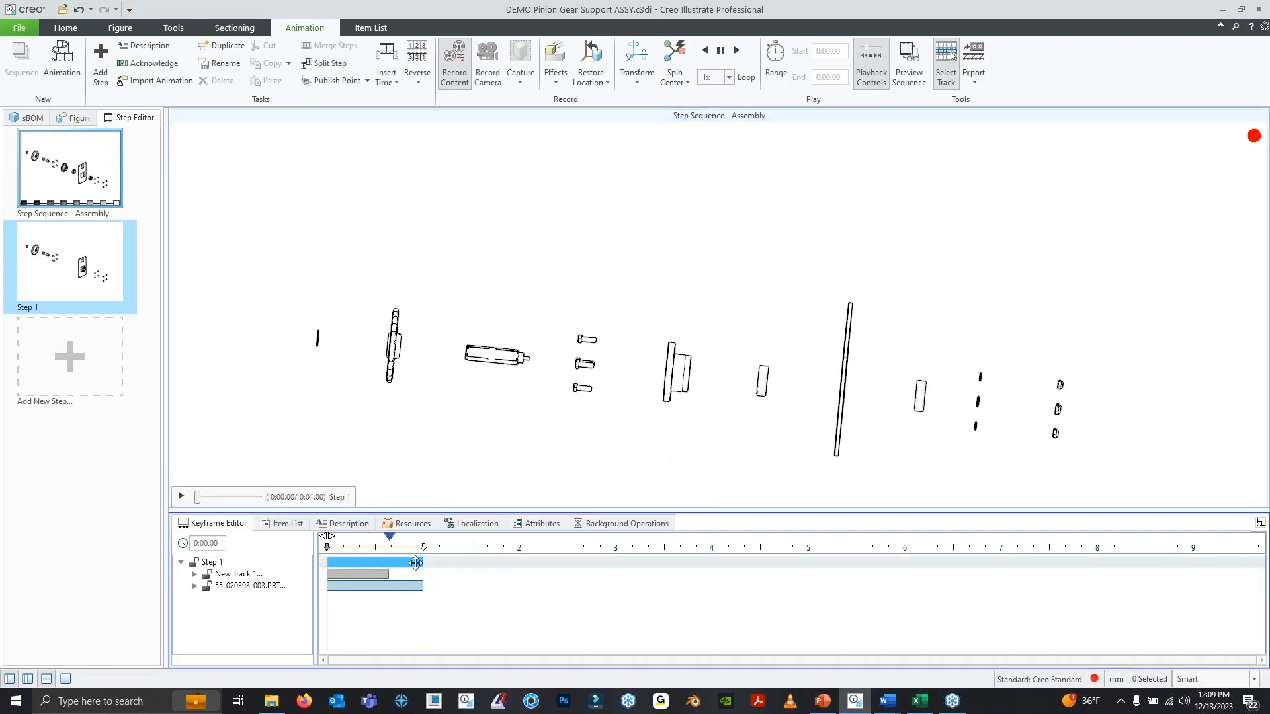
{"action": "left_click", "coordinate": [419, 586], "text": "ctrl"}
{"action": "mouse_move", "coordinate": [419, 587]}
{"action": "left_mouse_down"}
{"action": "mouse_move", "coordinate": [390, 589]}
{"action": "mouse_move", "coordinate": [404, 589]}
{"action": "mouse_move", "coordinate": [401, 563]}
{"action": "mouse_move", "coordinate": [423, 569]}
{"action": "left_mouse_up"}
{"action": "left_click", "coordinate": [442, 589]}
{"action": "left_click", "coordinate": [454, 586]}
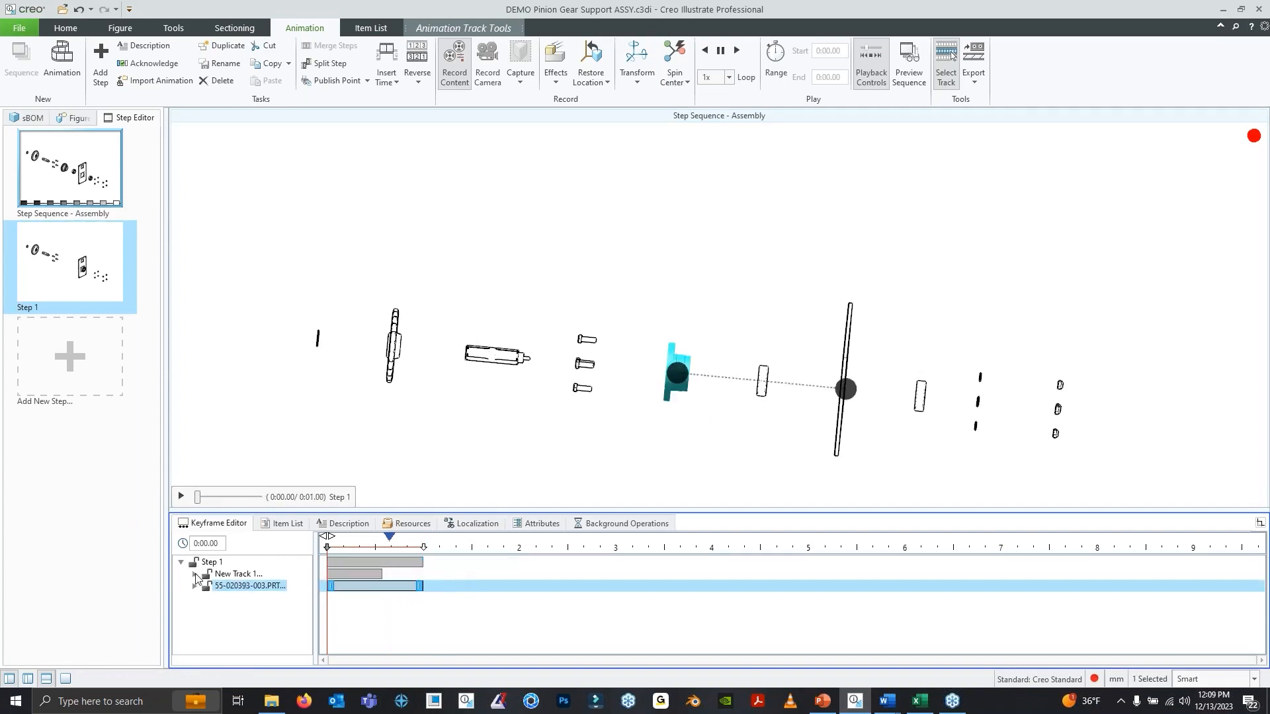
{"action": "left_click", "coordinate": [195, 575]}
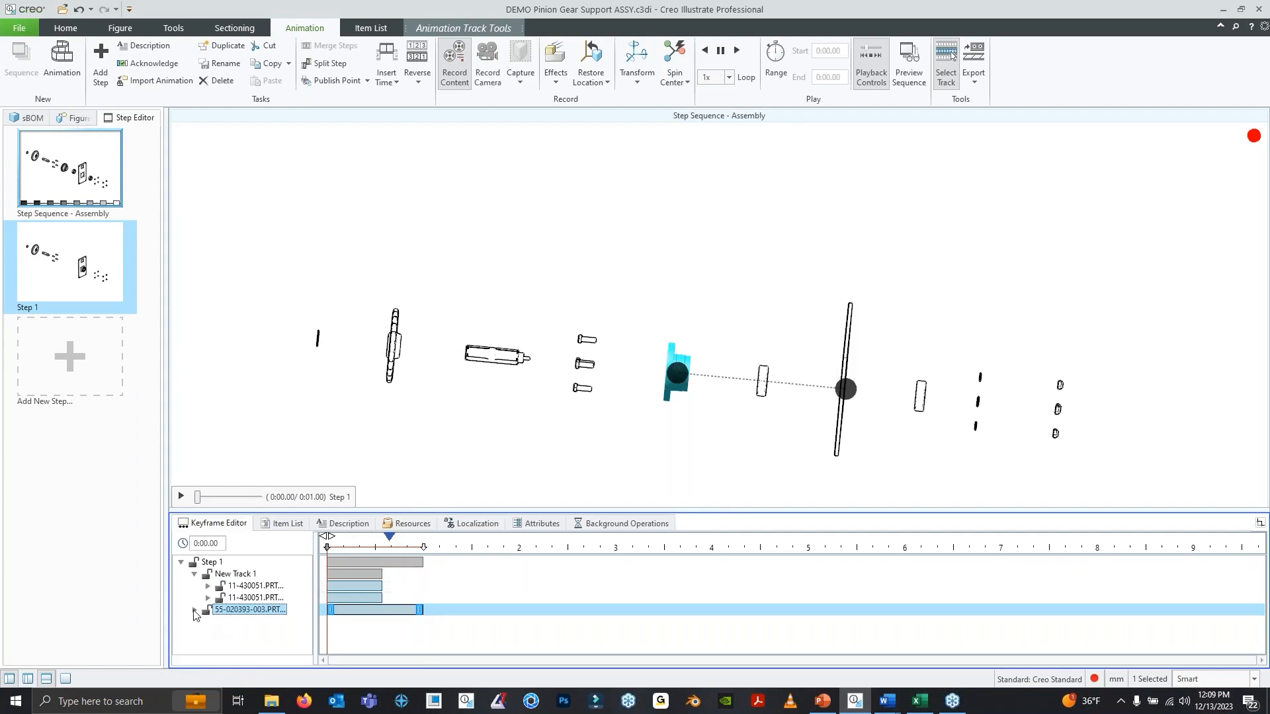
{"action": "left_click", "coordinate": [195, 612]}
{"action": "left_click_drag", "start_coordinate": [419, 600], "coordinate": [382, 607]}
{"action": "left_click", "coordinate": [555, 442]}
Replay Step 1 from an oblique view to check the combined housing and bearing movement
{"action": "middle_click_drag", "start_coordinate": [625, 388], "coordinate": [620, 328]}
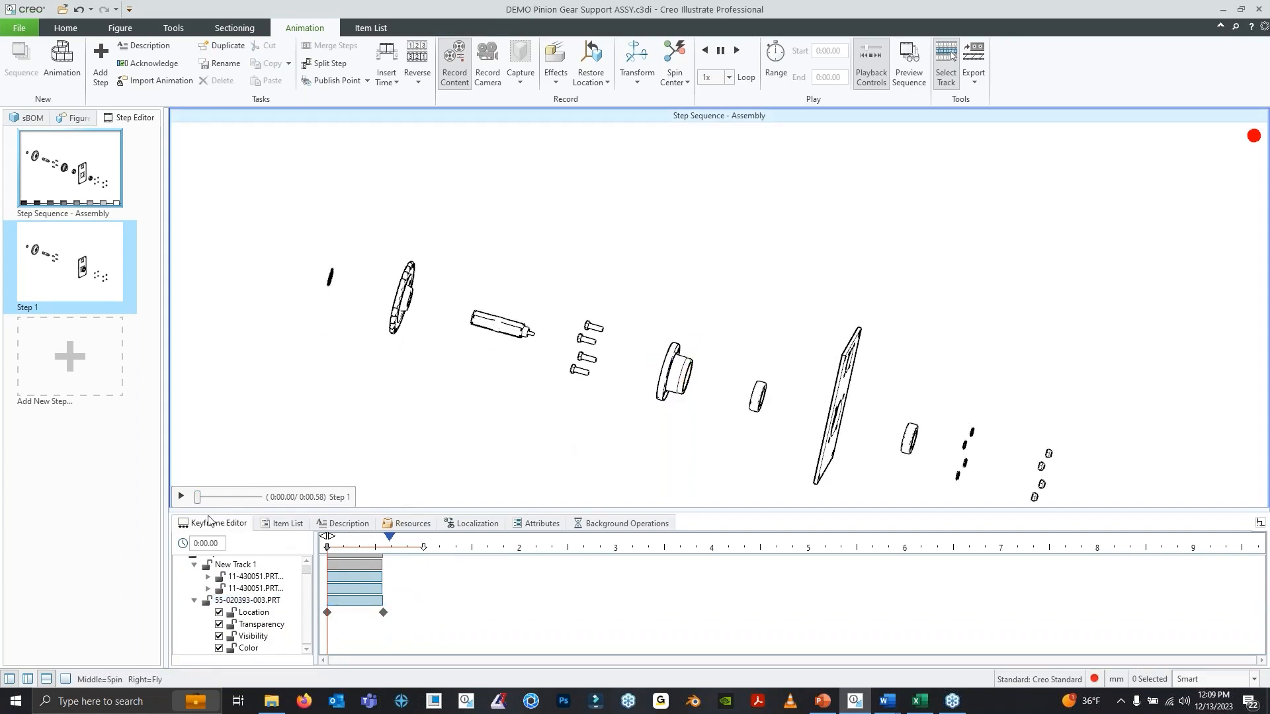
{"action": "left_click", "coordinate": [181, 496]}
{"action": "left_click", "coordinate": [182, 496]}
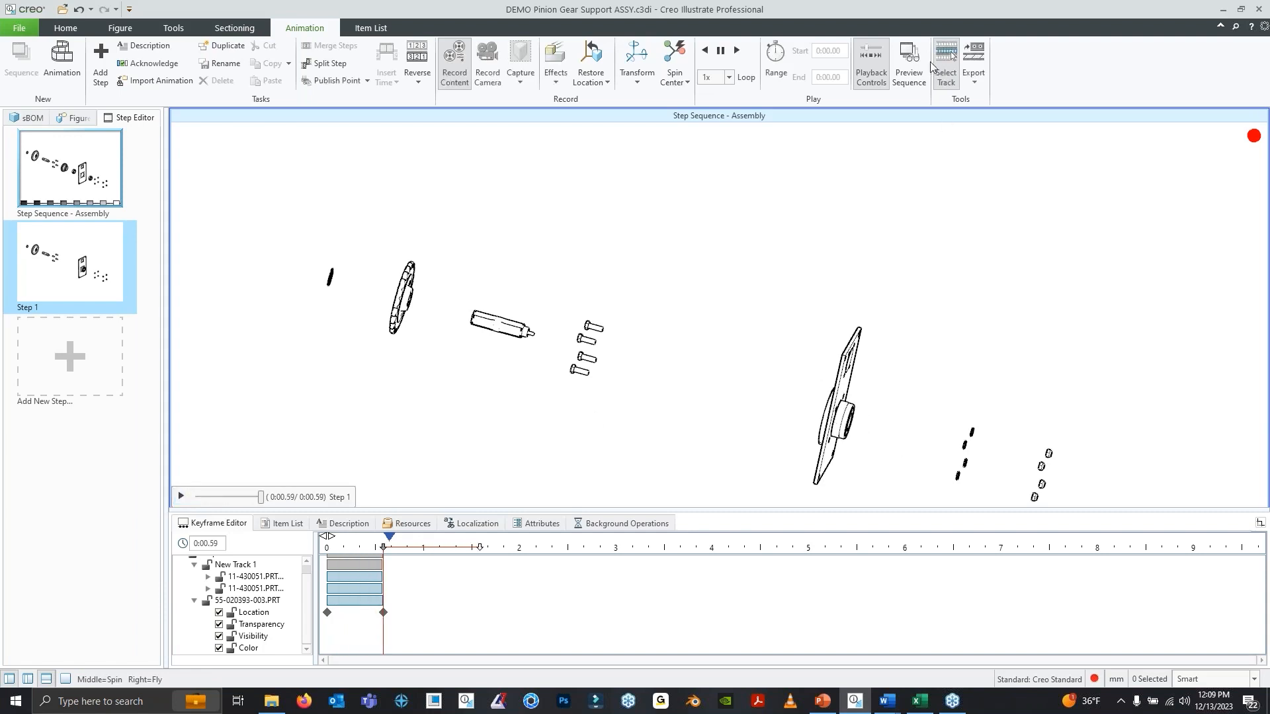
Enter "Place Bearings" as the step description and return to the keyframe timeline
{"action": "right_click", "coordinate": [35, 304]}
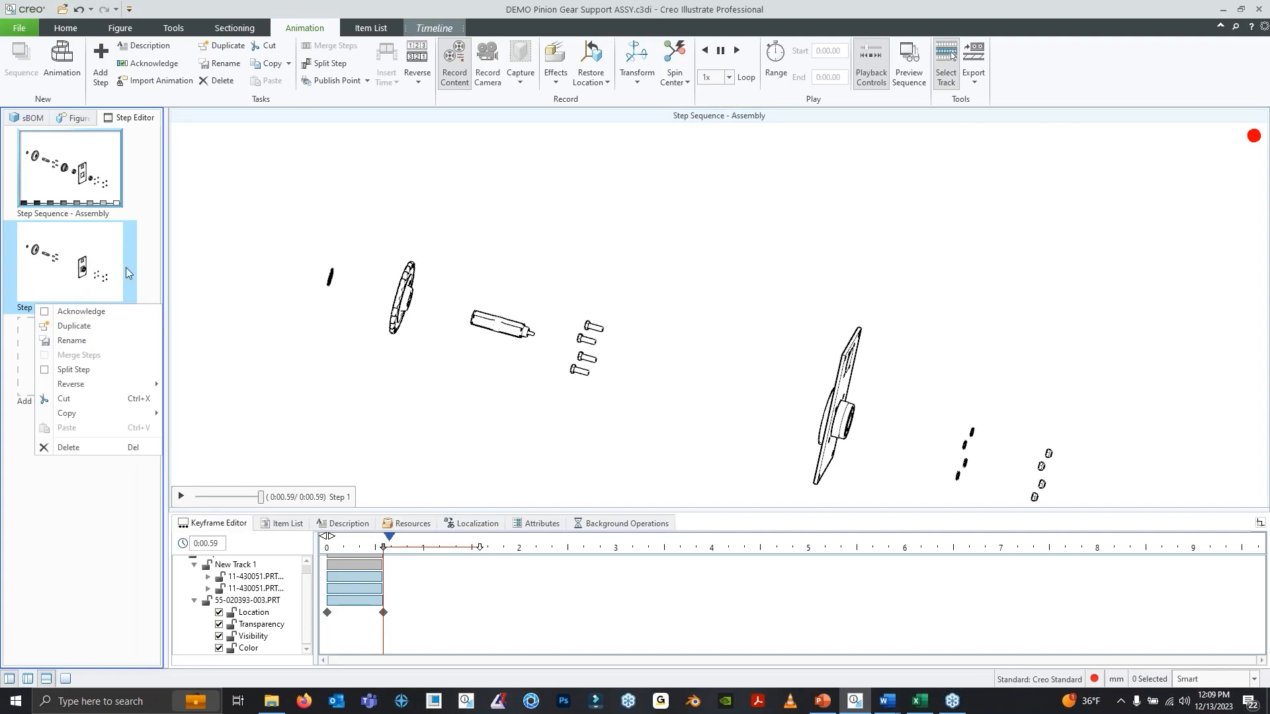
{"action": "left_click", "coordinate": [151, 252]}
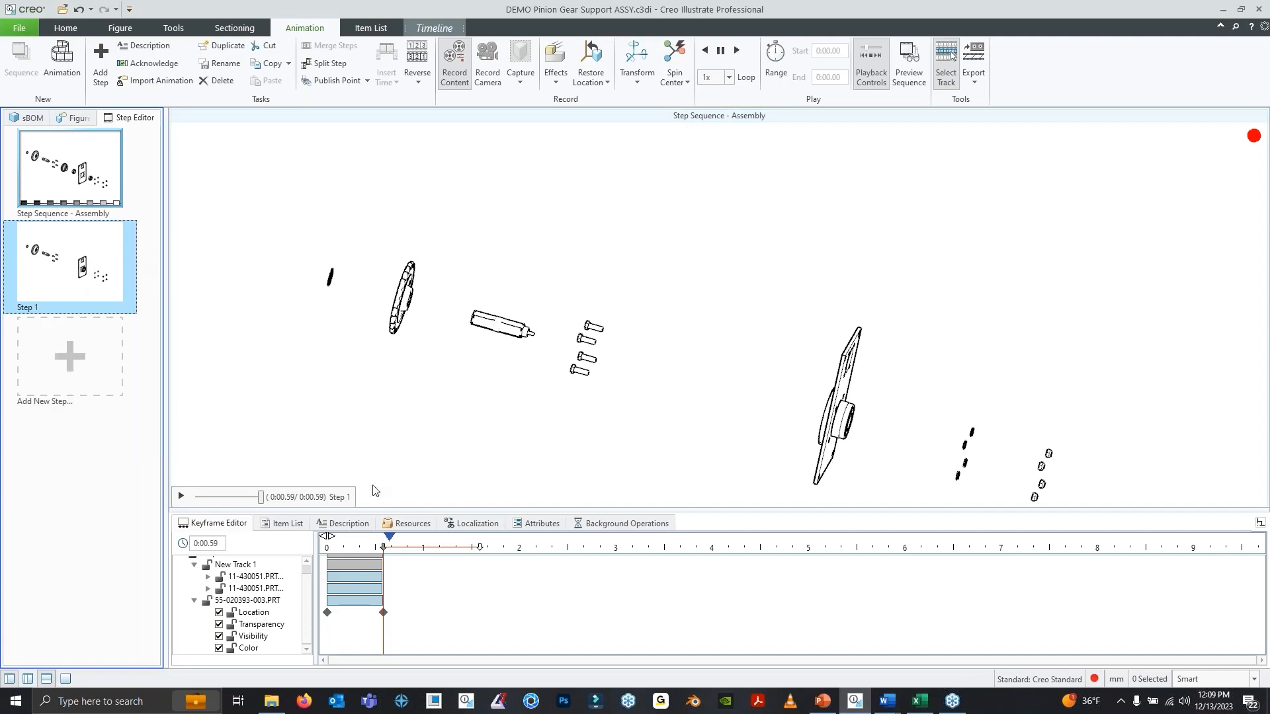
{"action": "left_click", "coordinate": [341, 523]}
{"action": "left_click", "coordinate": [379, 552]}
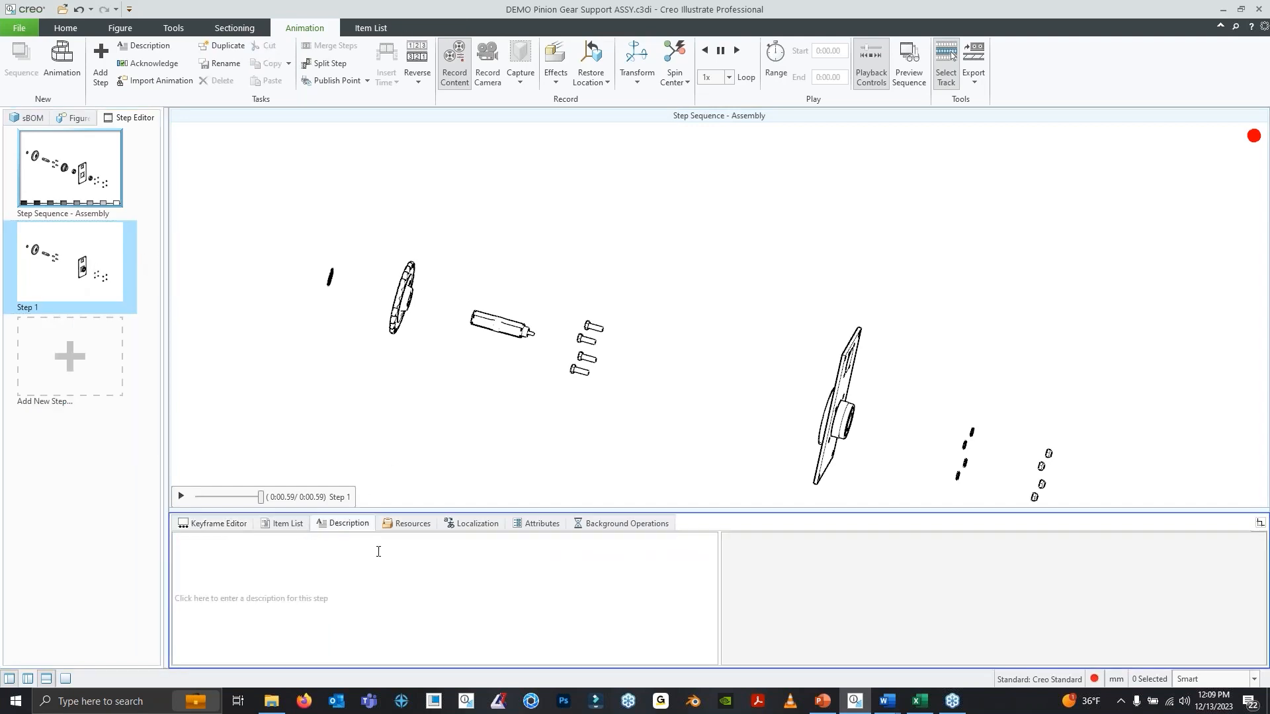
{"action": "type", "text": "Place Bearings"}
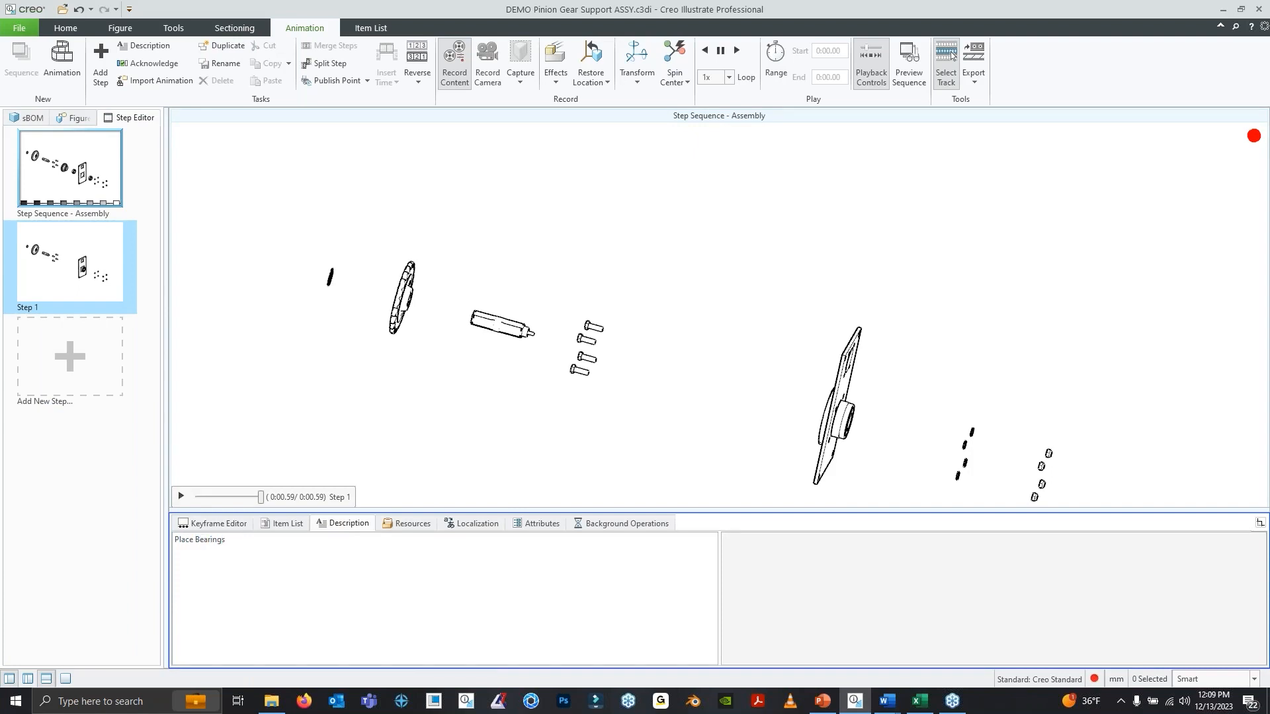
{"action": "left_click", "coordinate": [211, 523]}
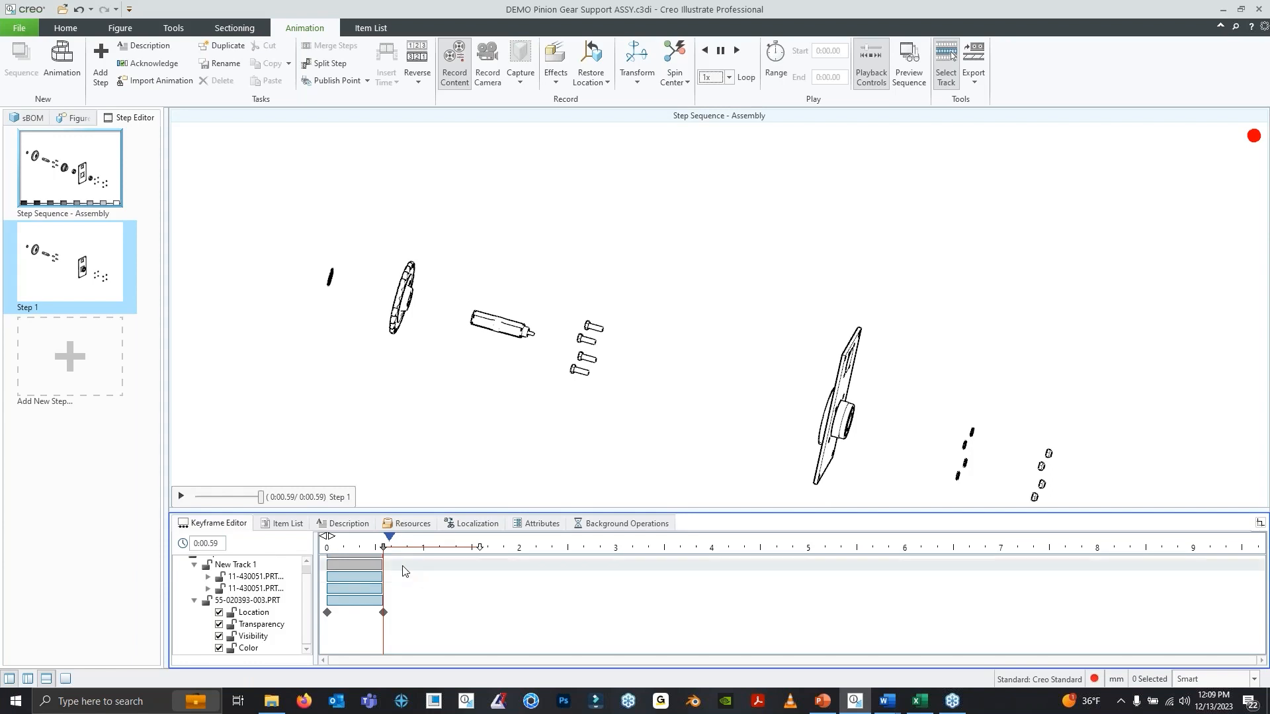
Preview the assembly sequence without the background operations list, stepping through it forward and back, and close the preview
{"action": "left_click", "coordinate": [910, 66]}
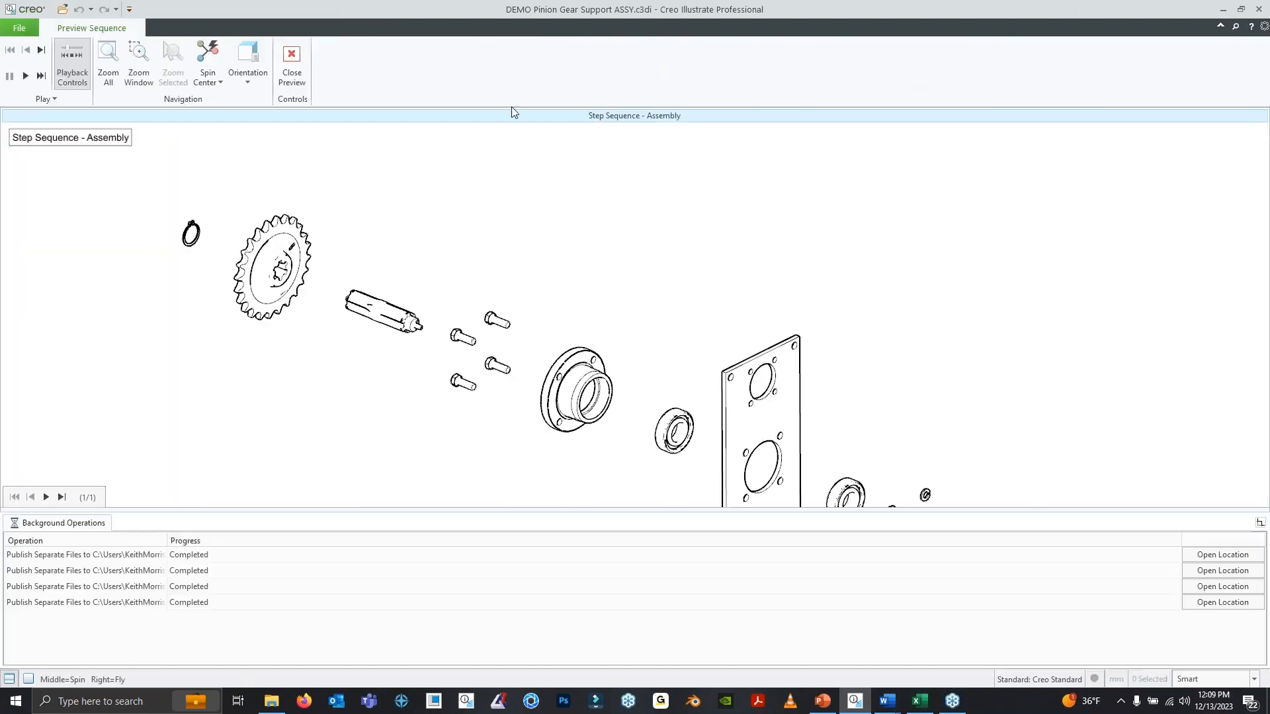
{"action": "left_click", "coordinate": [5, 682]}
{"action": "left_click", "coordinate": [46, 653]}
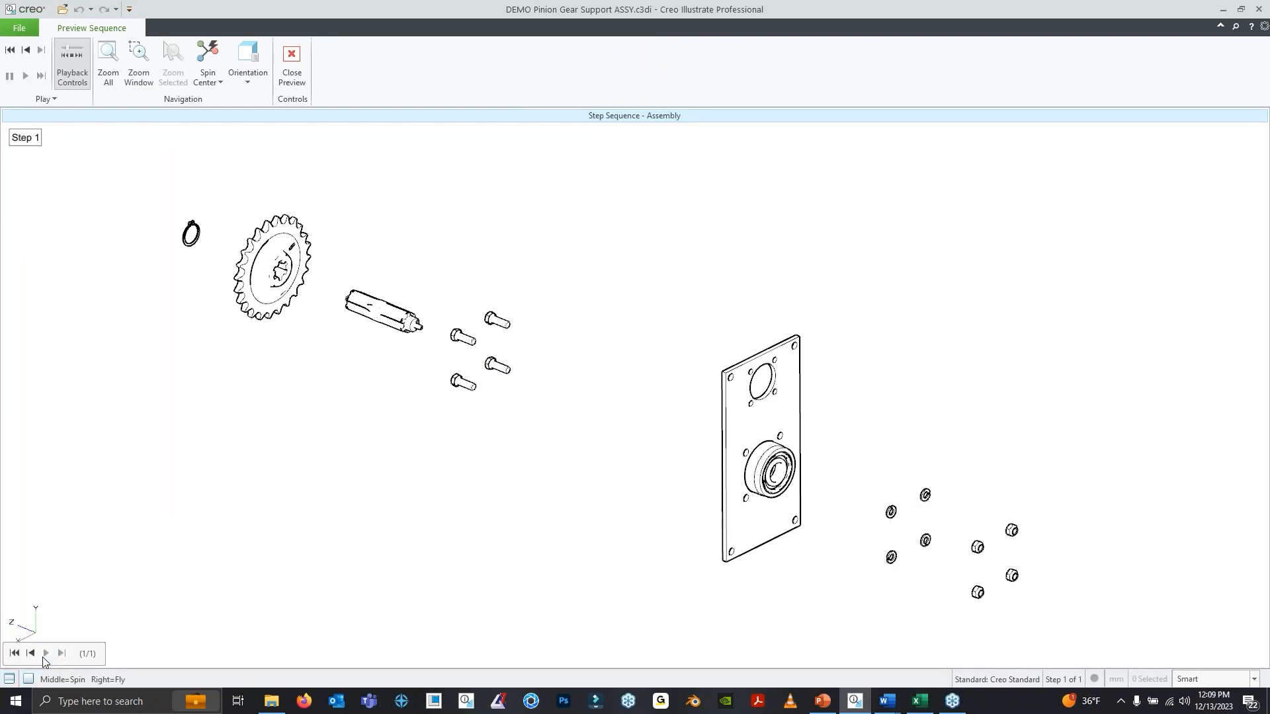
{"action": "left_click", "coordinate": [30, 653]}
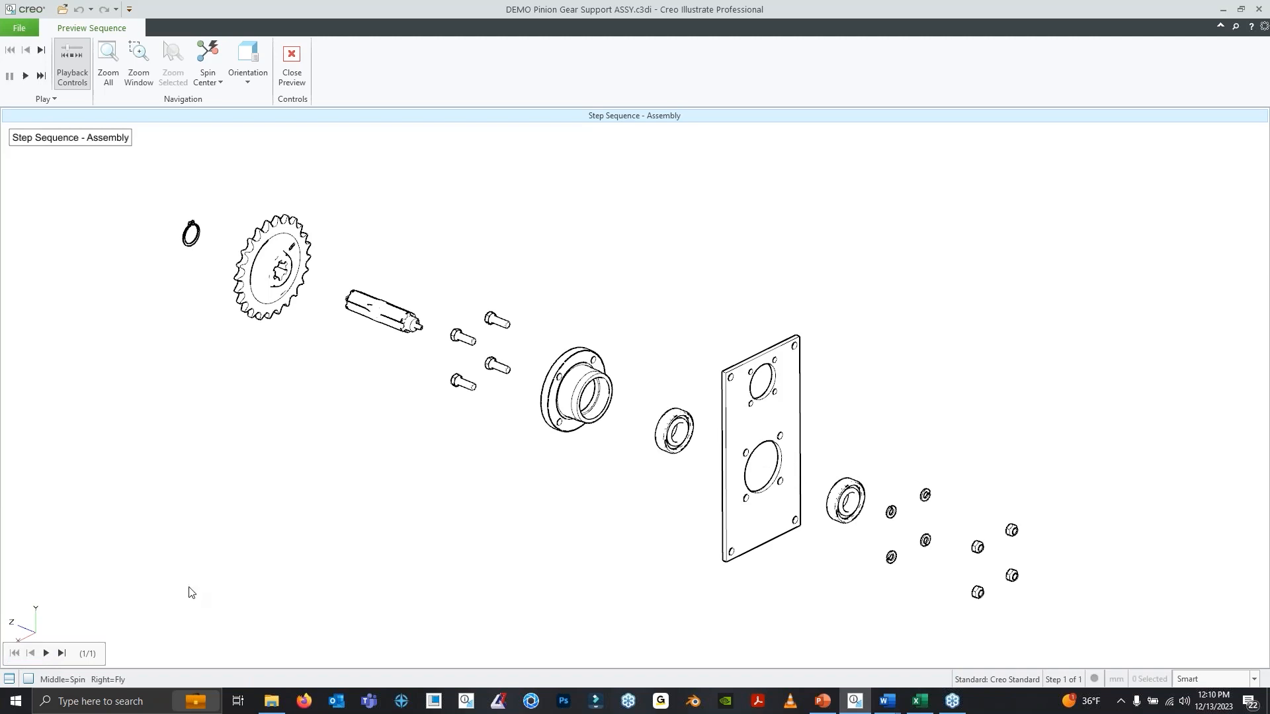
{"action": "left_click", "coordinate": [62, 653]}
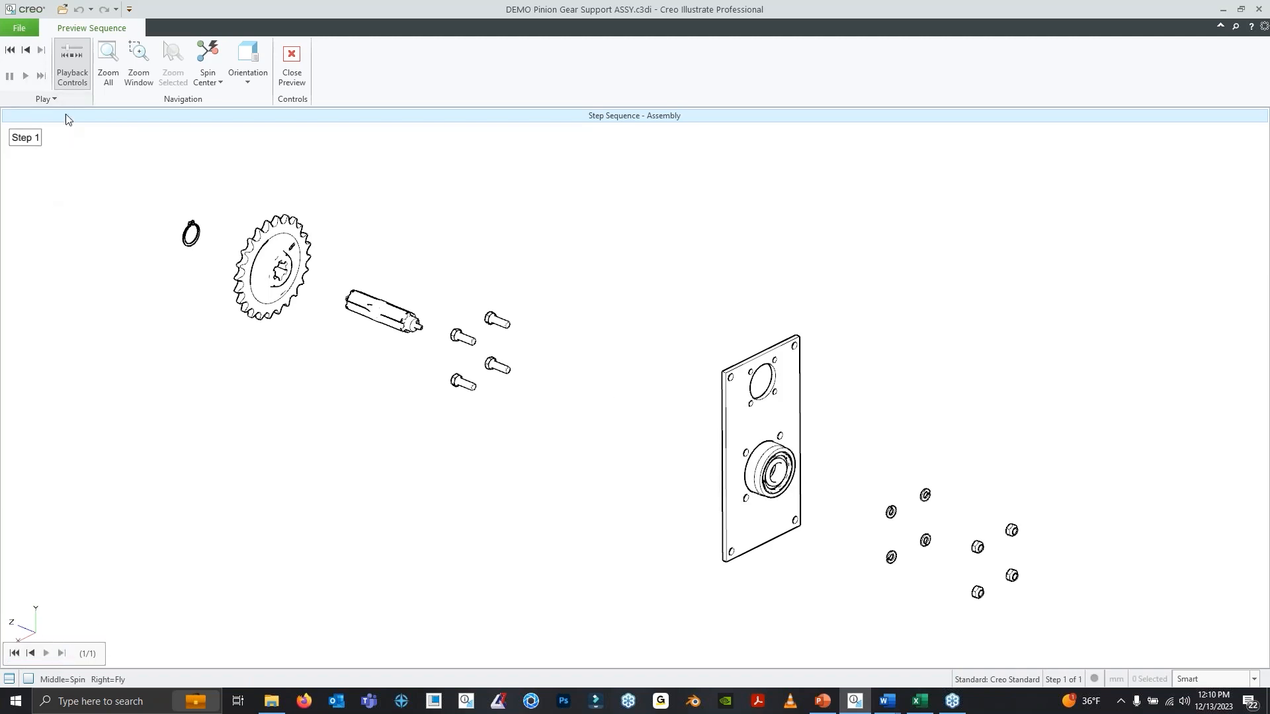
{"action": "left_click", "coordinate": [292, 63]}
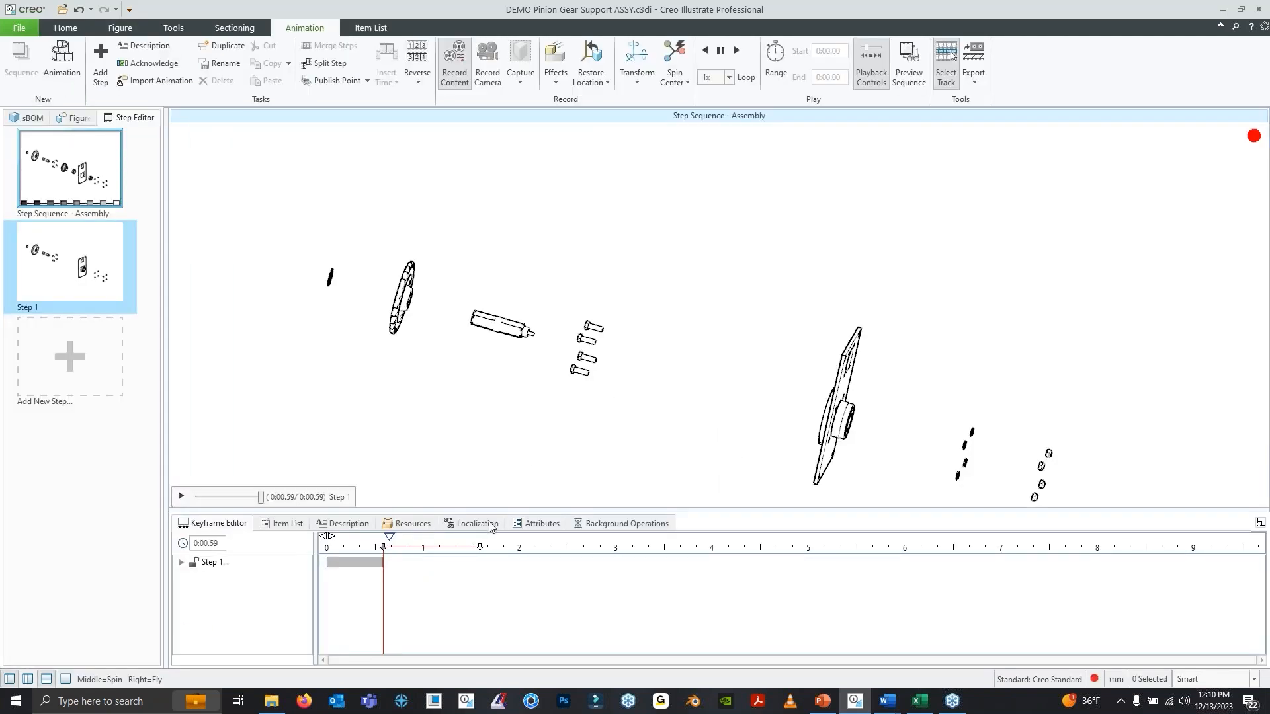
Enter "Place Bearings" as the description of Step 1 and reselect the step to check its description
{"action": "left_click", "coordinate": [347, 524]}
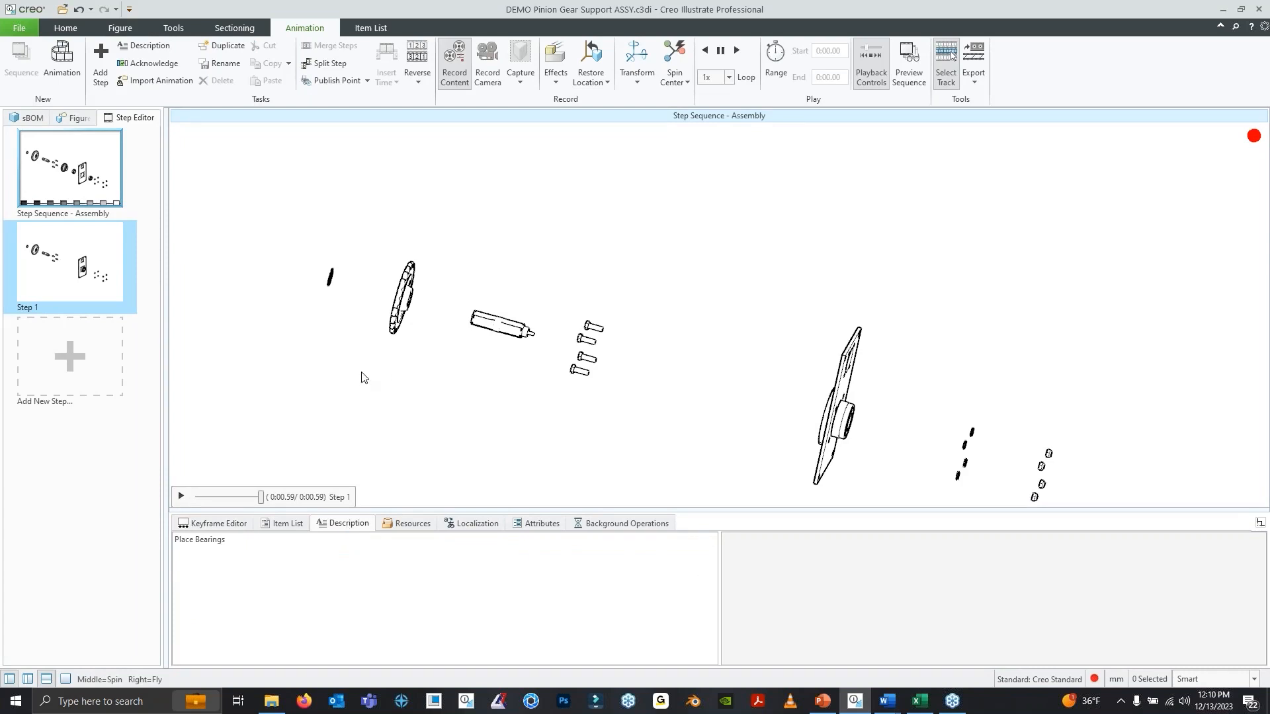
{"action": "left_click", "coordinate": [94, 257]}
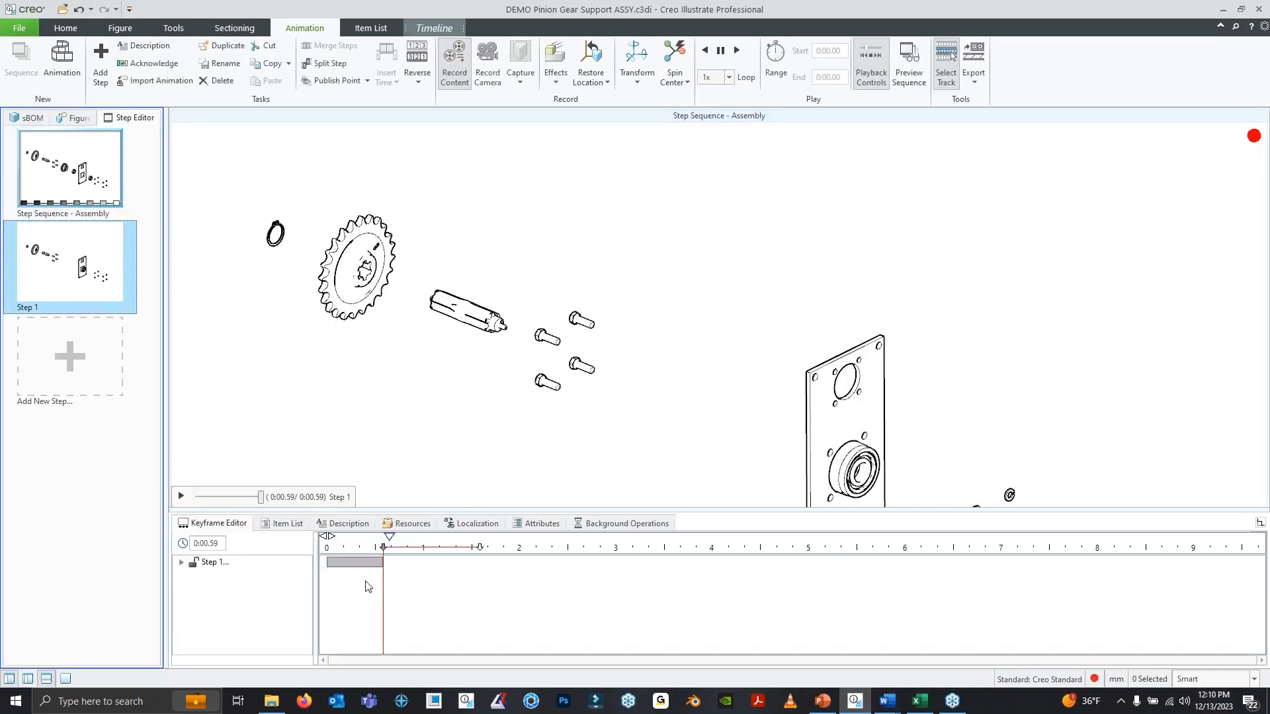
{"action": "left_click", "coordinate": [344, 523]}
{"action": "left_click", "coordinate": [354, 563]}
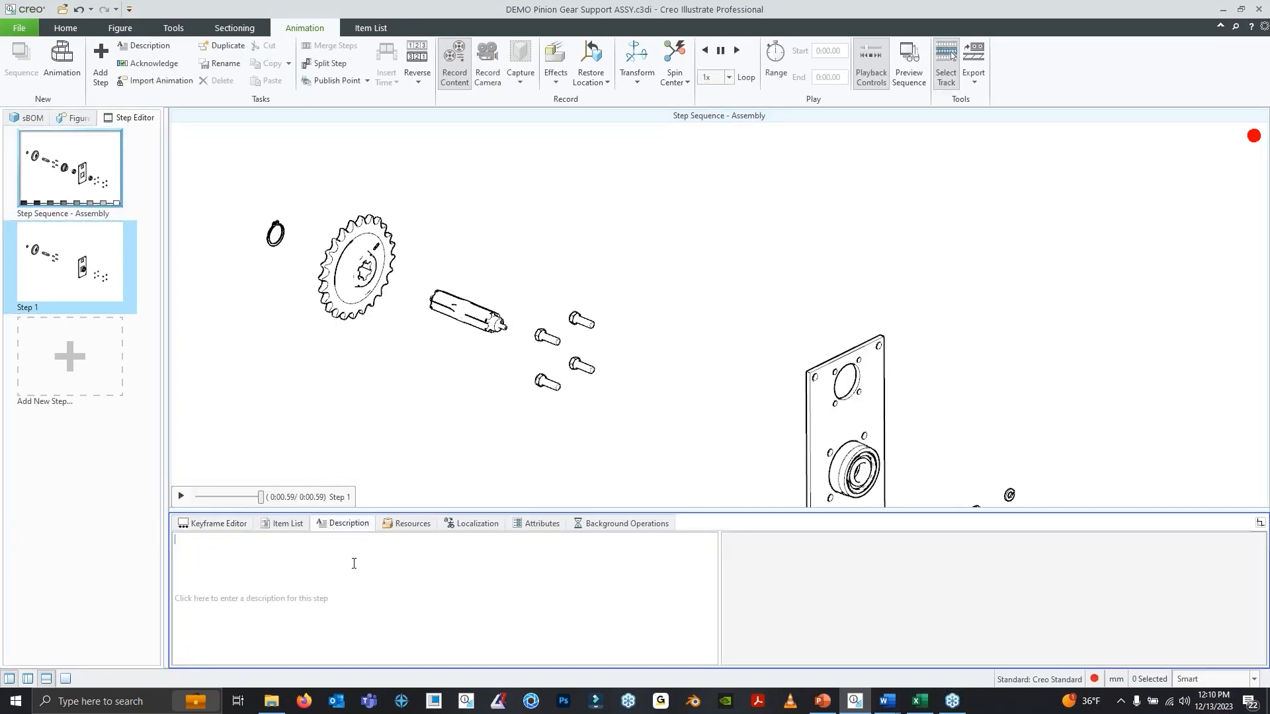
{"action": "type", "text": "Place Bearings"}
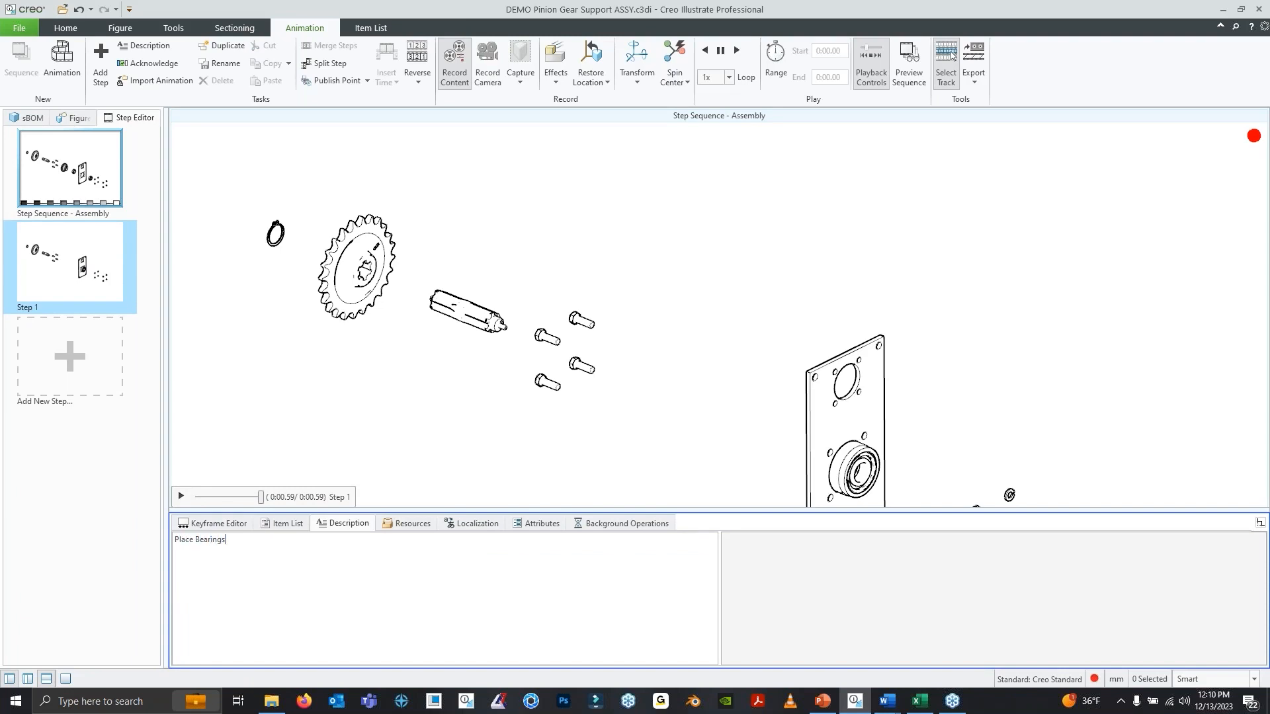
{"action": "left_click", "coordinate": [70, 178]}
{"action": "left_click", "coordinate": [87, 259]}
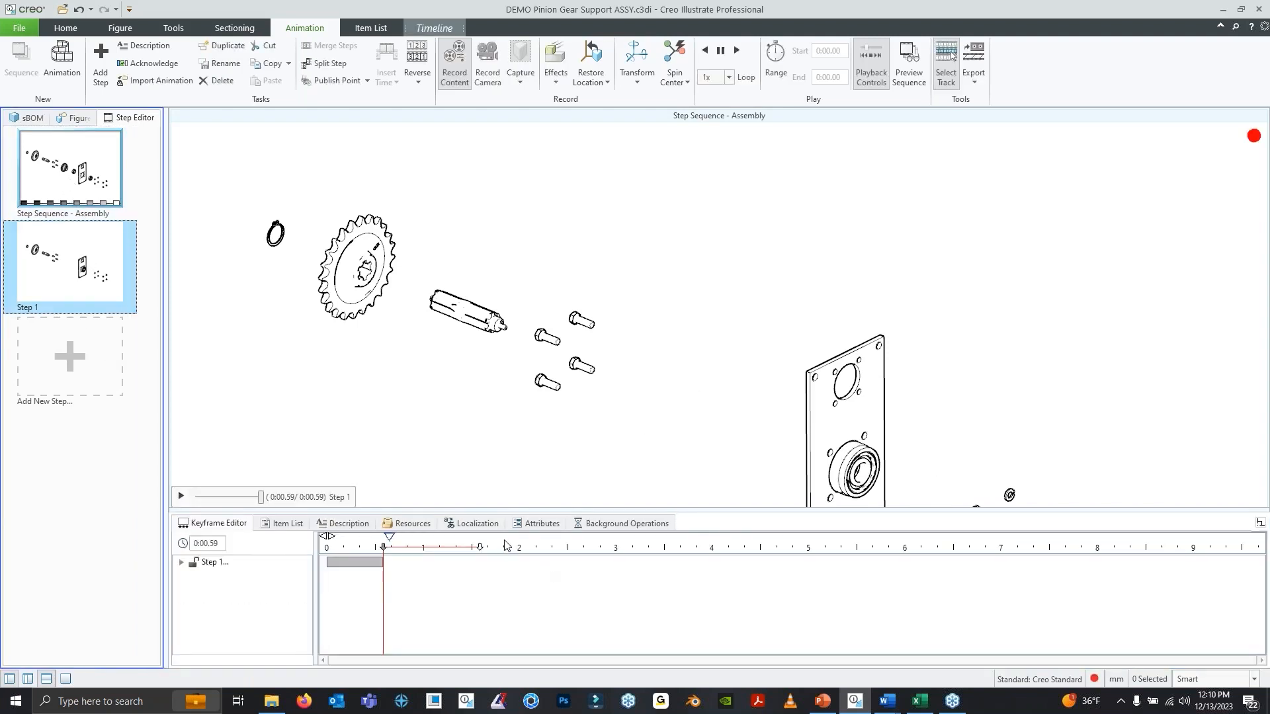
{"action": "left_click", "coordinate": [363, 523]}
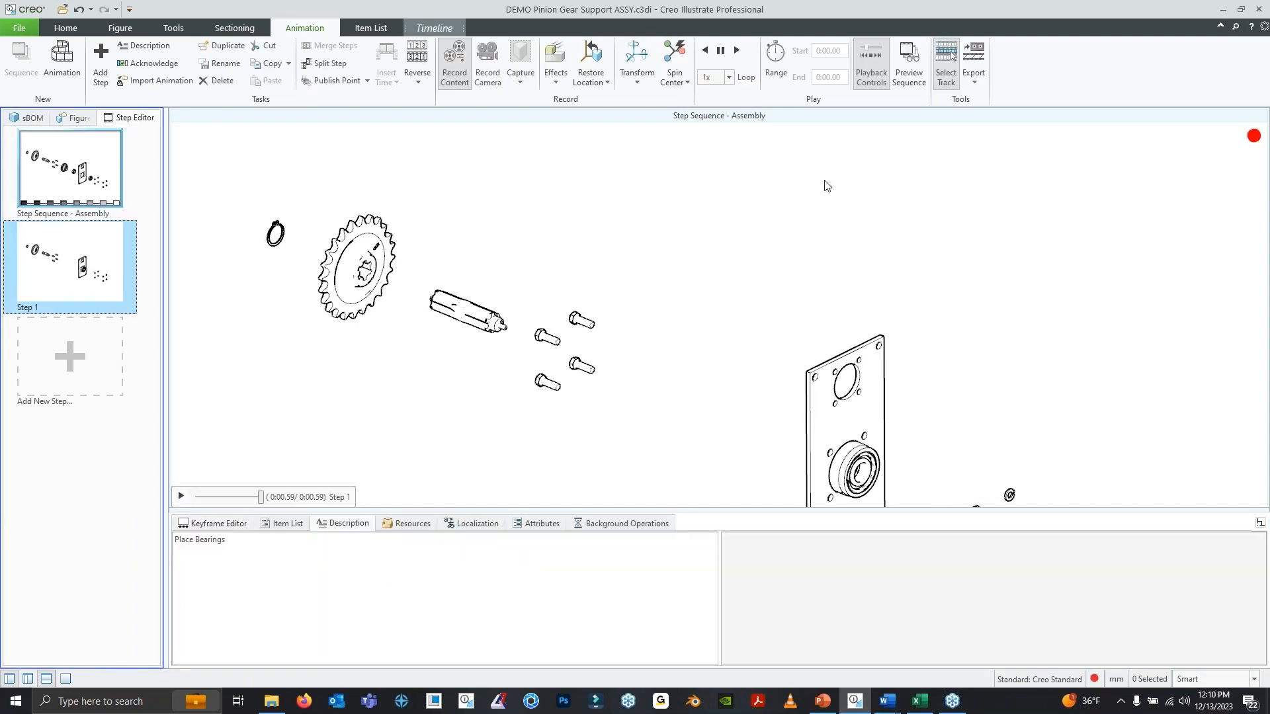
Preview the assembly sequence, play Step 1 with its description, and close the preview
{"action": "left_click", "coordinate": [910, 66]}
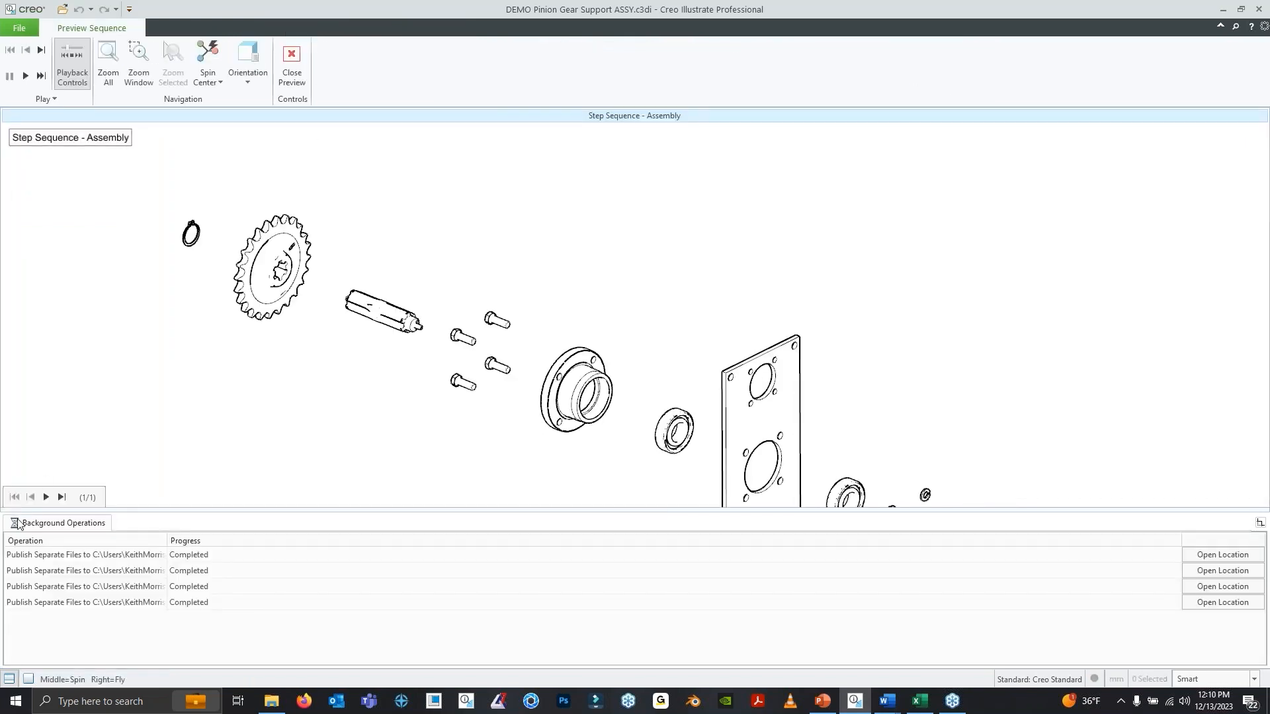
{"action": "left_click", "coordinate": [46, 496]}
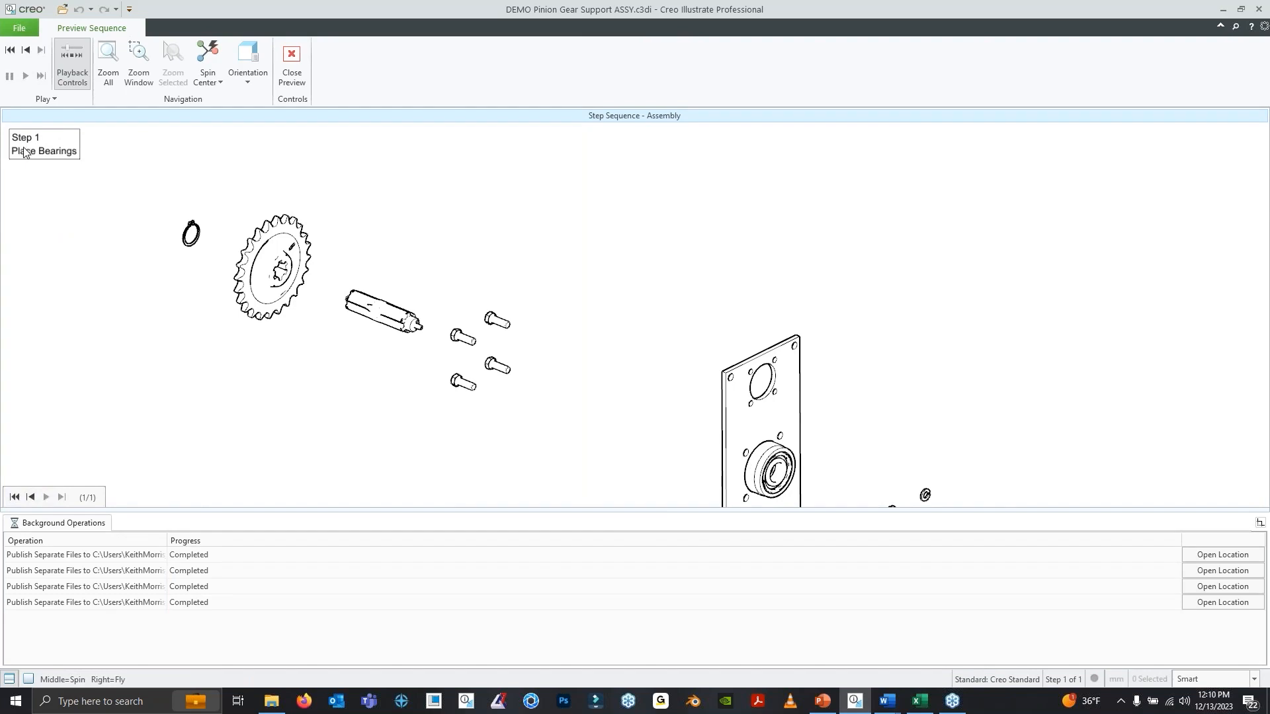
{"action": "left_click", "coordinate": [290, 83]}
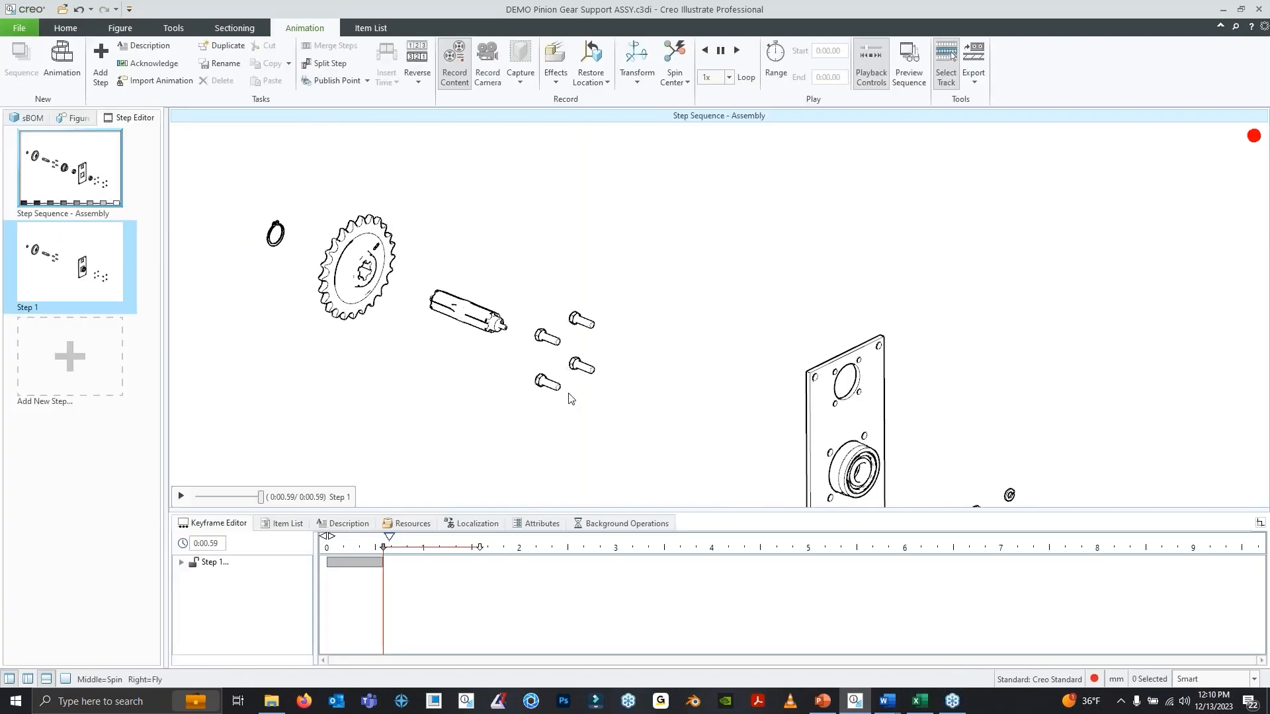
{"action": "left_click", "coordinate": [554, 342]}
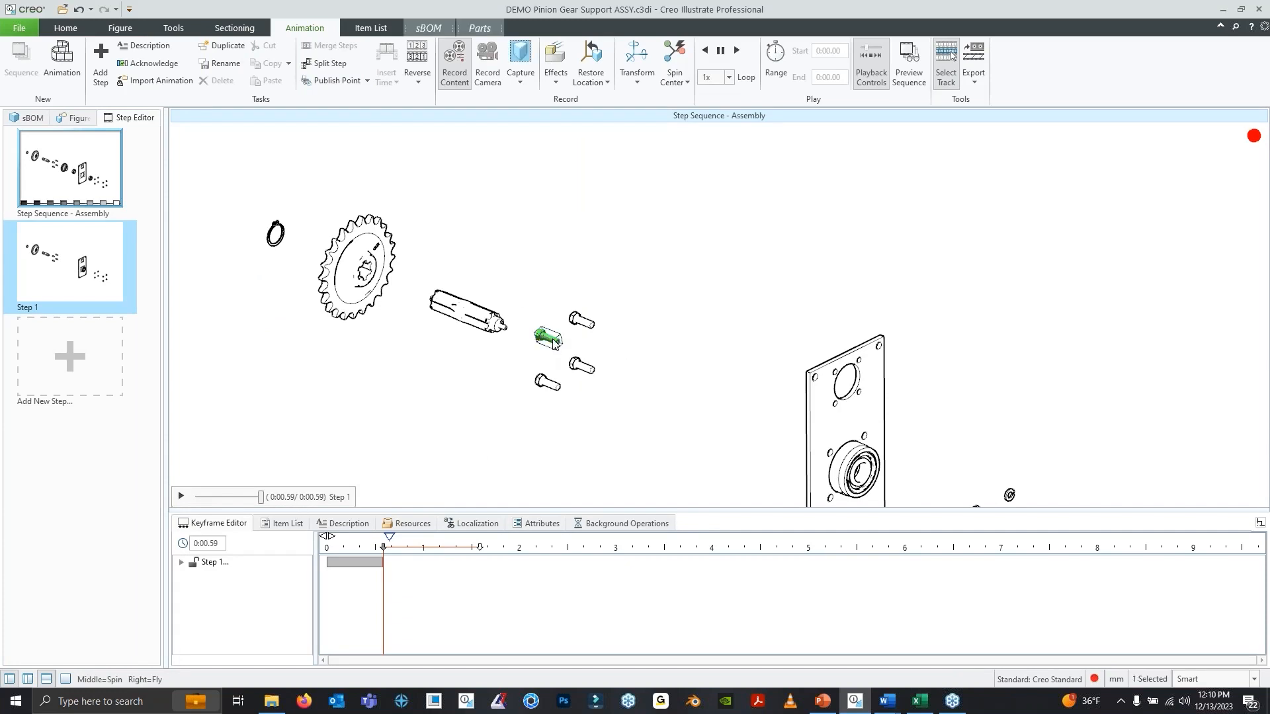
{"action": "left_click", "coordinate": [553, 75]}
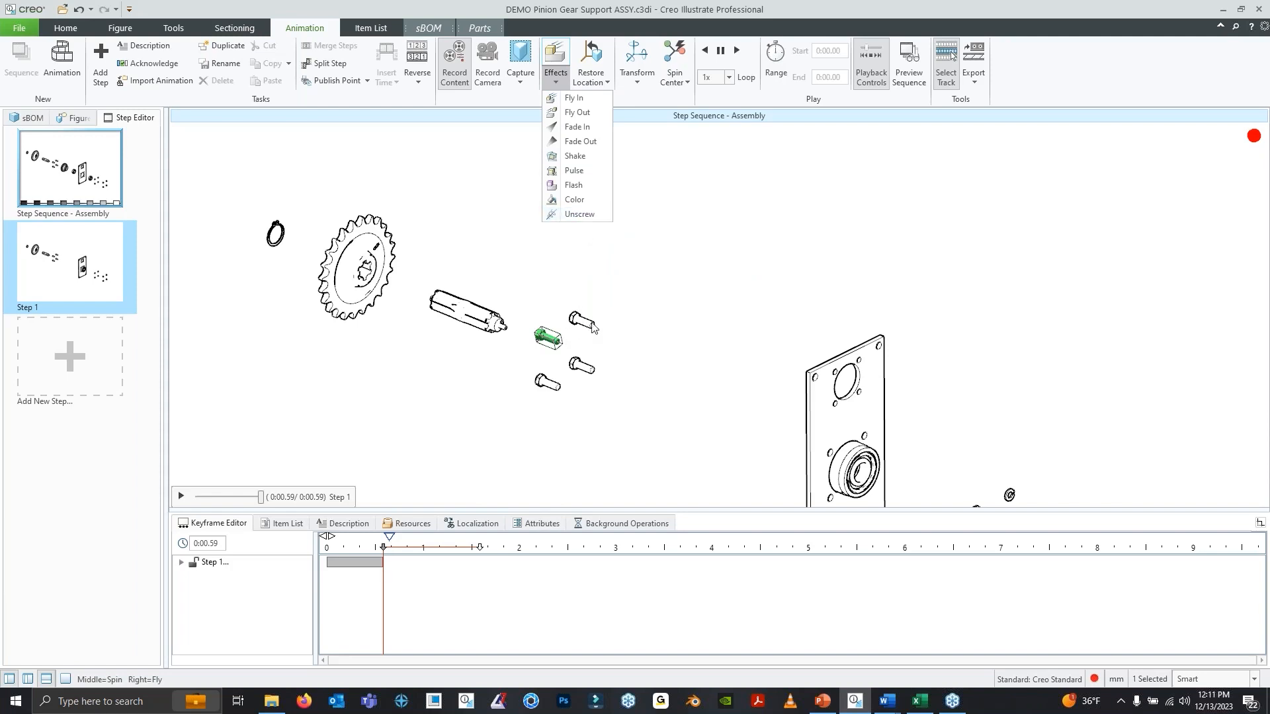
{"action": "left_click", "coordinate": [616, 22]}
{"action": "left_click", "coordinate": [664, 208]}
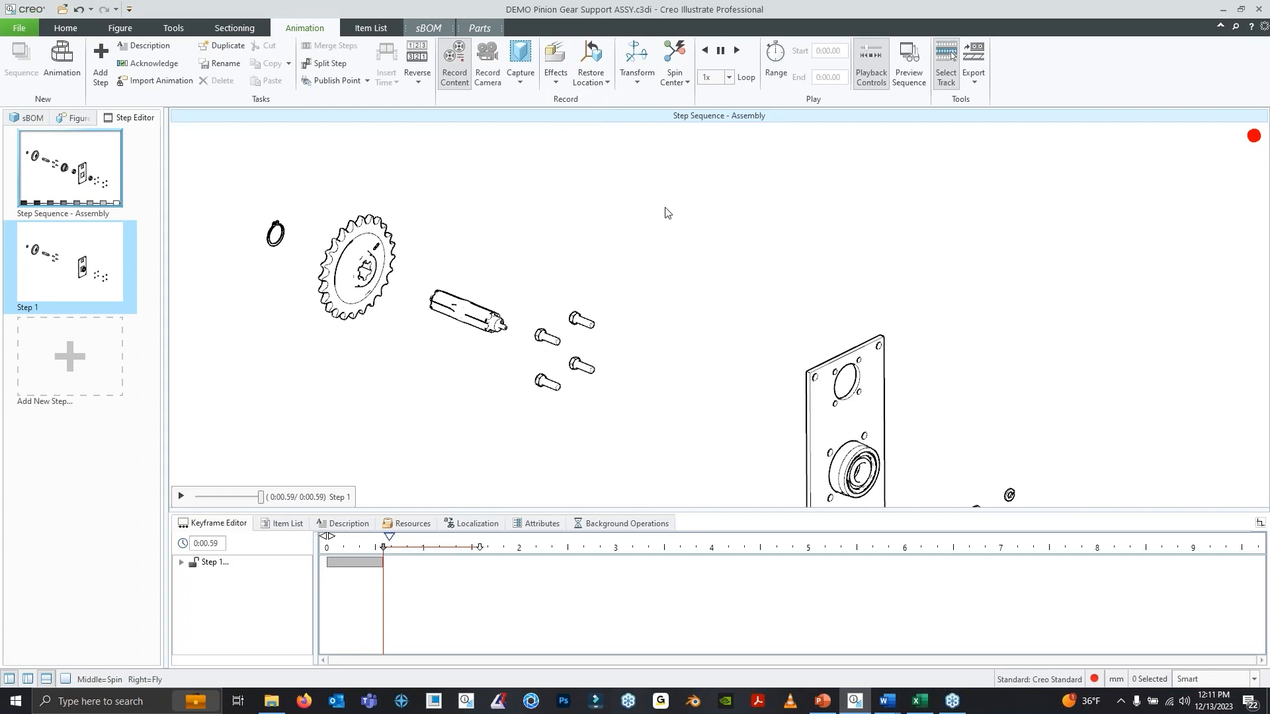
Rewind the Step 1 timeline to 0:00.00 and frame the whole exploded assembly in the view
{"action": "scroll", "coordinate": [807, 340], "scroll_direction": "down", "scroll_amount": 2}
{"action": "middle_click_drag", "start_coordinate": [628, 344], "coordinate": [543, 213], "text": "shift"}
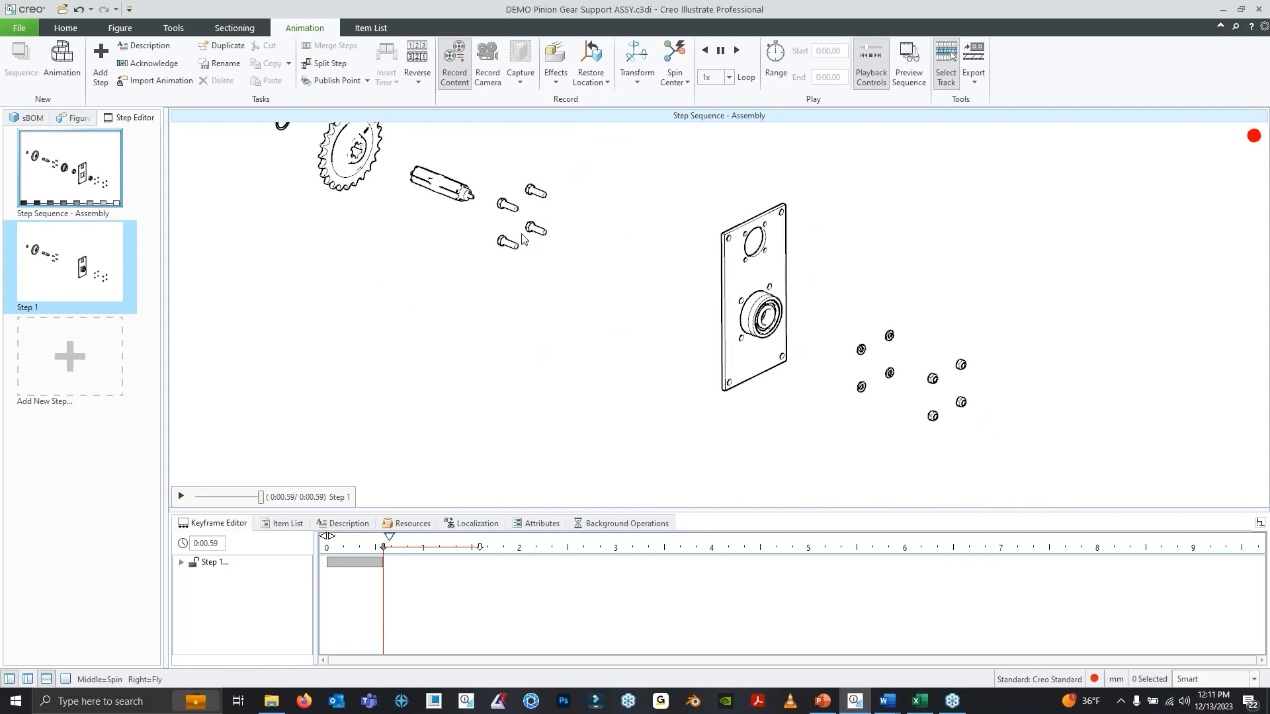
{"action": "middle_click_drag", "start_coordinate": [640, 346], "coordinate": [669, 390], "text": "shift"}
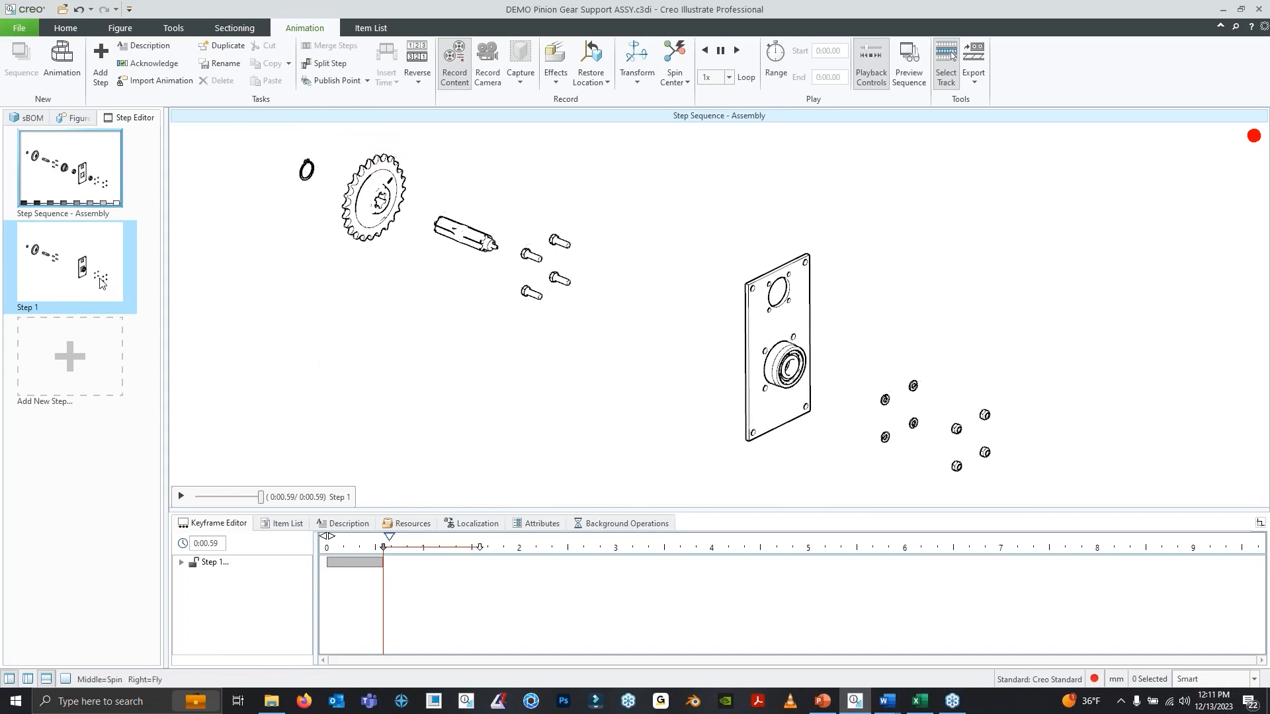
{"action": "left_click_drag", "start_coordinate": [382, 549], "coordinate": [296, 547]}
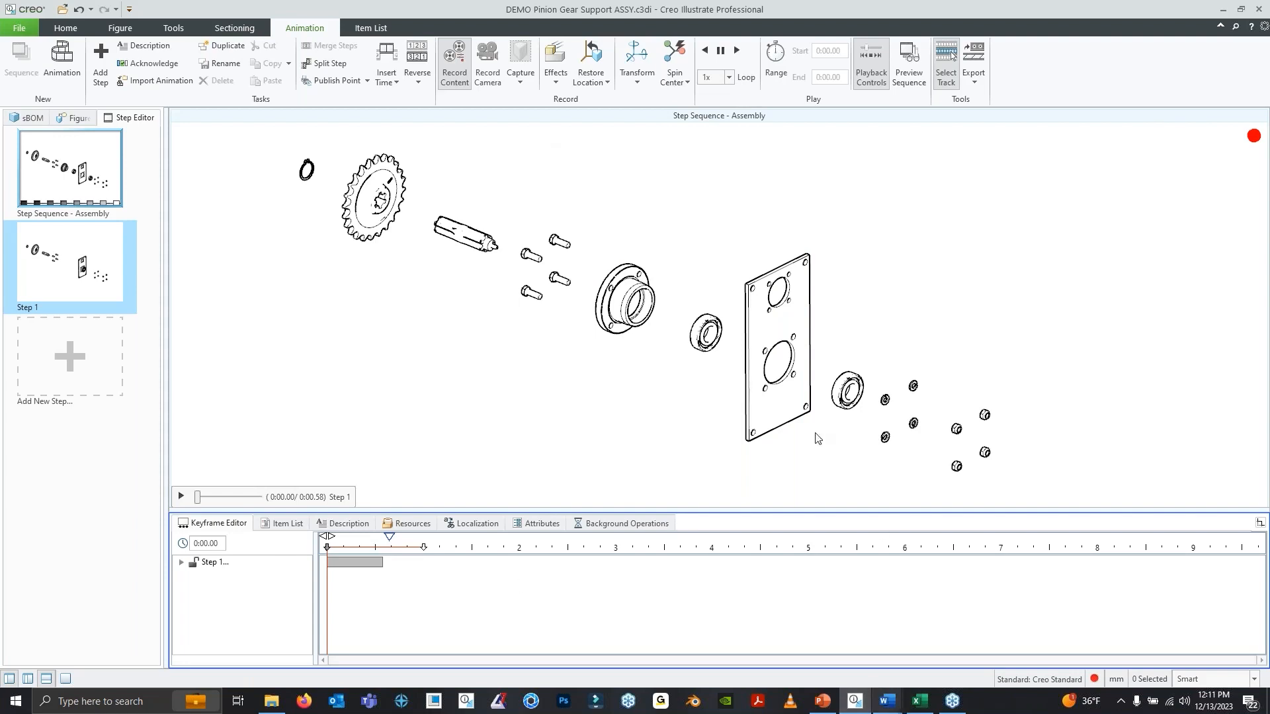
{"action": "left_click", "coordinate": [374, 311]}
{"action": "mouse_move", "coordinate": [711, 276]}
{"action": "middle_mouse_down", "text": "shift"}
{"action": "mouse_move", "coordinate": [709, 287]}
{"action": "mouse_move", "coordinate": [723, 282]}
{"action": "middle_mouse_up", "text": "shift"}
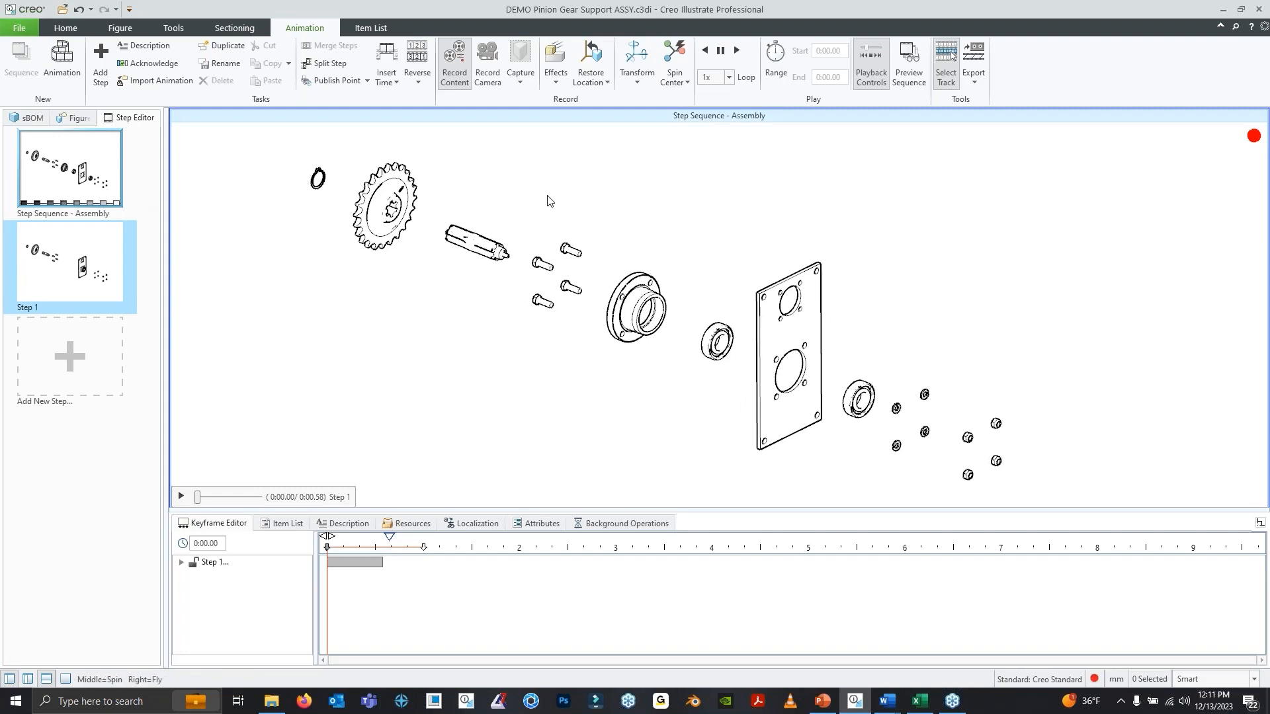
Show the illustration's figures, inspect the DEMO folder inside Published Renders in File Explorer, and return to Creo Illustrate
{"action": "left_click", "coordinate": [78, 118]}
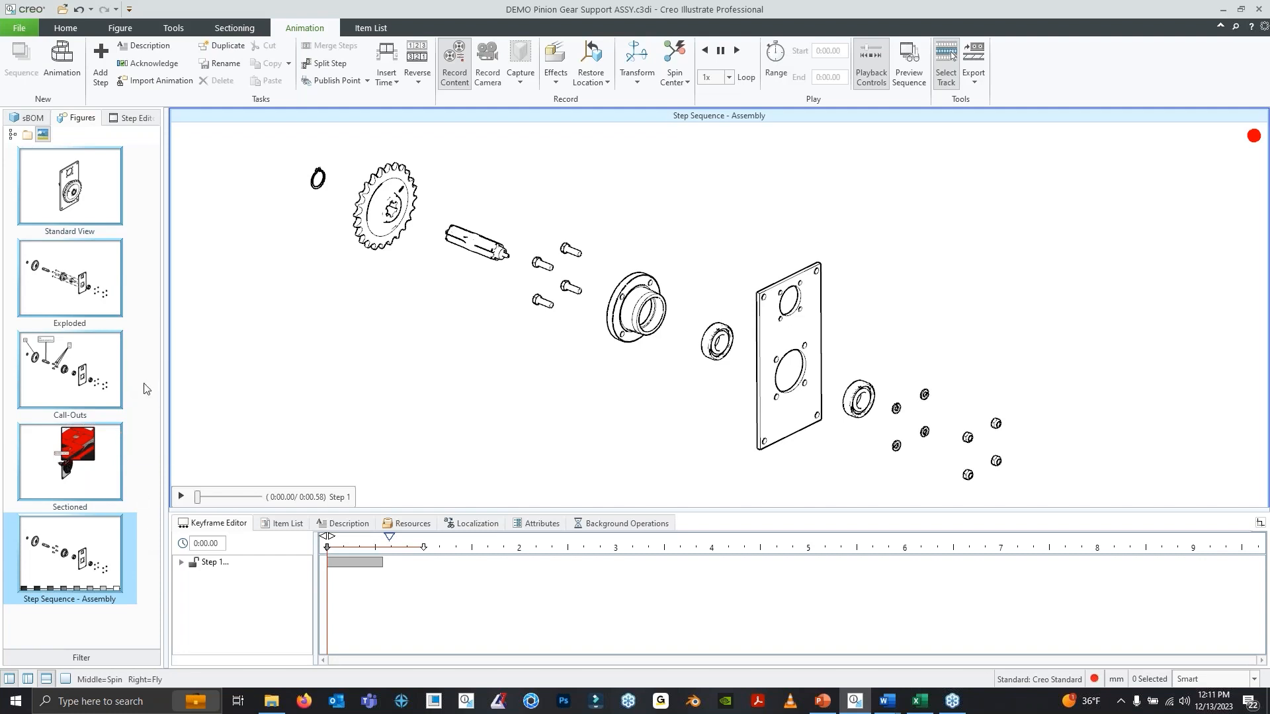
{"action": "left_click", "coordinate": [75, 29]}
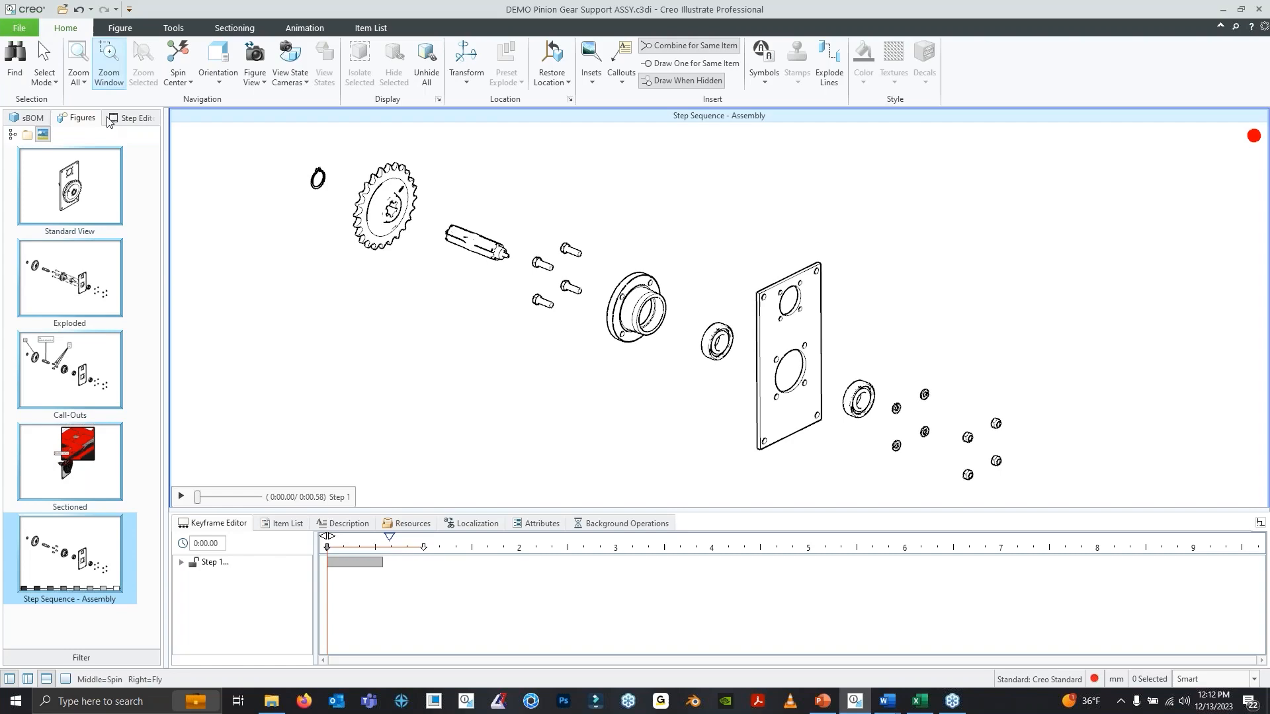
{"action": "left_click", "coordinate": [271, 706]}
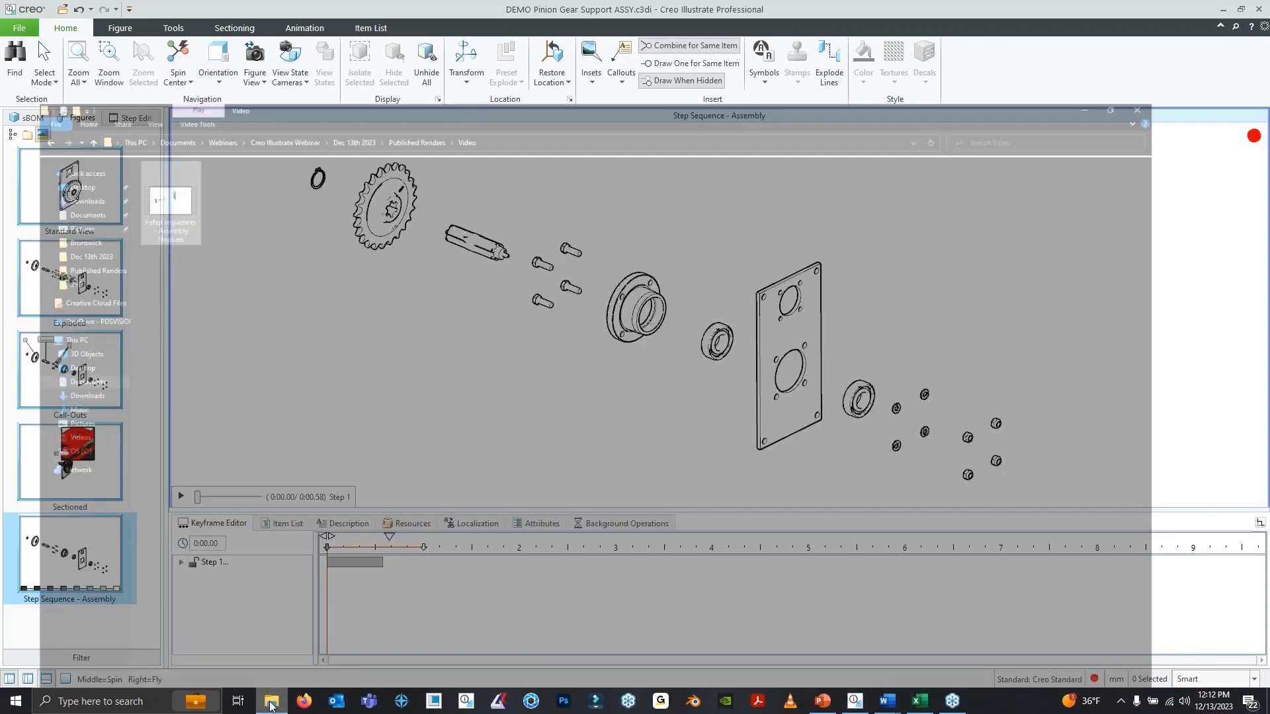
{"action": "left_click", "coordinate": [406, 44]}
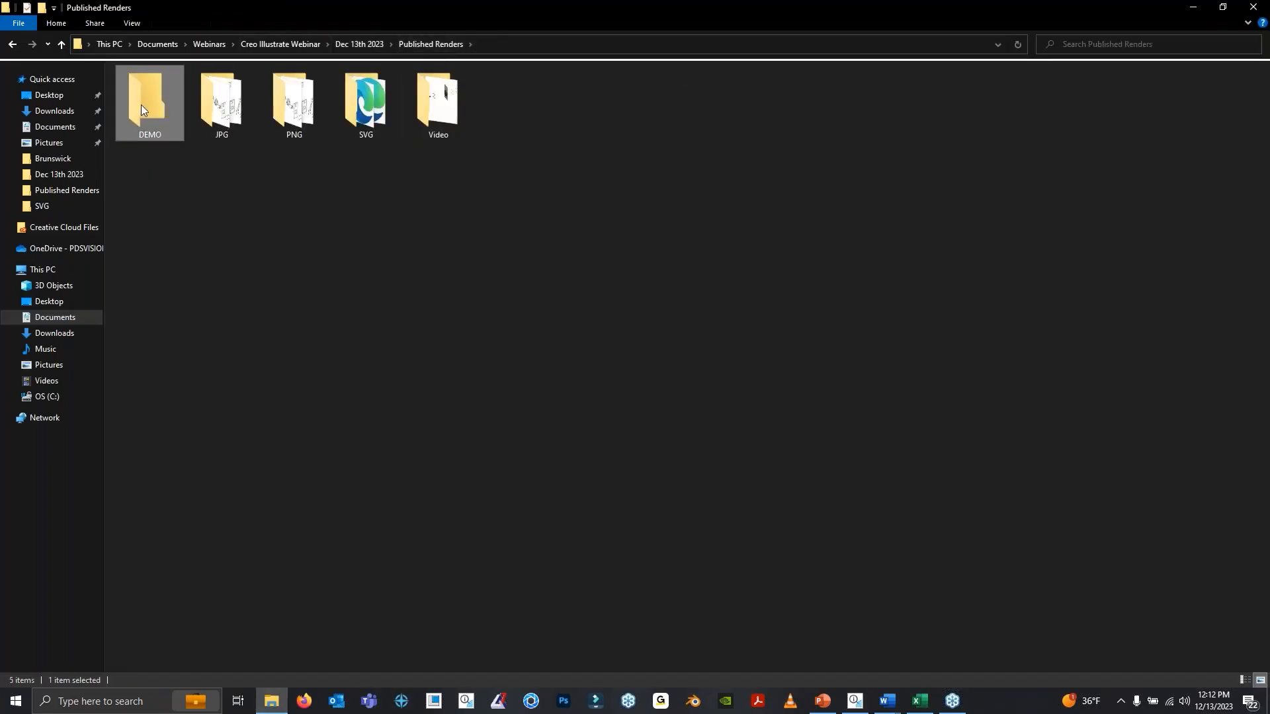
{"action": "double_click", "coordinate": [141, 104]}
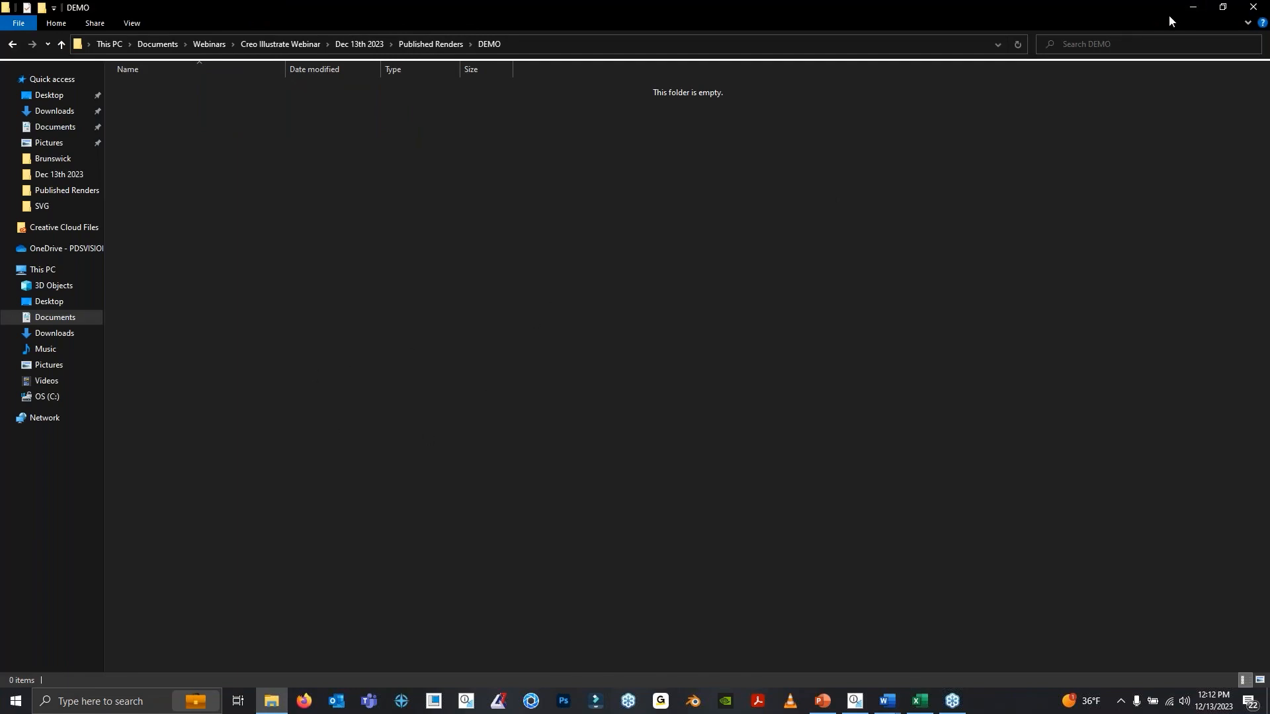
{"action": "left_click", "coordinate": [1191, 8]}
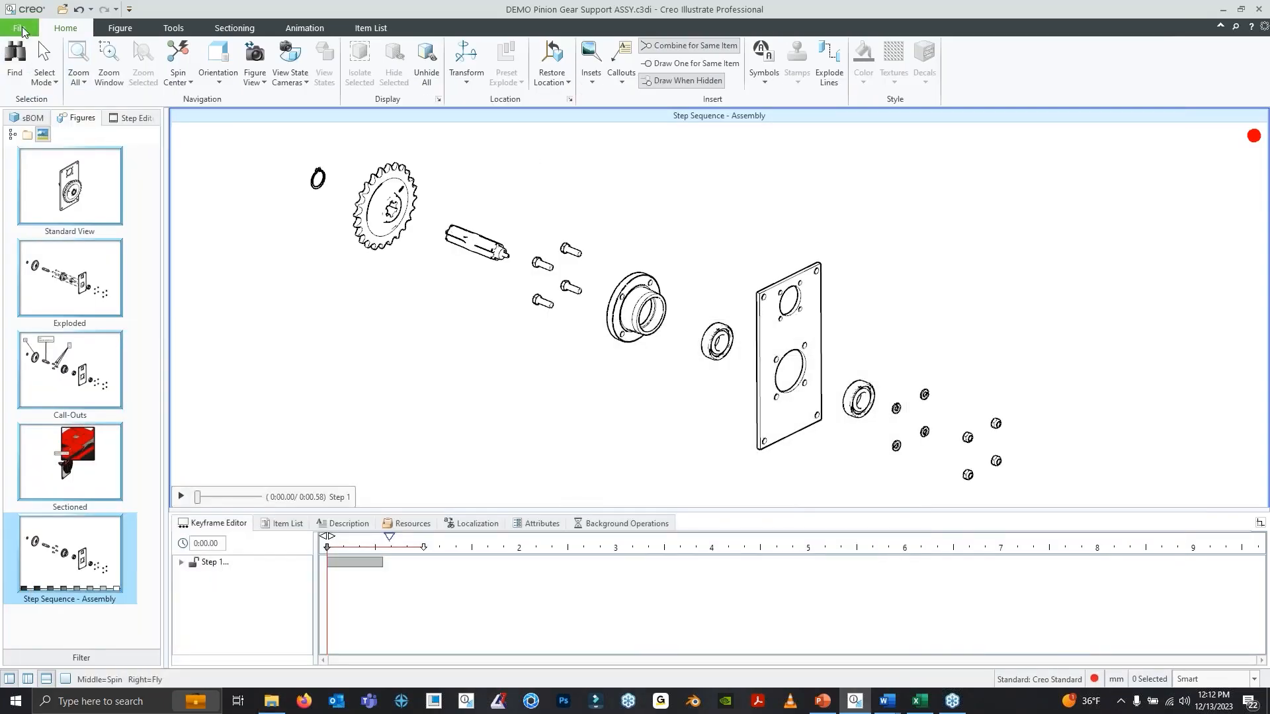
{"action": "left_click", "coordinate": [33, 25]}
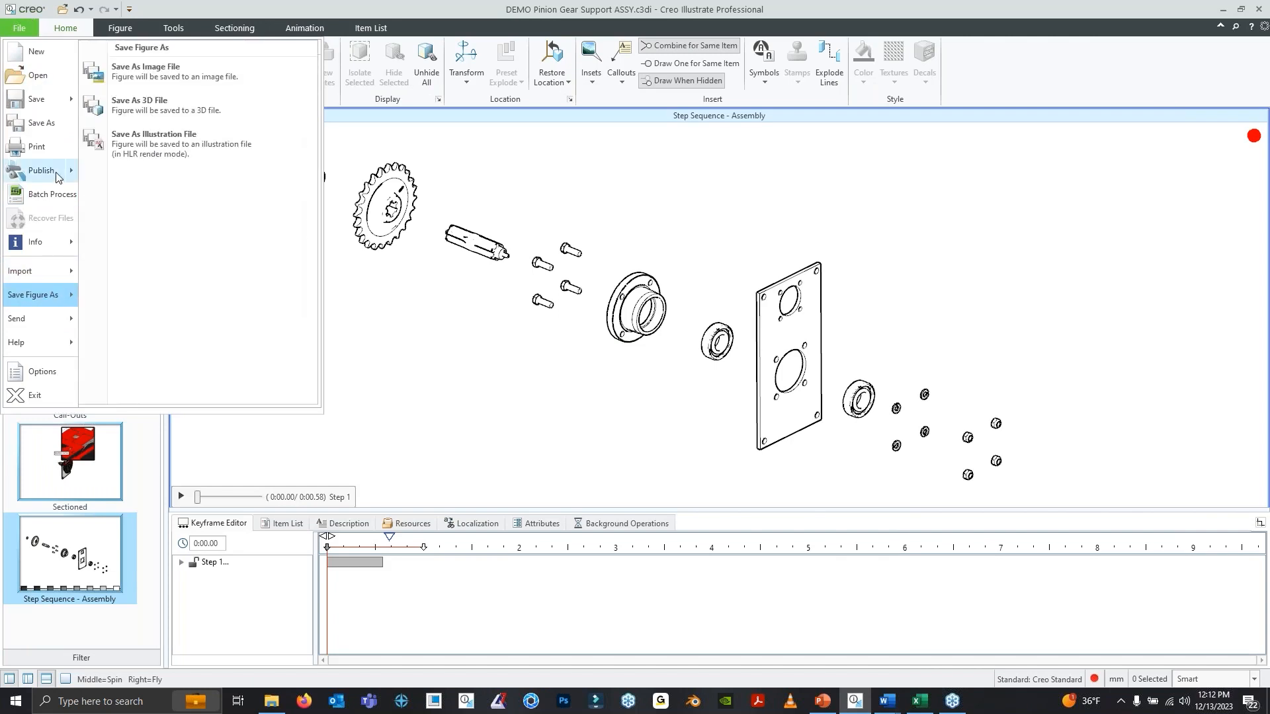
{"action": "mouse_move", "coordinate": [58, 176]}
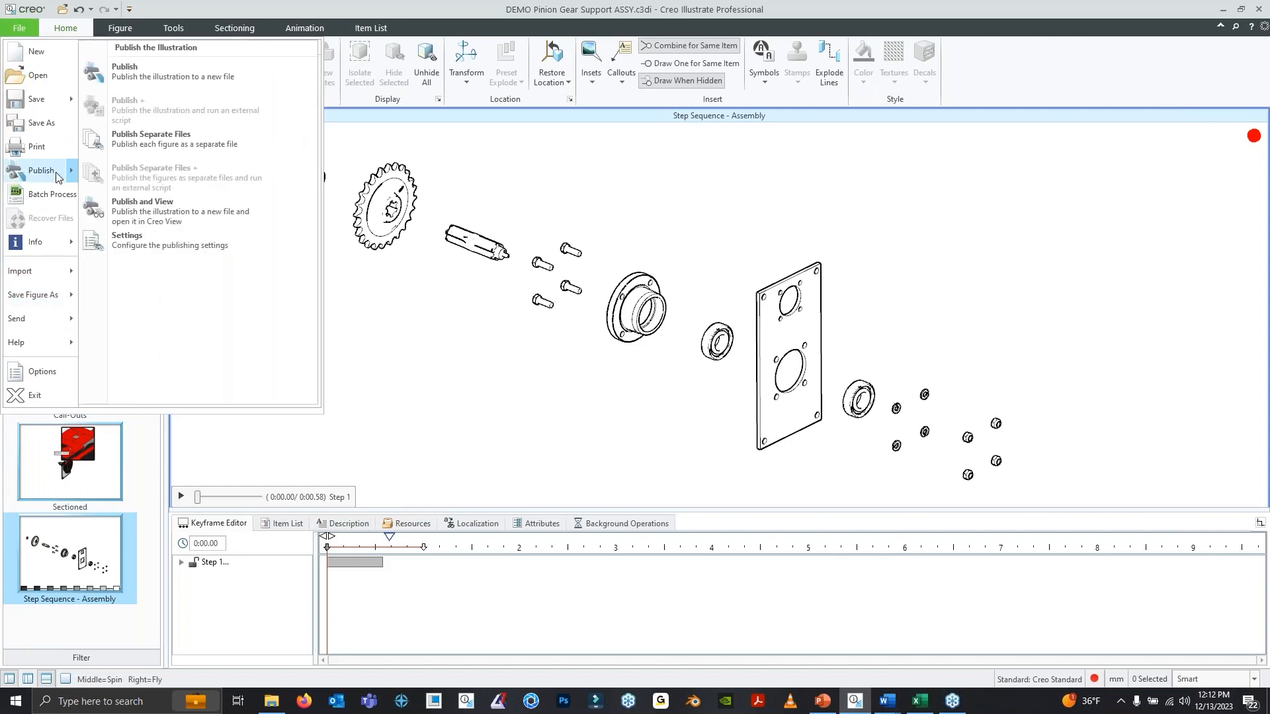
{"action": "left_click", "coordinate": [200, 144]}
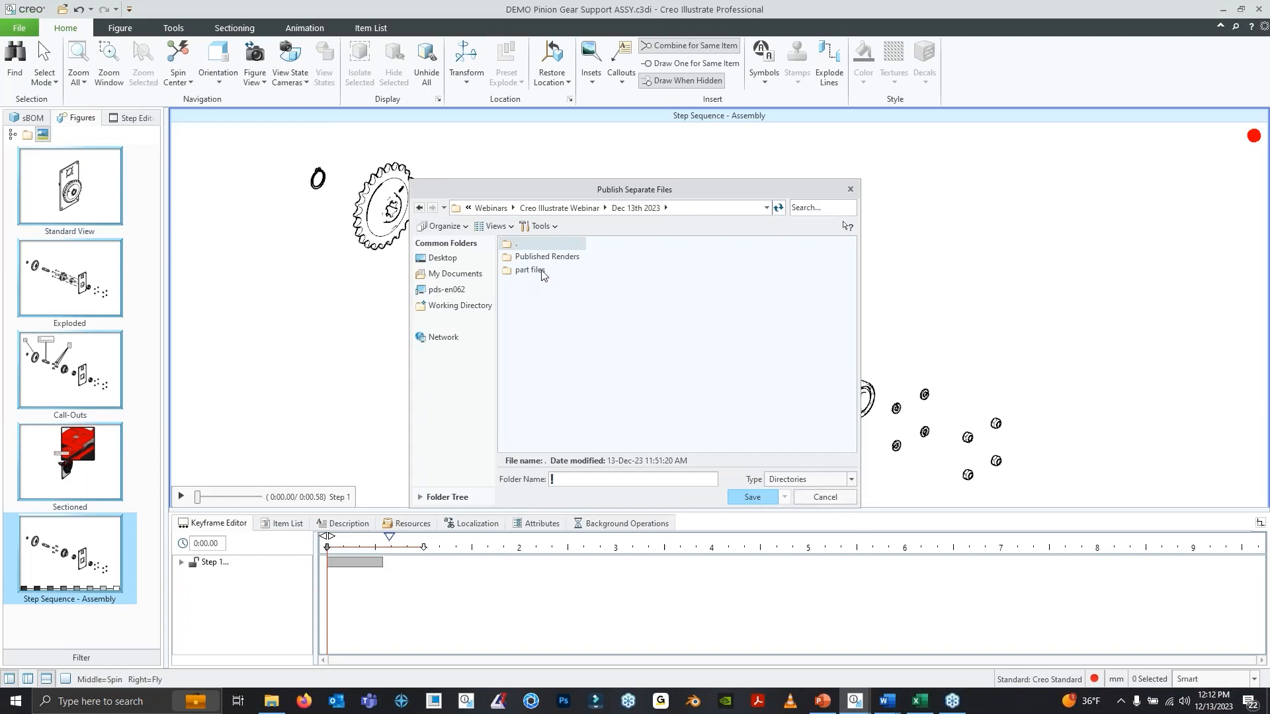
{"action": "left_click", "coordinate": [825, 497]}
Open the publish settings for the illustration and bring up the publish options for its 3D figures
{"action": "left_click", "coordinate": [19, 28]}
{"action": "mouse_move", "coordinate": [41, 170]}
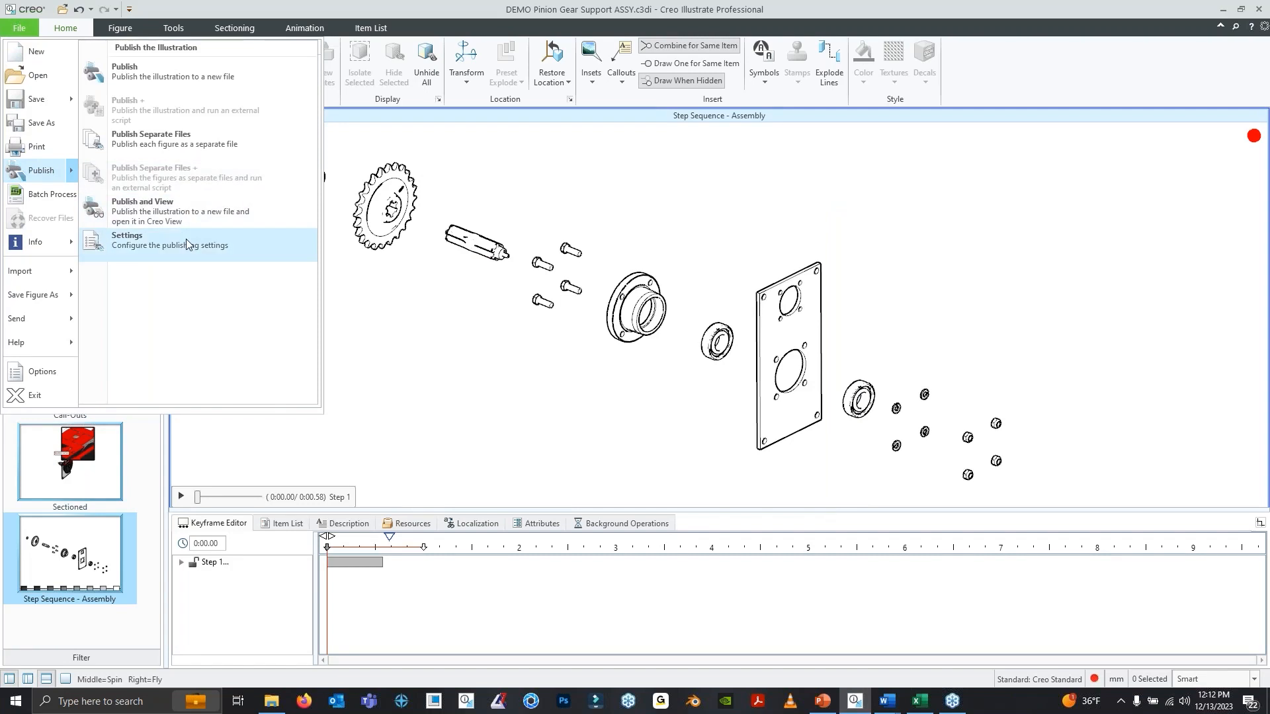
{"action": "left_click", "coordinate": [187, 242]}
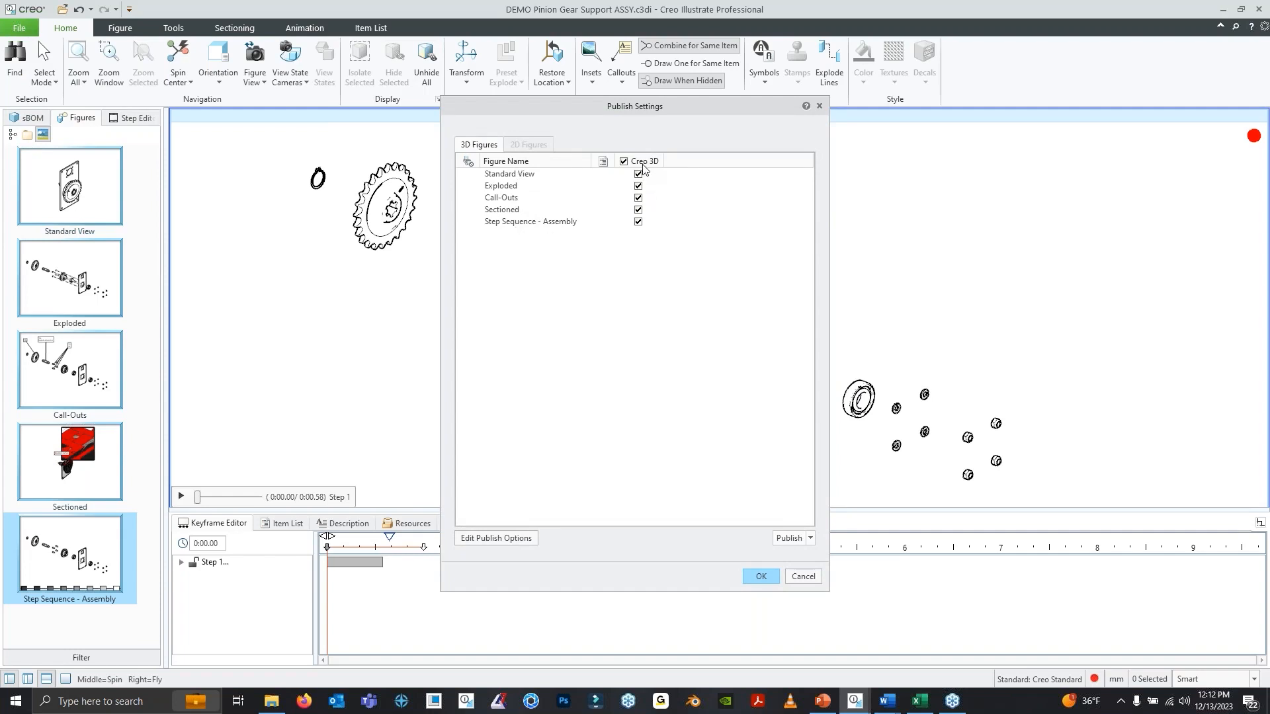
{"action": "left_click_drag", "start_coordinate": [532, 107], "coordinate": [514, 104]}
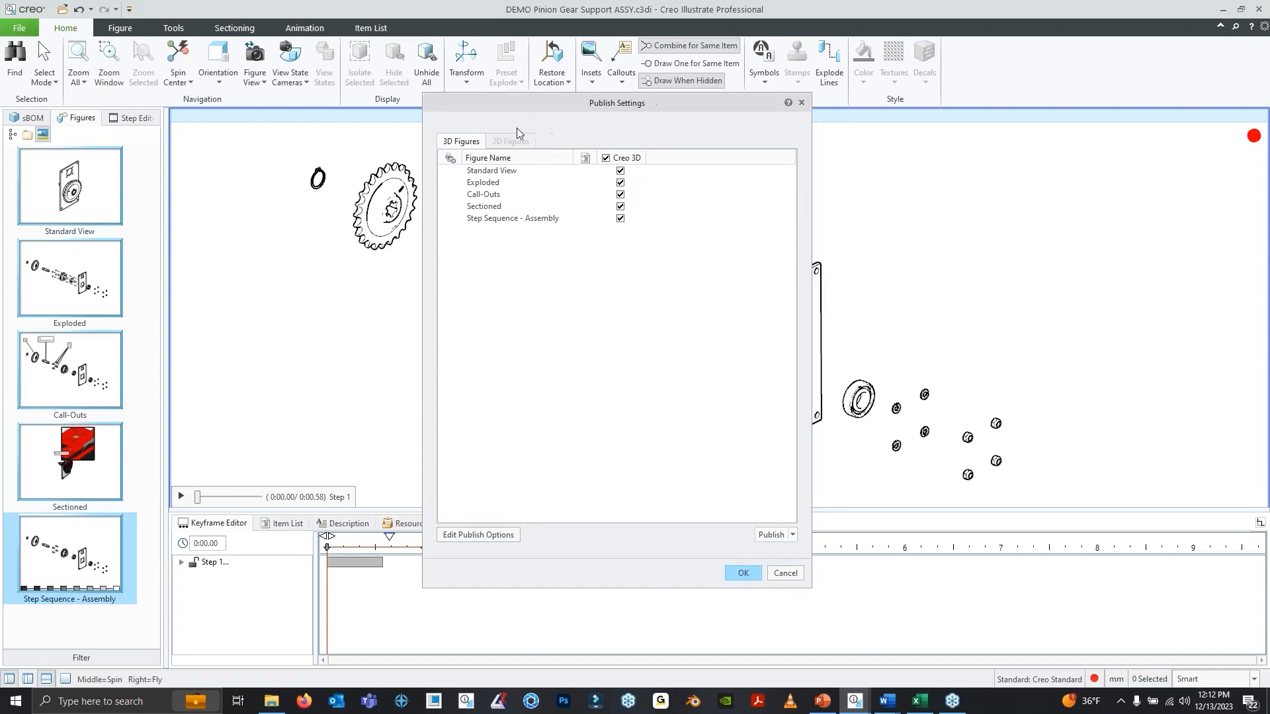
{"action": "left_click", "coordinate": [487, 534]}
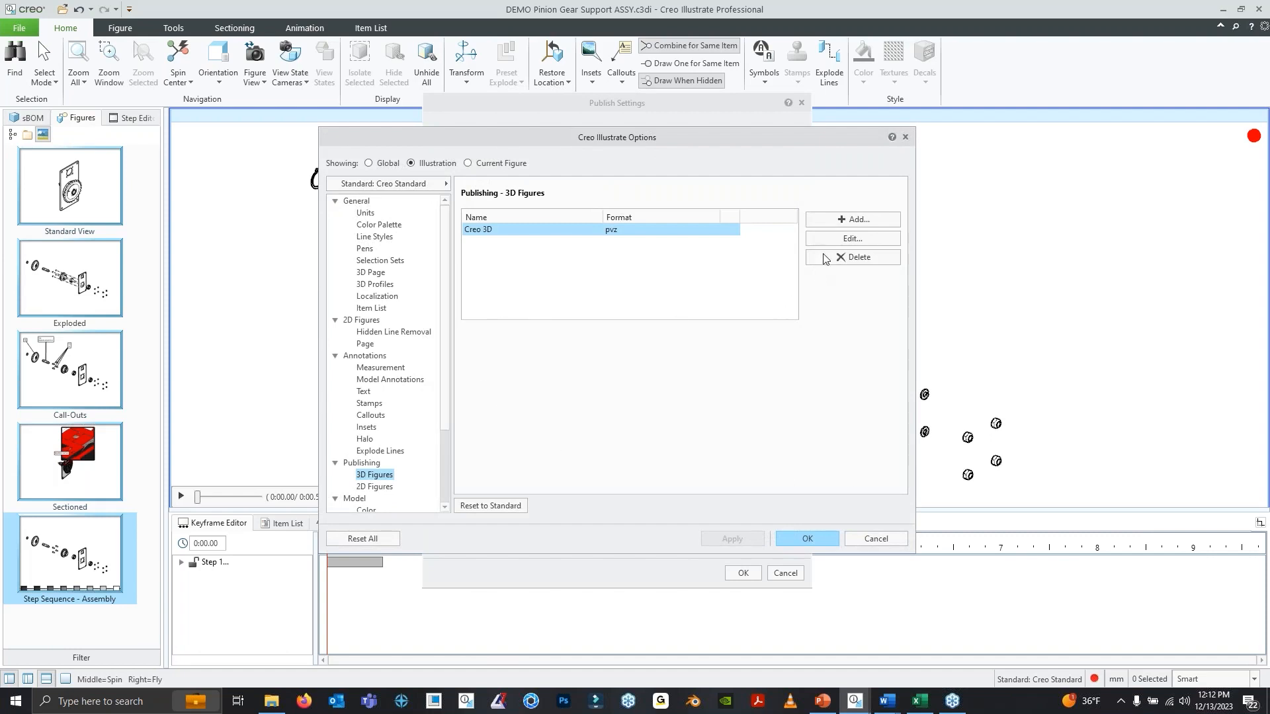
Add a 2D Illustration publish option named "Vector" with the SVG format for the 3D figures
{"action": "left_click", "coordinate": [833, 223]}
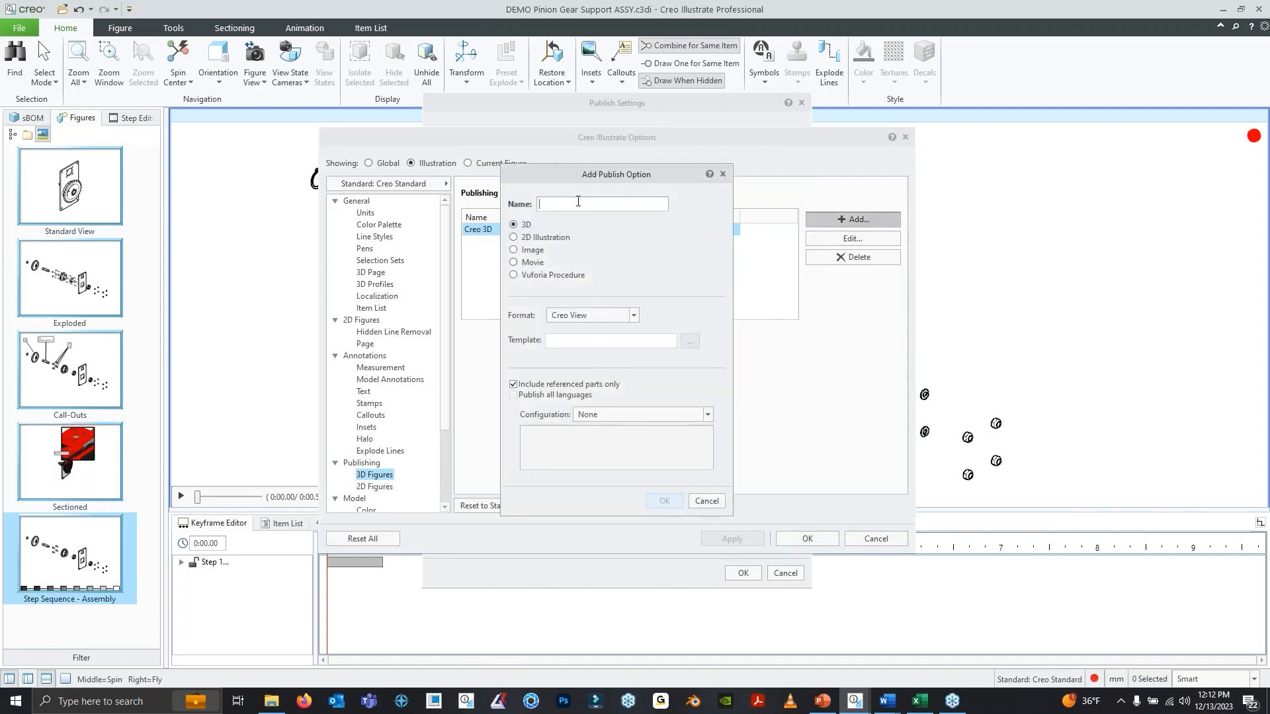
{"action": "left_click", "coordinate": [578, 201]}
{"action": "type", "text": "Vector"}
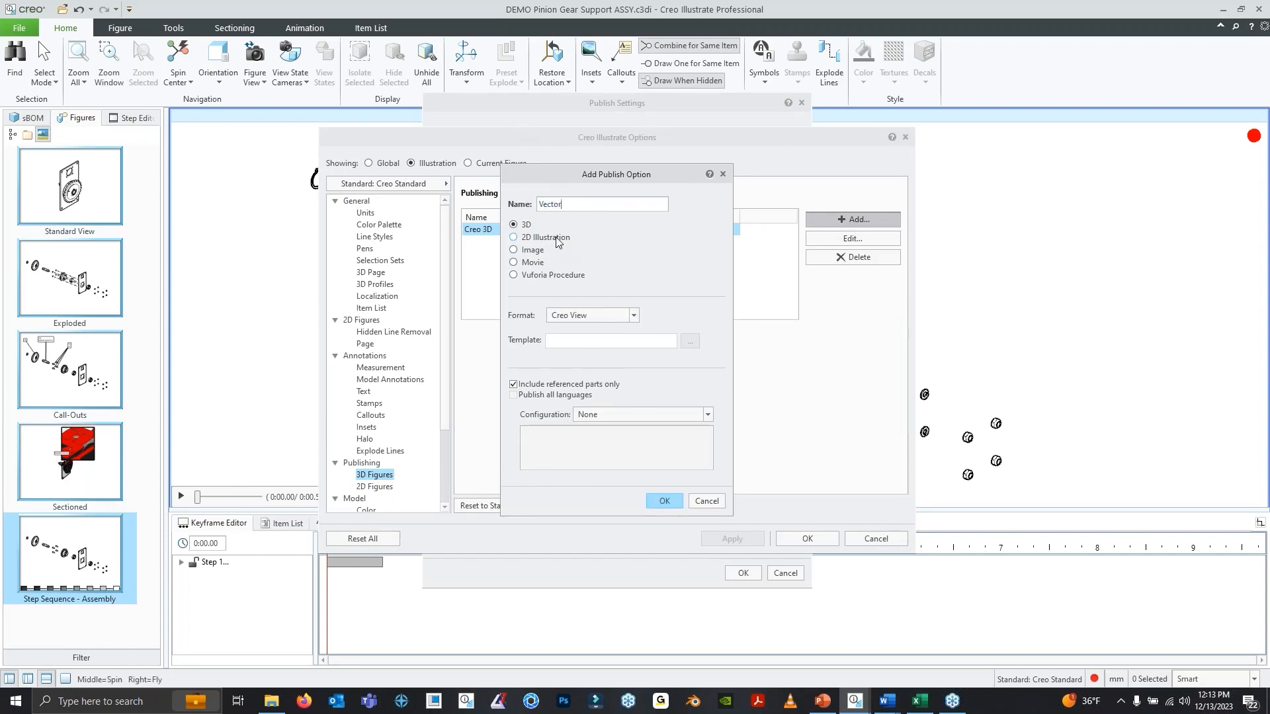
{"action": "left_click", "coordinate": [514, 237]}
{"action": "left_click", "coordinate": [631, 316]}
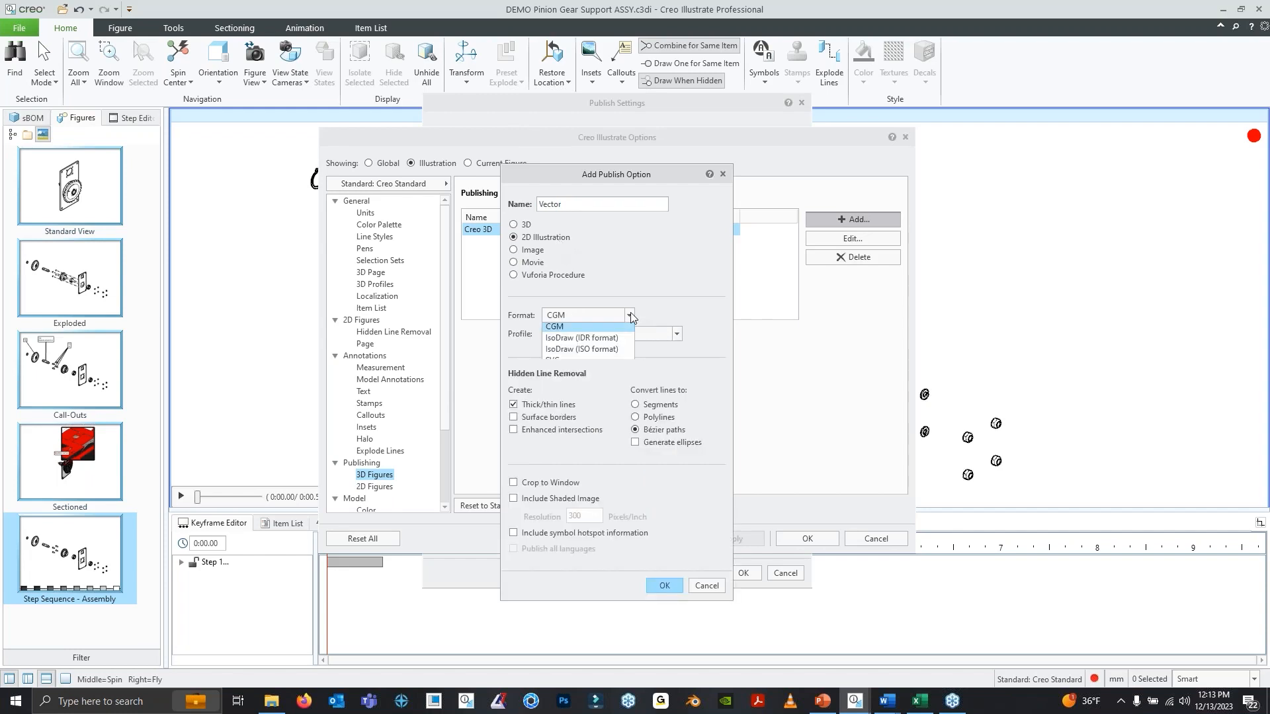
{"action": "left_click", "coordinate": [596, 357]}
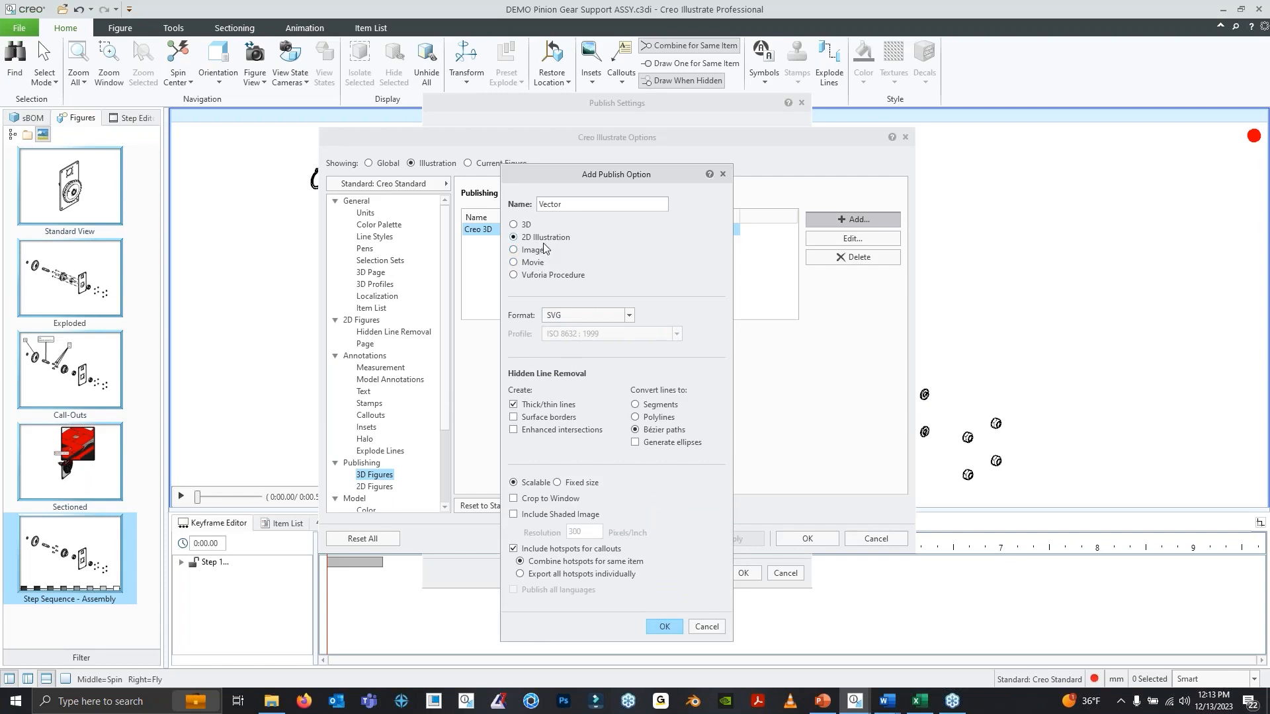
{"action": "left_click", "coordinate": [629, 315]}
{"action": "left_click", "coordinate": [609, 364]}
{"action": "left_click", "coordinate": [656, 628]}
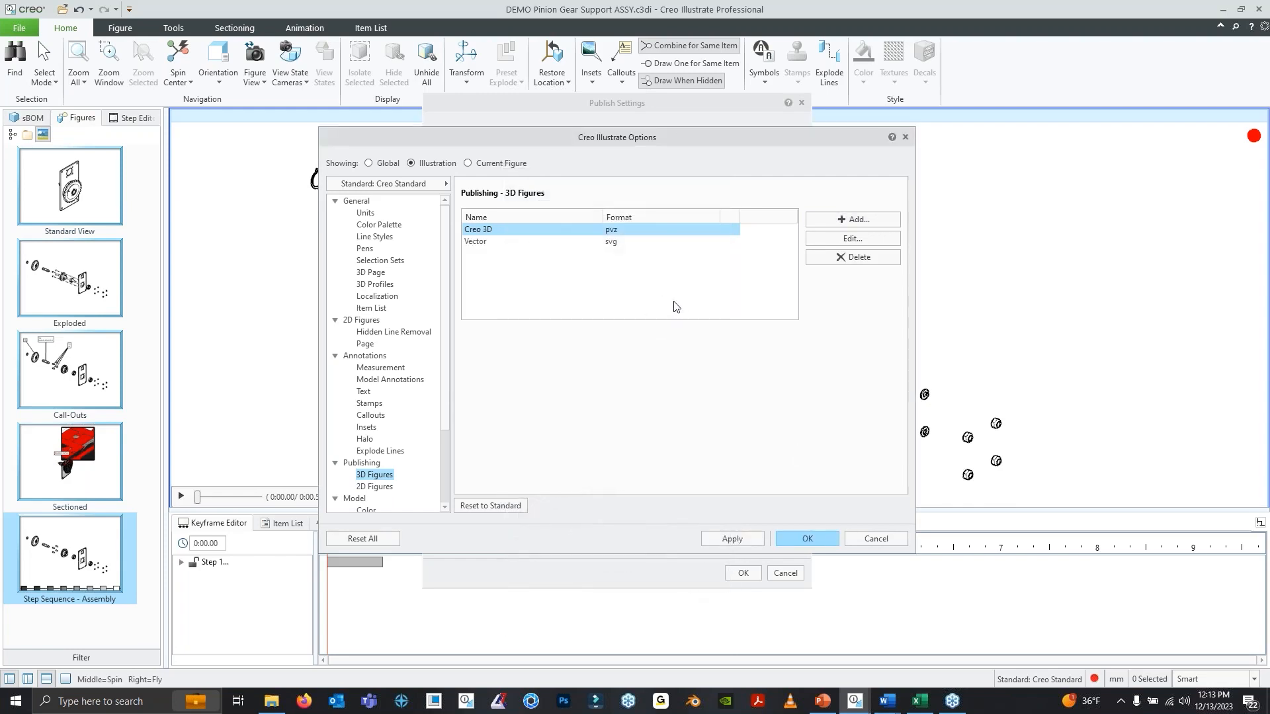
Add an Image publish option named "PNG" with the PNG format for the 3D figures
{"action": "left_click", "coordinate": [843, 221]}
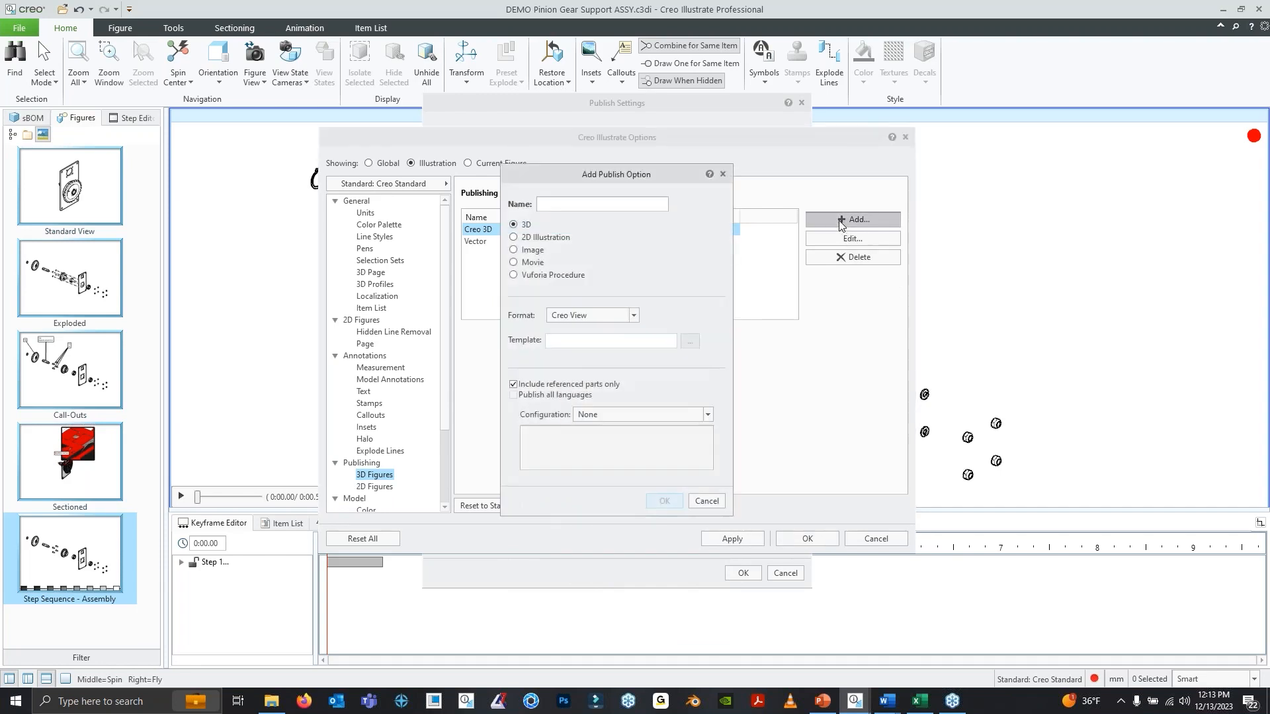
{"action": "left_click", "coordinate": [537, 252]}
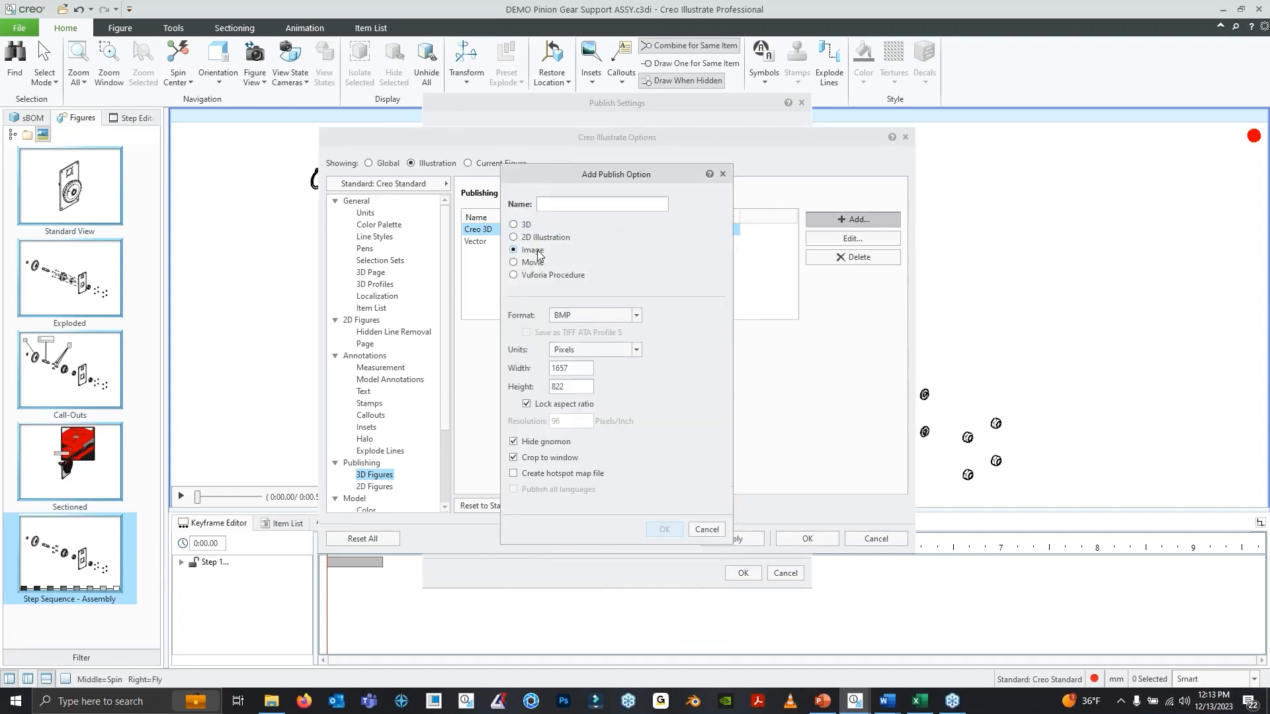
{"action": "left_click", "coordinate": [575, 200]}
{"action": "type", "text": "PNG"}
{"action": "left_click", "coordinate": [636, 350]}
{"action": "left_click", "coordinate": [688, 364]}
{"action": "left_click", "coordinate": [636, 316]}
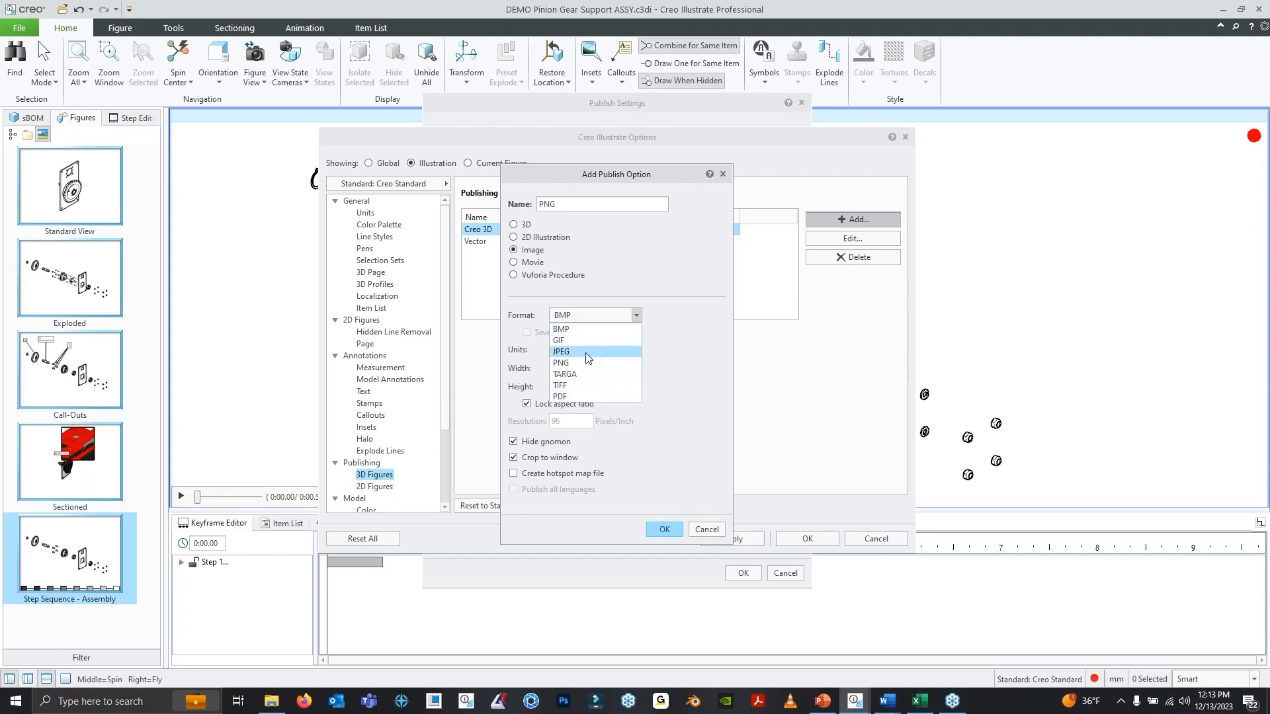
{"action": "left_click", "coordinate": [628, 362]}
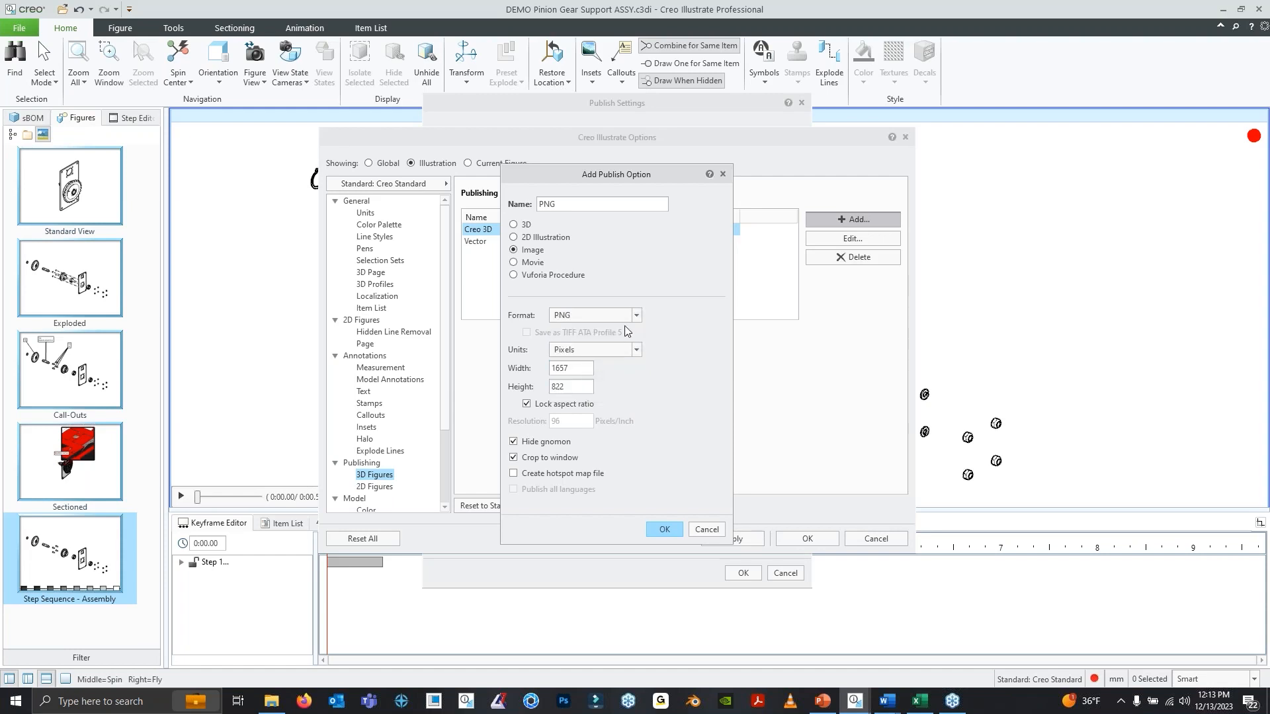
{"action": "left_click", "coordinate": [656, 529]}
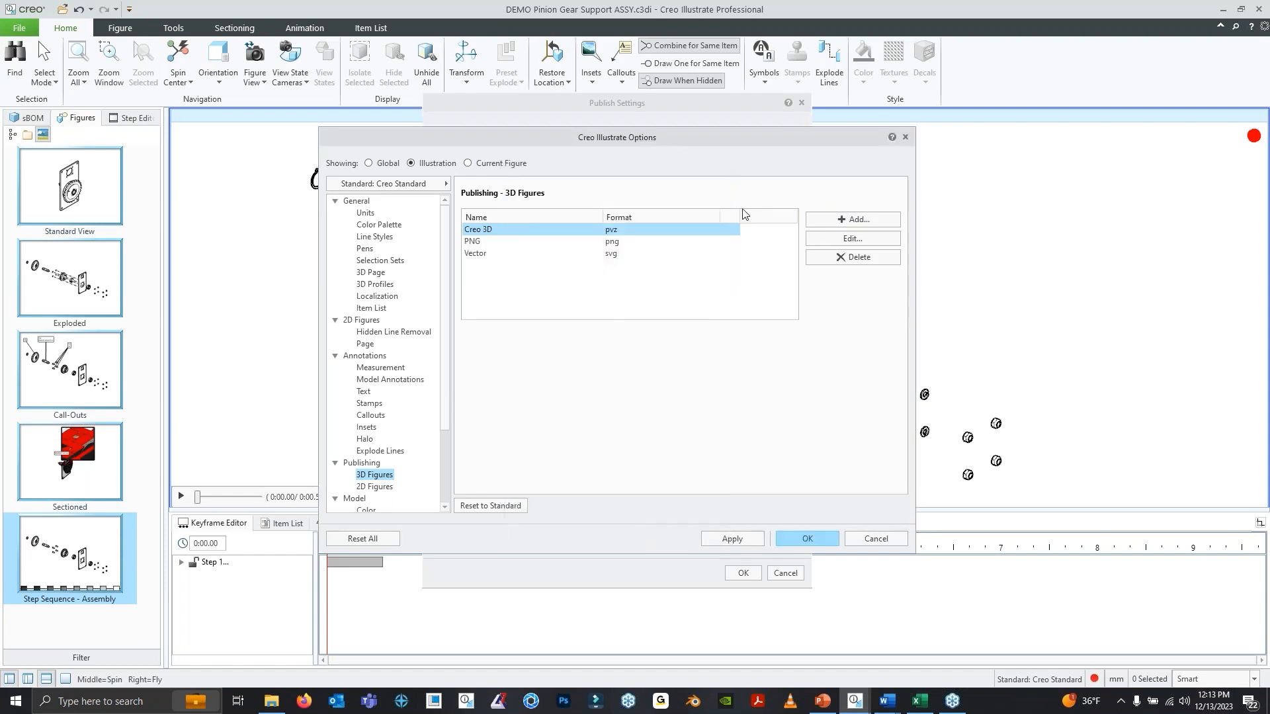
Add an MP4 Movie publish option named "Assembly Video" with H264 Encoder MFT VBR, High quality and 3.0 seconds padding at the end of each step
{"action": "left_click", "coordinate": [833, 221]}
{"action": "left_click", "coordinate": [514, 263]}
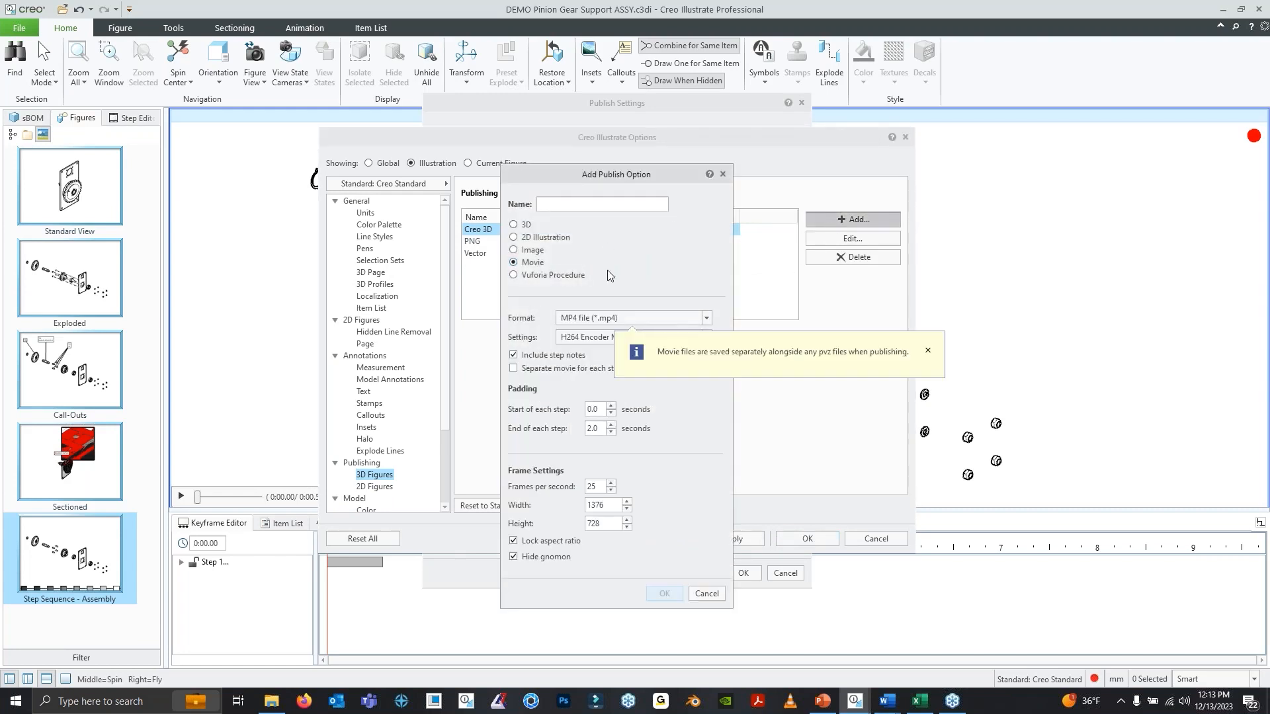
{"action": "left_click", "coordinate": [602, 203]}
{"action": "type", "text": "Assembly Video"}
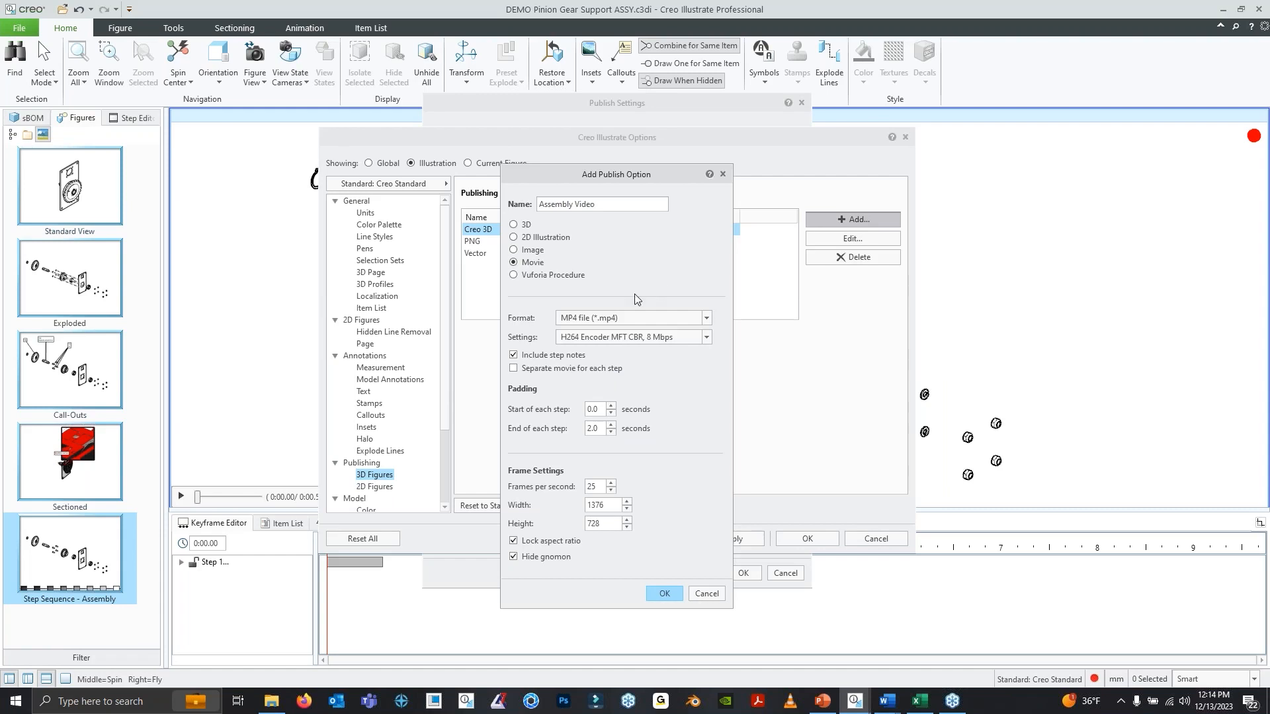
{"action": "double_click", "coordinate": [600, 430]}
{"action": "type", "text": "3.0"}
{"action": "left_click", "coordinate": [705, 339]}
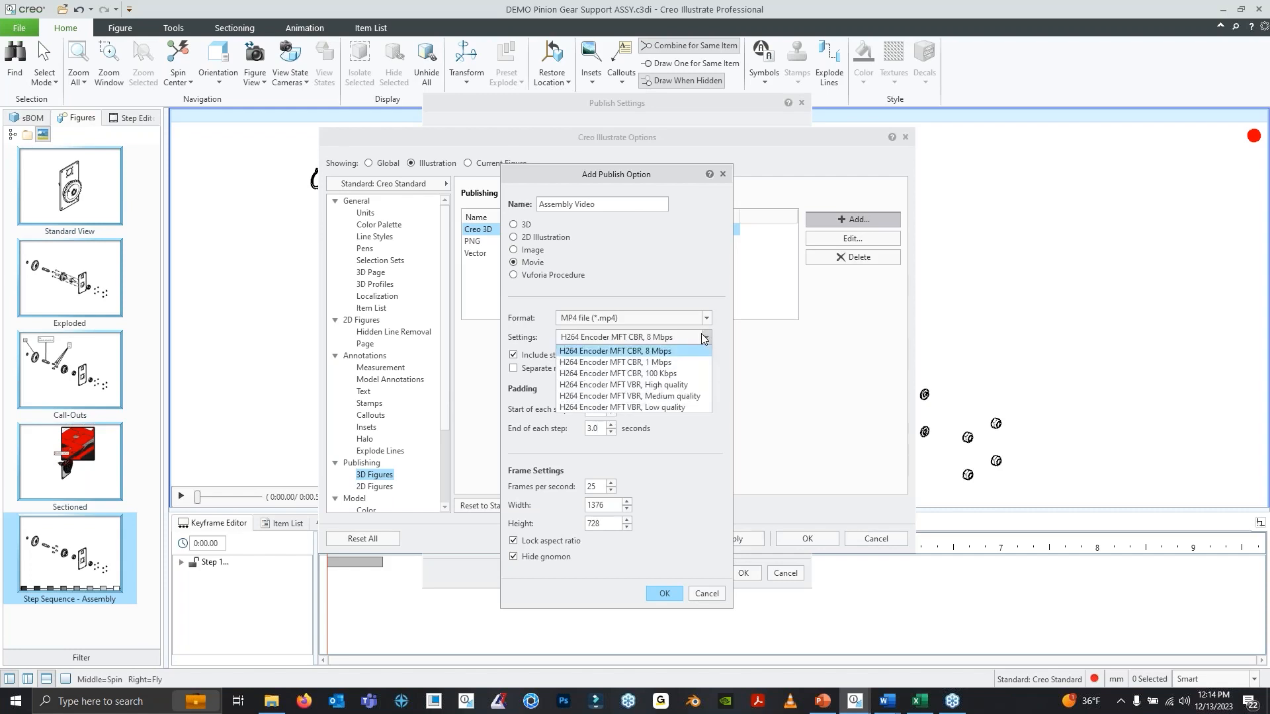
{"action": "left_click", "coordinate": [679, 386]}
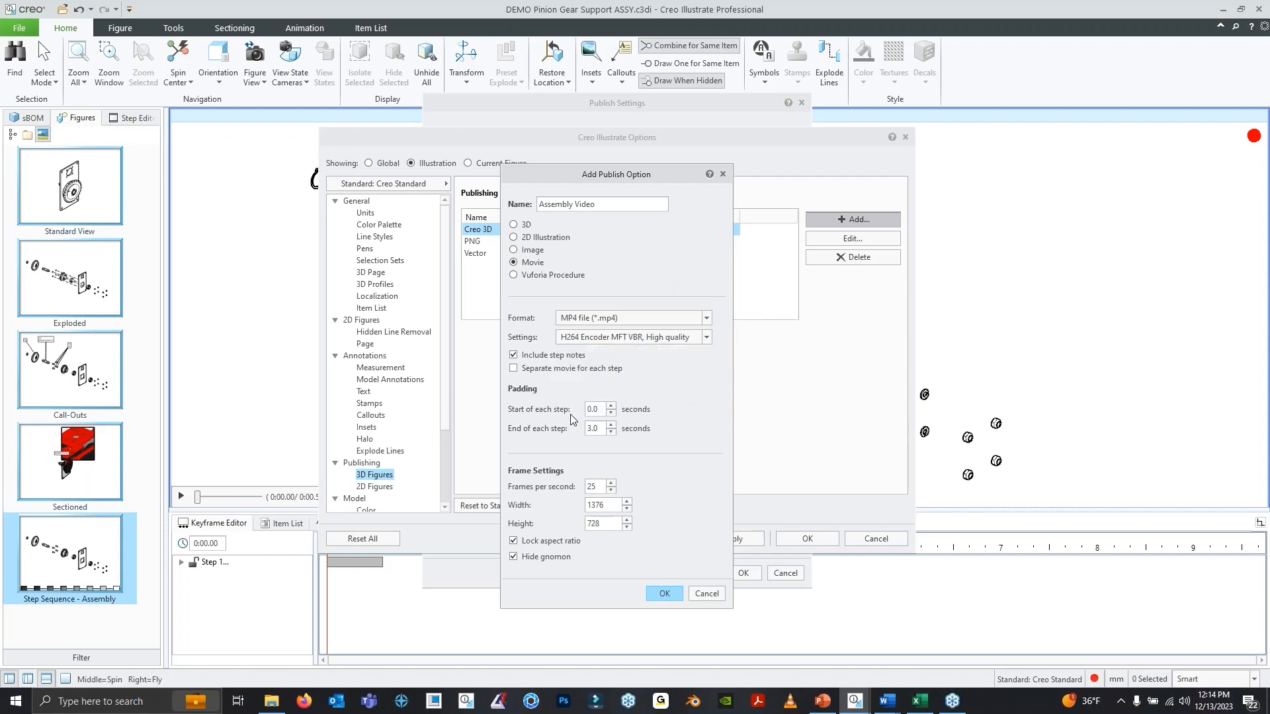
{"action": "left_click", "coordinate": [655, 595]}
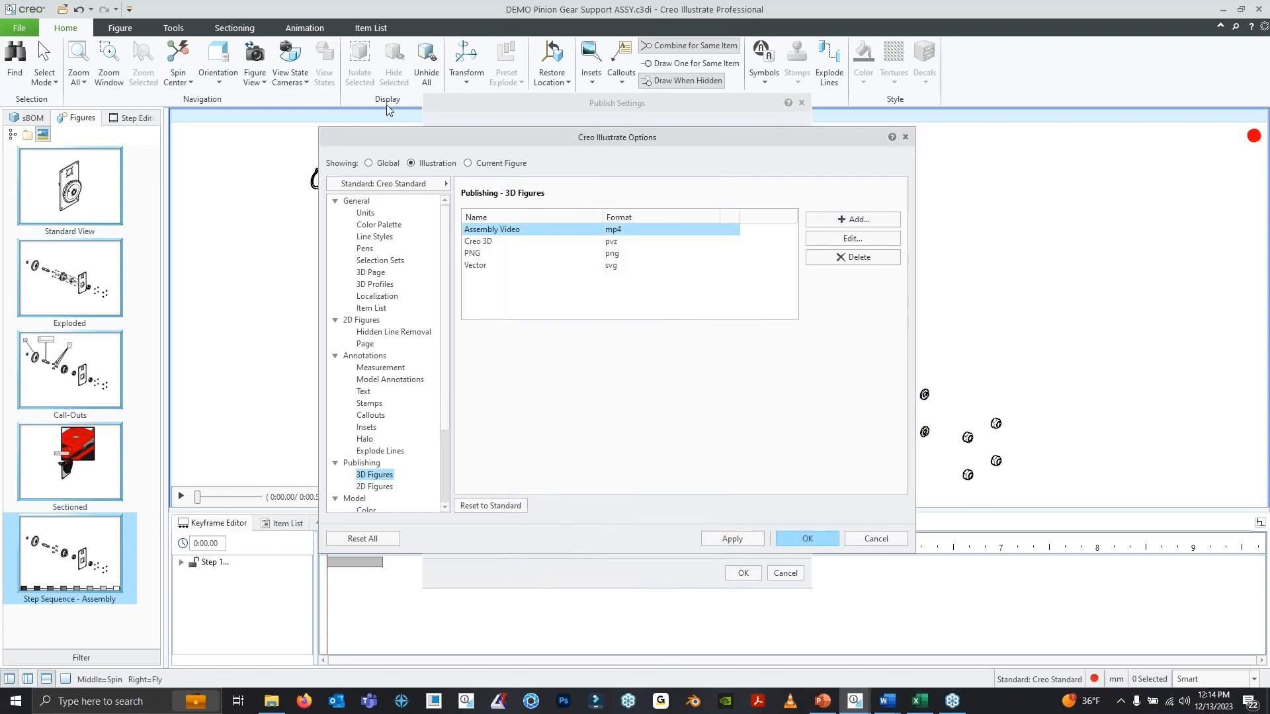
Apply the added publish options to the illustration and return to the publish settings
{"action": "left_click_drag", "start_coordinate": [456, 138], "coordinate": [390, 118]}
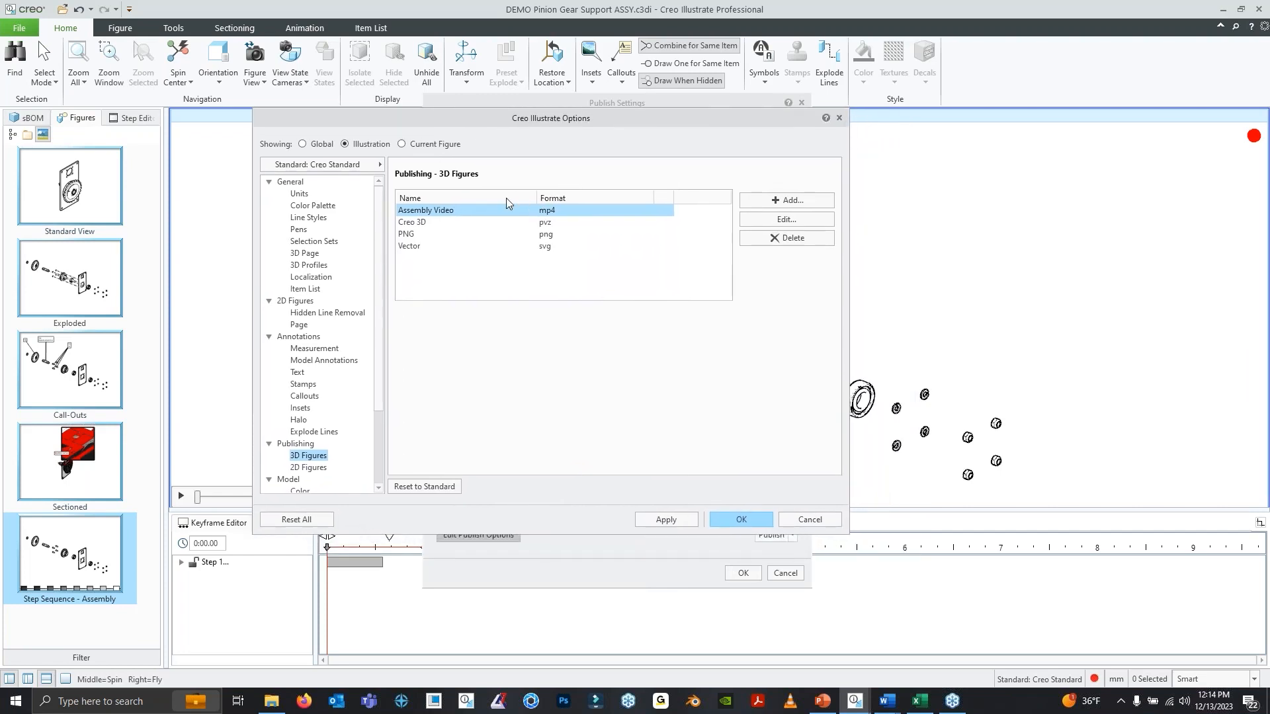
{"action": "left_click", "coordinate": [415, 225]}
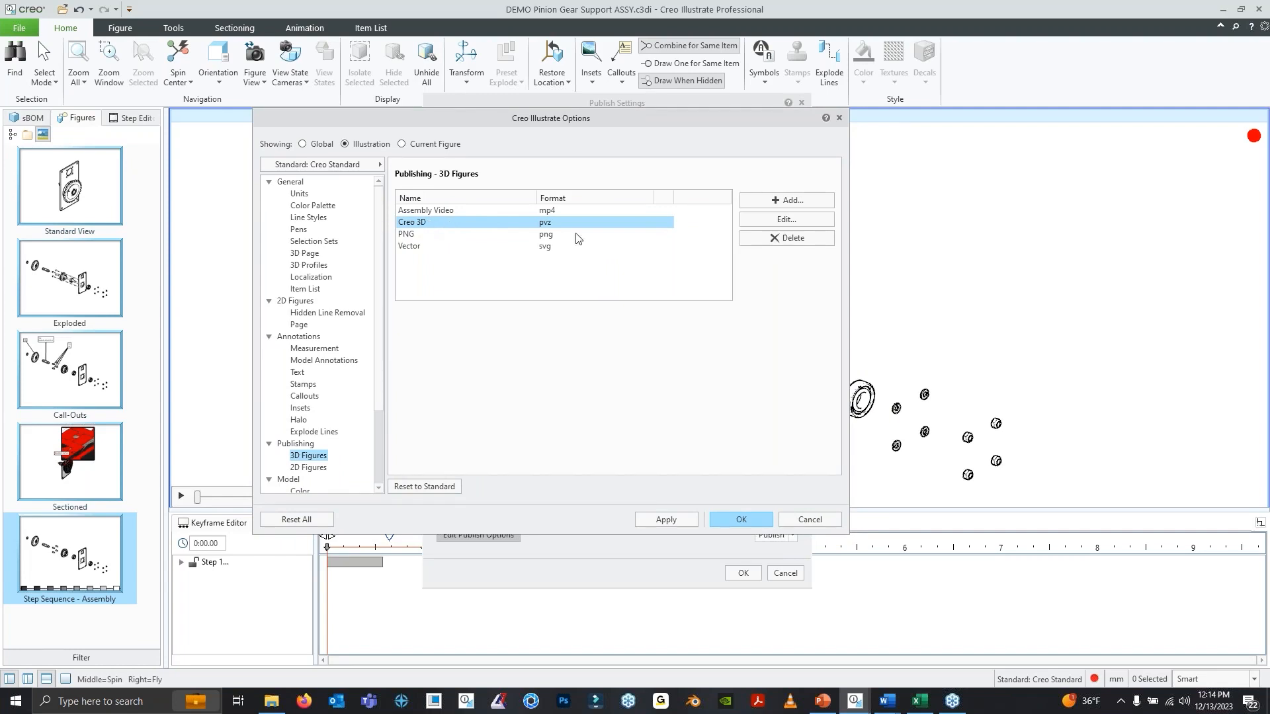
{"action": "left_click", "coordinate": [665, 520]}
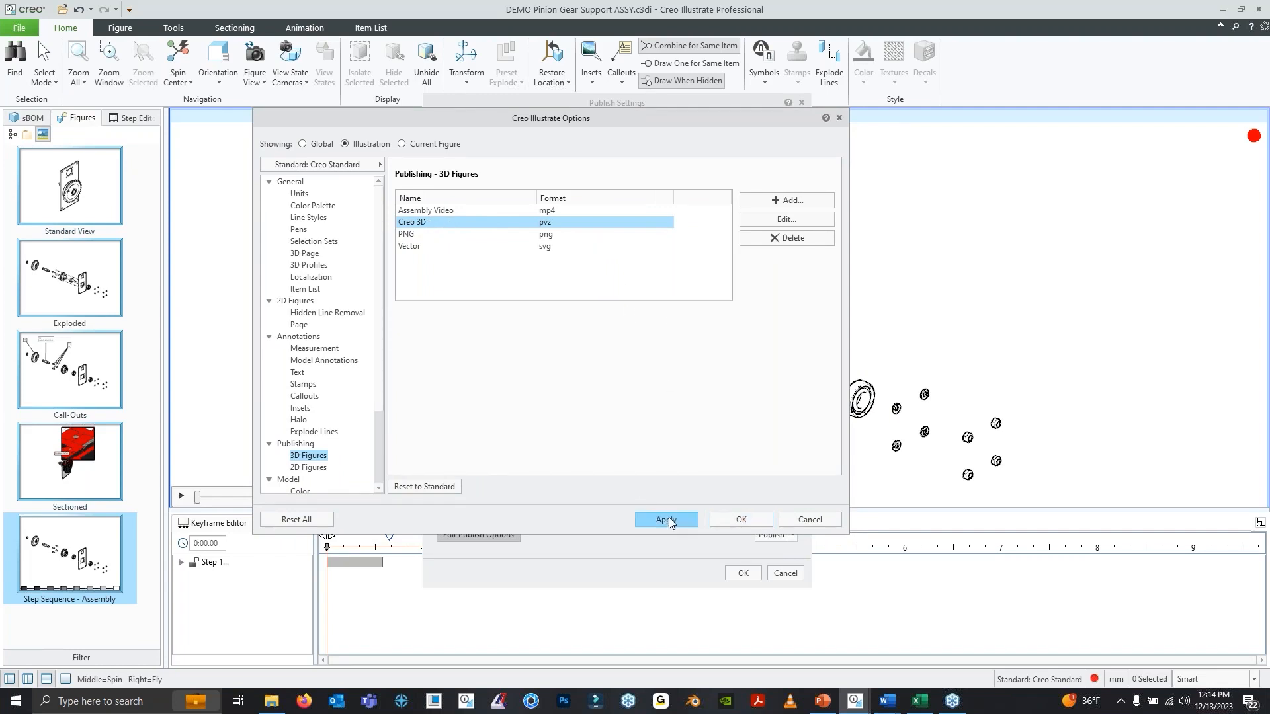
{"action": "left_click", "coordinate": [724, 522]}
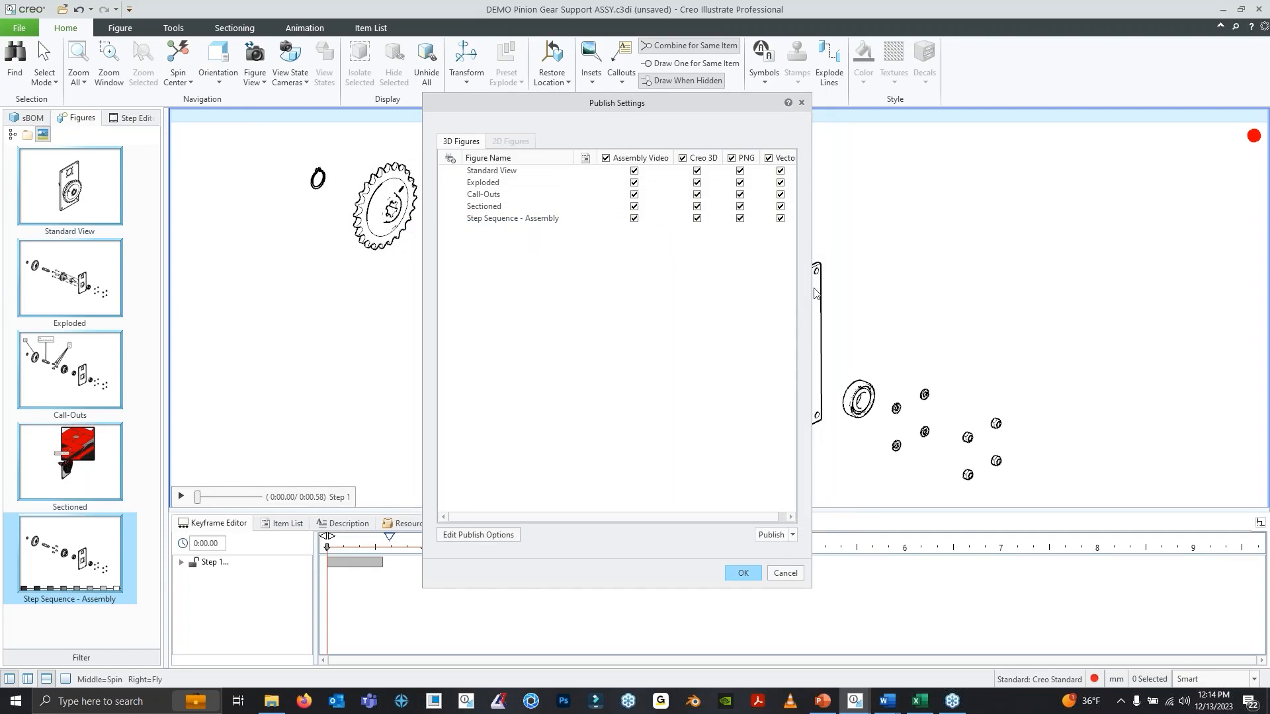
Delete the Creo 3D option from the publish options of the 3D figures
{"action": "left_click_drag", "start_coordinate": [815, 293], "coordinate": [934, 293]}
{"action": "left_click_drag", "start_coordinate": [734, 106], "coordinate": [588, 117]}
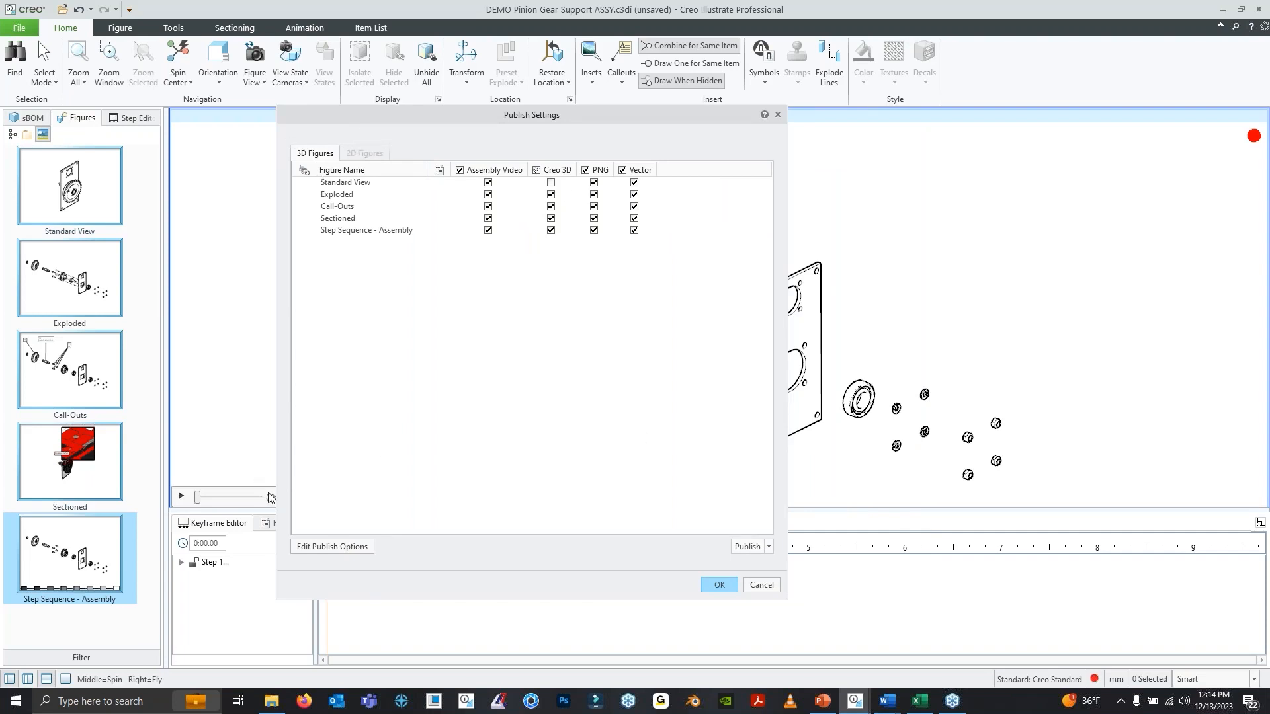
{"action": "left_click", "coordinate": [311, 550]}
{"action": "left_click", "coordinate": [408, 253]}
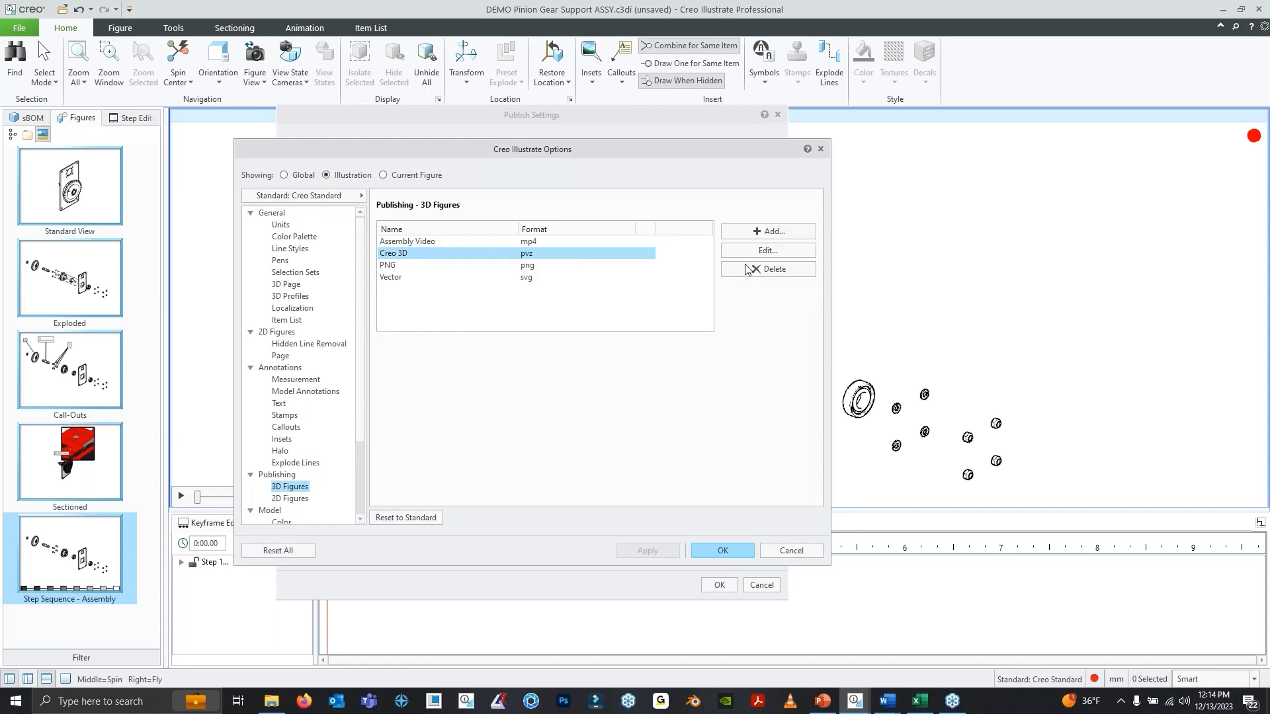
{"action": "left_click", "coordinate": [770, 269]}
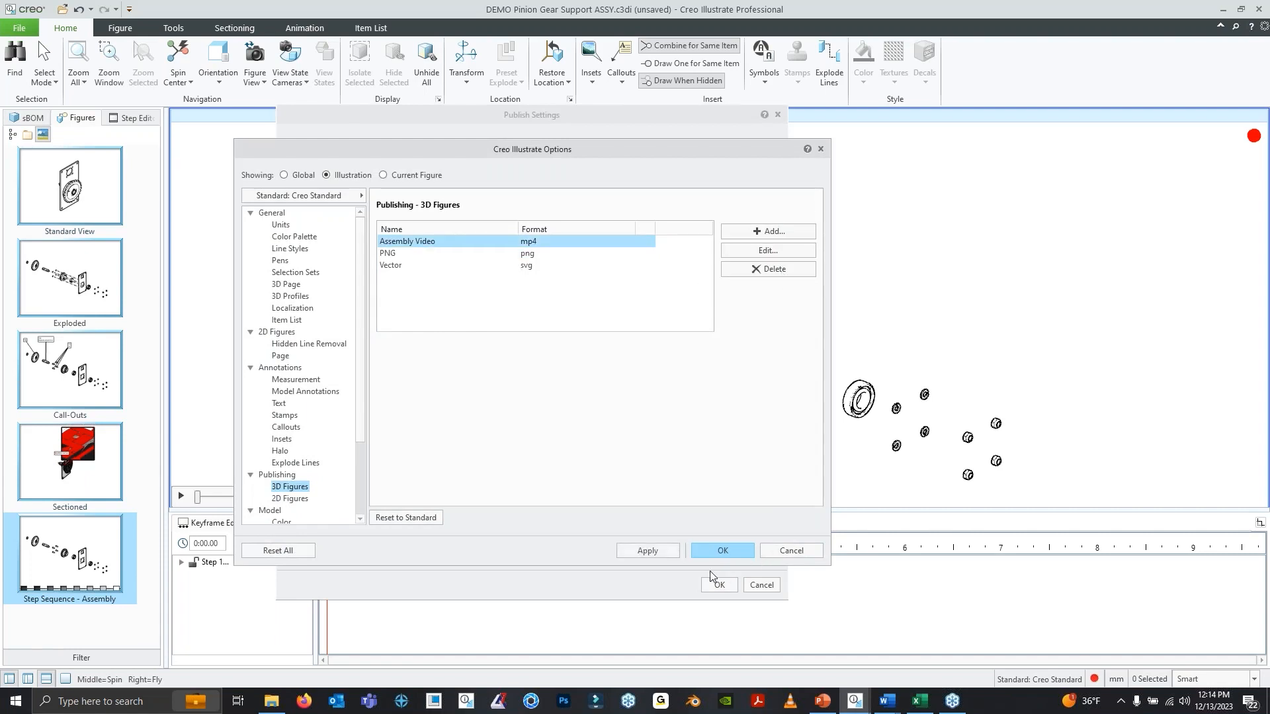
{"action": "left_click", "coordinate": [719, 555]}
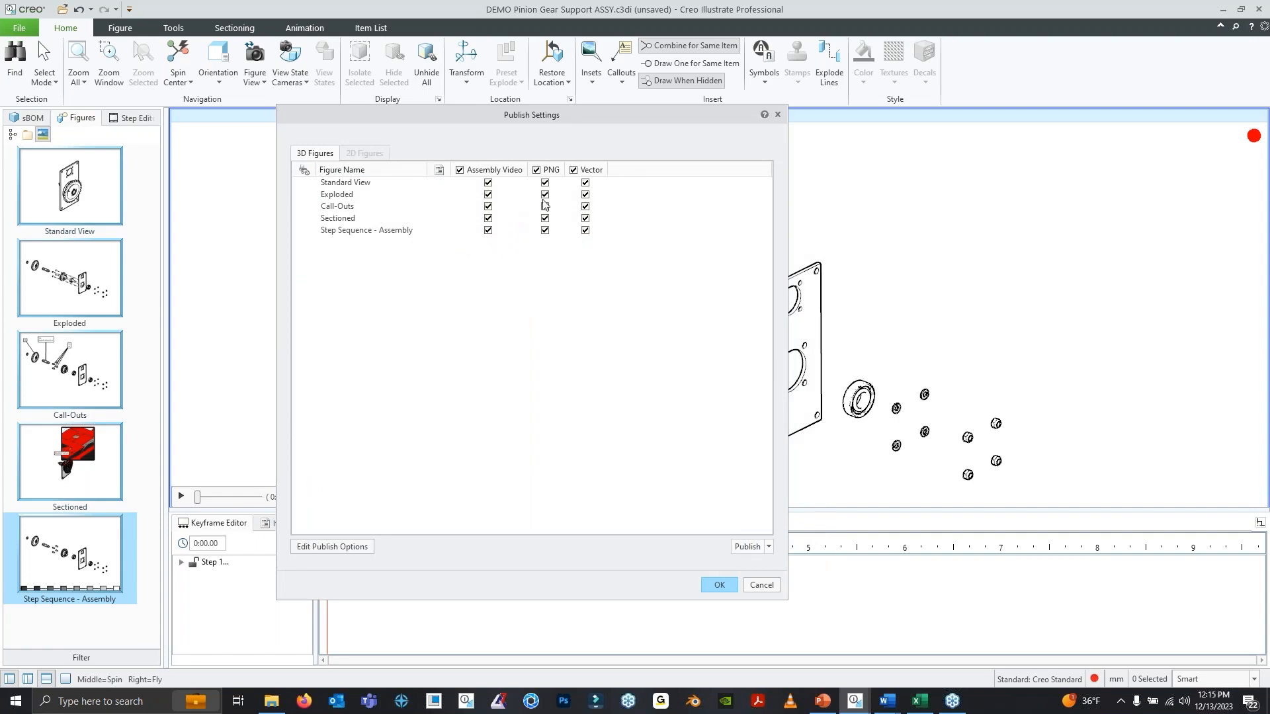
Assign Assembly Video only to the Step Sequence - Assembly figure, and PNG and Vector only to the other four figures
{"action": "left_click", "coordinate": [488, 219]}
{"action": "left_click", "coordinate": [488, 207]}
{"action": "left_click", "coordinate": [488, 194]}
{"action": "left_click", "coordinate": [488, 182]}
{"action": "left_click", "coordinate": [545, 230]}
{"action": "left_click", "coordinate": [586, 230]}
{"action": "left_click_drag", "start_coordinate": [534, 119], "coordinate": [520, 116]}
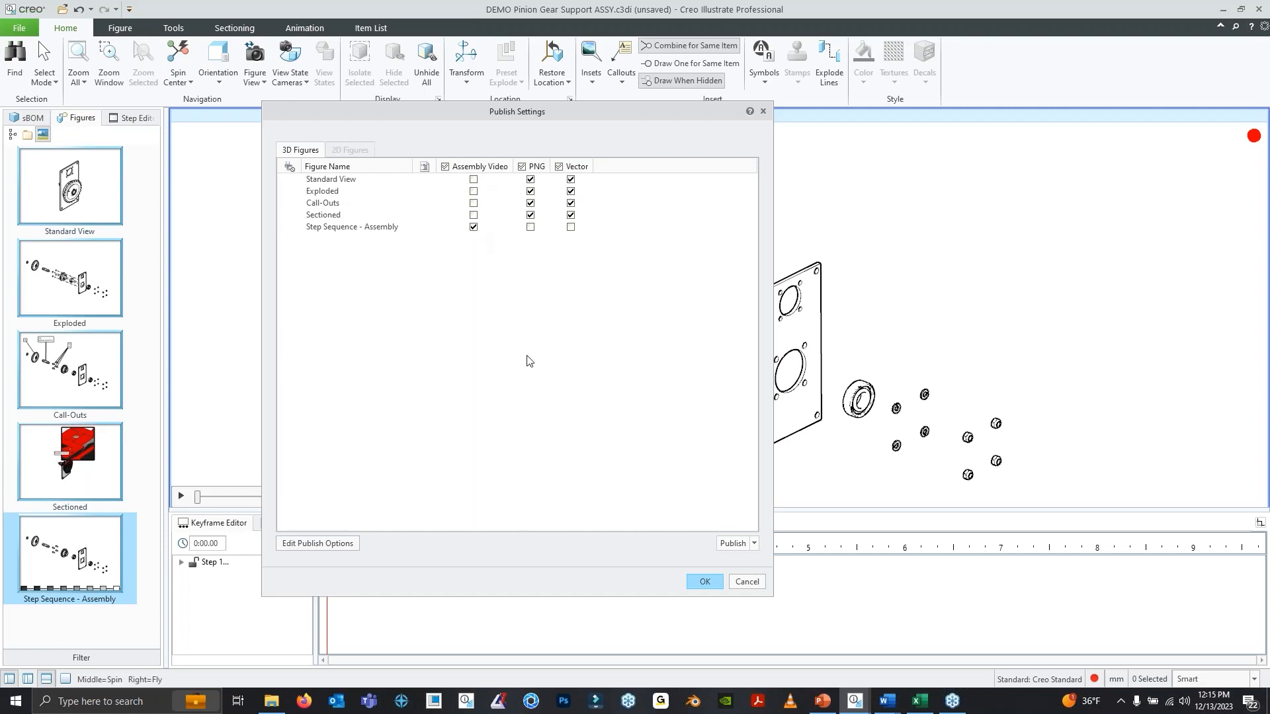
{"action": "left_click", "coordinate": [706, 581]}
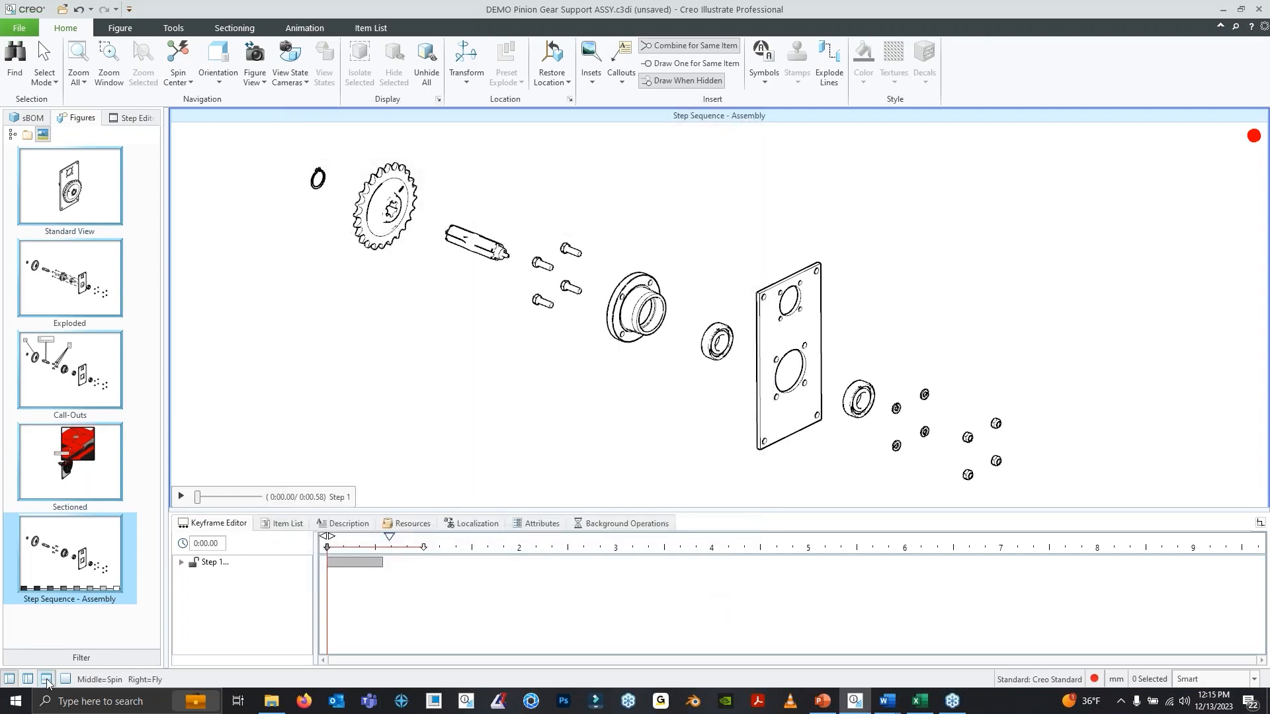
Publish each figure as a separate file into the DEMO folder inside Published Renders
{"action": "left_click", "coordinate": [21, 29]}
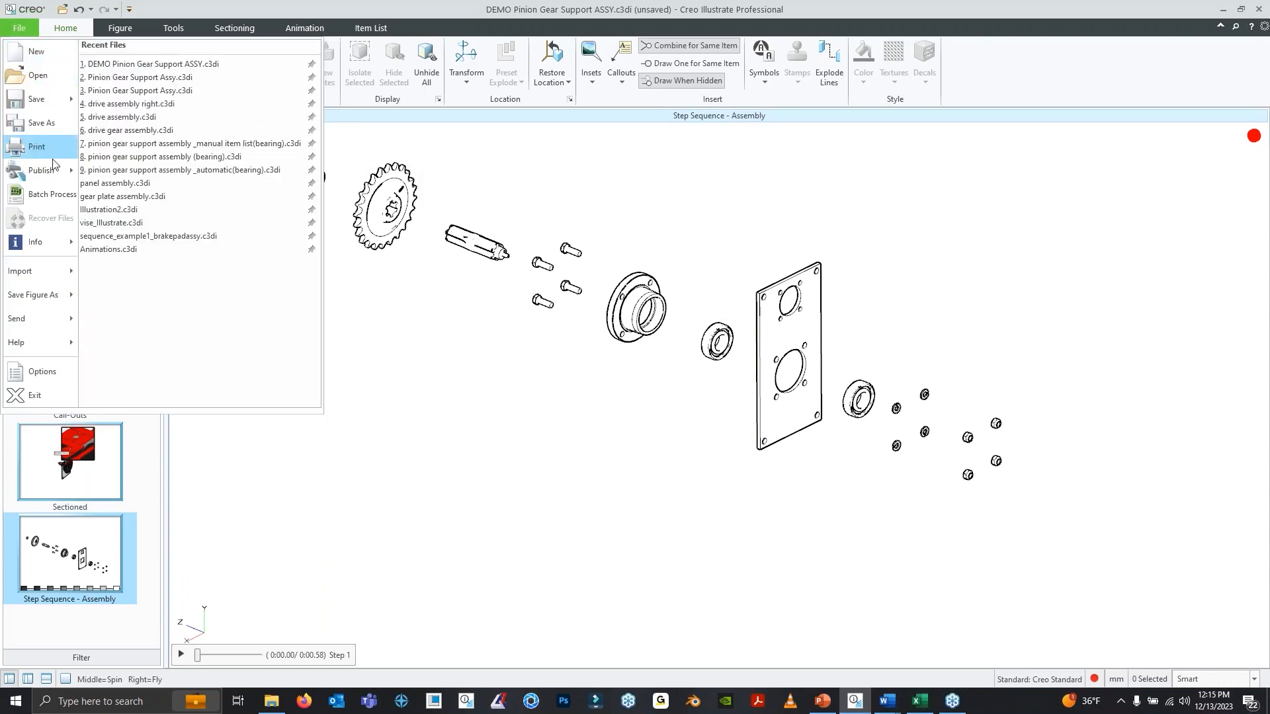
{"action": "mouse_move", "coordinate": [60, 179]}
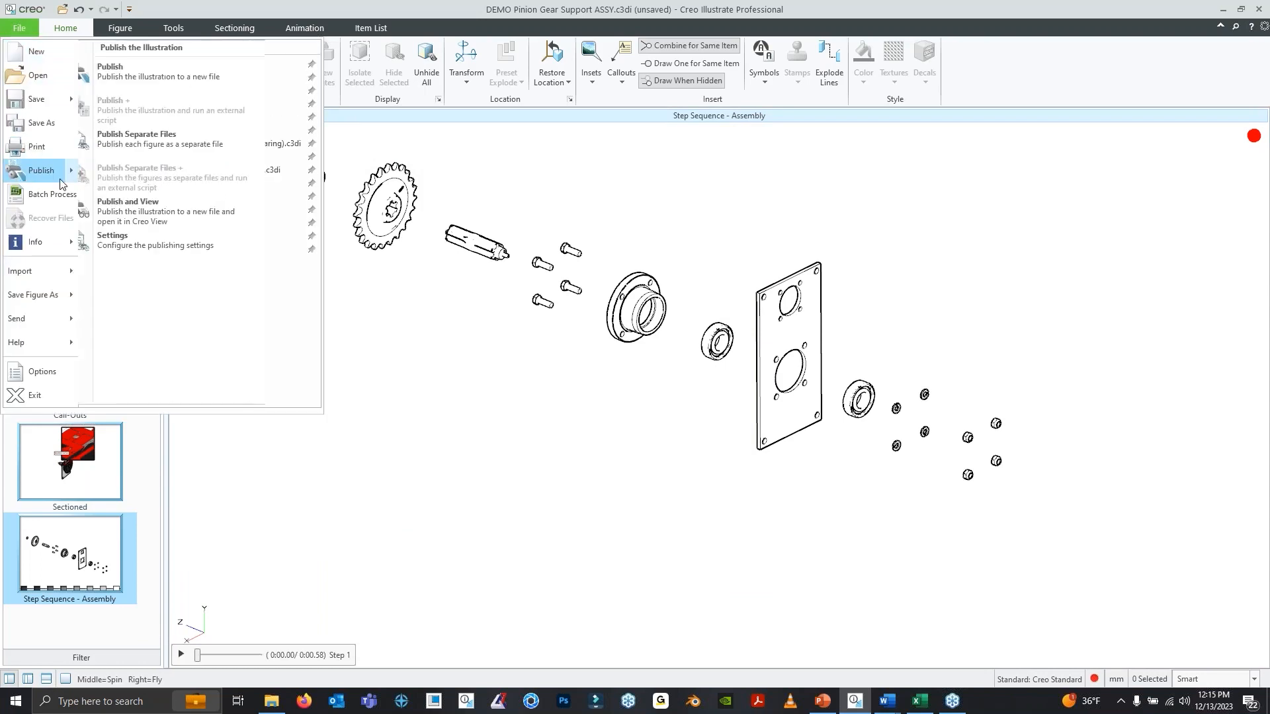
{"action": "left_click", "coordinate": [173, 144]}
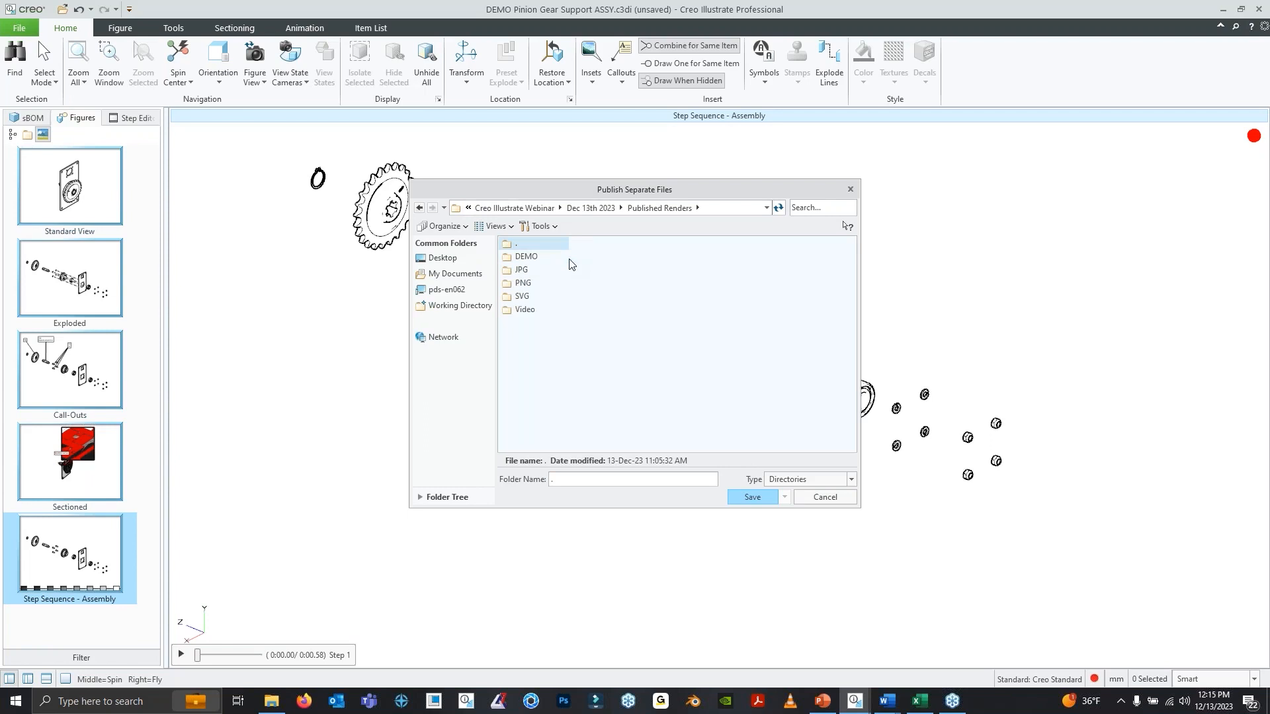
{"action": "left_click", "coordinate": [529, 257]}
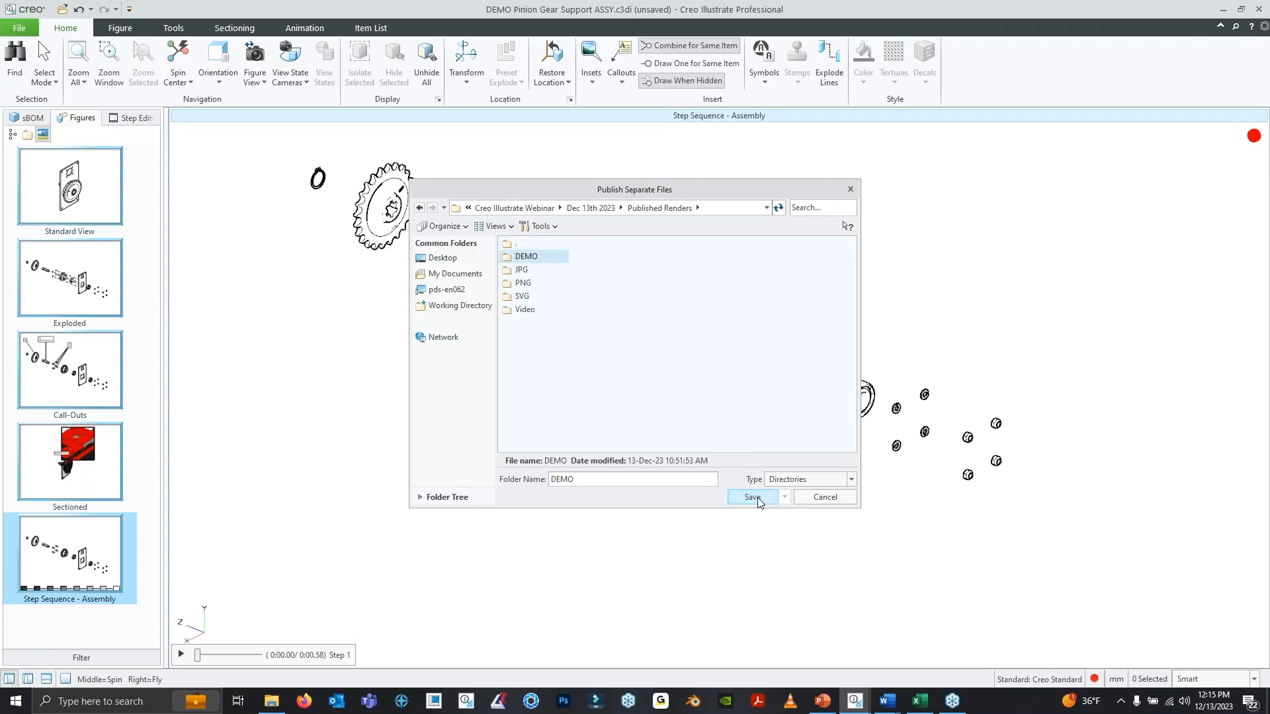
{"action": "left_click", "coordinate": [754, 498]}
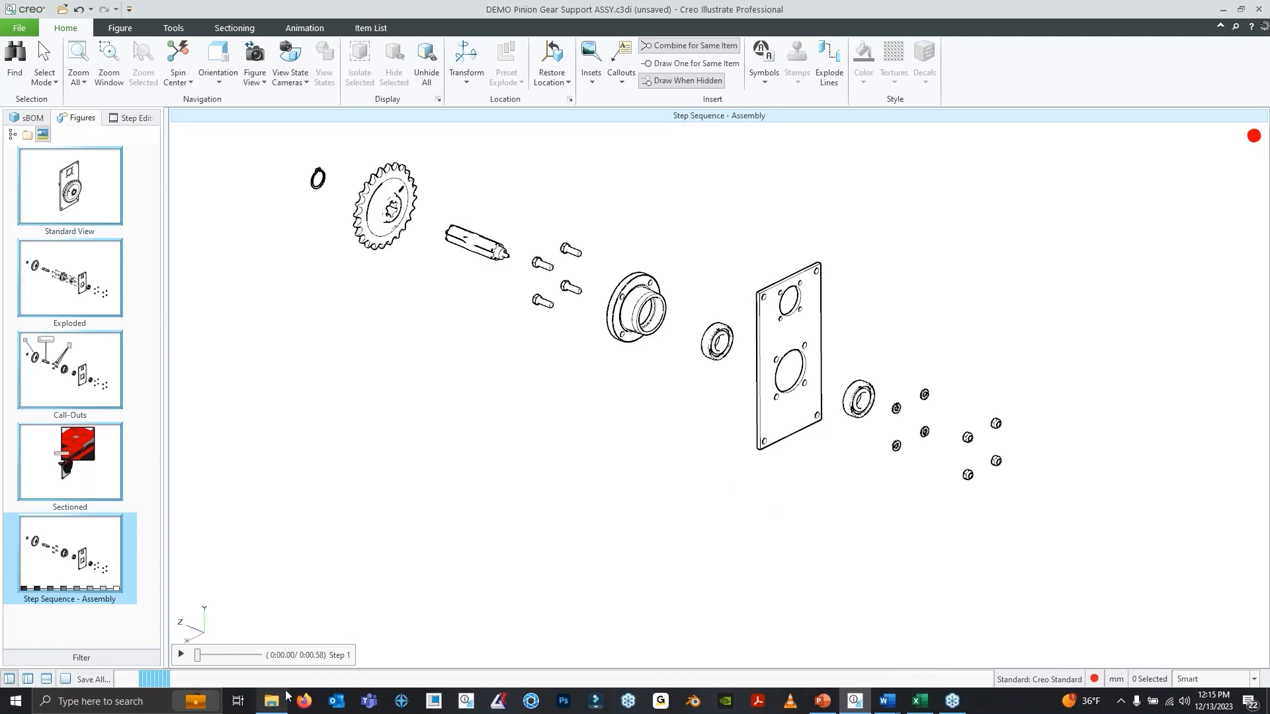
Switch to File Explorer and show the DEMO folder in a smaller window over the illustration
{"action": "mouse_move", "coordinate": [273, 700]}
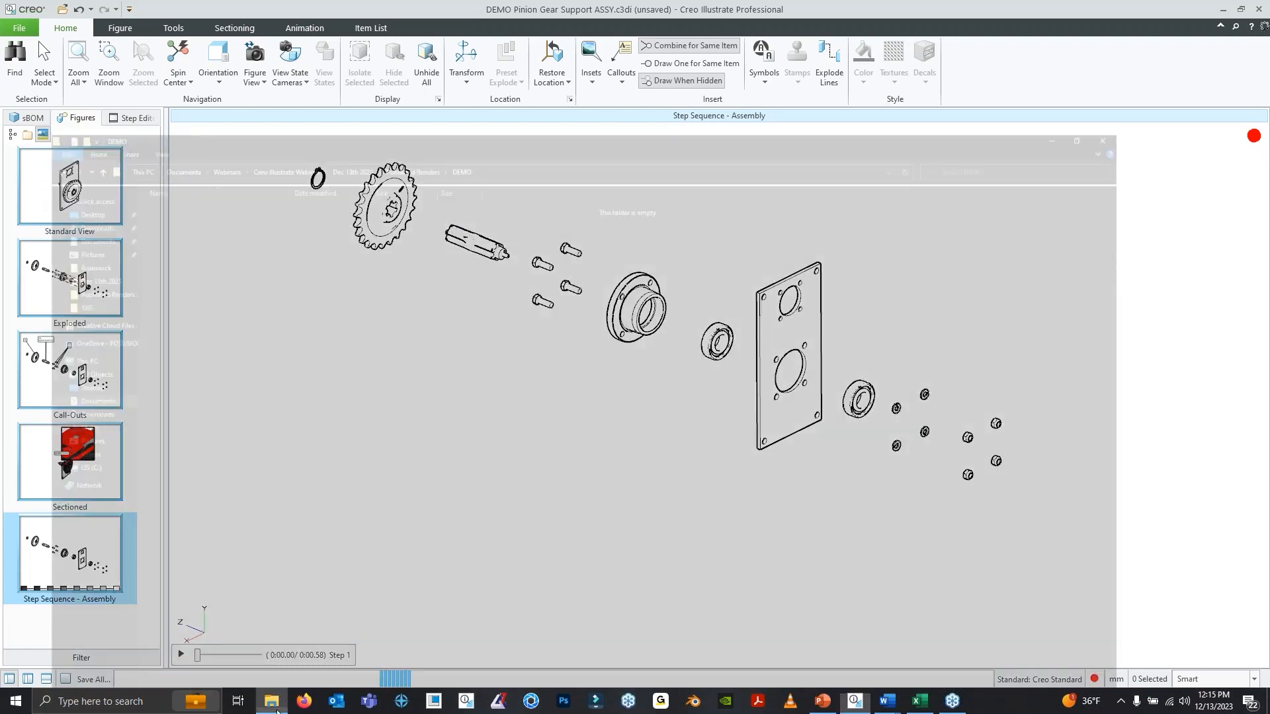
{"action": "left_click", "coordinate": [271, 641]}
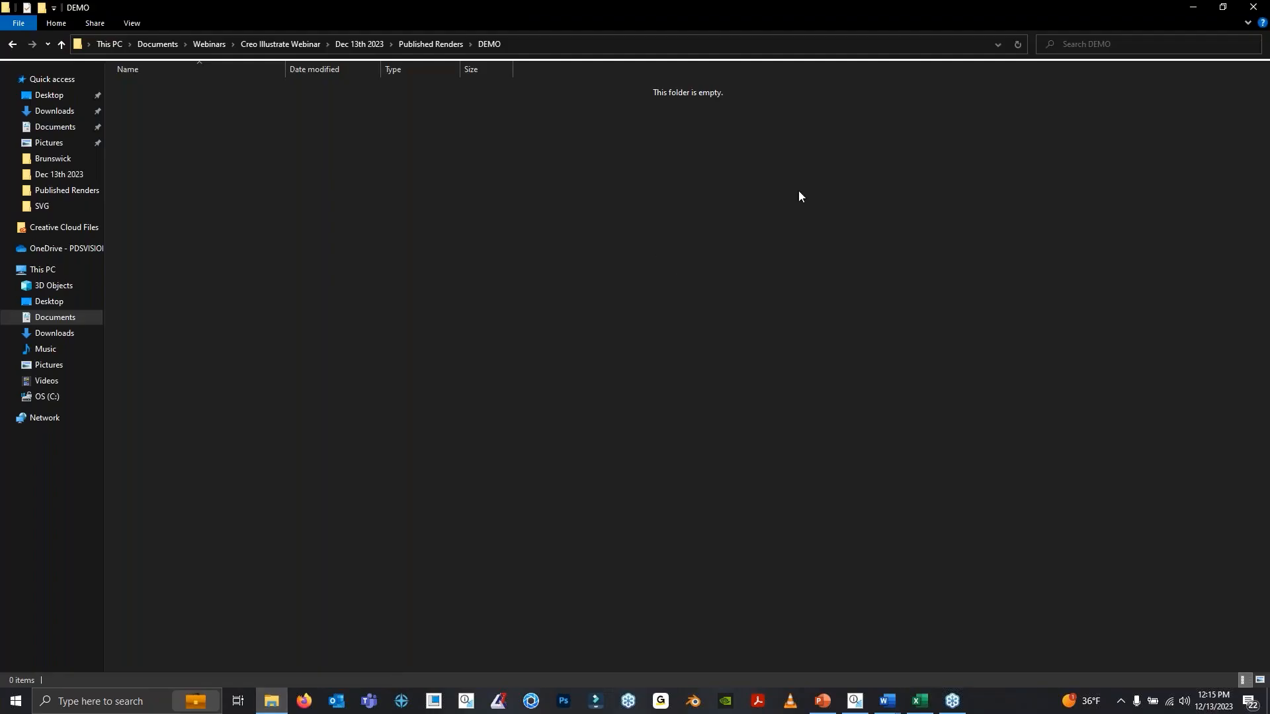
{"action": "left_click", "coordinate": [1222, 8]}
{"action": "left_click_drag", "start_coordinate": [535, 73], "coordinate": [650, 40]}
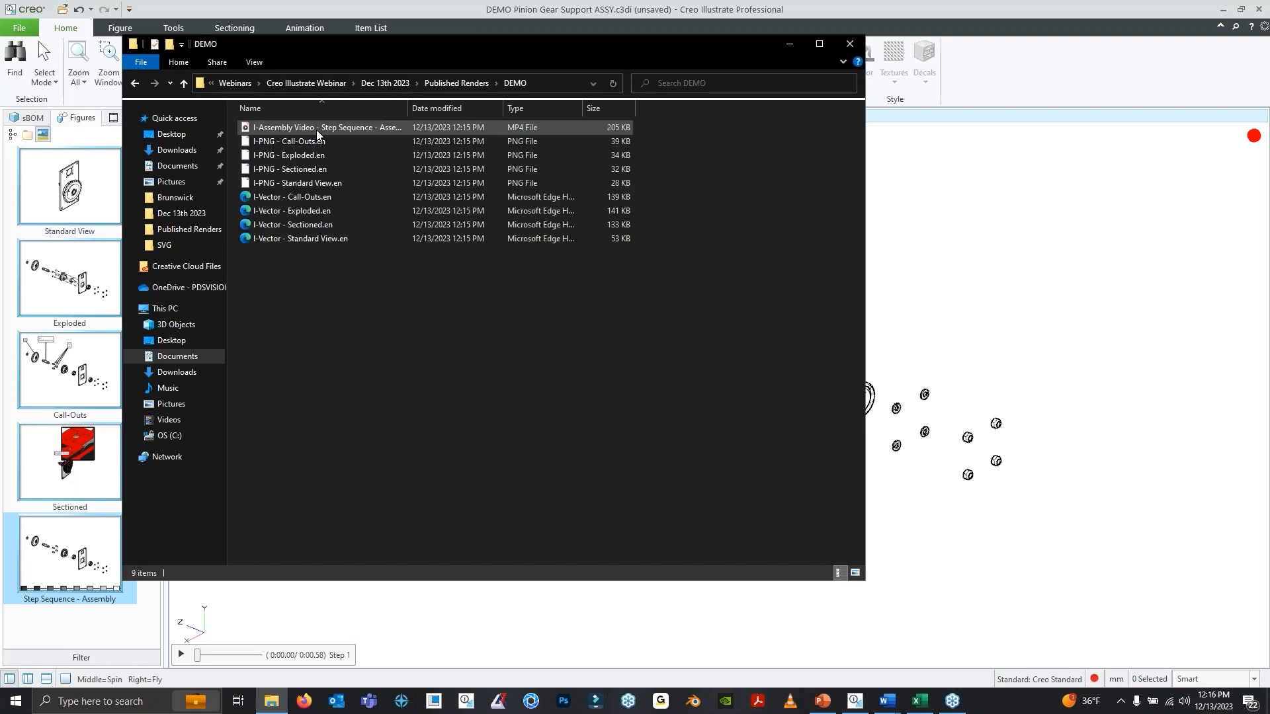
Look through the published PNG files, view the assembly video in Media Player, and close the player
{"action": "left_click", "coordinate": [320, 156]}
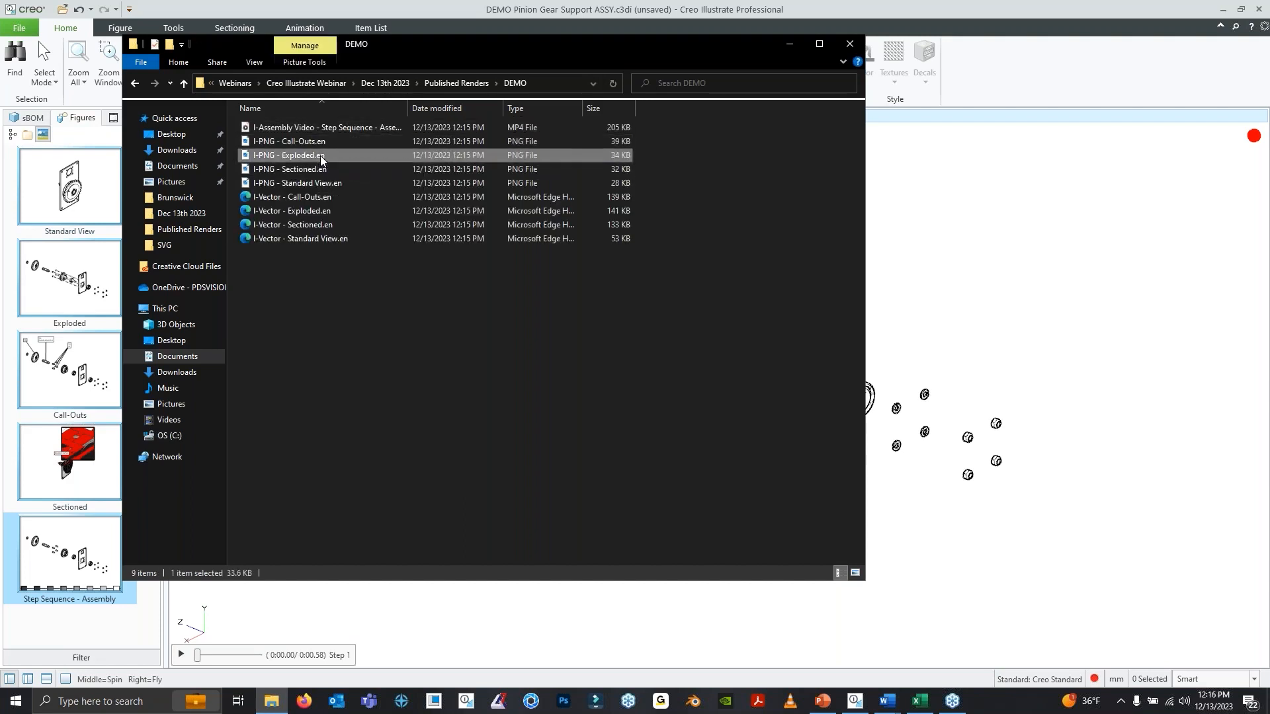
{"action": "left_click", "coordinate": [322, 167]}
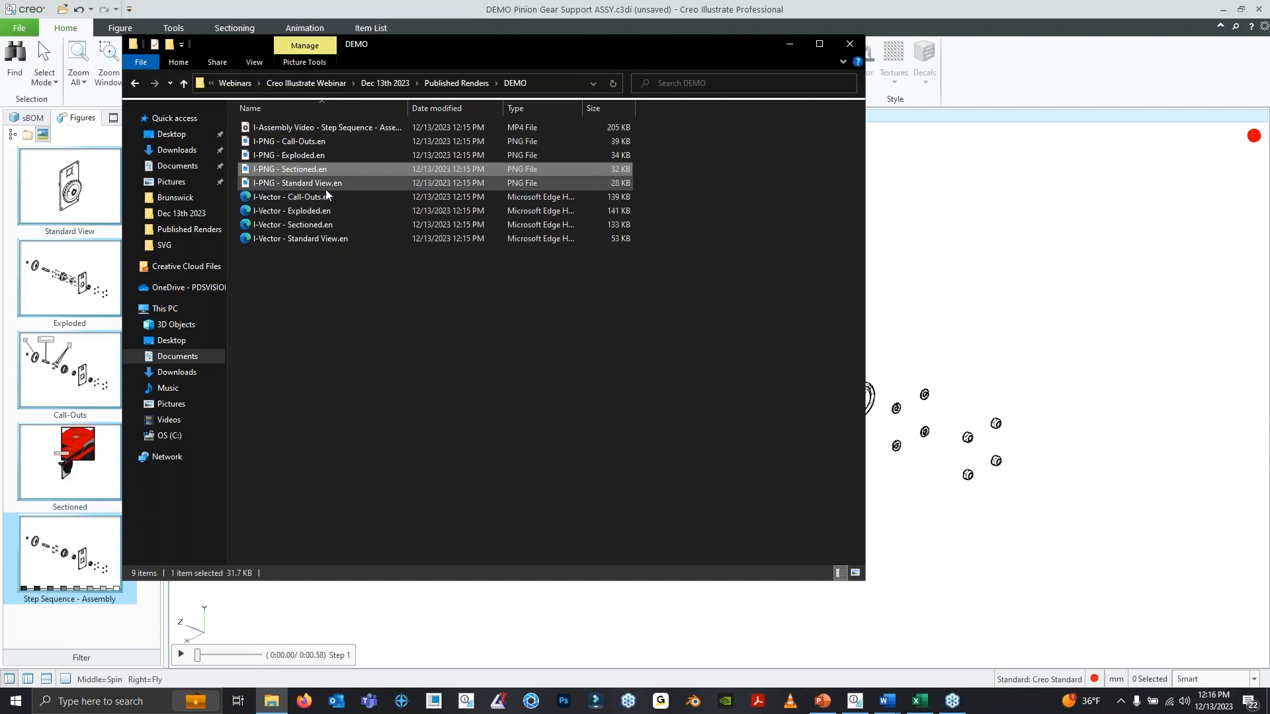
{"action": "left_click", "coordinate": [316, 146]}
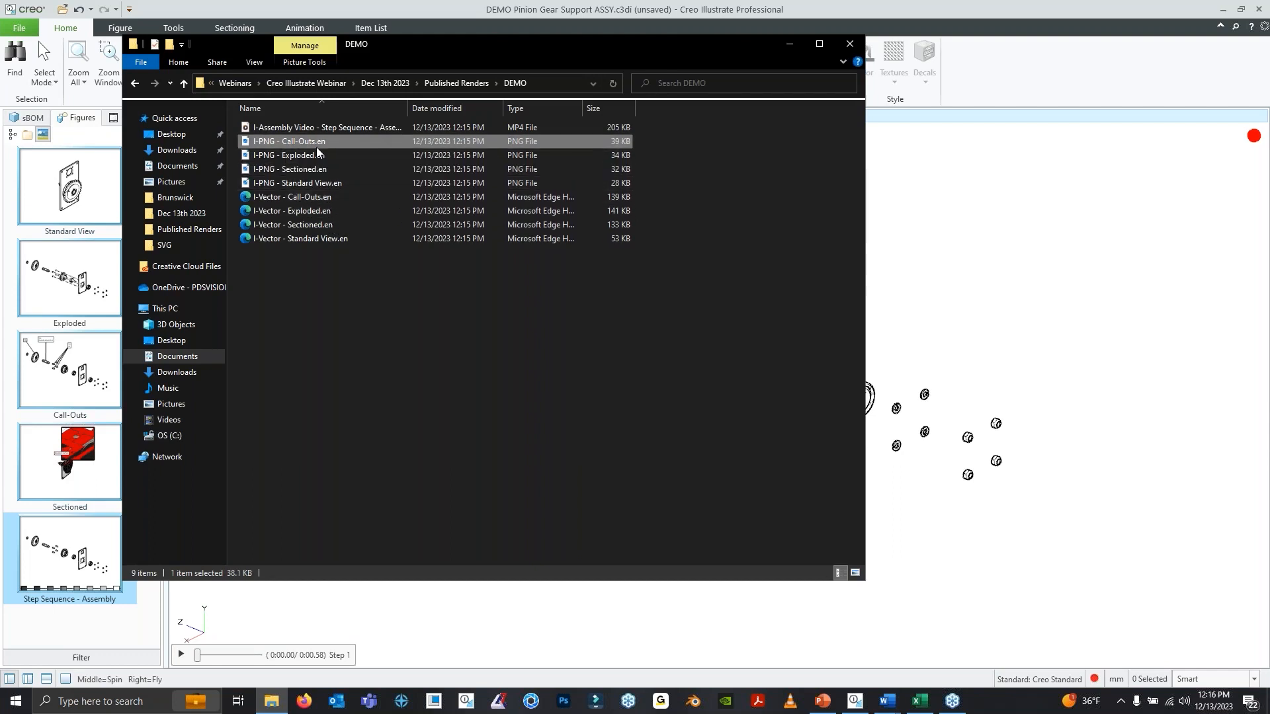
{"action": "left_click", "coordinate": [323, 184]}
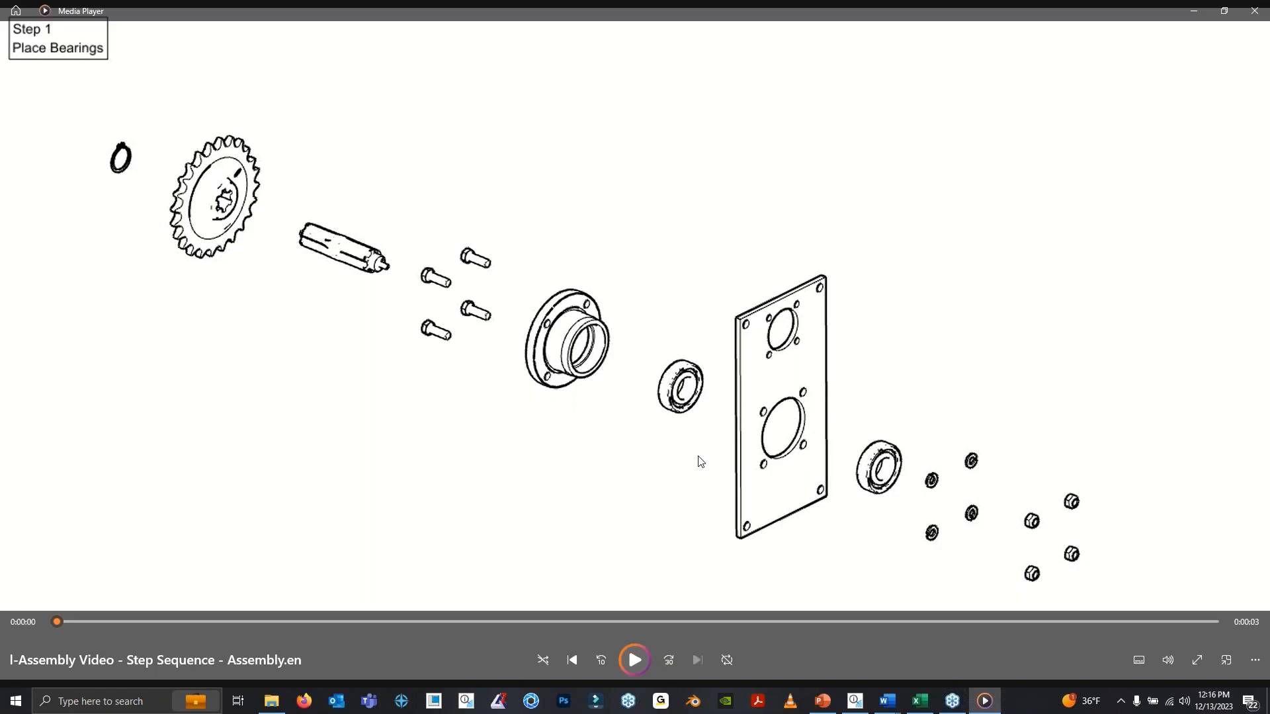
{"action": "left_click", "coordinate": [1255, 10]}
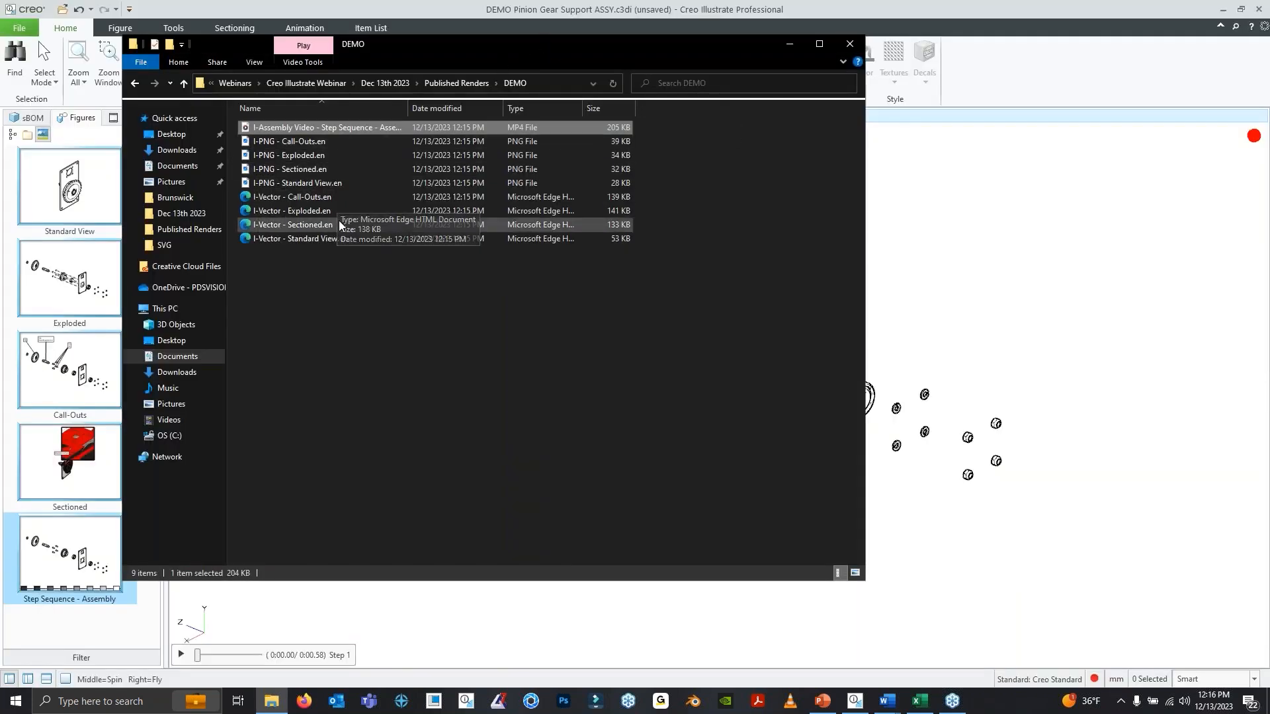
Open the published Call-Outs SVG in the browser and magnify it to 200% to examine the vector quality
{"action": "double_click", "coordinate": [318, 196]}
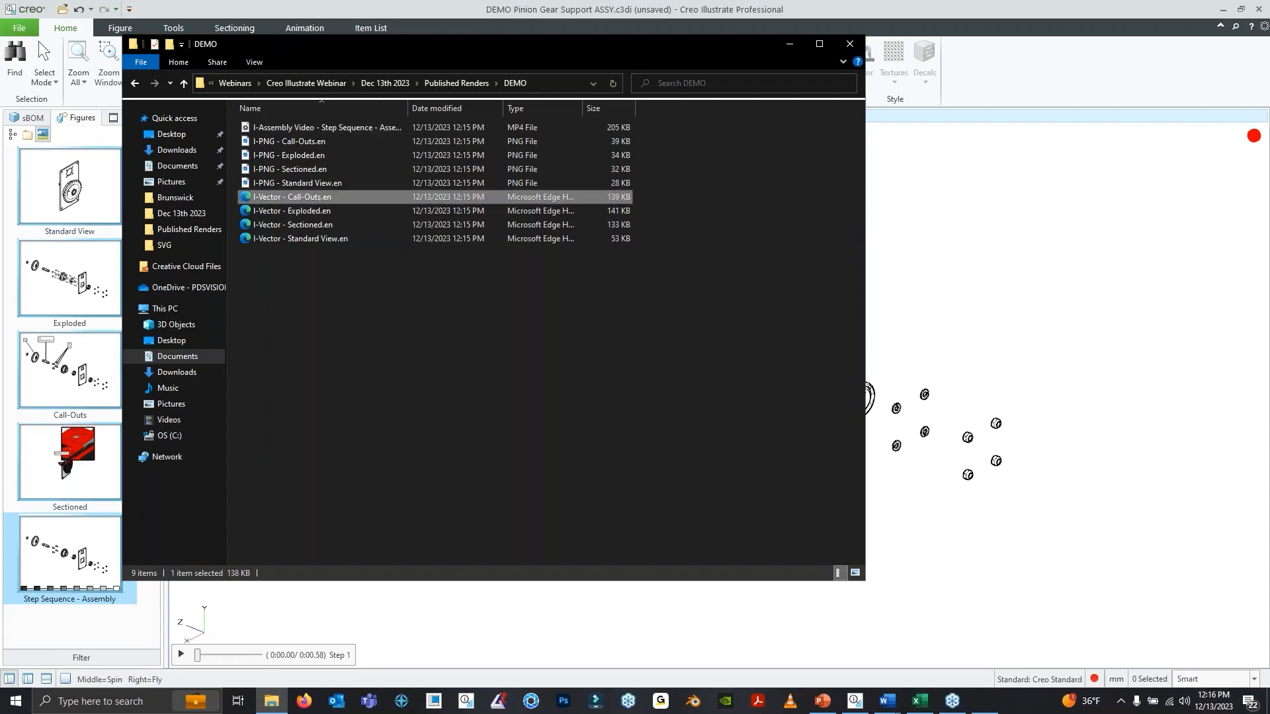
{"action": "left_click", "coordinate": [960, 53]}
{"action": "scroll", "coordinate": [624, 308], "scroll_direction": "up", "scroll_amount": 2, "text": "ctrl"}
{"action": "scroll", "coordinate": [604, 309], "scroll_direction": "up", "scroll_amount": 3, "text": "ctrl"}
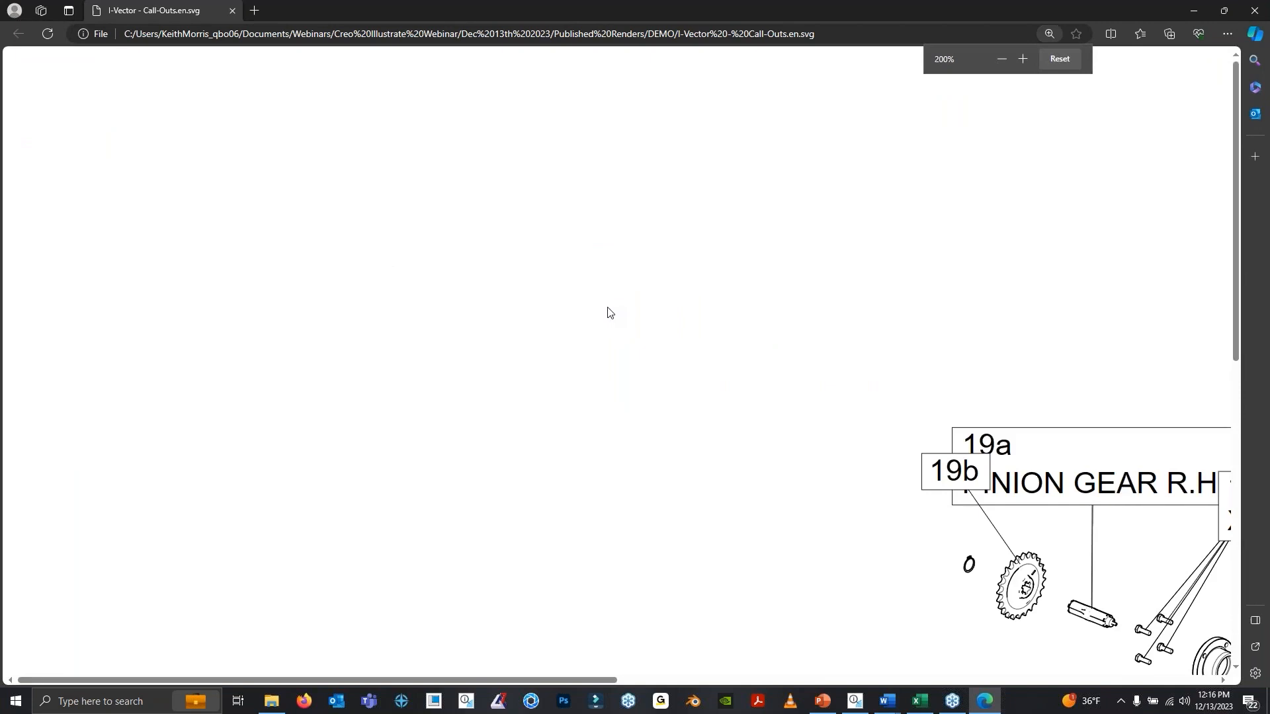
Examine the callouts and line work across the magnified Call-Outs SVG and close the browser
{"action": "left_click_drag", "start_coordinate": [590, 680], "coordinate": [825, 680]}
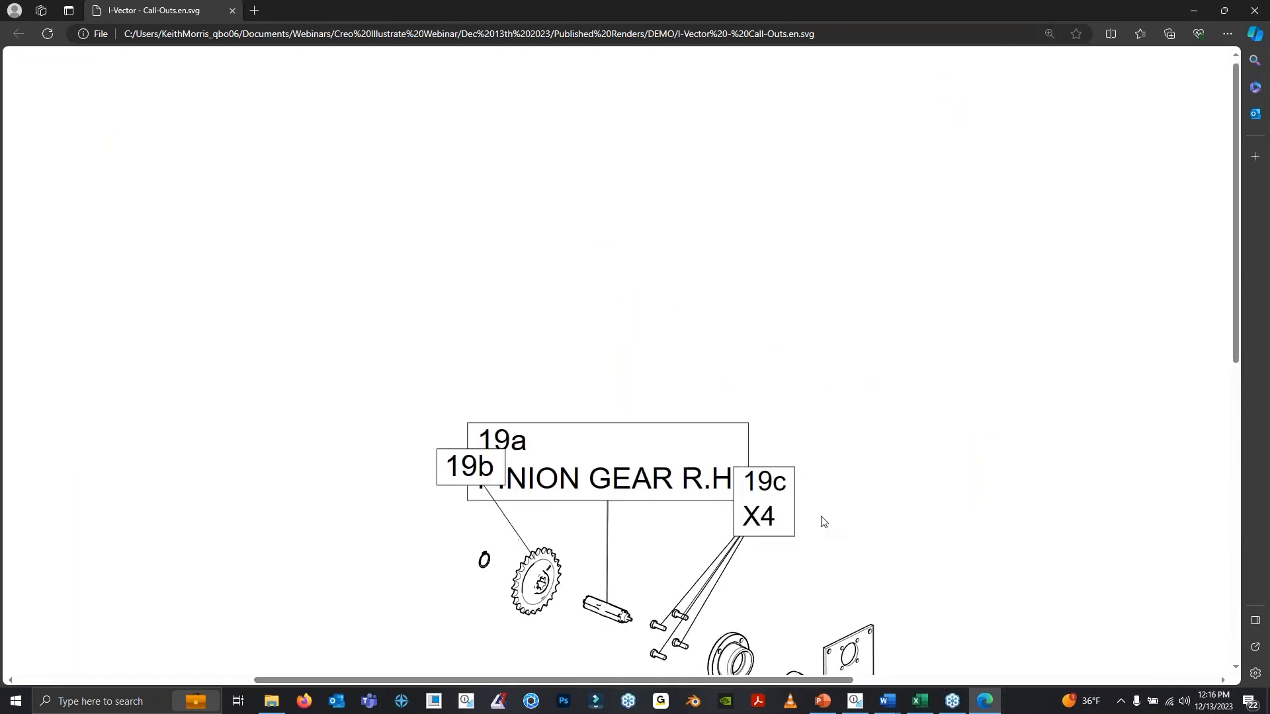
{"action": "scroll", "coordinate": [821, 518], "scroll_direction": "down", "scroll_amount": 4}
{"action": "scroll", "coordinate": [819, 514], "scroll_direction": "up", "scroll_amount": 3}
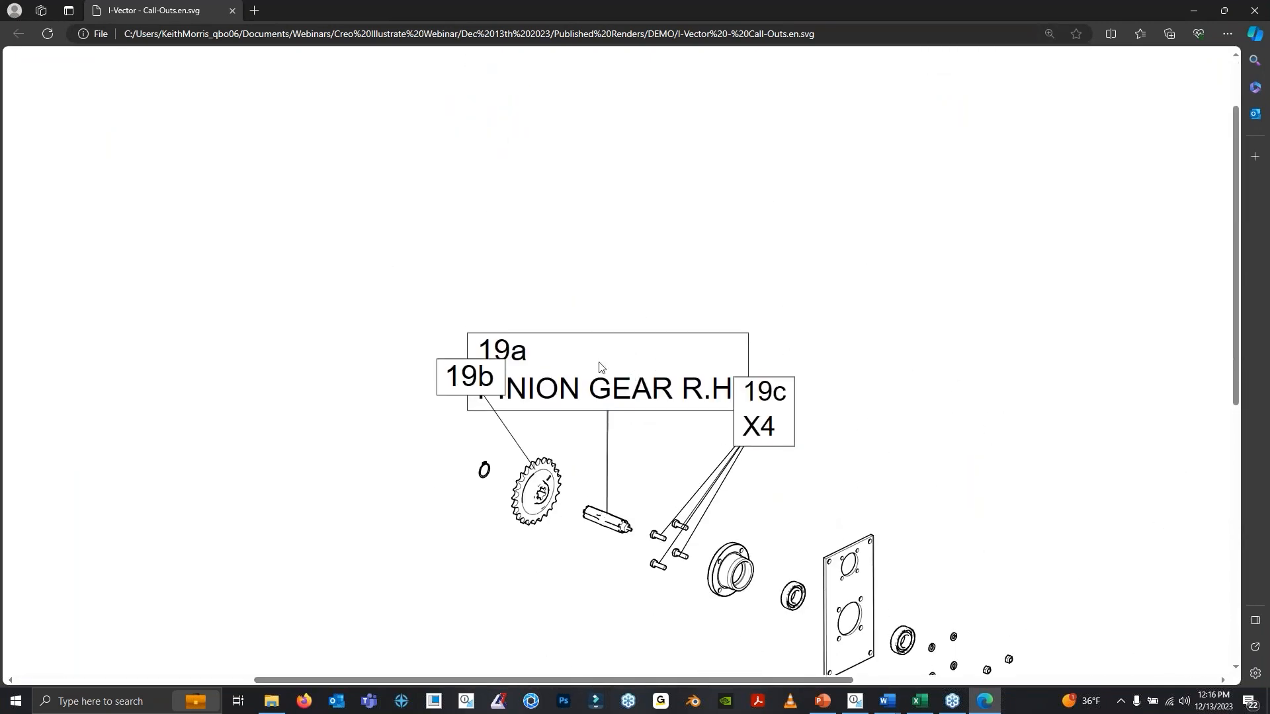
{"action": "scroll", "coordinate": [712, 458], "scroll_direction": "down", "scroll_amount": 2}
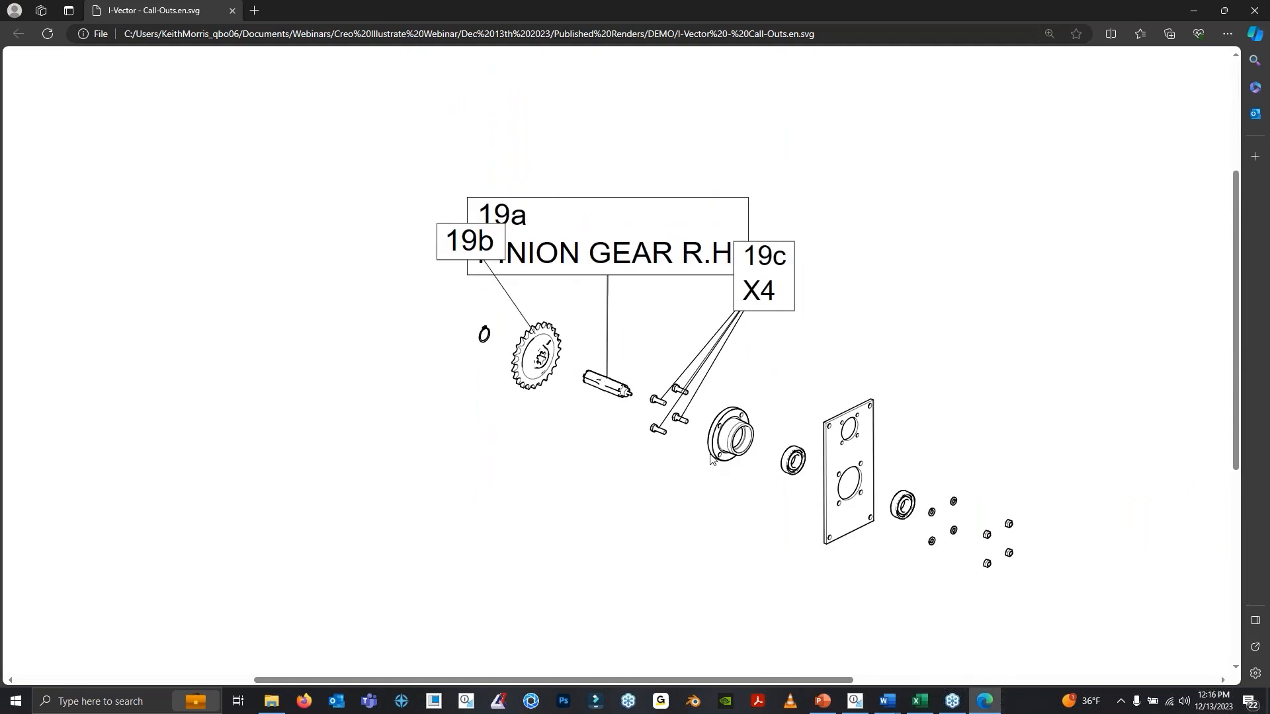
{"action": "scroll", "coordinate": [710, 458], "scroll_direction": "up", "scroll_amount": 1}
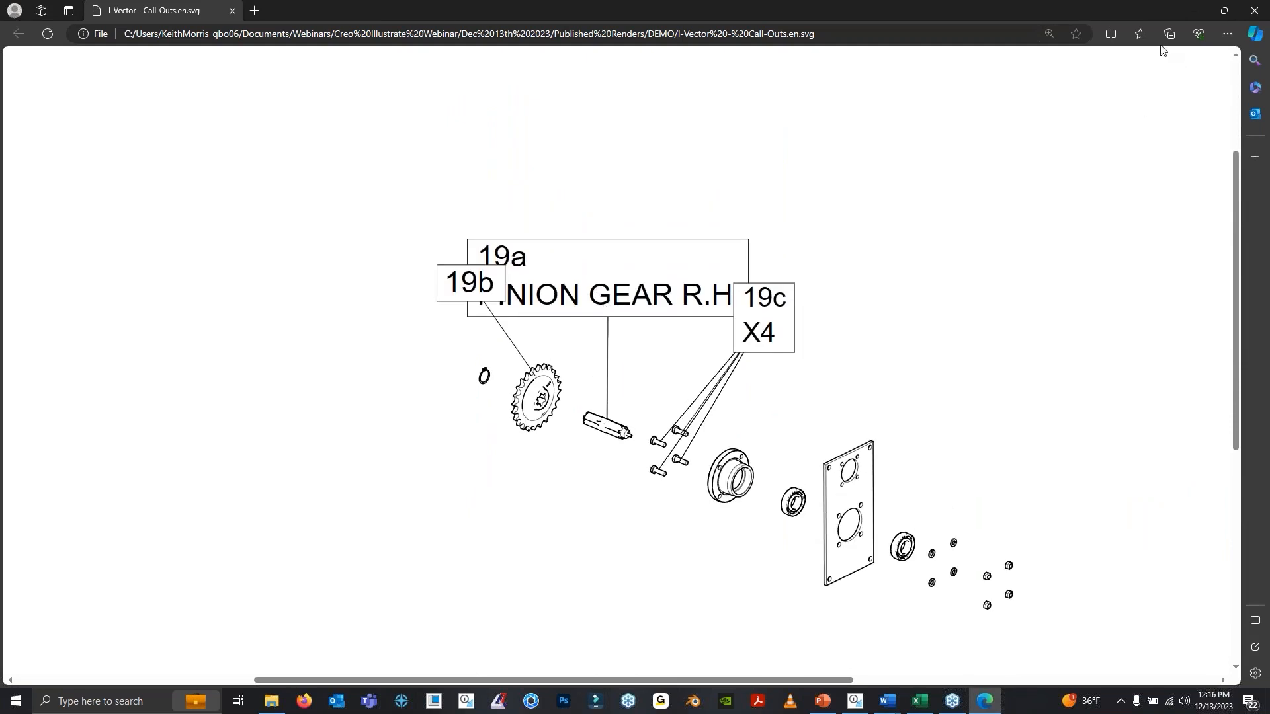
{"action": "left_click", "coordinate": [1247, 10]}
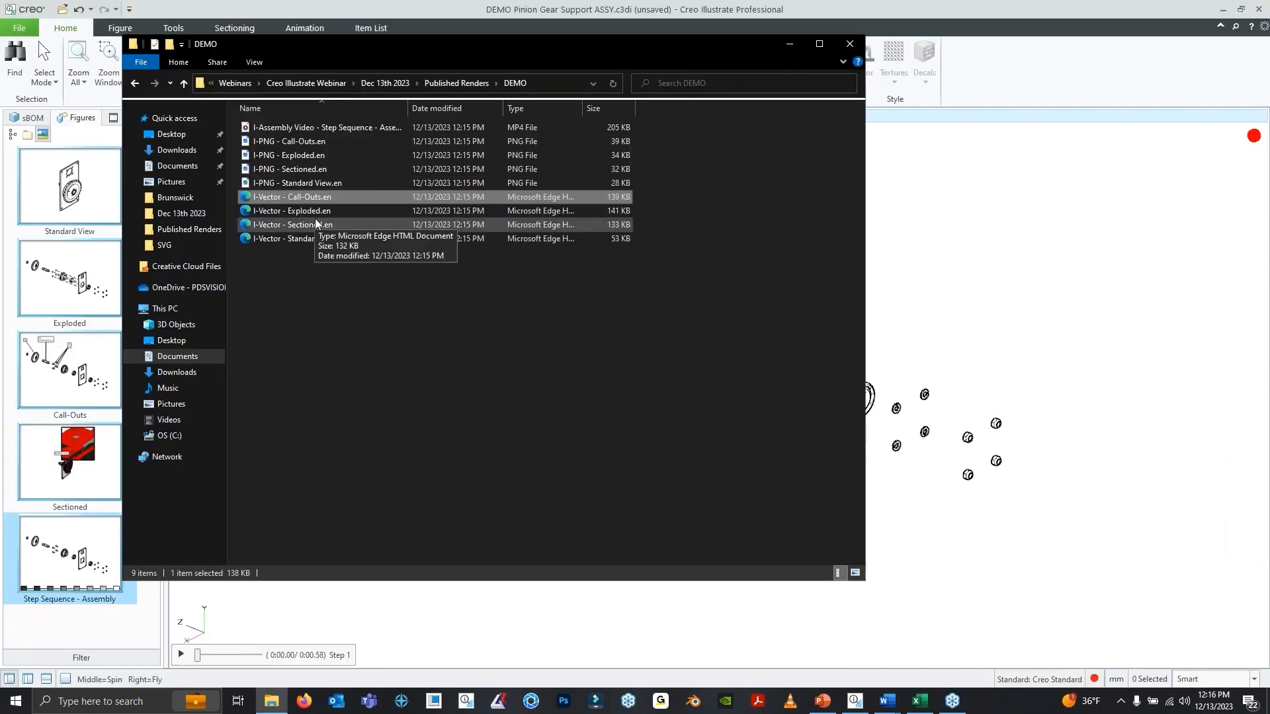
Open the published Exploded SVG in the browser, magnify it to examine the parts and explode lines, and close it
{"action": "double_click", "coordinate": [319, 213]}
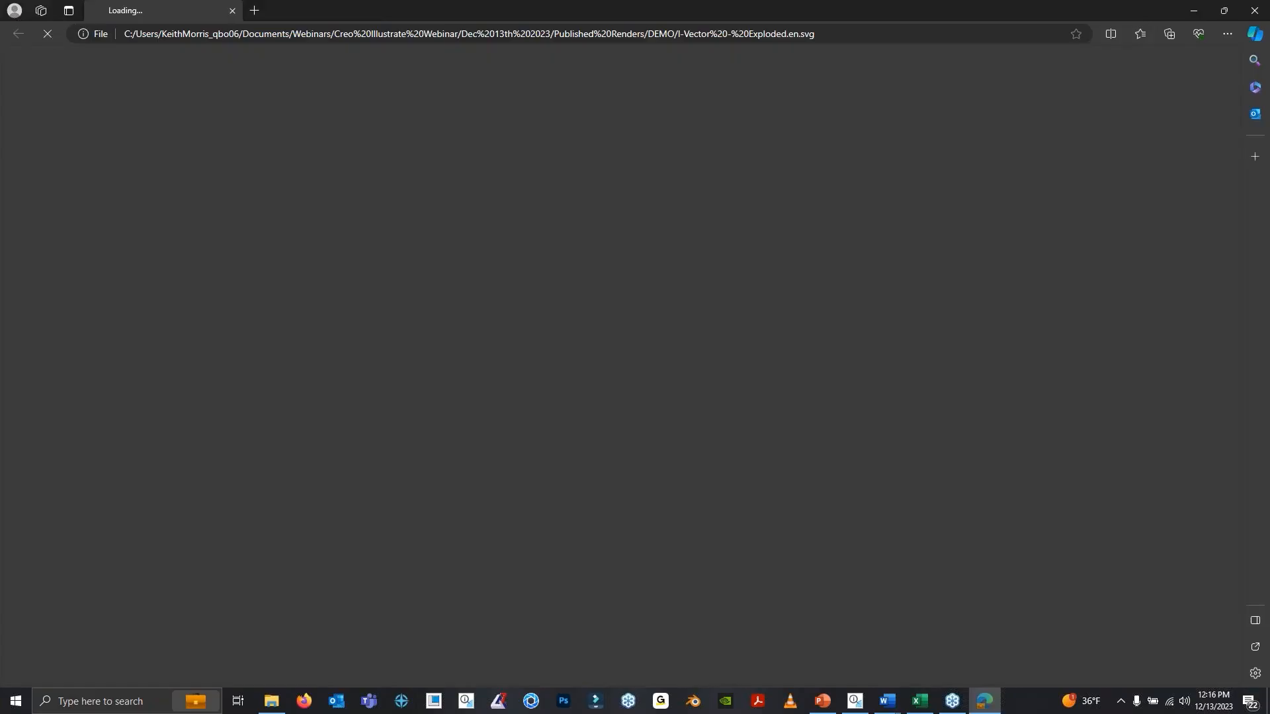
{"action": "scroll", "coordinate": [670, 389], "scroll_direction": "up", "scroll_amount": 5, "text": "ctrl"}
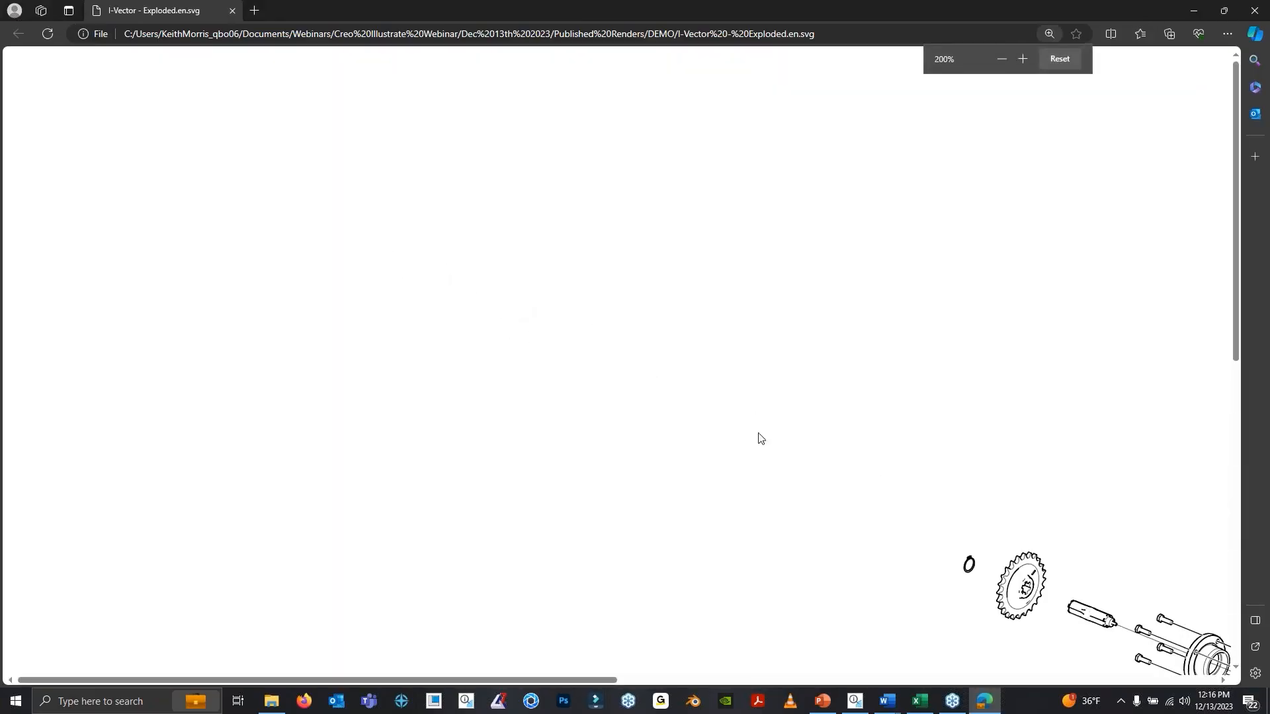
{"action": "left_click_drag", "start_coordinate": [608, 678], "coordinate": [802, 679]}
{"action": "scroll", "coordinate": [949, 466], "scroll_direction": "down", "scroll_amount": 7}
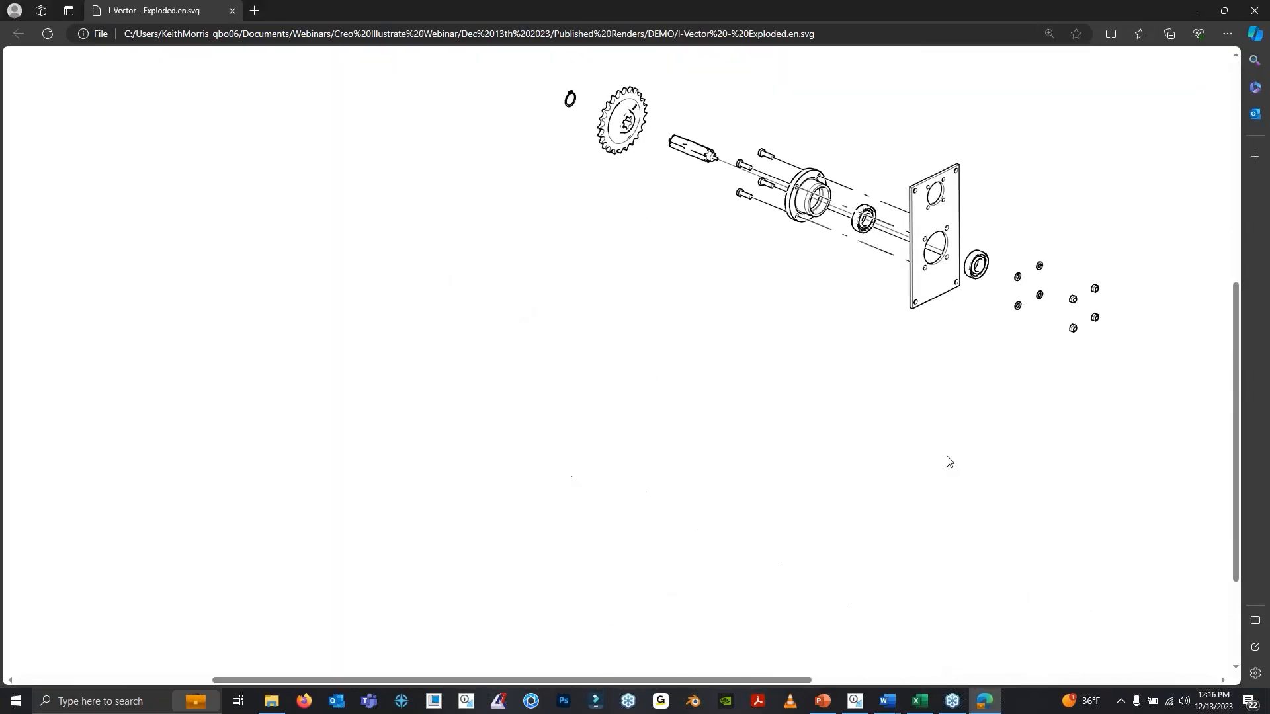
{"action": "scroll", "coordinate": [949, 463], "scroll_direction": "up", "scroll_amount": 3}
{"action": "scroll", "coordinate": [845, 464], "scroll_direction": "up", "scroll_amount": 2, "text": "ctrl"}
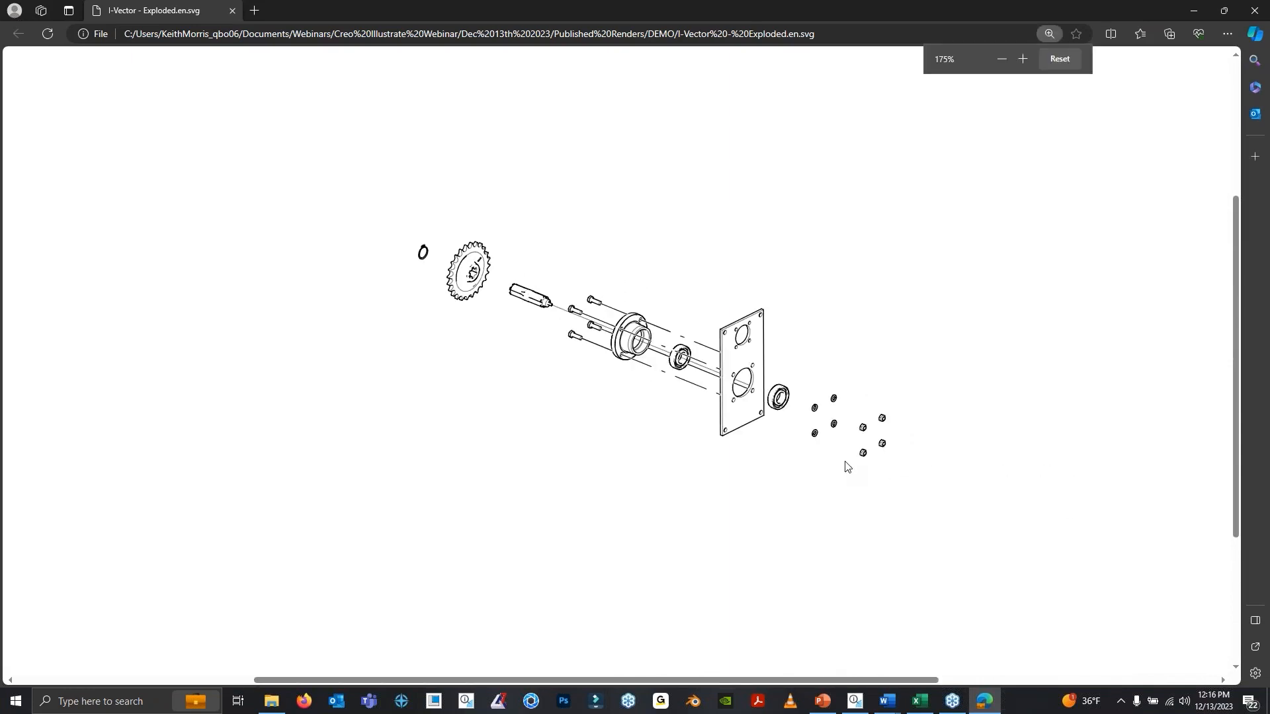
{"action": "scroll", "coordinate": [845, 464], "scroll_direction": "down", "scroll_amount": 3}
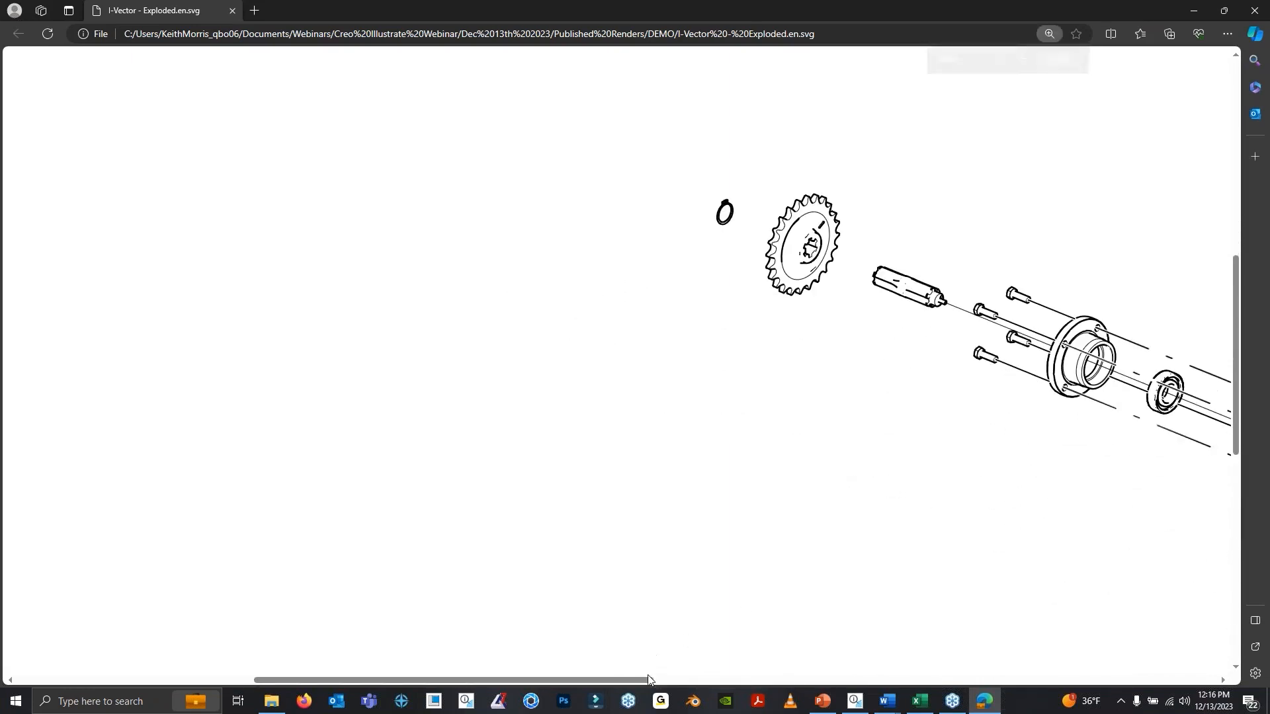
{"action": "left_click_drag", "start_coordinate": [653, 681], "coordinate": [831, 680]}
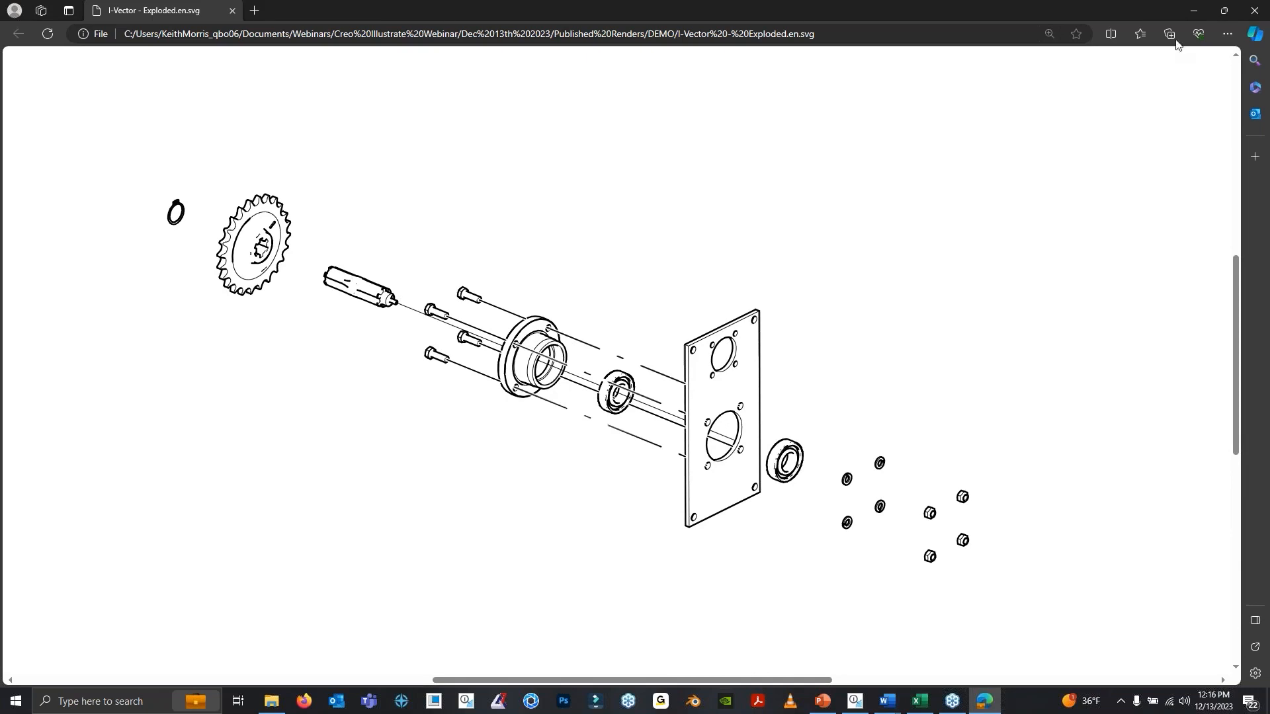
{"action": "left_click", "coordinate": [1245, 9]}
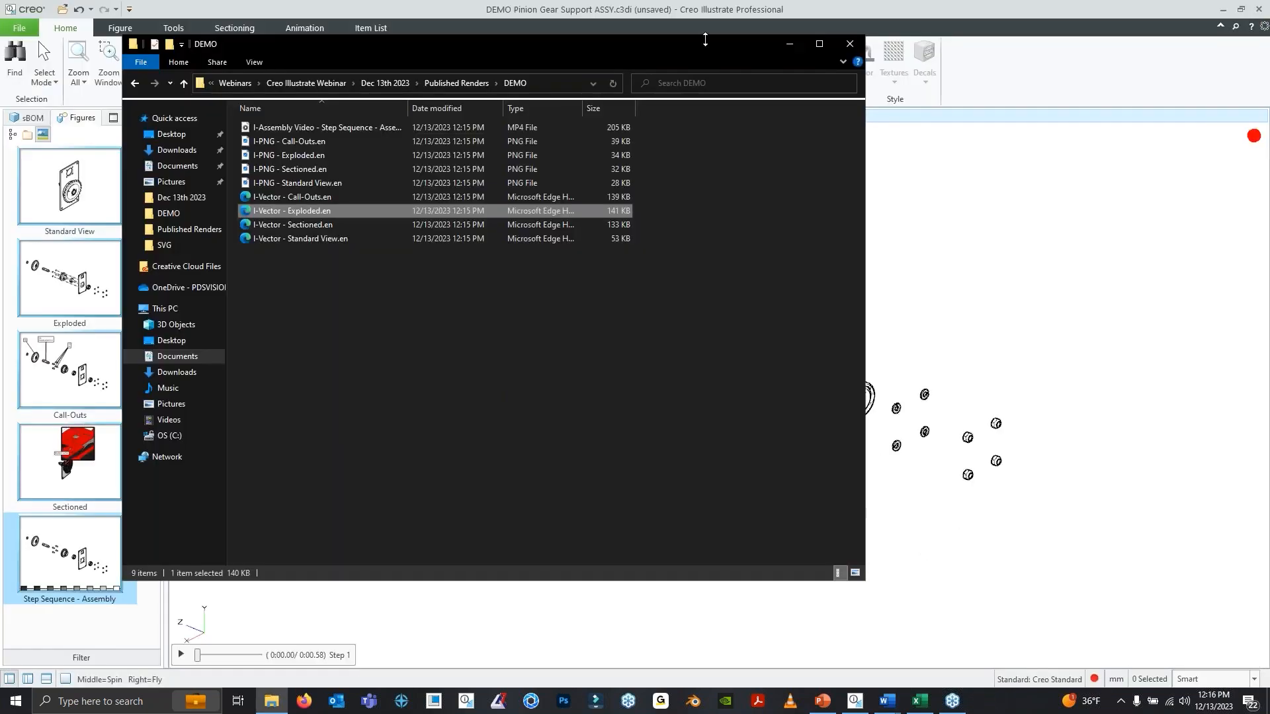
Switch to the PARTS blank document in Word and enter "PINION GEAR SUPPORT ASSEMBLY" in the green heading bar
{"action": "left_click", "coordinate": [789, 44]}
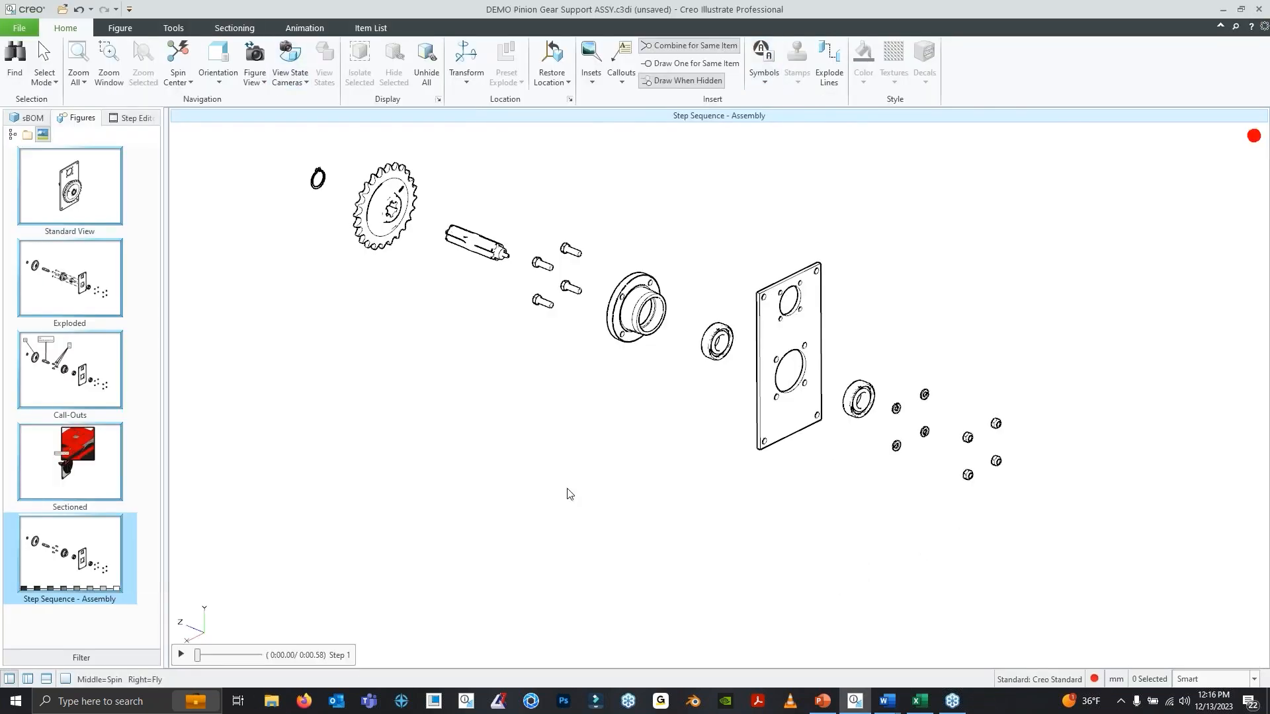
{"action": "left_click", "coordinate": [887, 701]}
{"action": "scroll", "coordinate": [544, 292], "scroll_direction": "down", "scroll_amount": 3}
{"action": "scroll", "coordinate": [555, 309], "scroll_direction": "up", "scroll_amount": 2}
{"action": "scroll", "coordinate": [556, 309], "scroll_direction": "down", "scroll_amount": 2}
{"action": "scroll", "coordinate": [461, 185], "scroll_direction": "up", "scroll_amount": 2}
{"action": "left_click", "coordinate": [461, 189]}
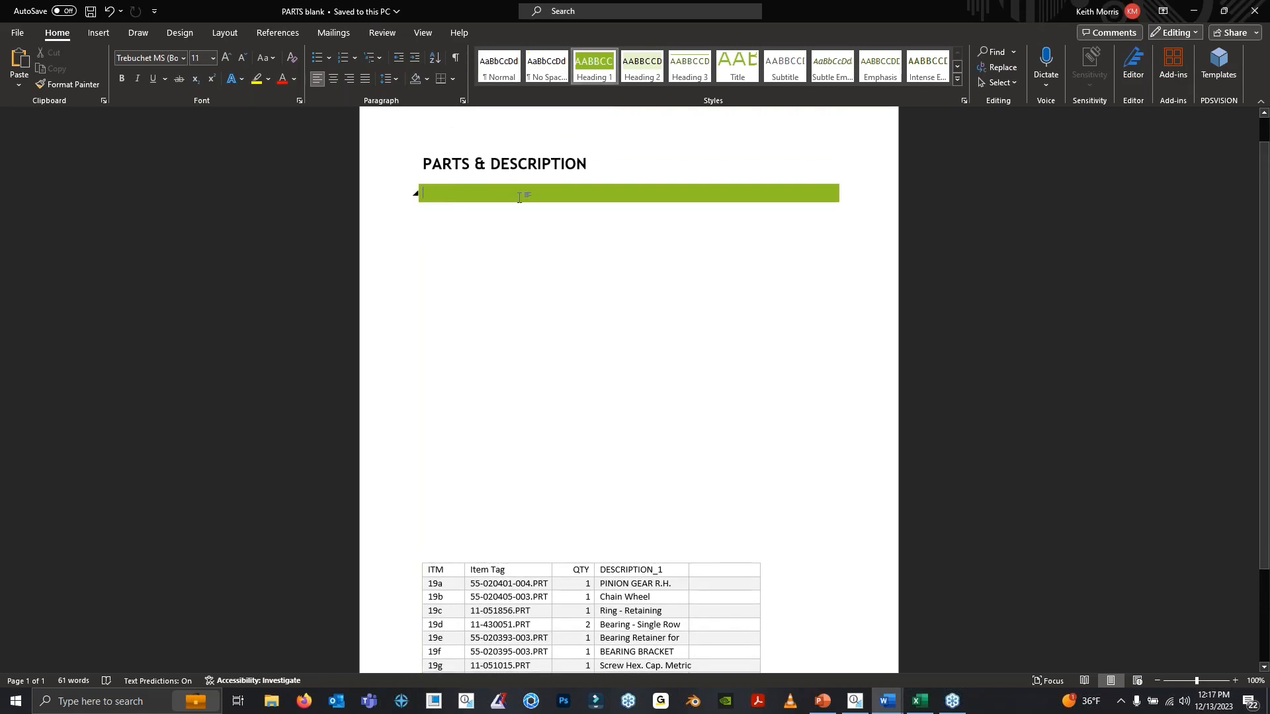
{"action": "type", "text": "PINION"}
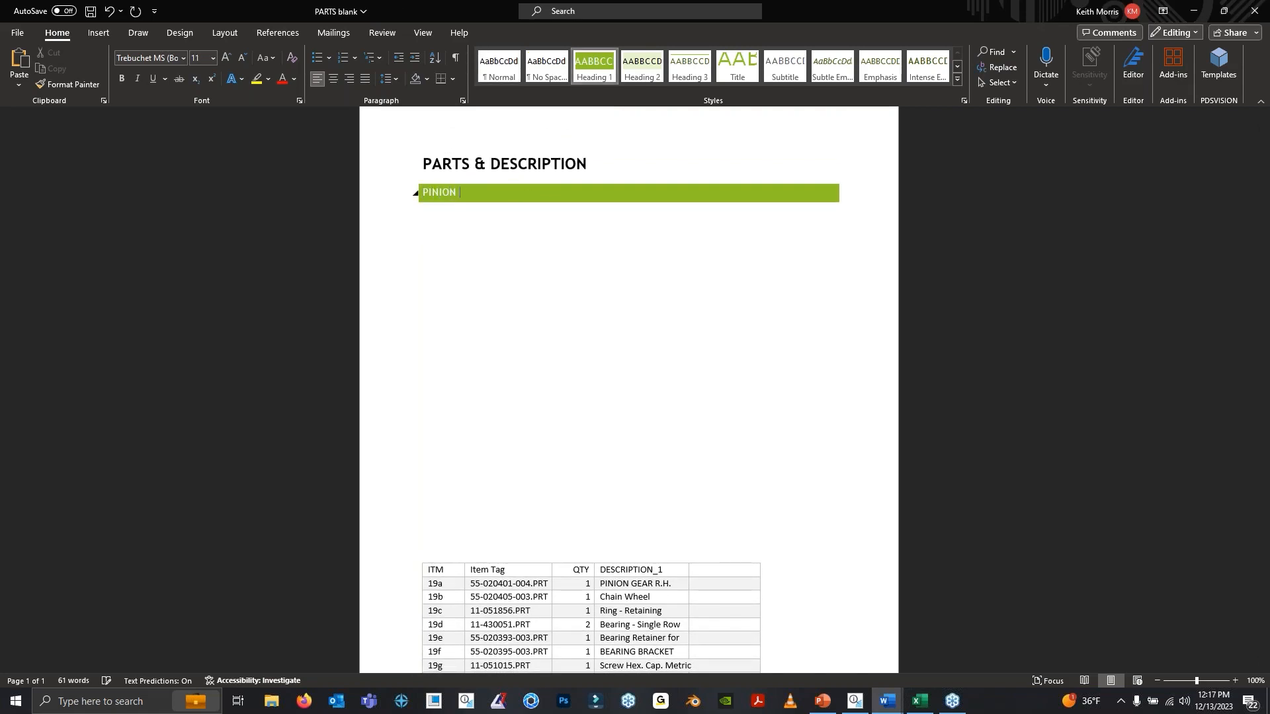
Look at the finished PARTS document and the pinion gear assy spreadsheet in Excel, and return to the PARTS blank document
{"action": "mouse_move", "coordinate": [887, 701]}
{"action": "left_click", "coordinate": [811, 634]}
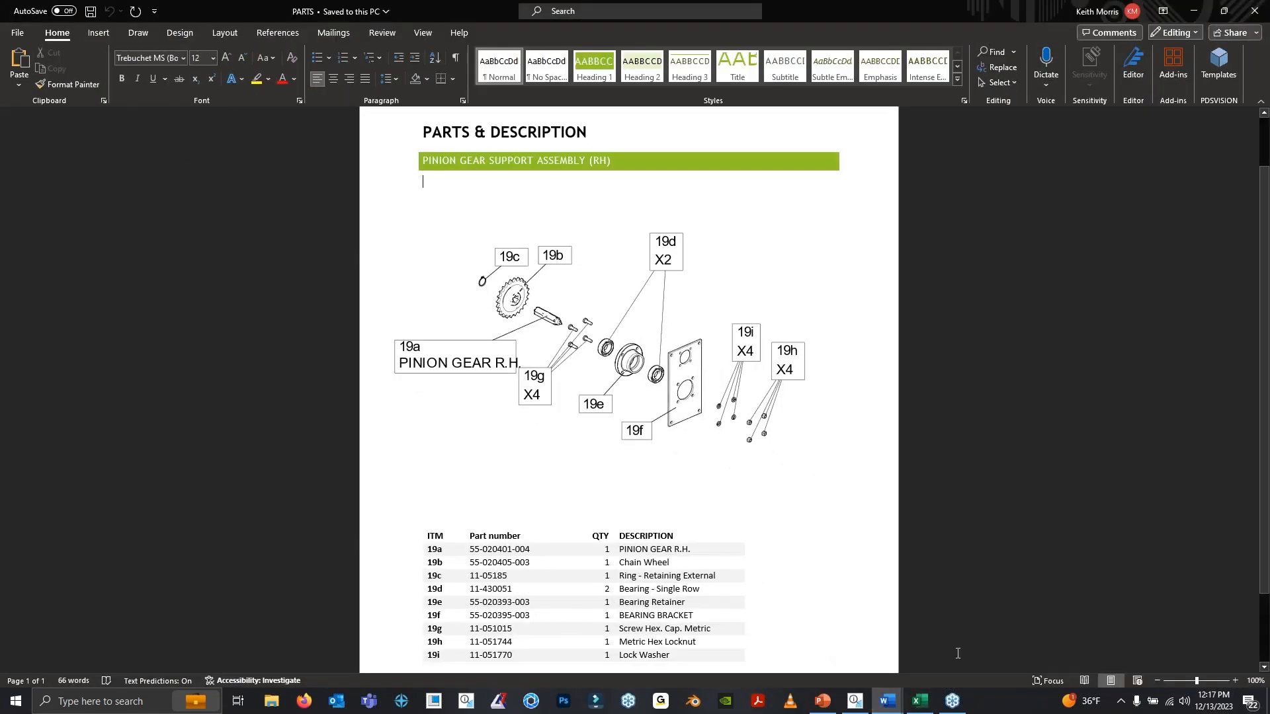
{"action": "left_click", "coordinate": [919, 701]}
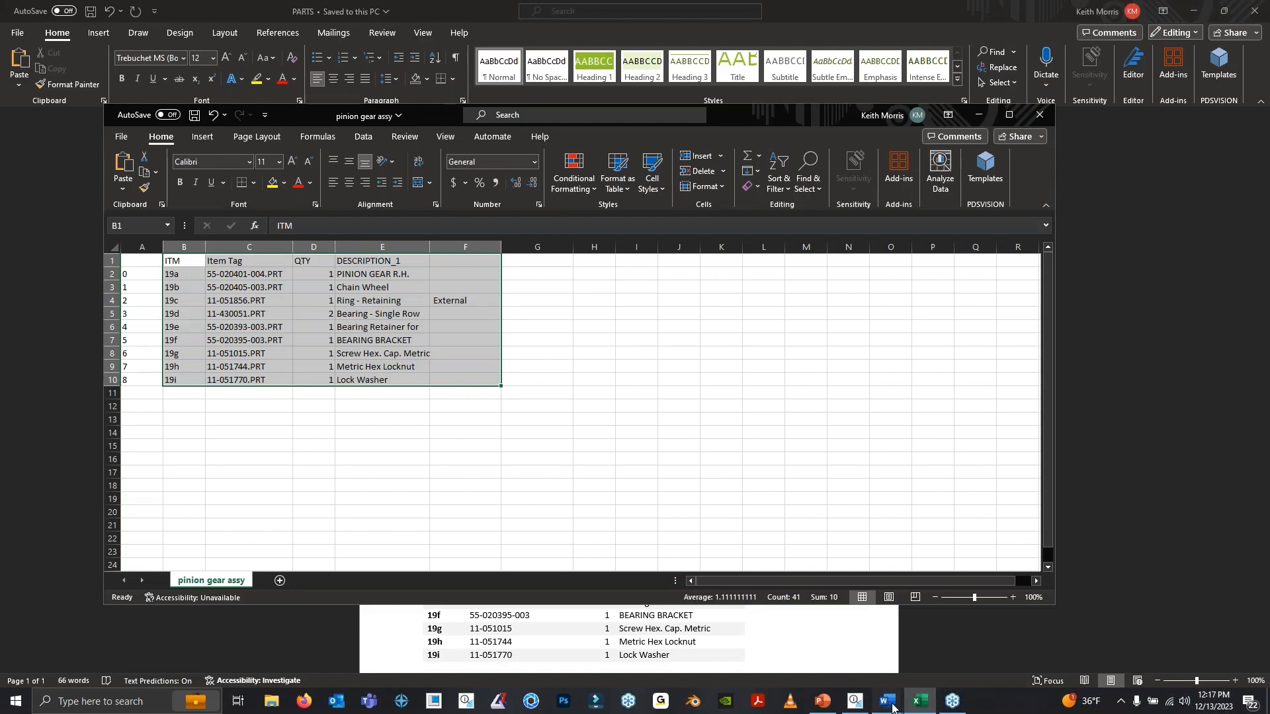
{"action": "left_click", "coordinate": [892, 707]}
{"action": "left_click", "coordinate": [939, 645]}
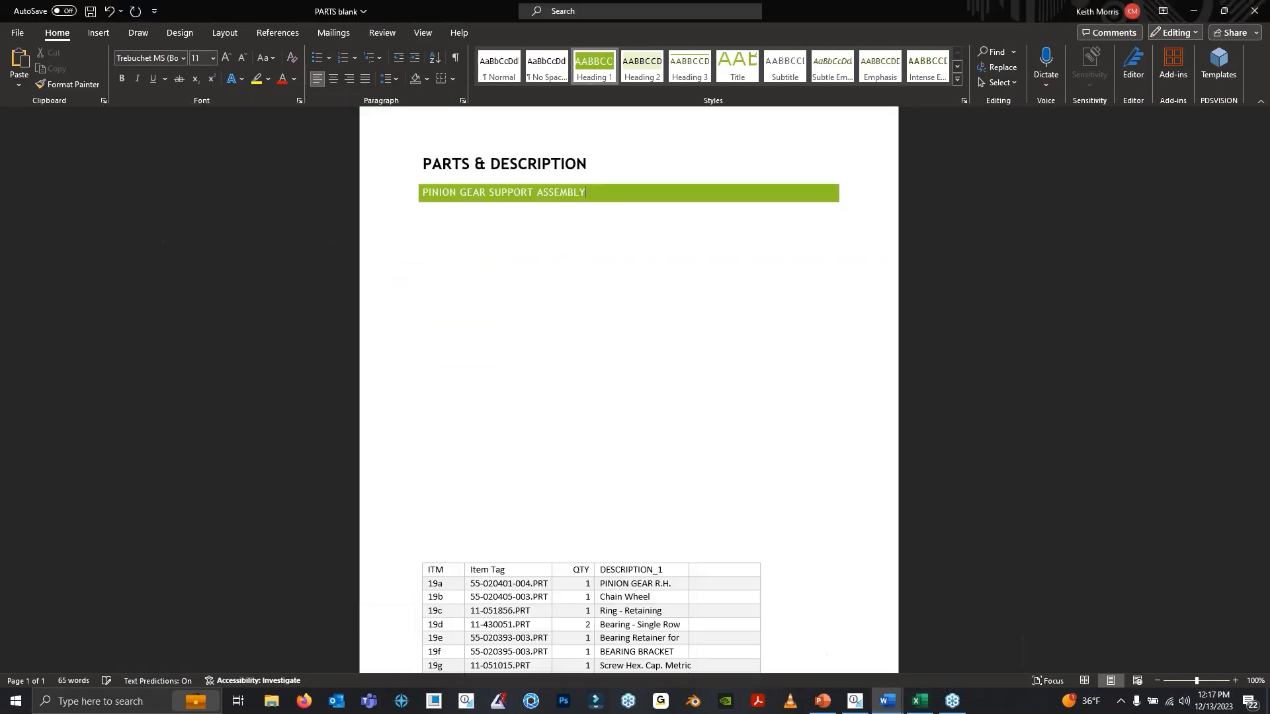
Start inserting a picture below the heading and browse to Documents > Webinars > Creo Illustrate Webinar > Dec 13th 2023 > Published Renders > DEMO
{"action": "left_click", "coordinate": [438, 219]}
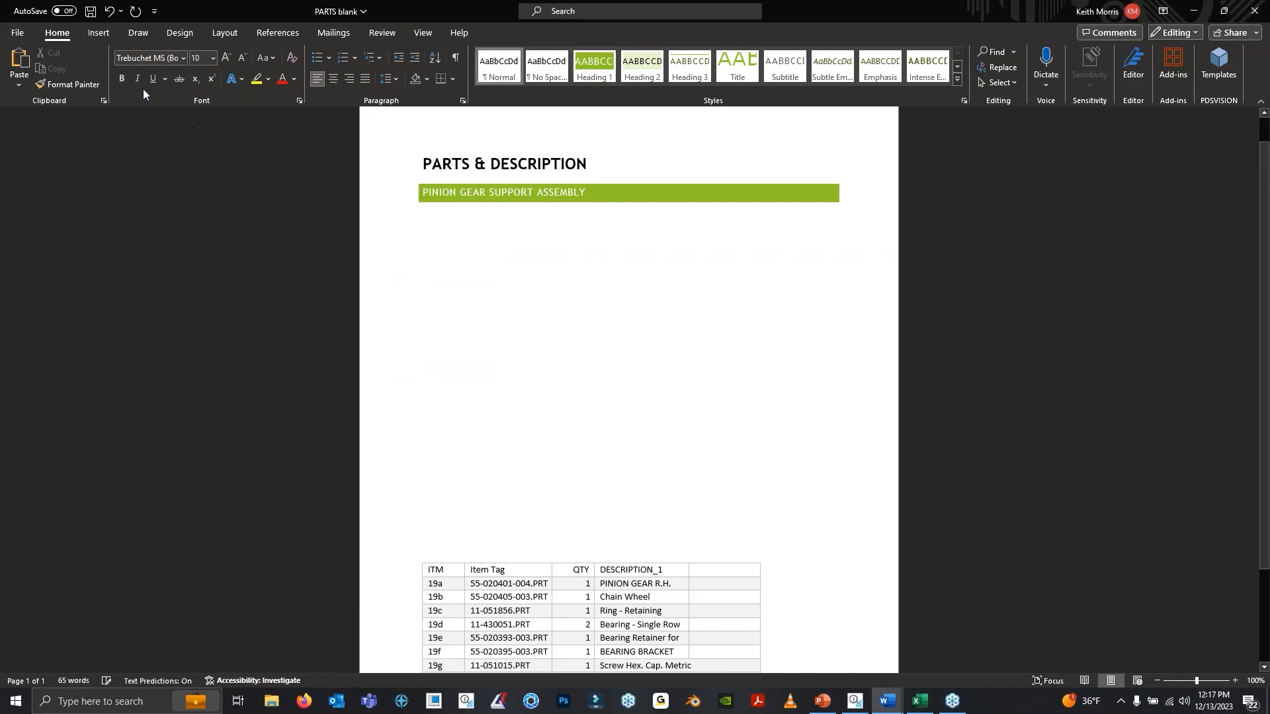
{"action": "left_click", "coordinate": [99, 35]}
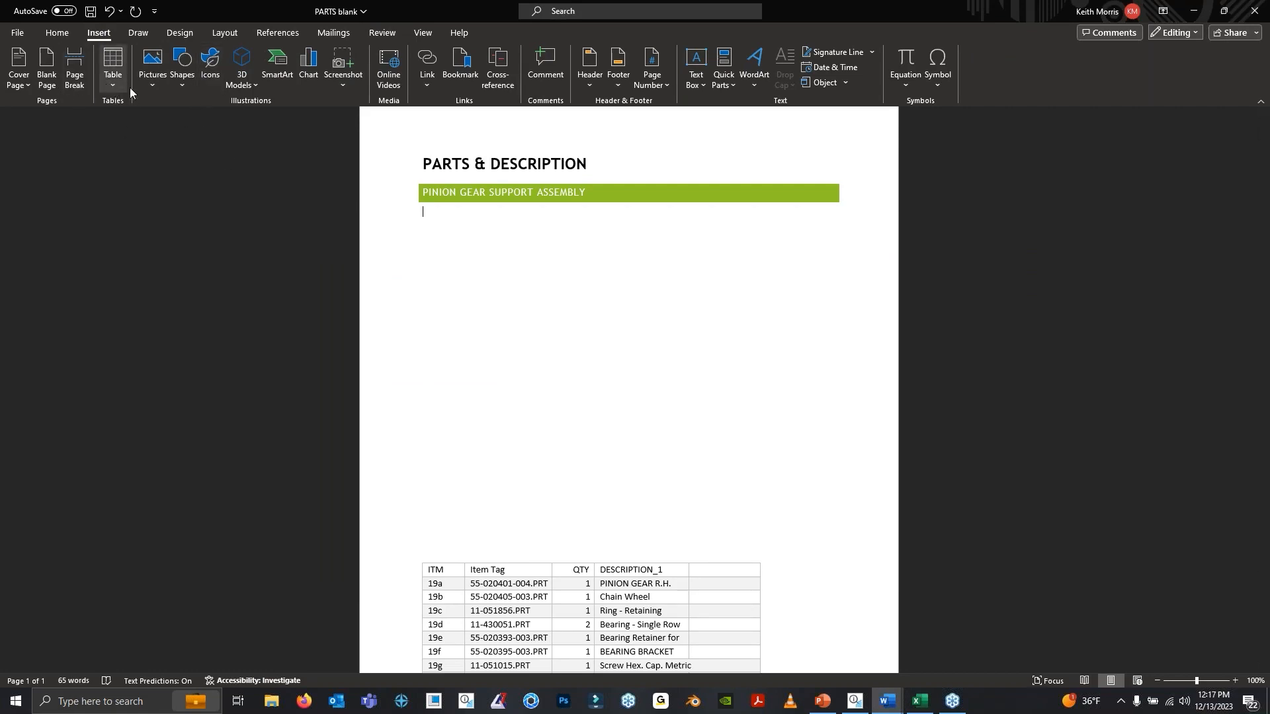
{"action": "left_click", "coordinate": [149, 79]}
{"action": "left_click", "coordinate": [186, 122]}
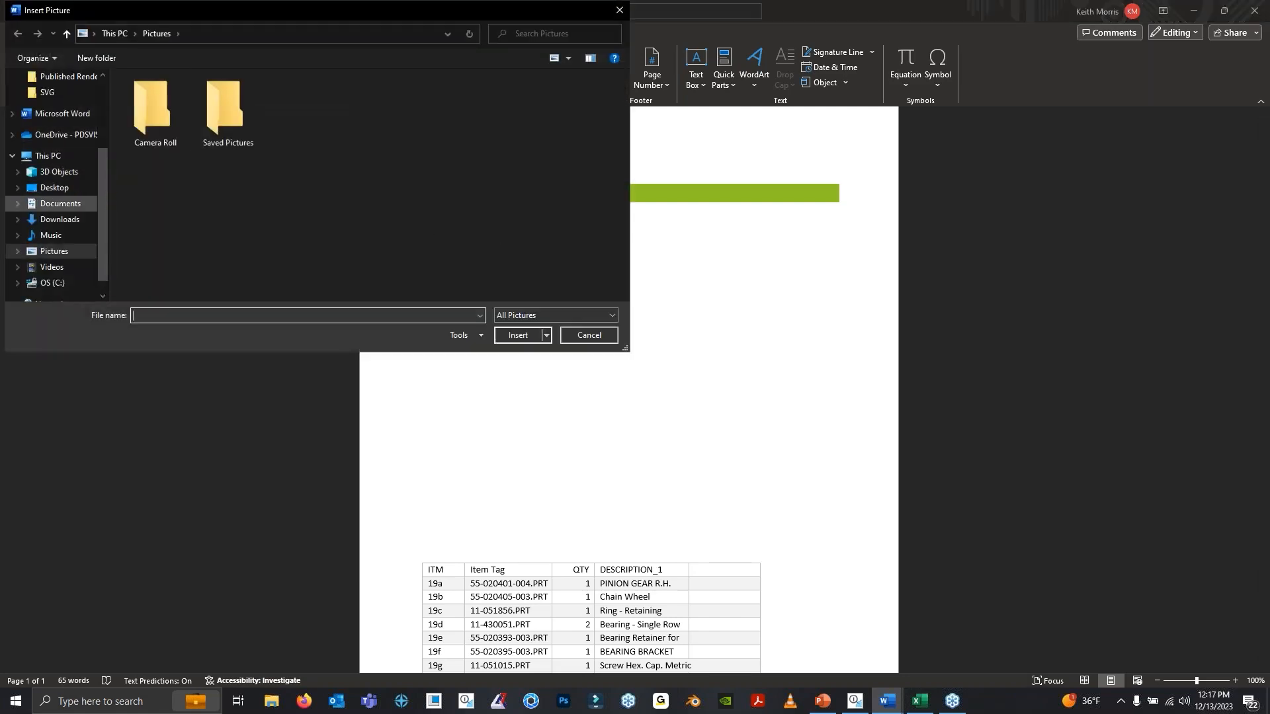
{"action": "left_click", "coordinate": [60, 203]}
{"action": "scroll", "coordinate": [257, 266], "scroll_direction": "down", "scroll_amount": 6}
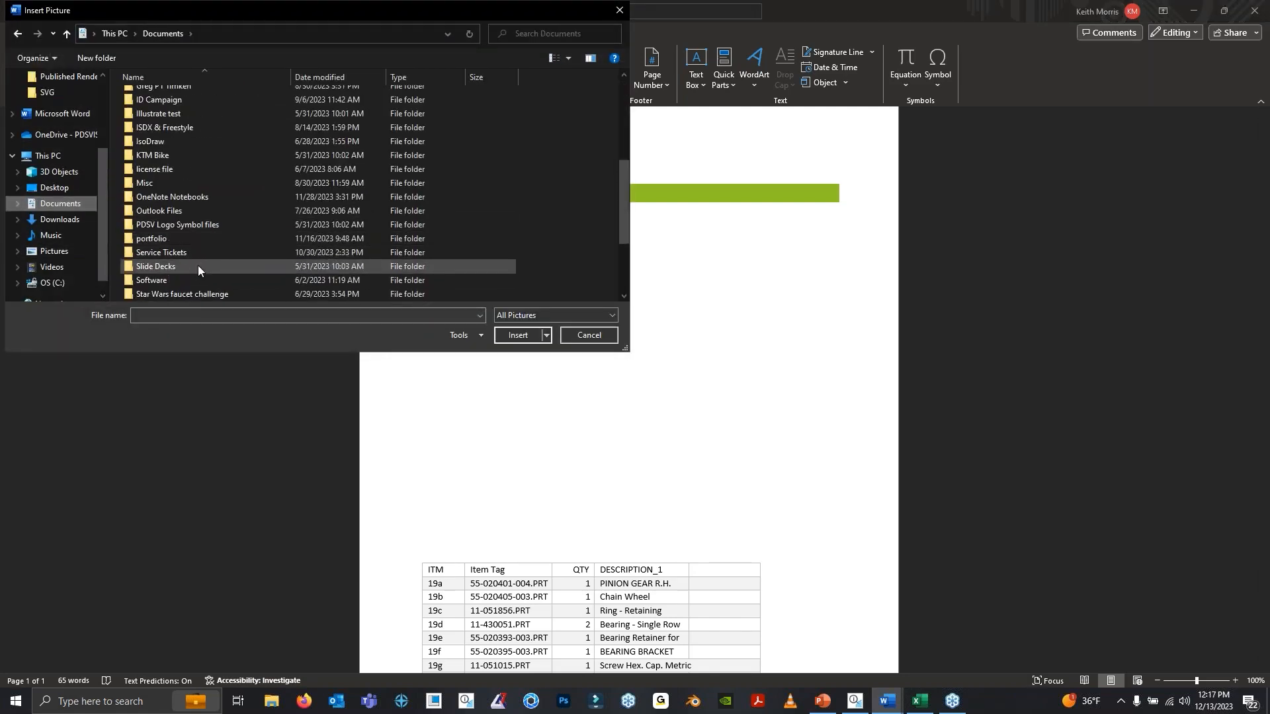
{"action": "scroll", "coordinate": [197, 264], "scroll_direction": "down", "scroll_amount": 2}
{"action": "double_click", "coordinate": [194, 255]}
{"action": "double_click", "coordinate": [178, 124]}
{"action": "double_click", "coordinate": [168, 101]}
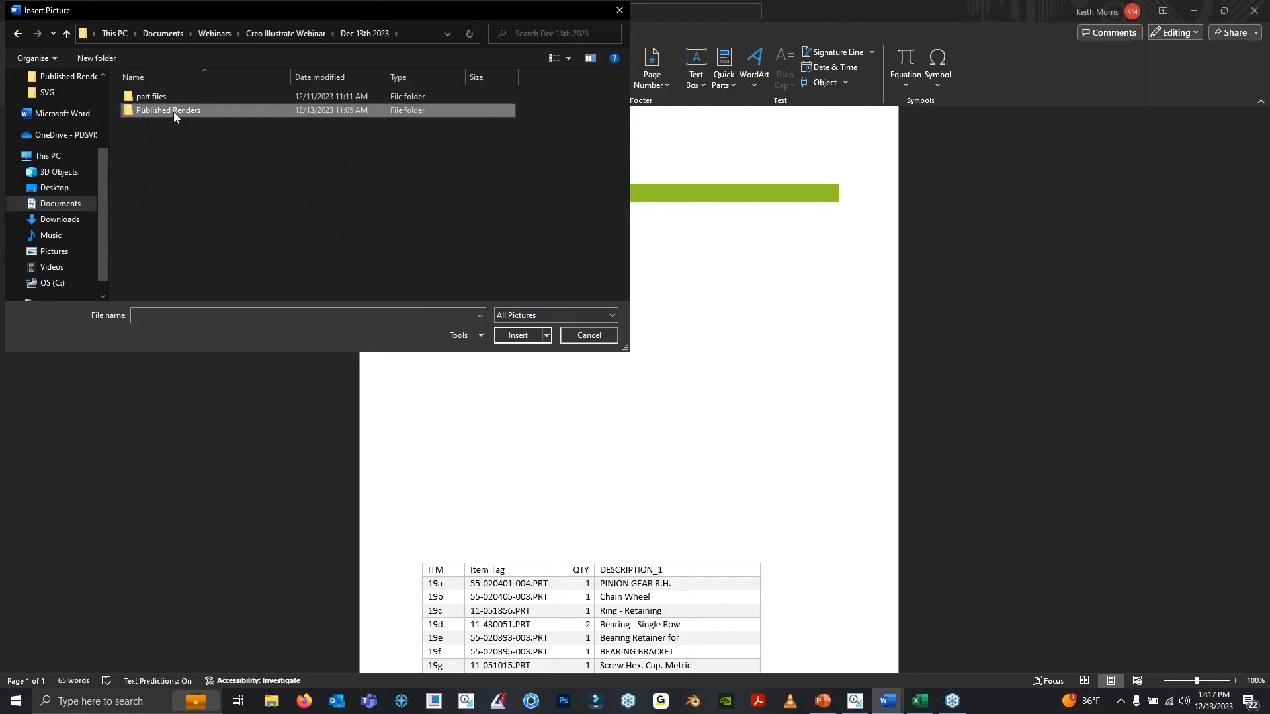
{"action": "double_click", "coordinate": [174, 112]}
{"action": "double_click", "coordinate": [168, 111]}
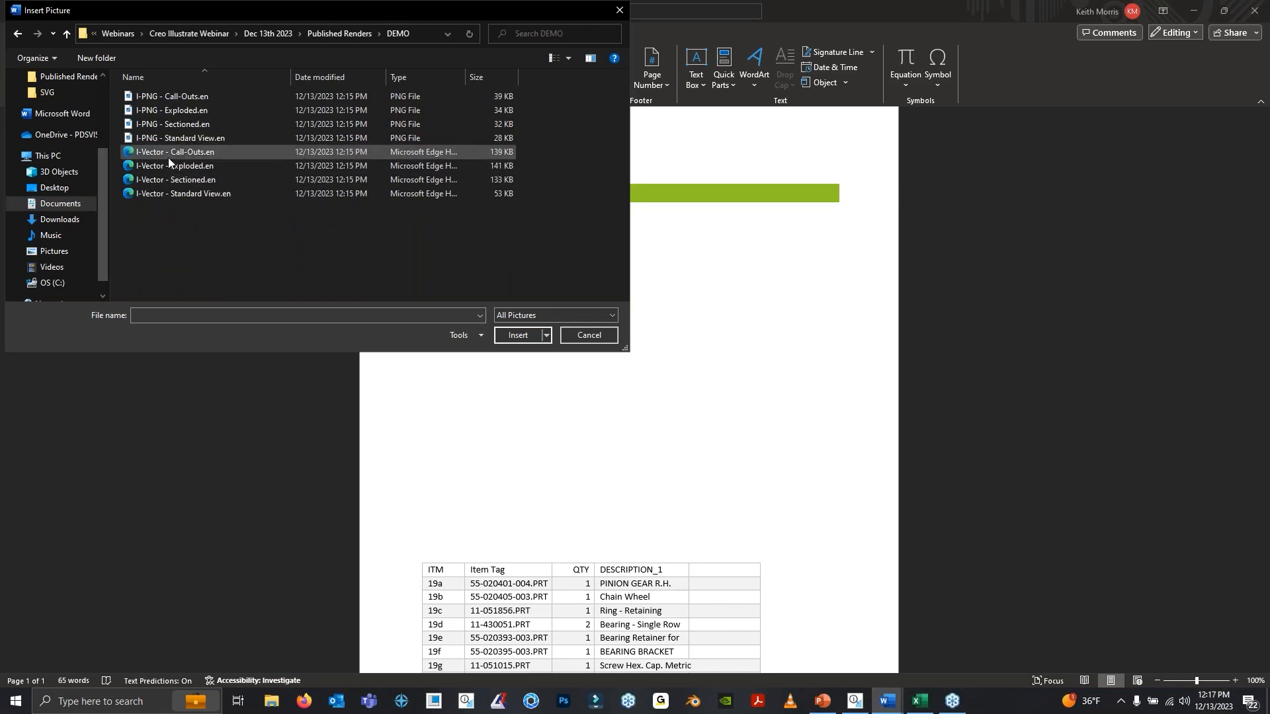
Insert the I-Vector - Call-Outs.en graphic and enlarge it to about 5.56" wide by 7.87" high
{"action": "left_click", "coordinate": [196, 151]}
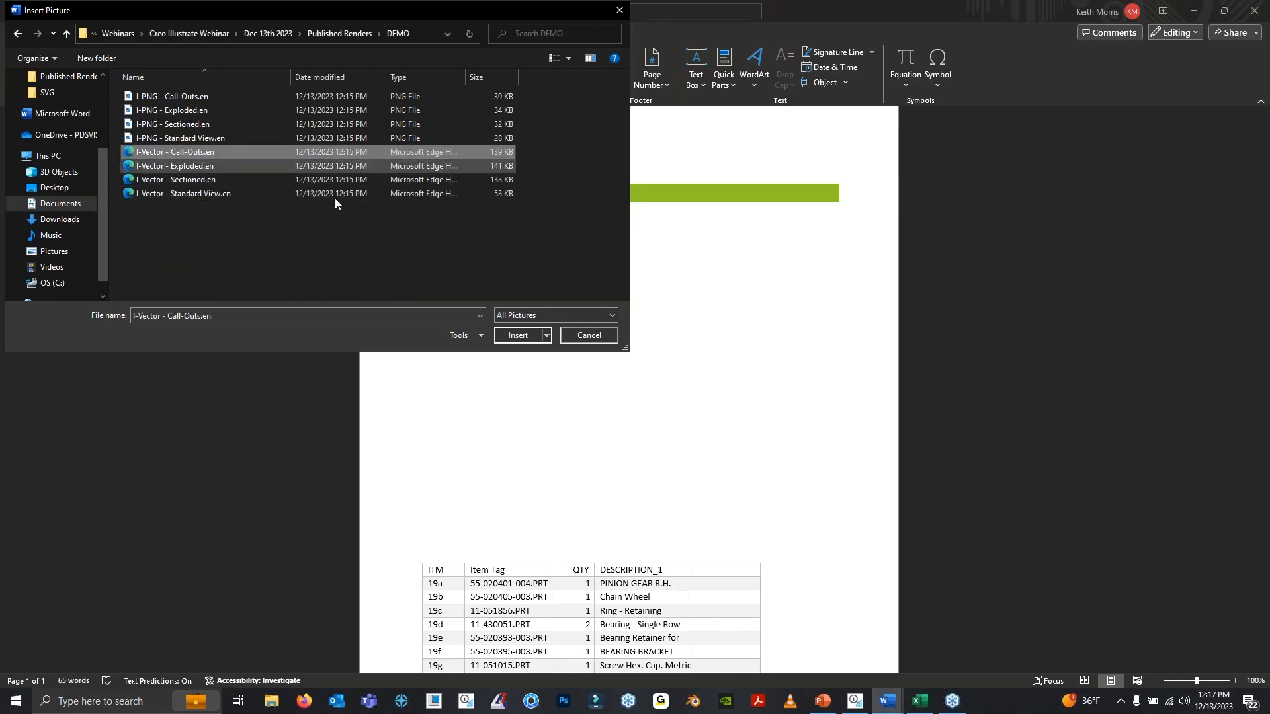
{"action": "left_click", "coordinate": [526, 335]}
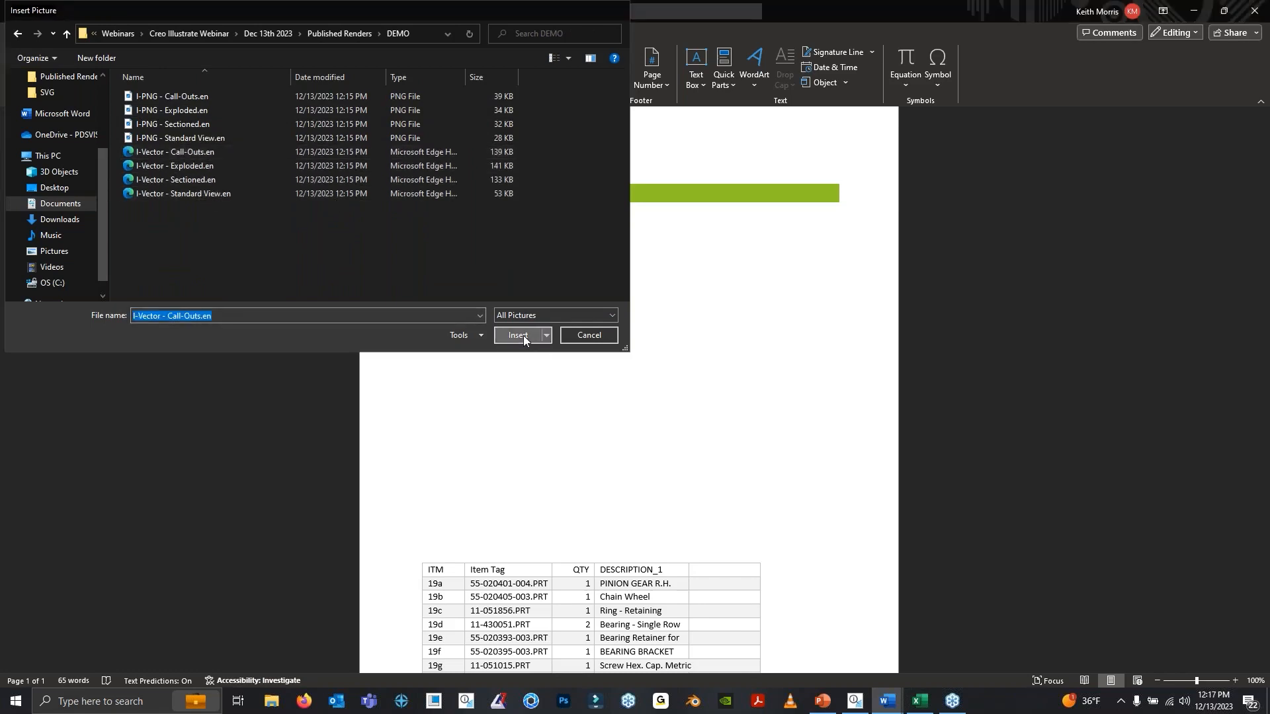
{"action": "left_click_drag", "start_coordinate": [287, 403], "coordinate": [501, 518]}
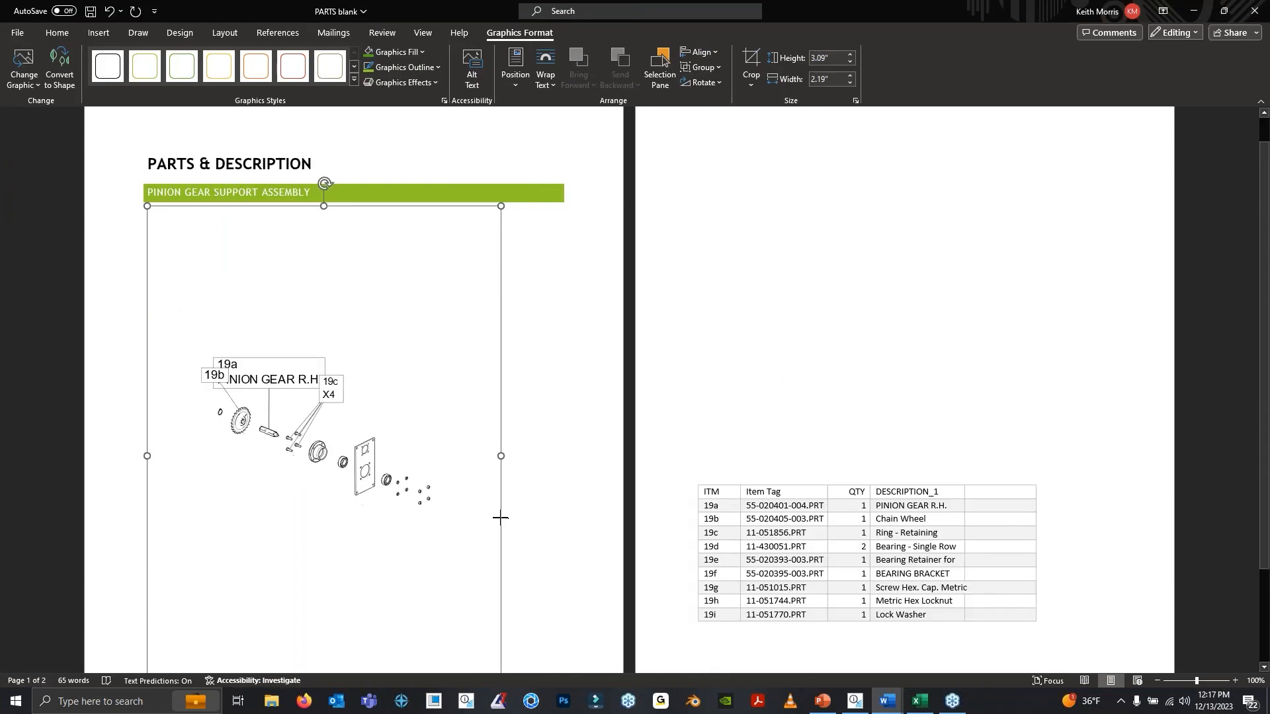
Crop the empty space above and below the exploded assembly, reducing the graphic's height to about 2.96"
{"action": "left_click", "coordinate": [751, 85]}
{"action": "left_click", "coordinate": [761, 114]}
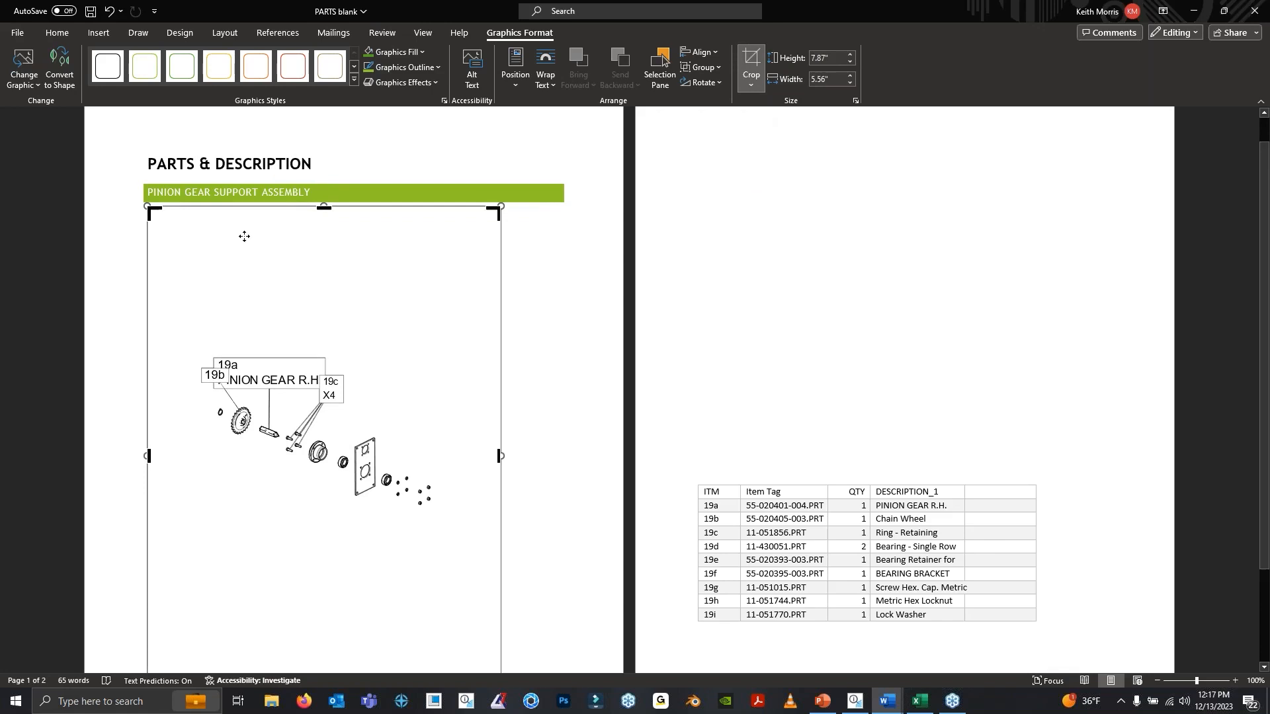
{"action": "left_click_drag", "start_coordinate": [323, 208], "coordinate": [322, 334]}
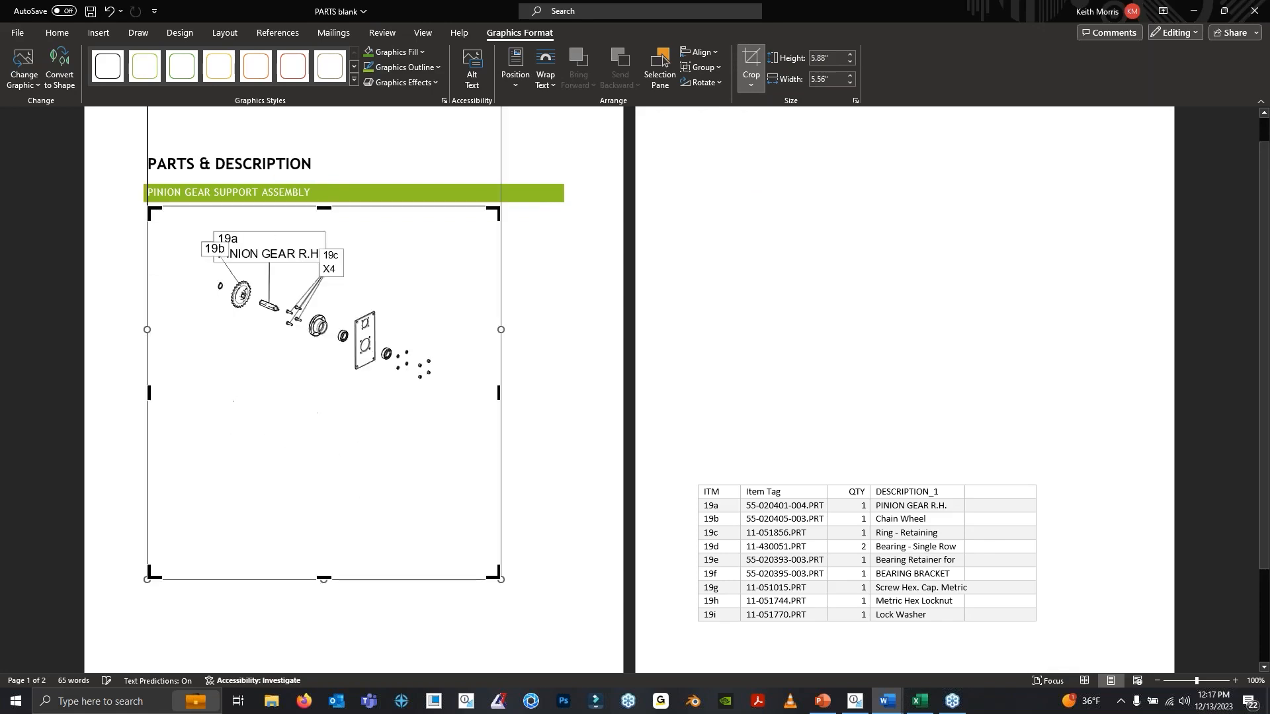
{"action": "left_click_drag", "start_coordinate": [323, 579], "coordinate": [323, 393]}
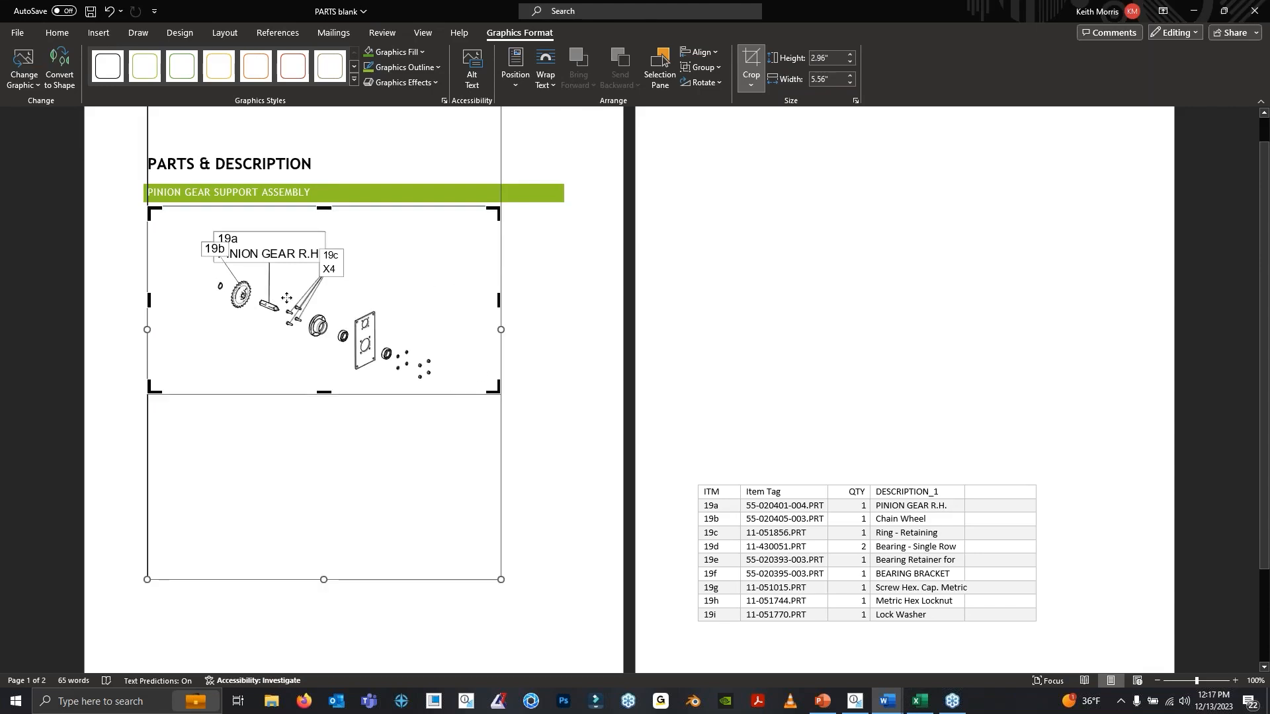
{"action": "left_click", "coordinate": [311, 434]}
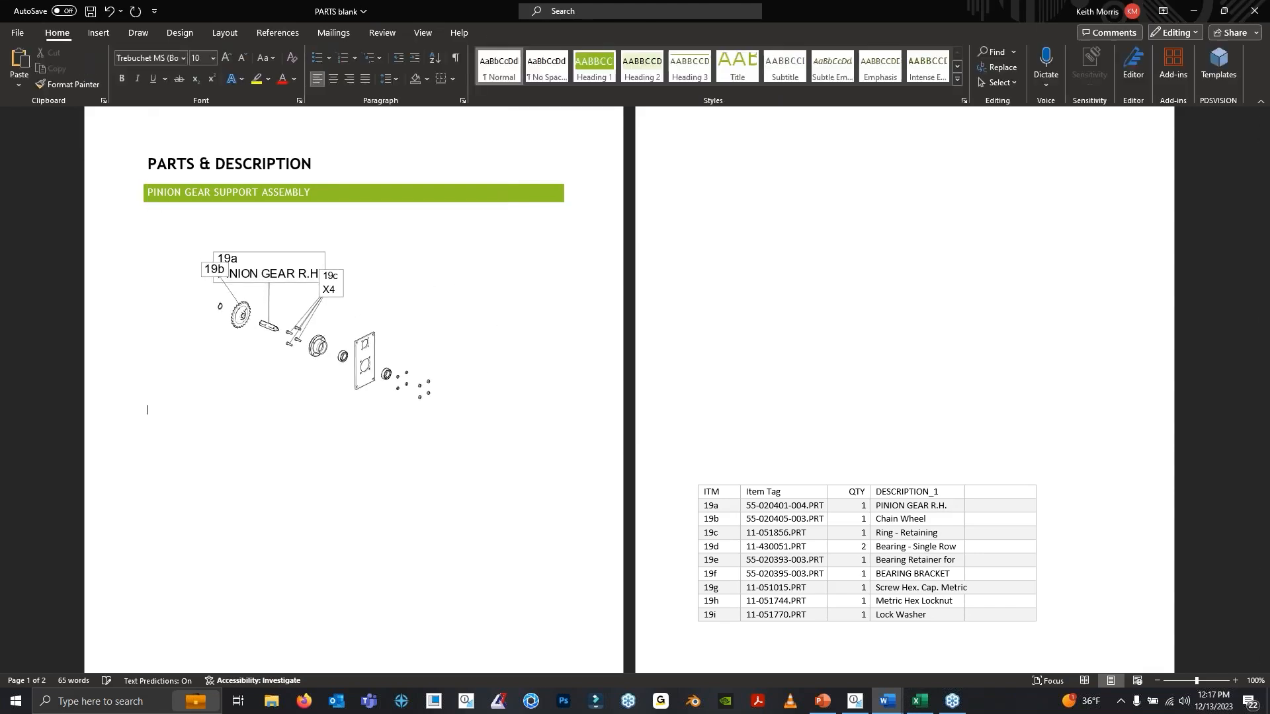
Scale the cropped Call-Outs graphic down proportionally and put the text cursor in the blank area above the parts table
{"action": "left_click", "coordinate": [337, 300]}
{"action": "scroll", "coordinate": [800, 443], "scroll_direction": "up", "scroll_amount": 2}
{"action": "left_click", "coordinate": [779, 482]}
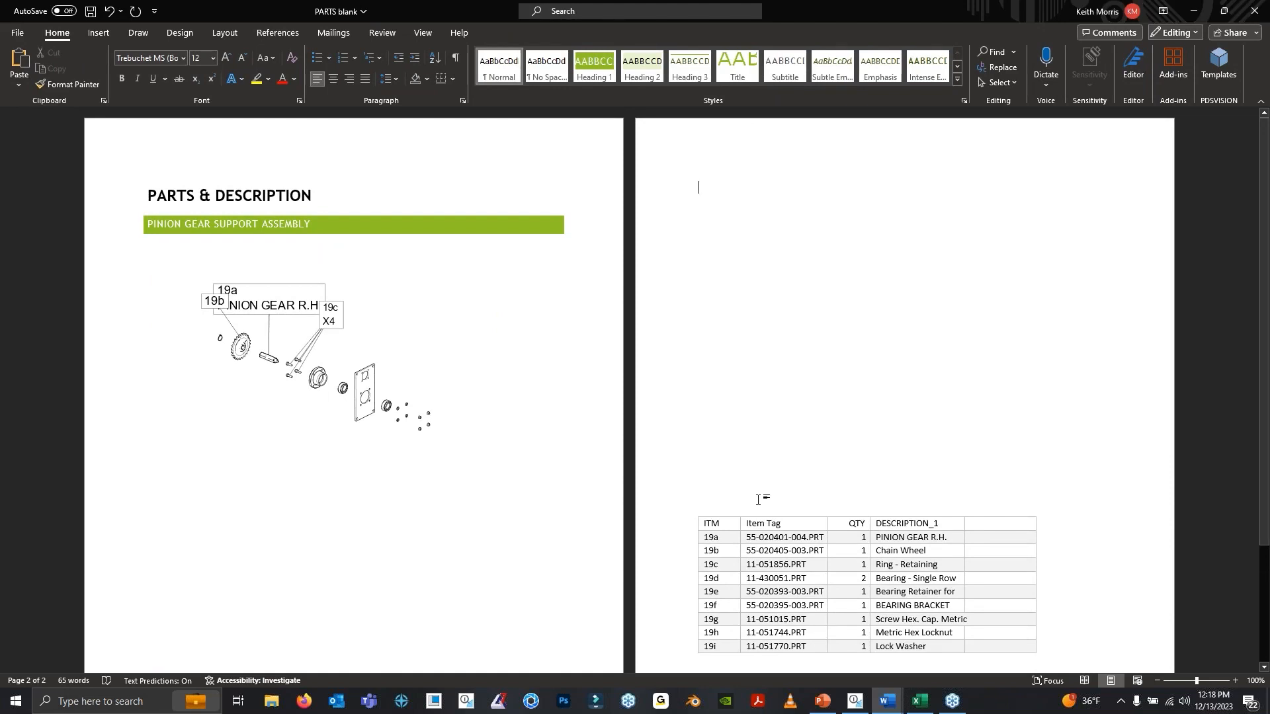
{"action": "left_click", "coordinate": [249, 621]}
{"action": "left_click", "coordinate": [708, 495]}
{"action": "scroll", "coordinate": [759, 400], "scroll_direction": "down", "scroll_amount": 4}
{"action": "left_click", "coordinate": [396, 239]}
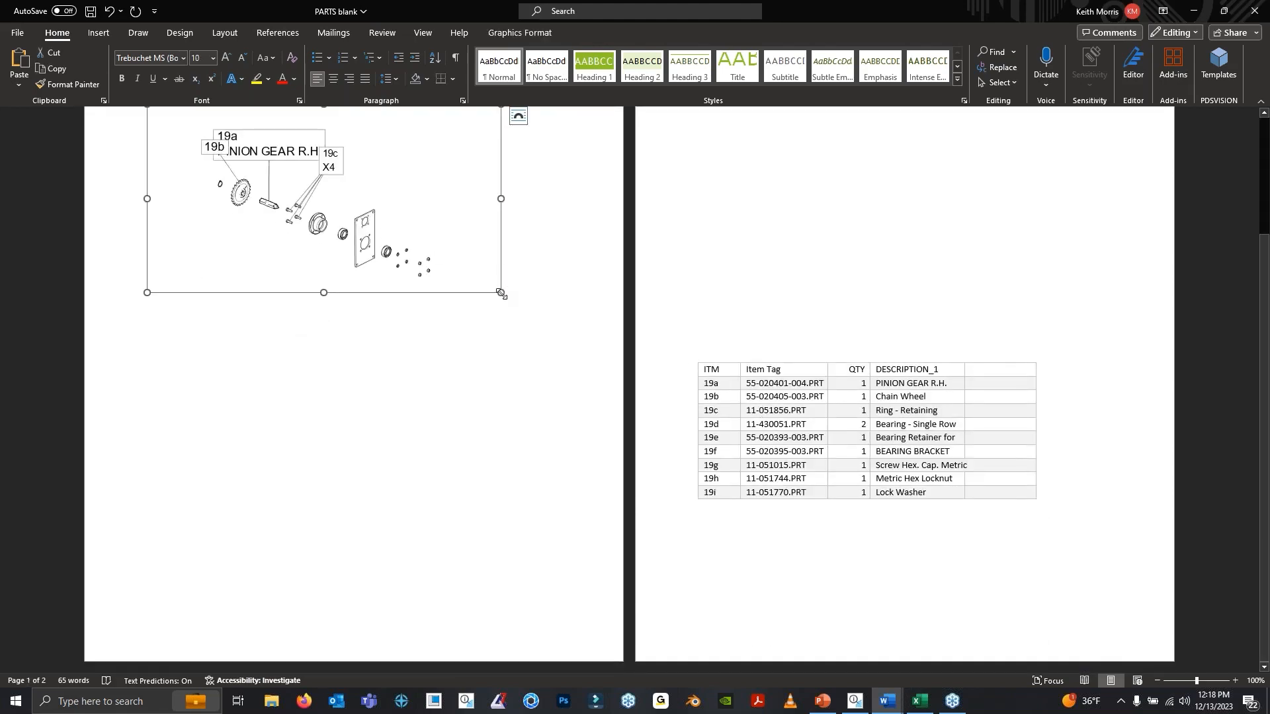
{"action": "left_click_drag", "start_coordinate": [501, 293], "coordinate": [453, 267]}
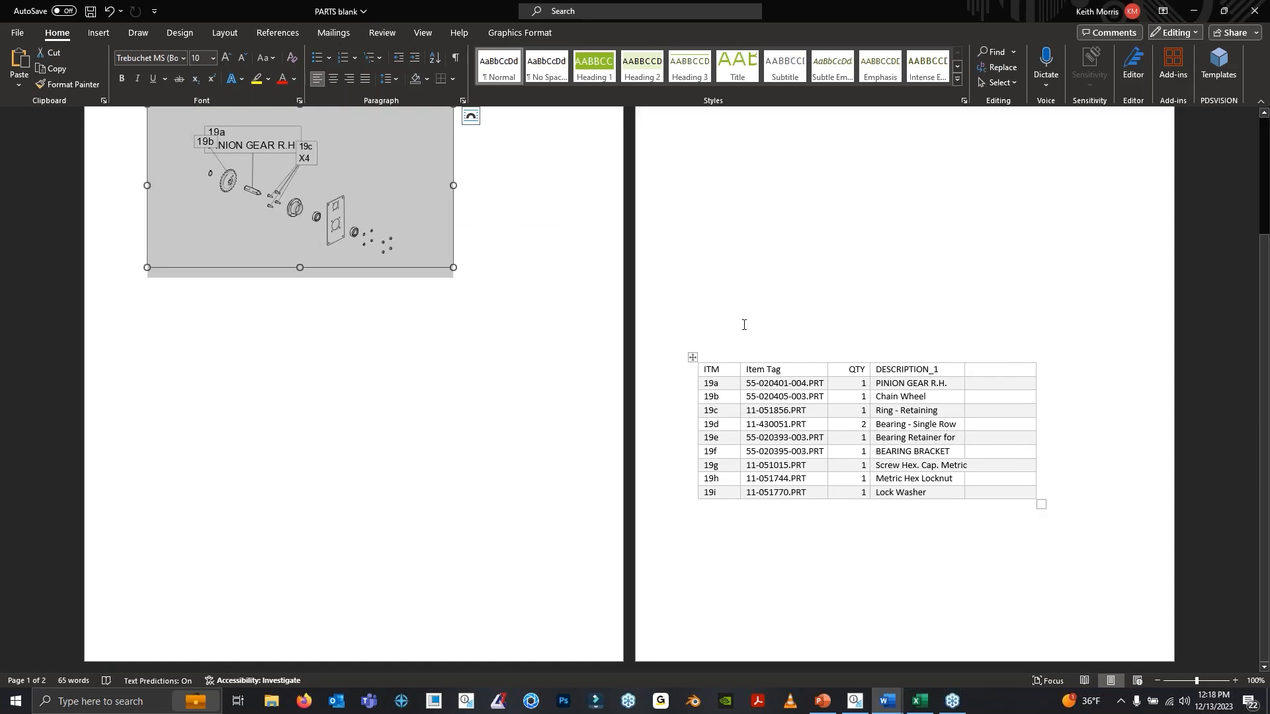
{"action": "left_click", "coordinate": [743, 324]}
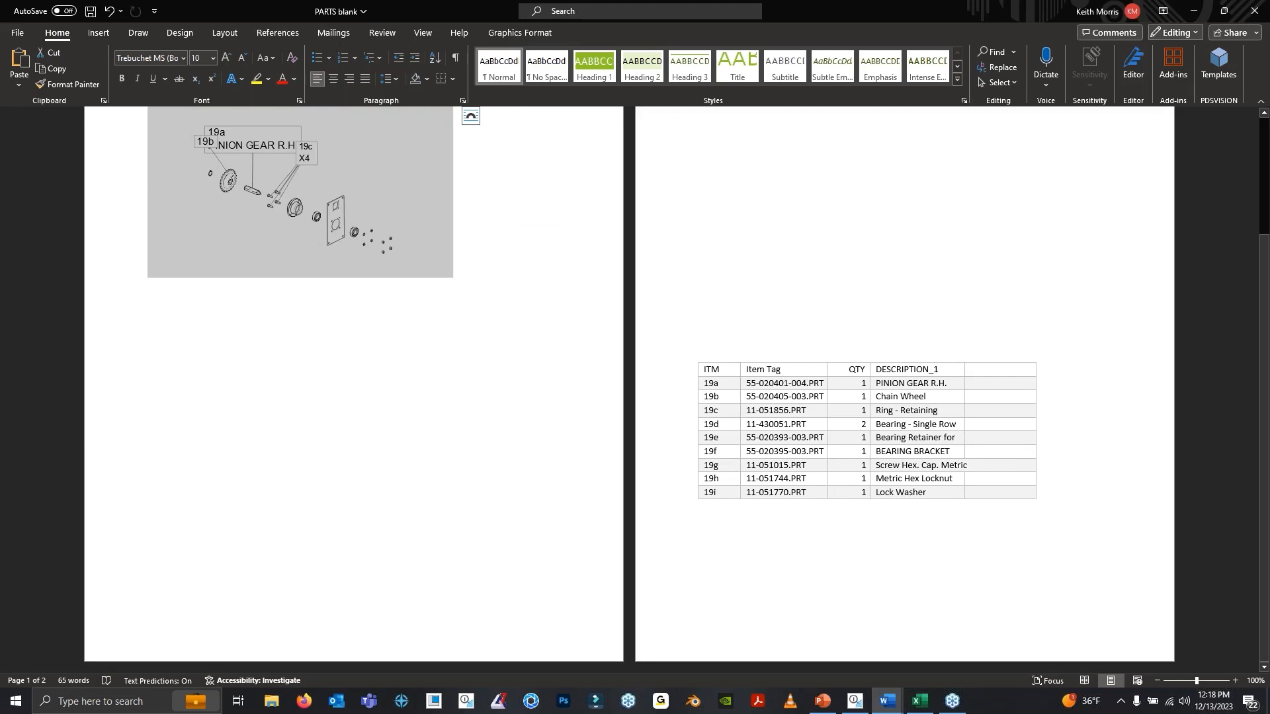
Switch to the finished PARTS document and examine its call-out illustration and the part number column of the parts table
{"action": "scroll", "coordinate": [835, 337], "scroll_direction": "up", "scroll_amount": 3}
{"action": "left_click", "coordinate": [836, 338]}
{"action": "left_click", "coordinate": [887, 701]}
{"action": "left_click", "coordinate": [887, 701]}
{"action": "left_click", "coordinate": [808, 647]}
{"action": "scroll", "coordinate": [611, 395], "scroll_direction": "down", "scroll_amount": 2}
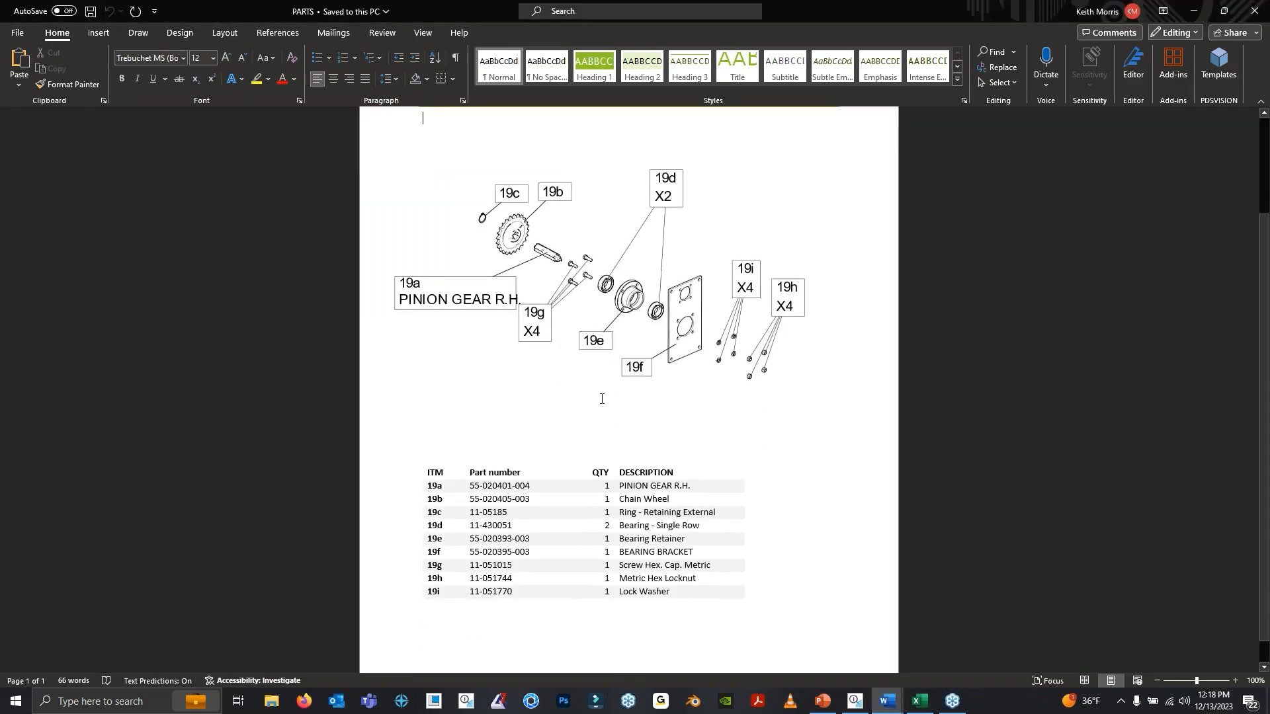
{"action": "scroll", "coordinate": [601, 399], "scroll_direction": "down", "scroll_amount": 1}
{"action": "left_click", "coordinate": [644, 488]}
{"action": "left_click", "coordinate": [503, 440]}
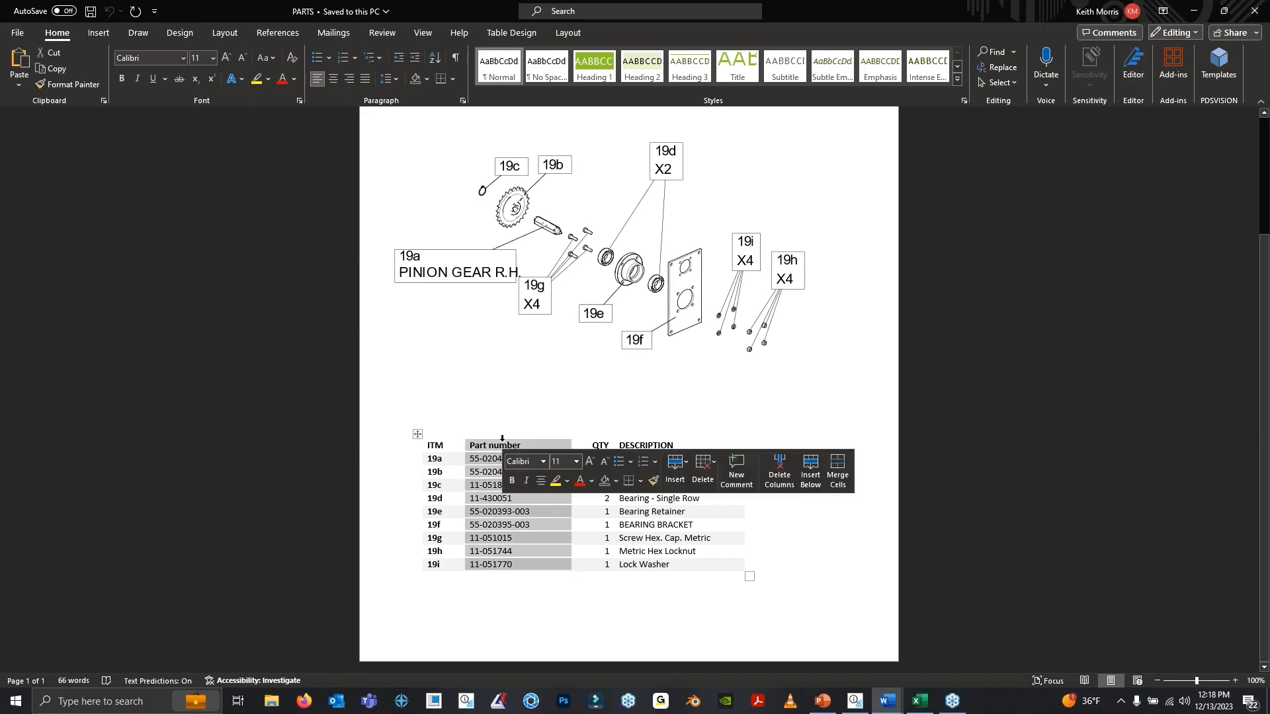
{"action": "left_click", "coordinate": [437, 407]}
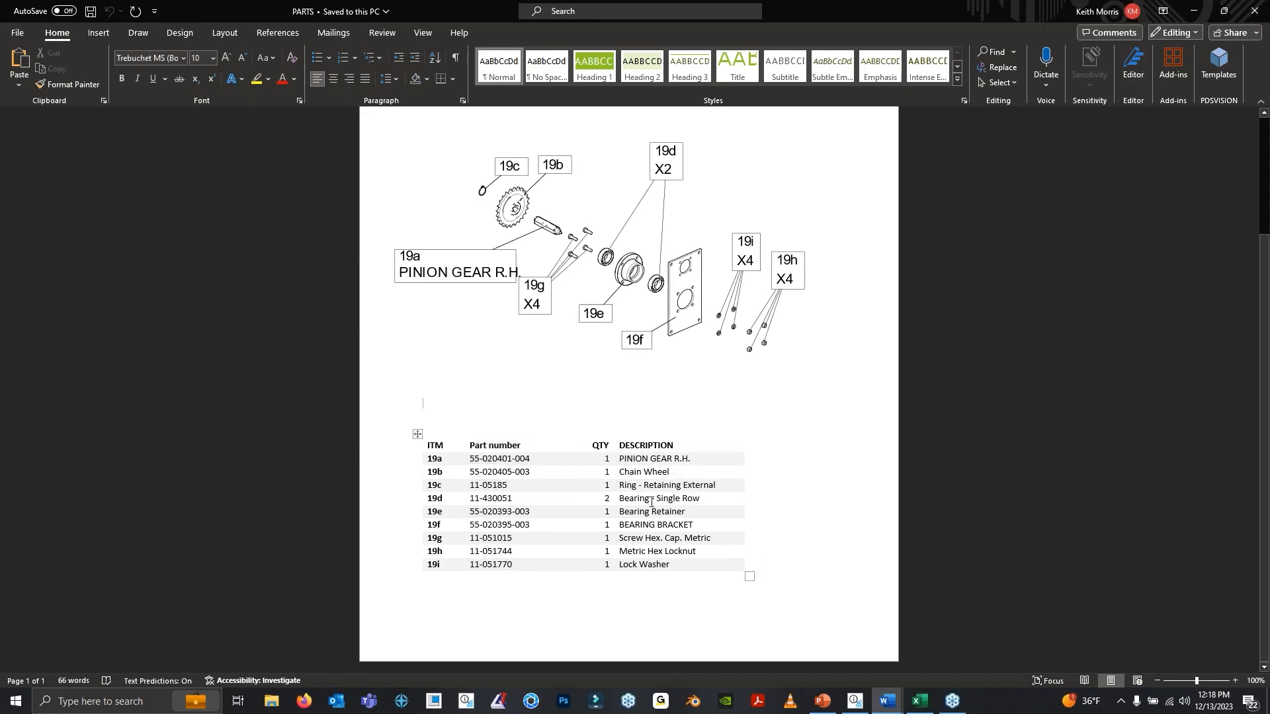
Check the source item list in the pinion gear assy Excel workbook and return to the PARTS document
{"action": "left_click", "coordinate": [923, 702]}
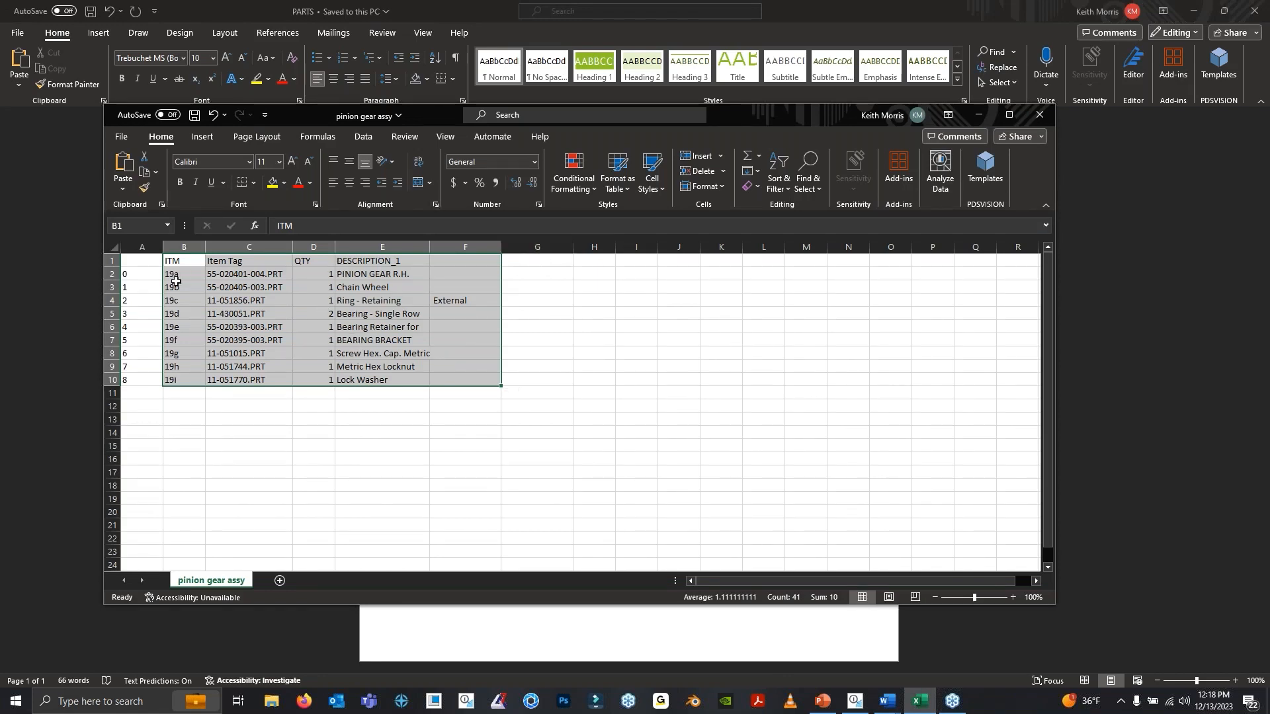
{"action": "left_click_drag", "start_coordinate": [775, 114], "coordinate": [803, 149]}
{"action": "left_click", "coordinate": [777, 13]}
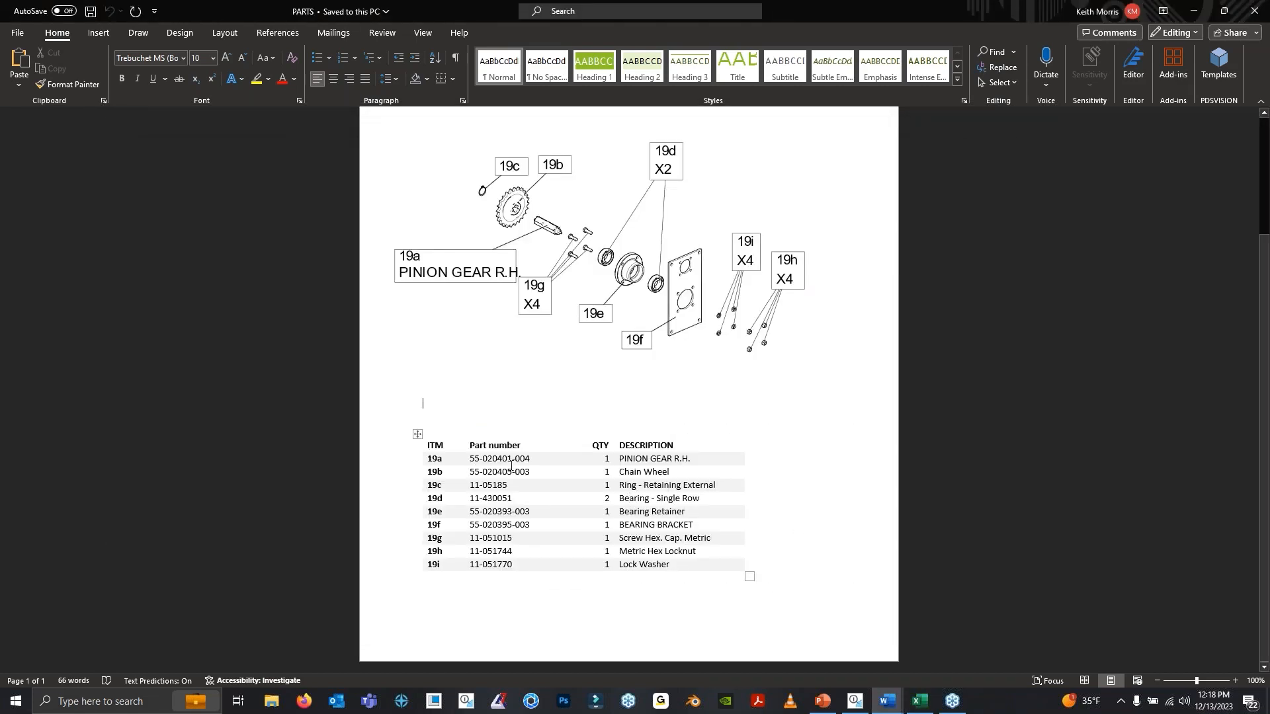
Review the finished parts page from the Pinion Gear Support Assembly (RH) heading down to the parts table
{"action": "scroll", "coordinate": [658, 383], "scroll_direction": "up", "scroll_amount": 2}
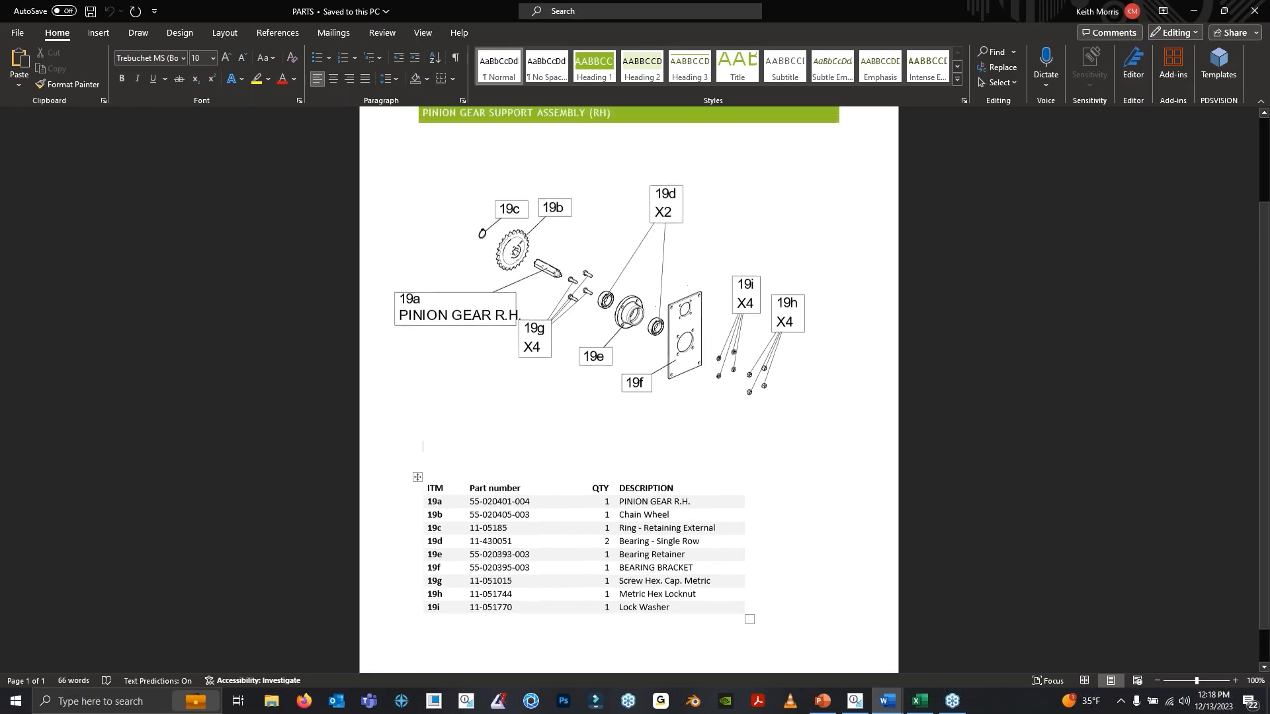
{"action": "scroll", "coordinate": [596, 417], "scroll_direction": "down", "scroll_amount": 2}
{"action": "scroll", "coordinate": [598, 434], "scroll_direction": "up", "scroll_amount": 5}
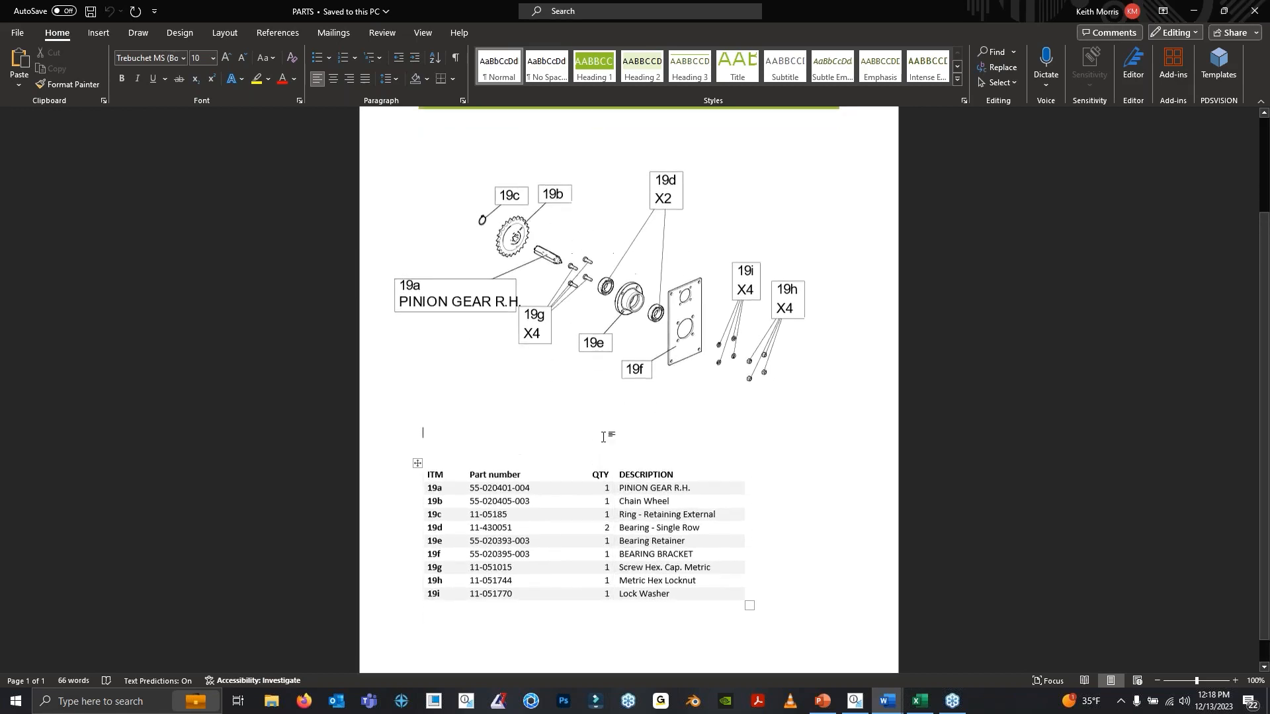
{"action": "scroll", "coordinate": [638, 387], "scroll_direction": "down", "scroll_amount": 5}
{"action": "scroll", "coordinate": [639, 386], "scroll_direction": "up", "scroll_amount": 5}
{"action": "scroll", "coordinate": [638, 386], "scroll_direction": "down", "scroll_amount": 3}
{"action": "scroll", "coordinate": [628, 369], "scroll_direction": "down", "scroll_amount": 1}
{"action": "scroll", "coordinate": [628, 369], "scroll_direction": "up", "scroll_amount": 1}
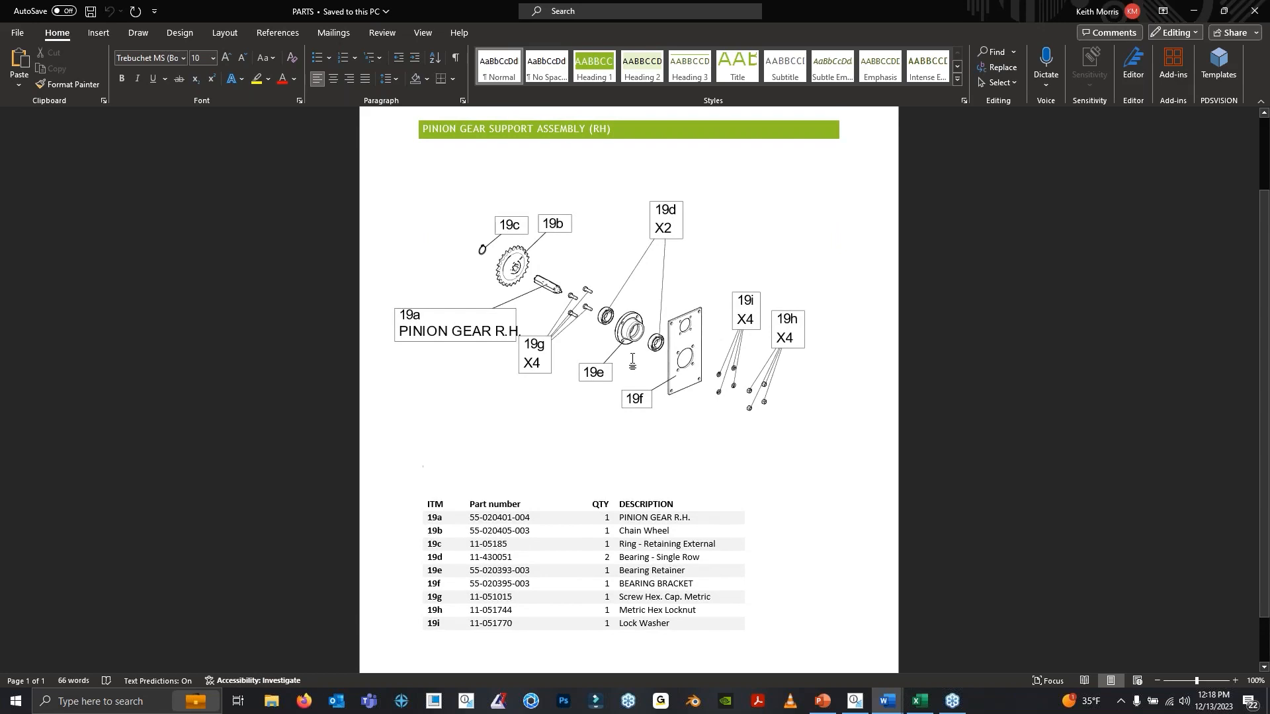
Switch to Creo Illustrate and view the Sectioned, Call-Outs, Exploded and Standard View figures in turn
{"action": "key", "text": "alt+Tab"}
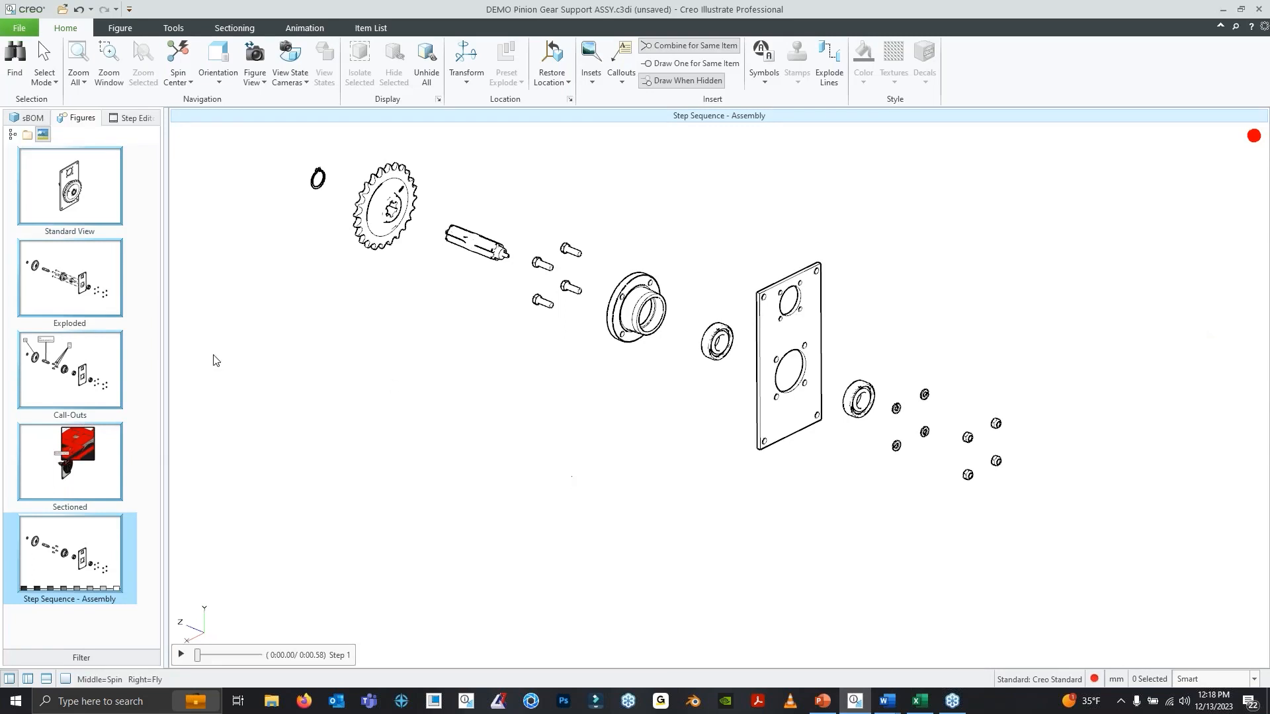
{"action": "left_click", "coordinate": [78, 471]}
{"action": "left_click", "coordinate": [70, 380]}
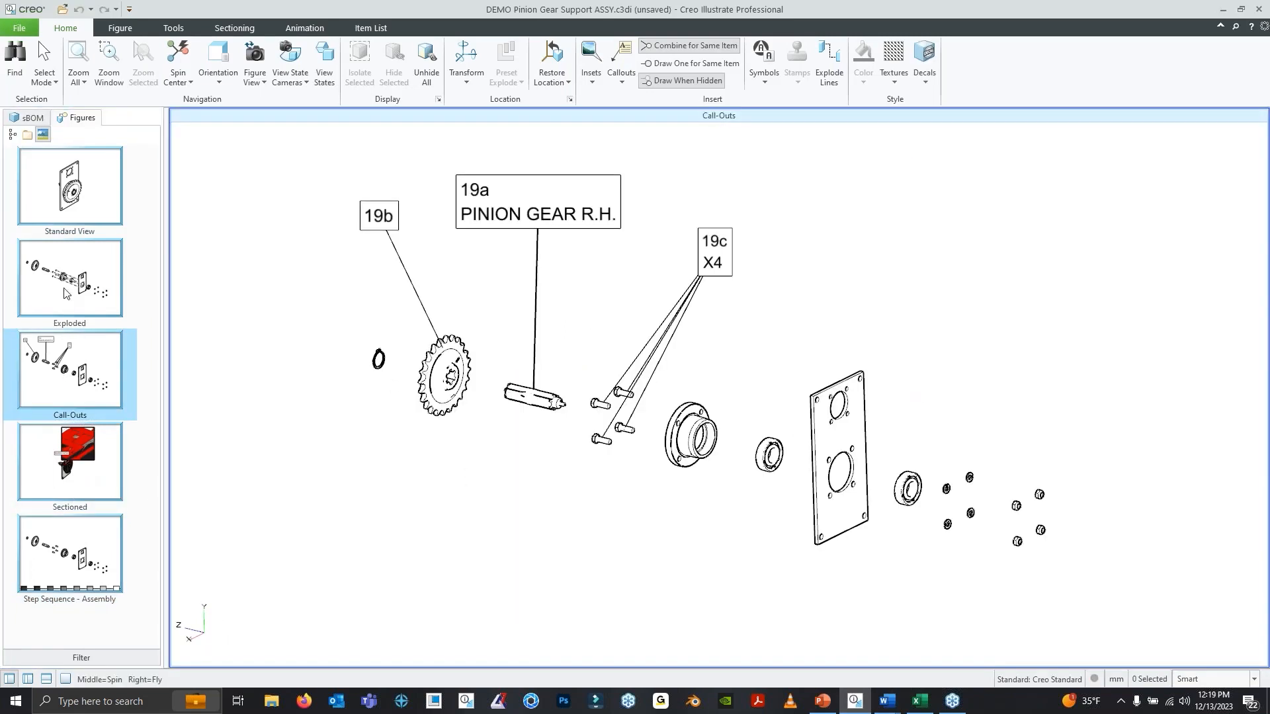
{"action": "left_click", "coordinate": [66, 294]}
{"action": "left_click", "coordinate": [69, 204]}
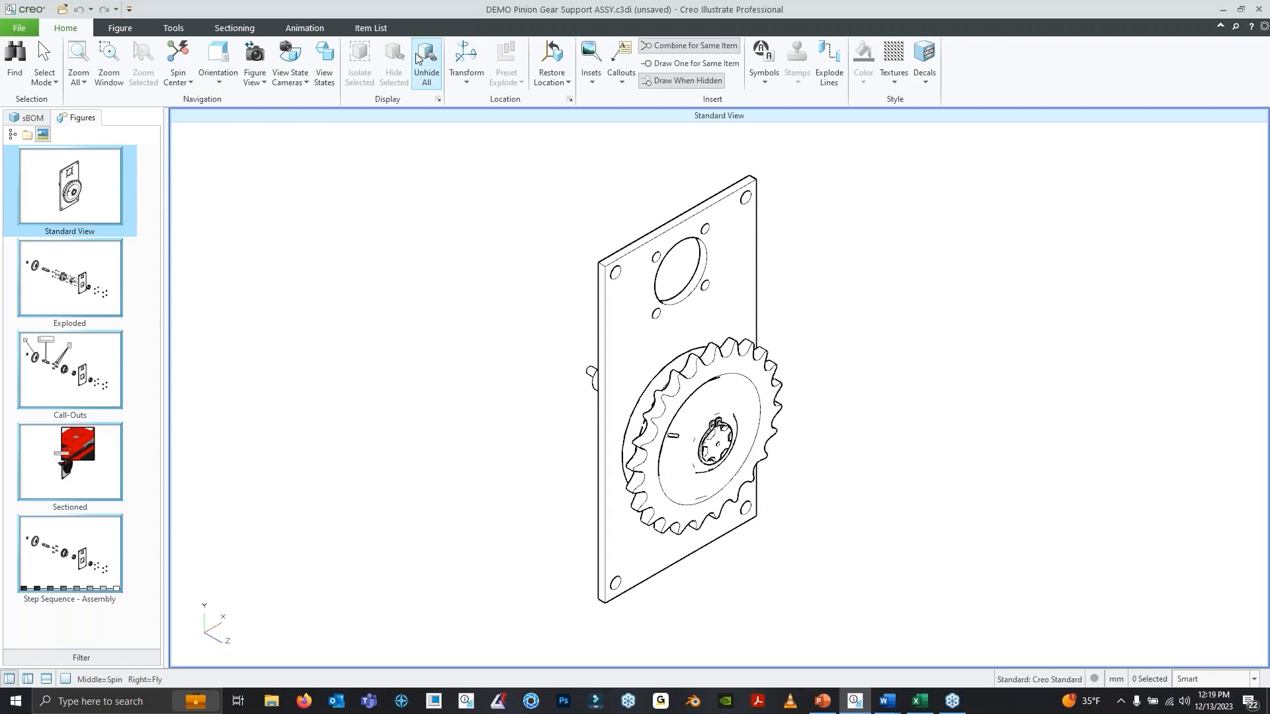
{"action": "left_click", "coordinate": [175, 31]}
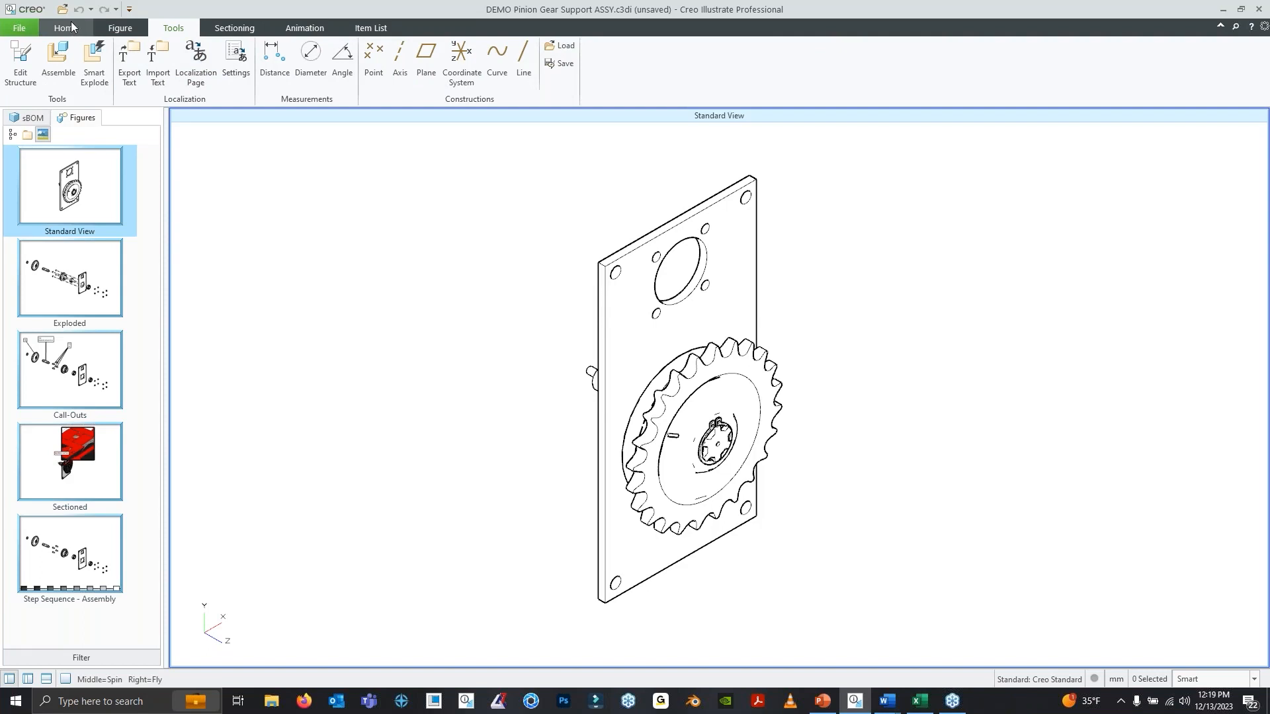
{"action": "left_click", "coordinate": [119, 27]}
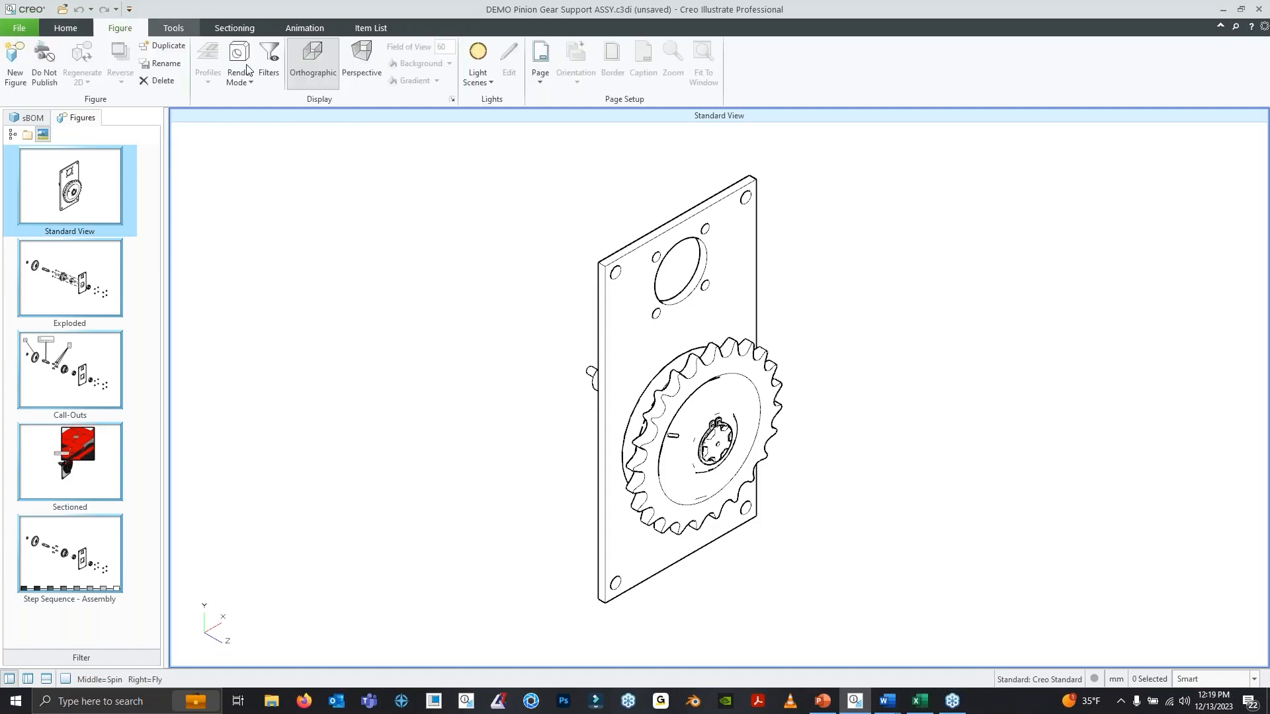
{"action": "left_click", "coordinate": [235, 29]}
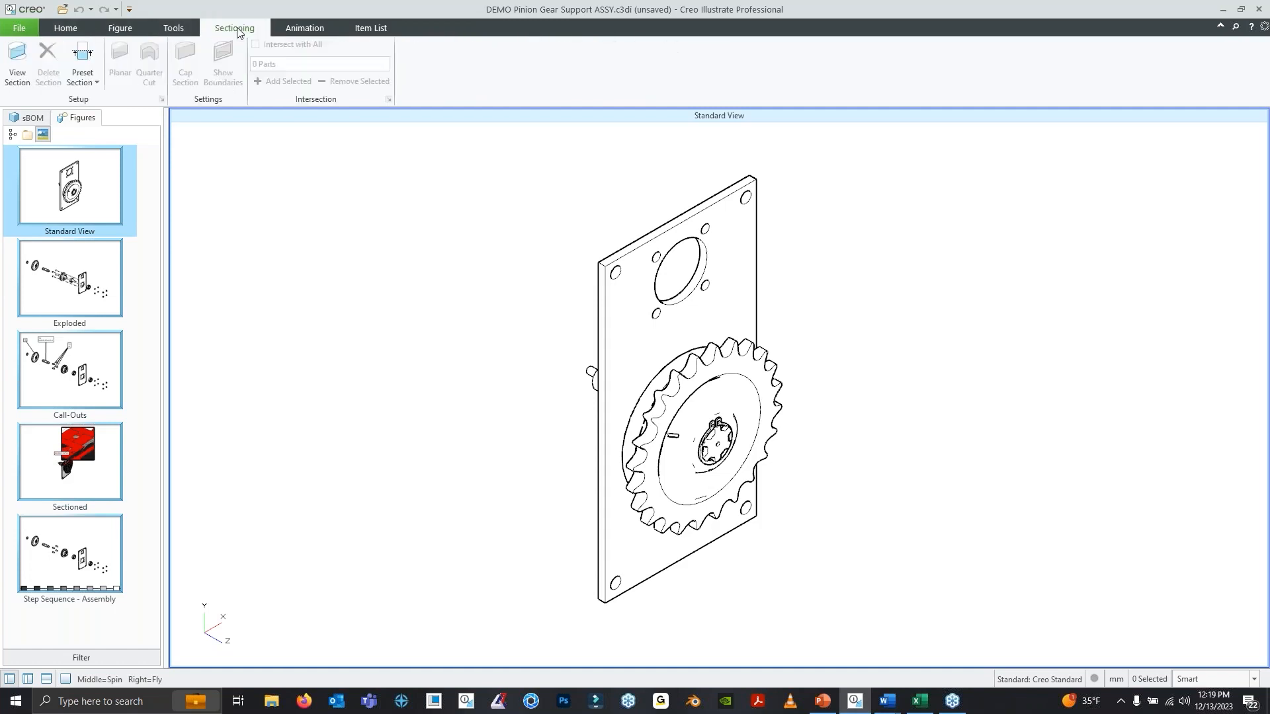
{"action": "left_click", "coordinate": [303, 32]}
{"action": "left_click", "coordinate": [69, 29]}
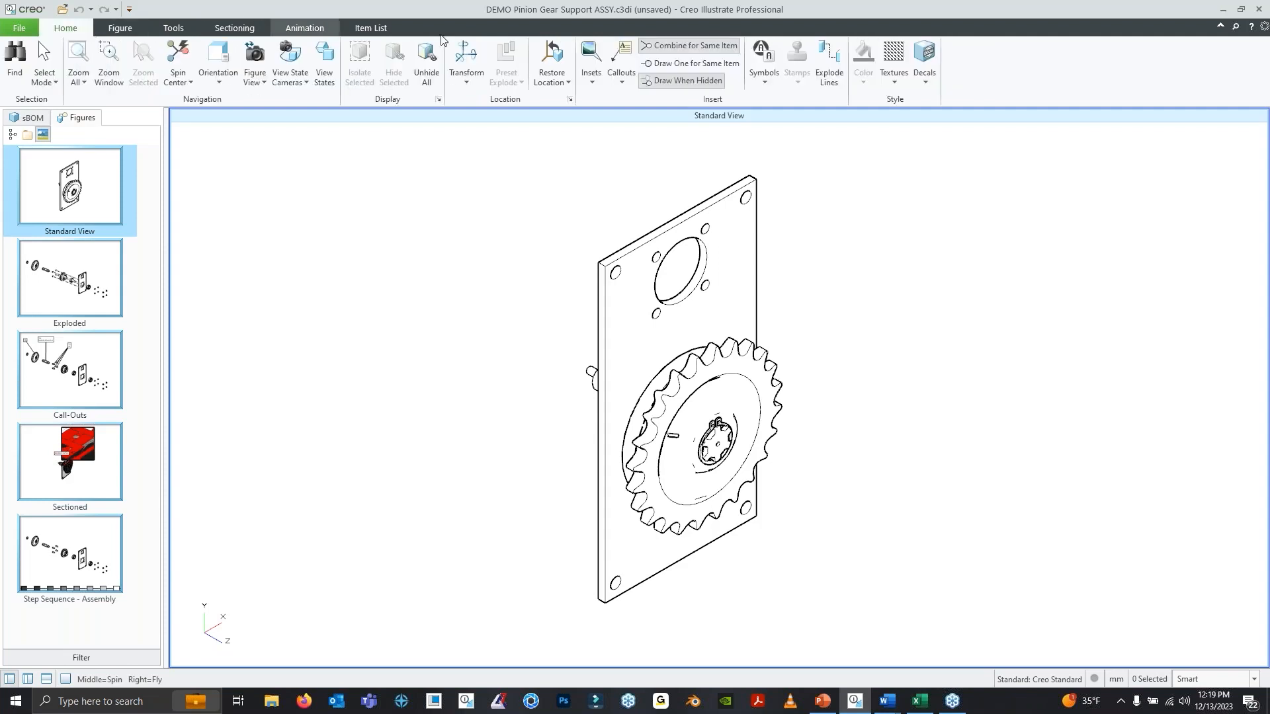
{"action": "left_click", "coordinate": [768, 84]}
{"action": "left_click", "coordinate": [769, 82]}
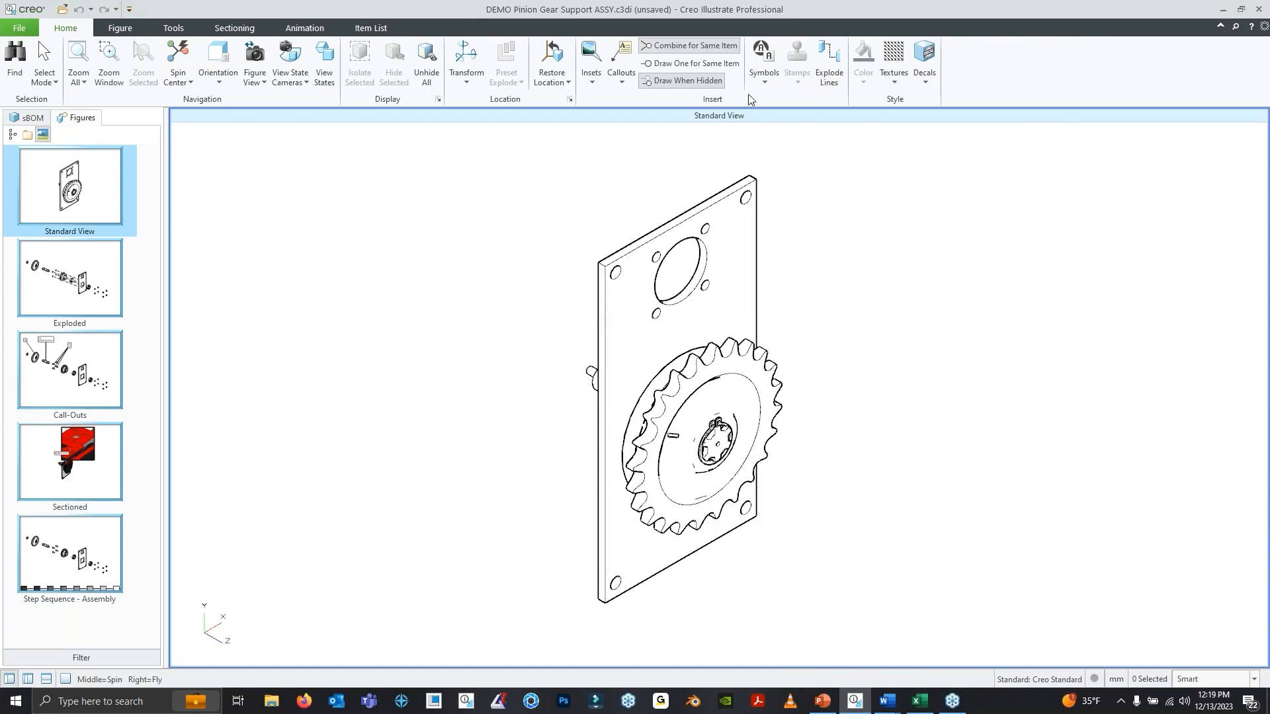
Set the Standard View figure's render mode to Flat Shaded with Edges and inspect the shaded assembly from different angles
{"action": "right_click", "coordinate": [461, 178]}
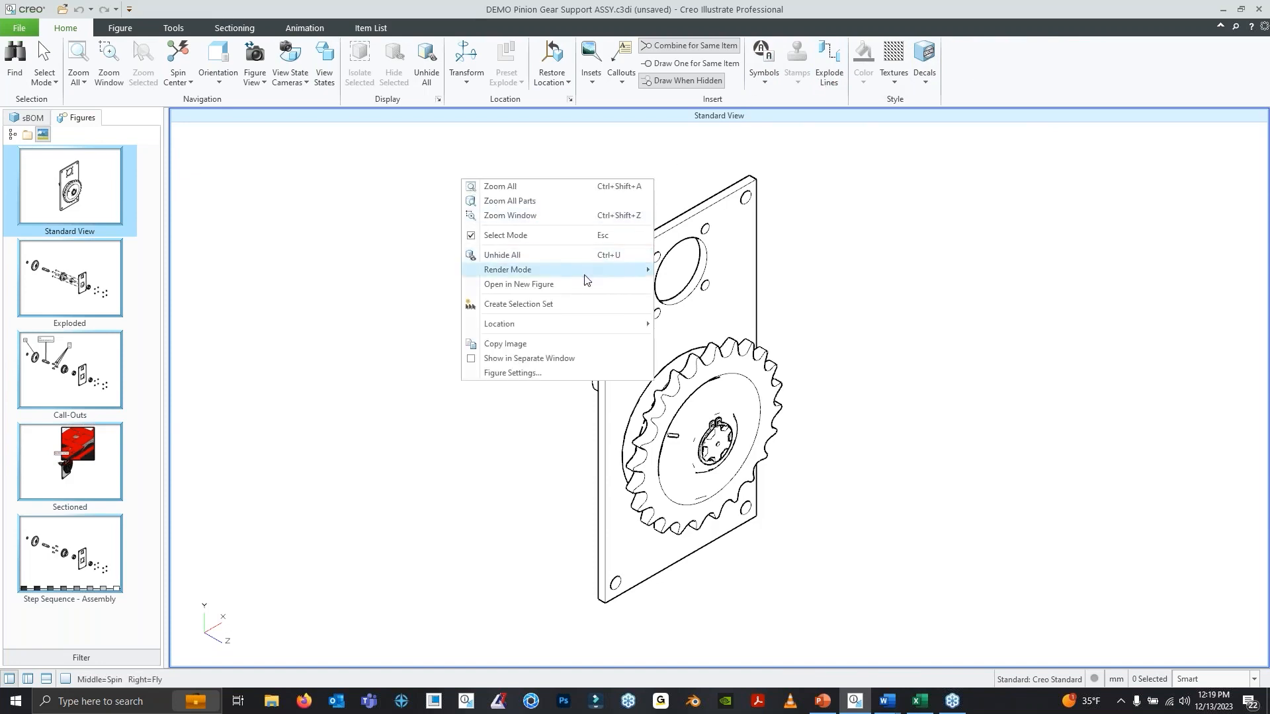
{"action": "mouse_move", "coordinate": [585, 270]}
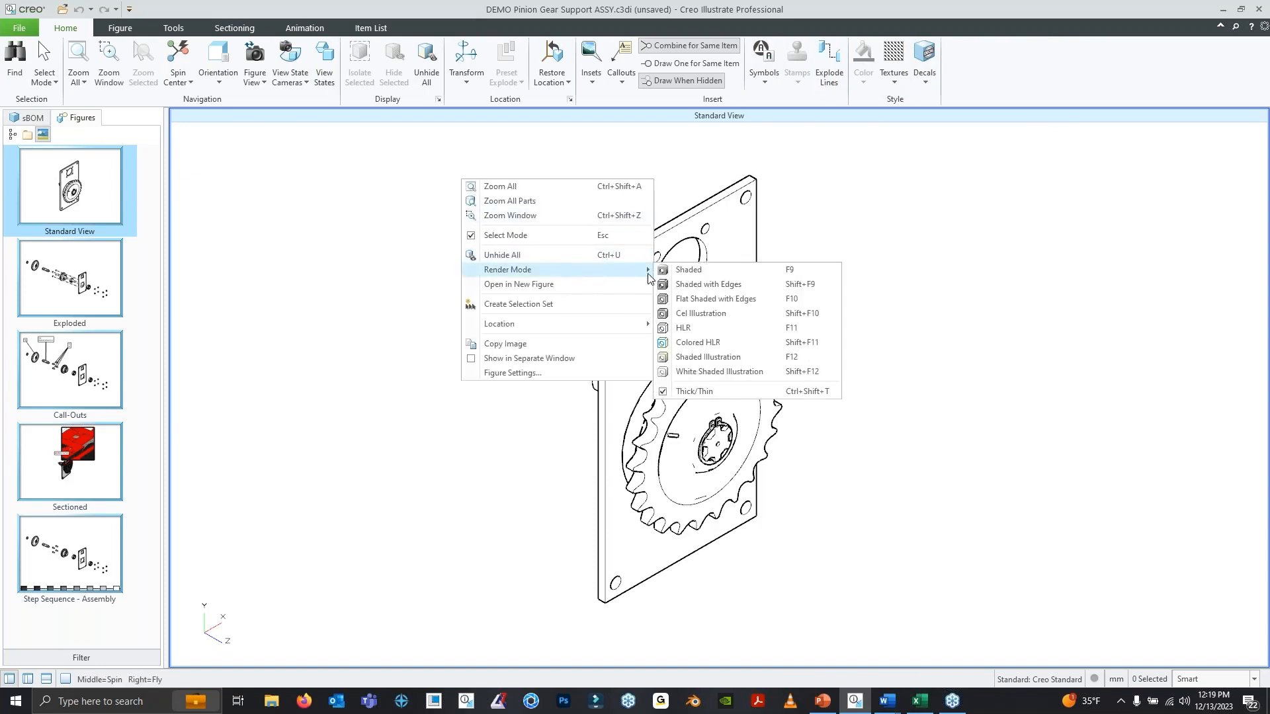
{"action": "left_click", "coordinate": [737, 299]}
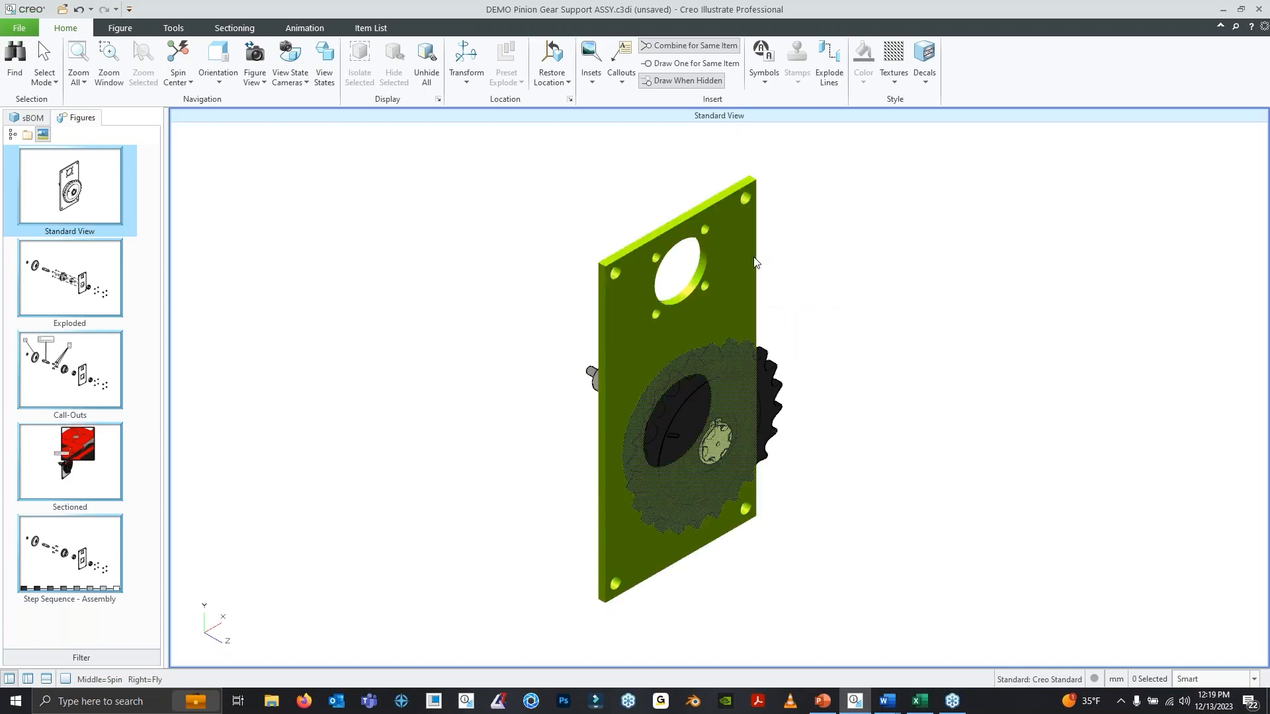
{"action": "middle_click_drag", "start_coordinate": [674, 258], "coordinate": [694, 260]}
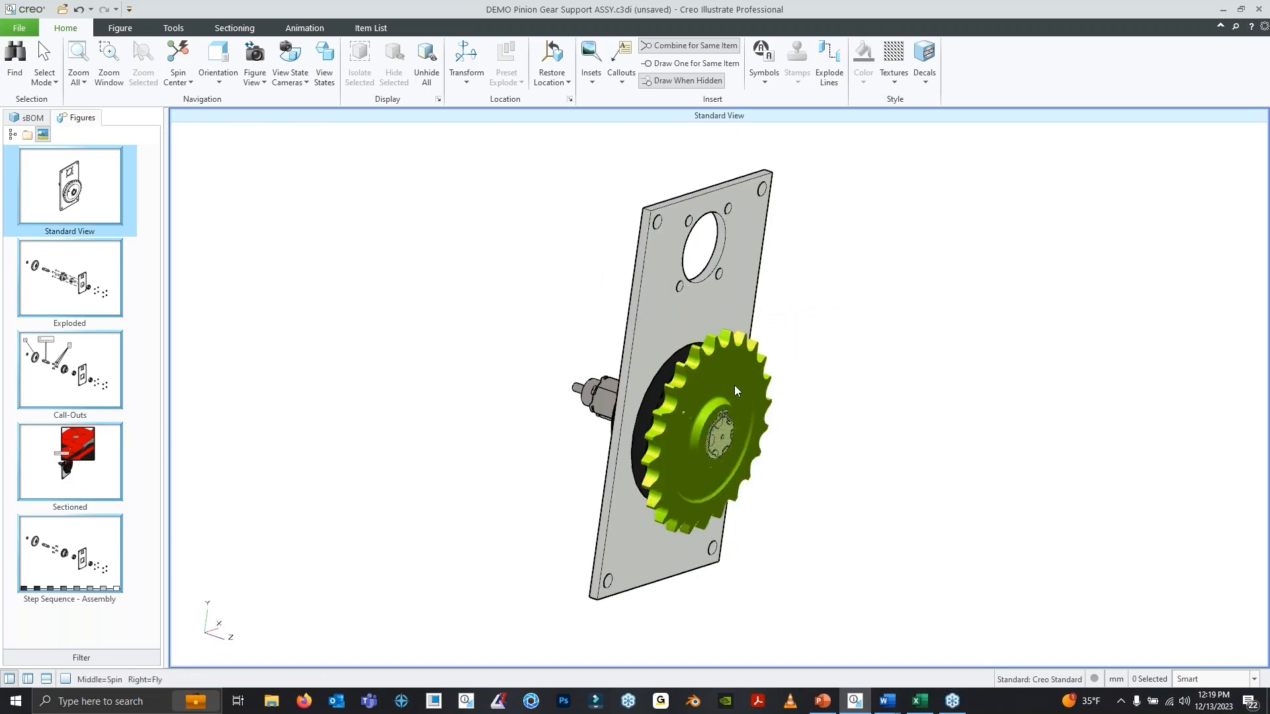
{"action": "middle_click_drag", "start_coordinate": [709, 346], "coordinate": [613, 363]}
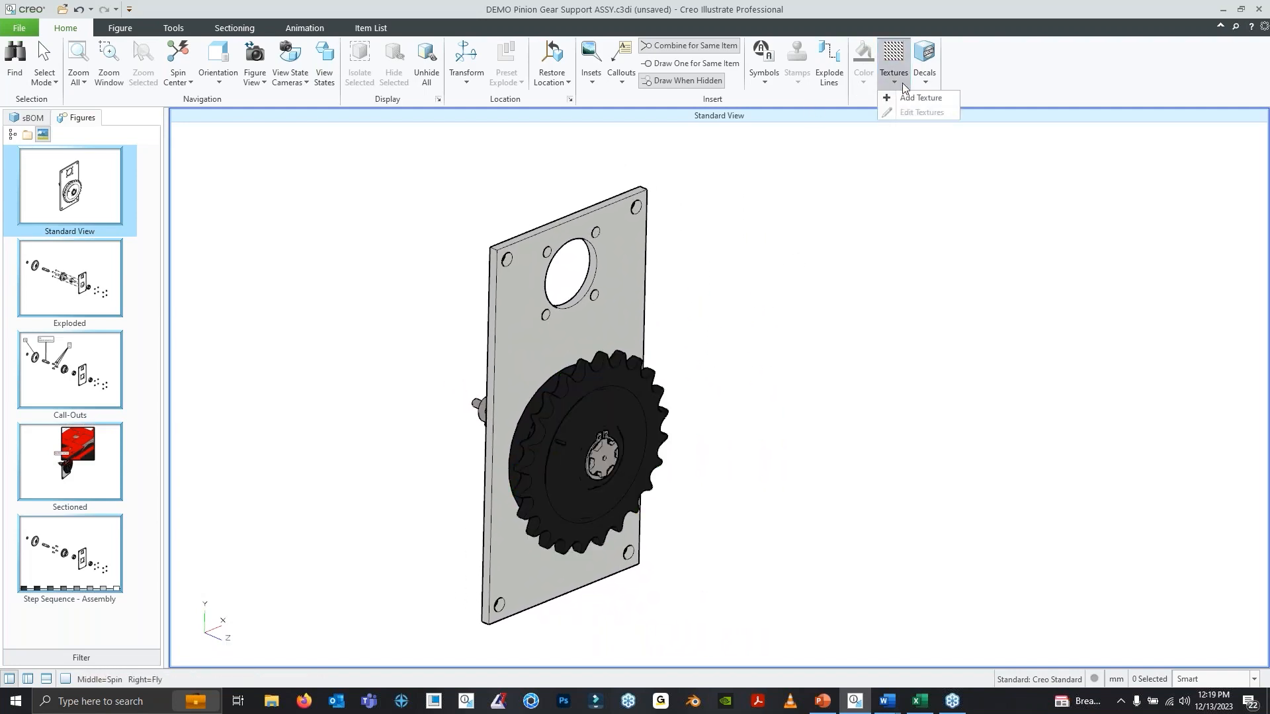
Look over the decal options and the built-in tool, sign, consumable and arrow symbols without inserting any
{"action": "left_click", "coordinate": [925, 76]}
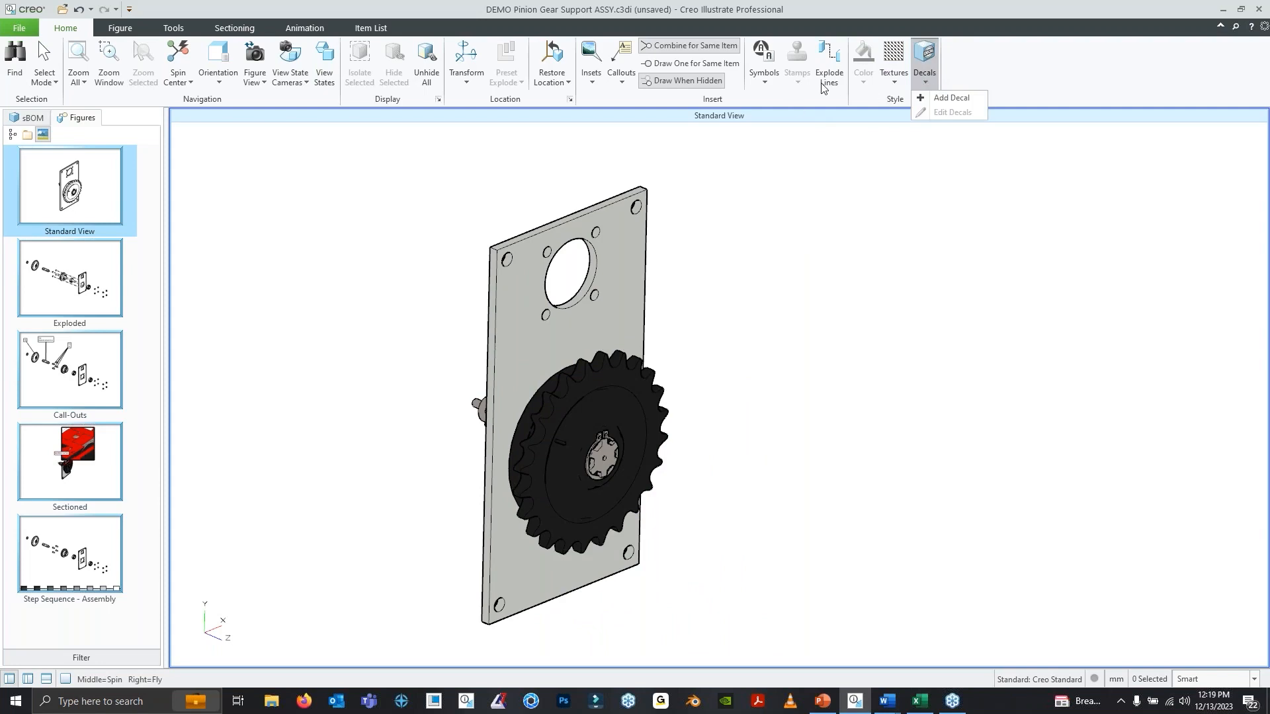
{"action": "left_click", "coordinate": [759, 78]}
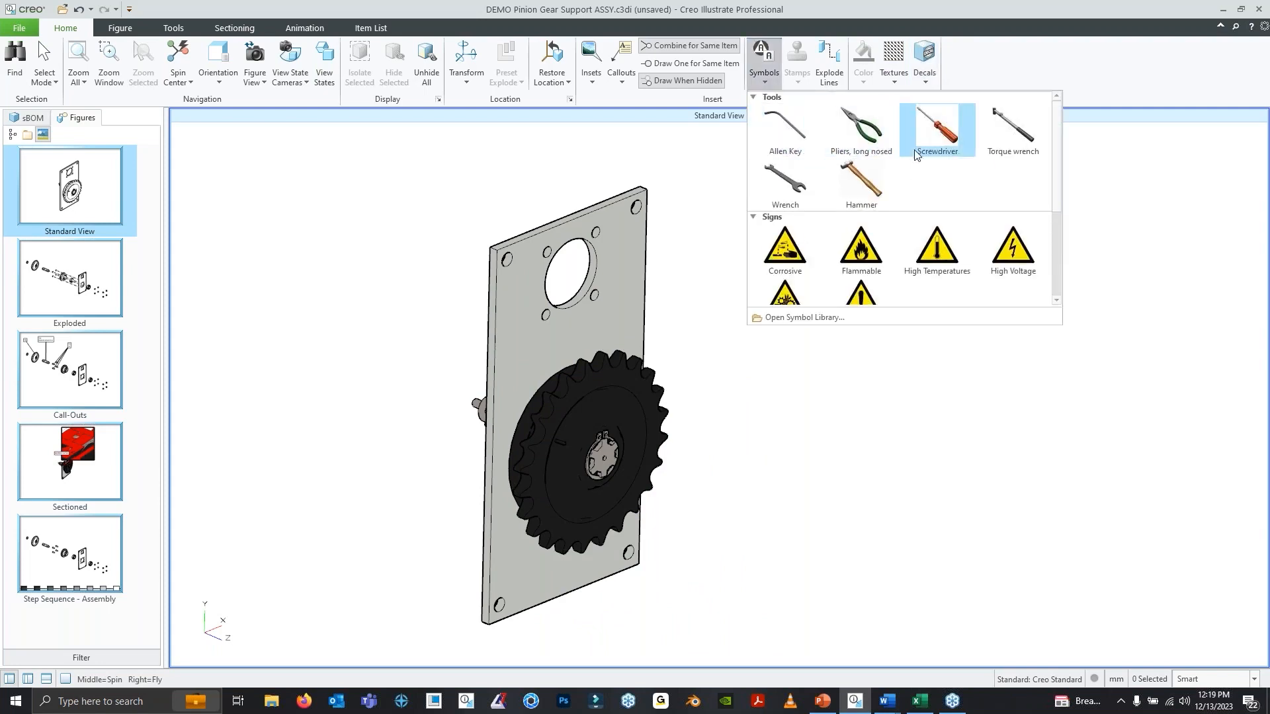
{"action": "scroll", "coordinate": [793, 171], "scroll_direction": "down", "scroll_amount": 3}
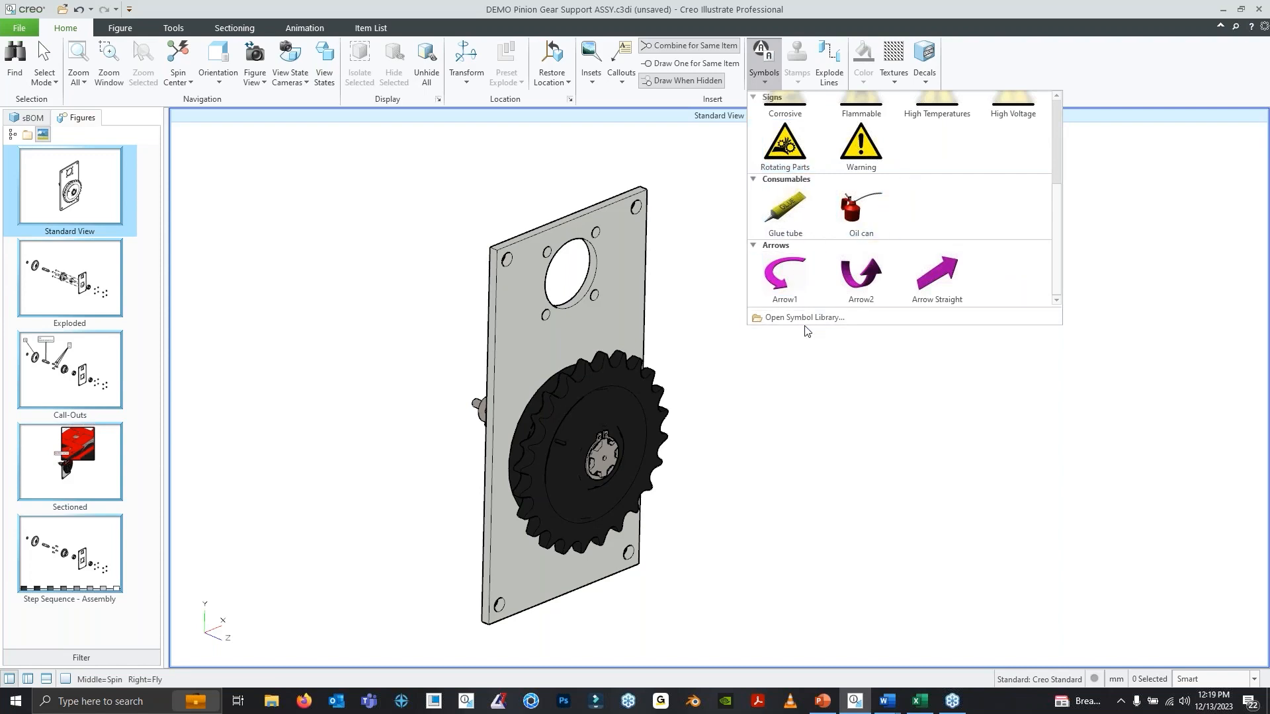
{"action": "scroll", "coordinate": [835, 251], "scroll_direction": "up", "scroll_amount": 3}
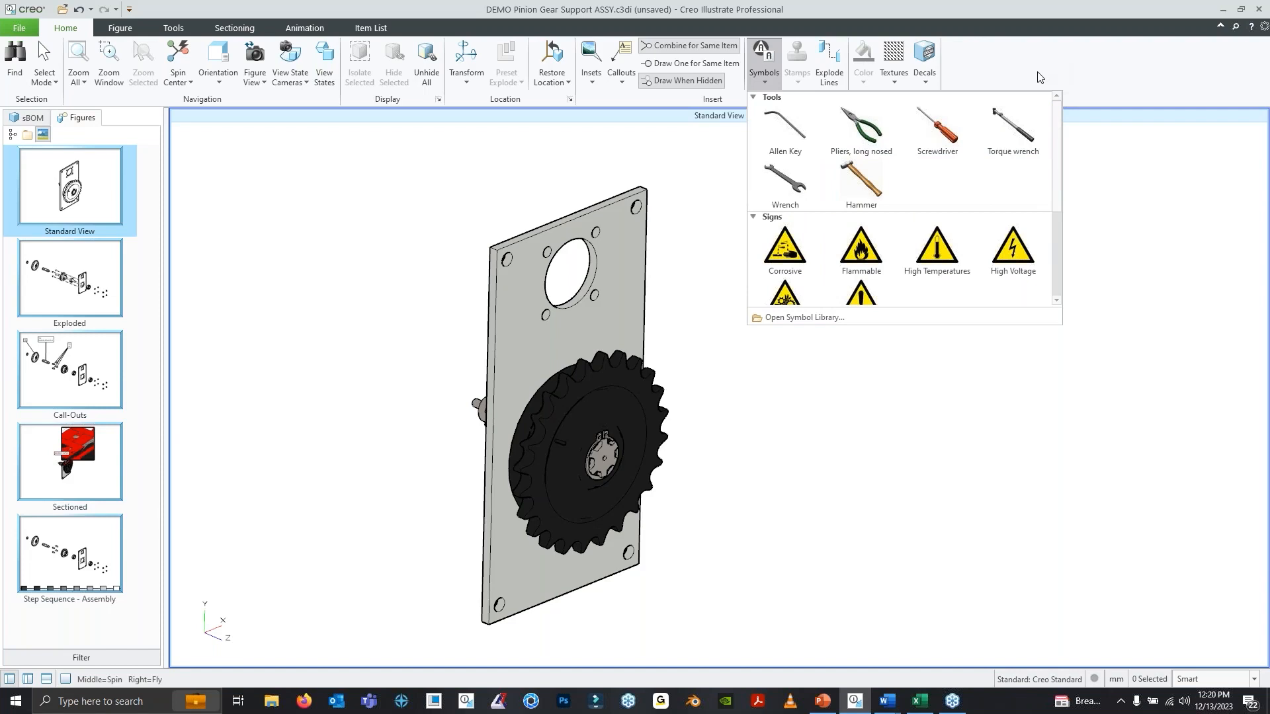
{"action": "left_click", "coordinate": [994, 69]}
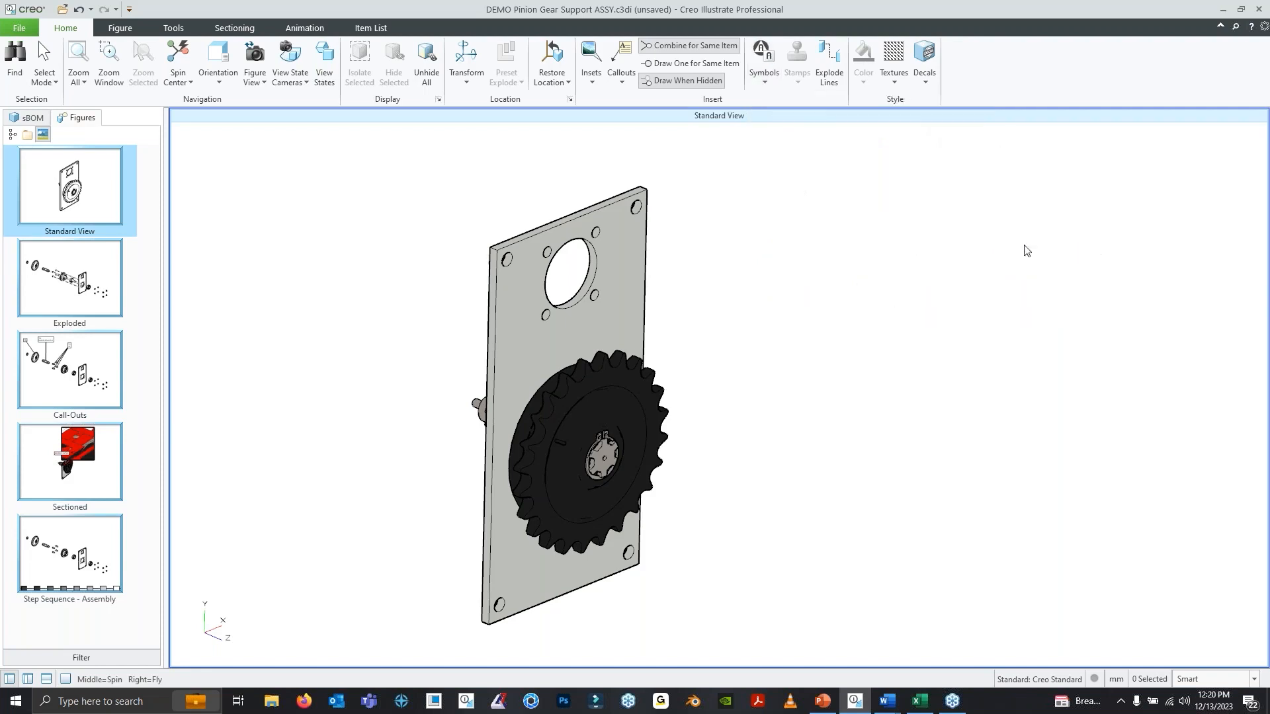
Switch to the Creo Illustrate Webinar slides in PowerPoint and start the slide show from the Creo Illustrate Benefits slide
{"action": "left_click", "coordinate": [822, 701]}
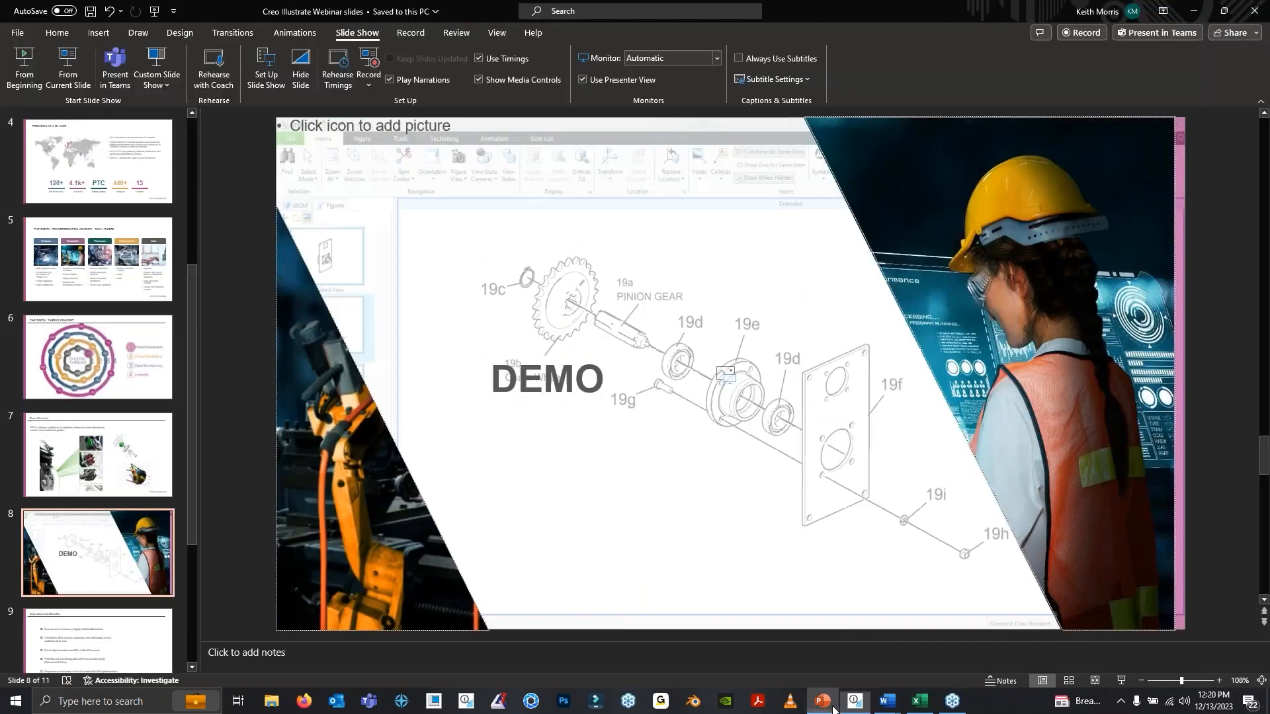
{"action": "scroll", "coordinate": [678, 265], "scroll_direction": "down", "scroll_amount": 2}
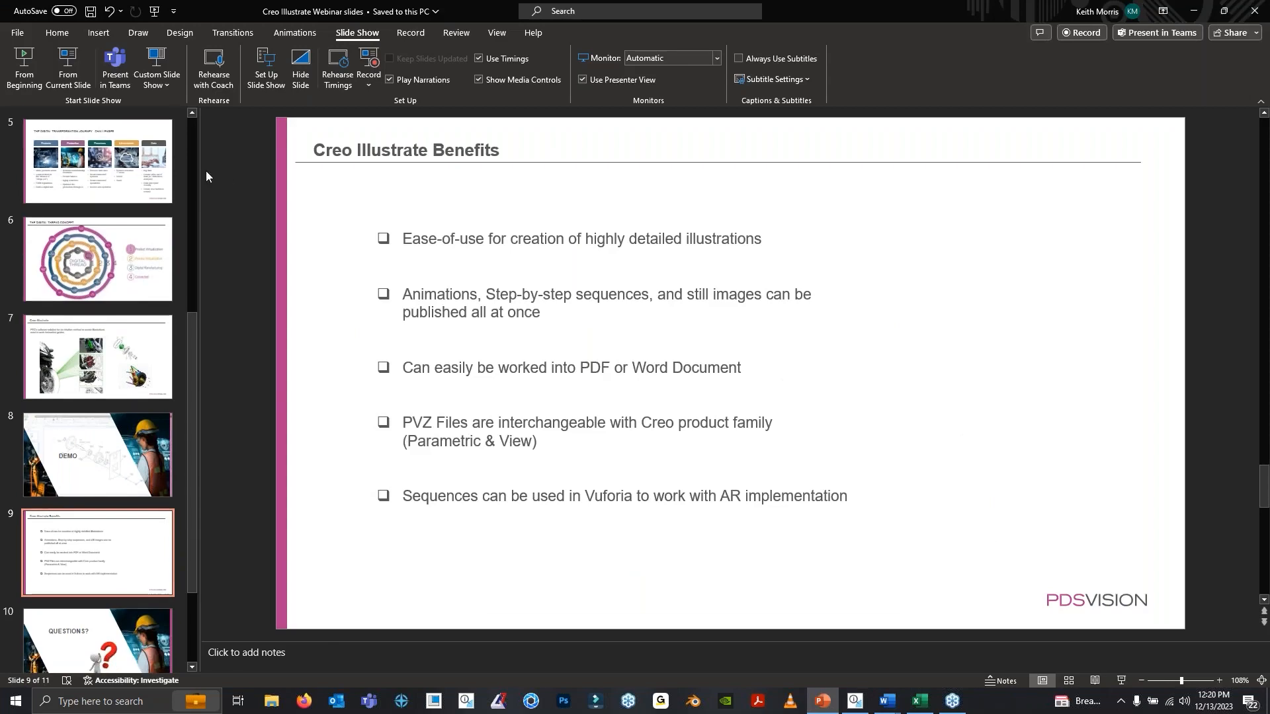
{"action": "left_click", "coordinate": [68, 66]}
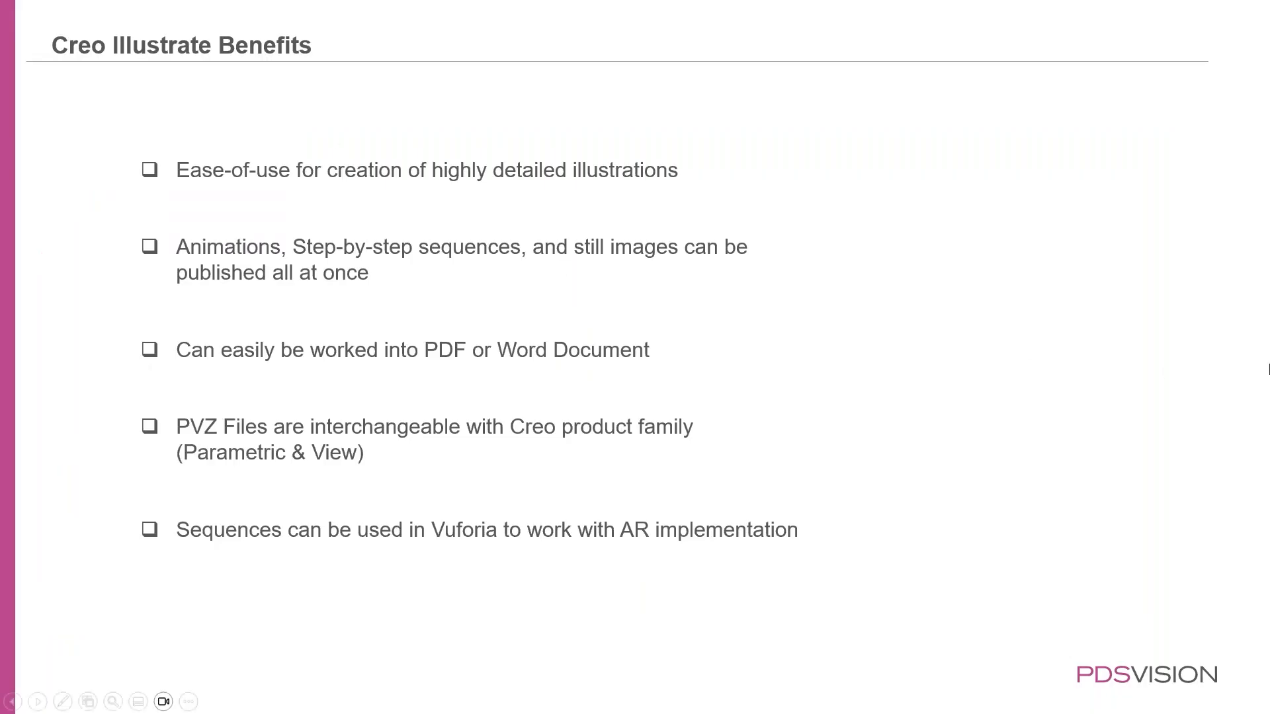